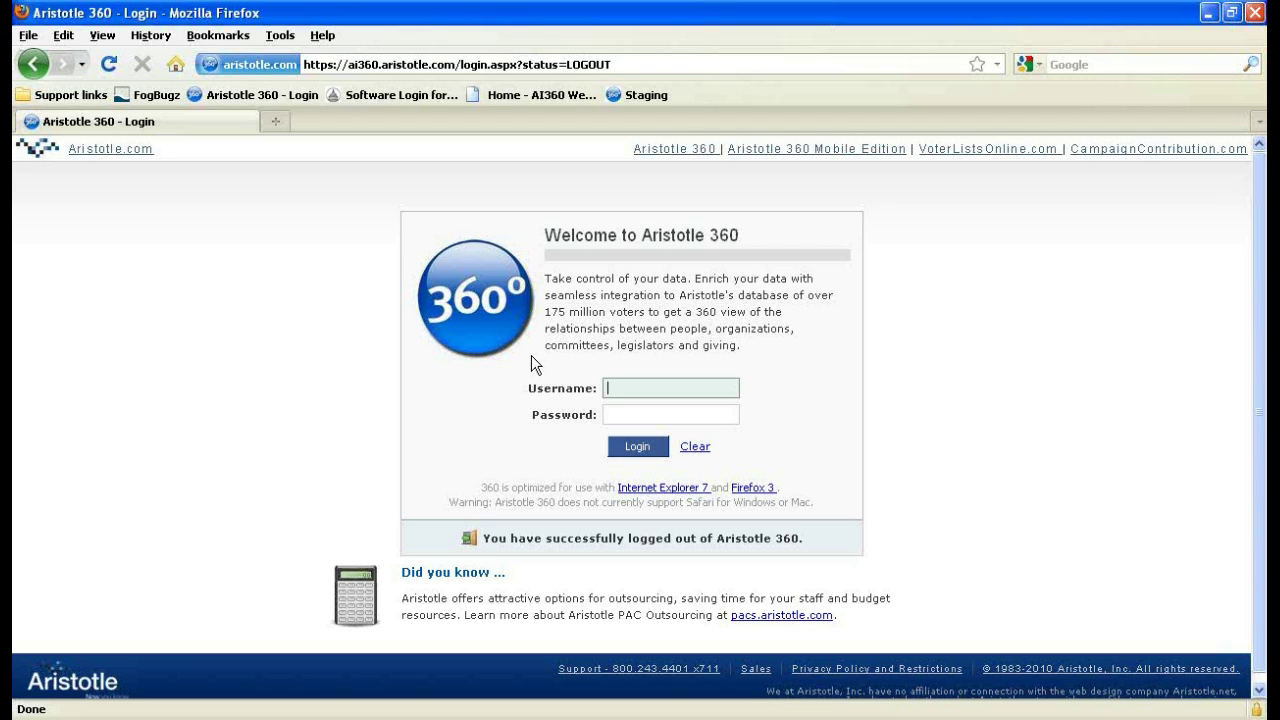
Log in to the demo account with its username and password.
text(AIDemo)
key(Tab)
text(360*****)
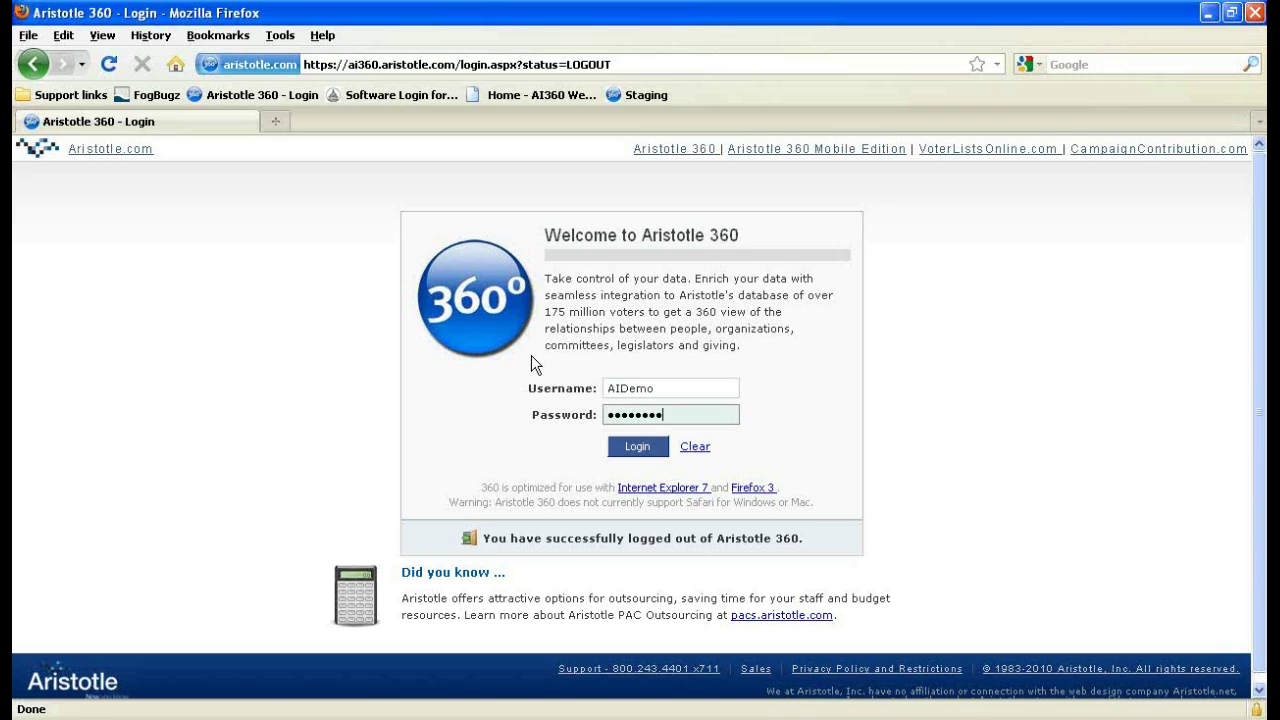
key(Return)
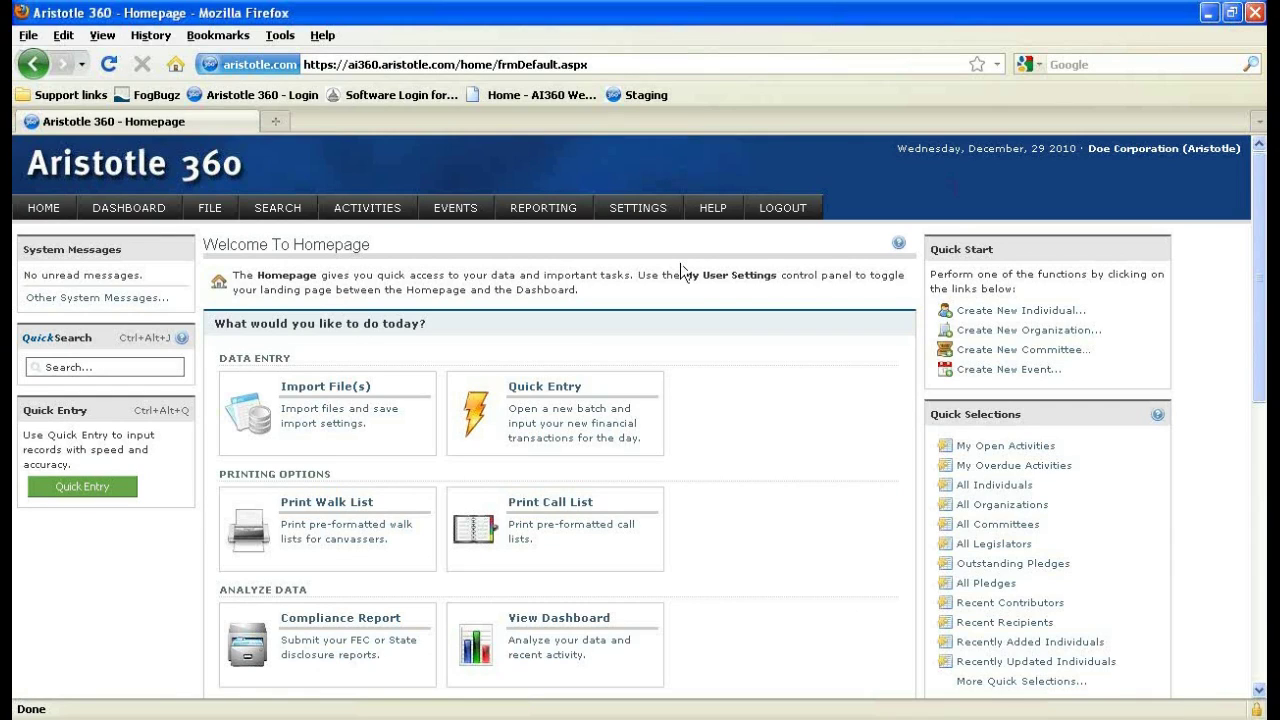
scroll(567, 275, down, 2)
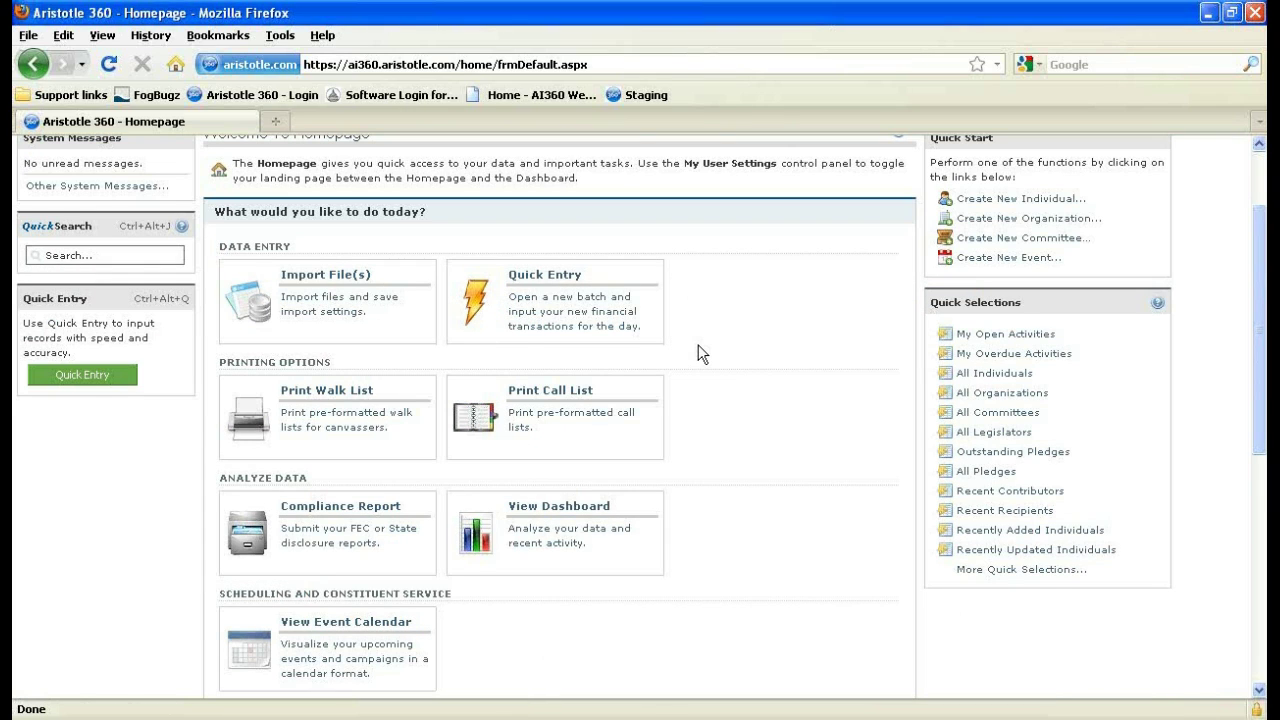
scroll(700, 354, down, 2)
scroll(660, 342, down, 3)
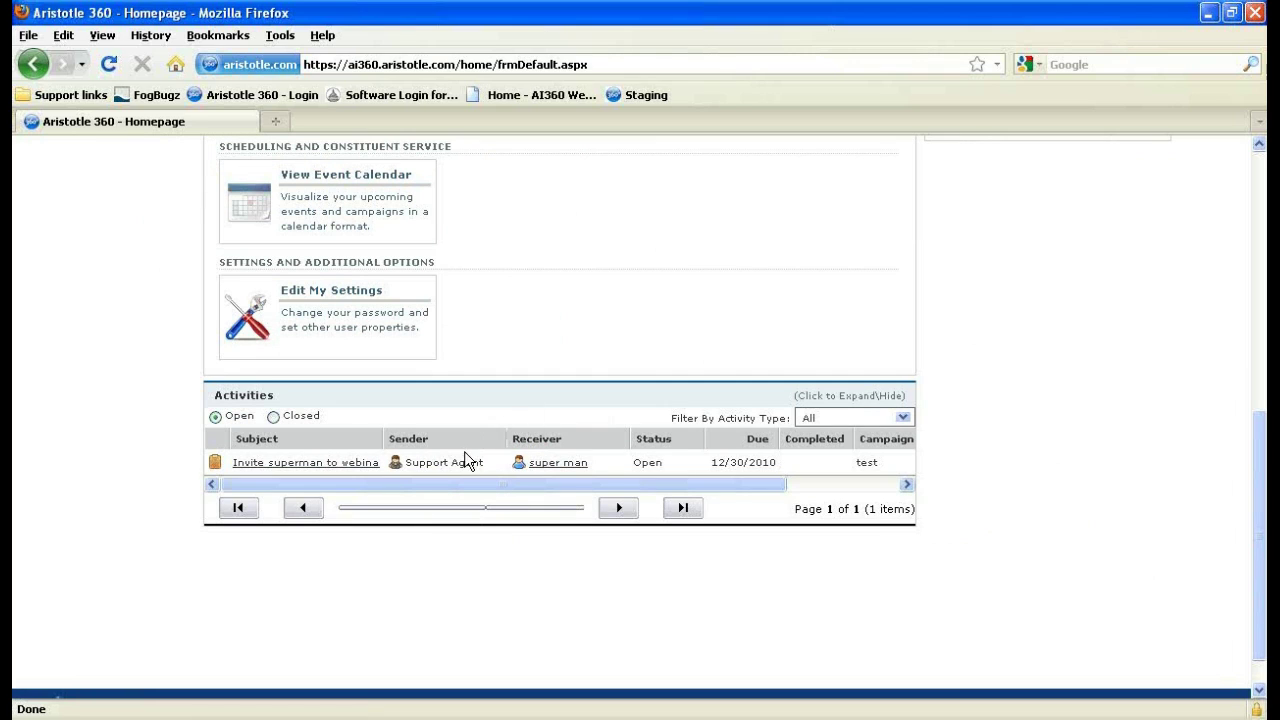
double_click(406, 462)
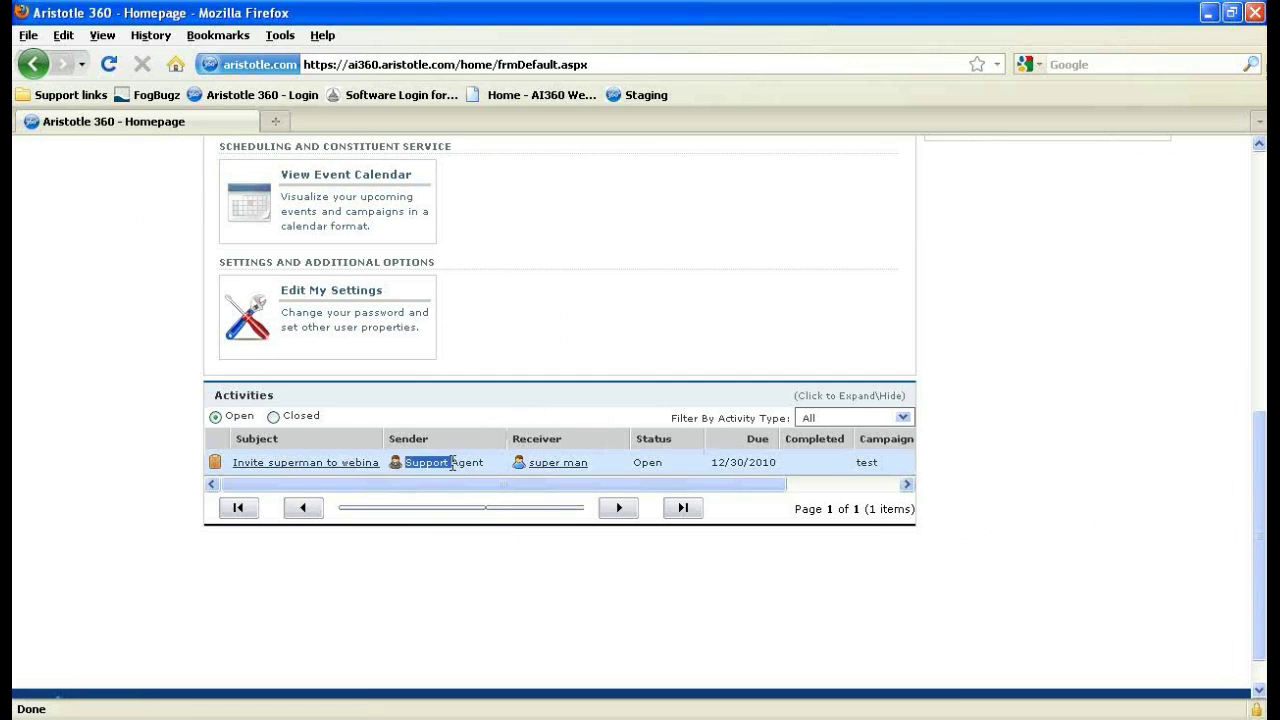
click(476, 473)
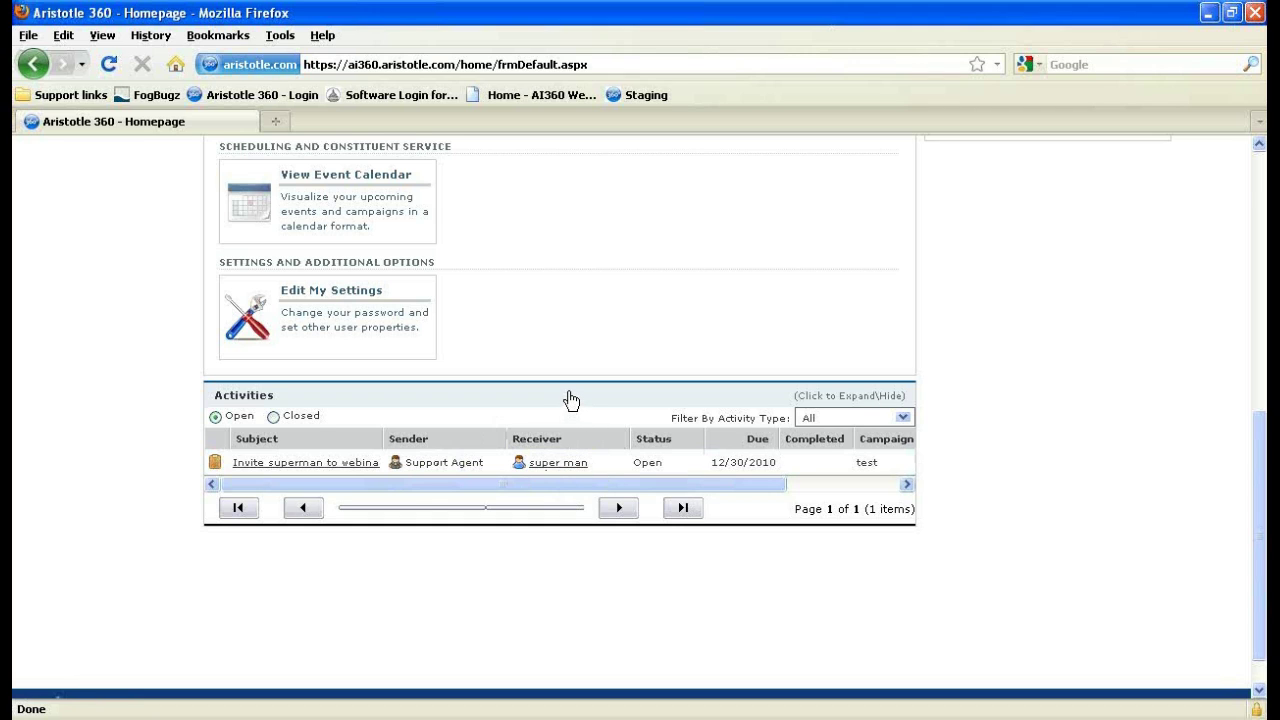
scroll(571, 400, up, 10)
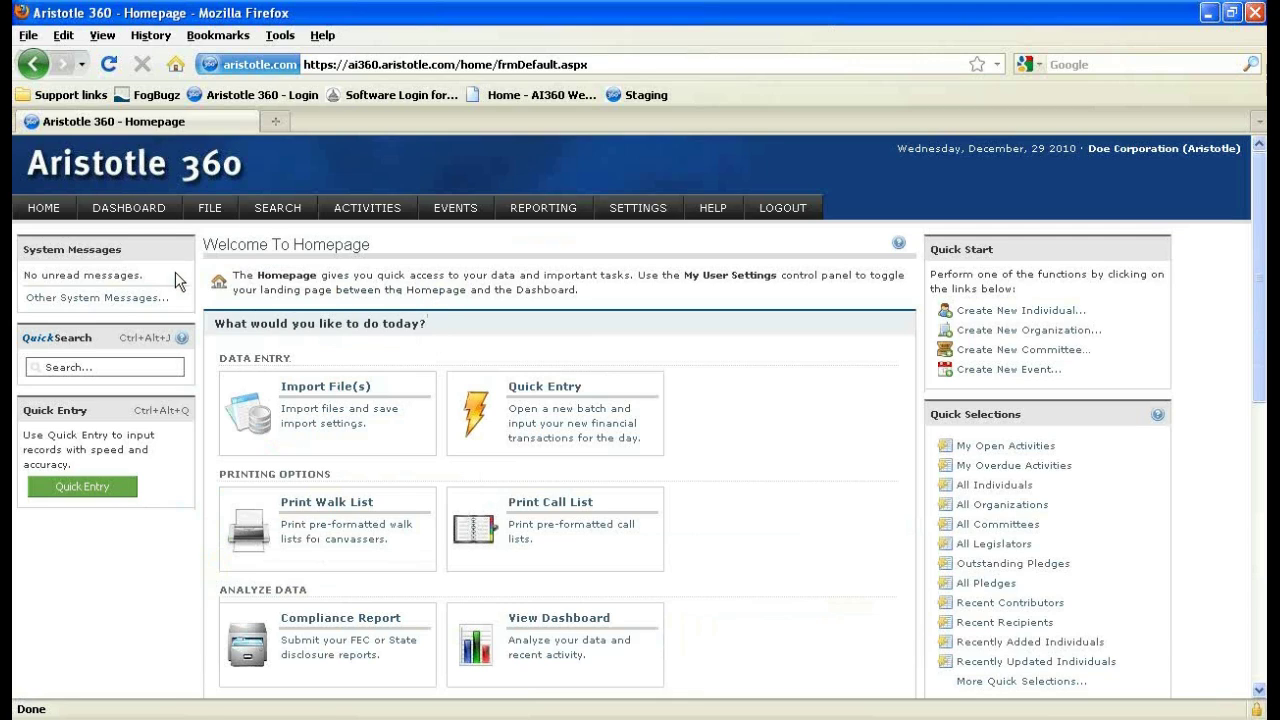
Open the Dashboard, scroll through its receipt and disbursement charts, and select the Nov 10 bar.
click(138, 216)
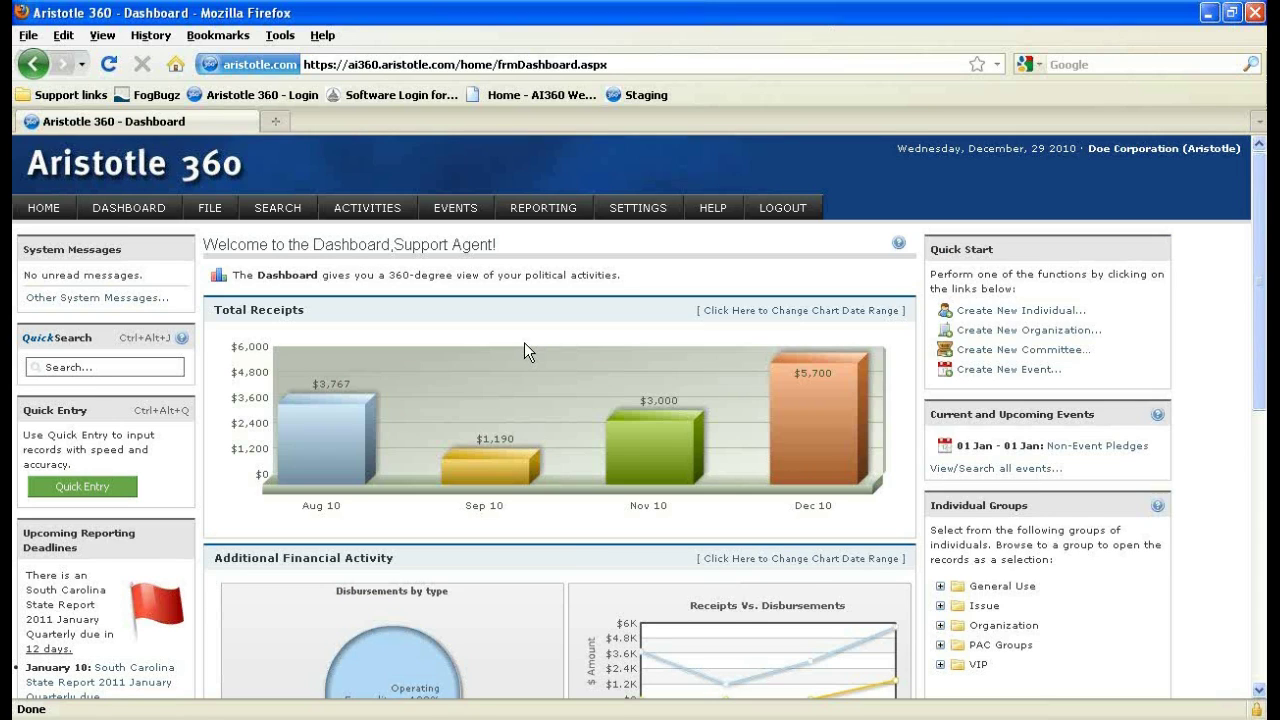
scroll(524, 342, down, 2)
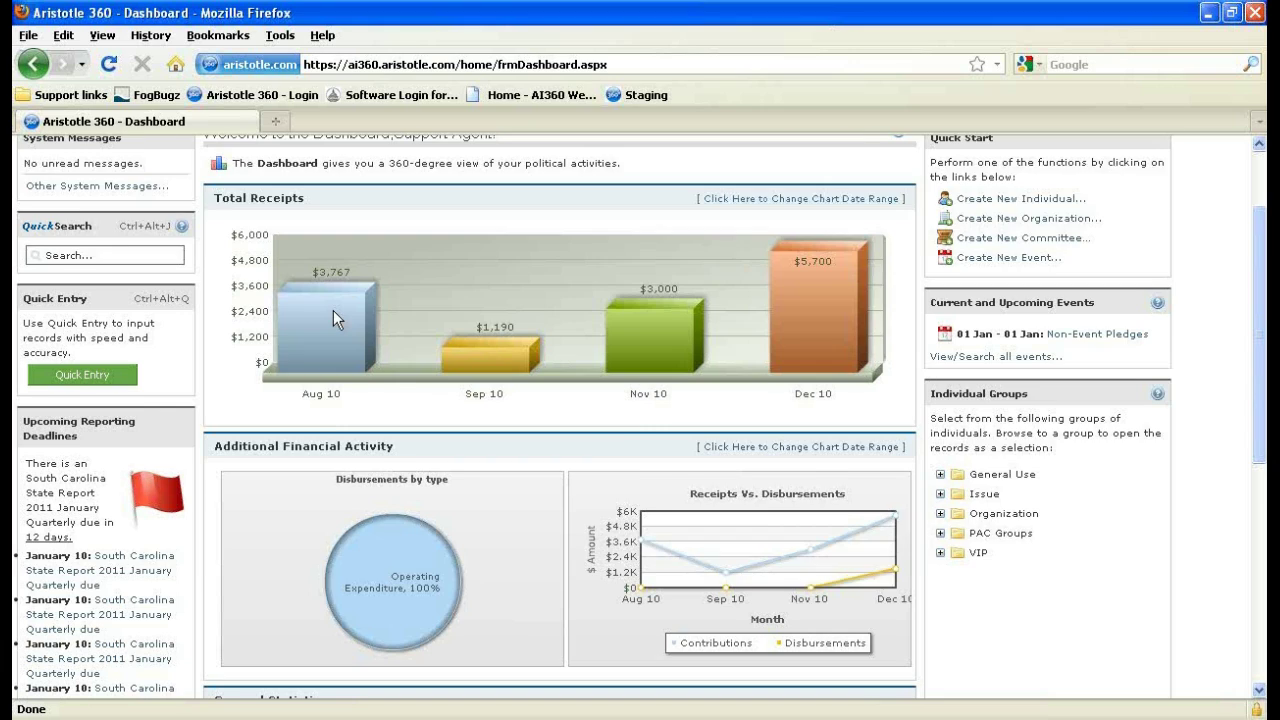
scroll(333, 310, down, 2)
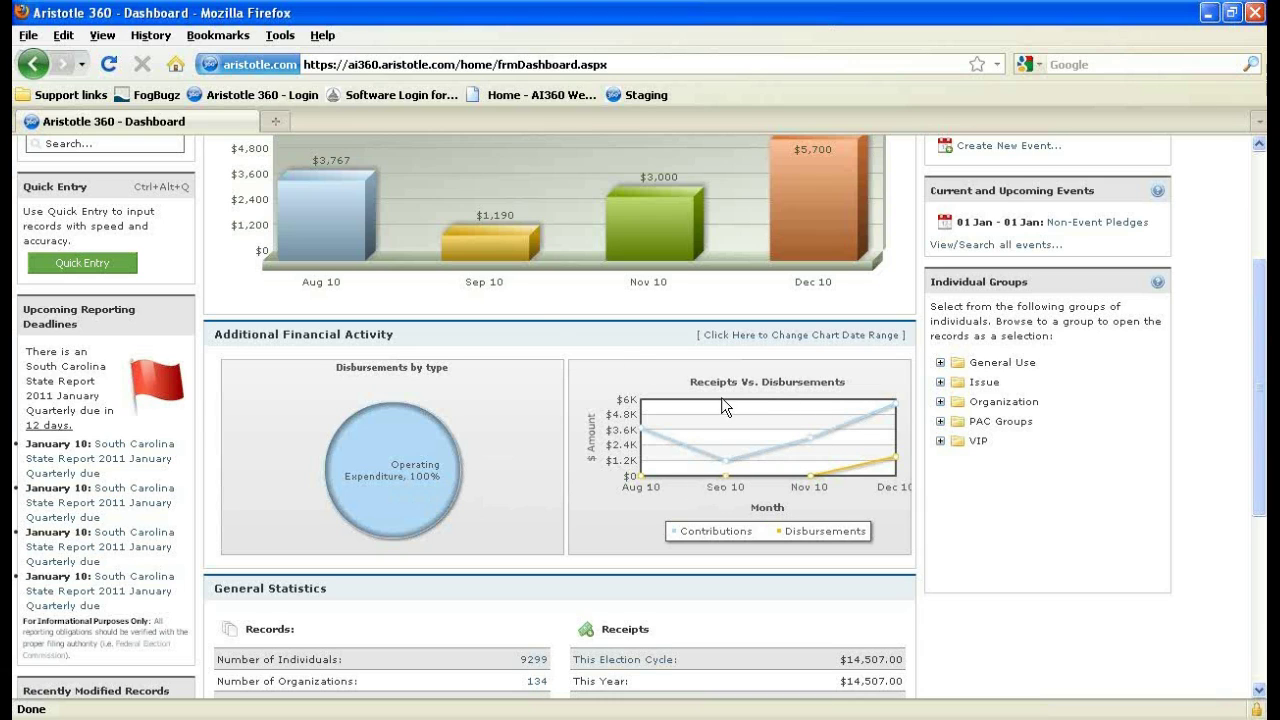
scroll(375, 348, up, 2)
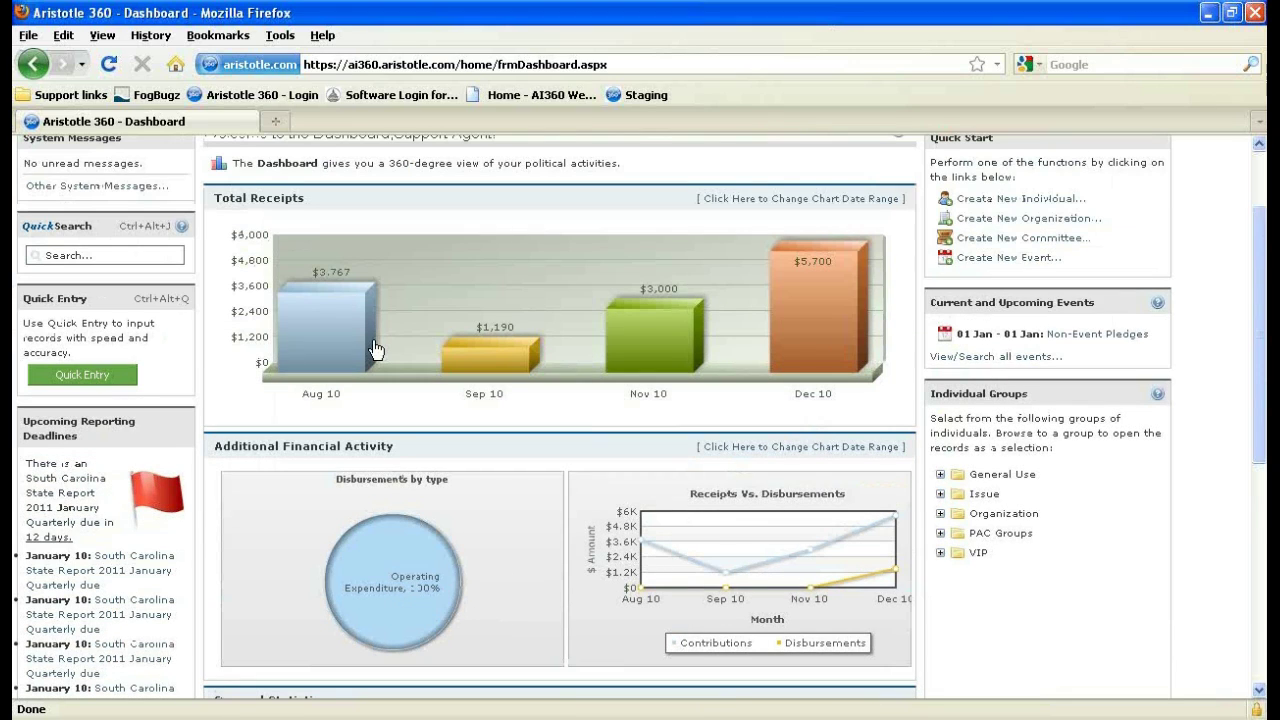
mouse_move(350, 341)
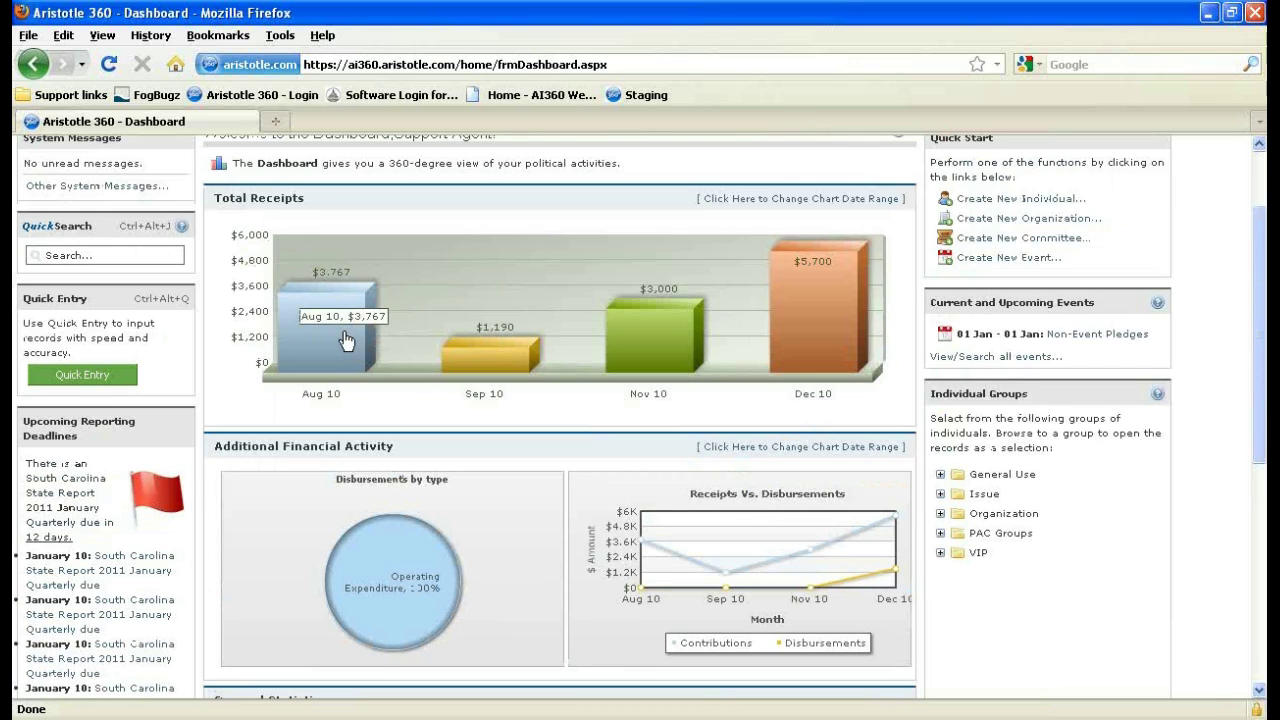
click(624, 347)
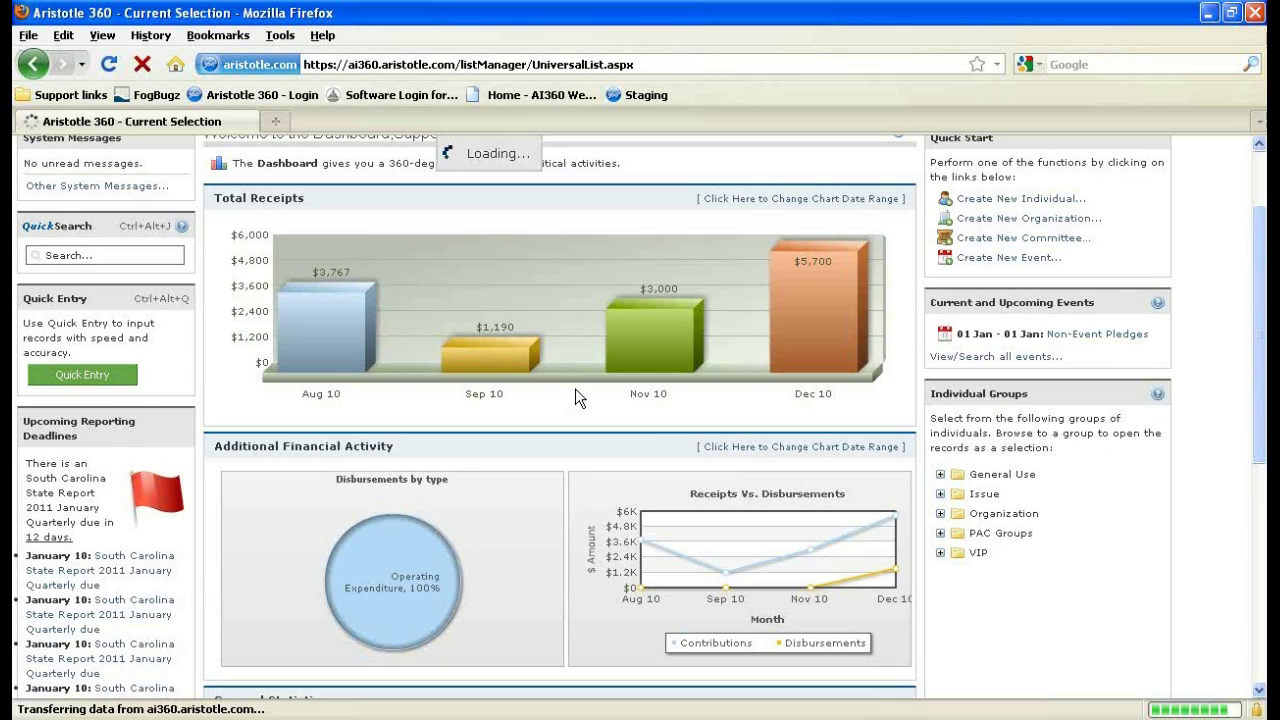
Review the two $1,500.00 Nov 10 receipts, then return to the Dashboard.
scroll(575, 388, down, 5)
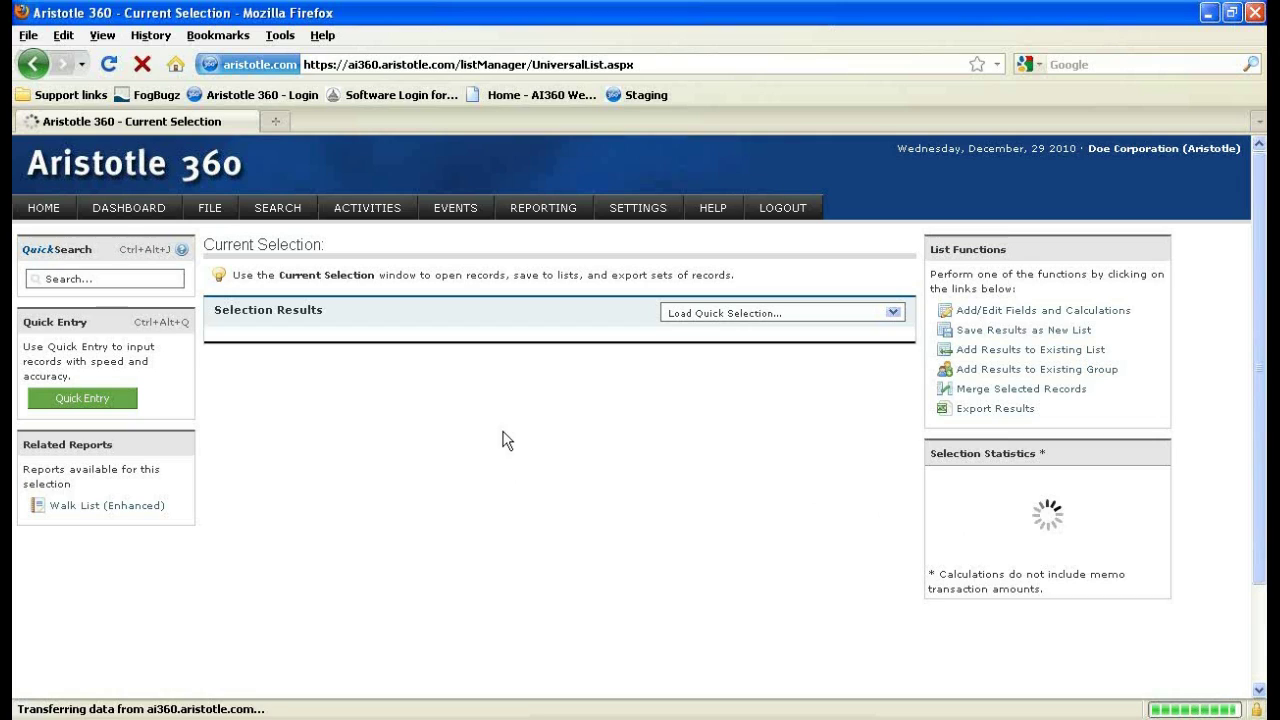
click(158, 212)
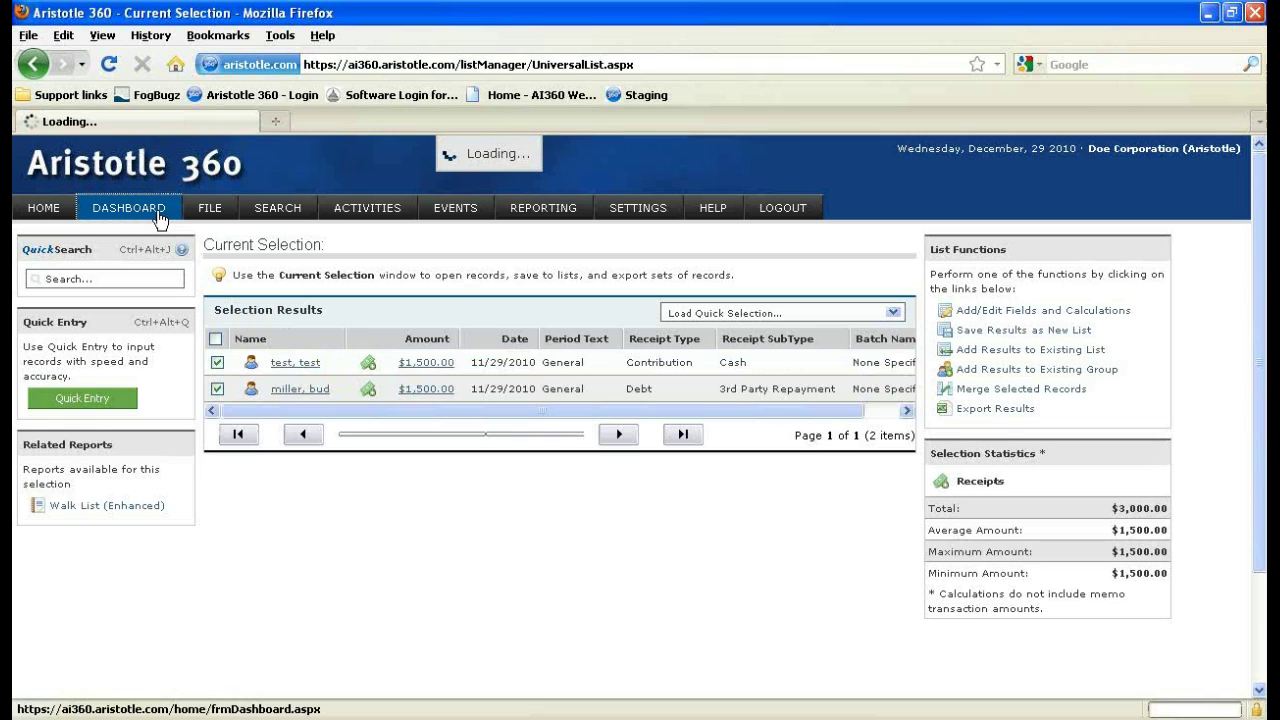
click(210, 208)
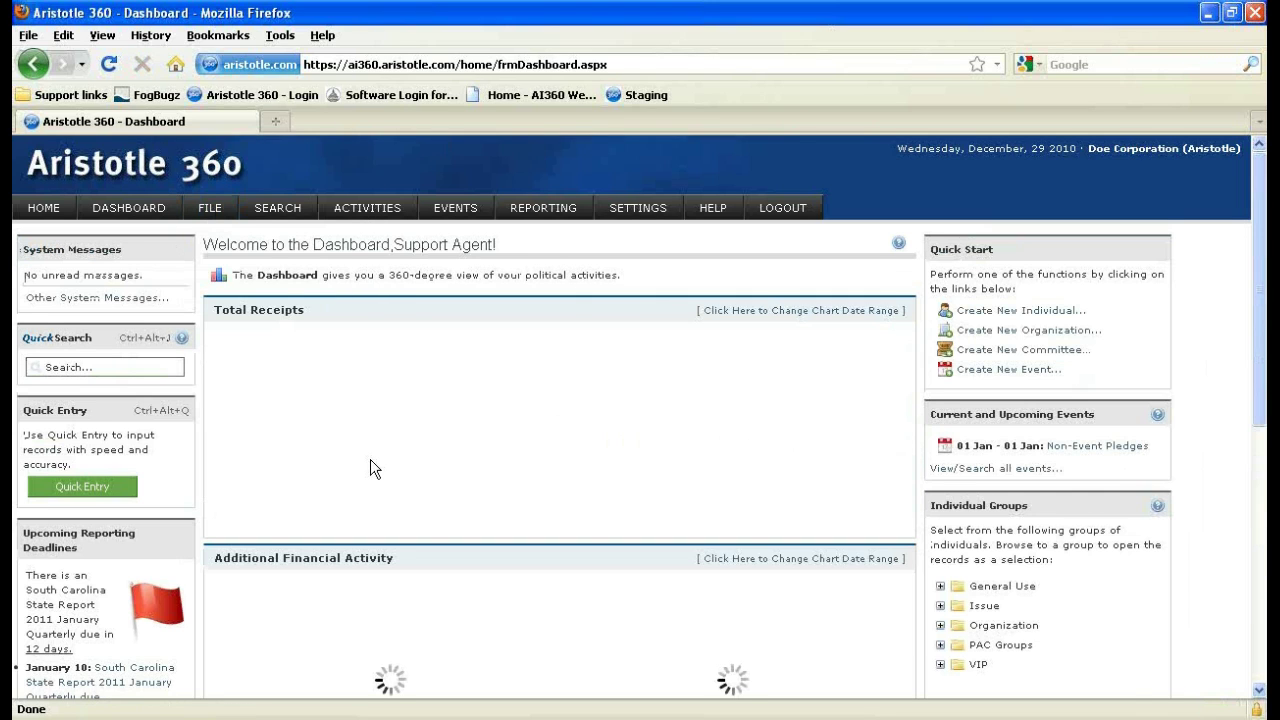
Scroll down to General Statistics and Recently Modified Records, then back up to the charts.
scroll(209, 438, down, 2)
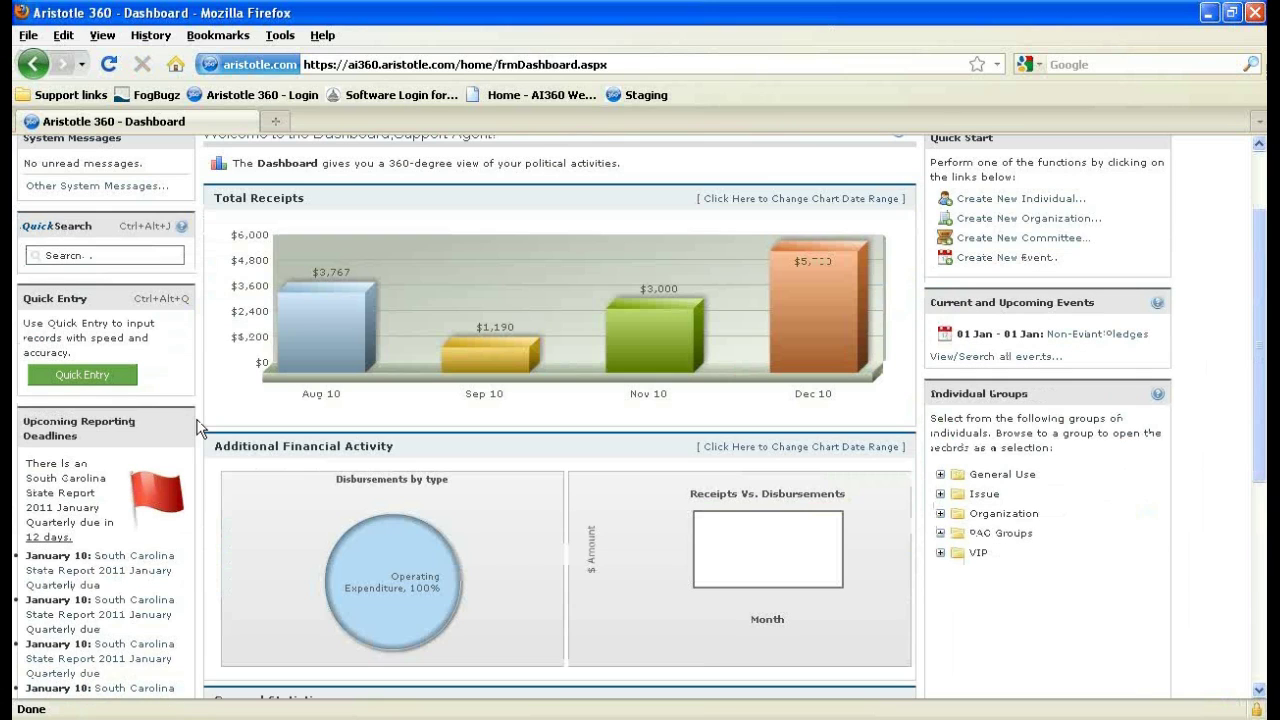
scroll(199, 428, down, 2)
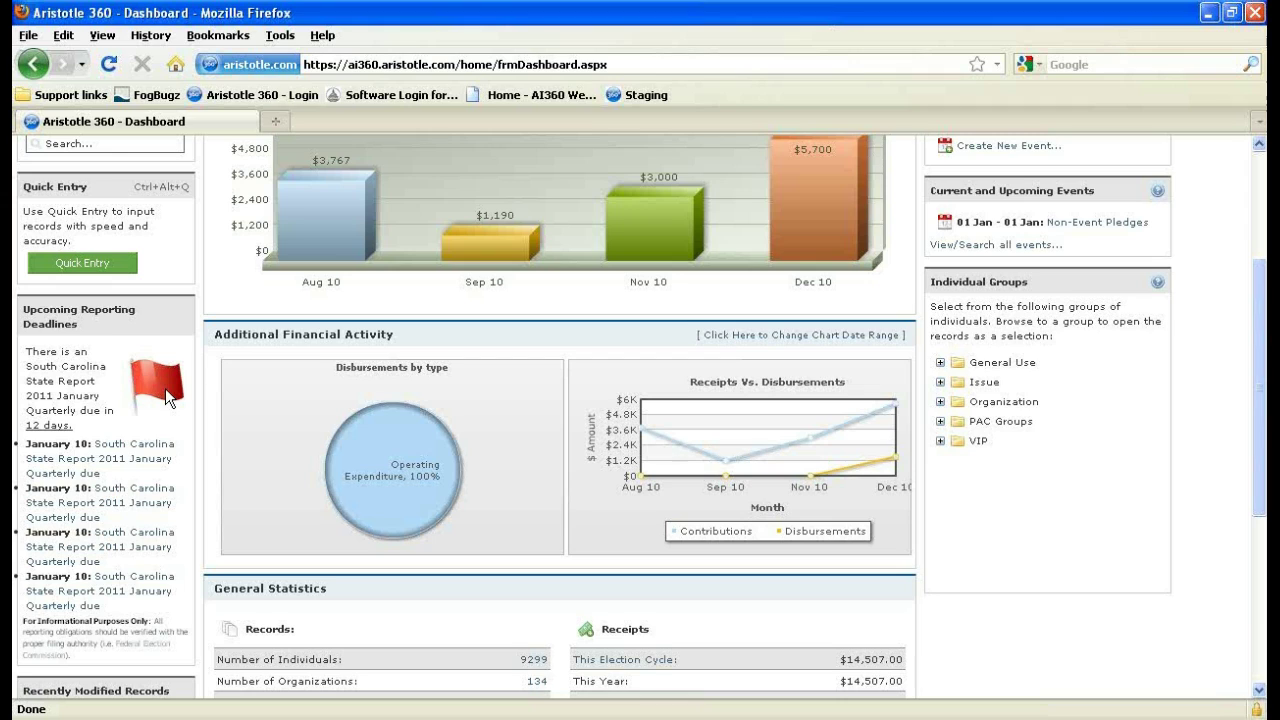
scroll(168, 397, down, 2)
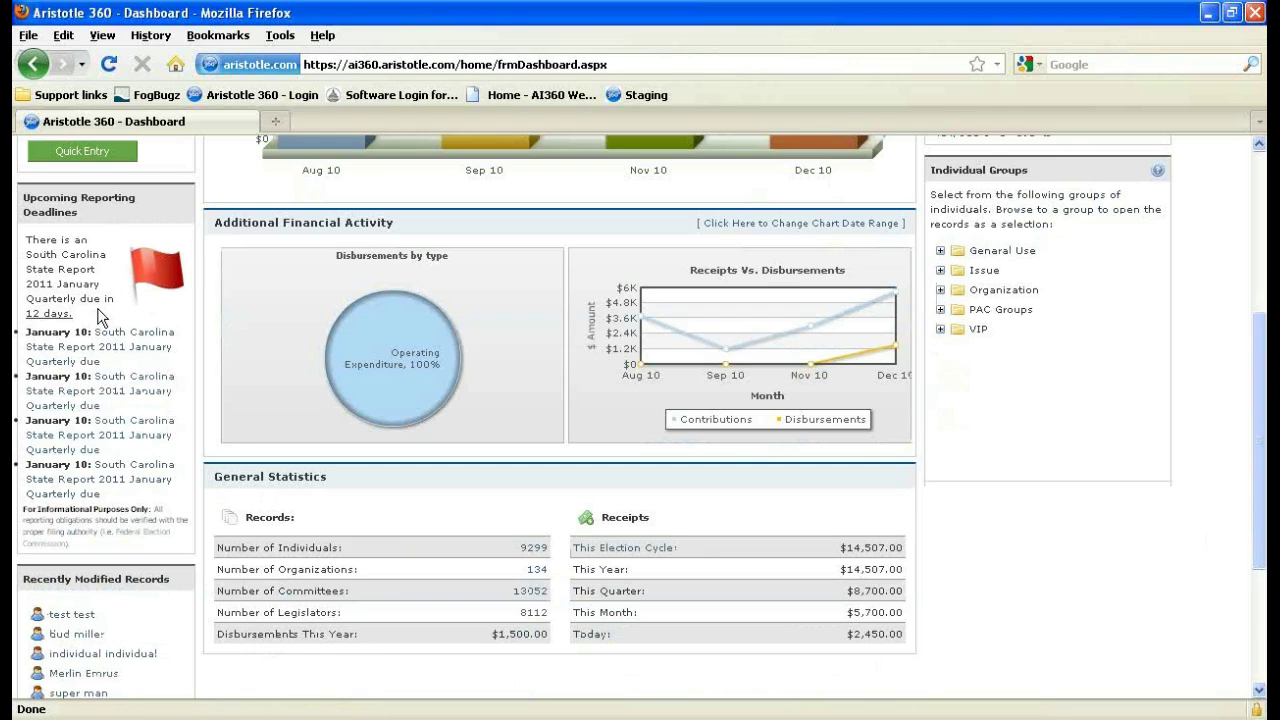
scroll(100, 316, down, 2)
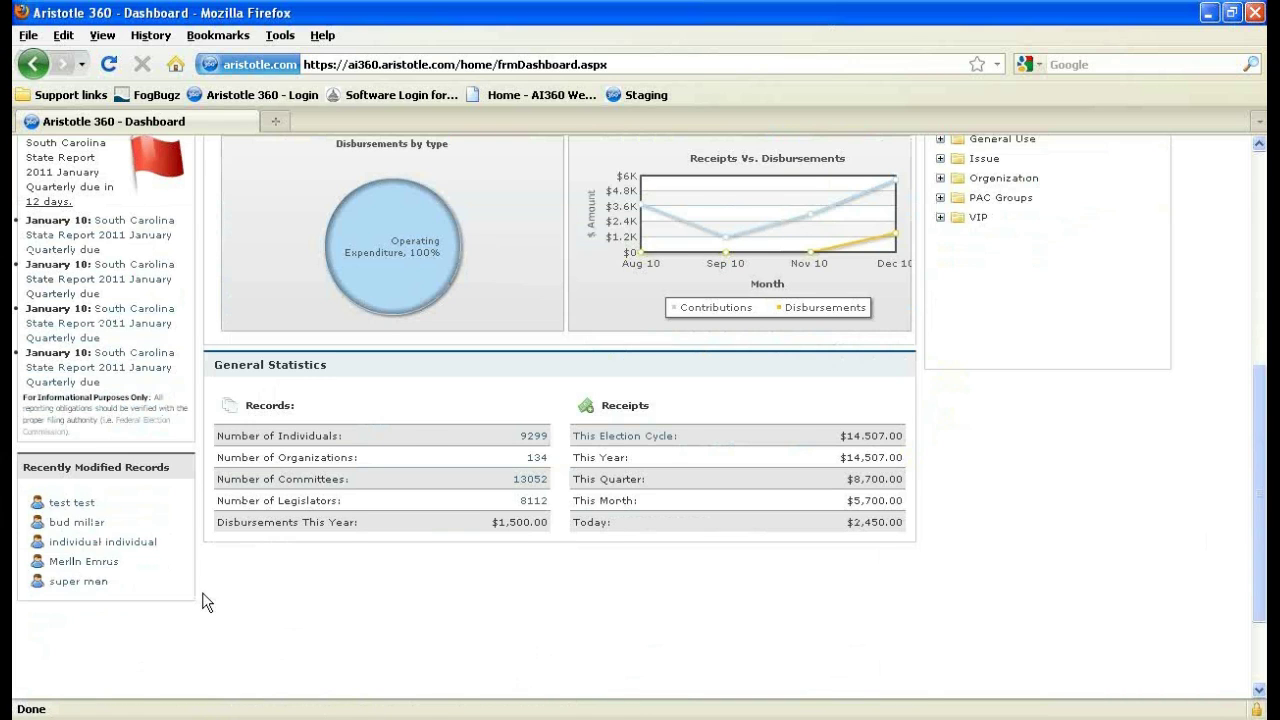
scroll(203, 601, up, 8)
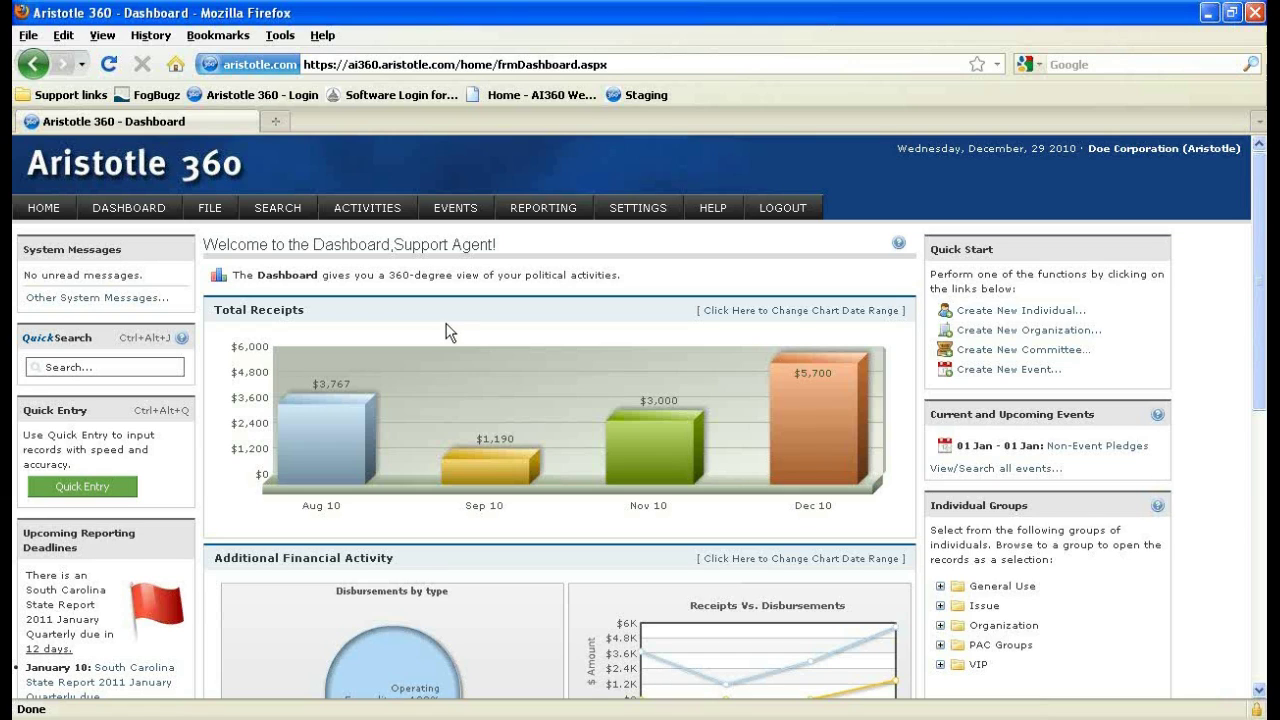
mouse_move(632, 211)
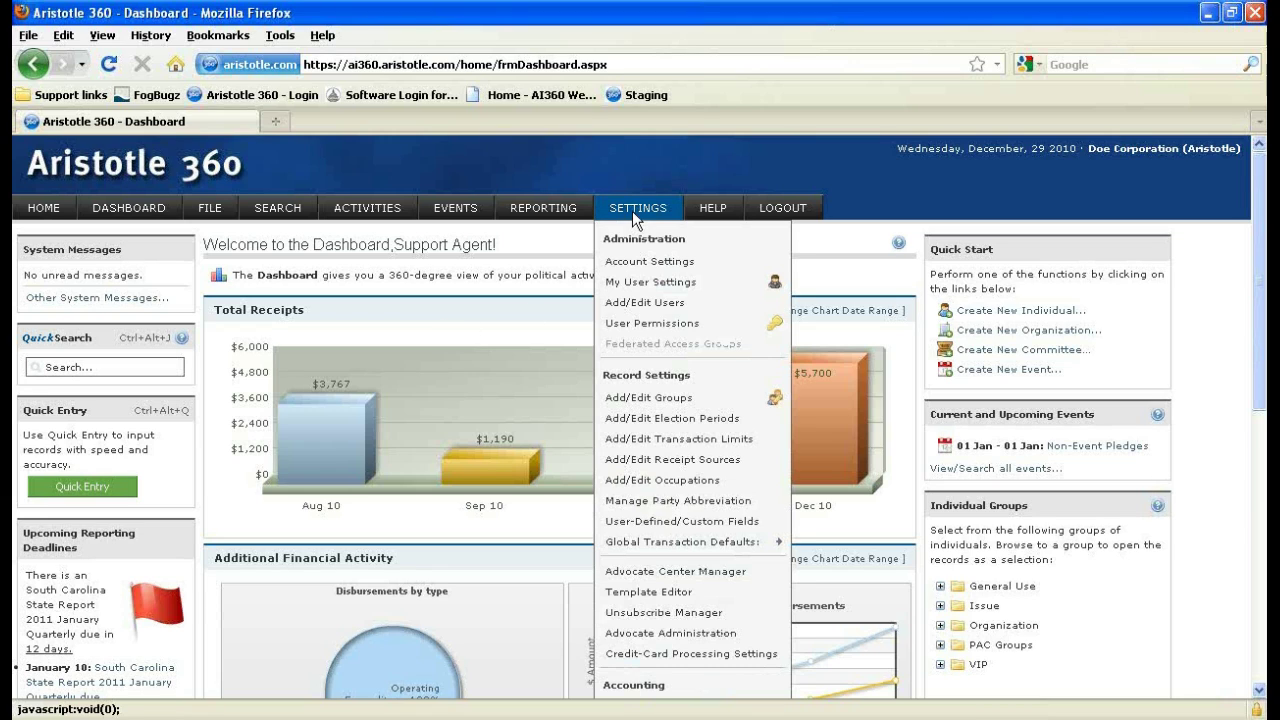
Open My User Settings and expand its Preferences section.
click(634, 288)
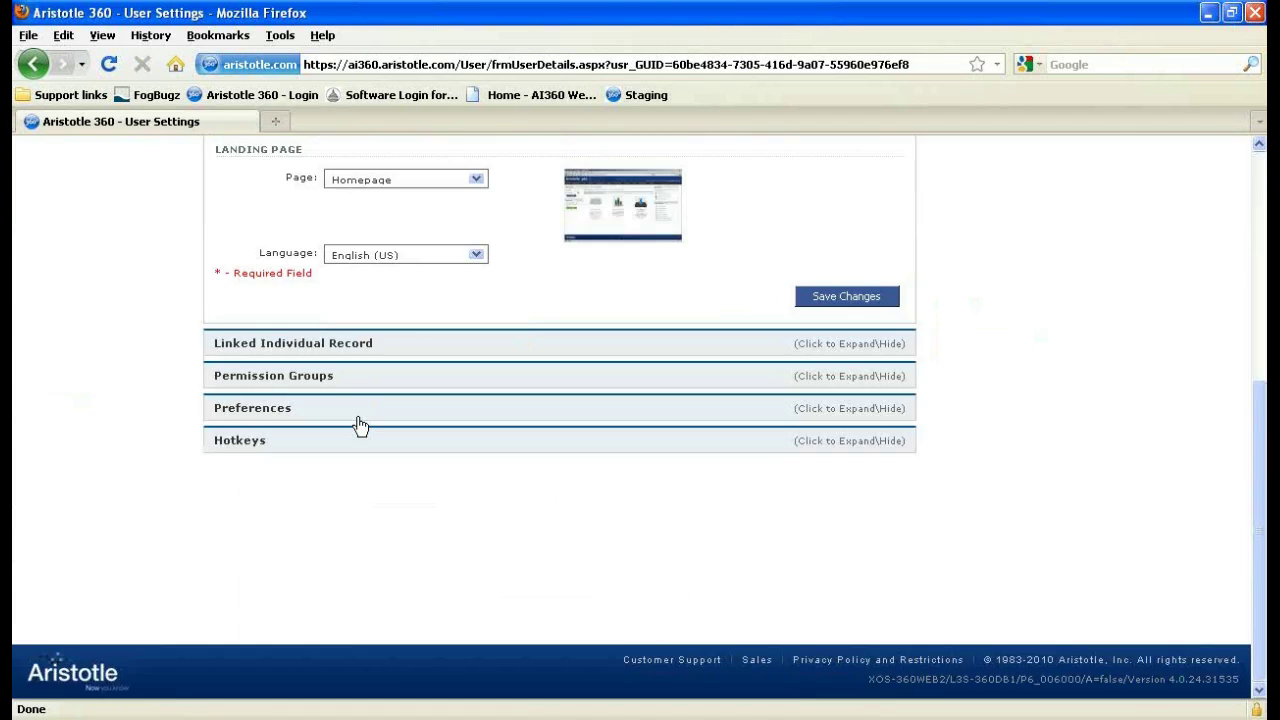
click(357, 409)
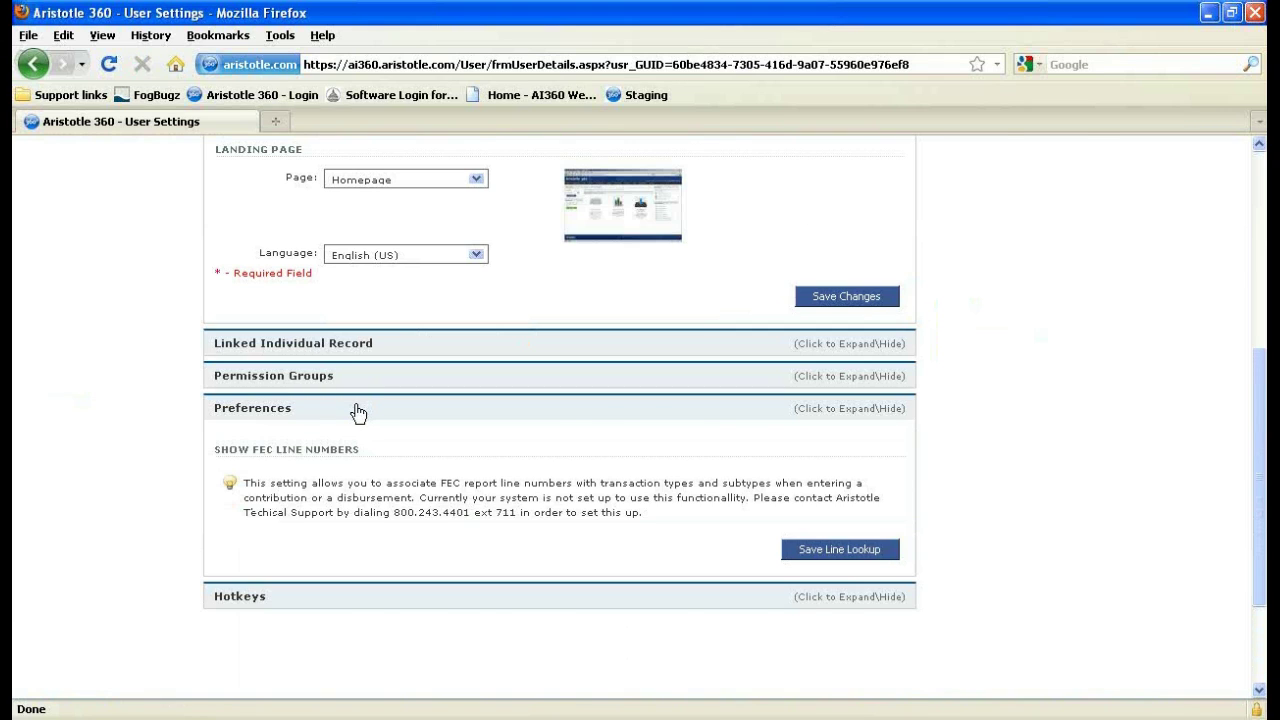
scroll(380, 440, up, 7)
Open the support user's account from Add/Edit Users, check its landing page options, and return.
click(628, 213)
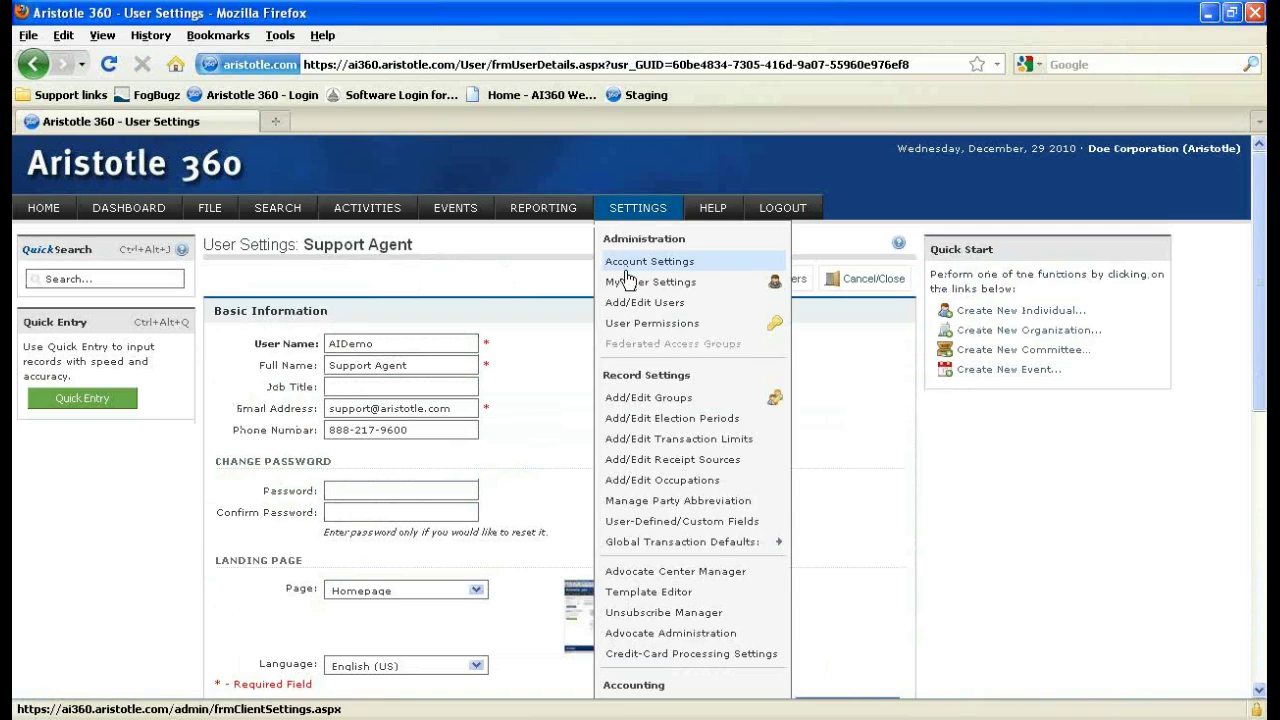
click(628, 306)
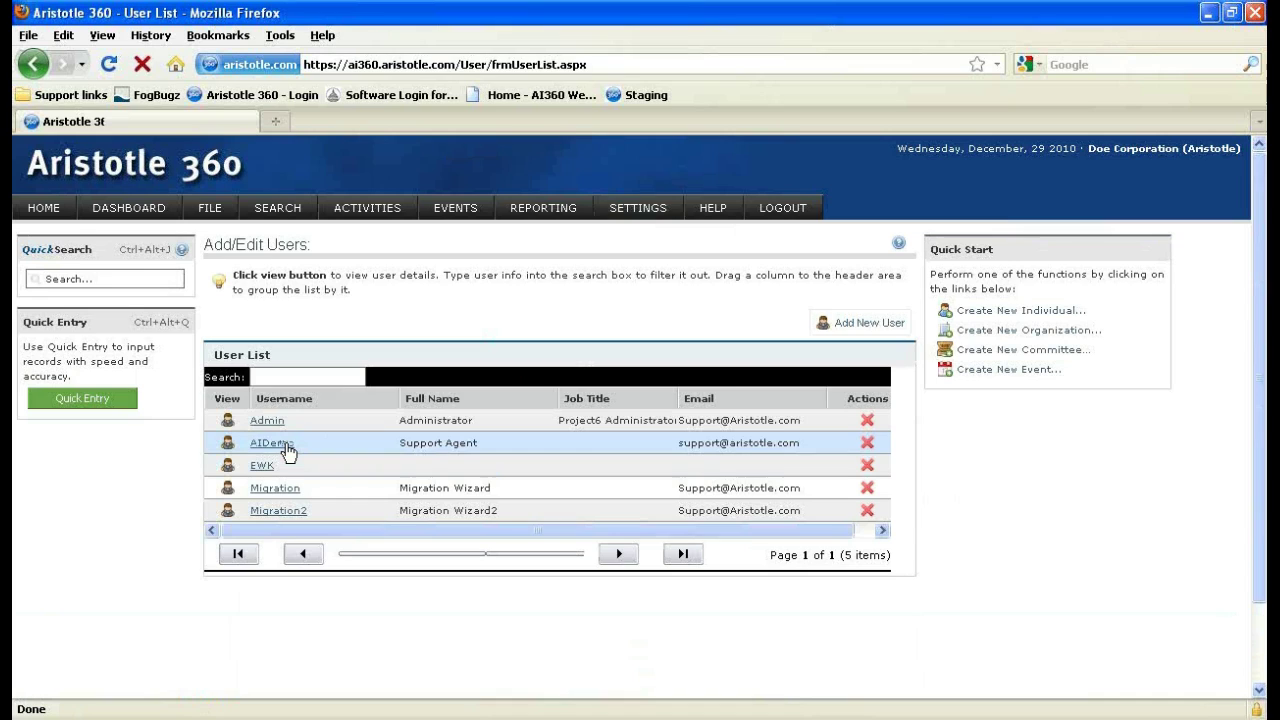
click(285, 446)
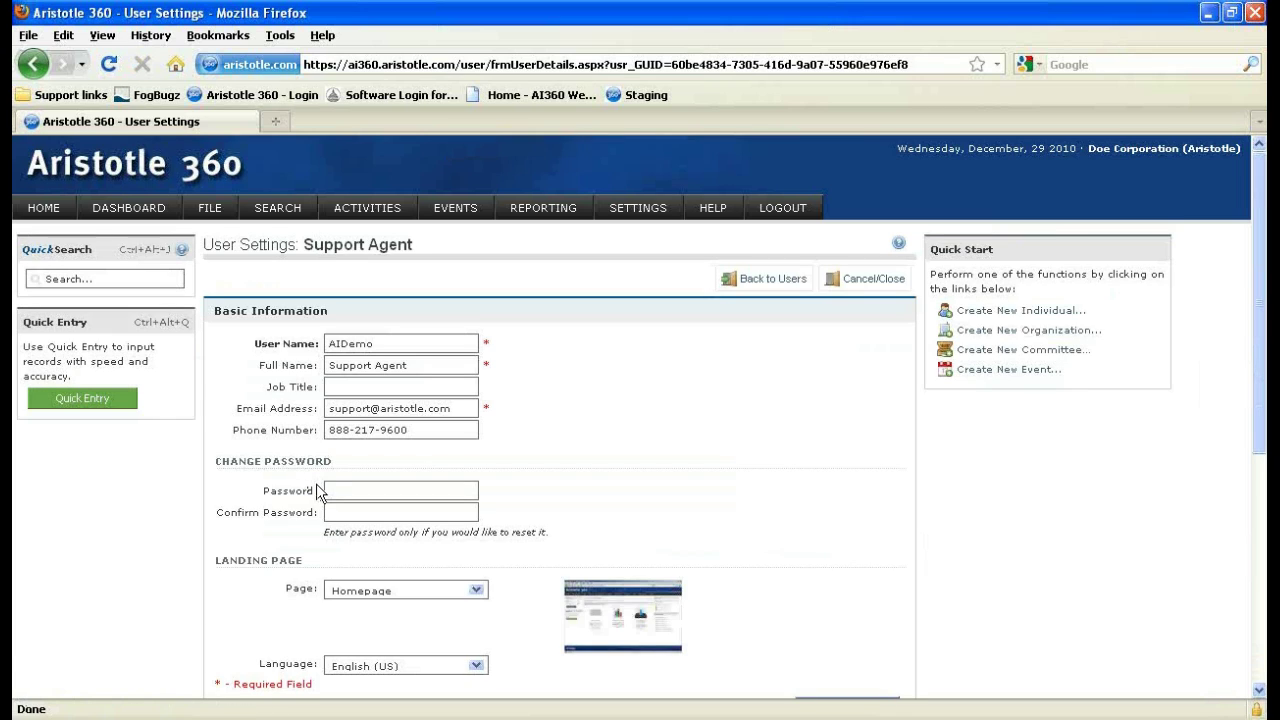
scroll(305, 400, down, 8)
scroll(330, 425, up, 3)
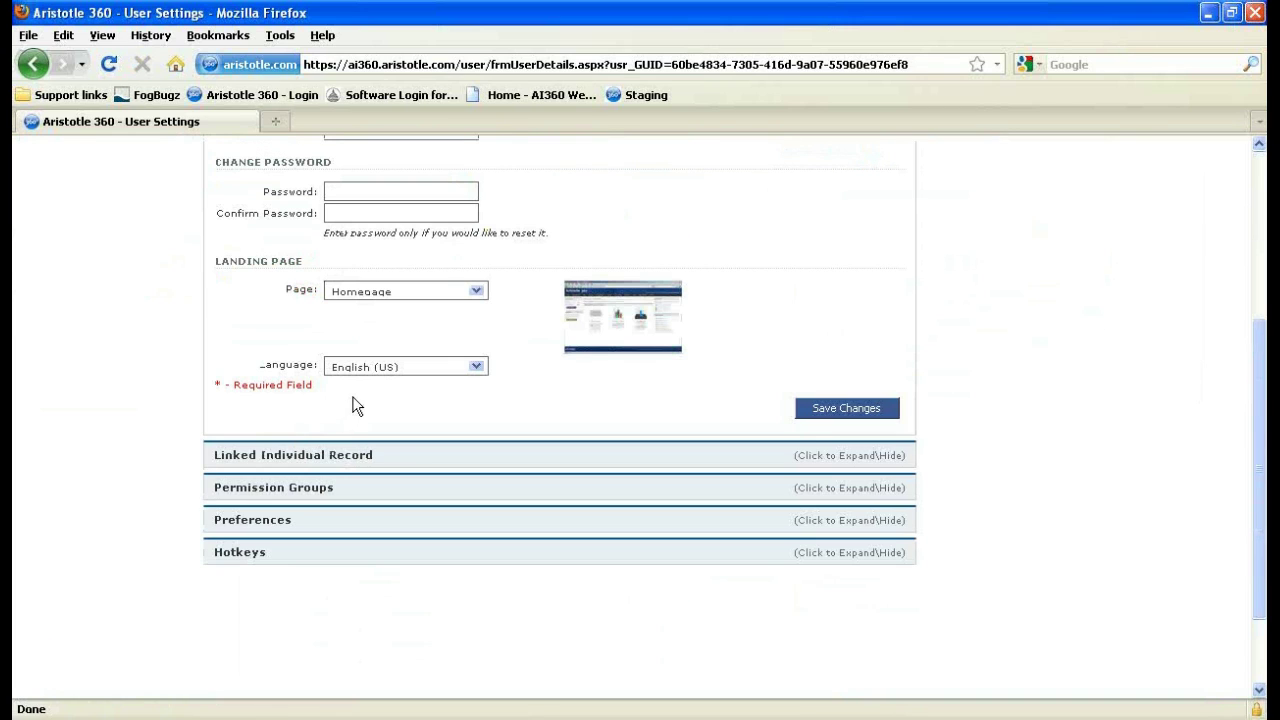
click(422, 293)
click(422, 293)
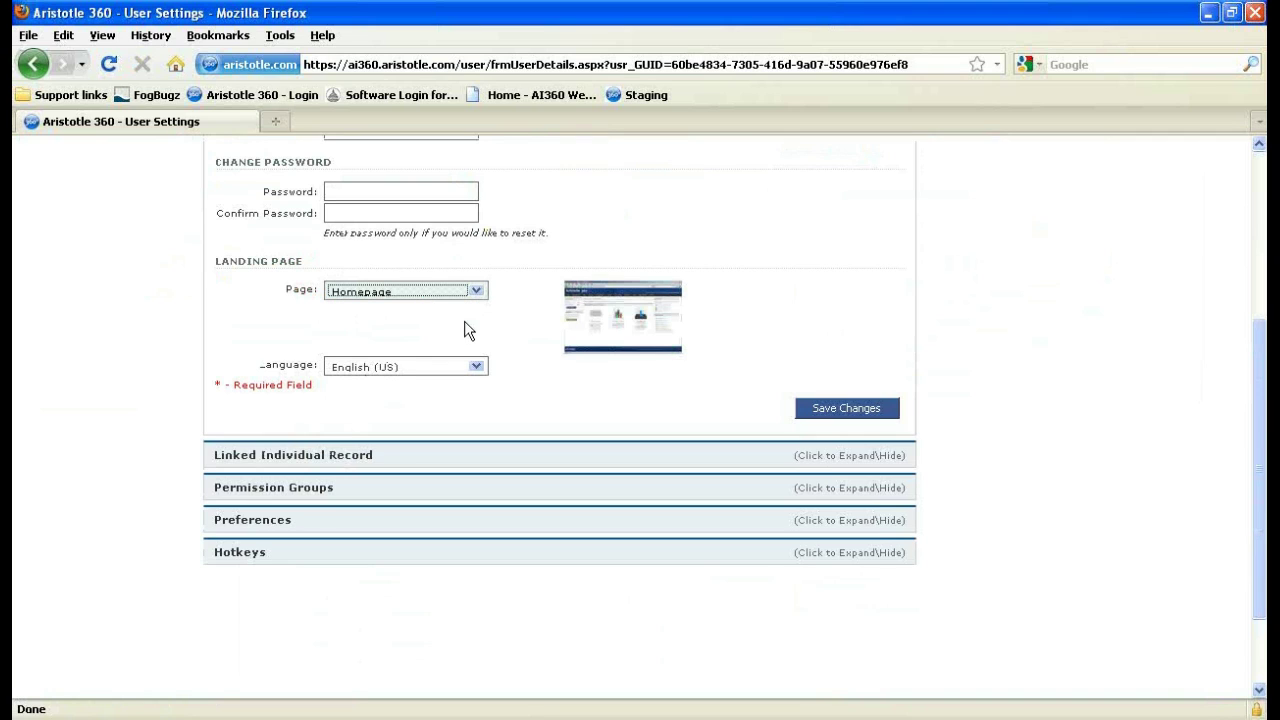
scroll(474, 331, up, 5)
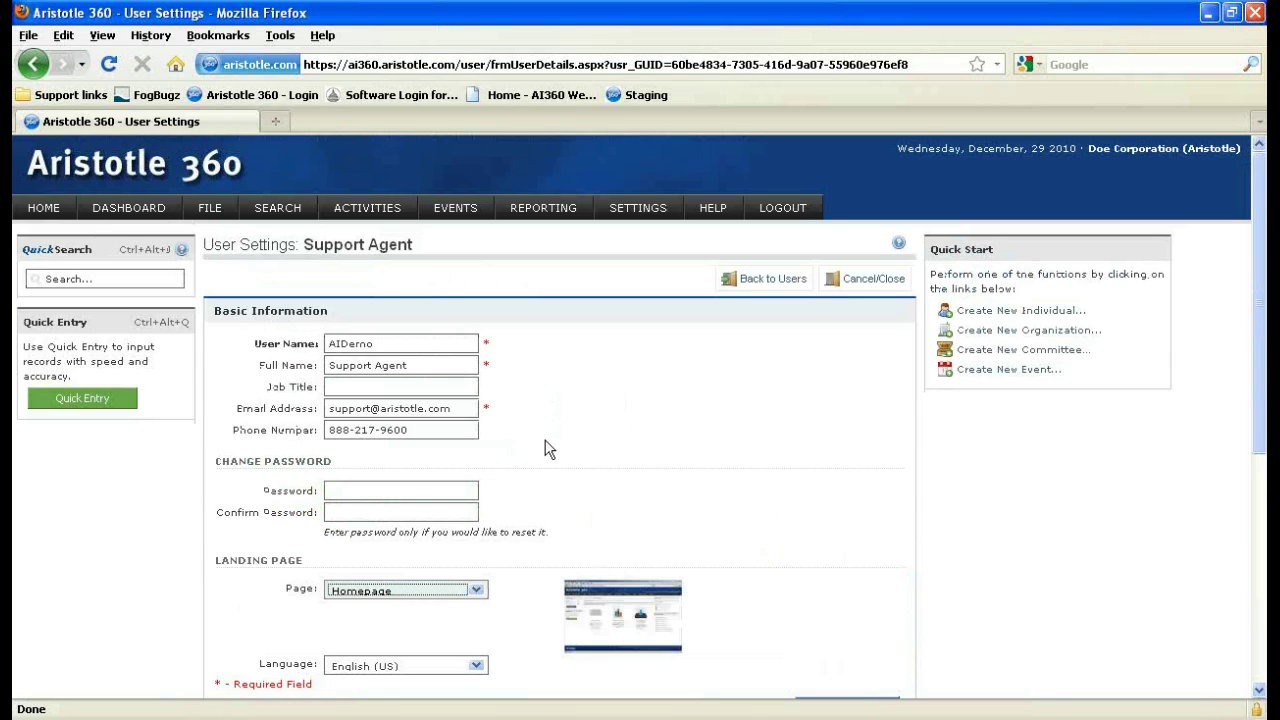
click(628, 226)
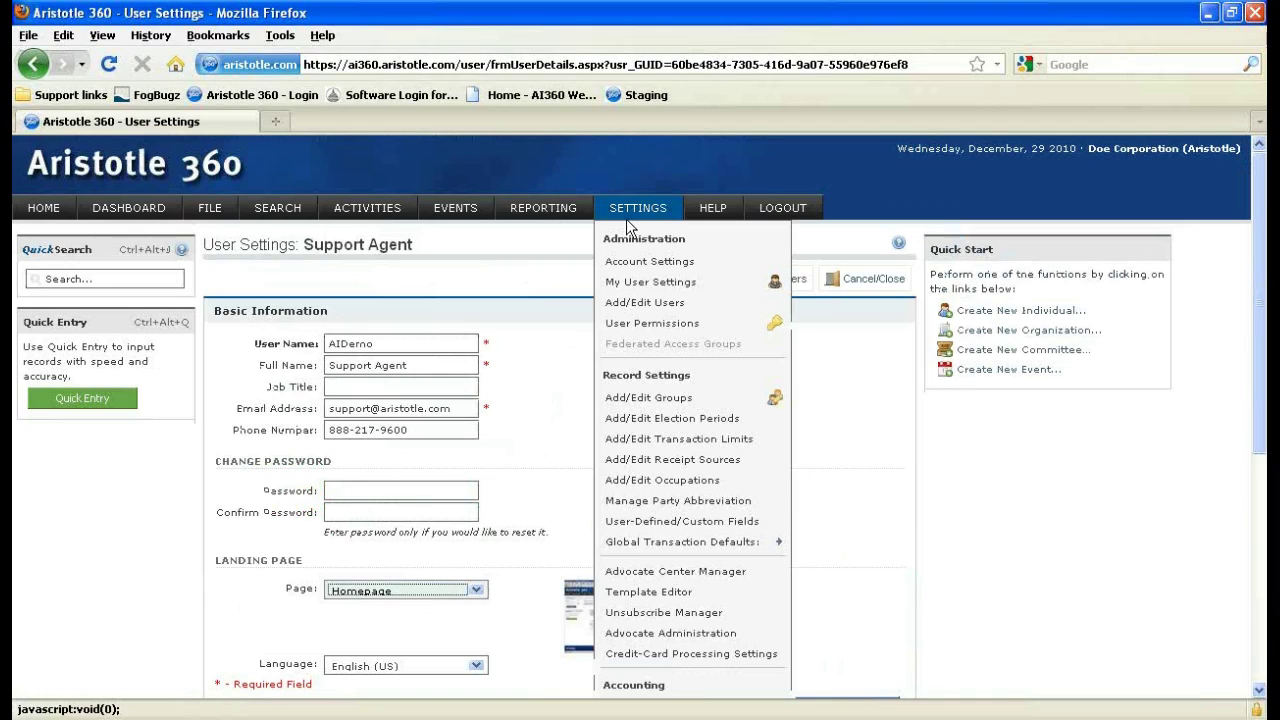
click(630, 303)
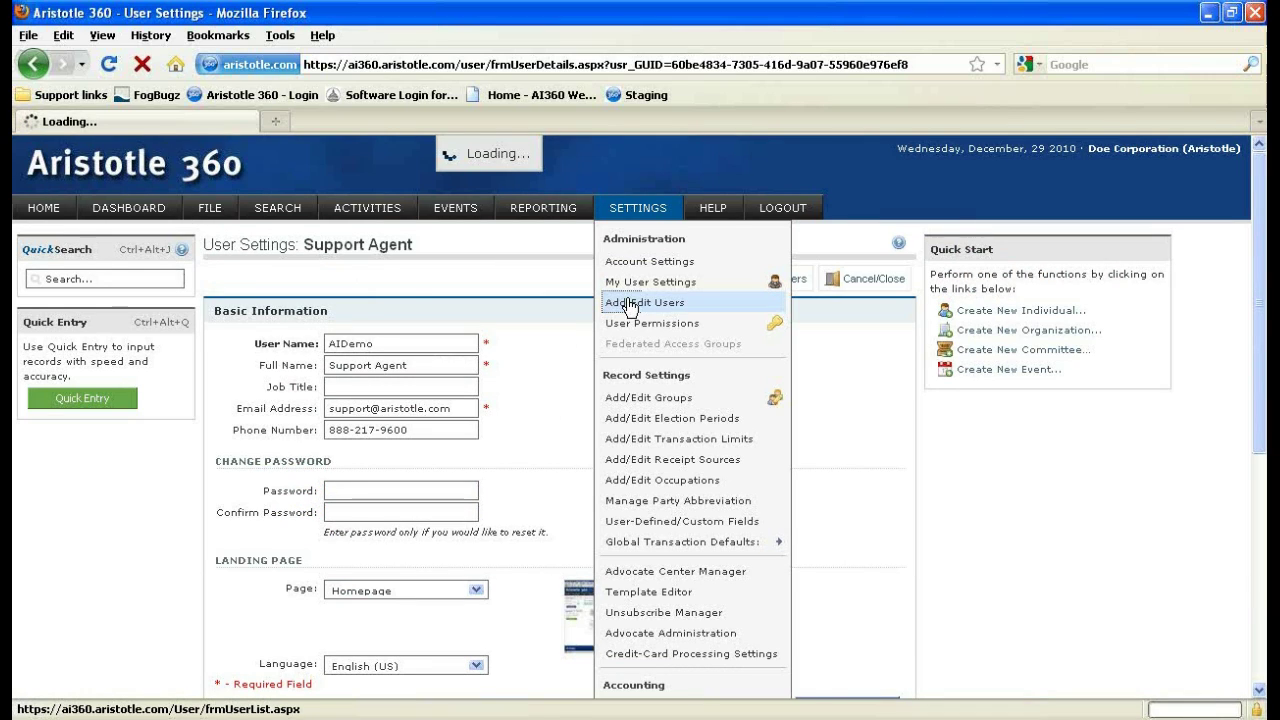
Go to the Add/Edit Users list and choose Add New User.
click(636, 307)
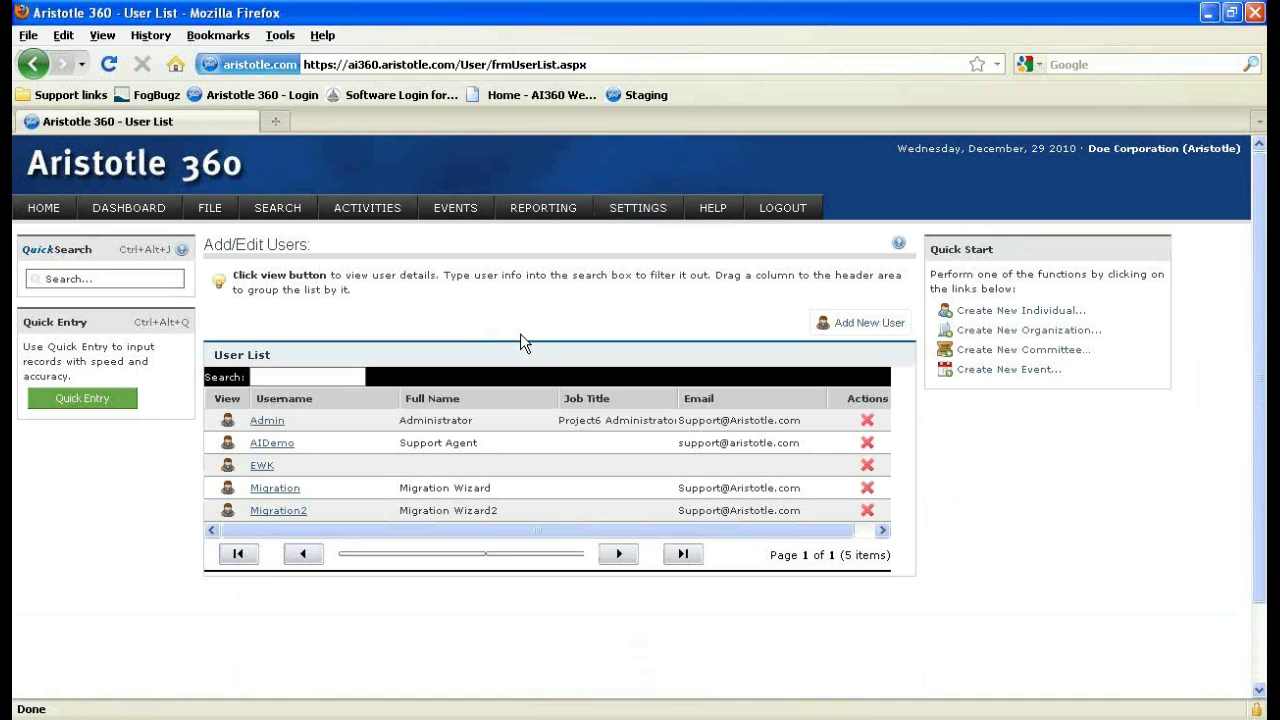
scroll(321, 373, down, 2)
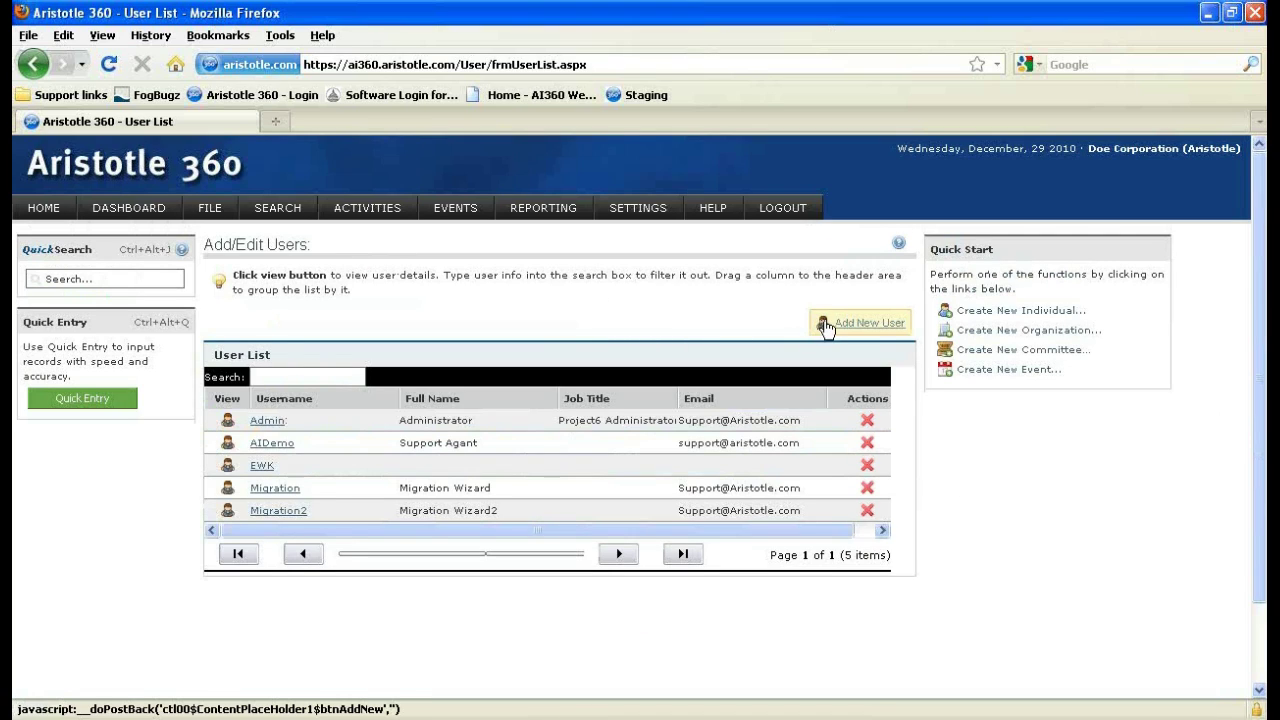
click(856, 324)
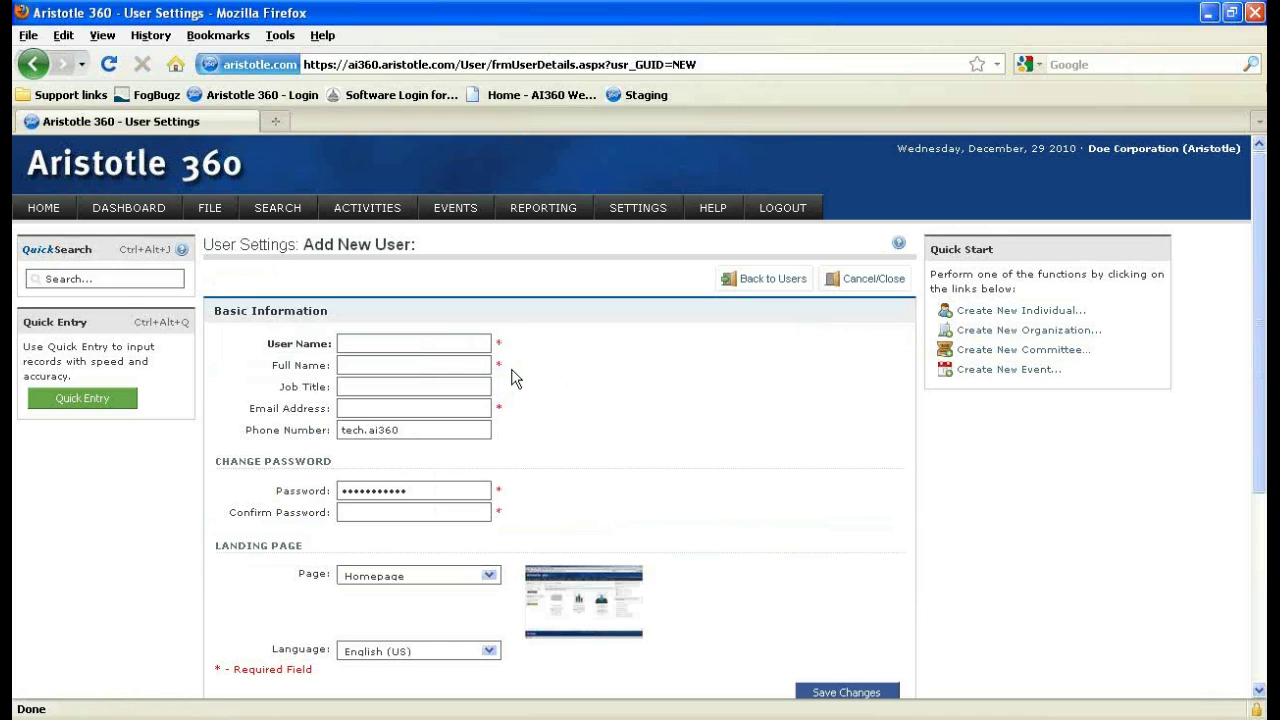
Clear the pre-filled Phone Number text on the new user form.
drag(410, 431, 288, 408)
key(Delete)
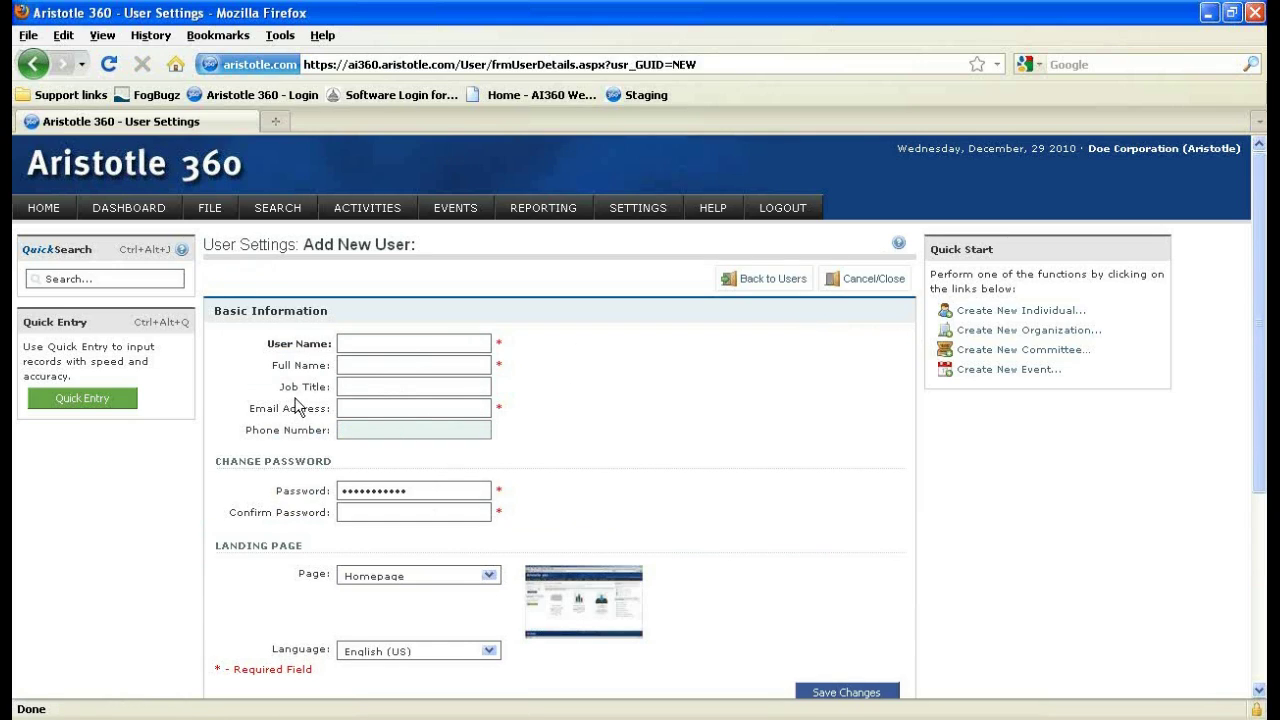
click(386, 380)
Expand Preferences, then leave the form unsaved via Back to Users.
scroll(386, 378, down, 2)
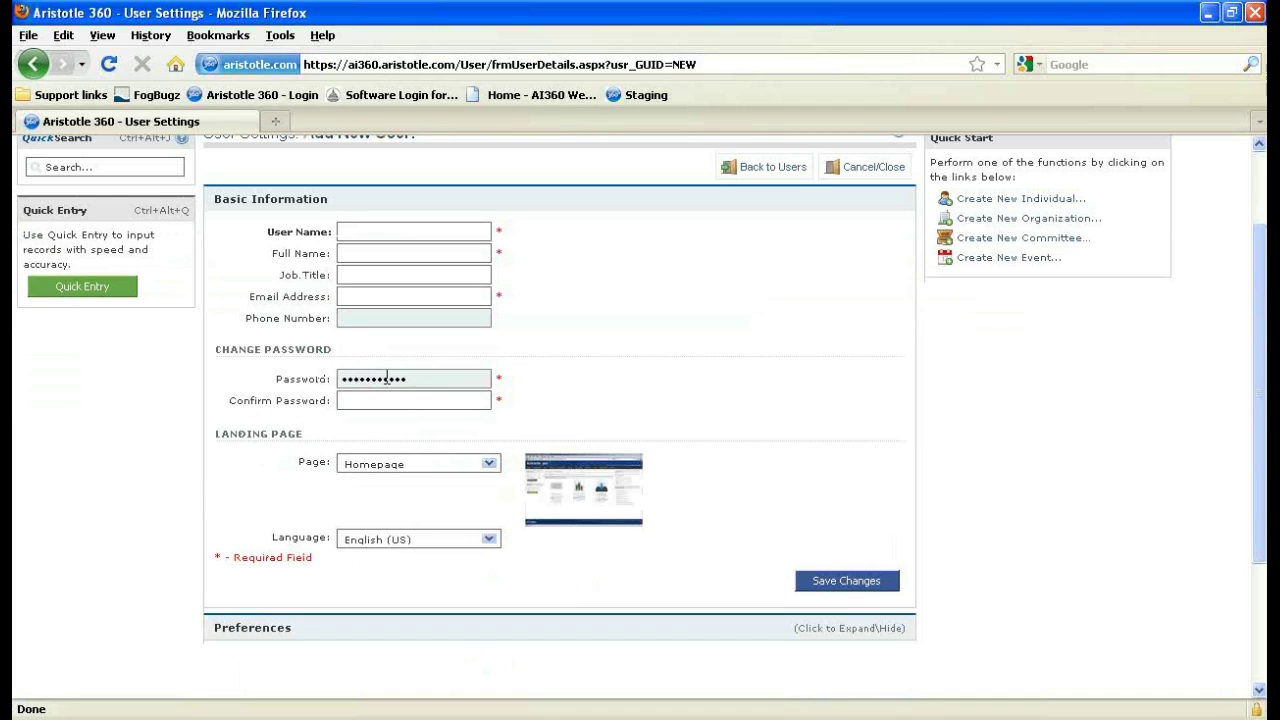
scroll(390, 380, down, 2)
click(311, 527)
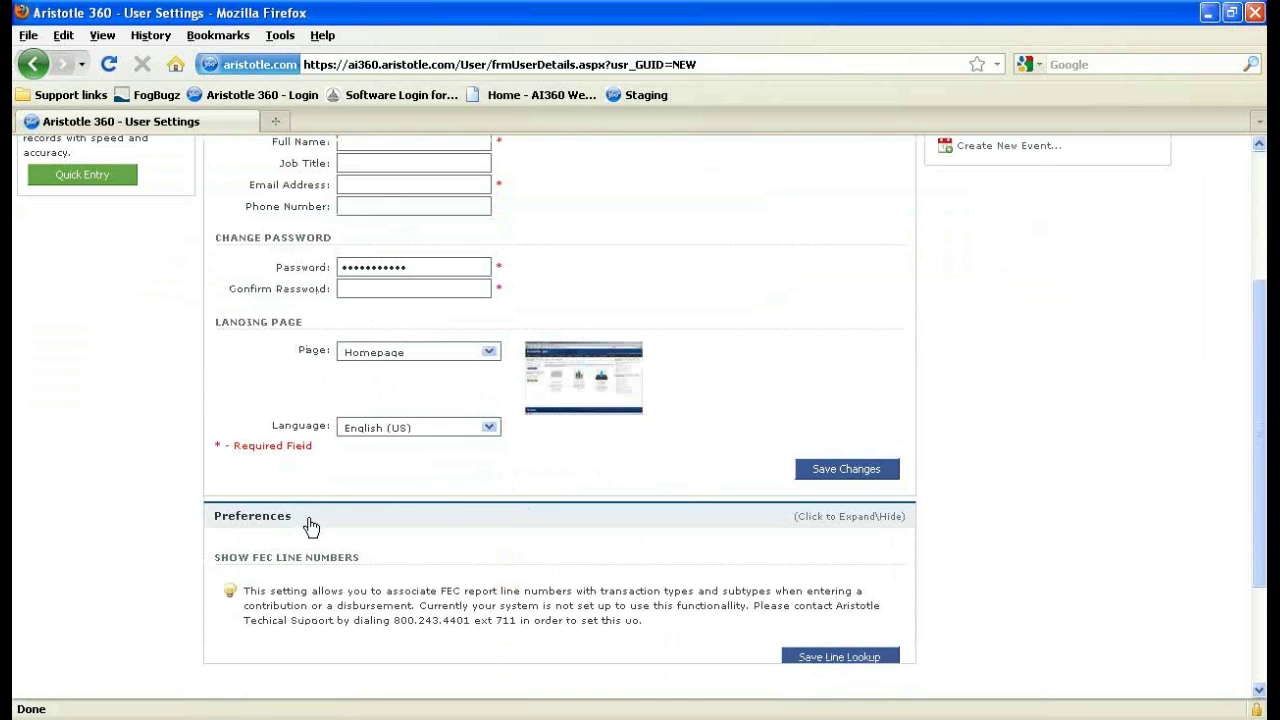
scroll(446, 491, up, 4)
click(769, 290)
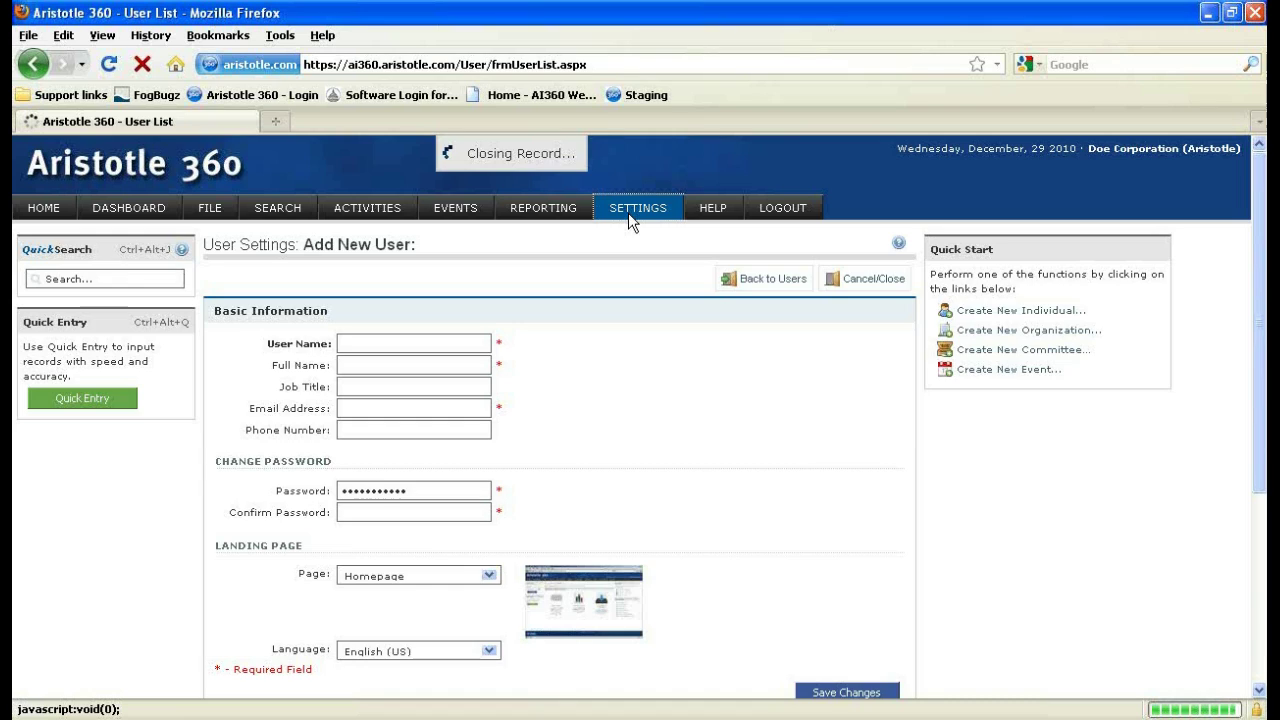
Open User Permissions and pick the Full Access group from the permission groups list.
mouse_move(628, 213)
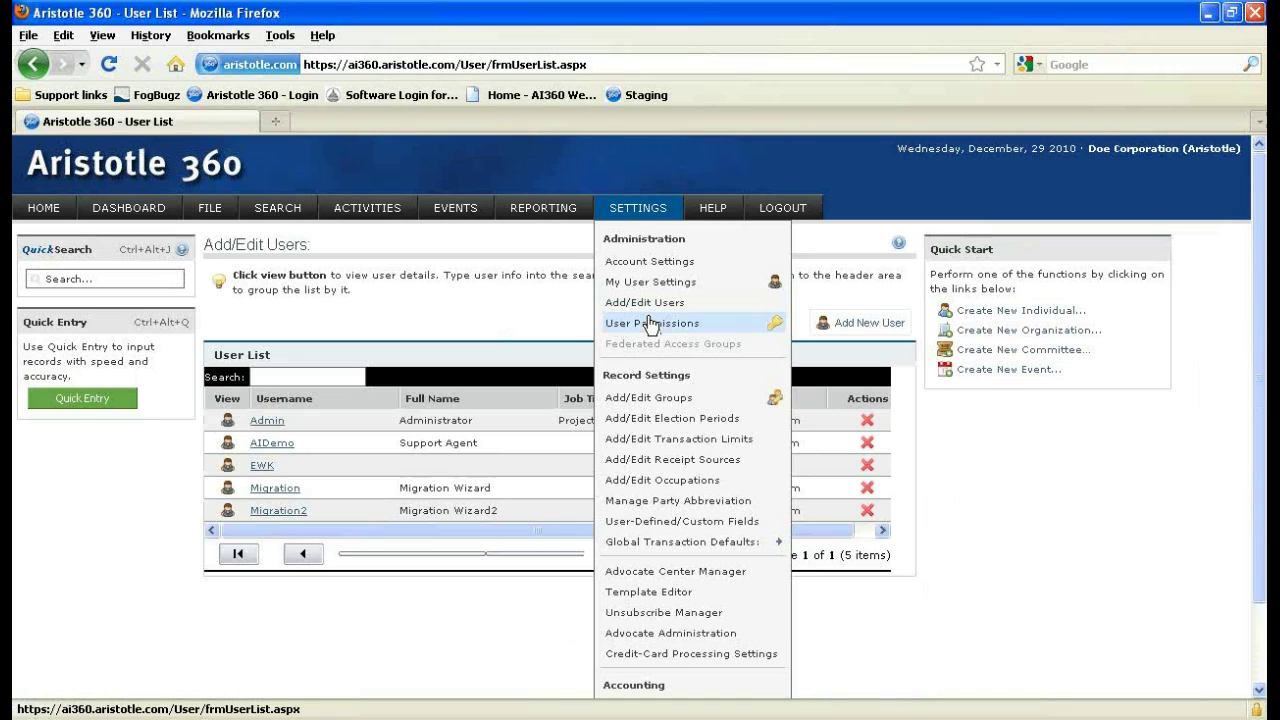
click(651, 323)
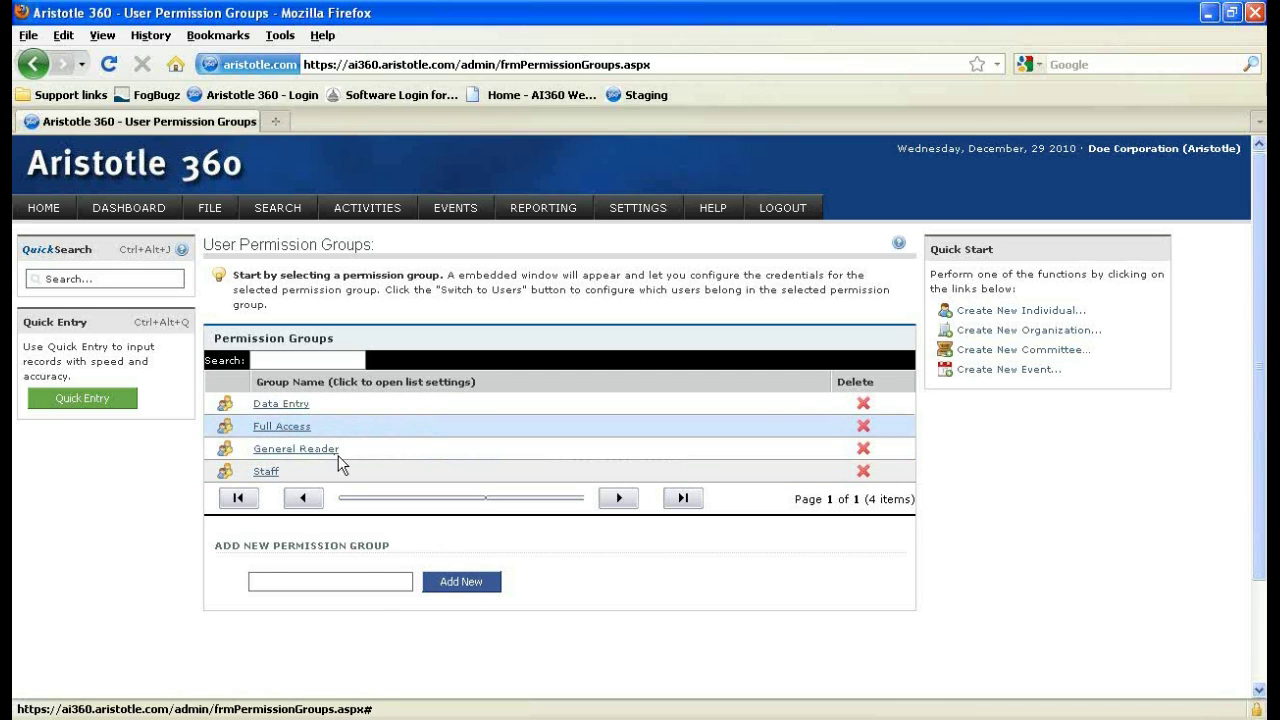
click(385, 574)
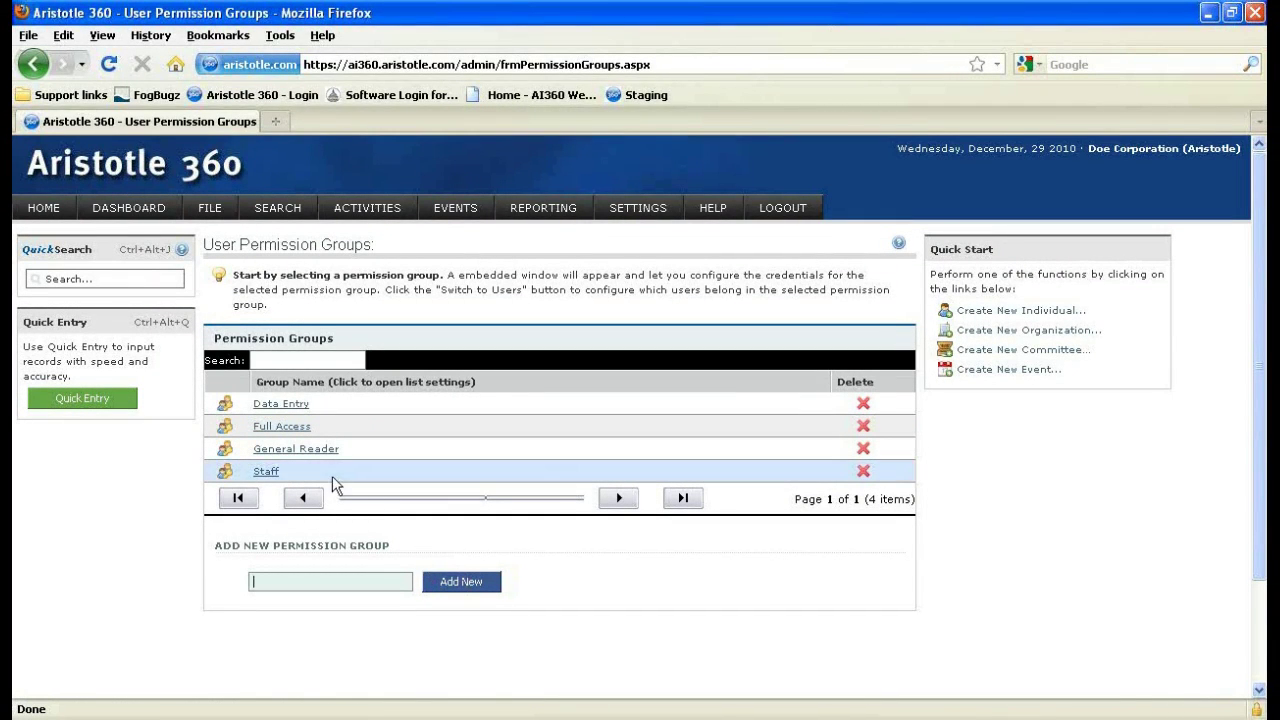
click(287, 433)
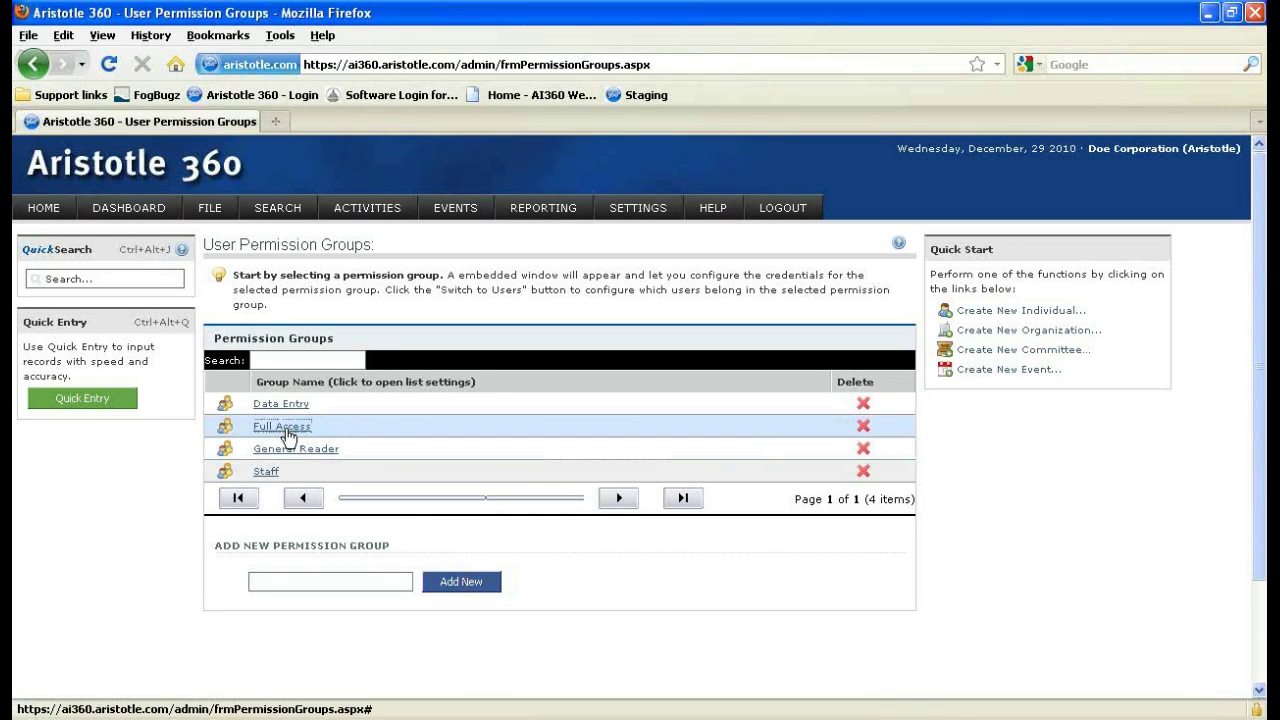
Review the Full Access group's view/edit/add/delete Access Areas grid, then show its Enabled Users.
click(287, 430)
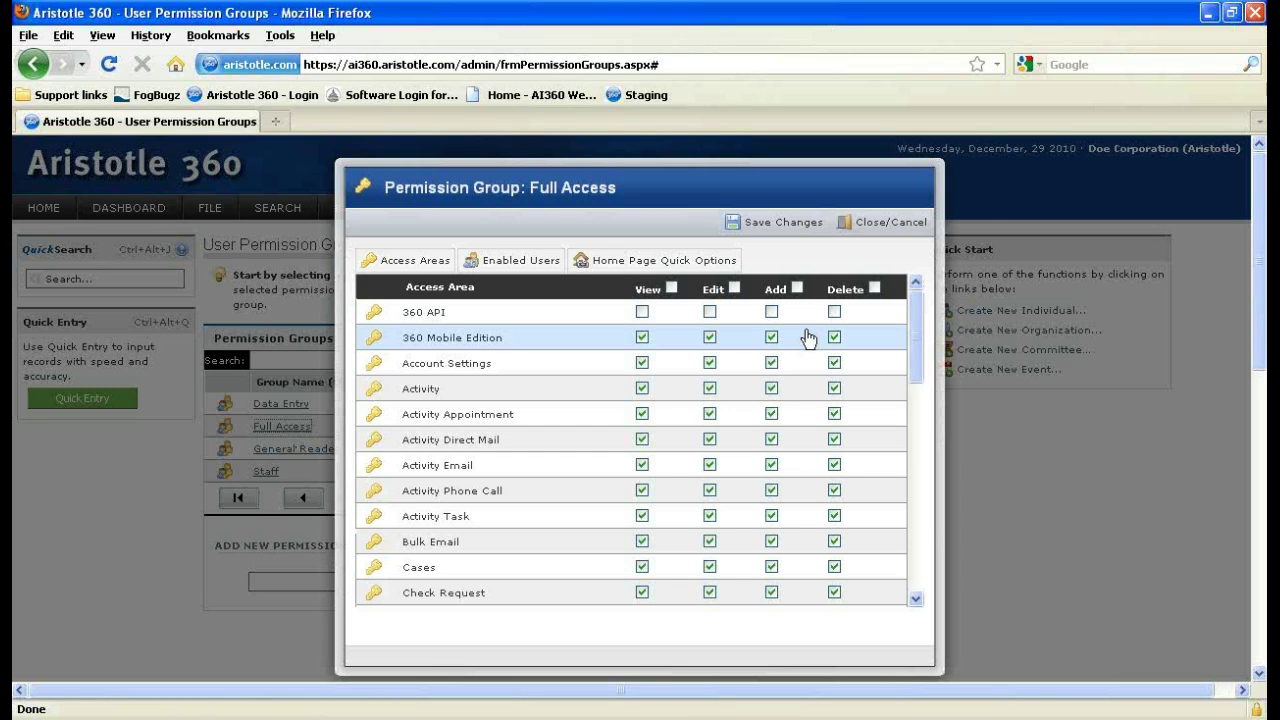
scroll(642, 330, down, 3)
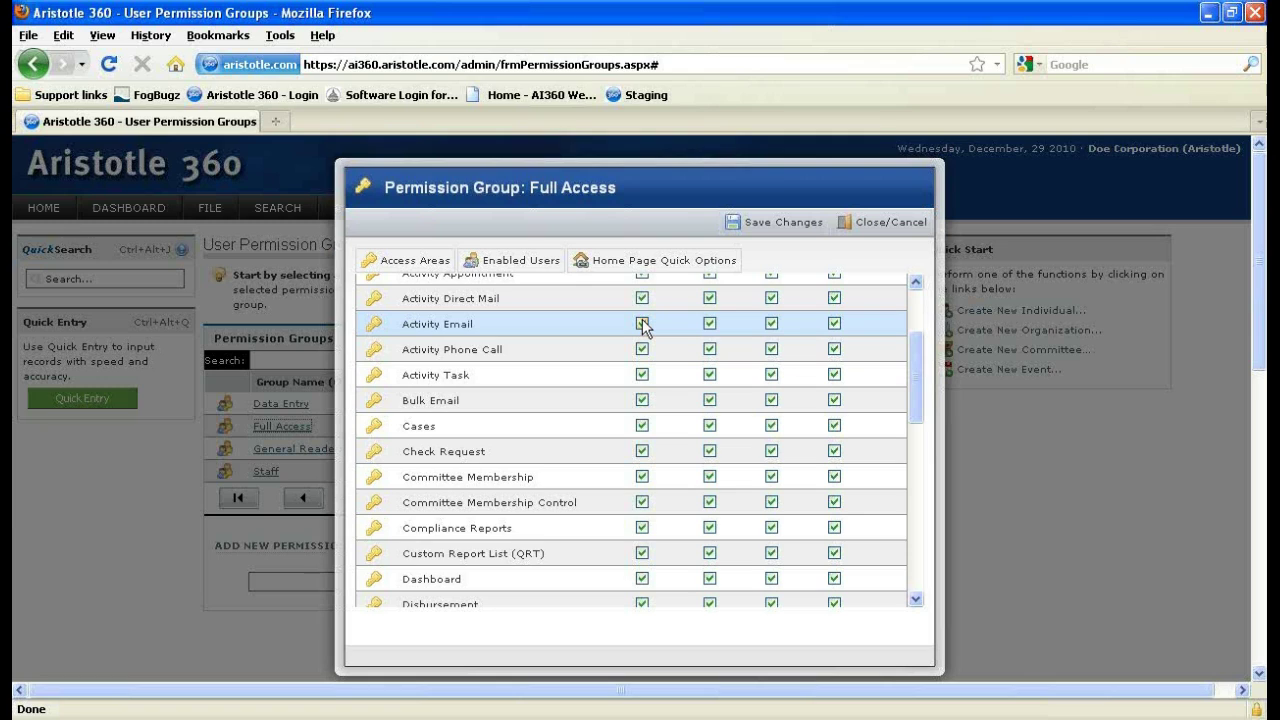
scroll(643, 327, down, 5)
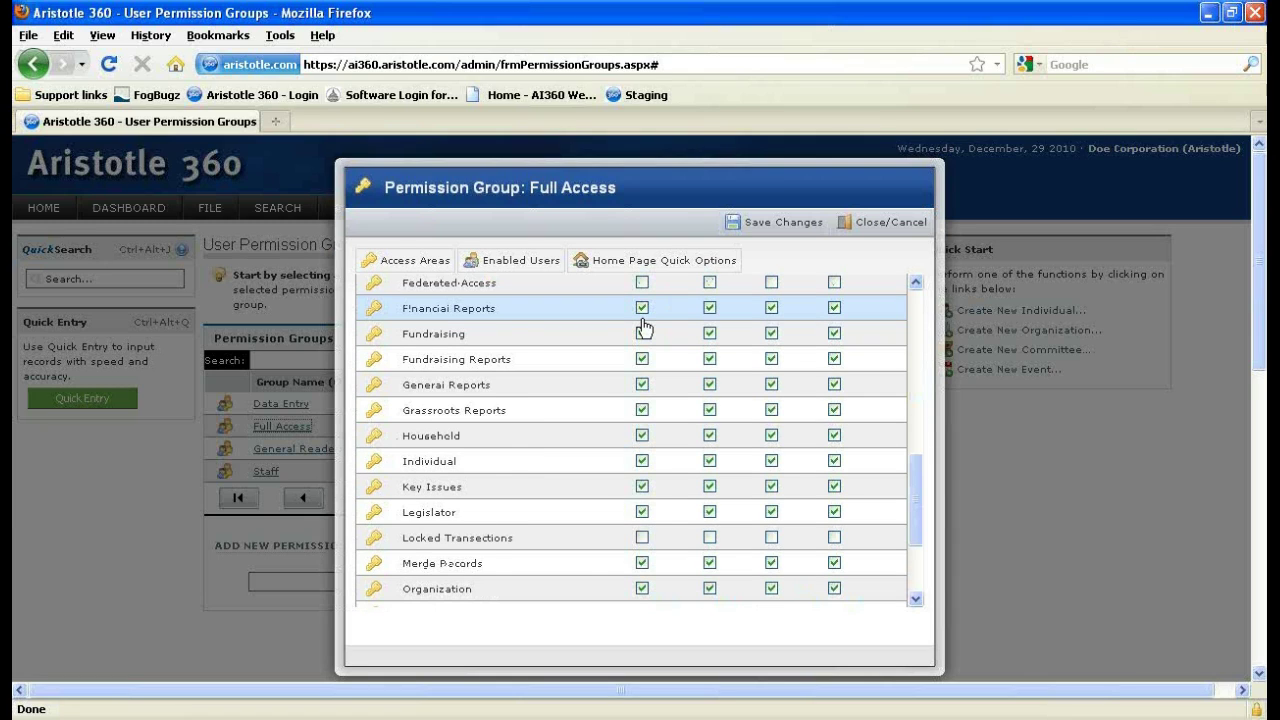
scroll(643, 327, up, 10)
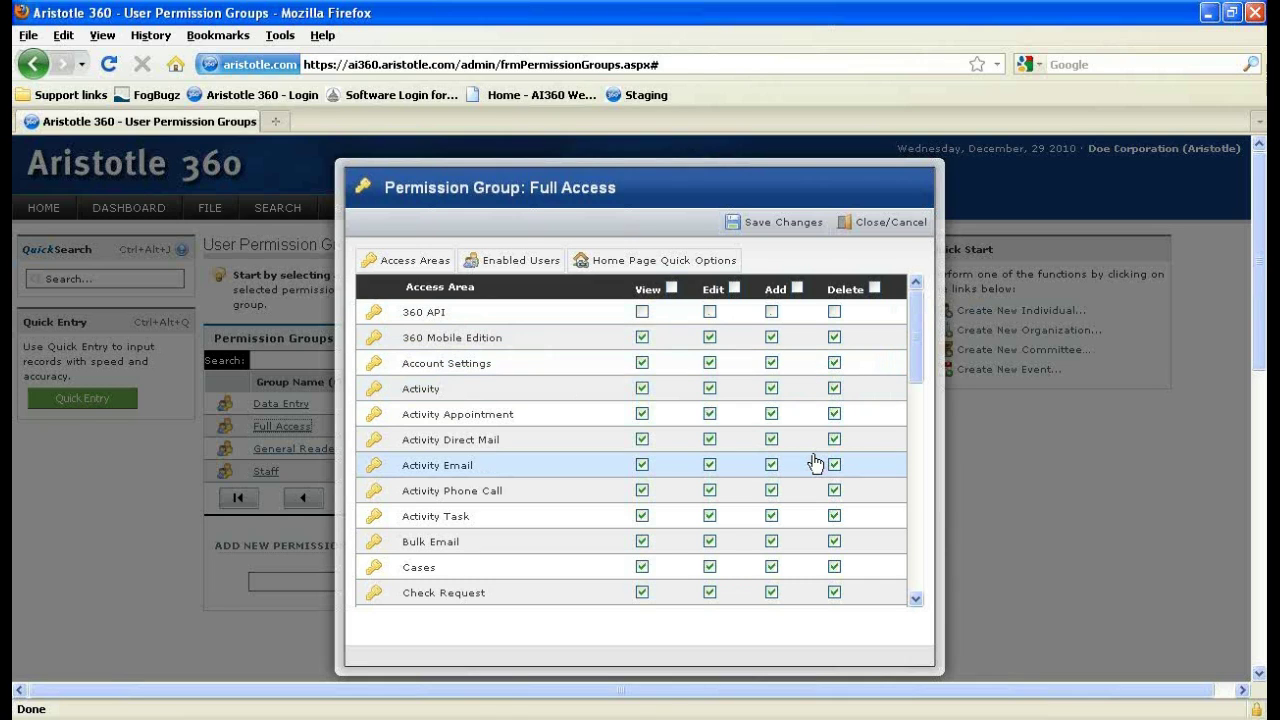
scroll(815, 462, down, 3)
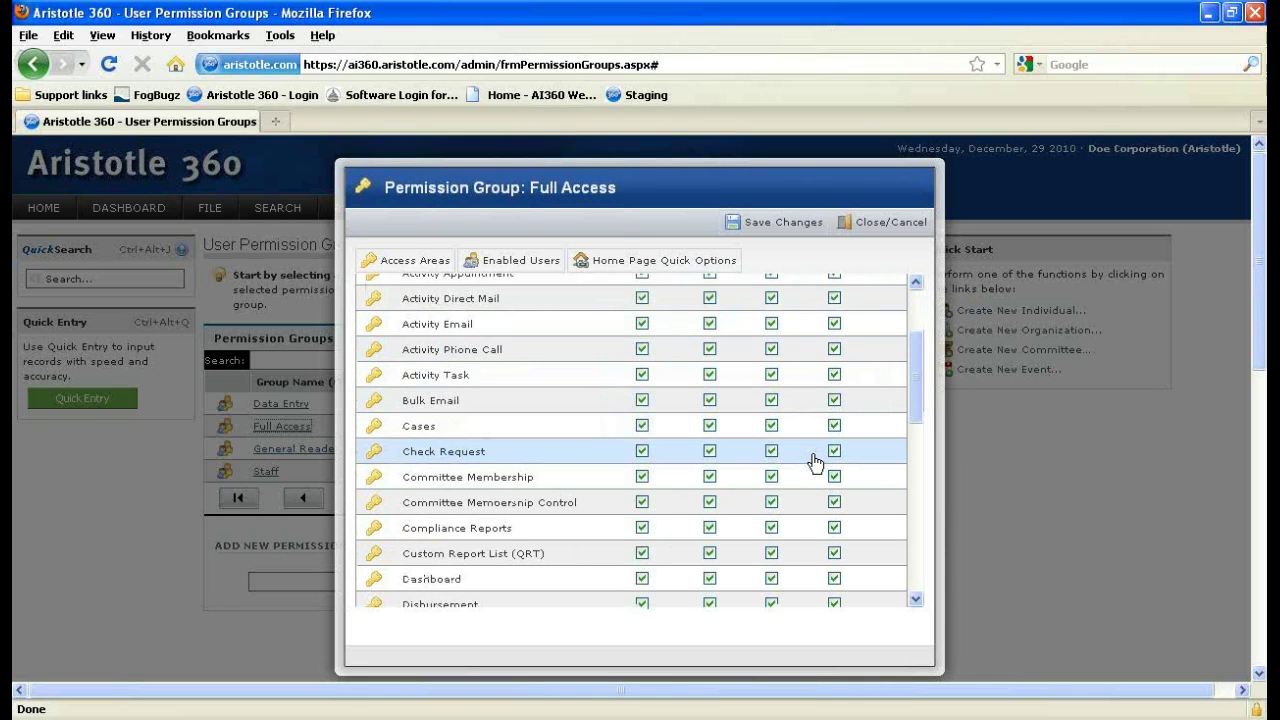
scroll(445, 447, down, 2)
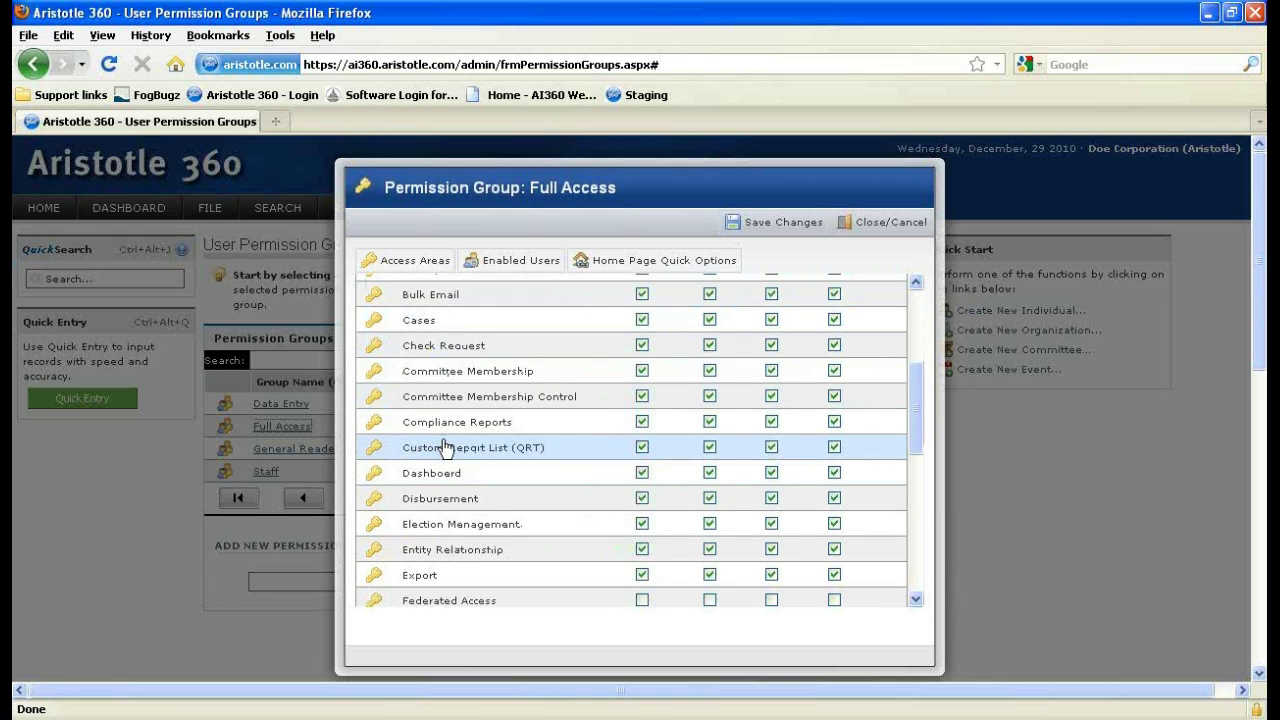
scroll(445, 447, down, 5)
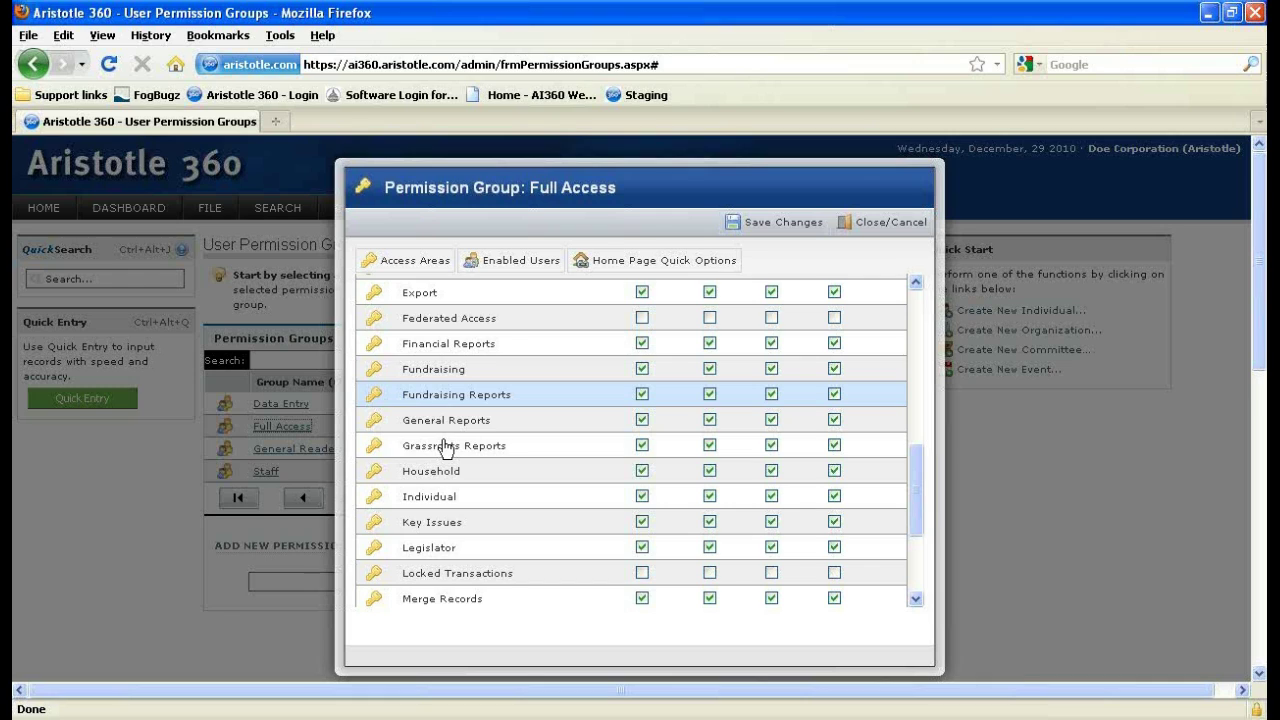
scroll(445, 447, down, 1)
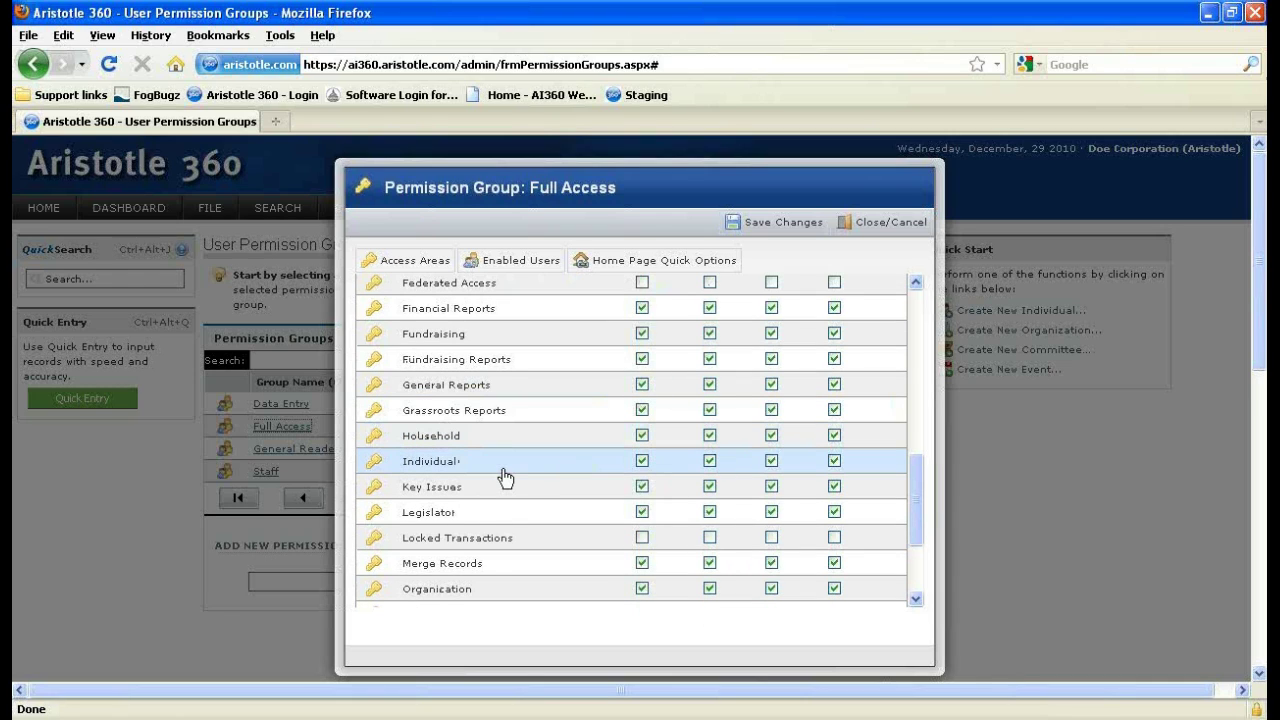
scroll(505, 479, down, 1)
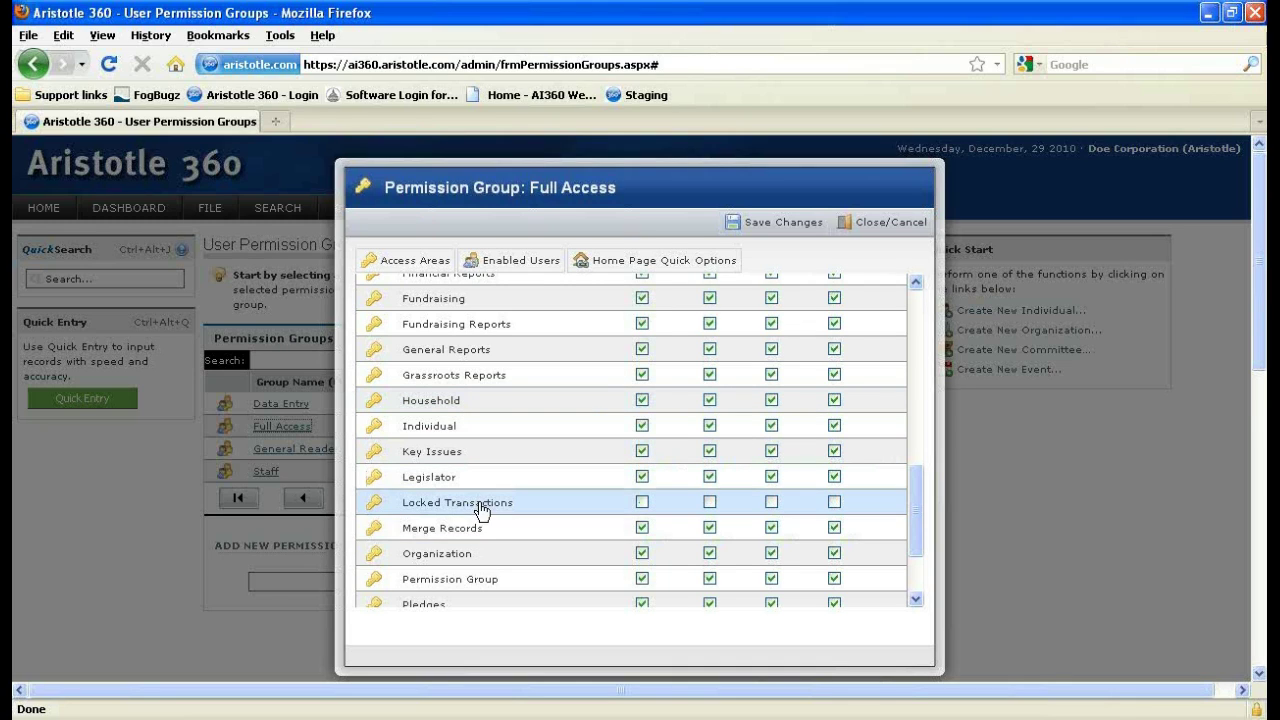
scroll(480, 509, up, 1)
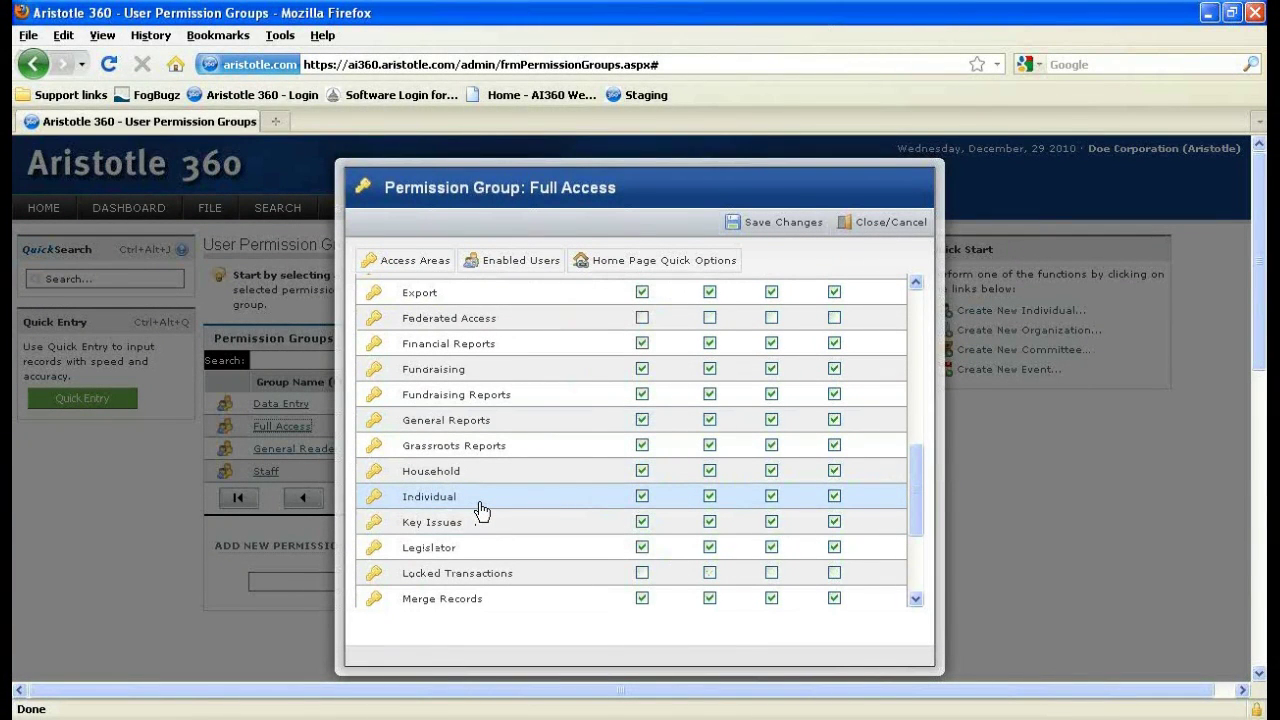
scroll(480, 510, up, 3)
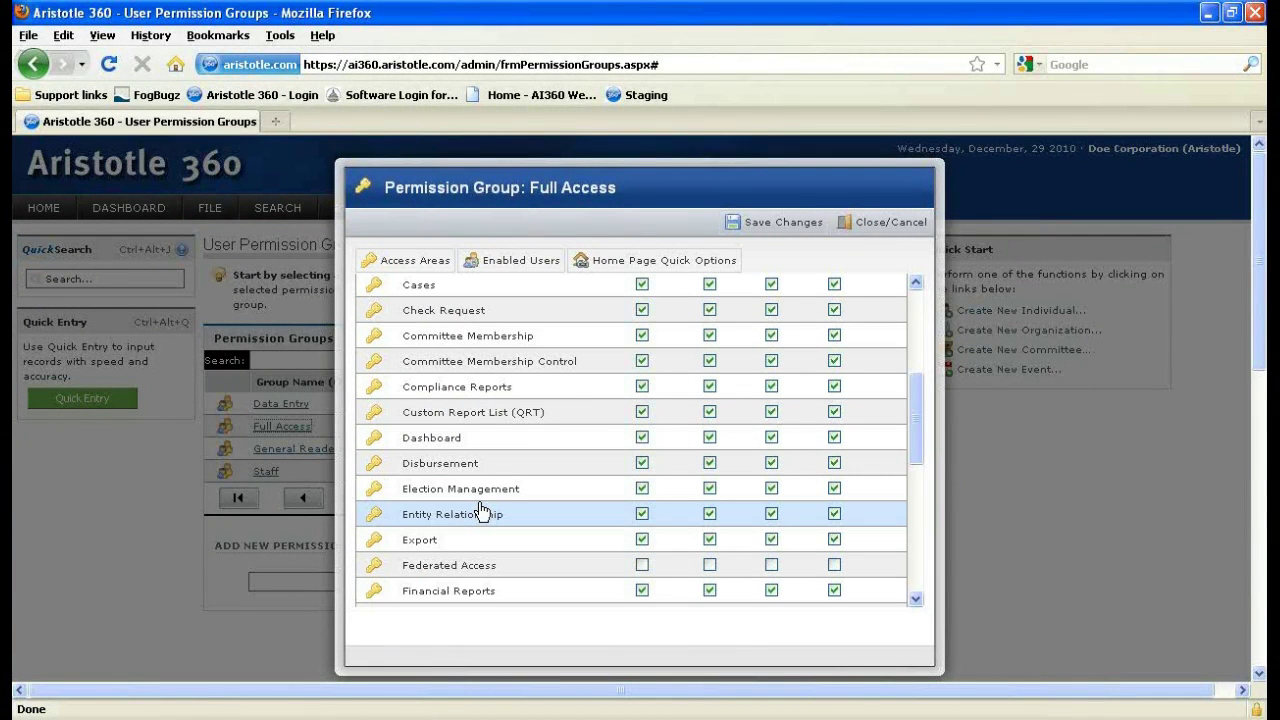
scroll(481, 511, up, 3)
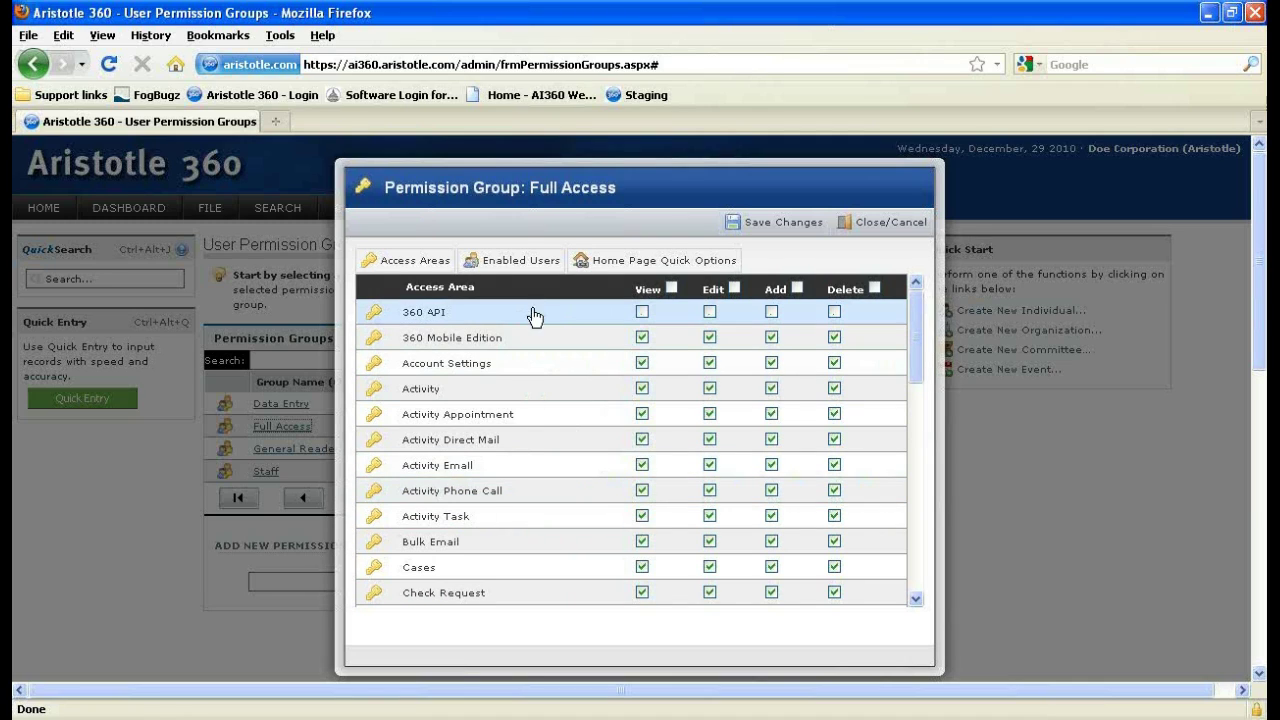
click(534, 277)
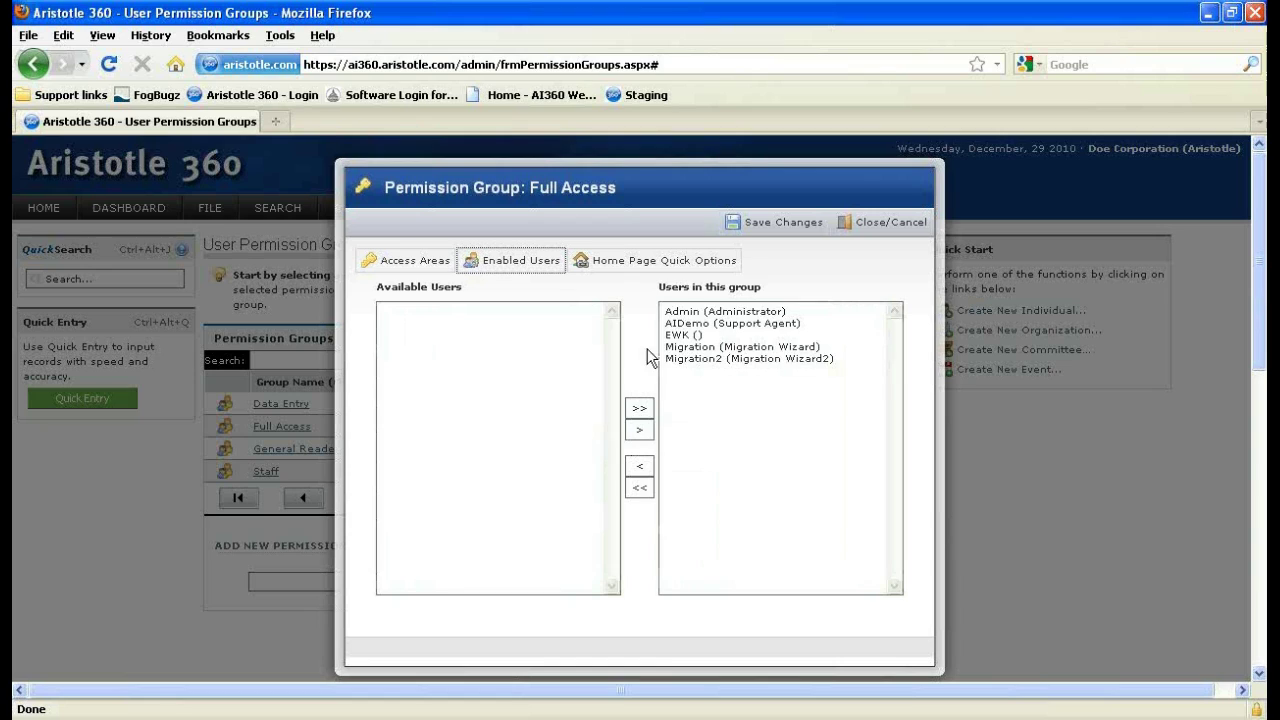
Show the Full Access group's Home Page Quick Options.
click(637, 266)
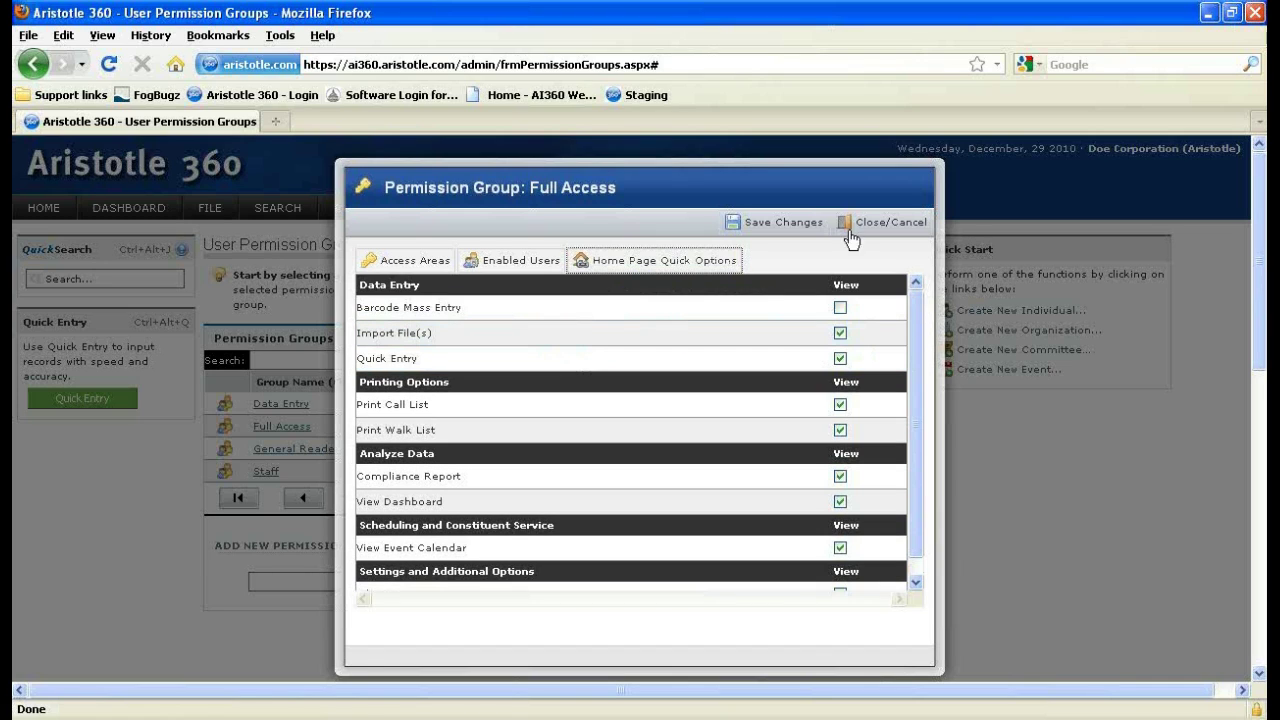
Close the Full Access permission window and return to the Aristotle 360 Homepage.
click(860, 228)
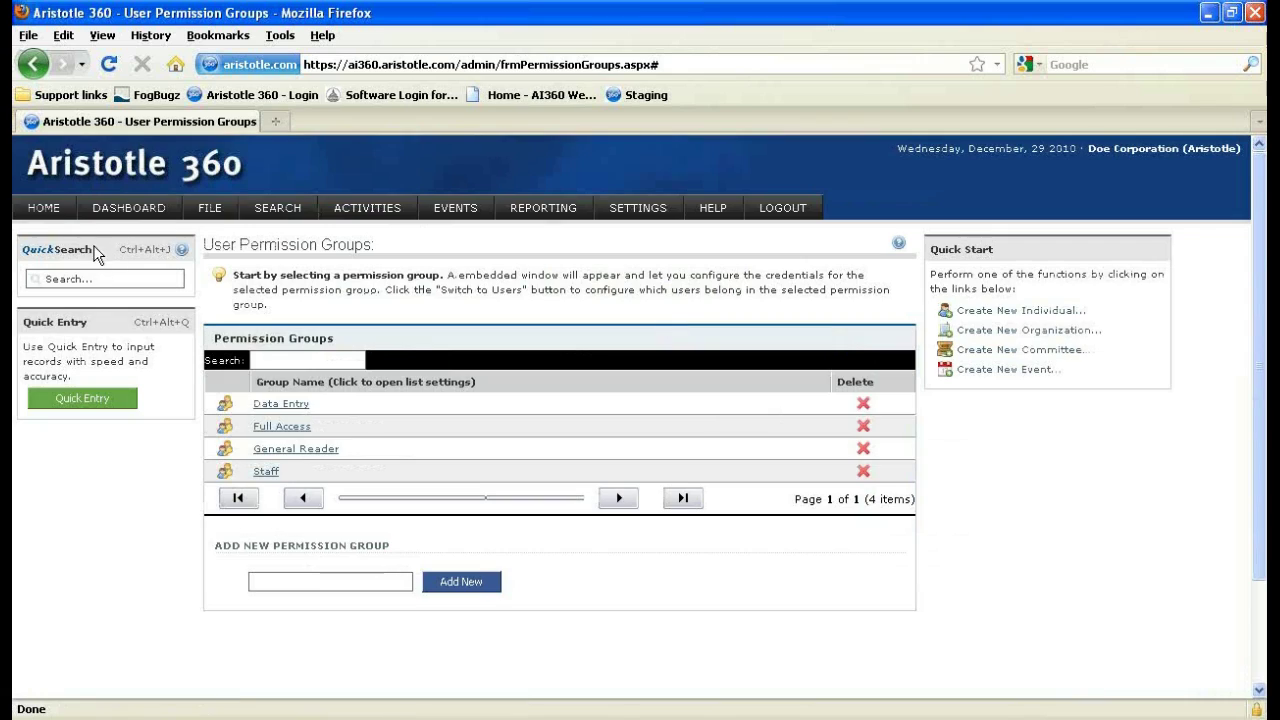
click(49, 214)
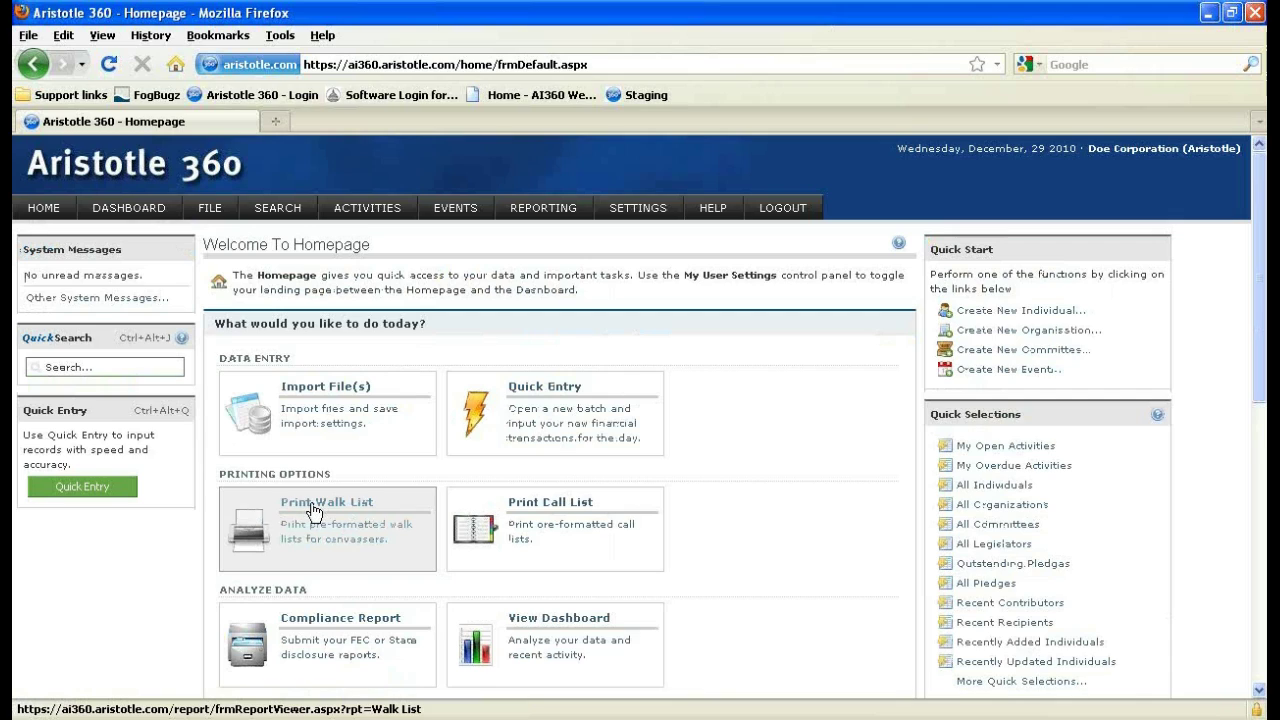
click(313, 512)
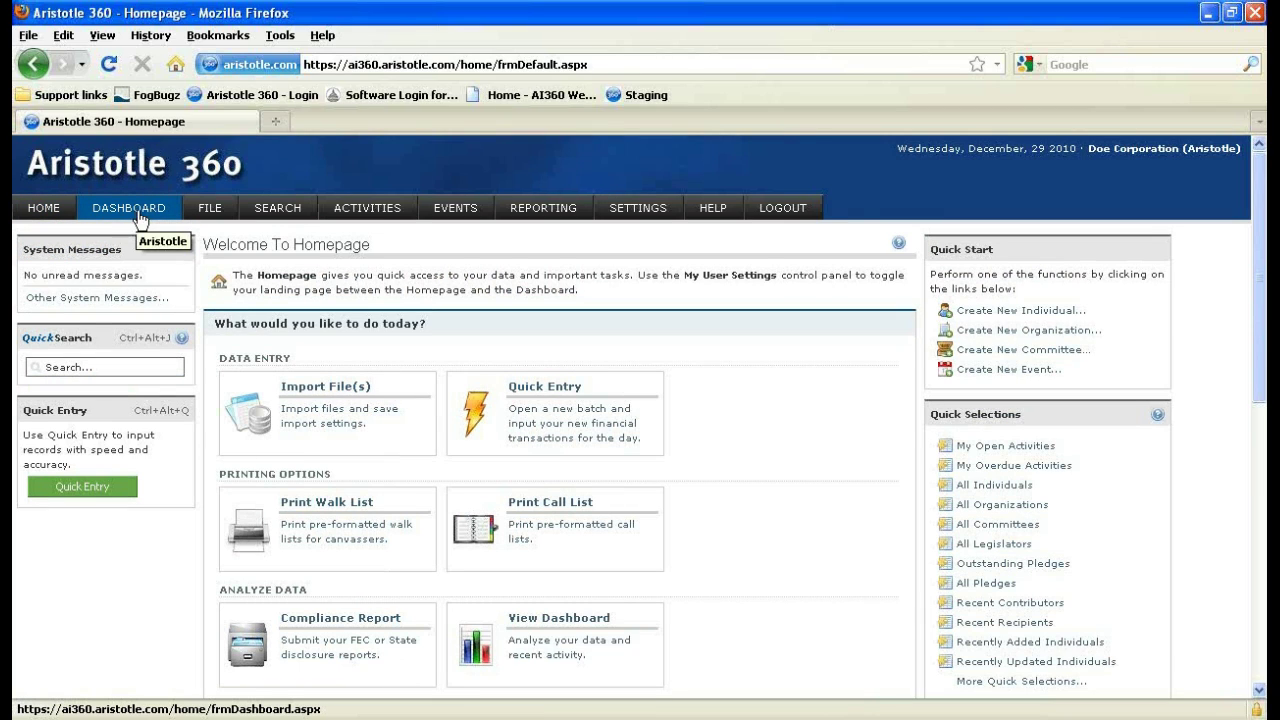
mouse_move(205, 222)
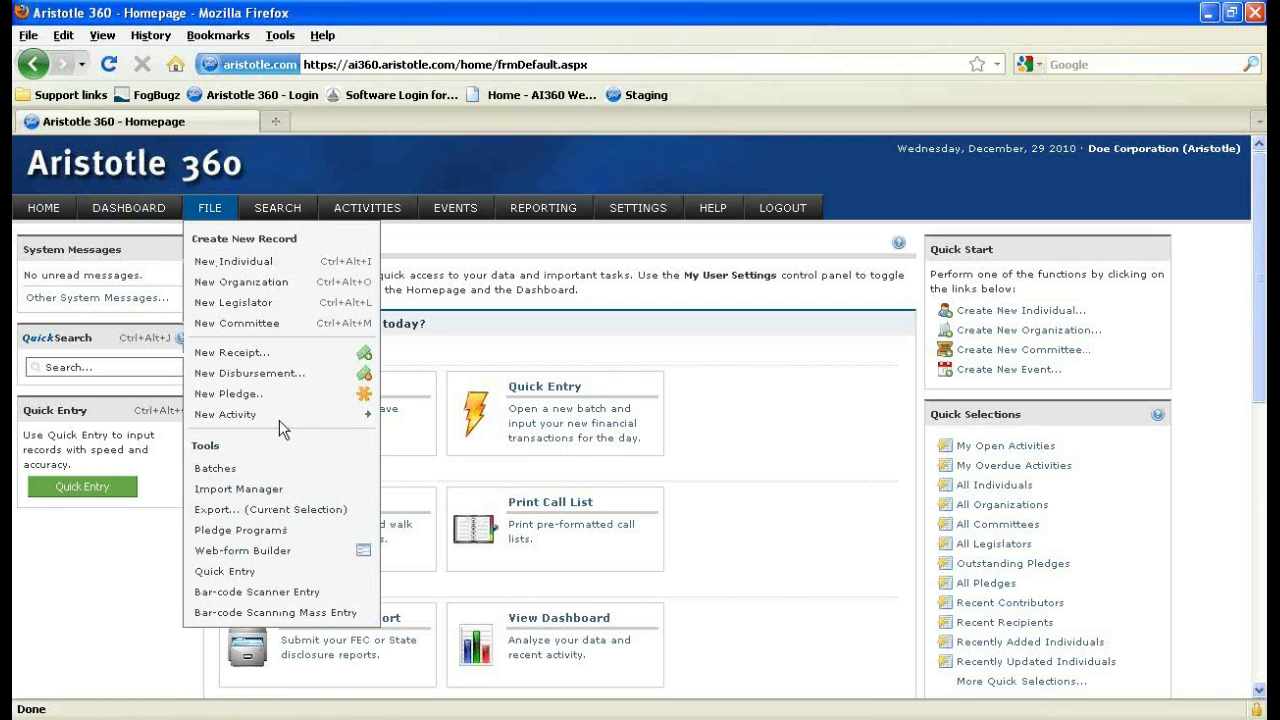
mouse_move(280, 413)
mouse_move(285, 209)
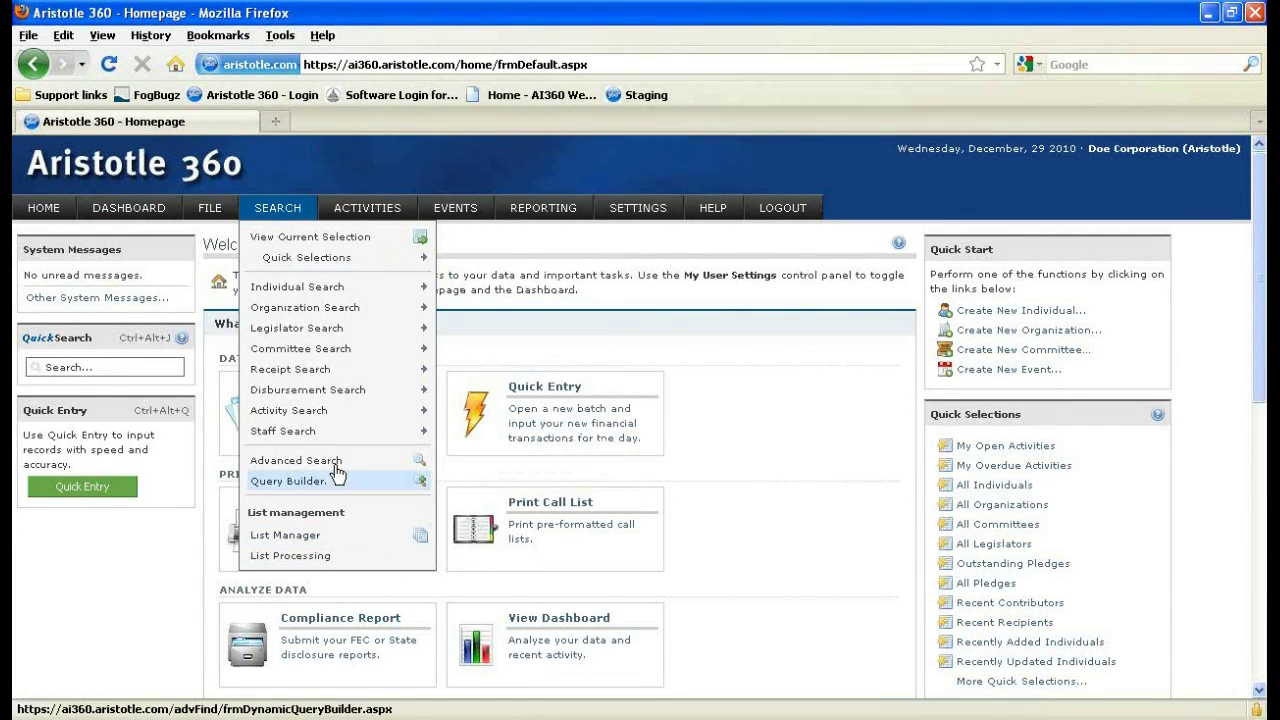
mouse_move(360, 207)
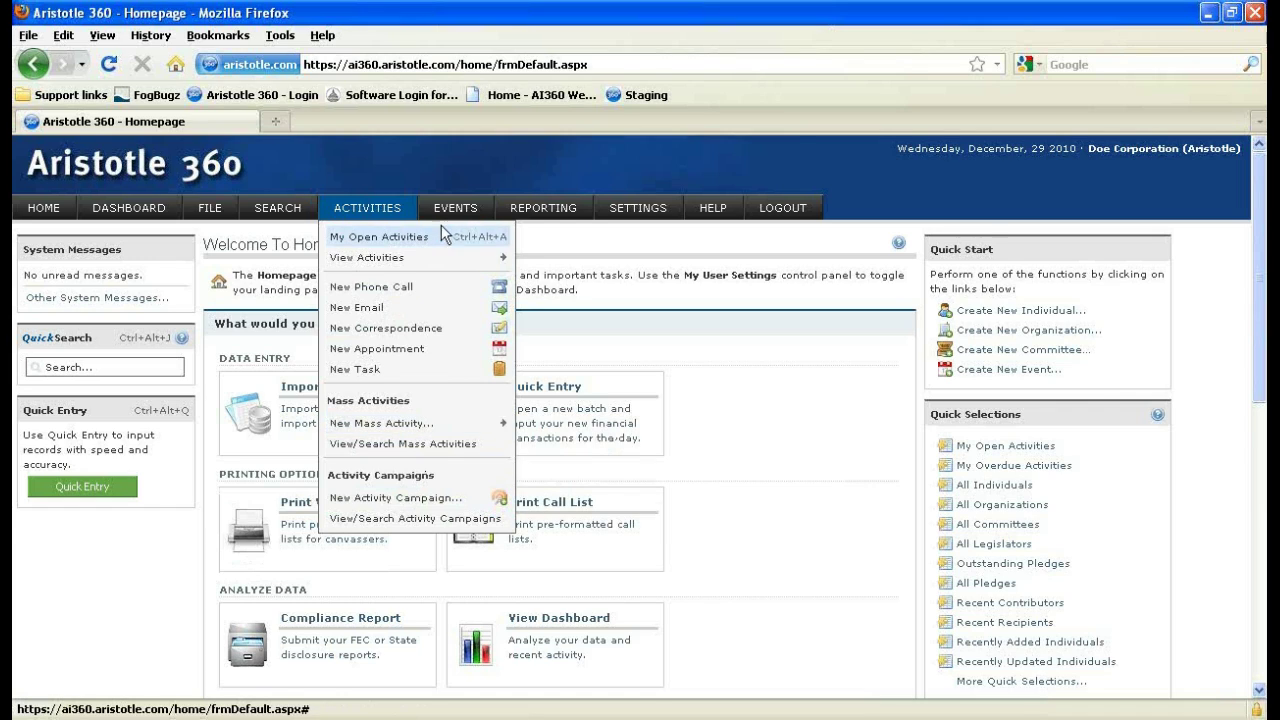
mouse_move(455, 210)
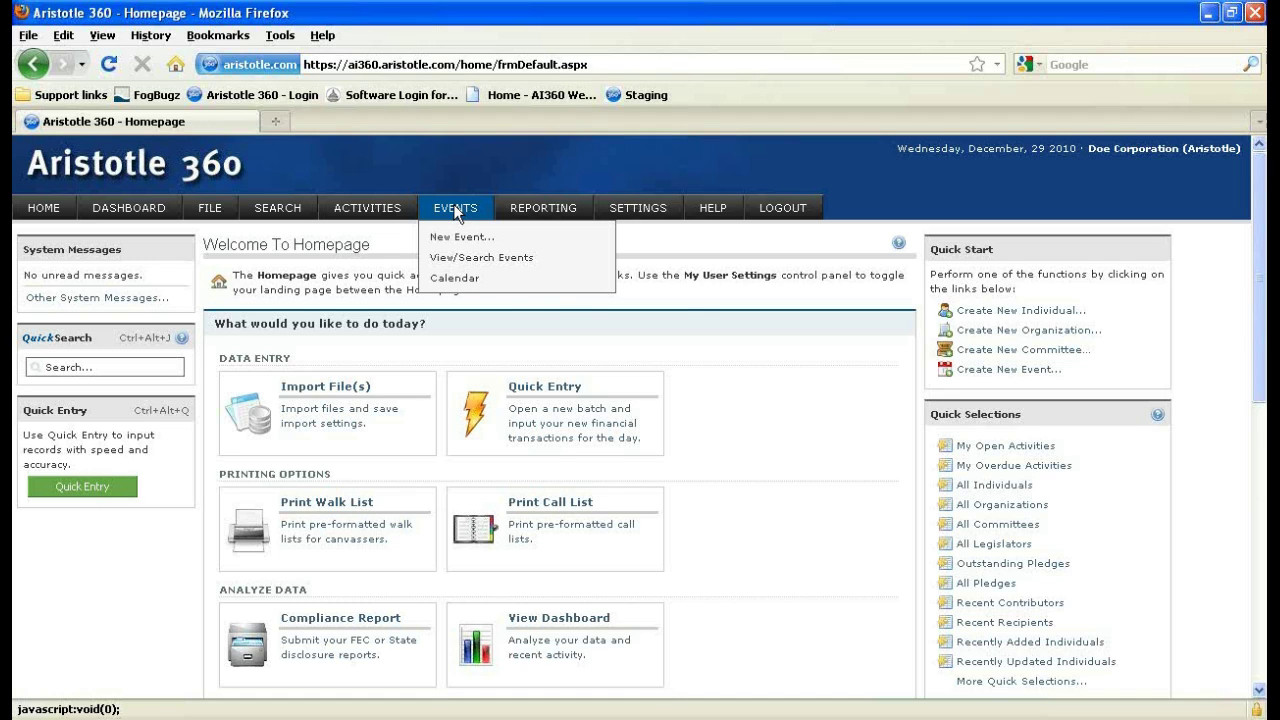
mouse_move(526, 216)
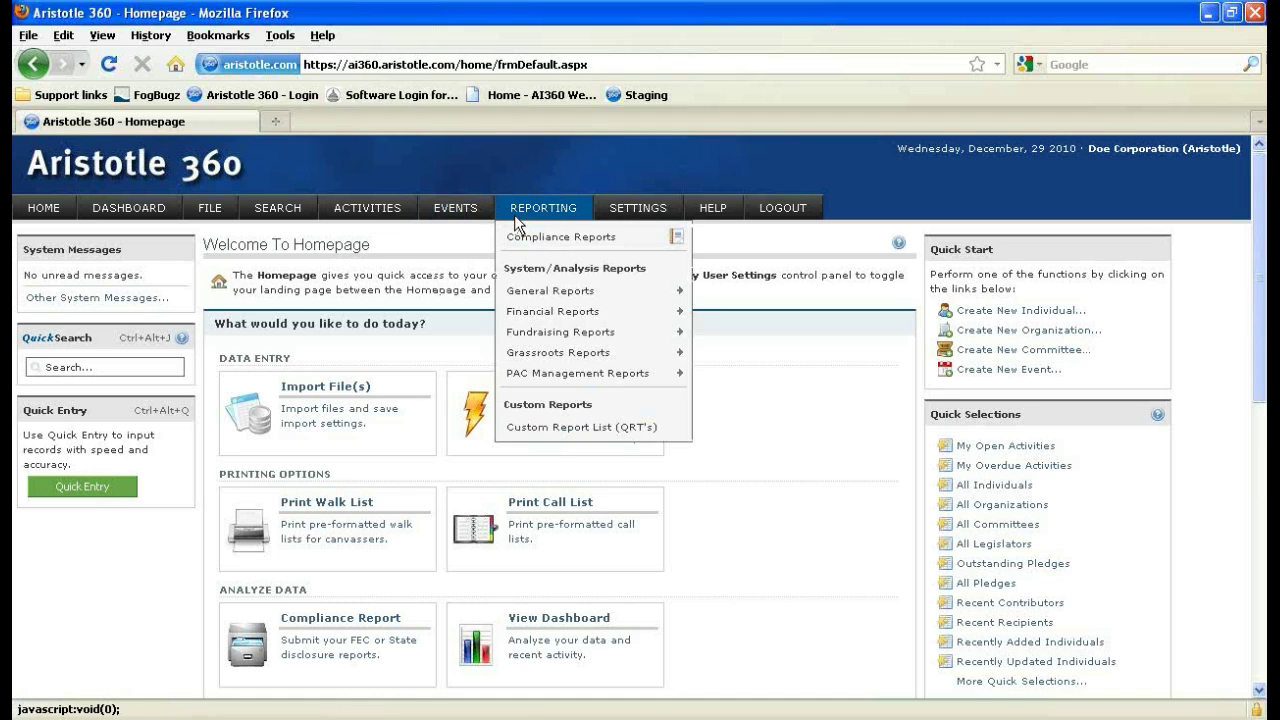
mouse_move(568, 290)
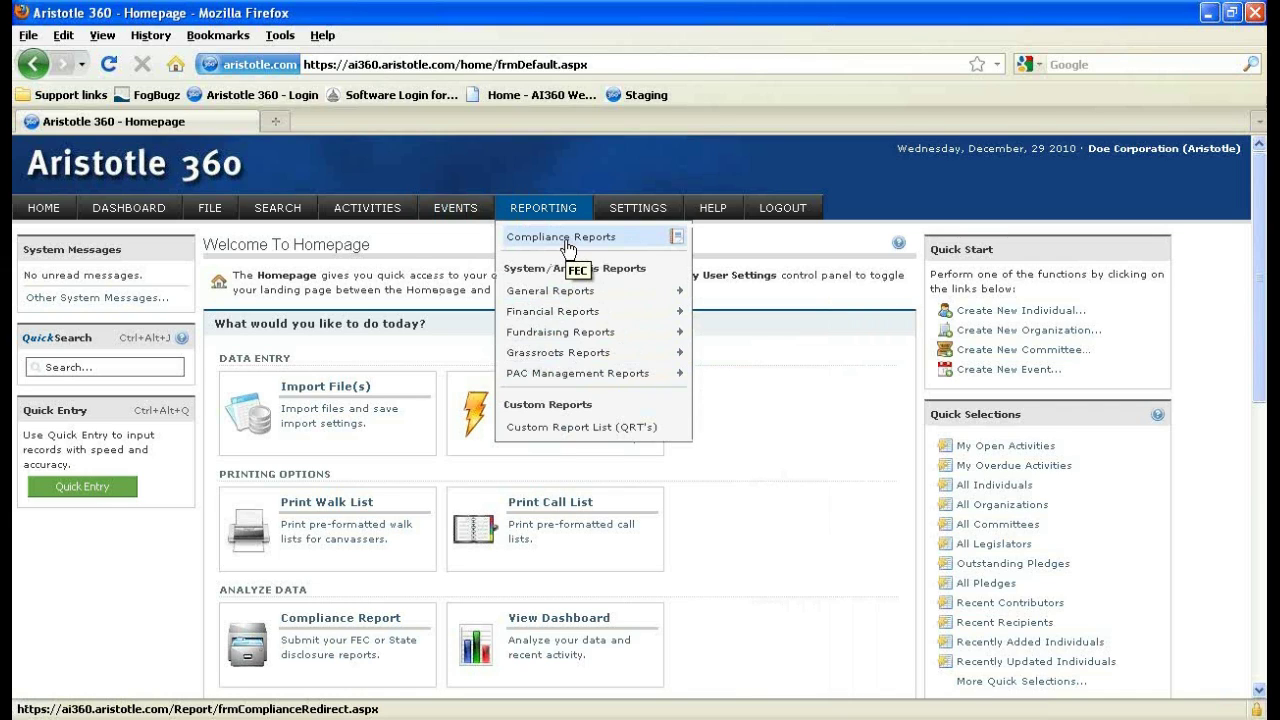
mouse_move(631, 205)
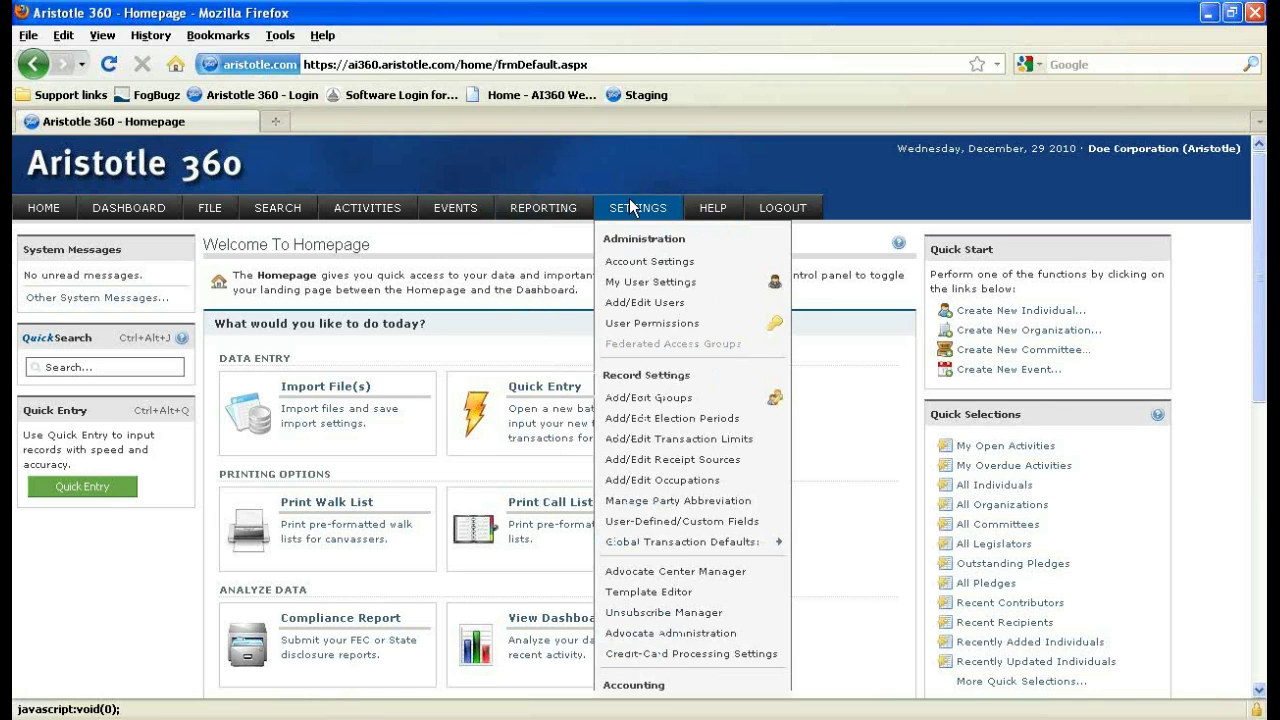
scroll(636, 206, down, 2)
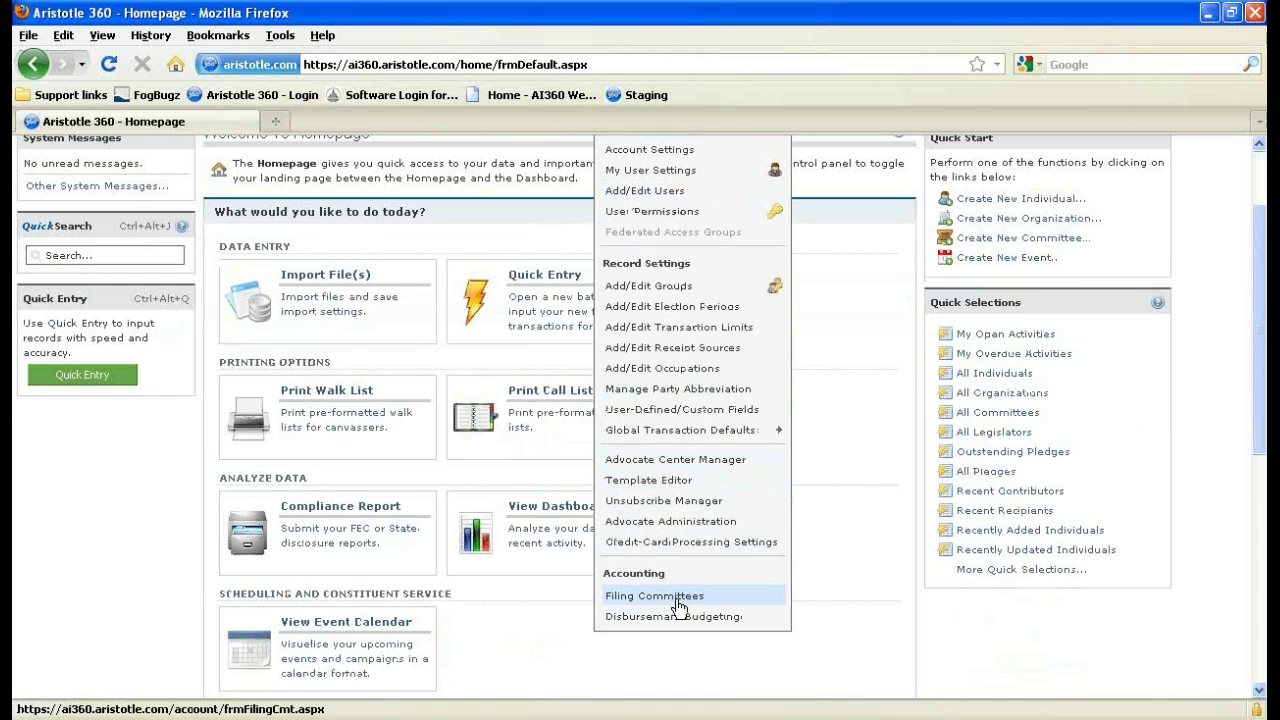
scroll(678, 606, up, 2)
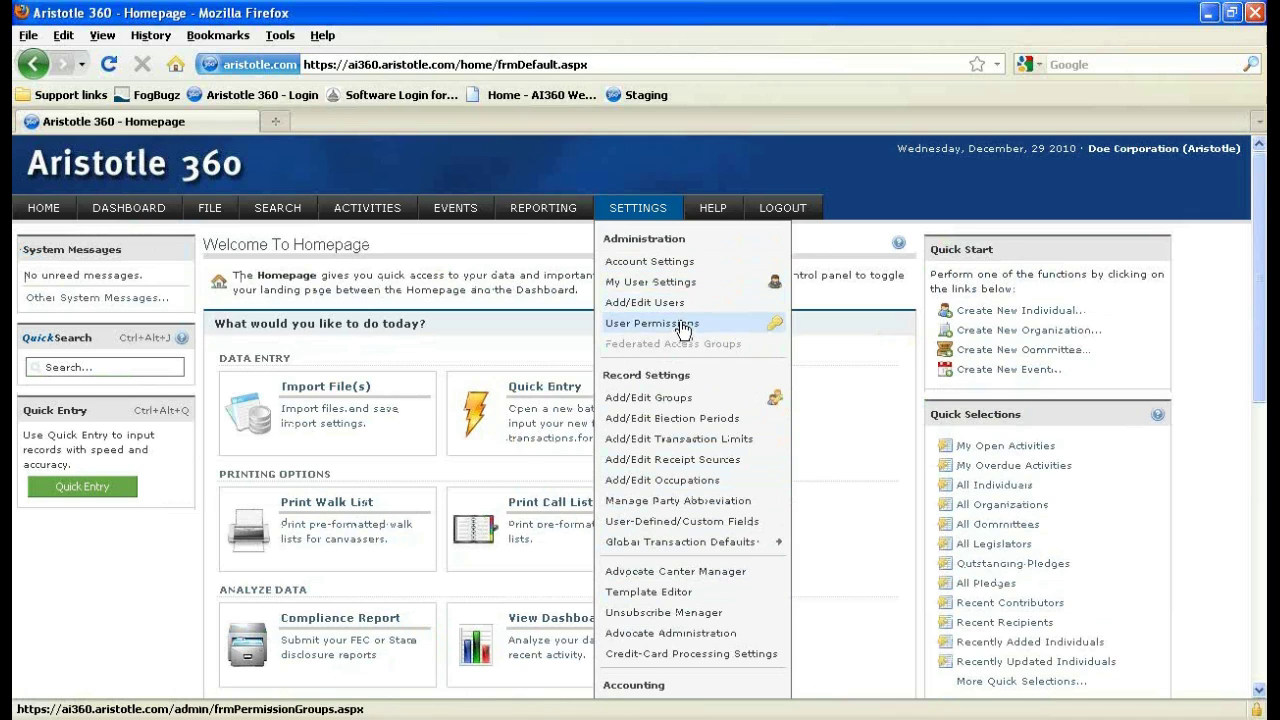
In Account Settings, expand Duplicate Matching Settings and turn on duplicate checking for individuals.
click(686, 266)
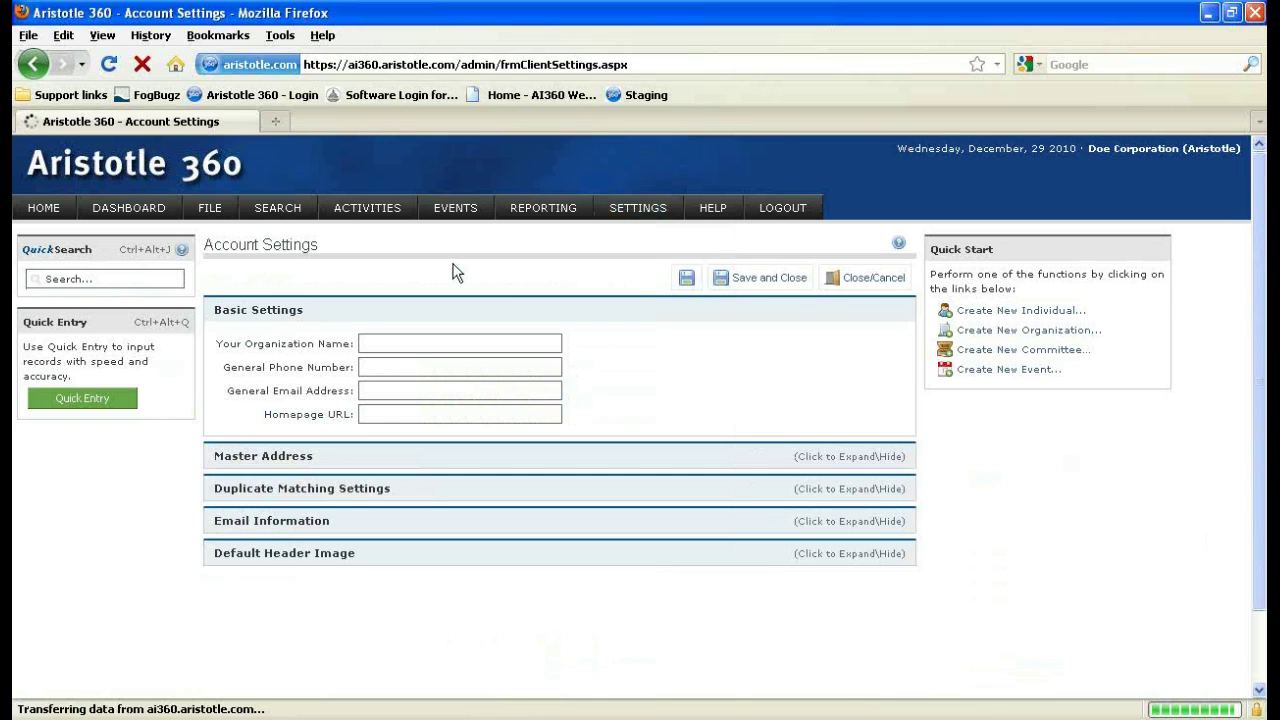
scroll(390, 387, down, 2)
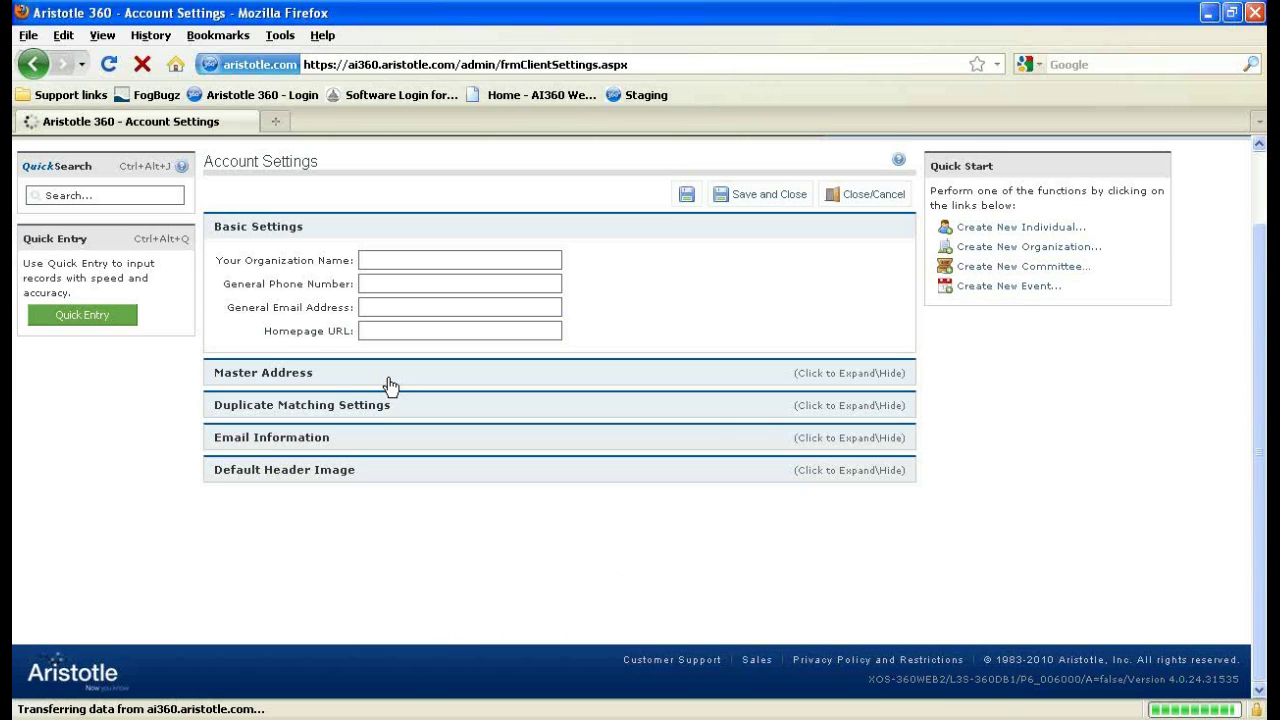
click(340, 410)
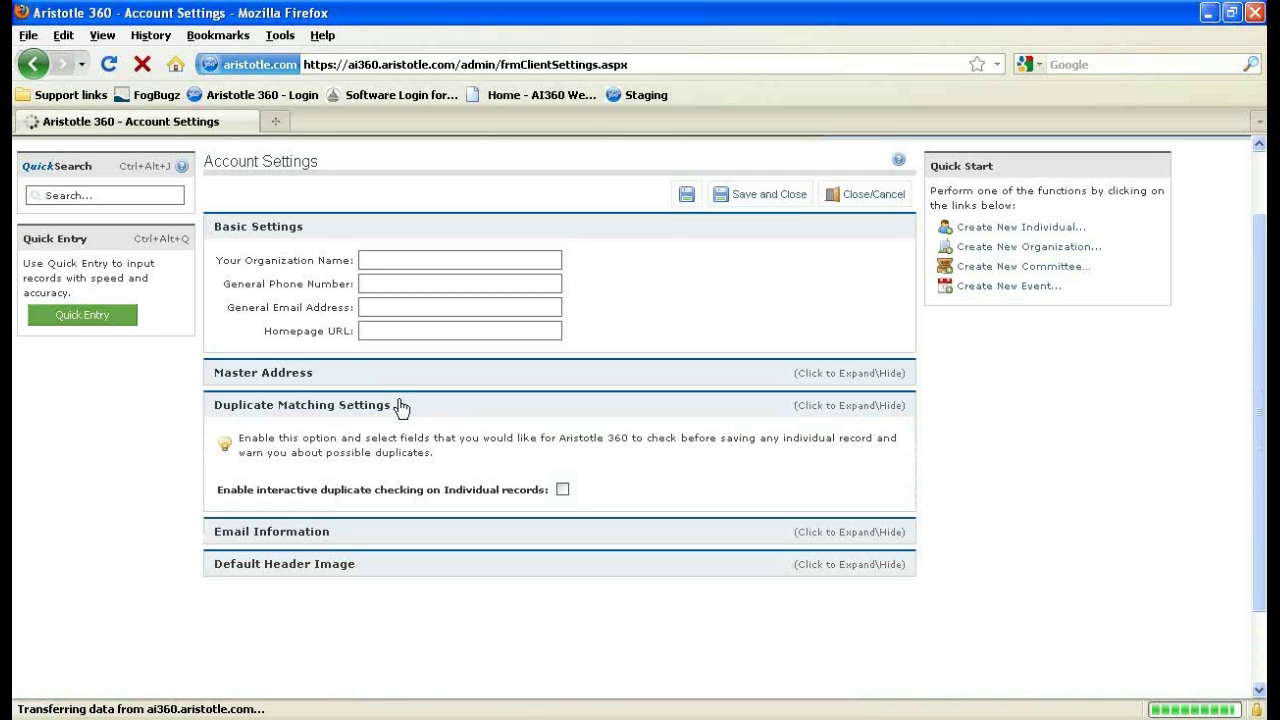
click(563, 490)
scroll(427, 386, down, 4)
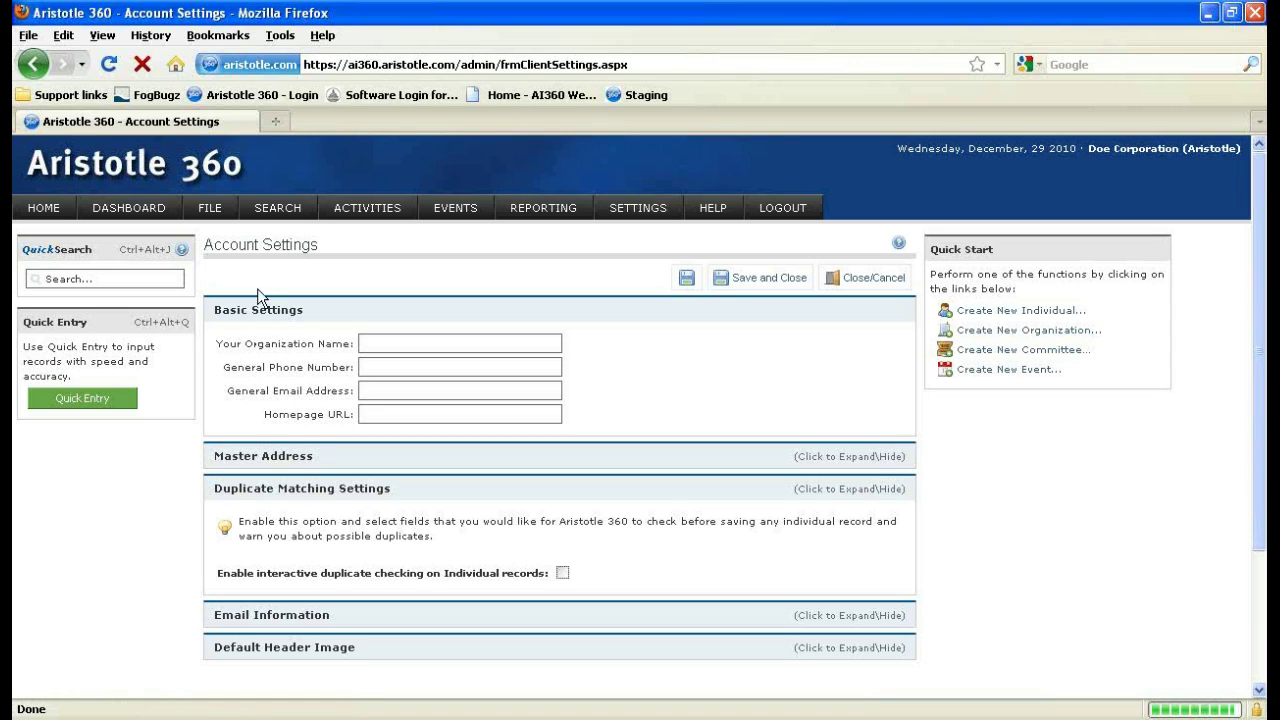
click(98, 404)
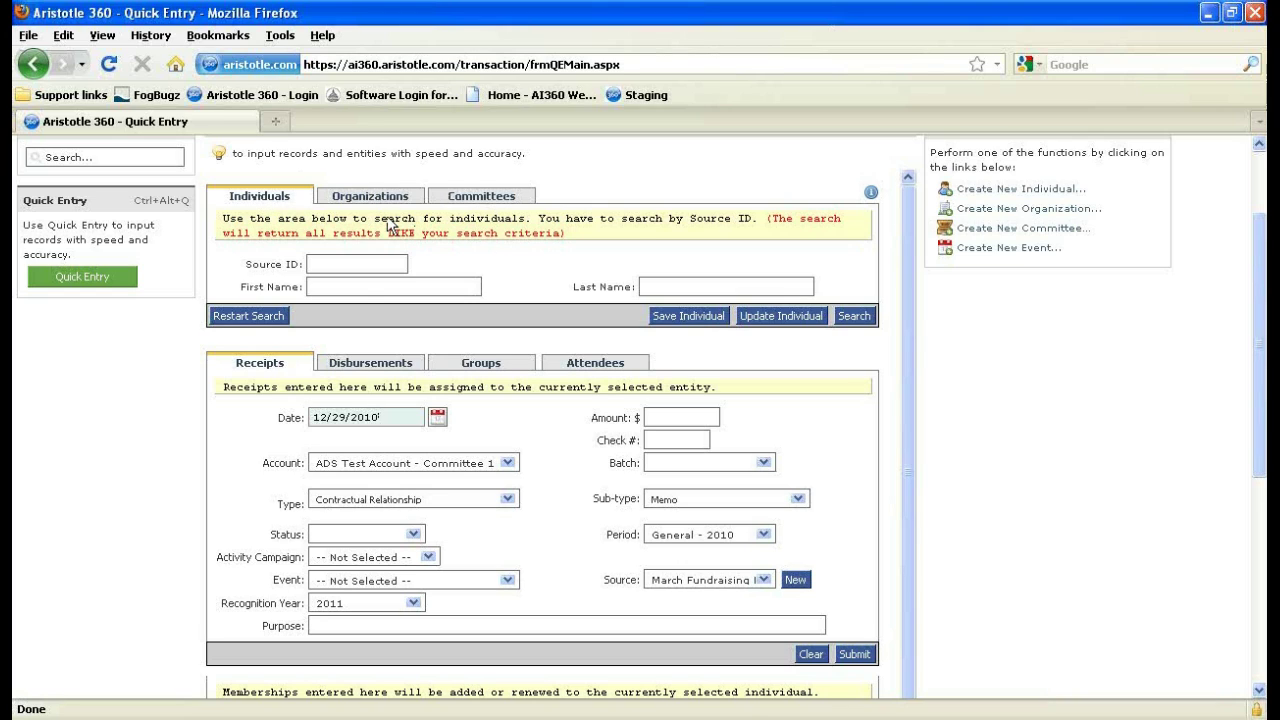
Search Quick Entry individuals for first name 'adam', last name 'smith', and select the match.
click(370, 286)
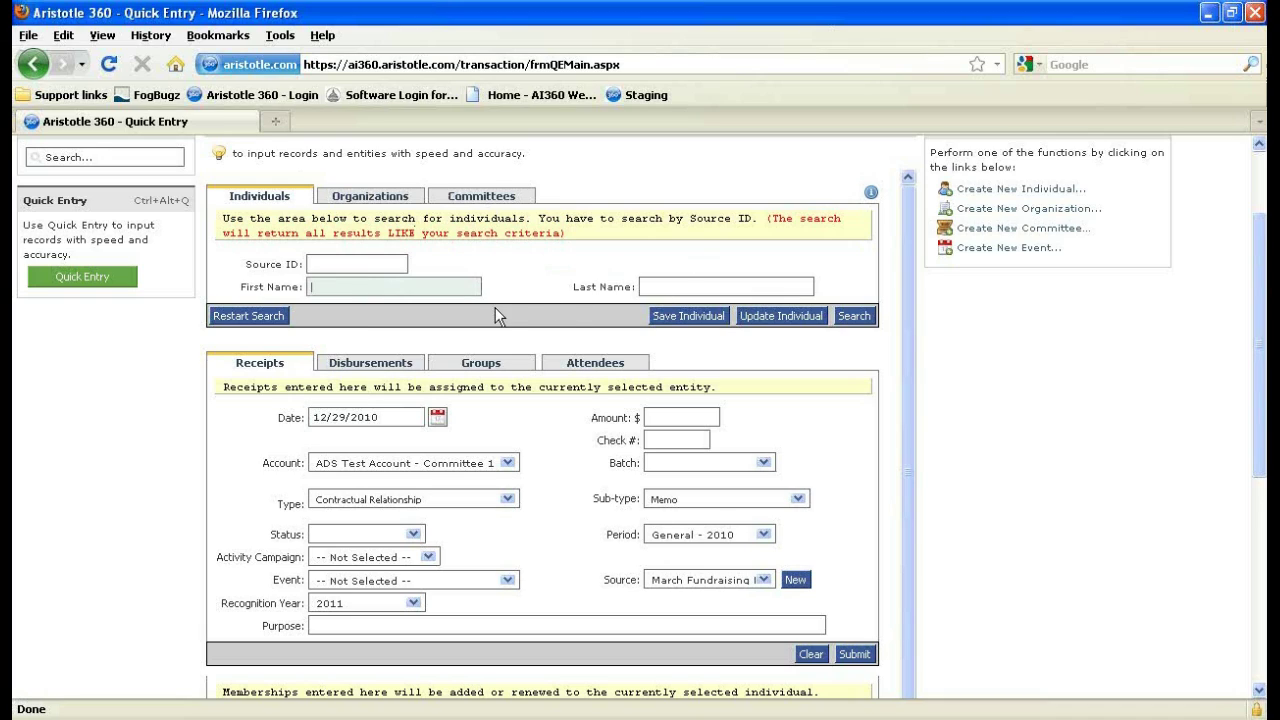
click(651, 287)
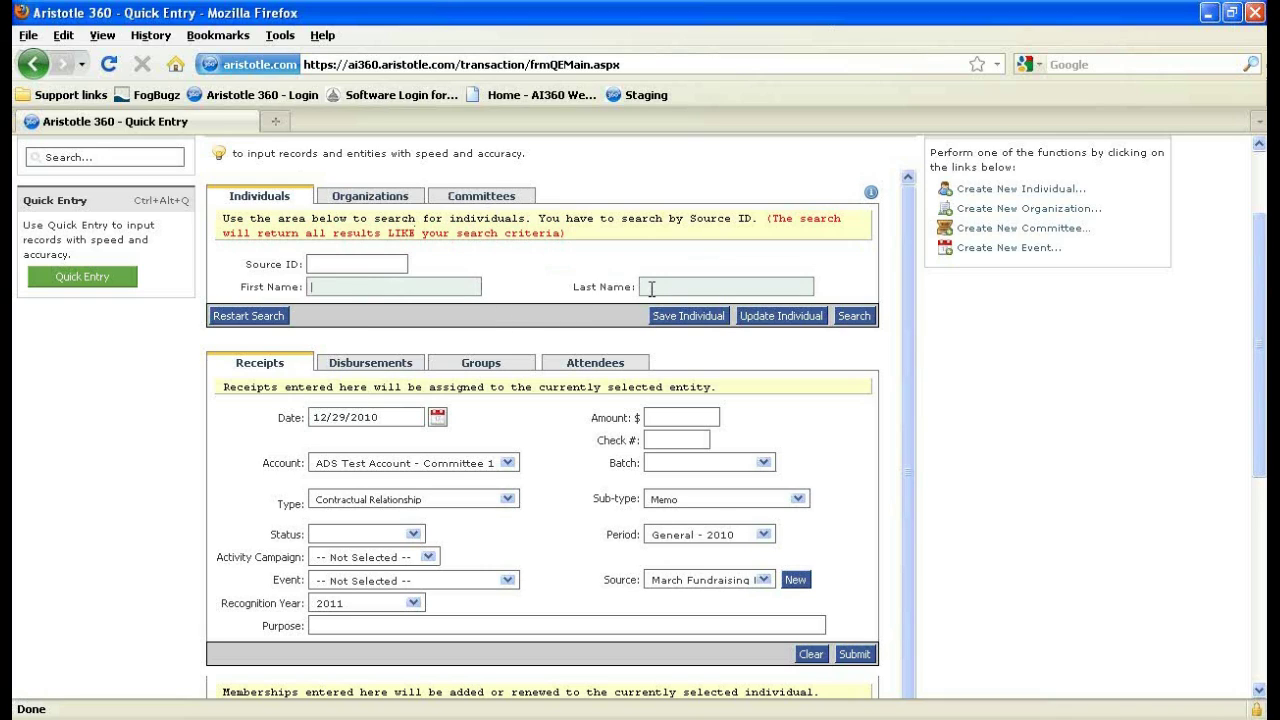
text(adam)
key(Tab)
text(smith)
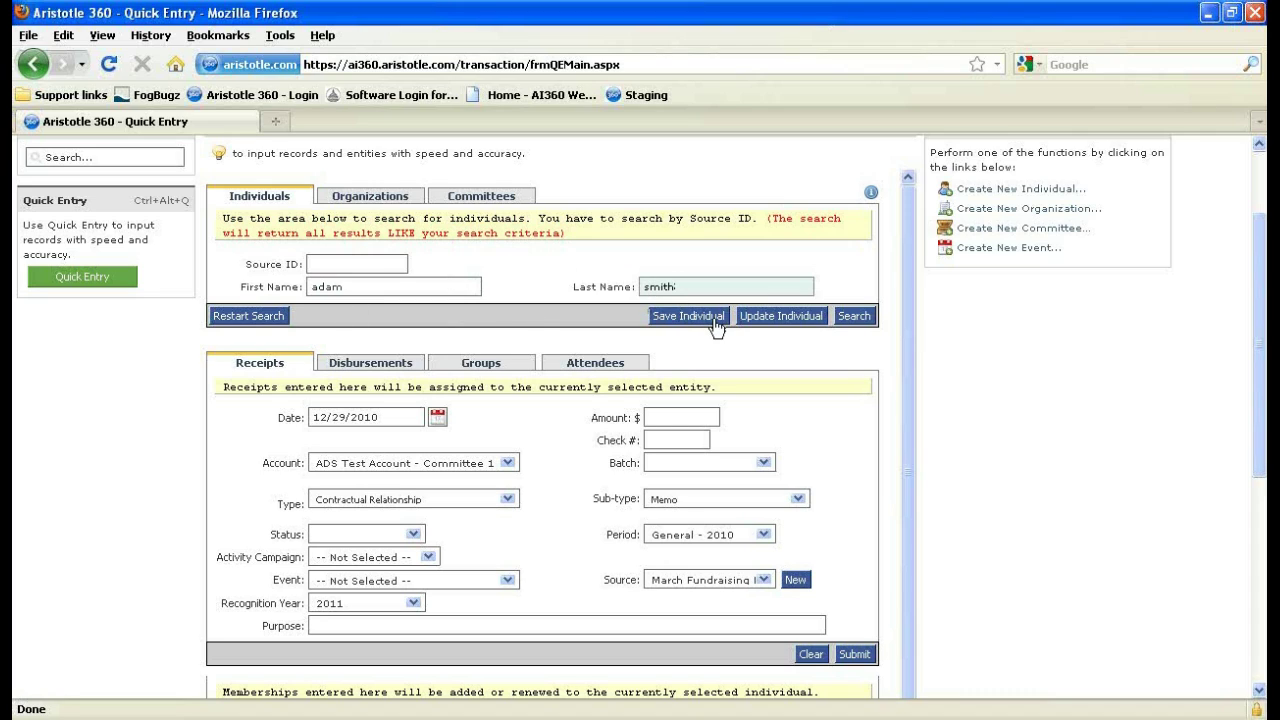
click(856, 330)
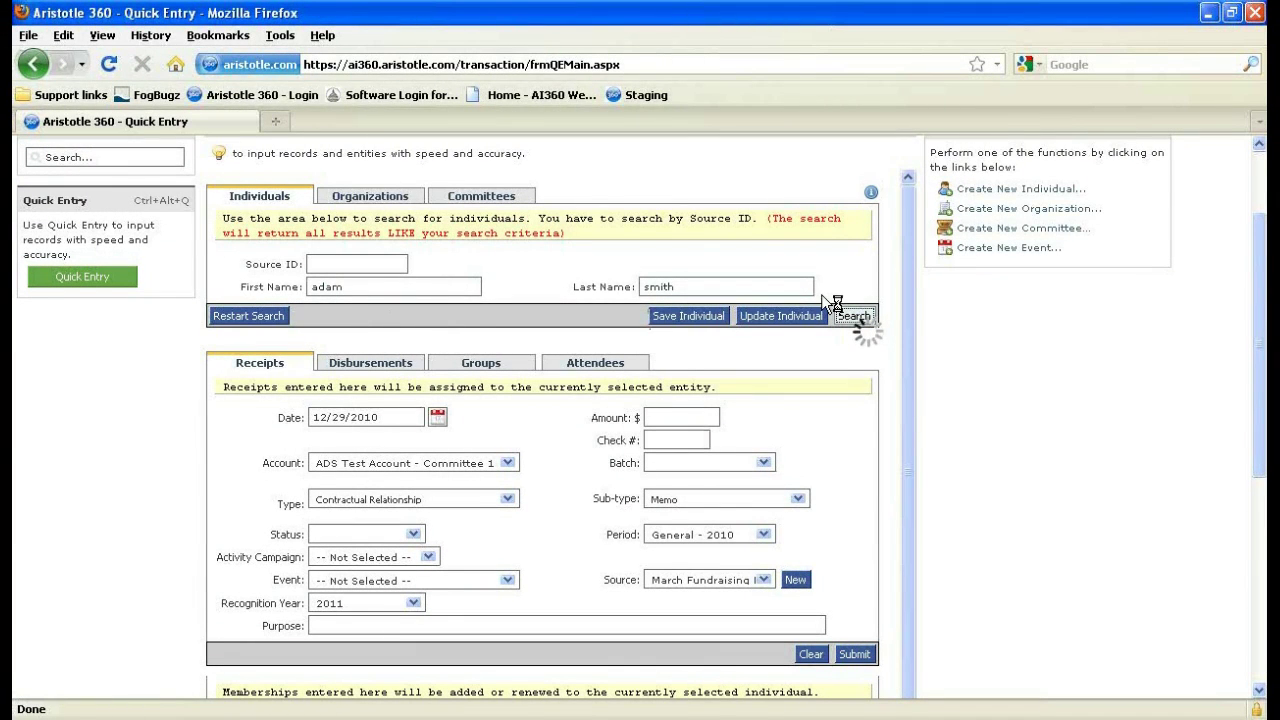
click(821, 294)
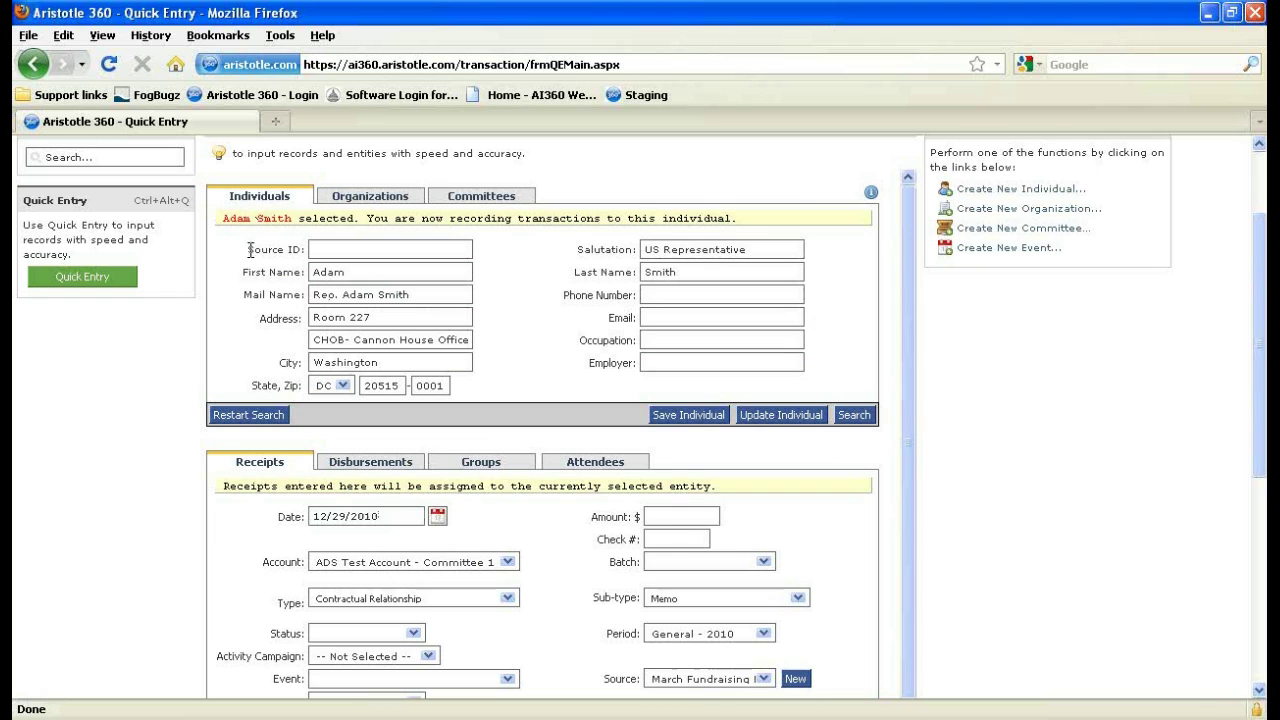
Restart the search and look up first name 'adam smith' with last name 'the second'.
click(262, 415)
click(380, 289)
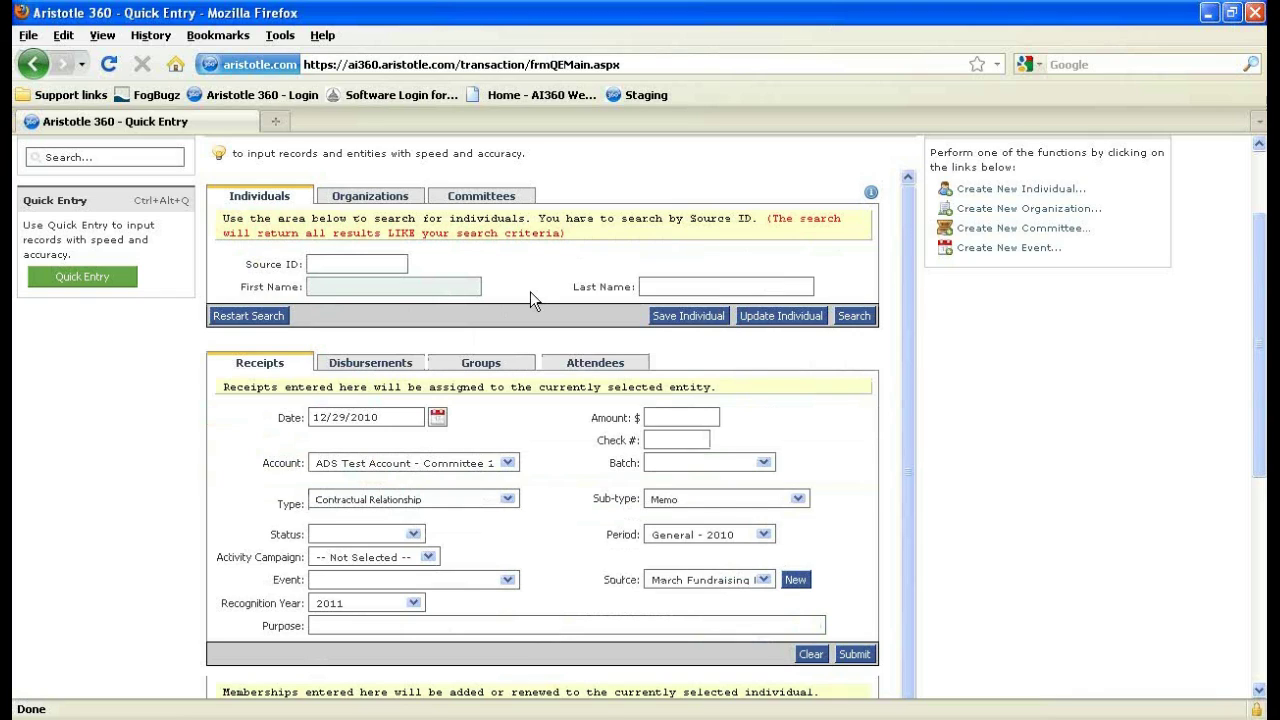
text(adam smith)
key(Tab)
text(the second)
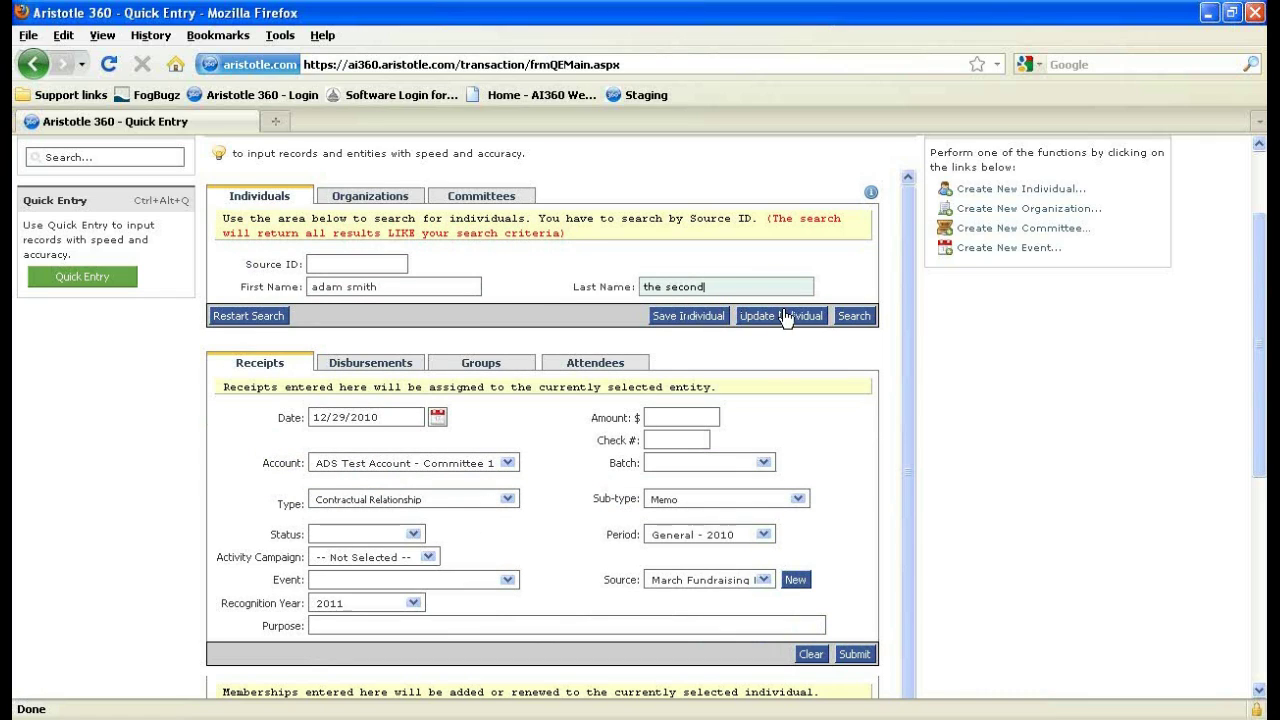
click(850, 318)
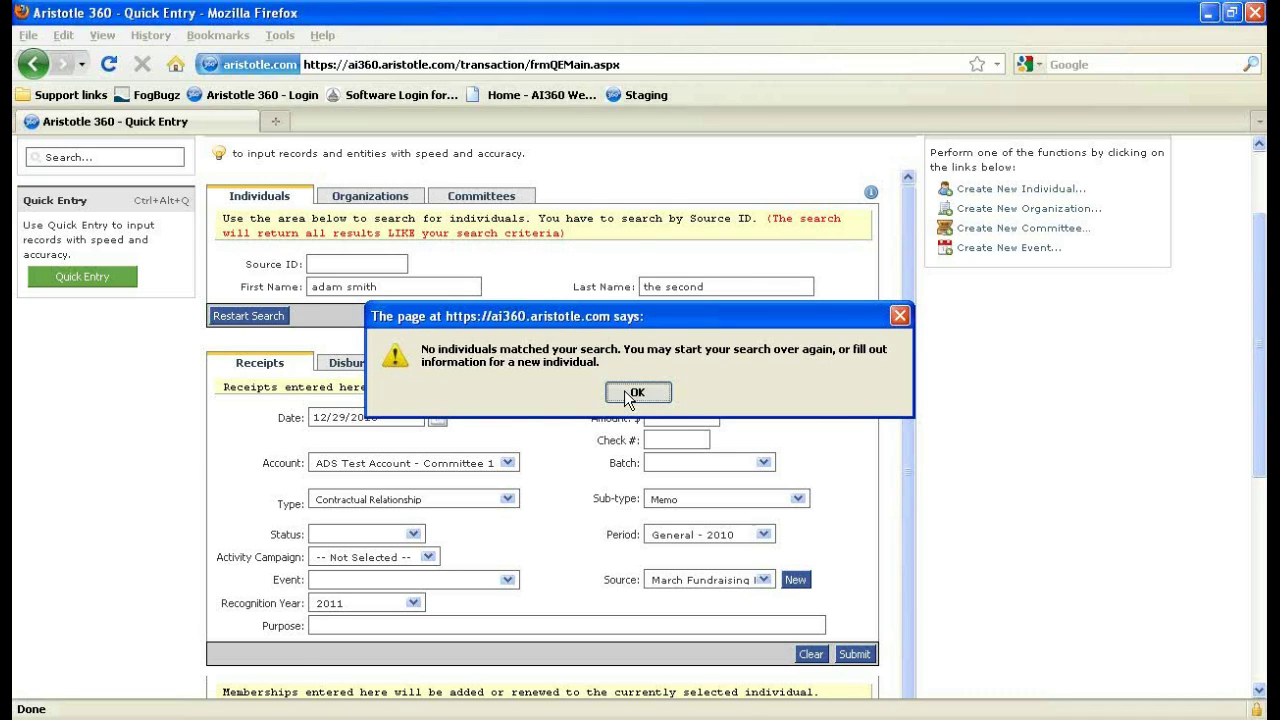
Dismiss the no-match alert to get a New Individual form prefilled with the searched name.
click(636, 392)
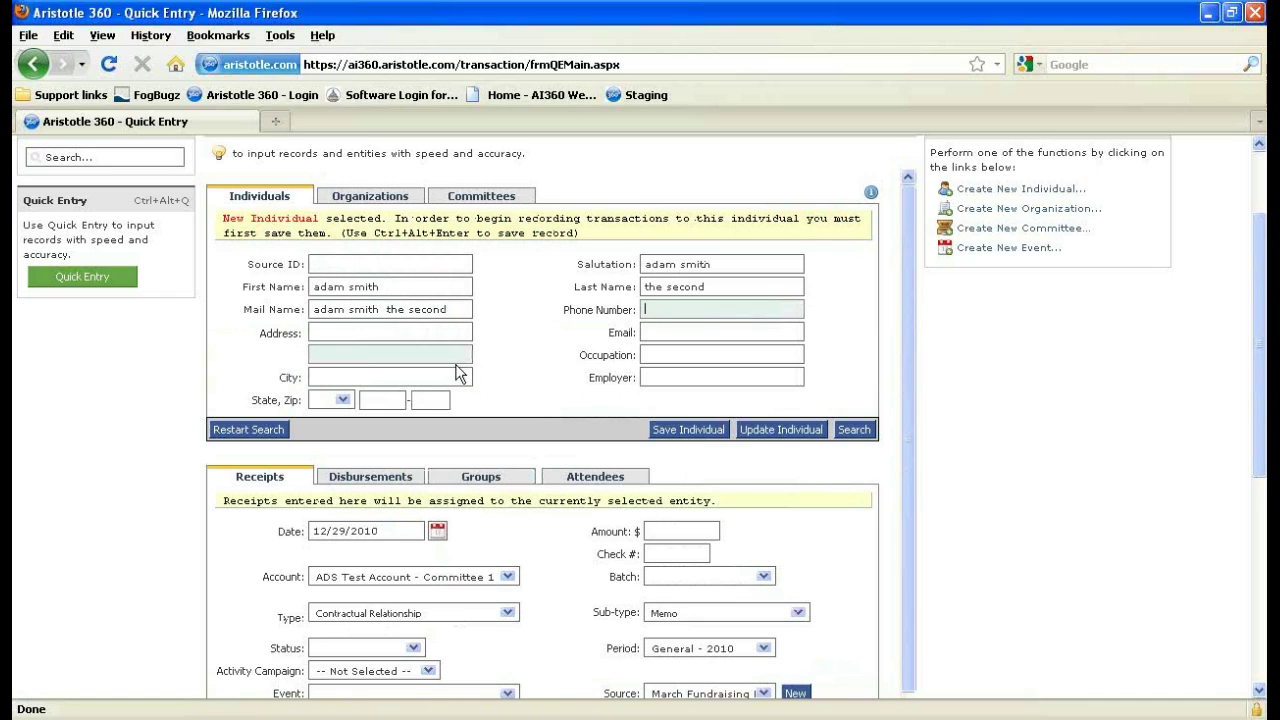
scroll(650, 270, down, 4)
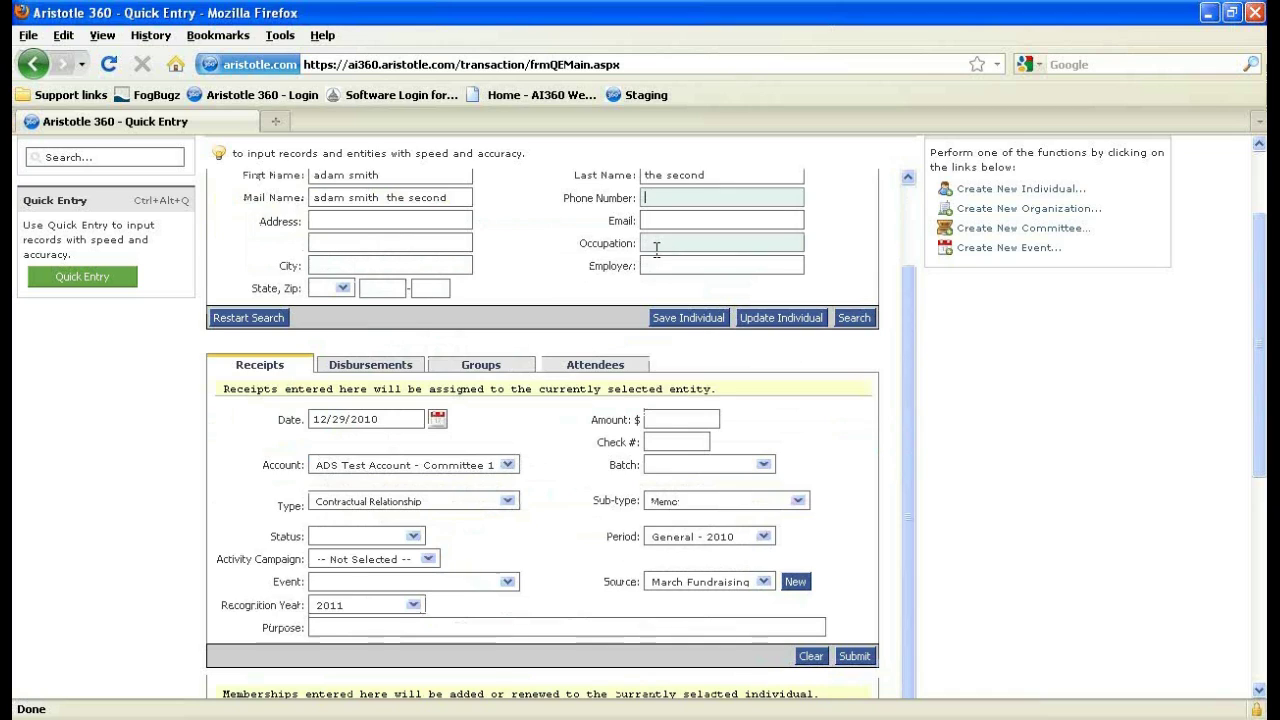
scroll(615, 325, up, 4)
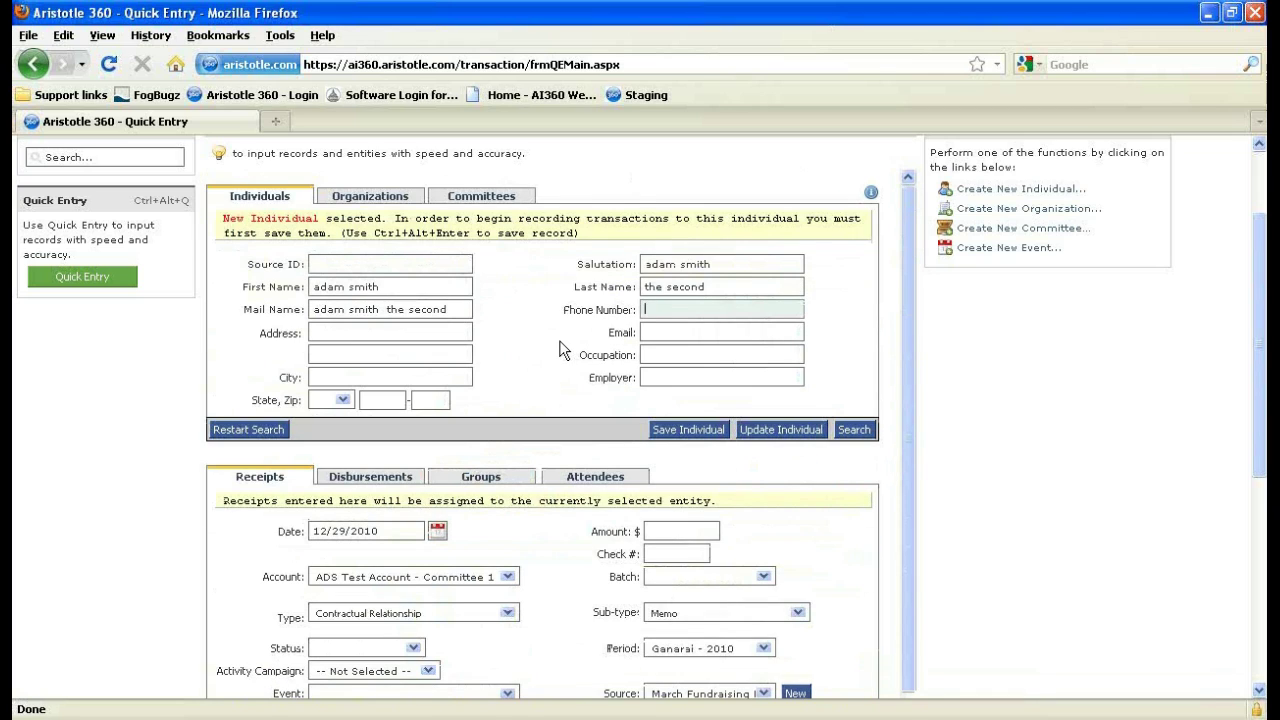
scroll(561, 349, up, 2)
Save the new individual record and put the cursor in the receipt Date field.
click(224, 205)
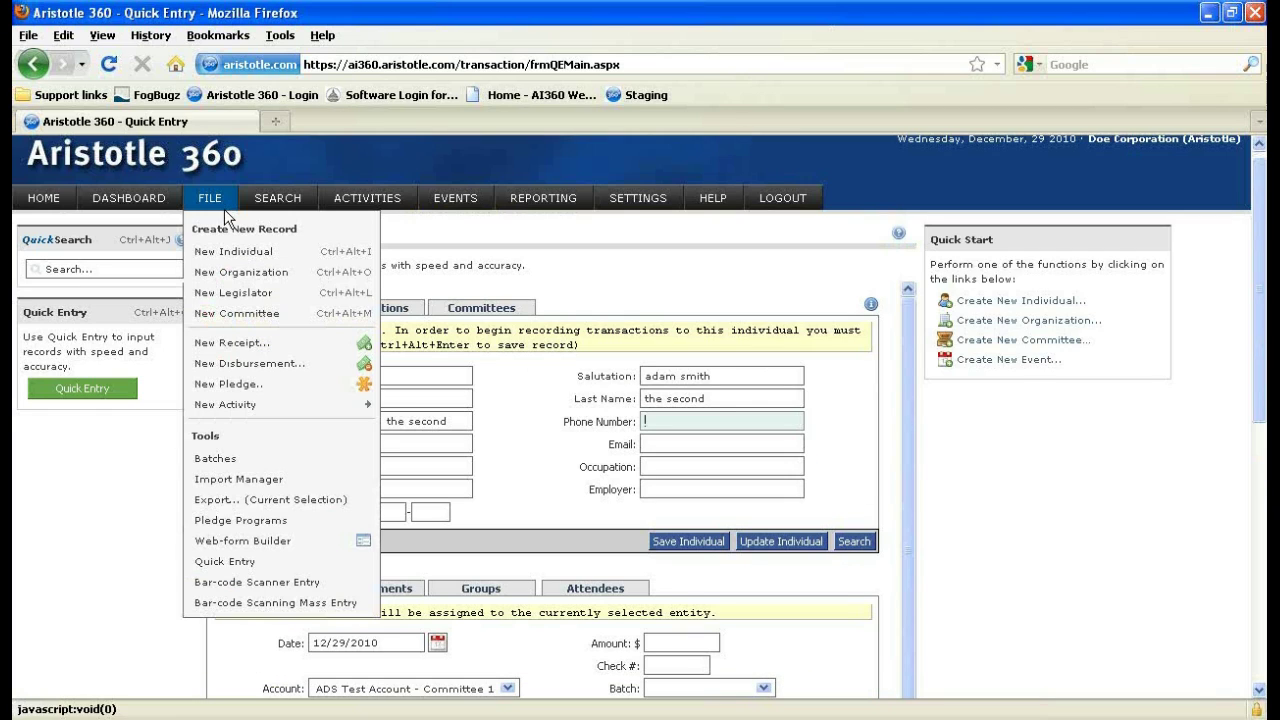
click(510, 378)
scroll(515, 377, down, 2)
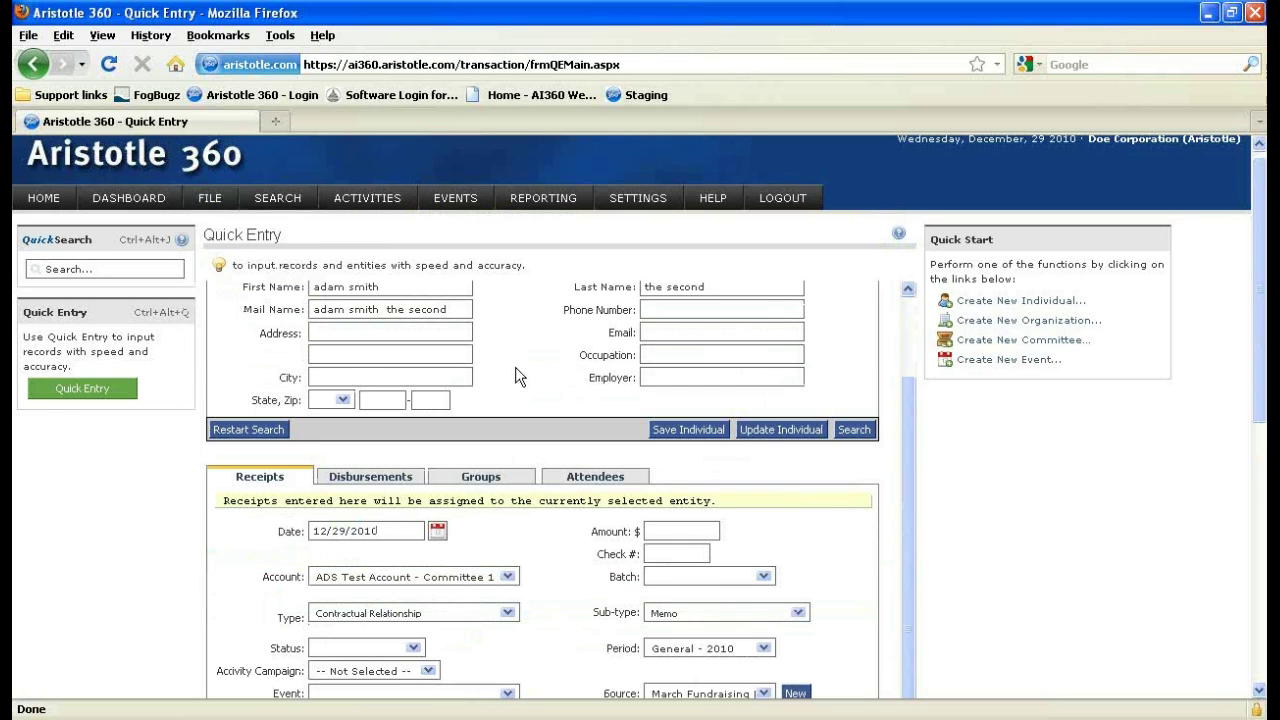
click(662, 429)
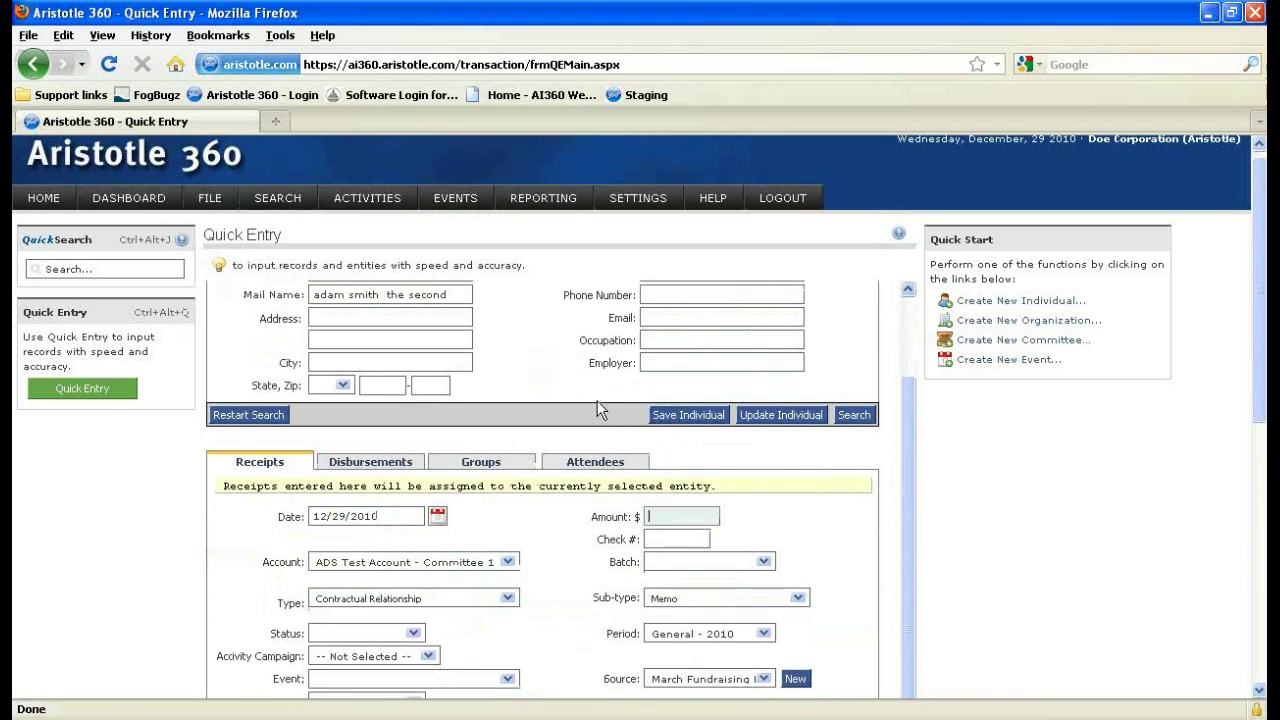
scroll(474, 332, down, 2)
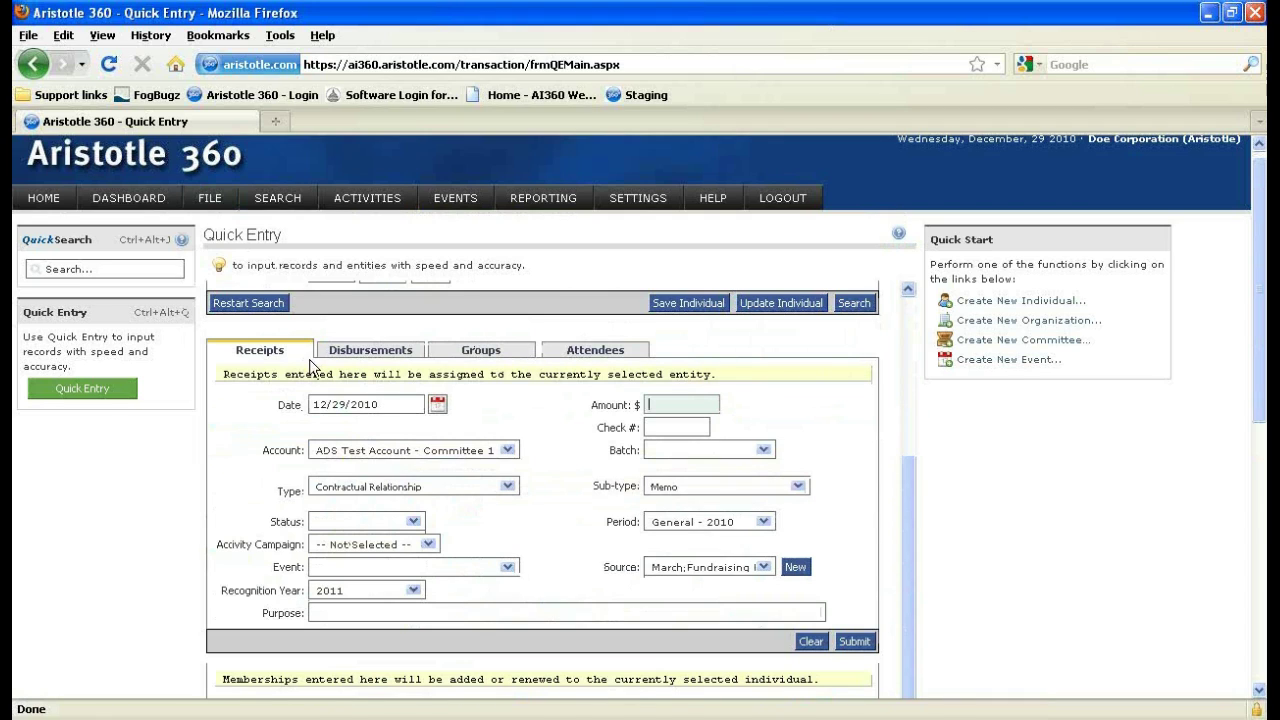
scroll(323, 420, up, 4)
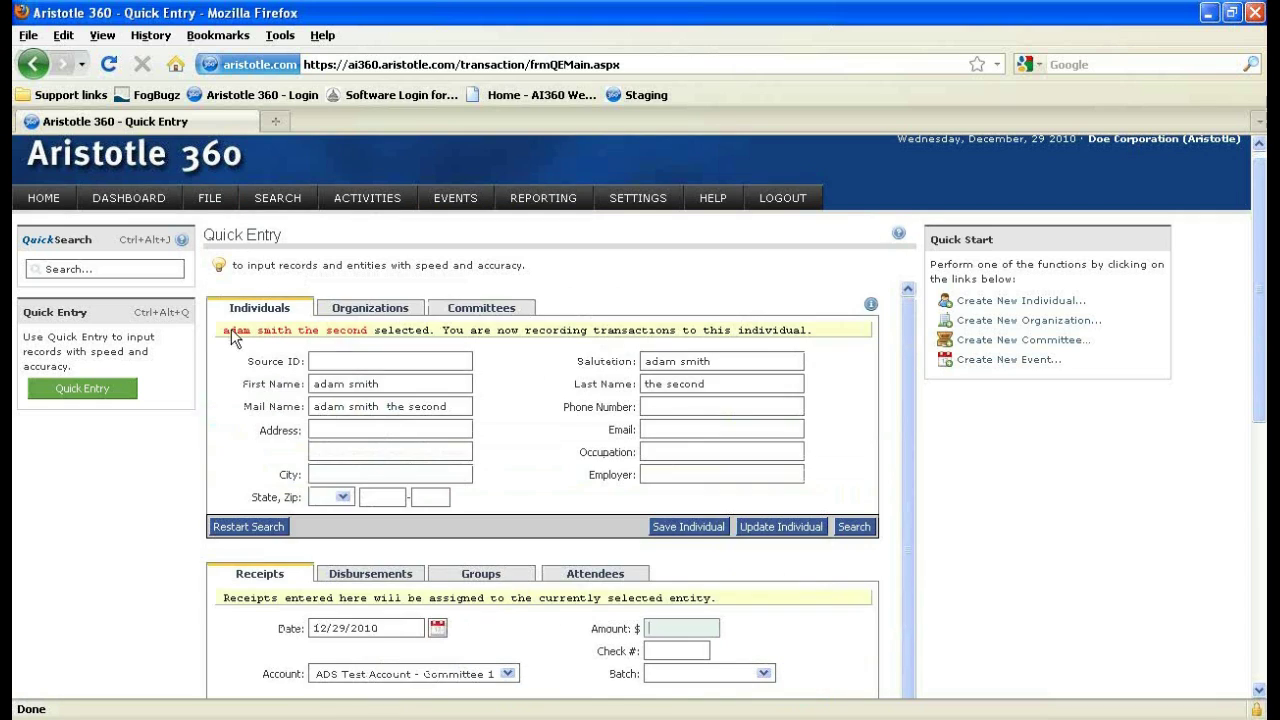
scroll(497, 388, down, 2)
scroll(497, 388, down, 2)
click(326, 410)
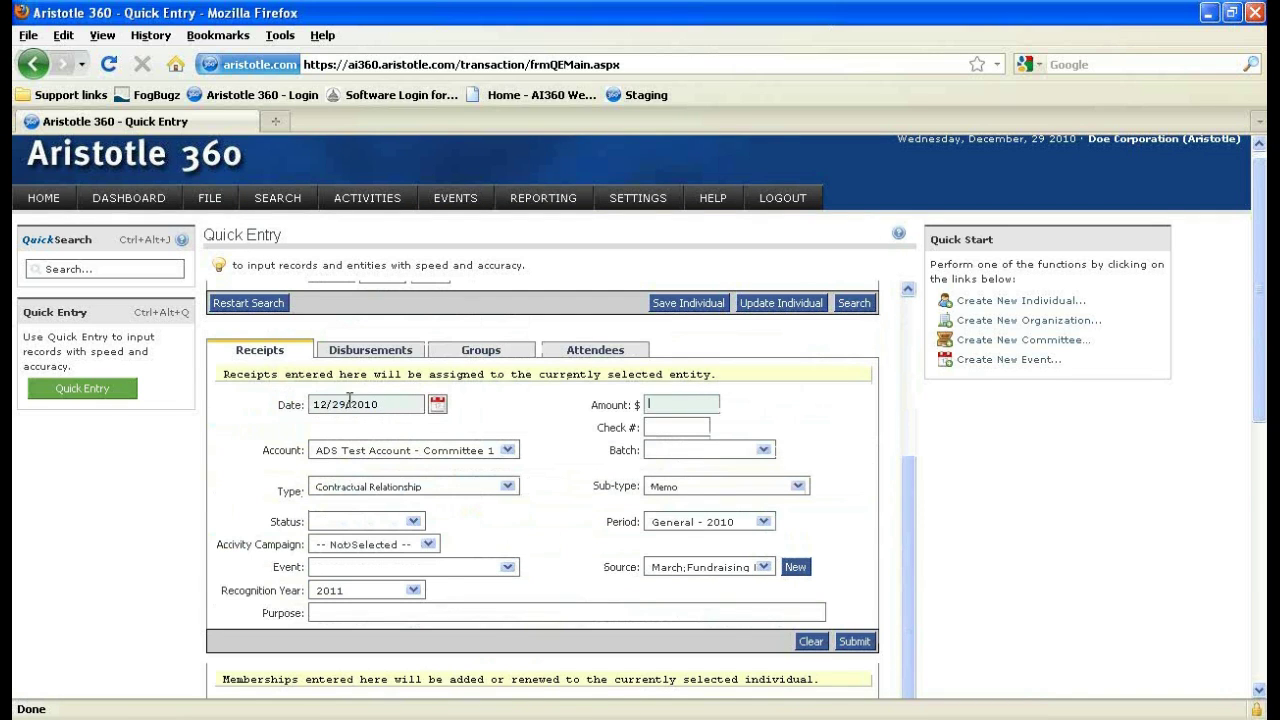
Enter a receipt to Main Account for amount 100 and submit it.
click(416, 450)
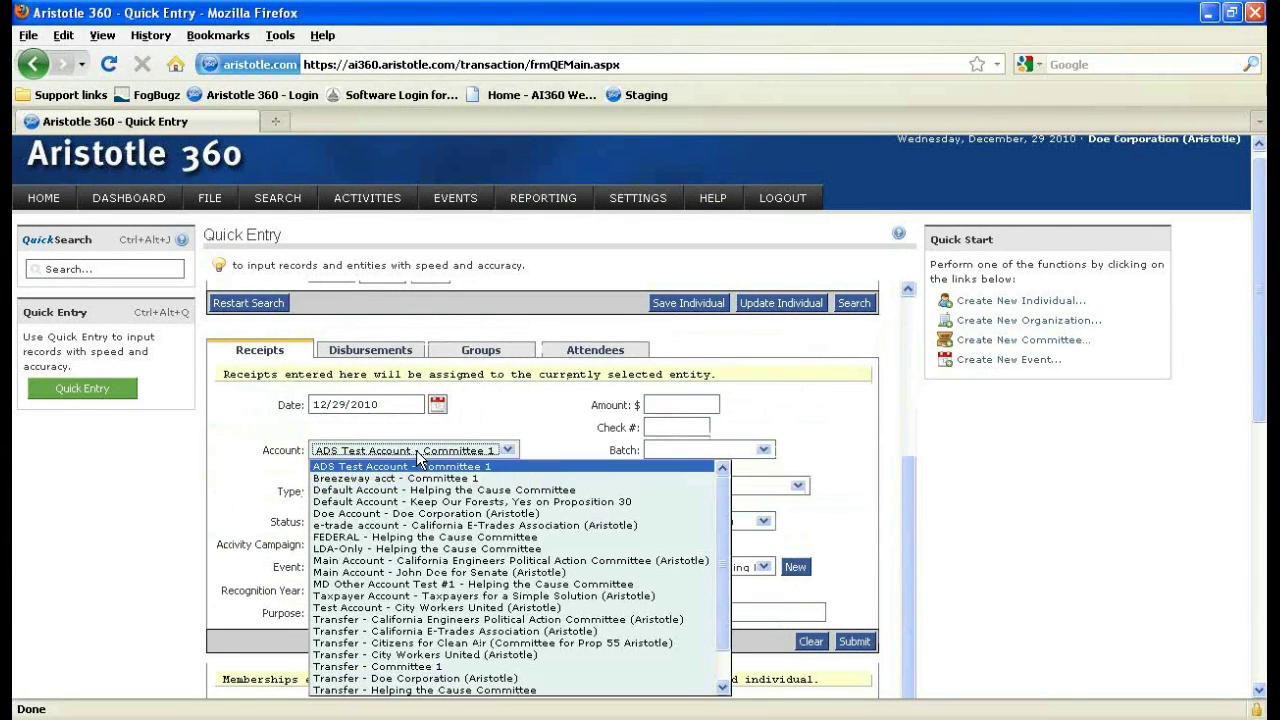
click(413, 578)
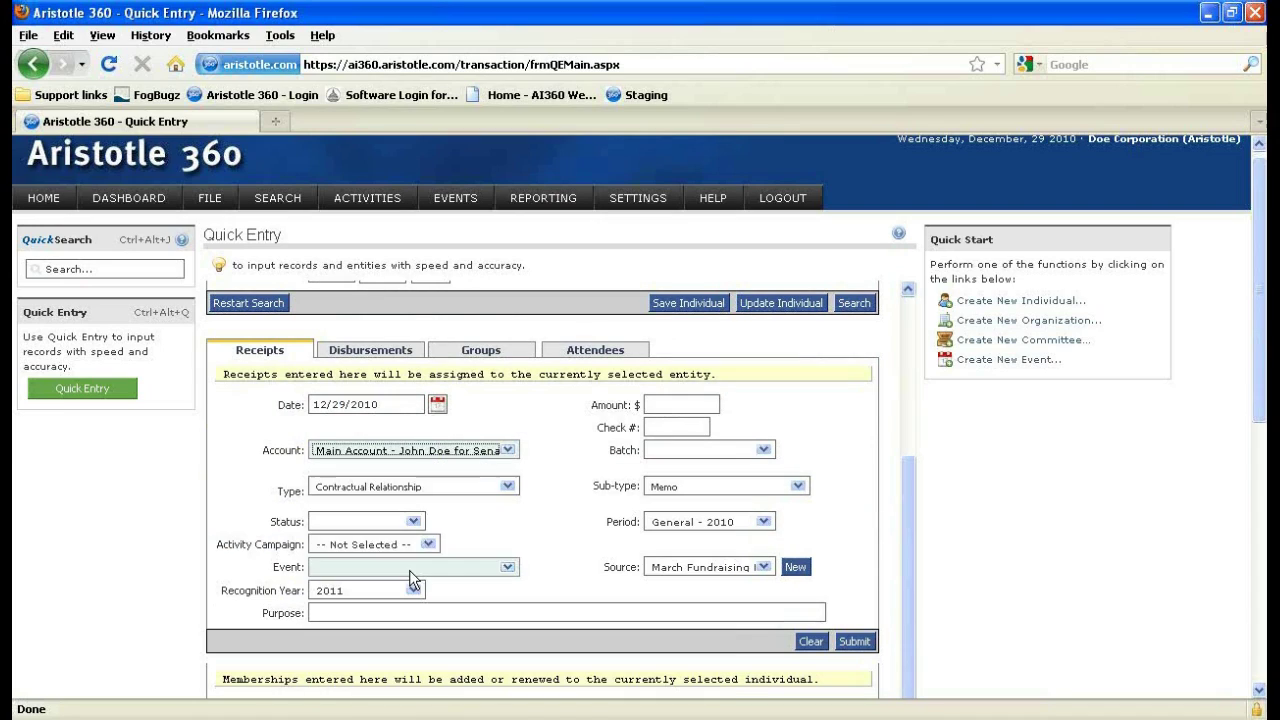
click(651, 404)
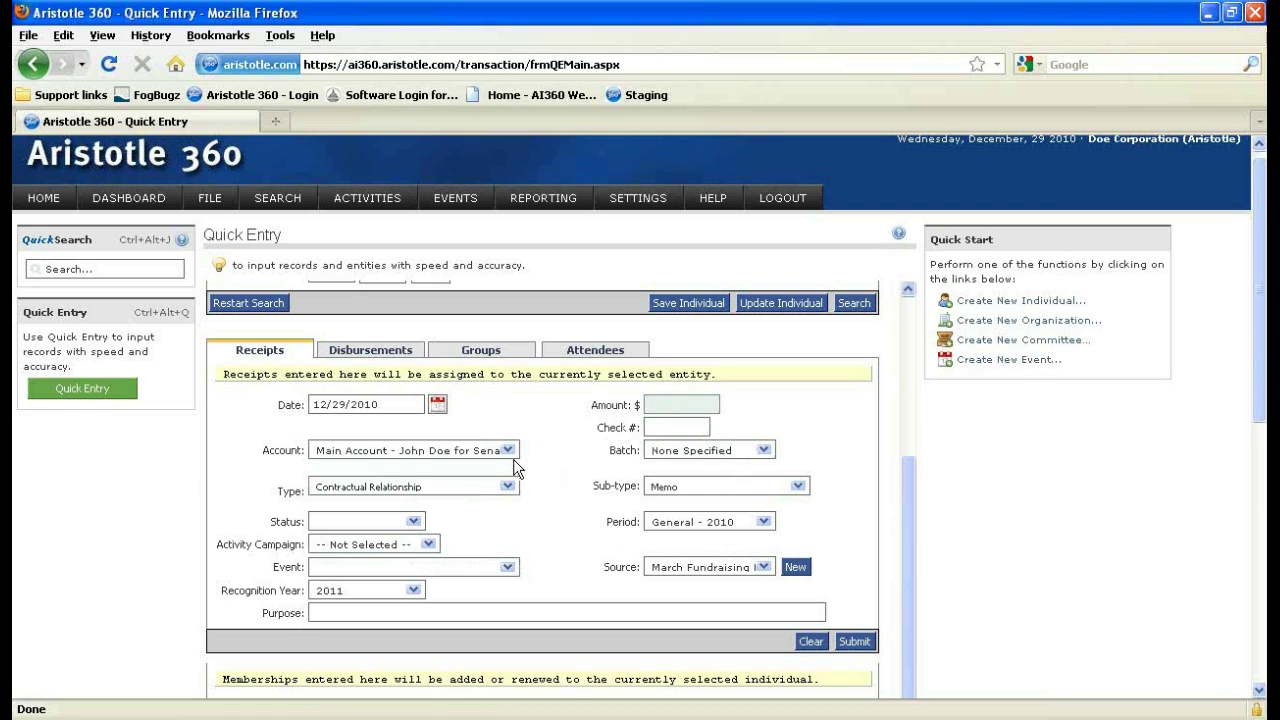
text(100)
click(842, 643)
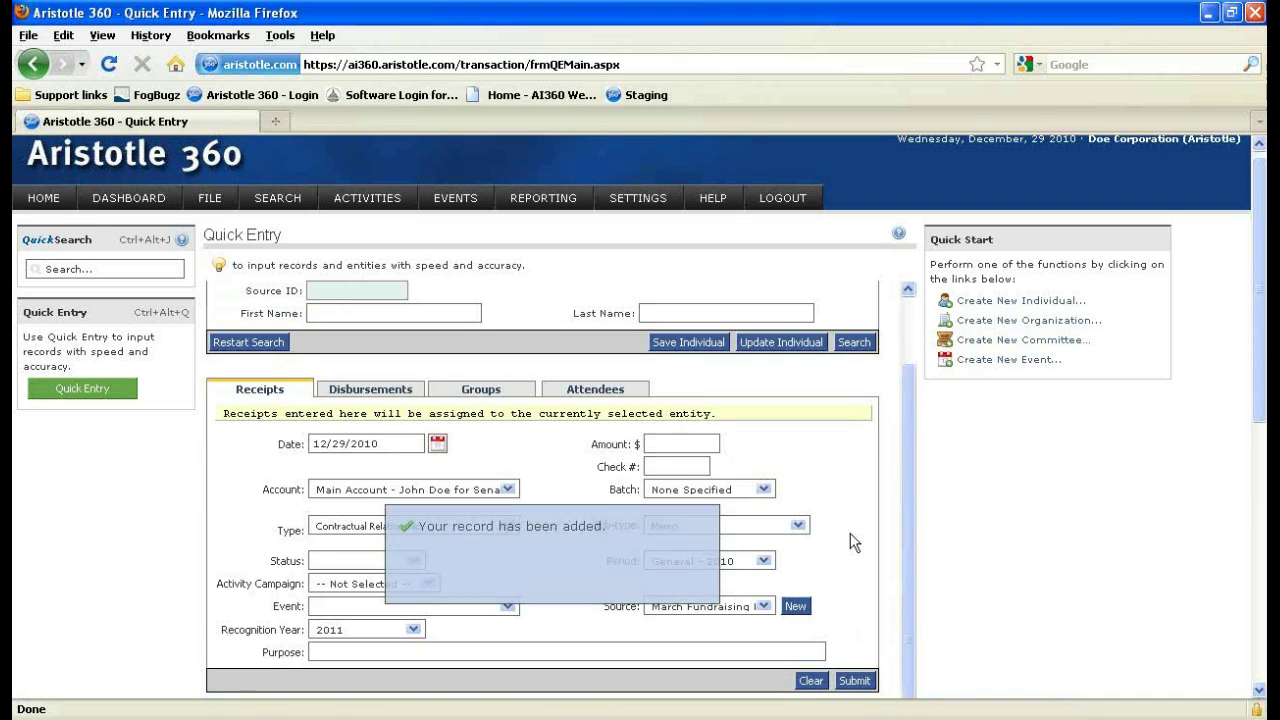
scroll(638, 553, up, 2)
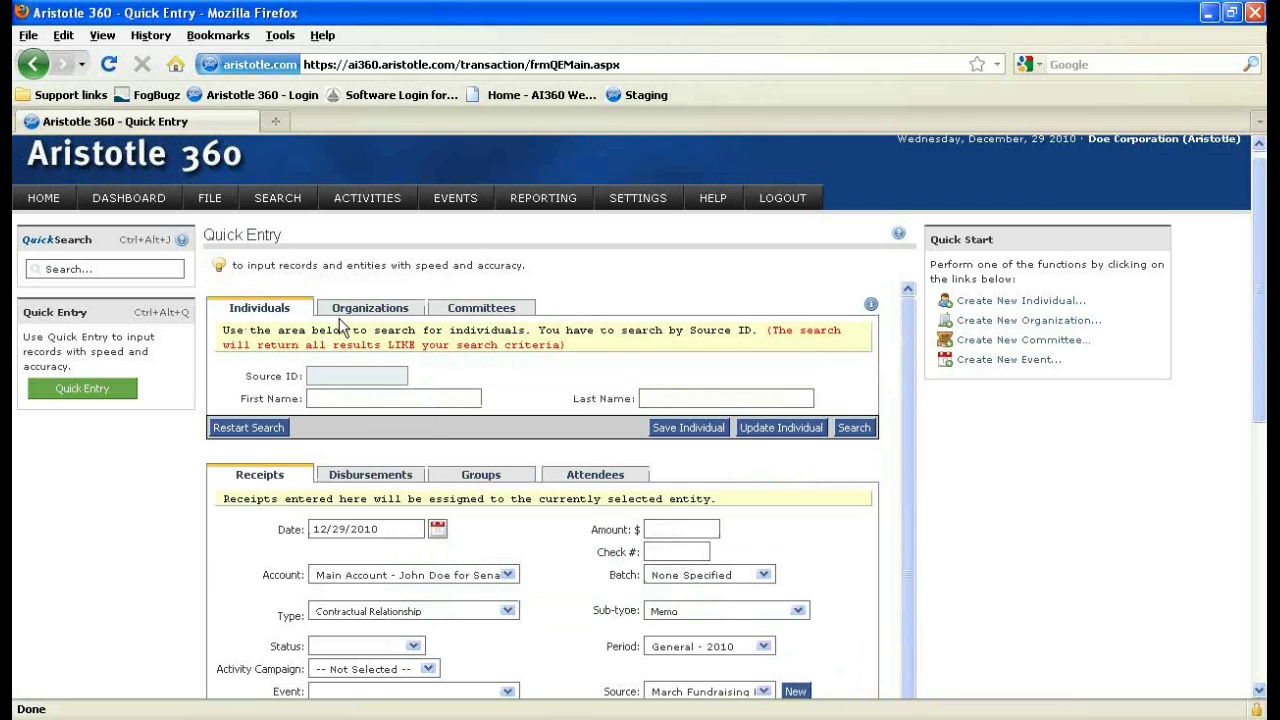
Browse the Organizations, Committees, Individuals, Disbursements, Groups, Attendees and Receipts sections, then open FILE.
click(366, 308)
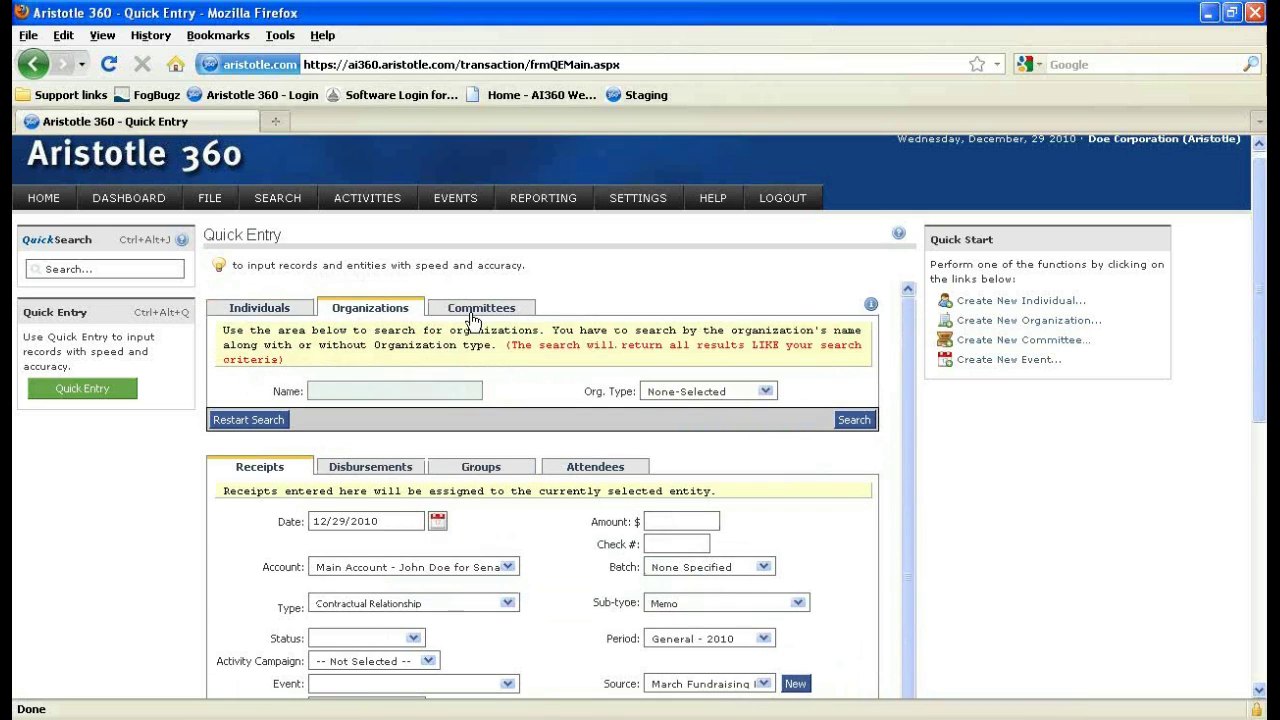
click(474, 310)
click(297, 309)
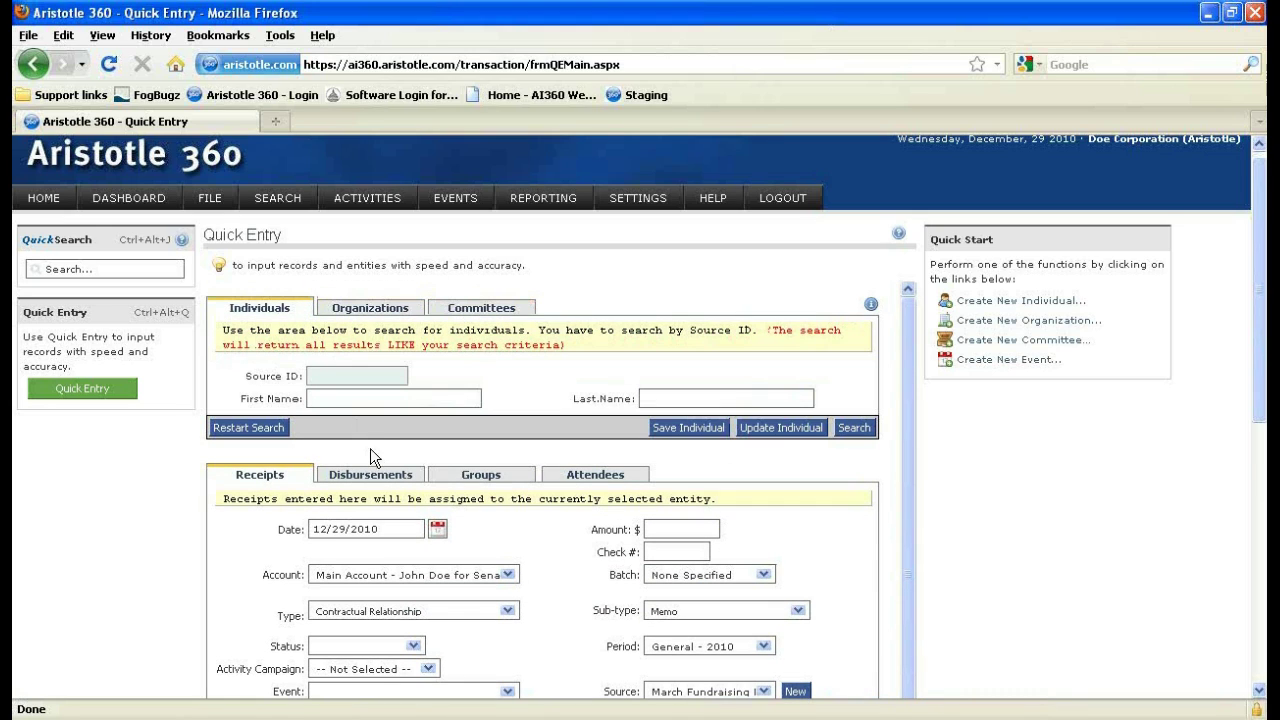
click(372, 474)
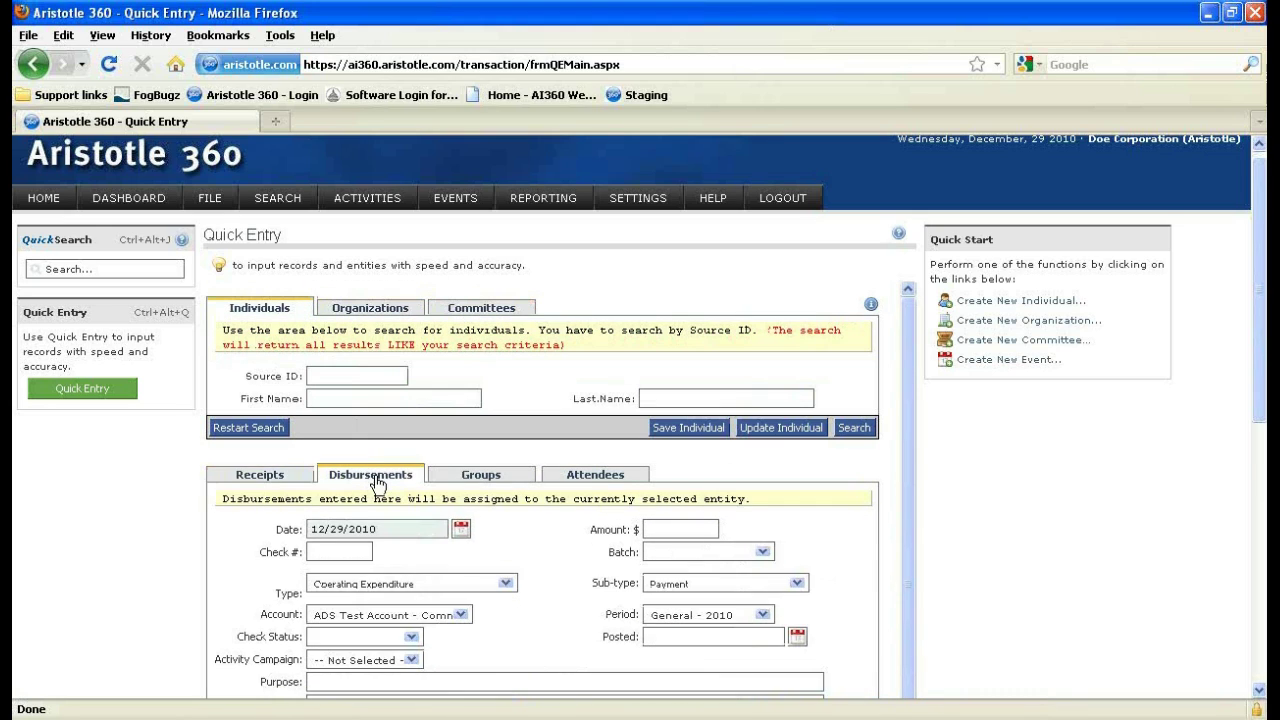
click(478, 483)
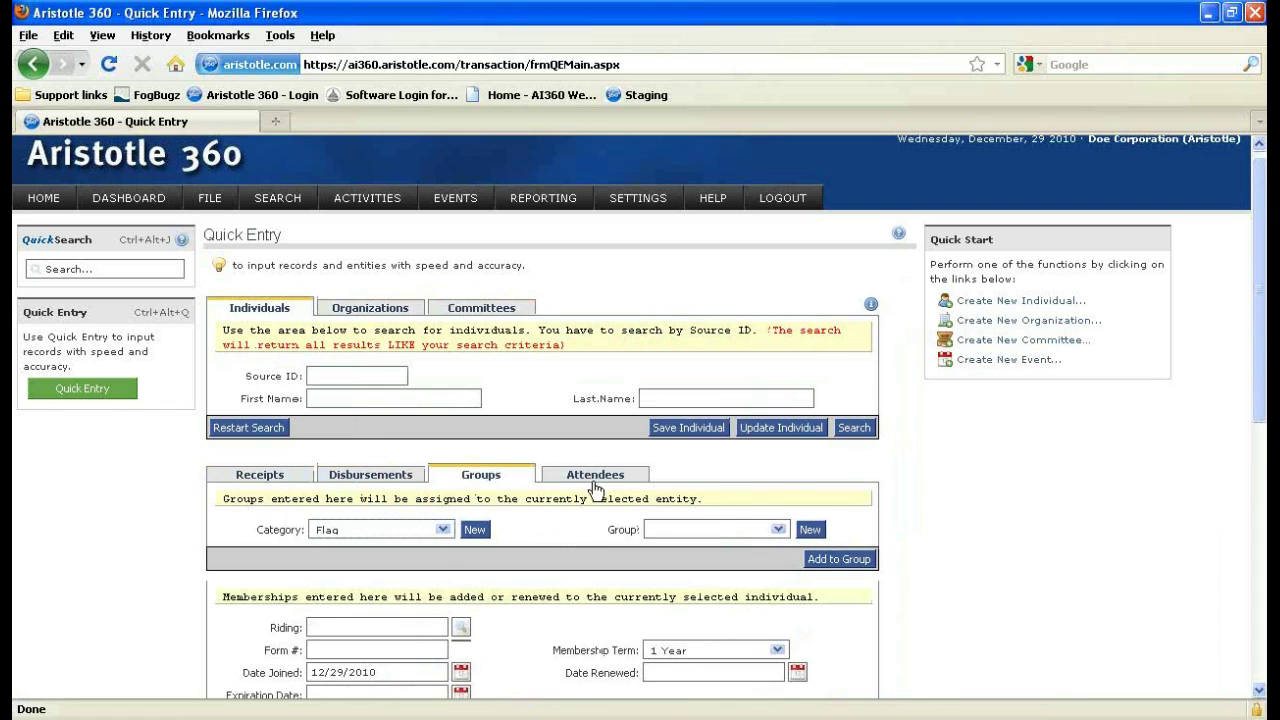
click(594, 486)
click(494, 478)
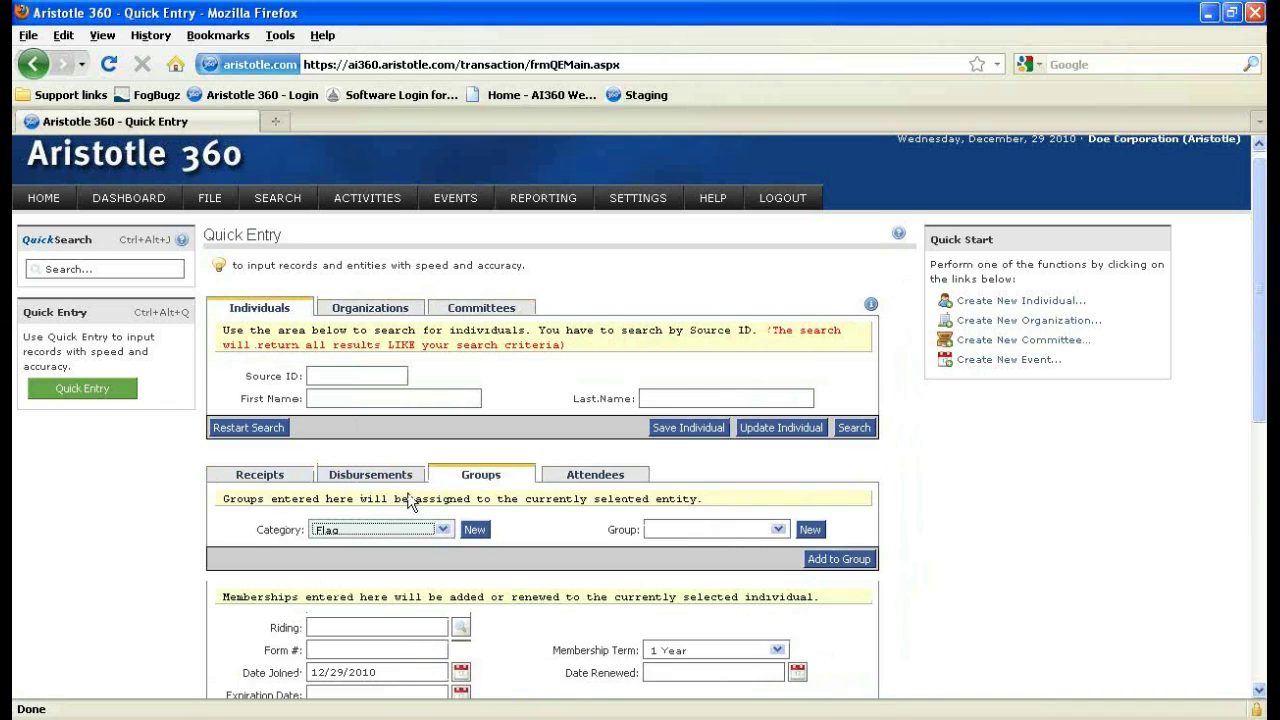
click(308, 478)
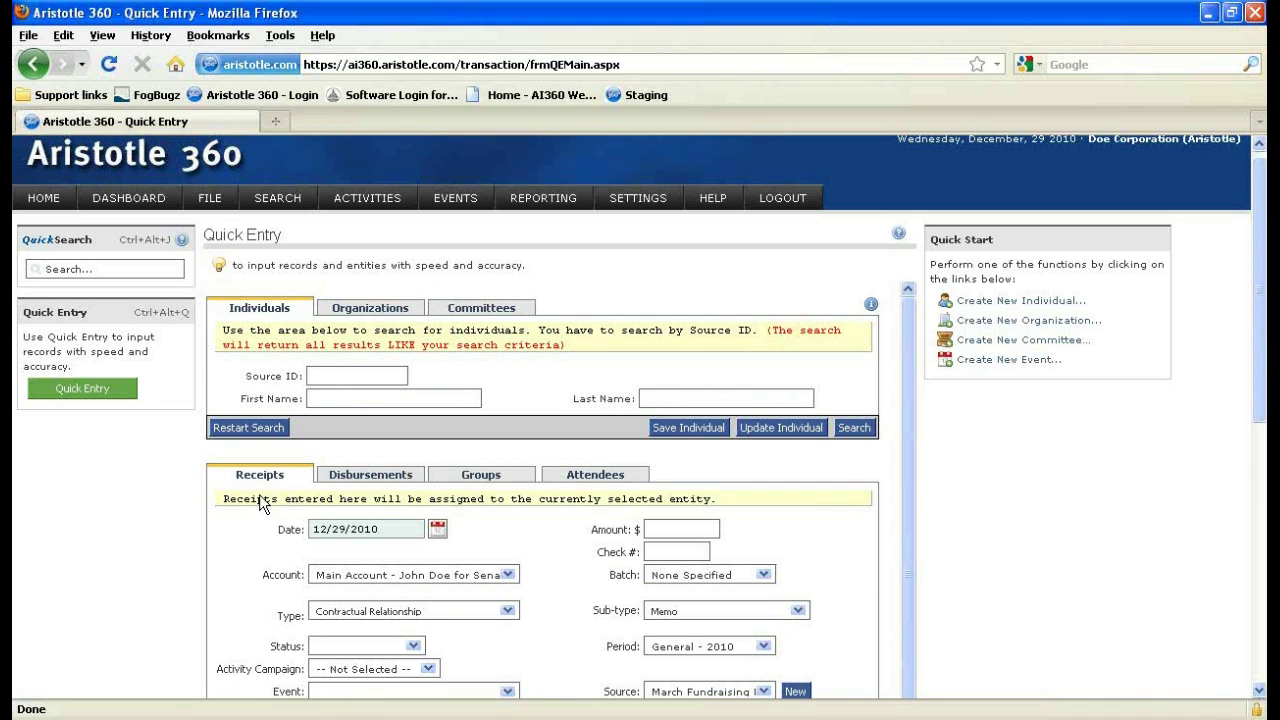
click(203, 201)
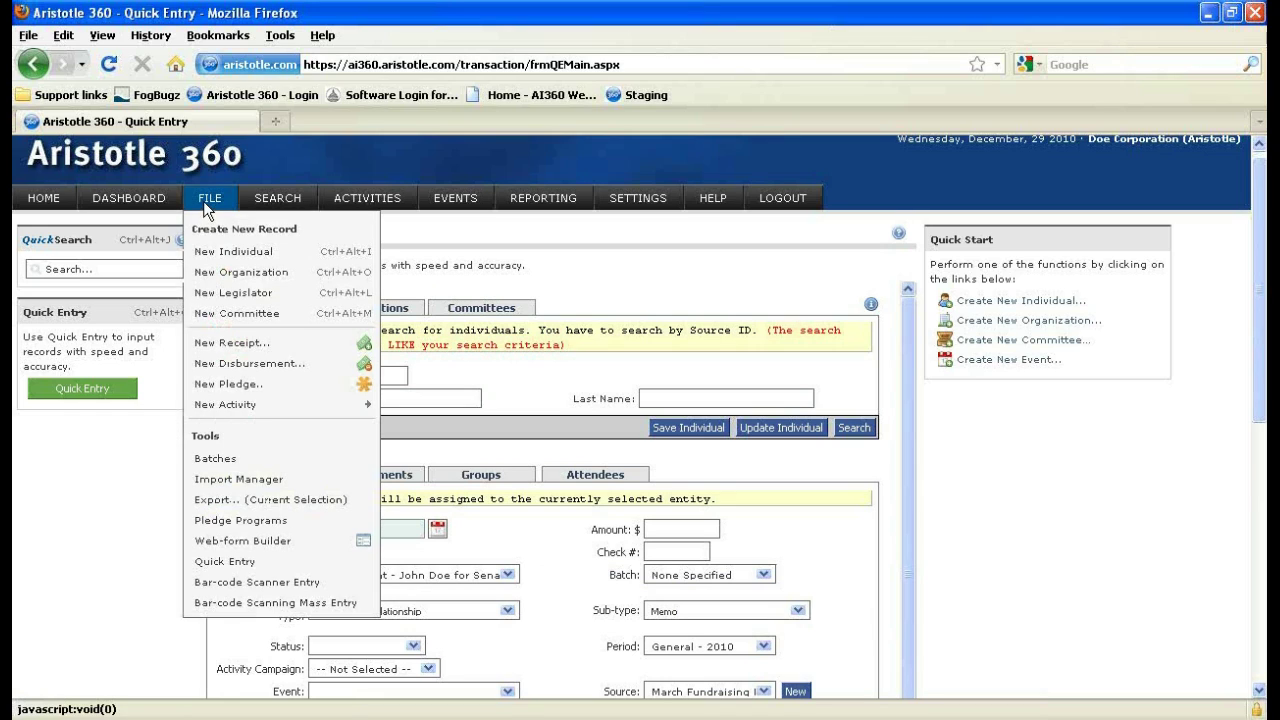
Choose New Individual from the FILE menu and scroll through the blank Individual form.
click(212, 261)
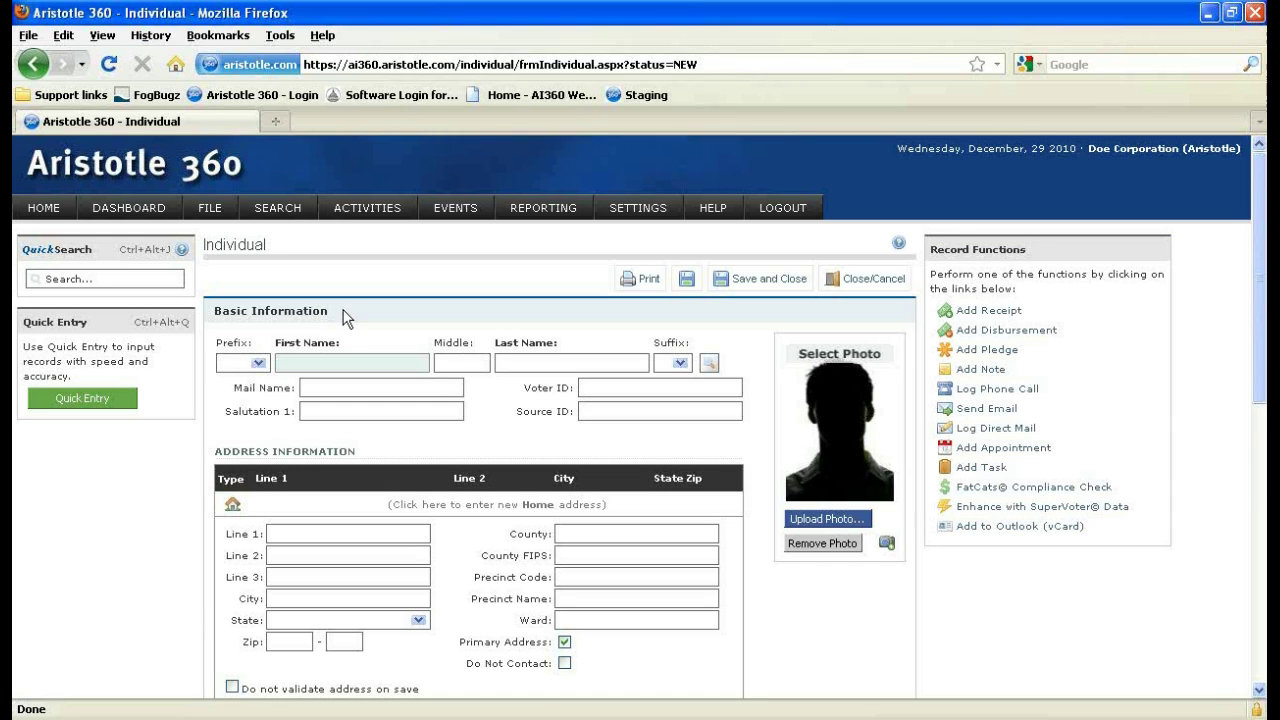
scroll(343, 318, down, 2)
click(605, 295)
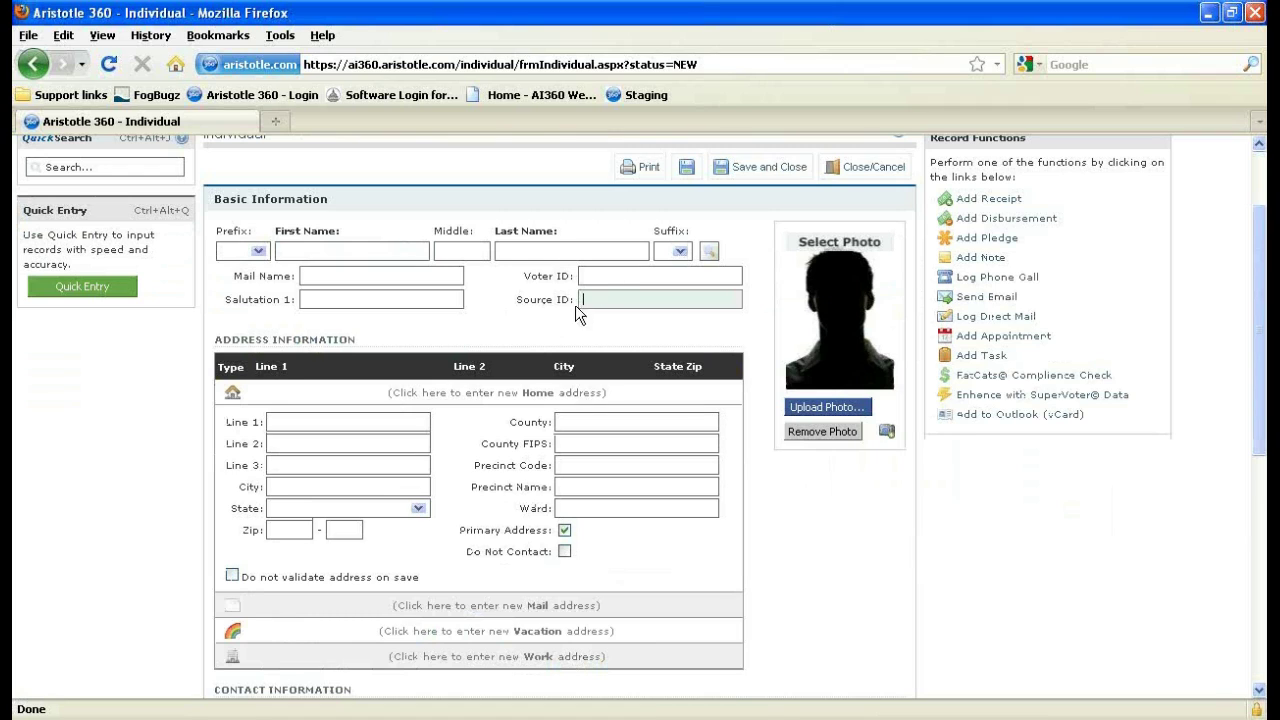
scroll(557, 323, up, 2)
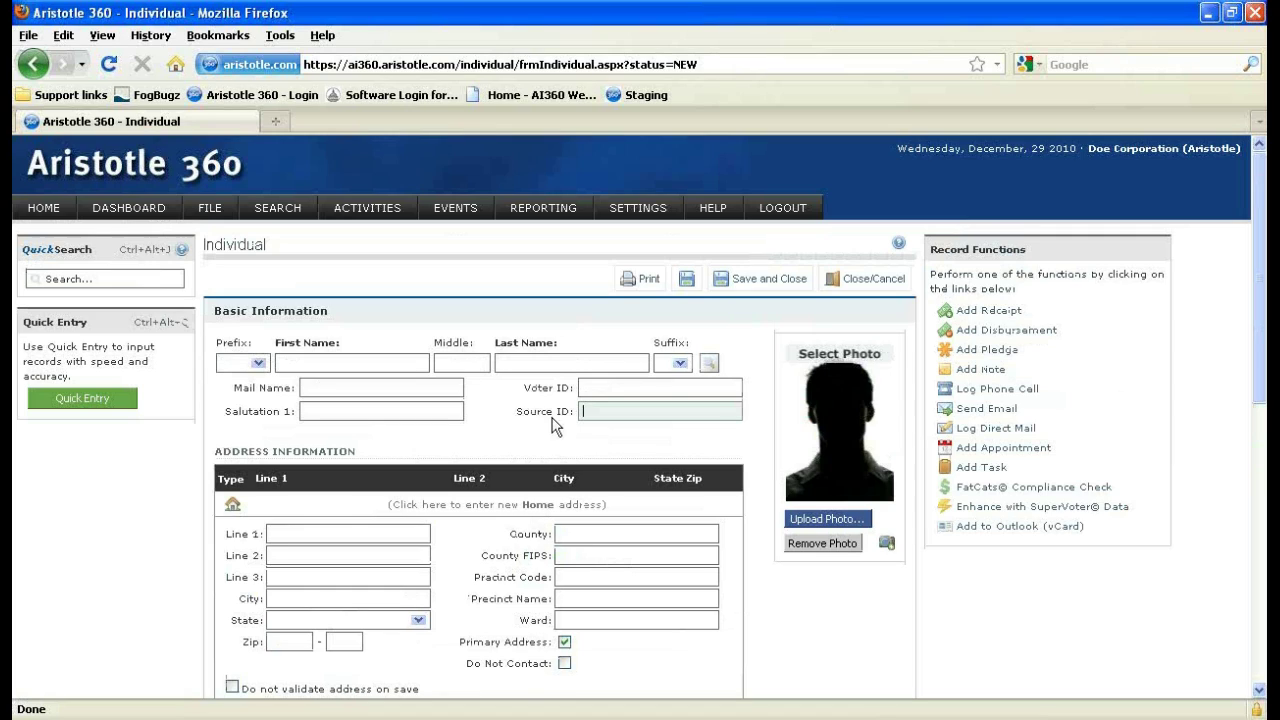
scroll(466, 370, down, 2)
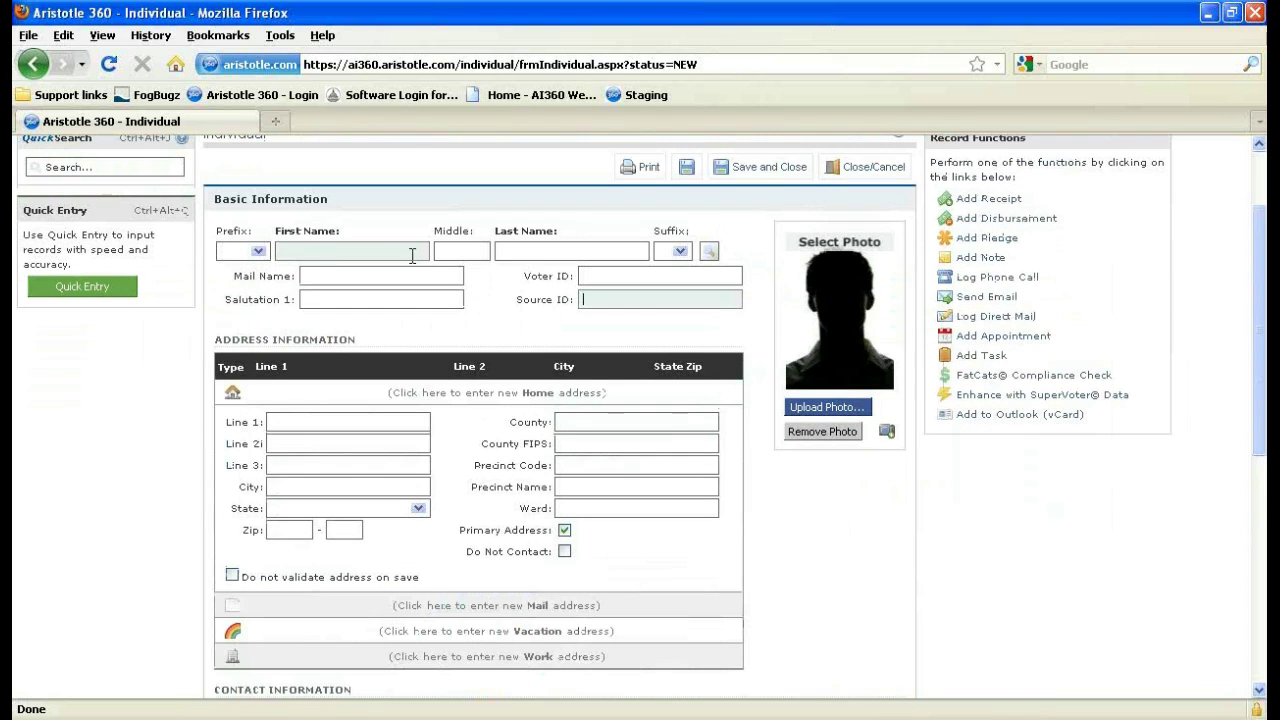
scroll(416, 311, down, 2)
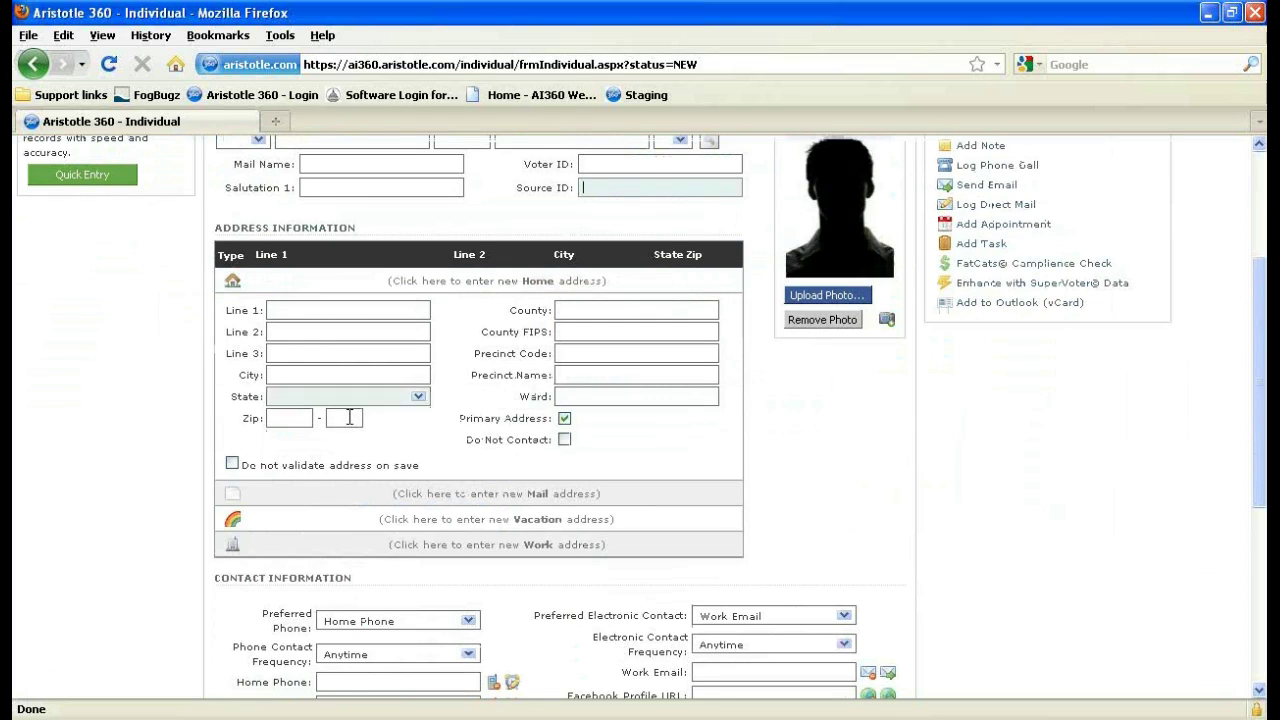
Enter home address '1234 made up lane', zip 91901, auto-filling Alpine, San Diego, CALIFORNIA.
click(362, 493)
click(416, 288)
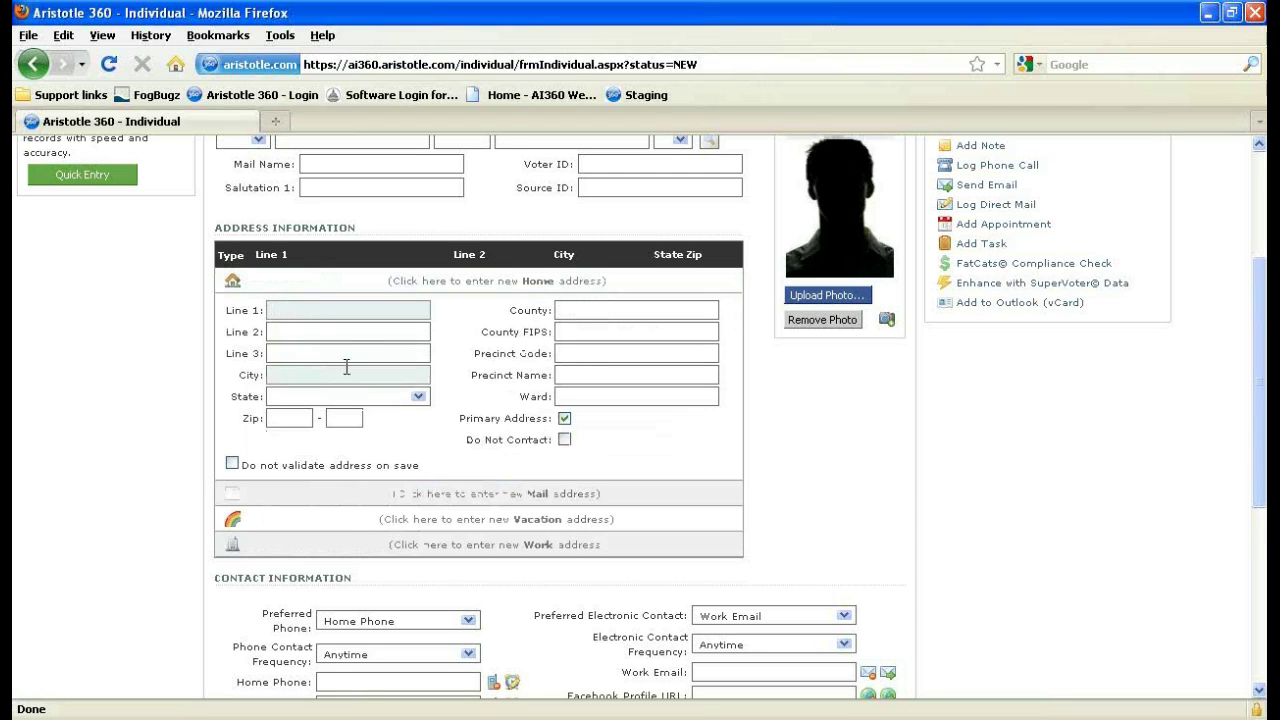
text(1234 )
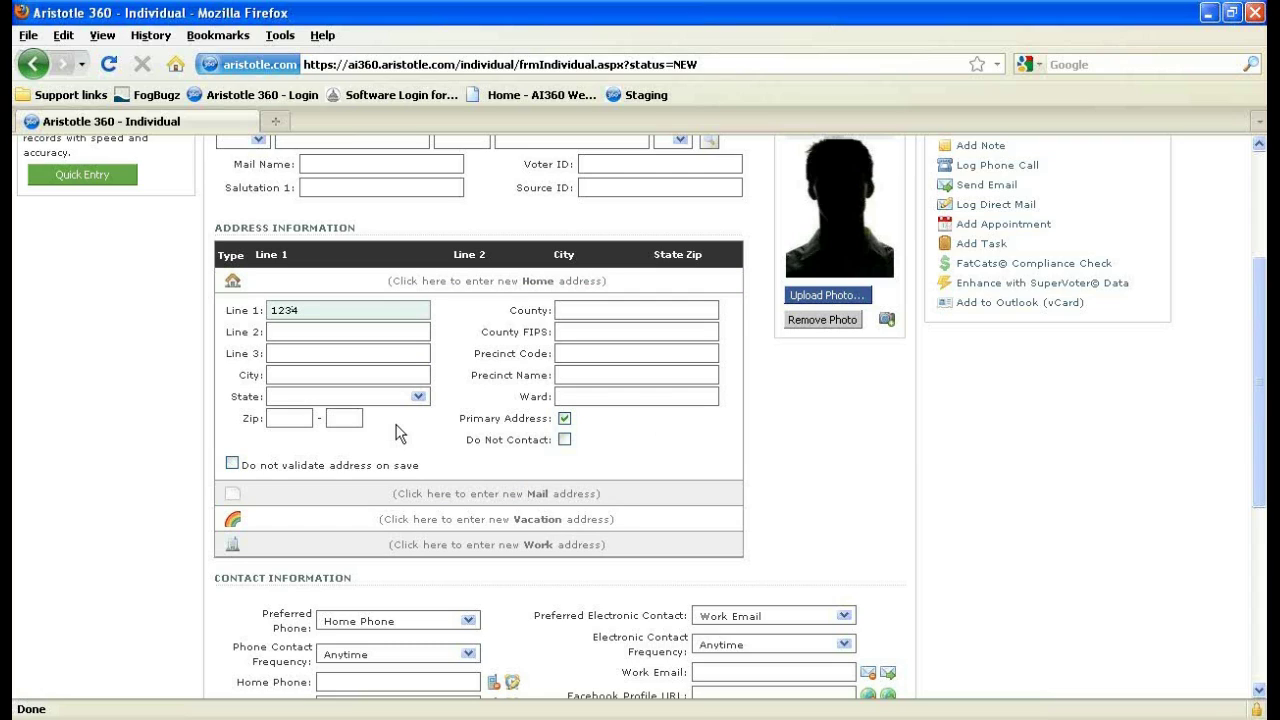
text(made up lane)
click(308, 418)
text(91901)
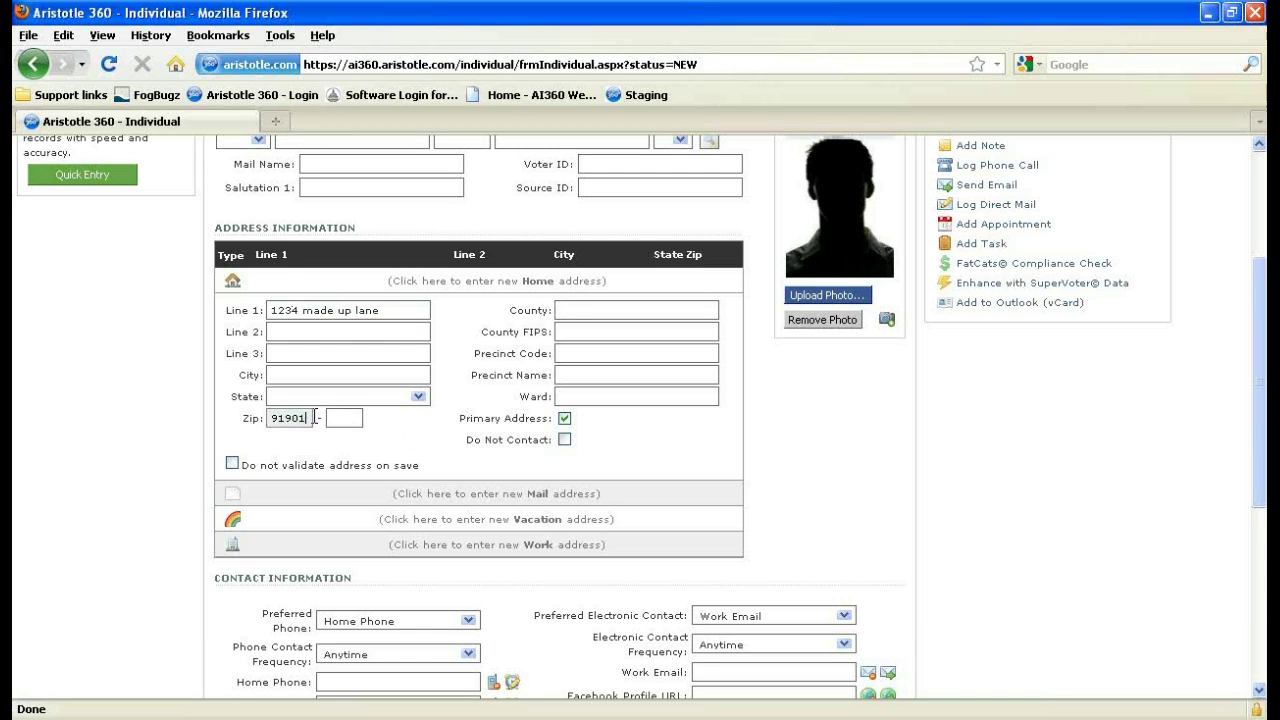
click(425, 438)
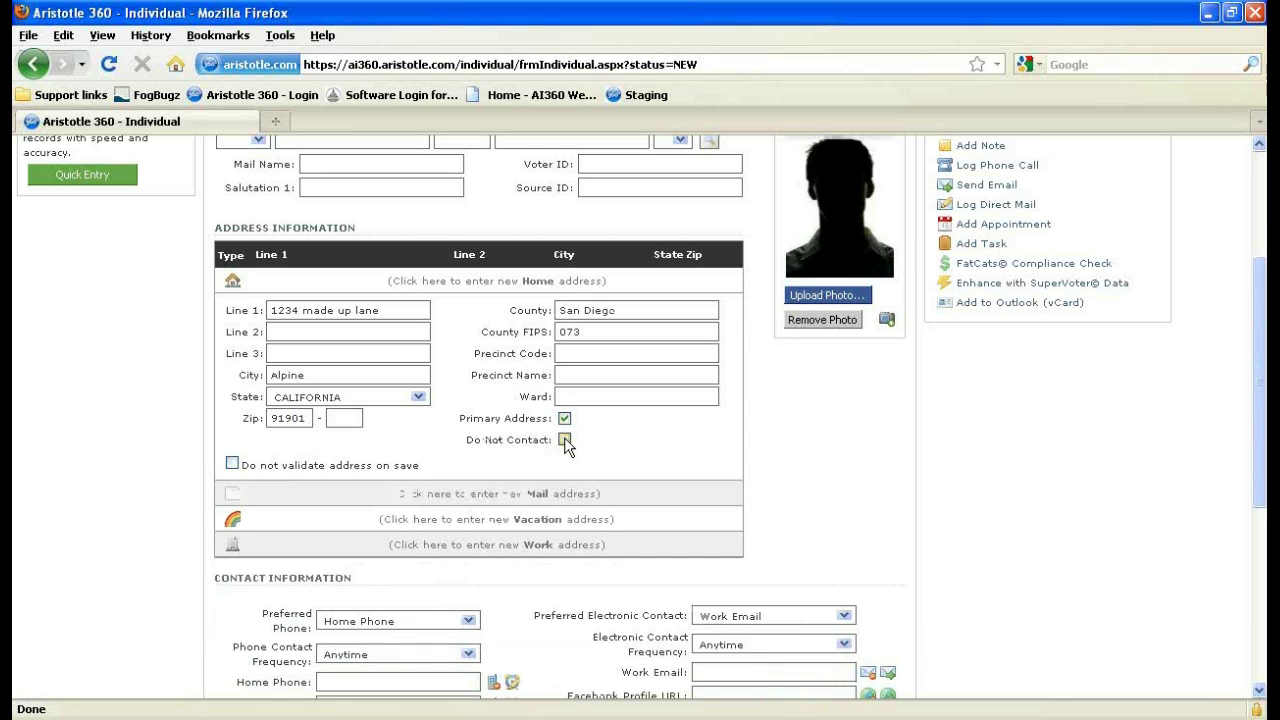
Toggle Do Not Contact on and off, then try unchecking Primary Address.
click(565, 440)
click(566, 440)
click(563, 419)
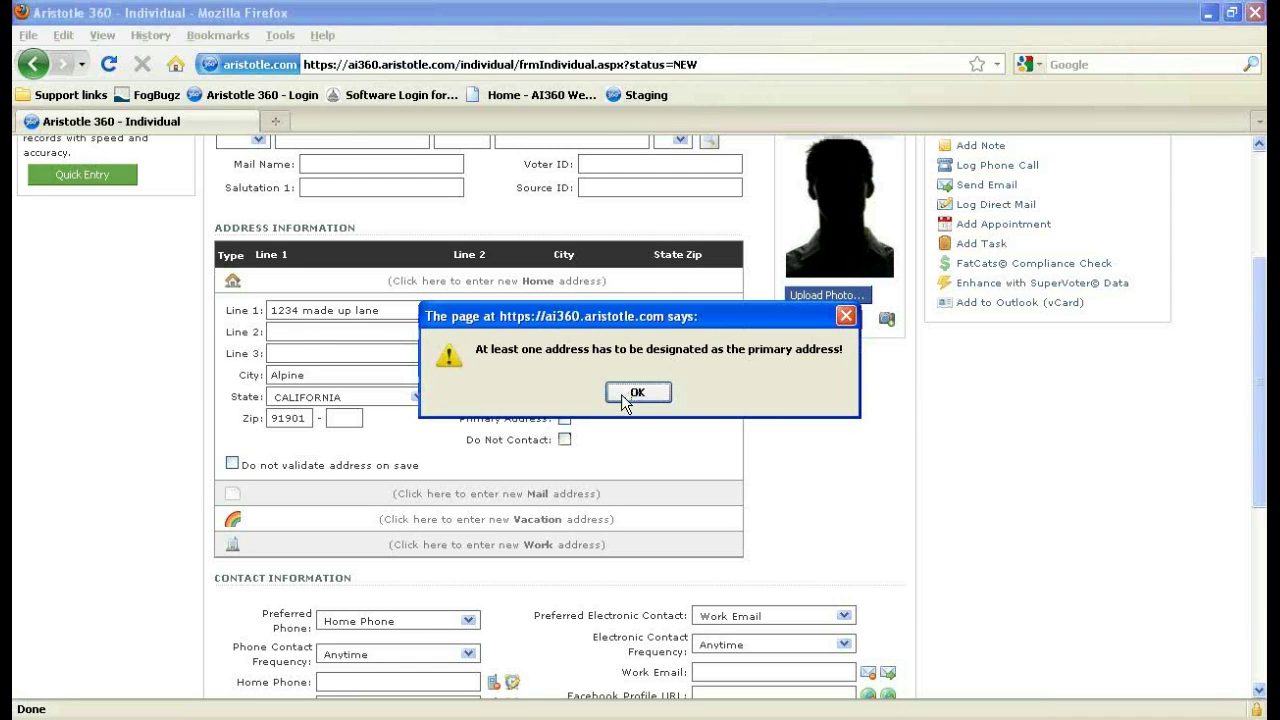
Enter 321 made up lane as the vacation address and mark it as the primary address.
click(621, 394)
text(3214)
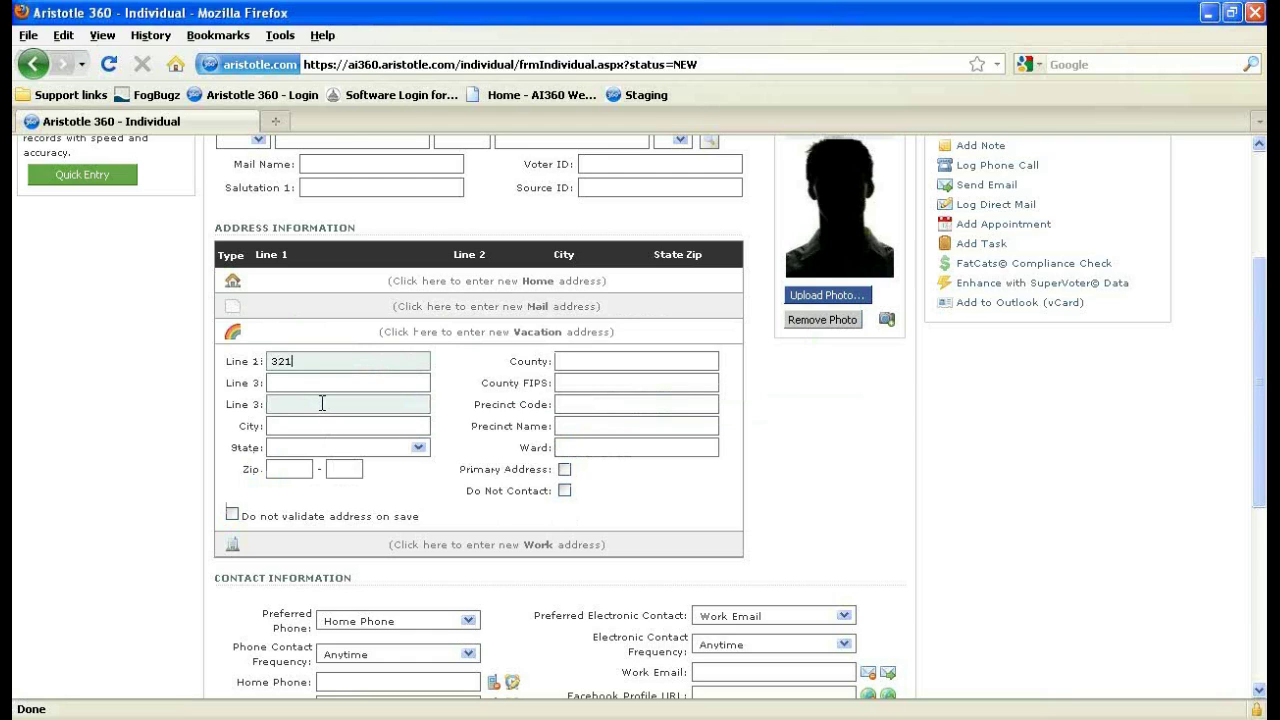
key(Tab)
key(shift+Tab)
key(BackSpace)
text(3214)
key(BackSpace)
text(, made up )
text(lnaa)
key(BackSpace)
key(BackSpace)
key(BackSpace)
text(ane)
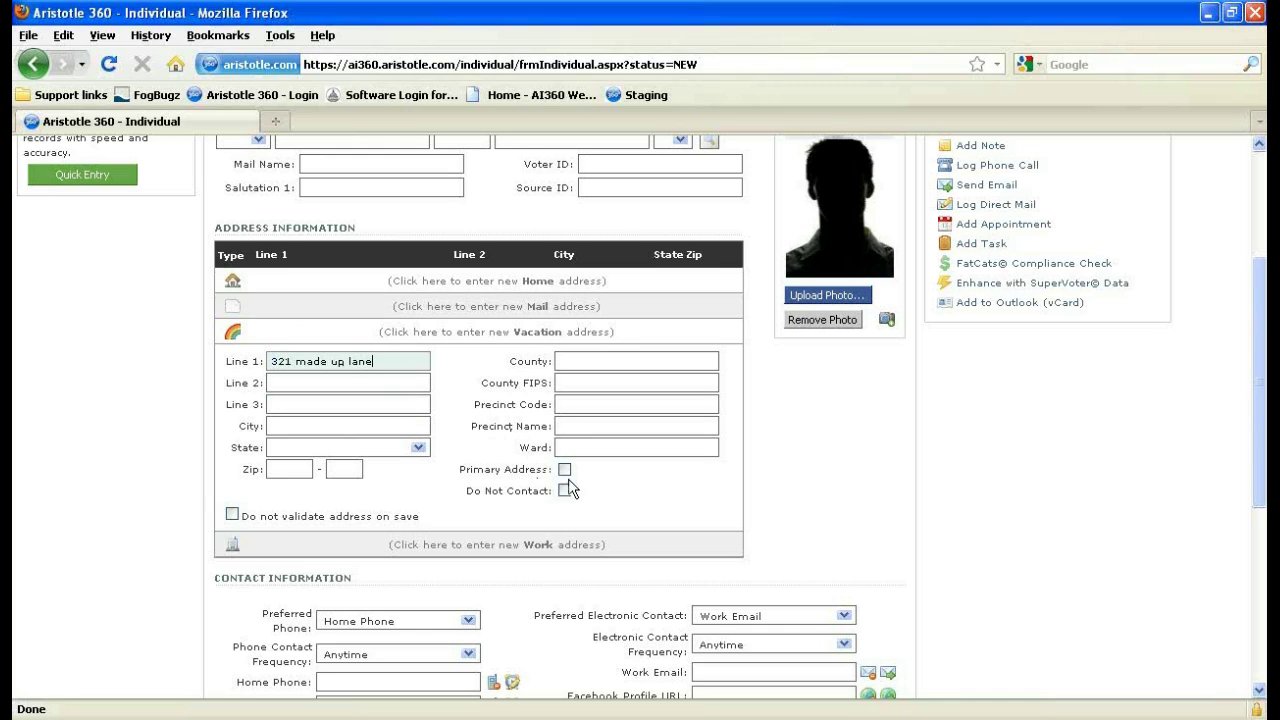
click(565, 469)
click(422, 303)
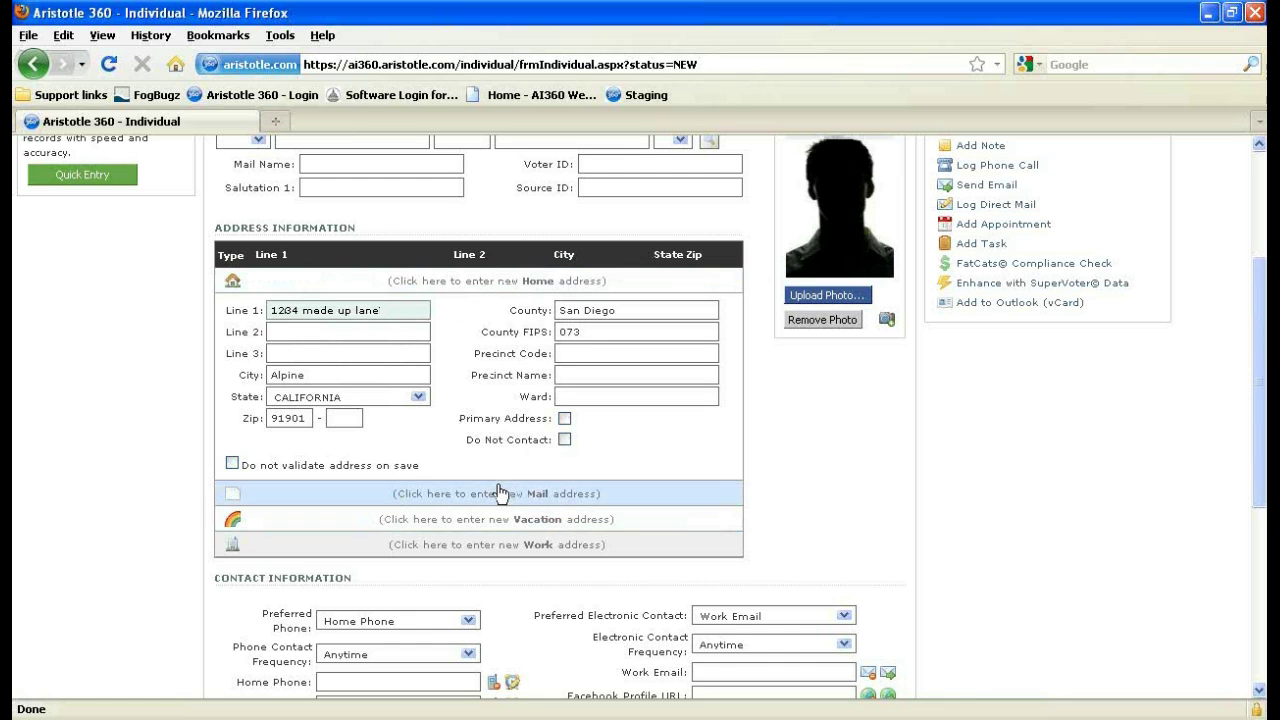
scroll(500, 493, down, 2)
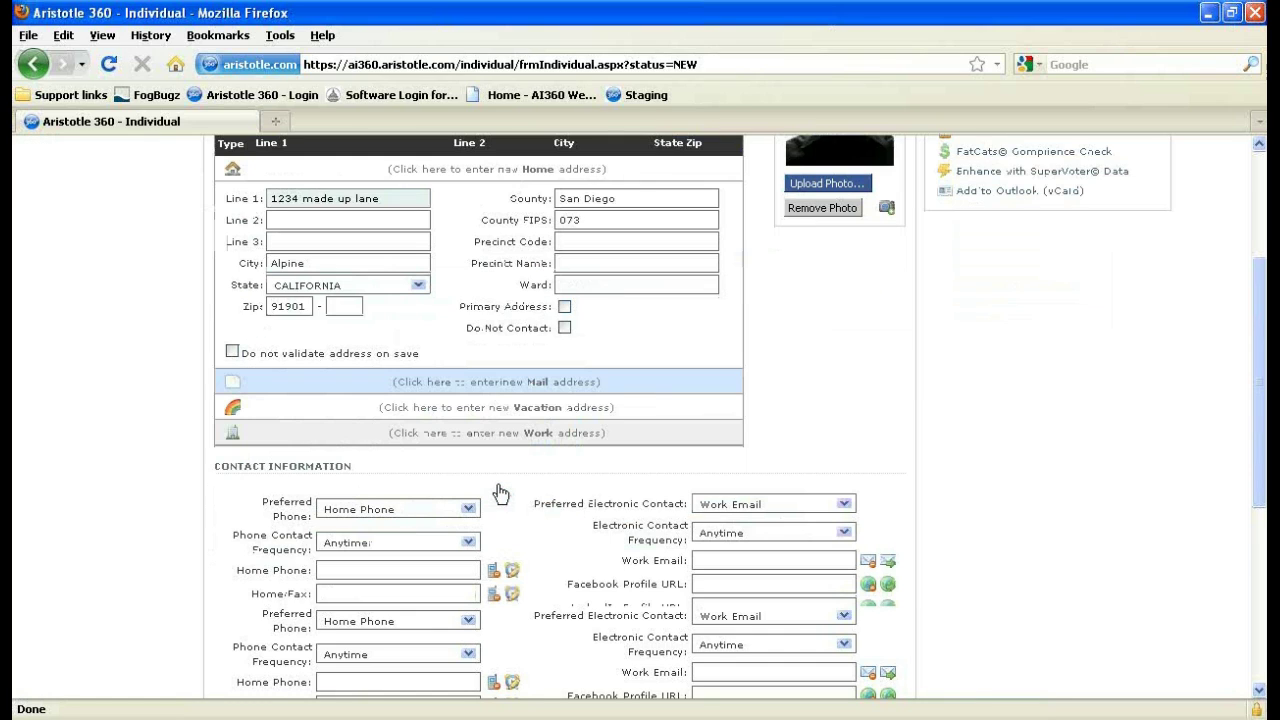
scroll(500, 493, down, 2)
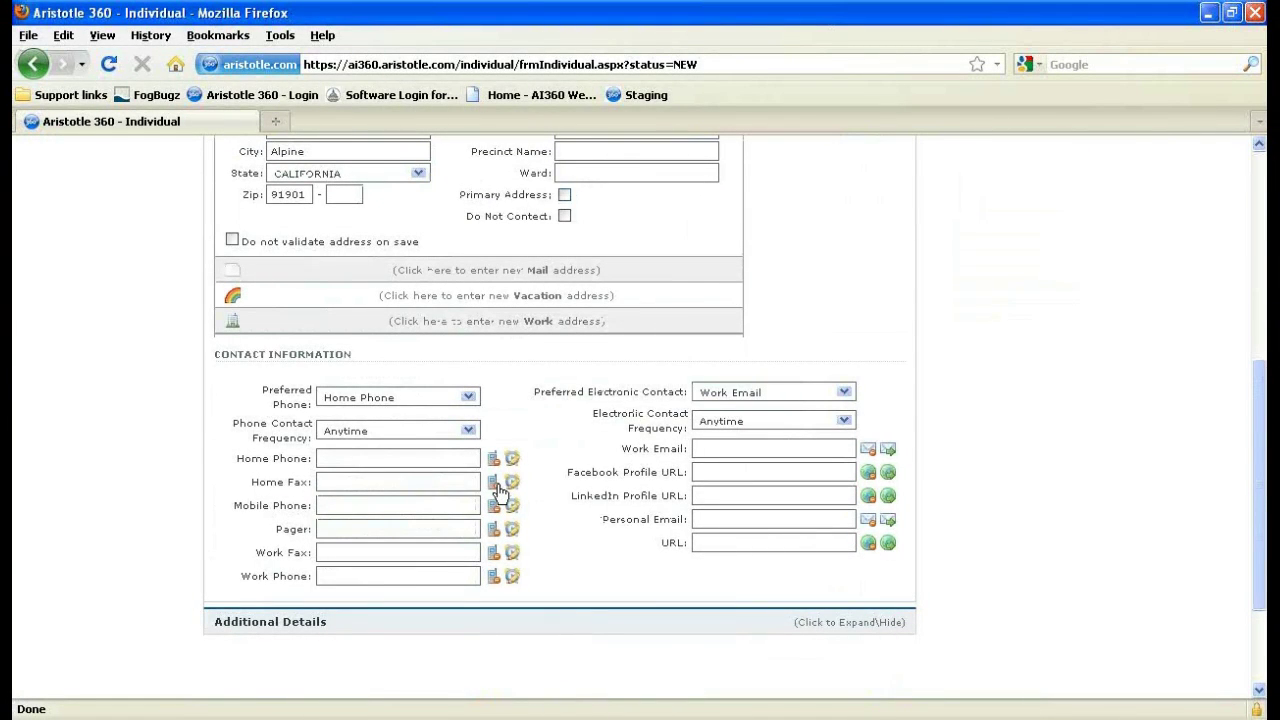
scroll(500, 490, down, 2)
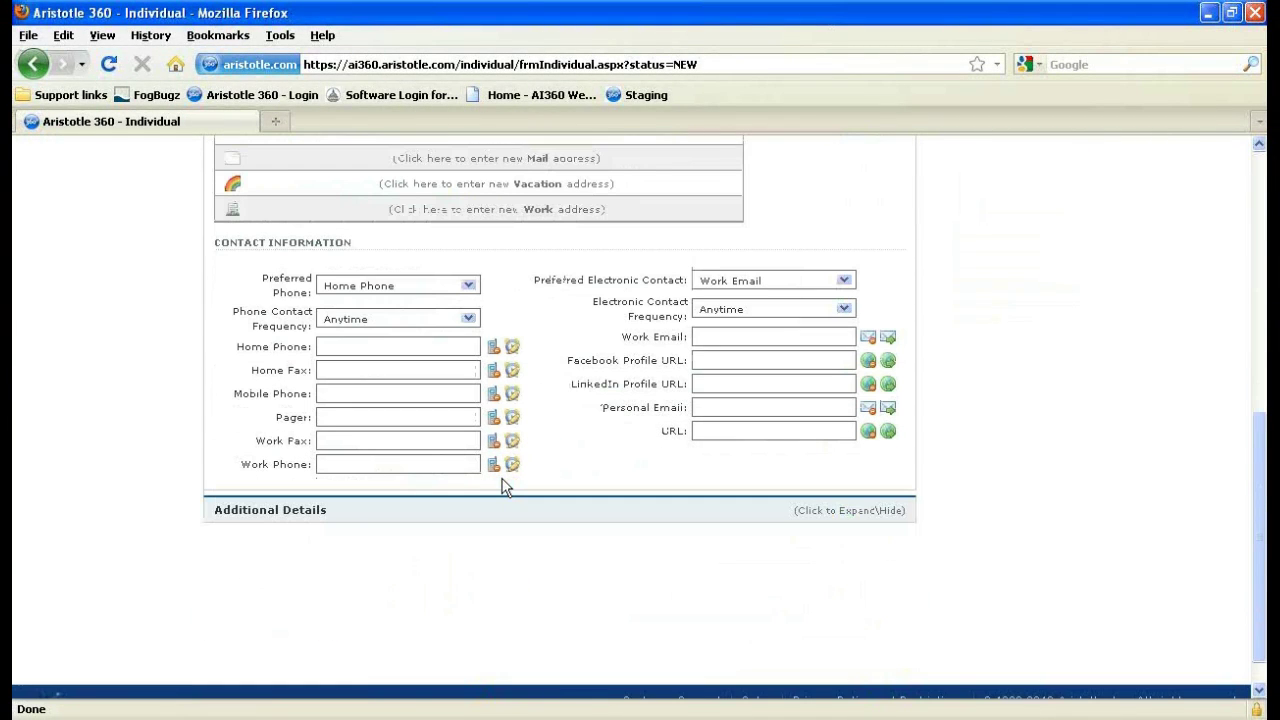
drag(567, 353, 675, 408)
click(672, 408)
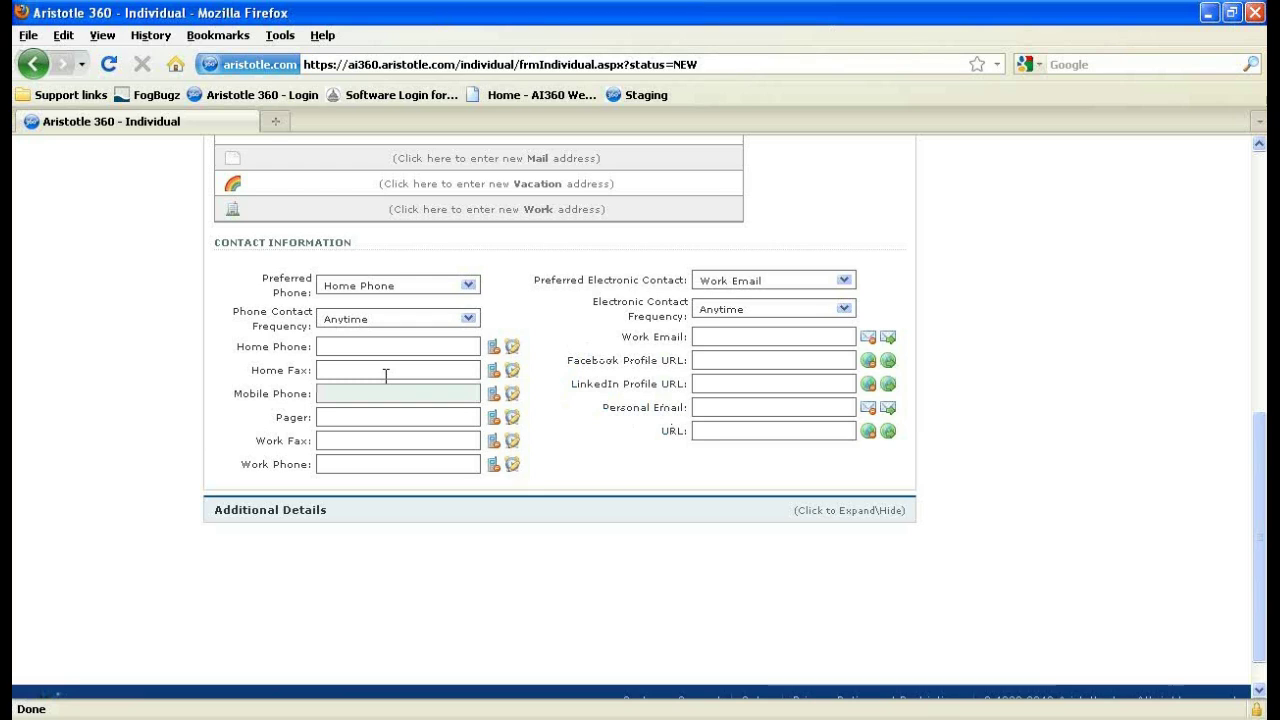
scroll(420, 440, down, 1)
click(424, 466)
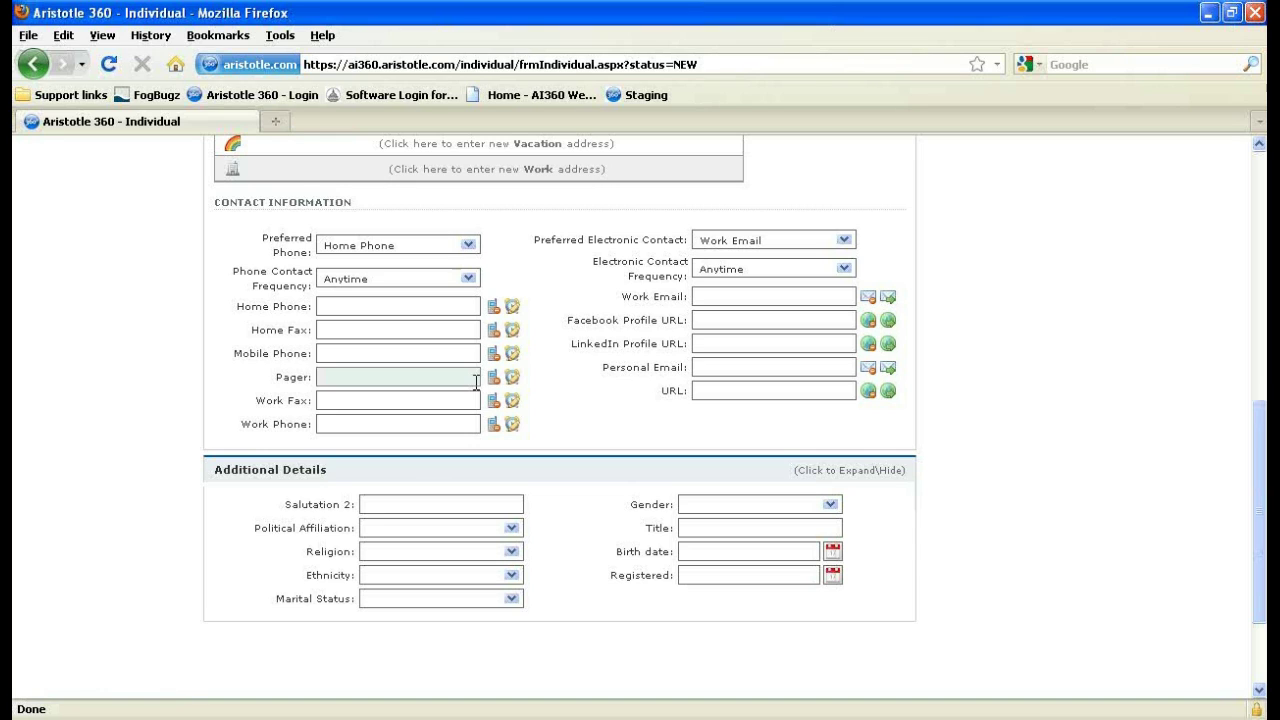
scroll(476, 384, down, 3)
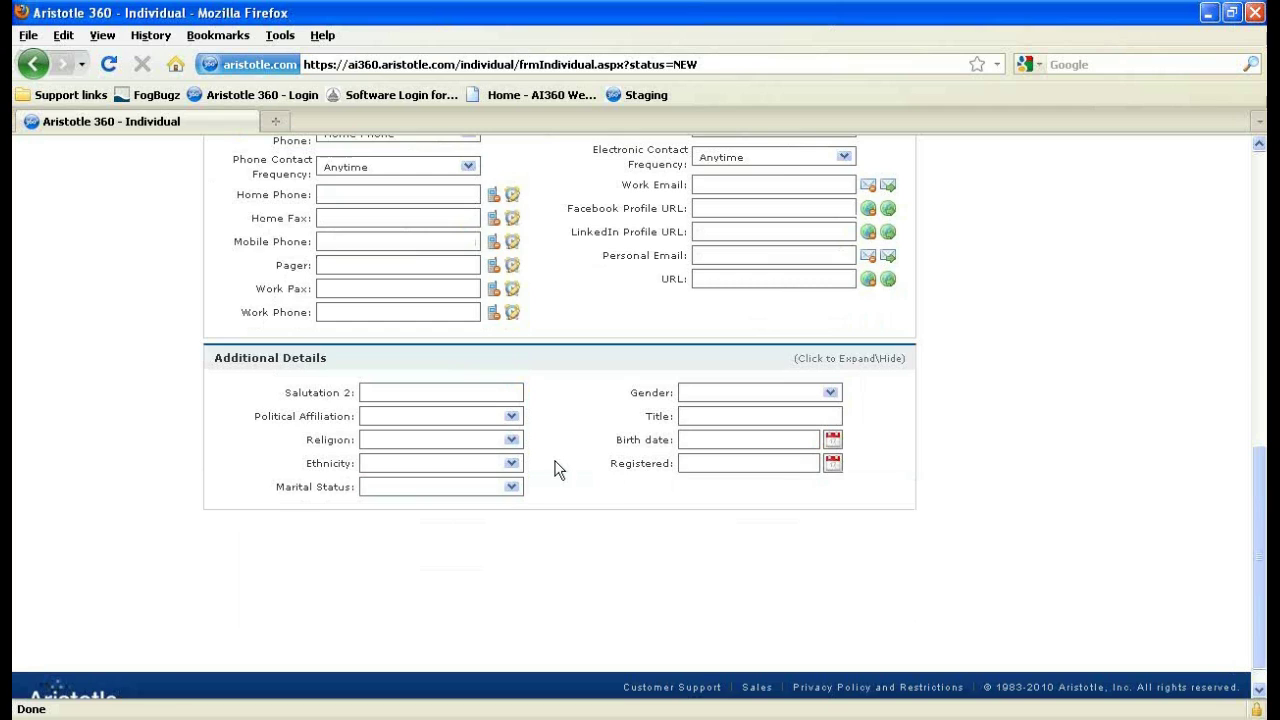
scroll(555, 463, up, 3)
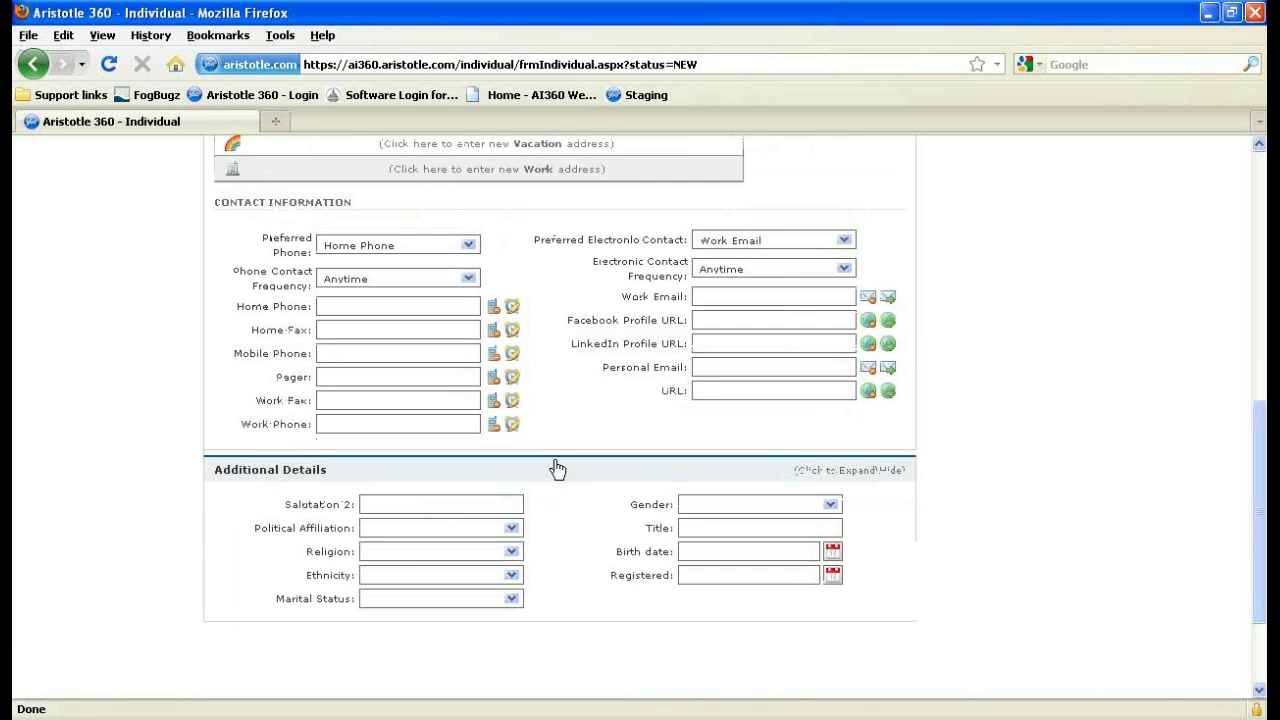
scroll(660, 555, up, 3)
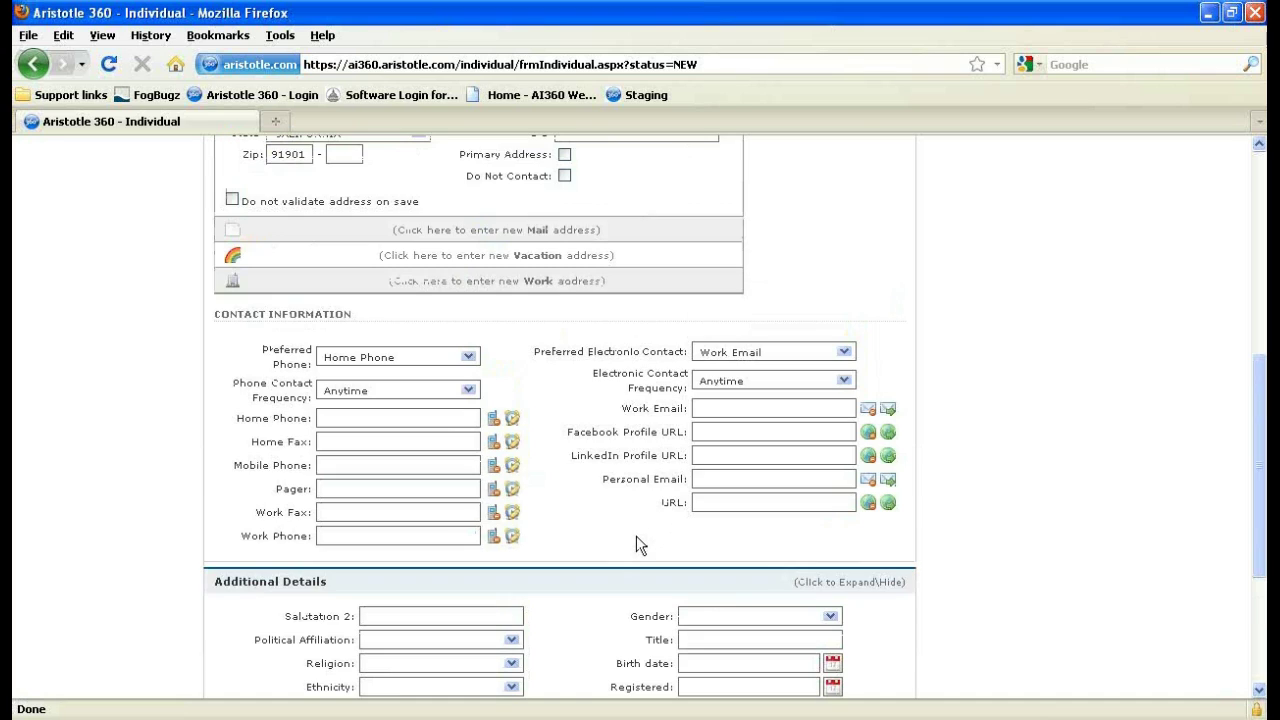
scroll(640, 545, up, 3)
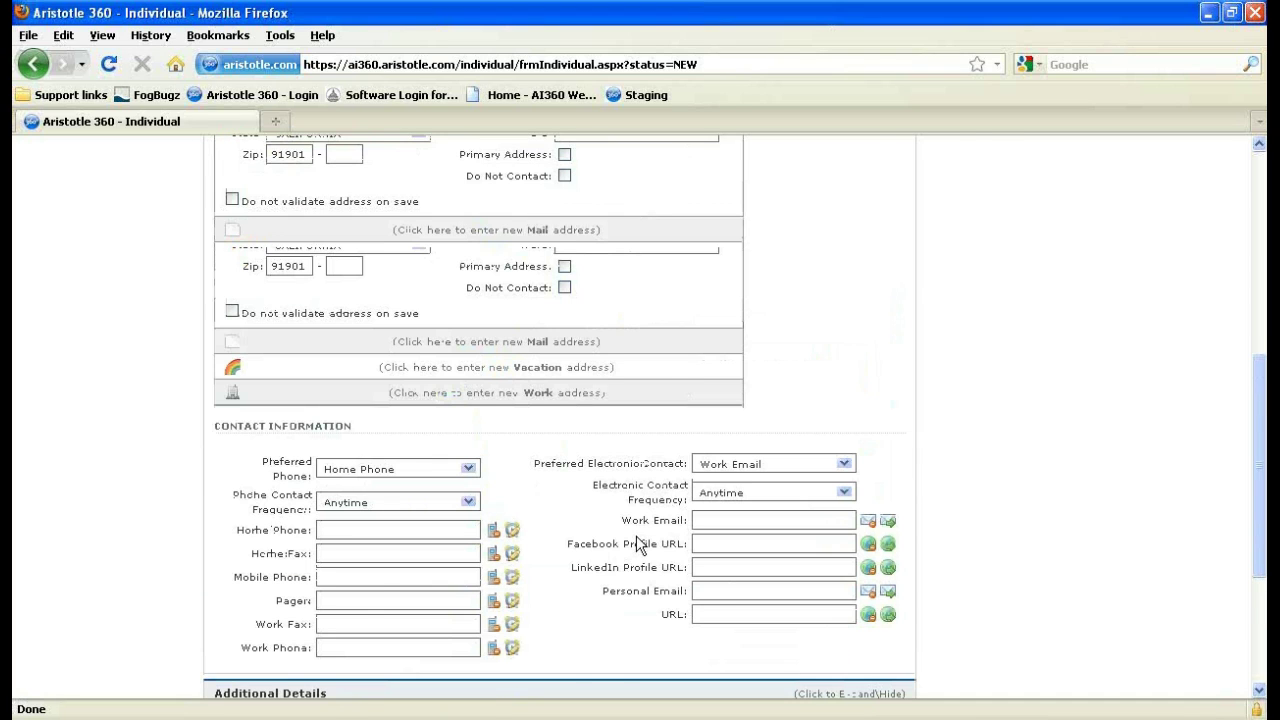
scroll(640, 545, up, 10)
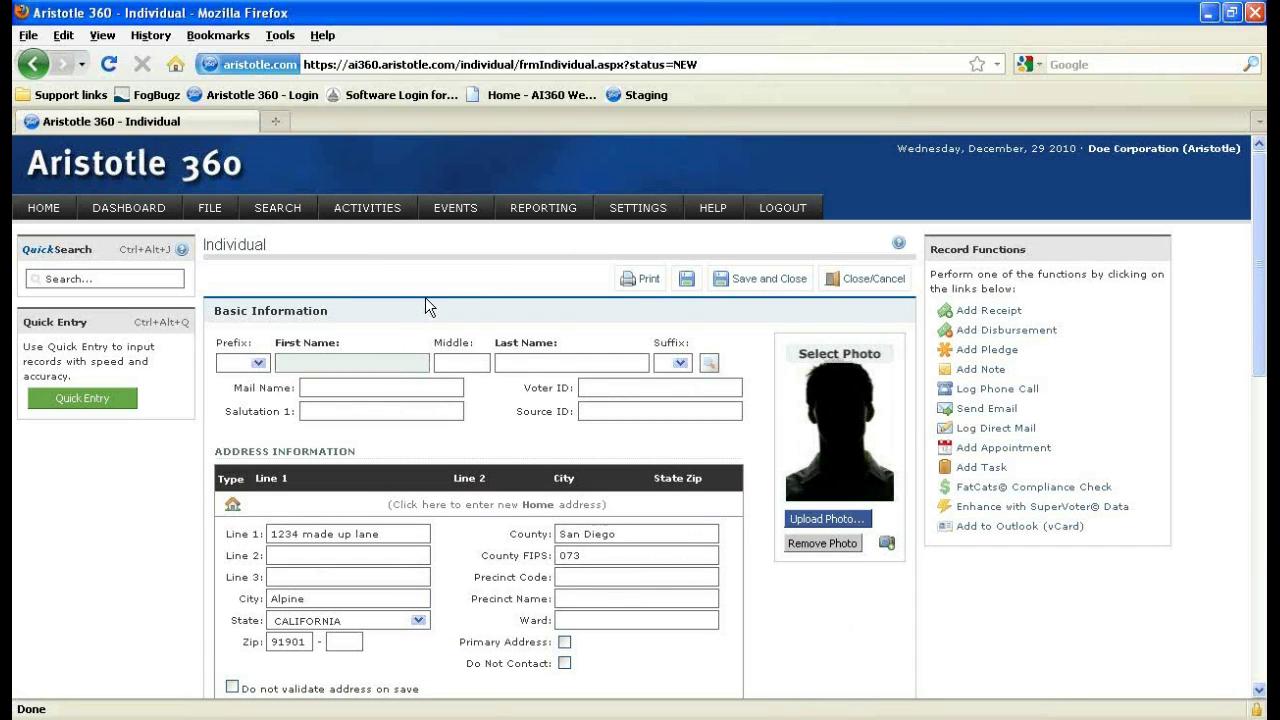
Enter the individual's first and last name so the mail name and salutation auto-fill.
text(adm)
key(BackSpace)
key(BackSpace)
key(BackSpace)
text(Abraham)
key(Tab)
key(Tab)
text(Lincoln)
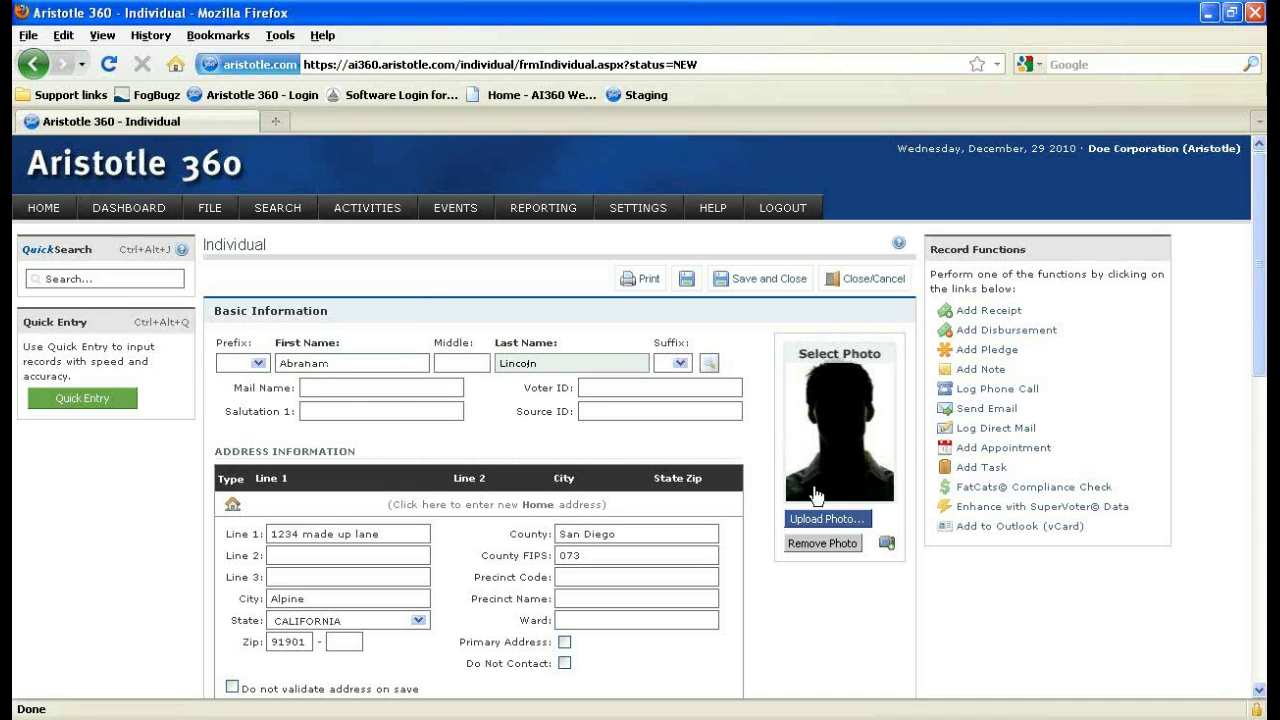
click(823, 519)
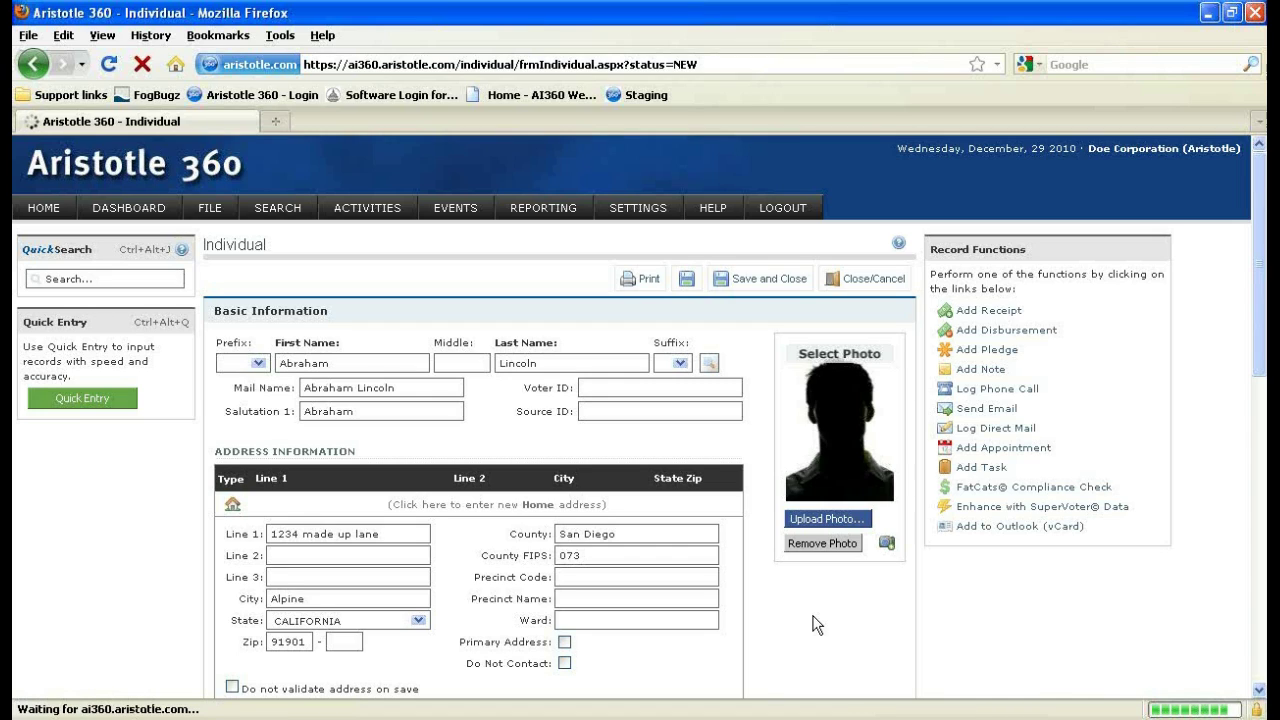
click(650, 285)
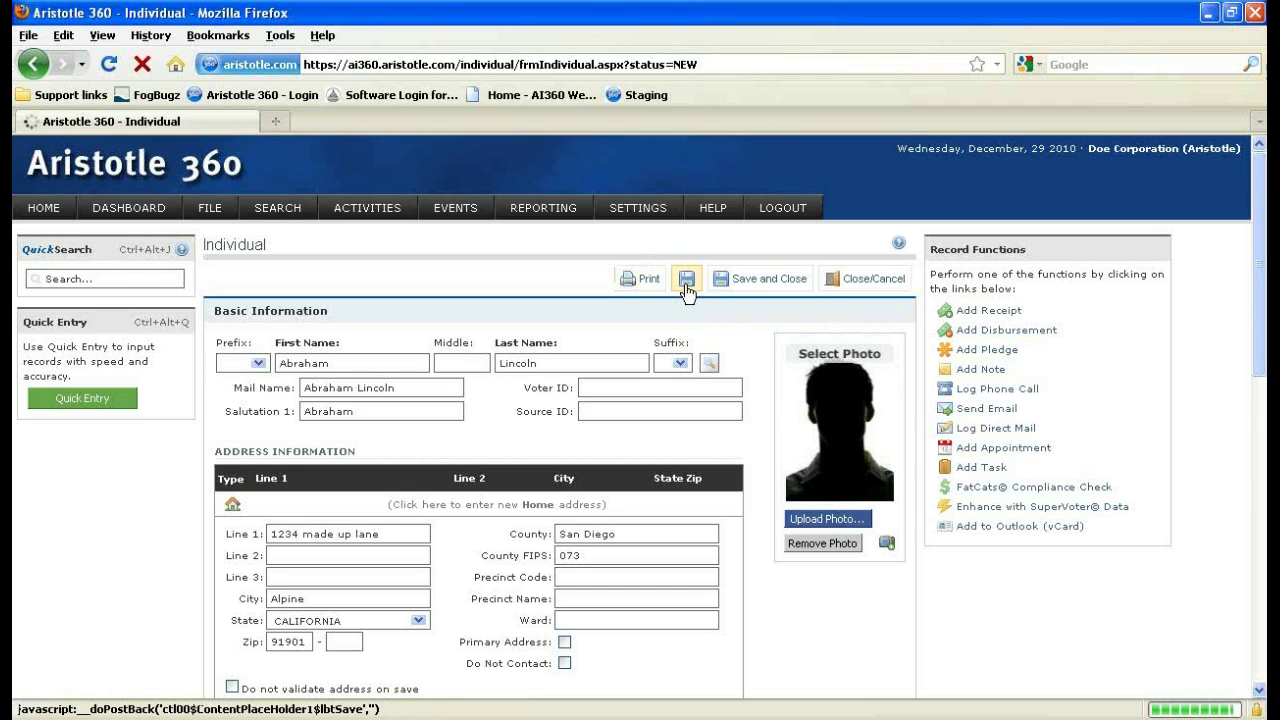
Save the new individual record repeatedly, with a photo upload started in between.
click(755, 292)
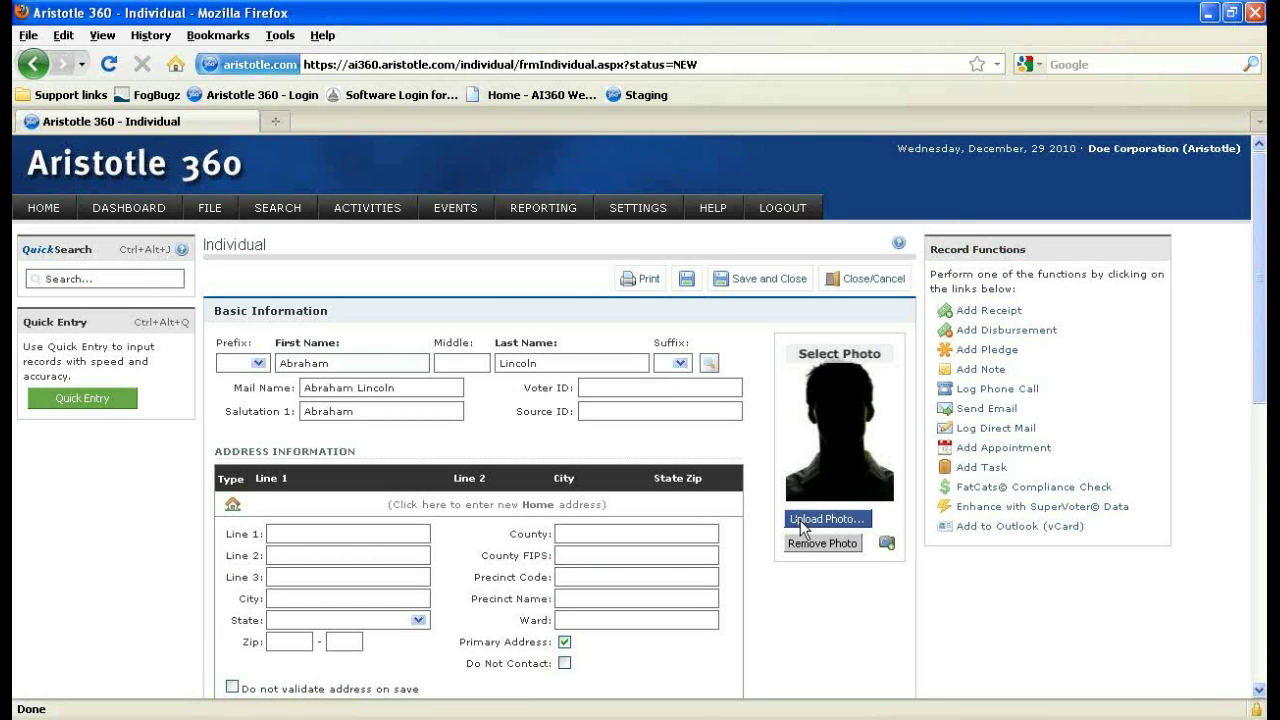
click(801, 520)
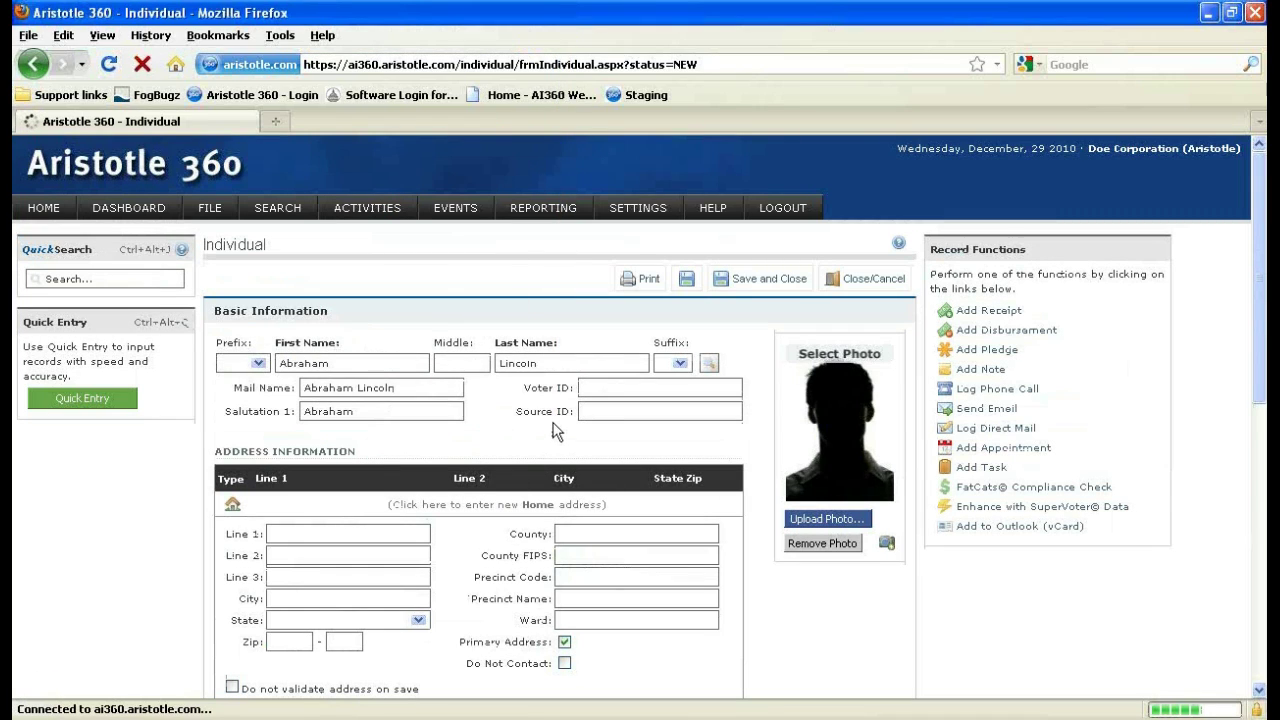
click(689, 290)
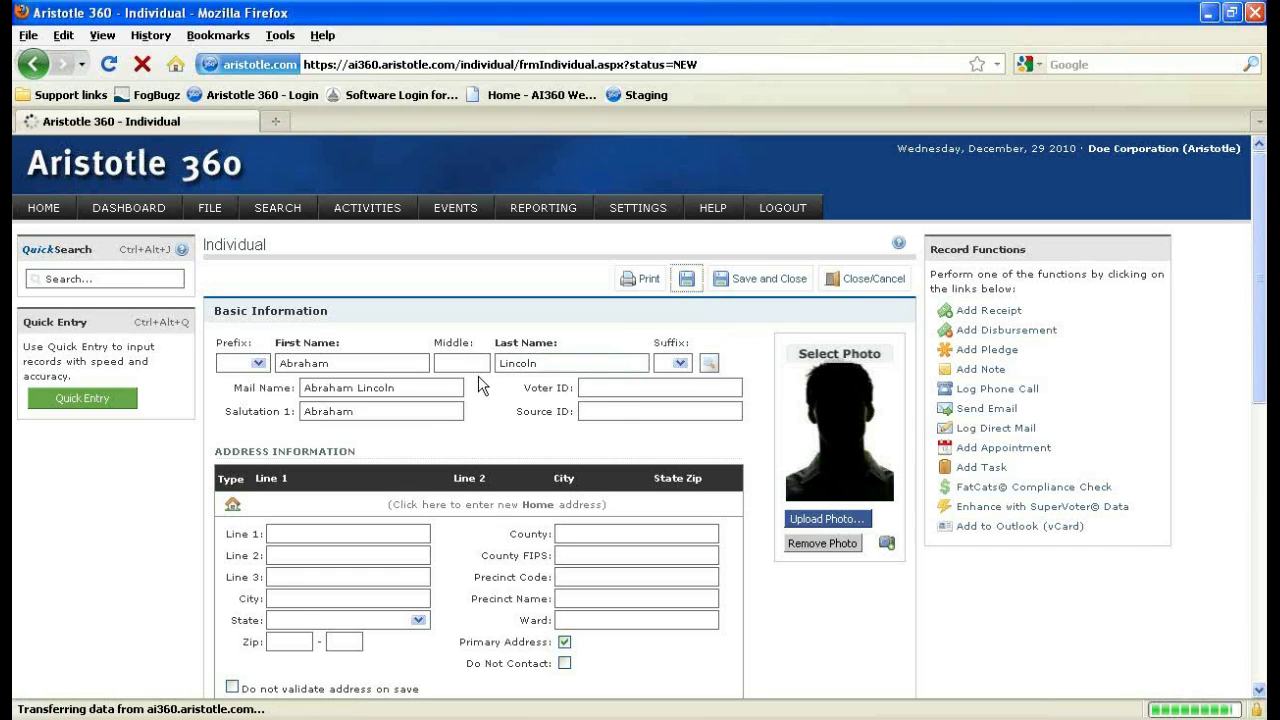
scroll(481, 385, down, 2)
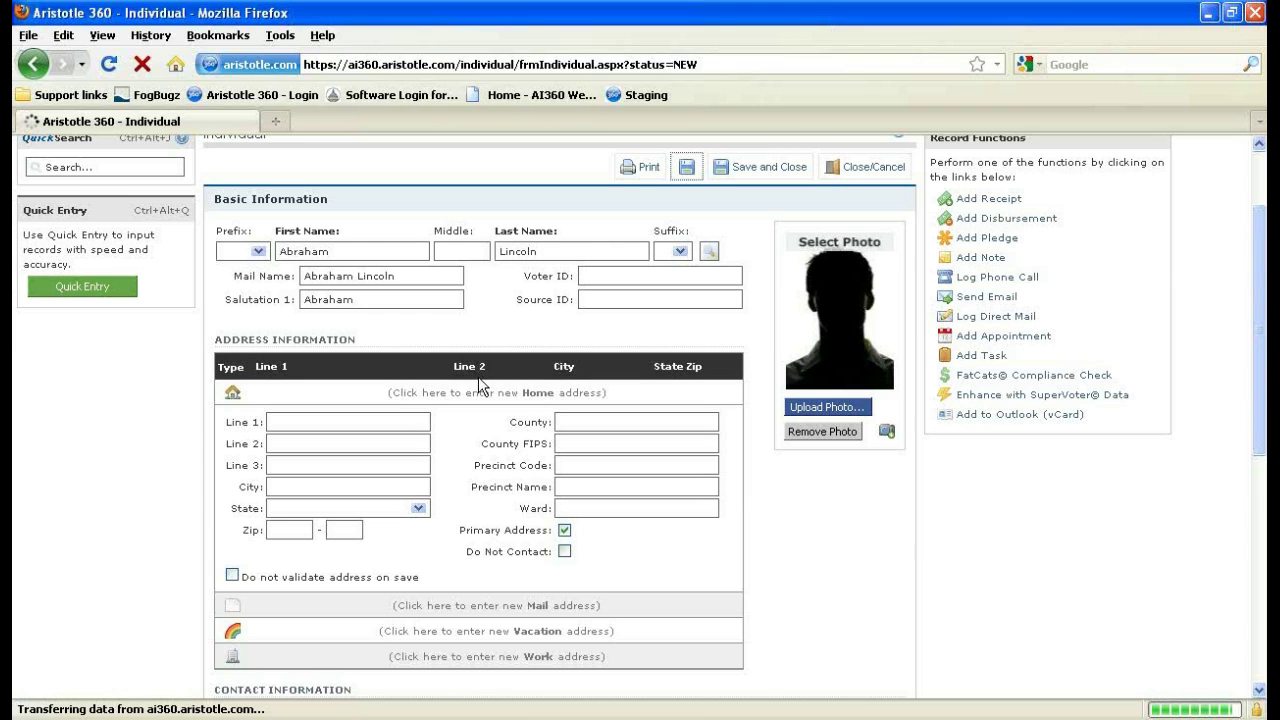
scroll(481, 386, down, 2)
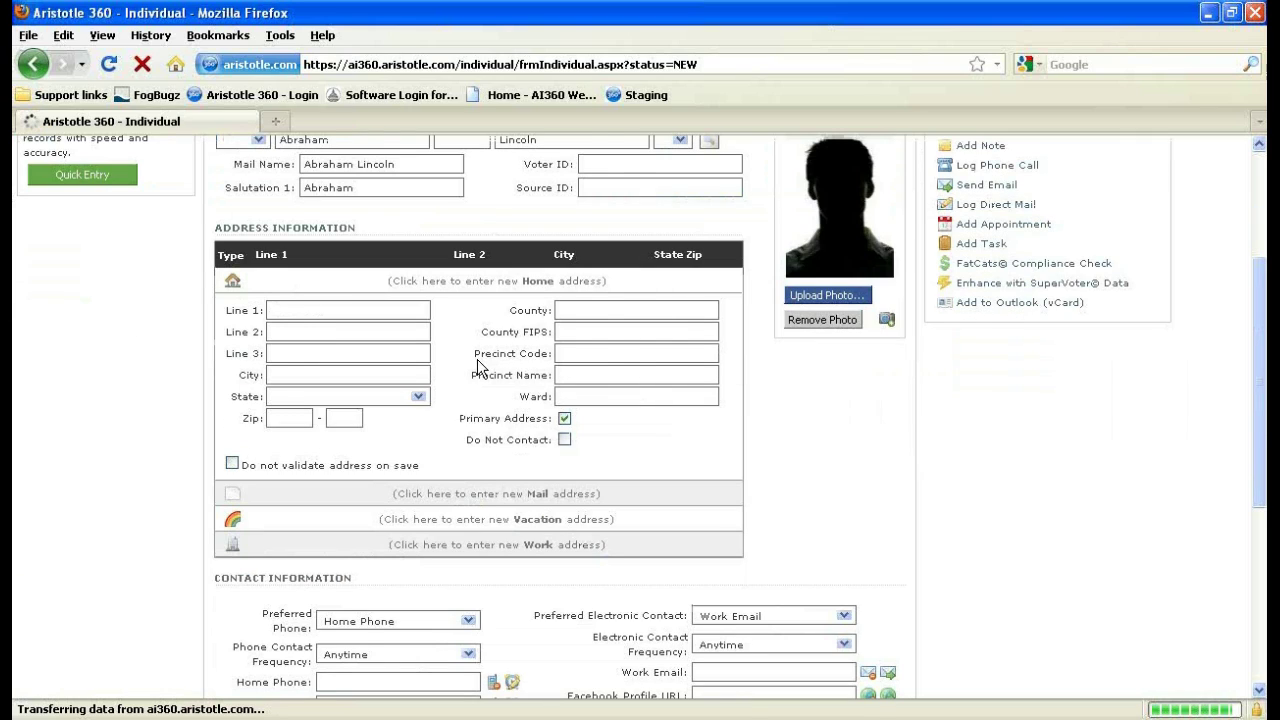
scroll(480, 367, down, 7)
scroll(387, 520, up, 2)
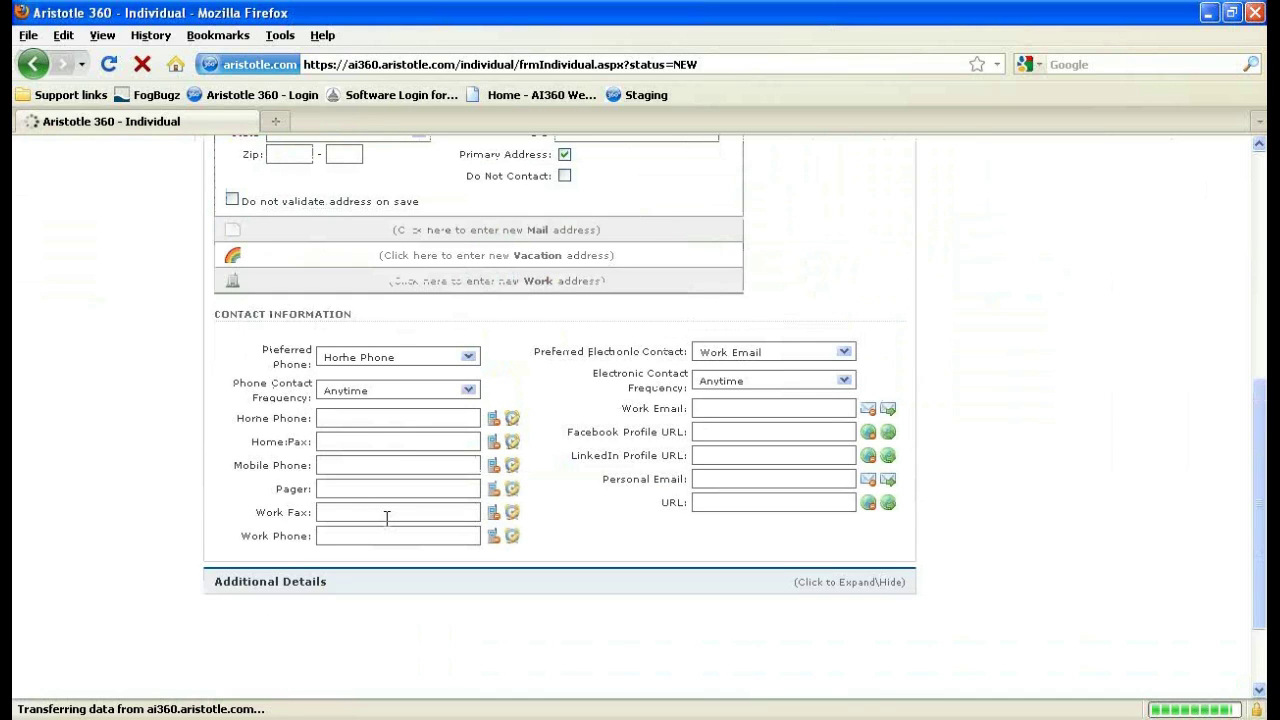
scroll(387, 518, up, 9)
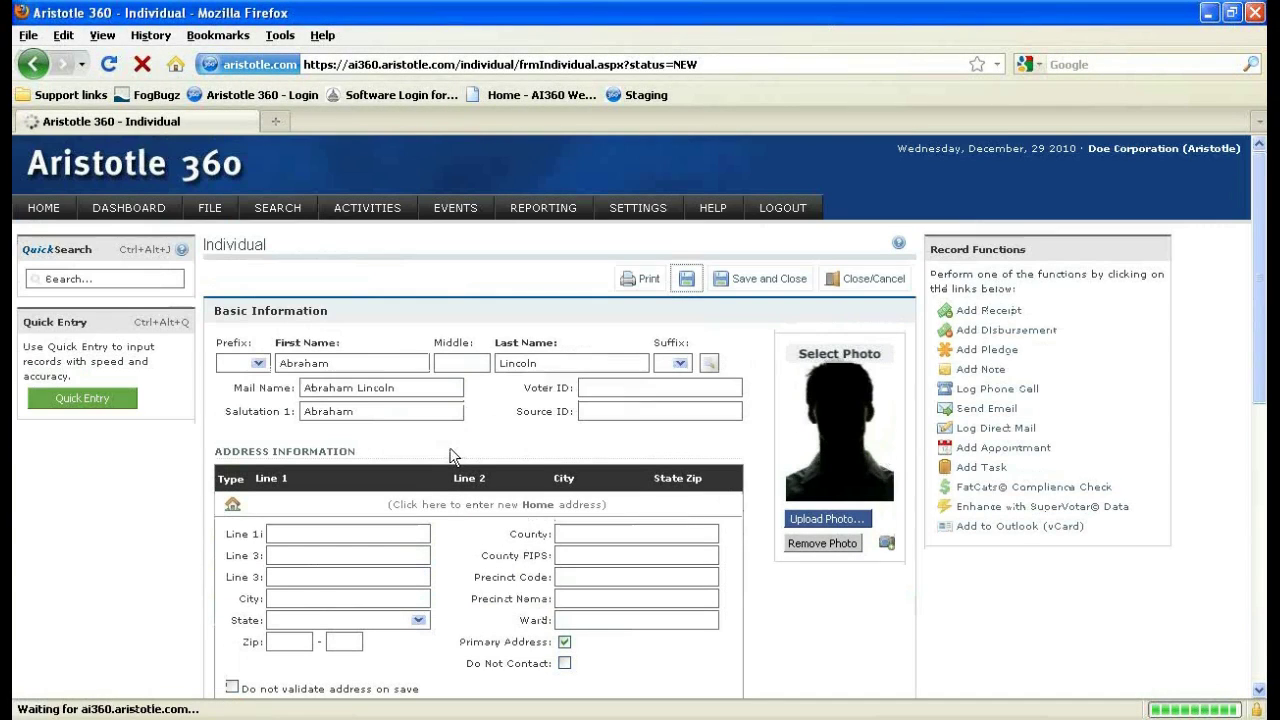
click(686, 282)
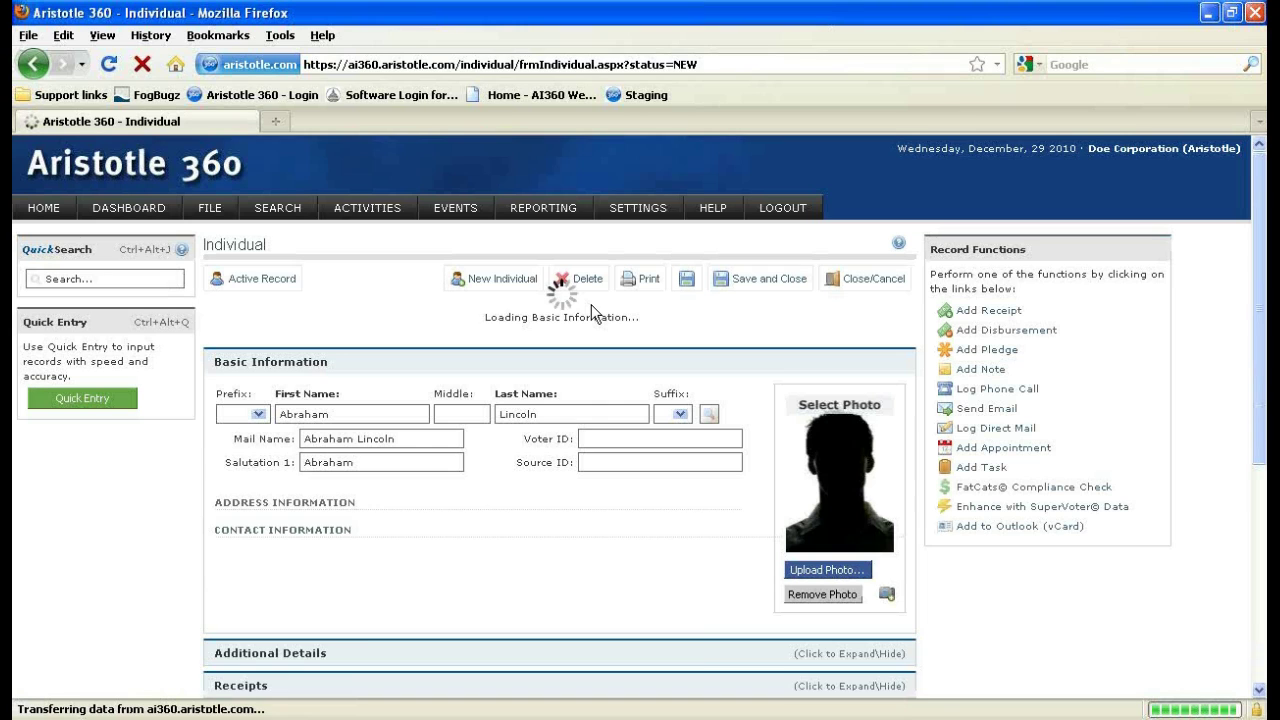
scroll(591, 304, down, 2)
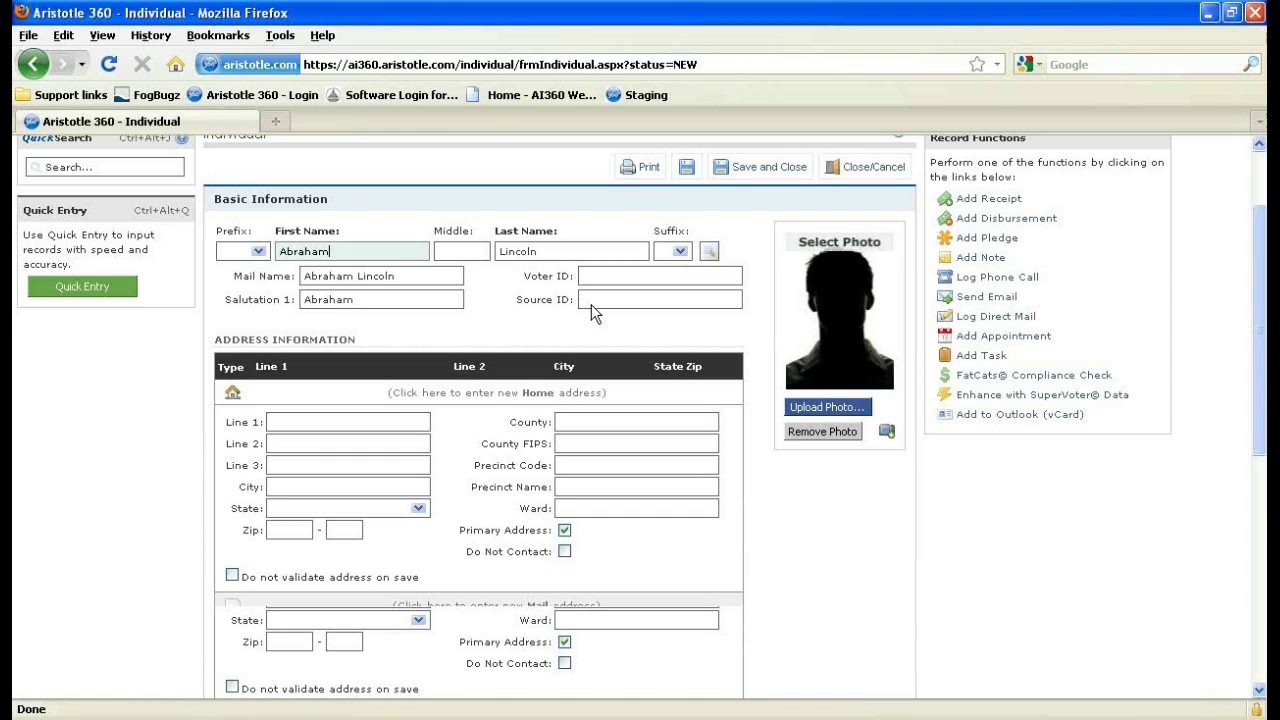
scroll(591, 304, up, 2)
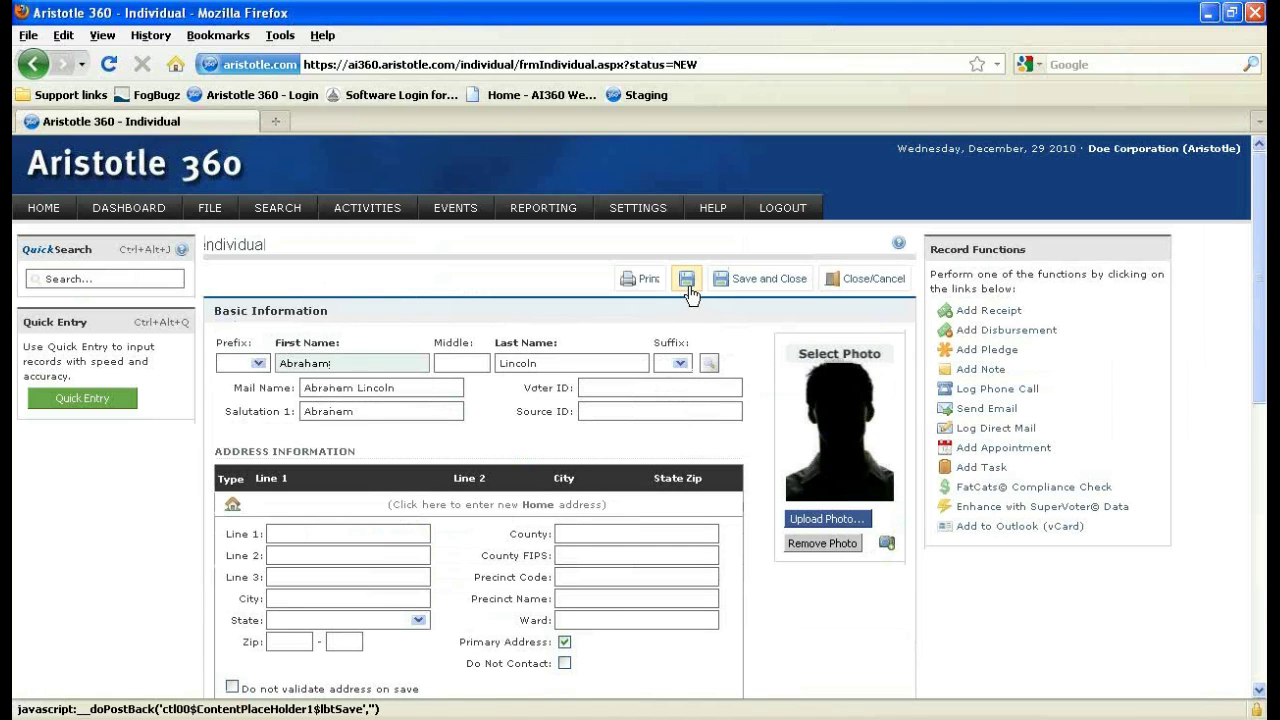
Save the individual as a new record.
click(688, 281)
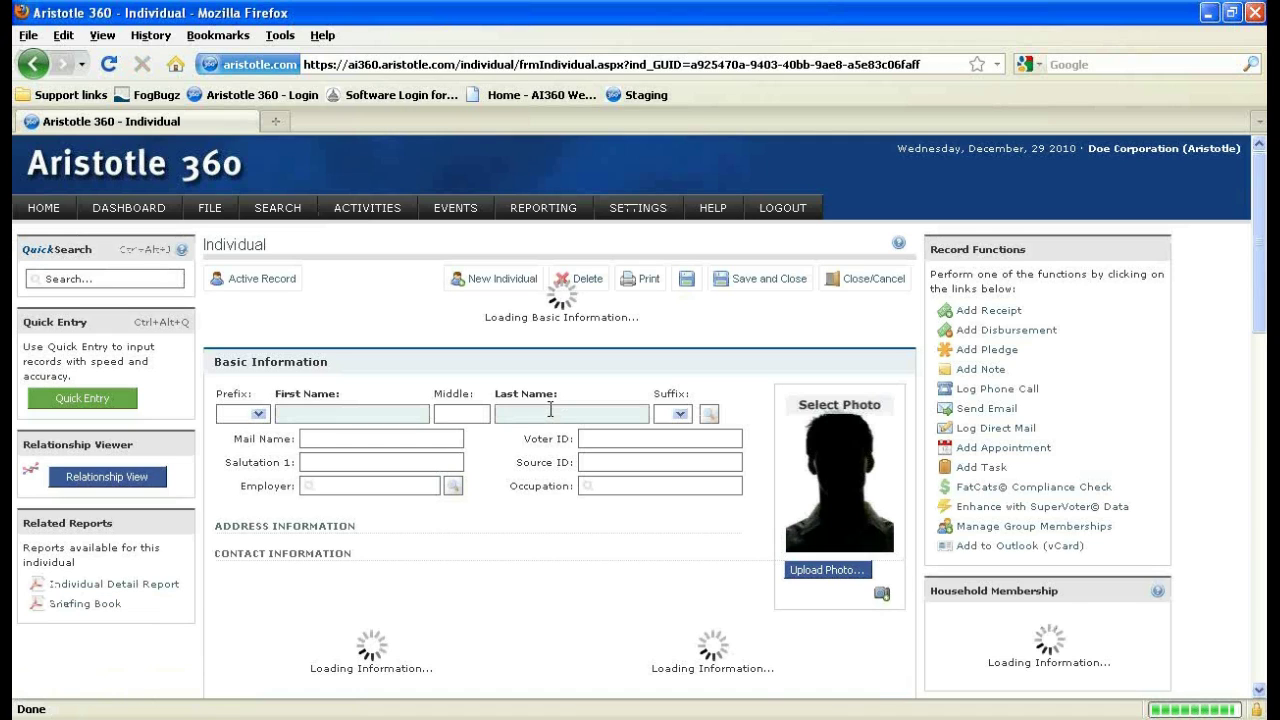
scroll(550, 409, down, 2)
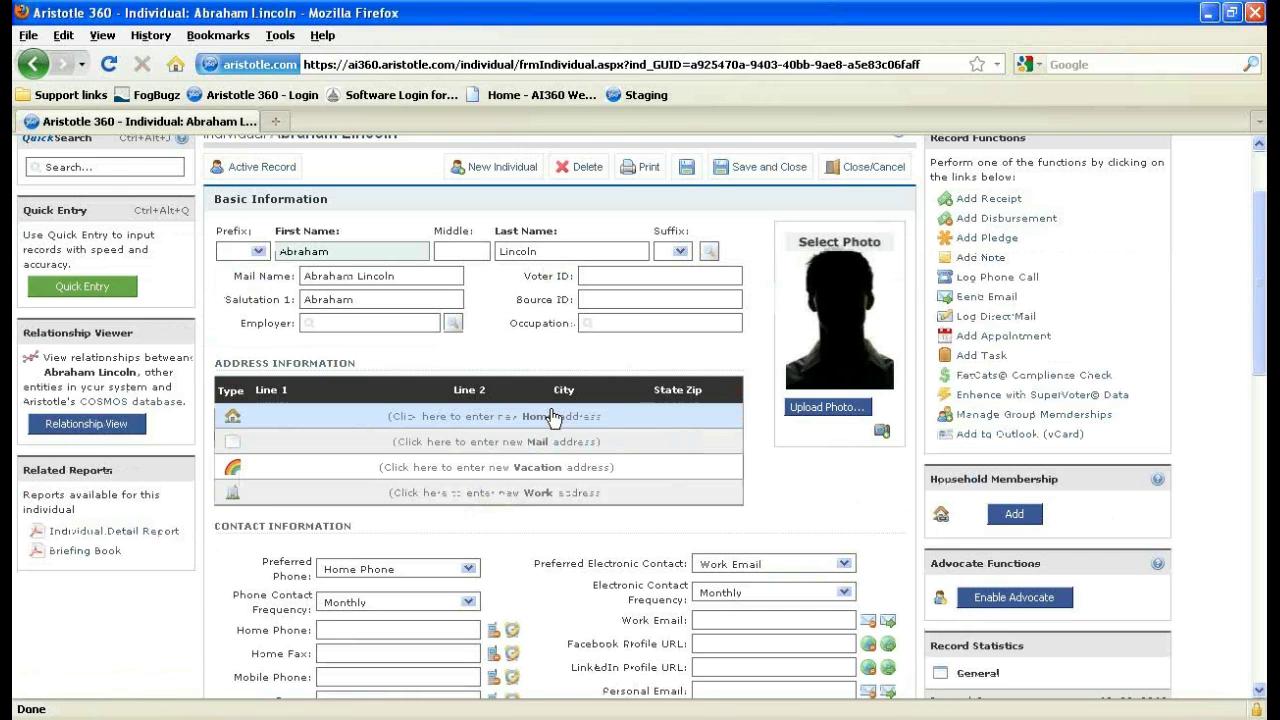
scroll(550, 416, down, 4)
scroll(272, 398, down, 4)
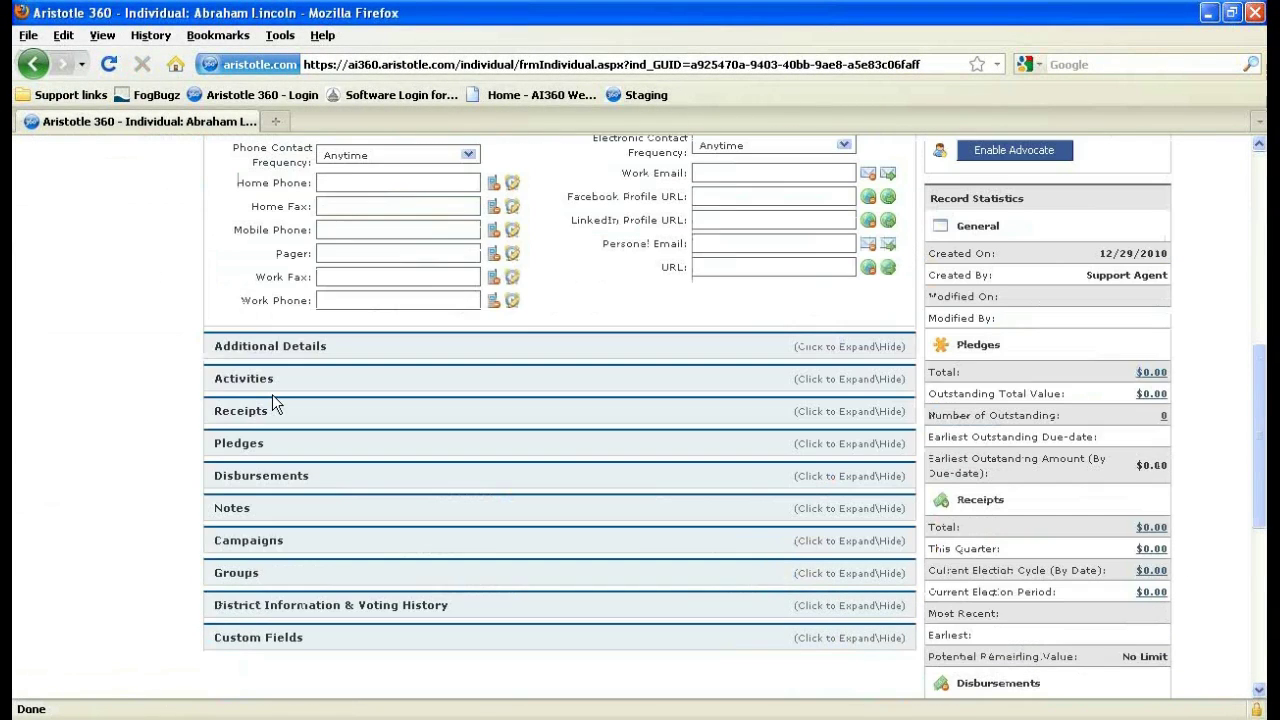
Expand the Activities, Receipts, Notes, Campaigns, Groups and District Information & Voting History sections to check them.
click(272, 394)
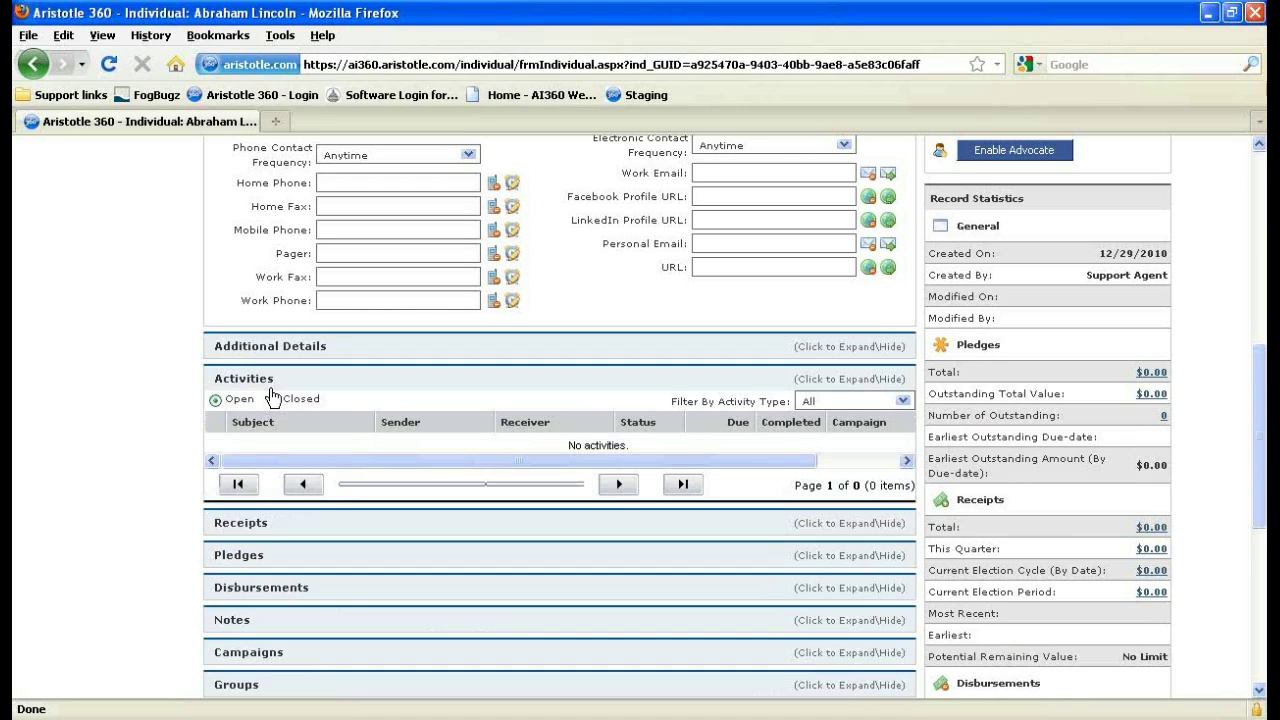
click(272, 394)
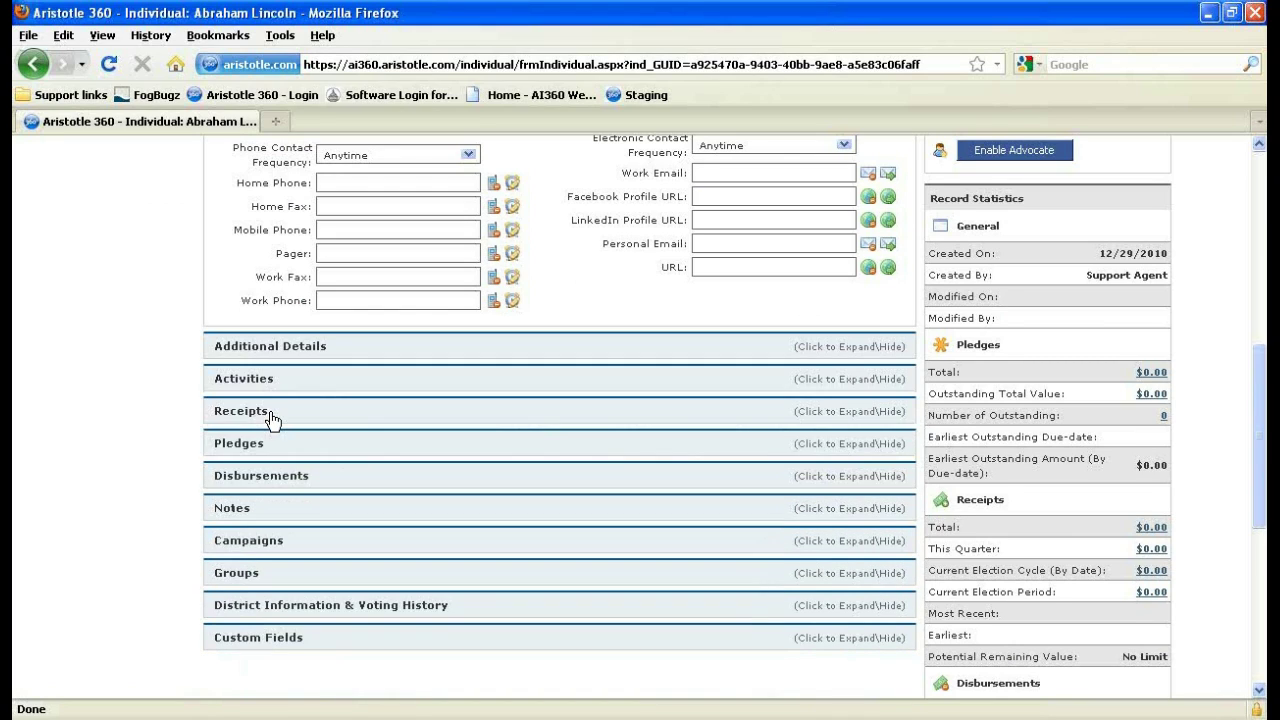
click(271, 414)
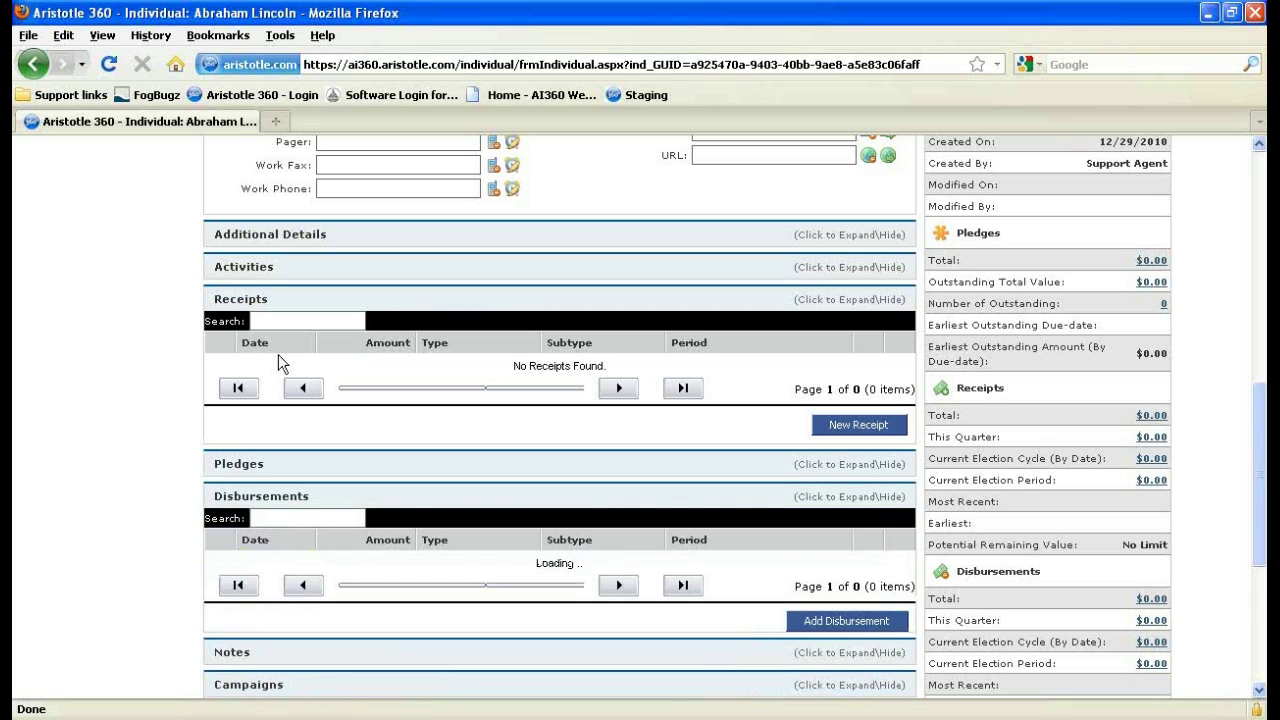
click(280, 306)
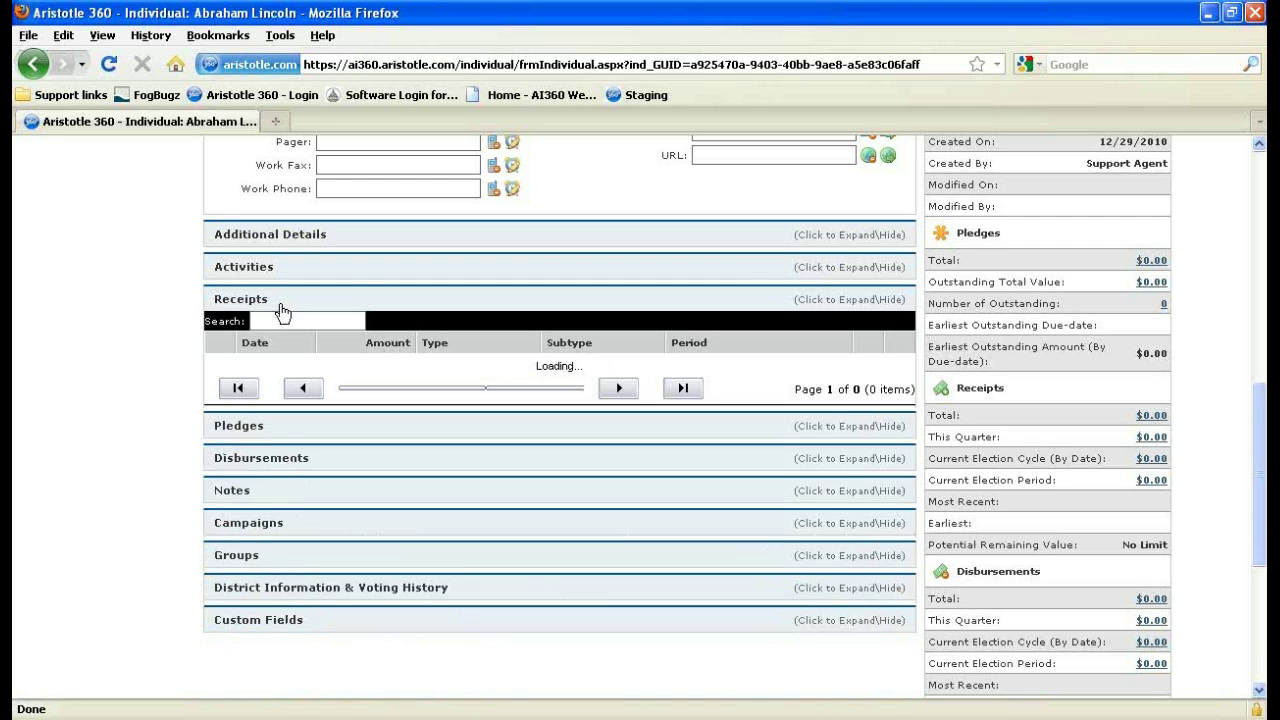
click(280, 397)
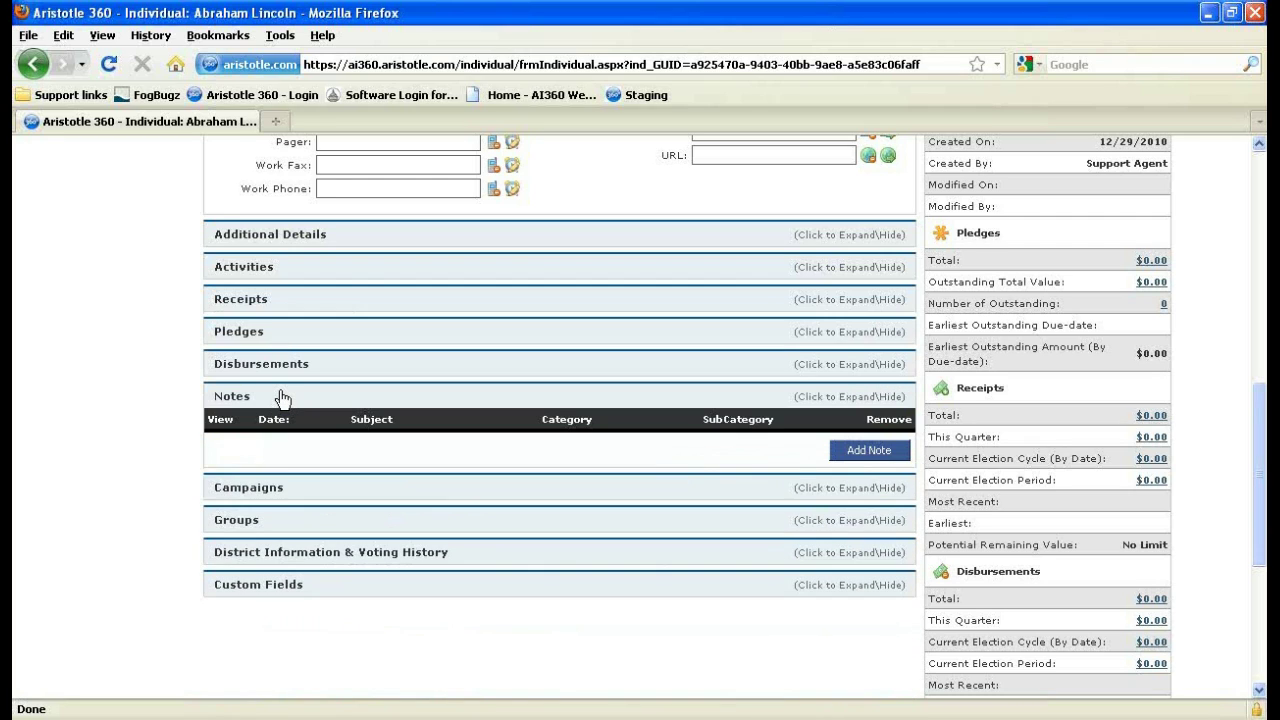
click(258, 490)
scroll(258, 492, down, 2)
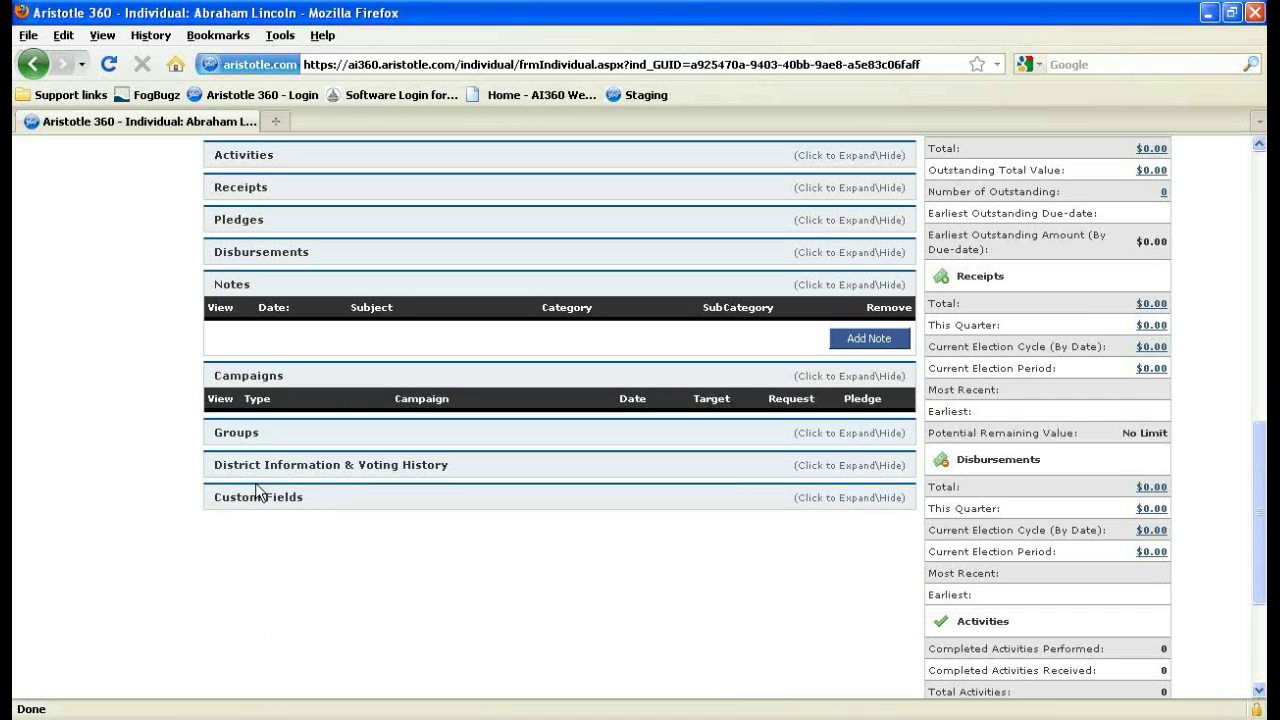
click(238, 433)
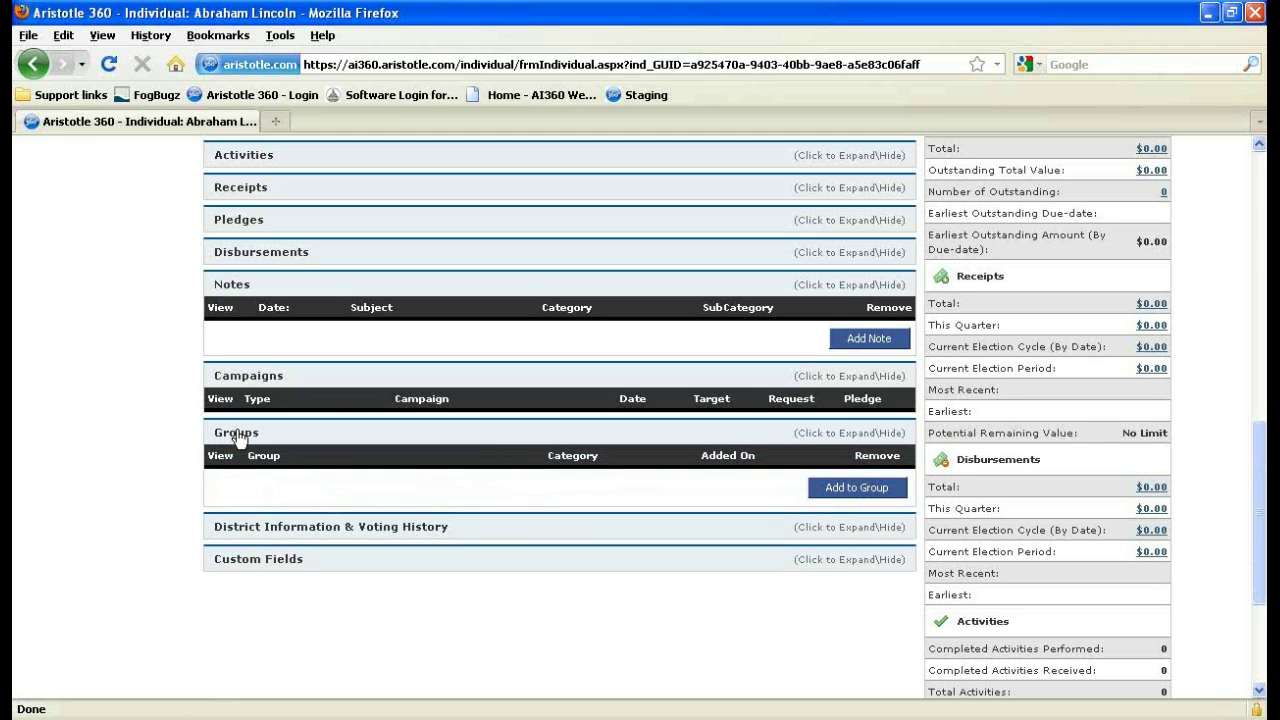
scroll(238, 437, down, 2)
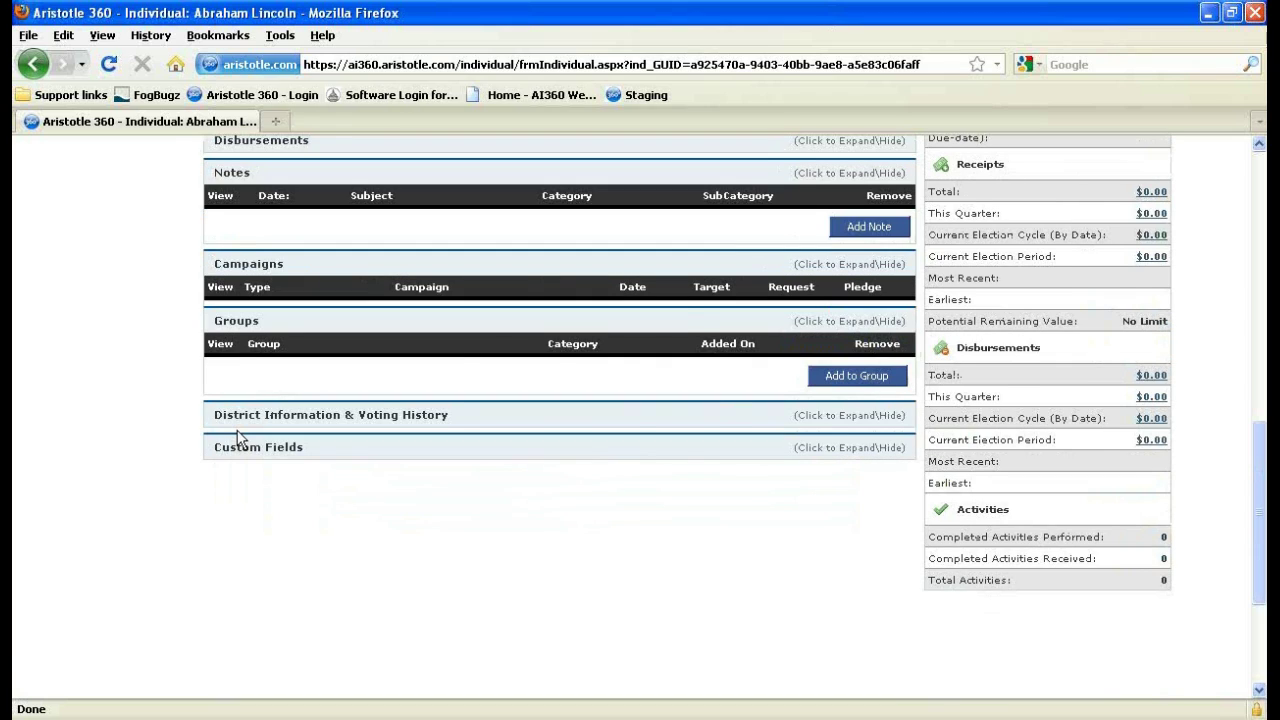
click(239, 425)
Return to the top of the record and bring up the photo upload window.
scroll(279, 385, down, 2)
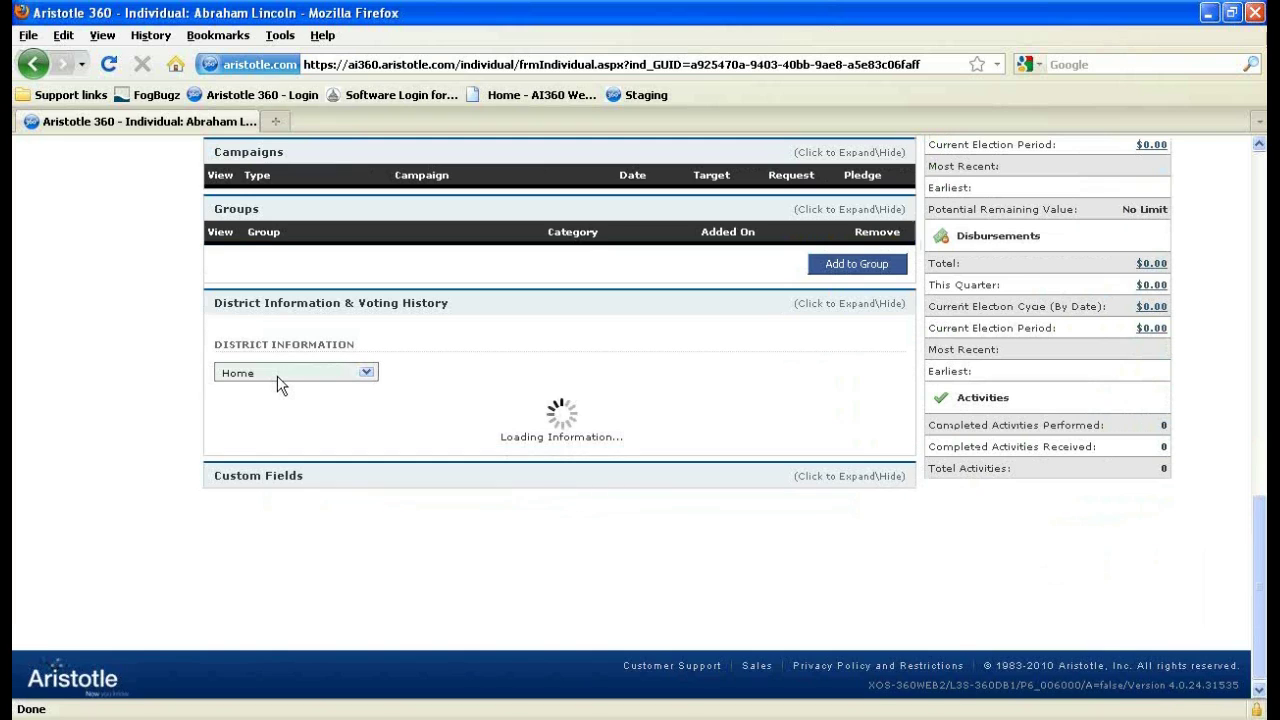
scroll(197, 484, up, 2)
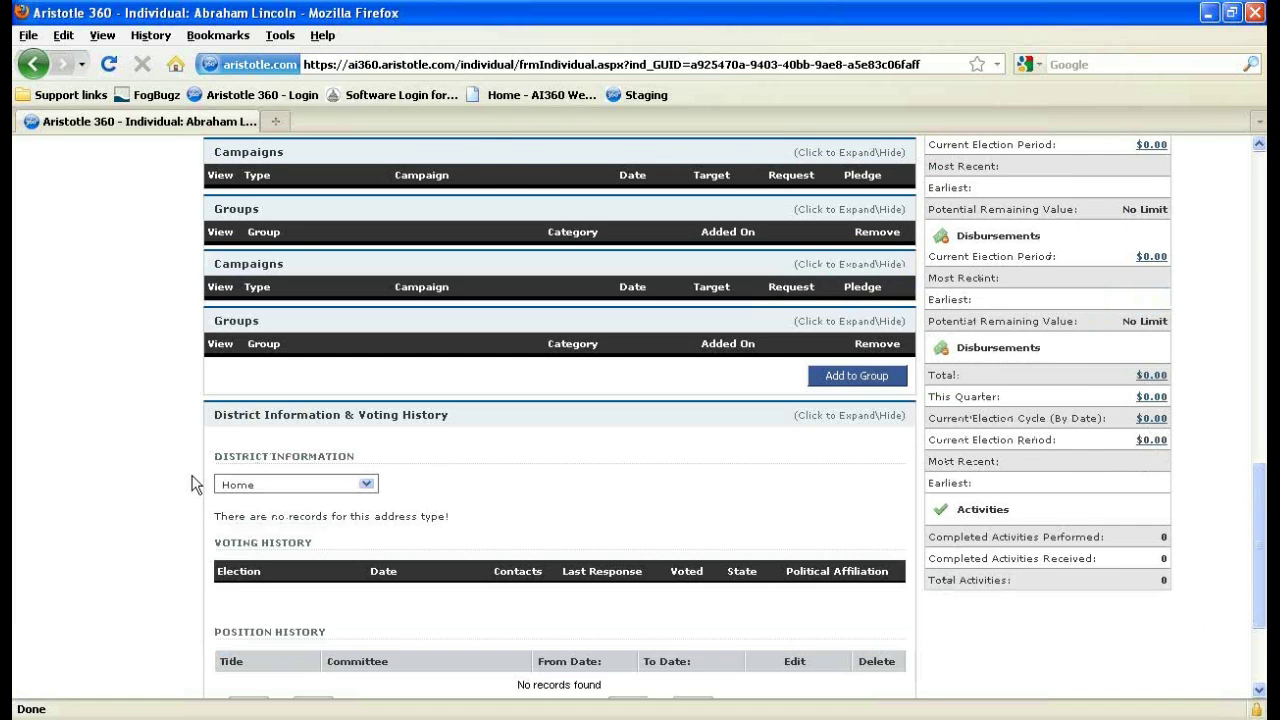
scroll(195, 484, up, 2)
scroll(195, 484, up, 6)
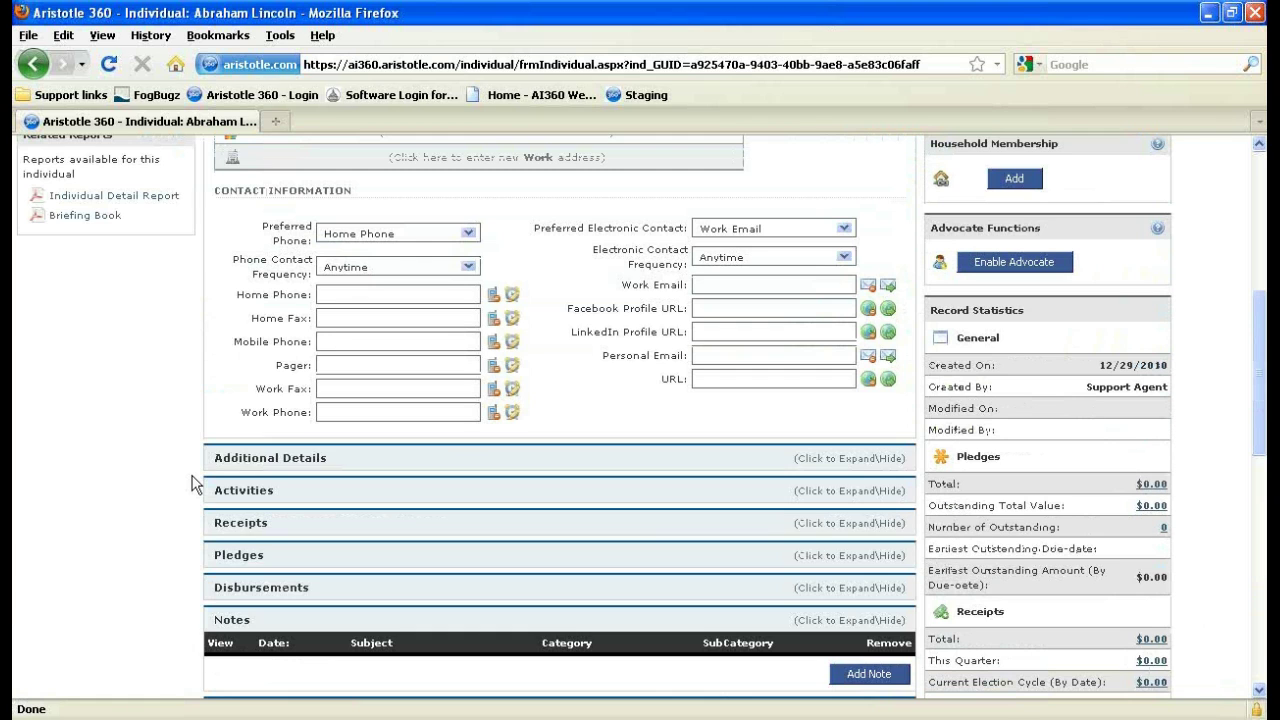
scroll(195, 484, up, 6)
click(788, 408)
Upload 225px-Abraham_Lincoln_portrait.jpg as the record's photo.
click(279, 102)
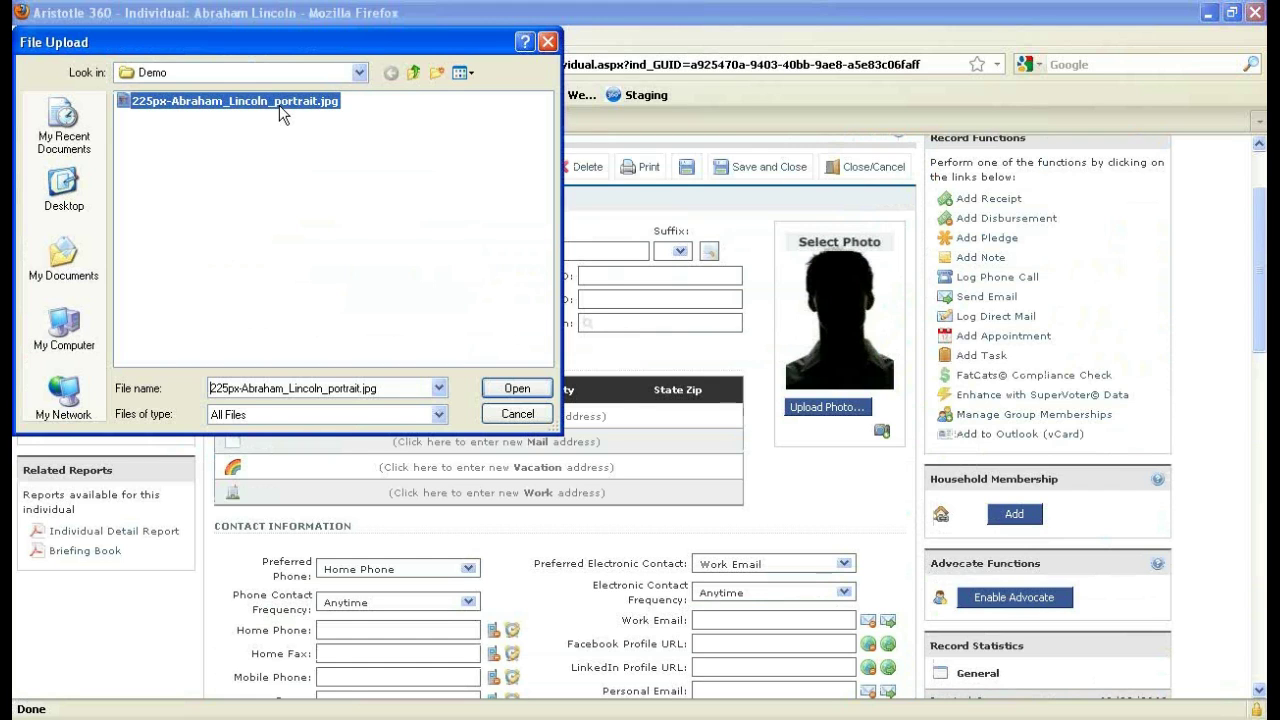
double_click(279, 105)
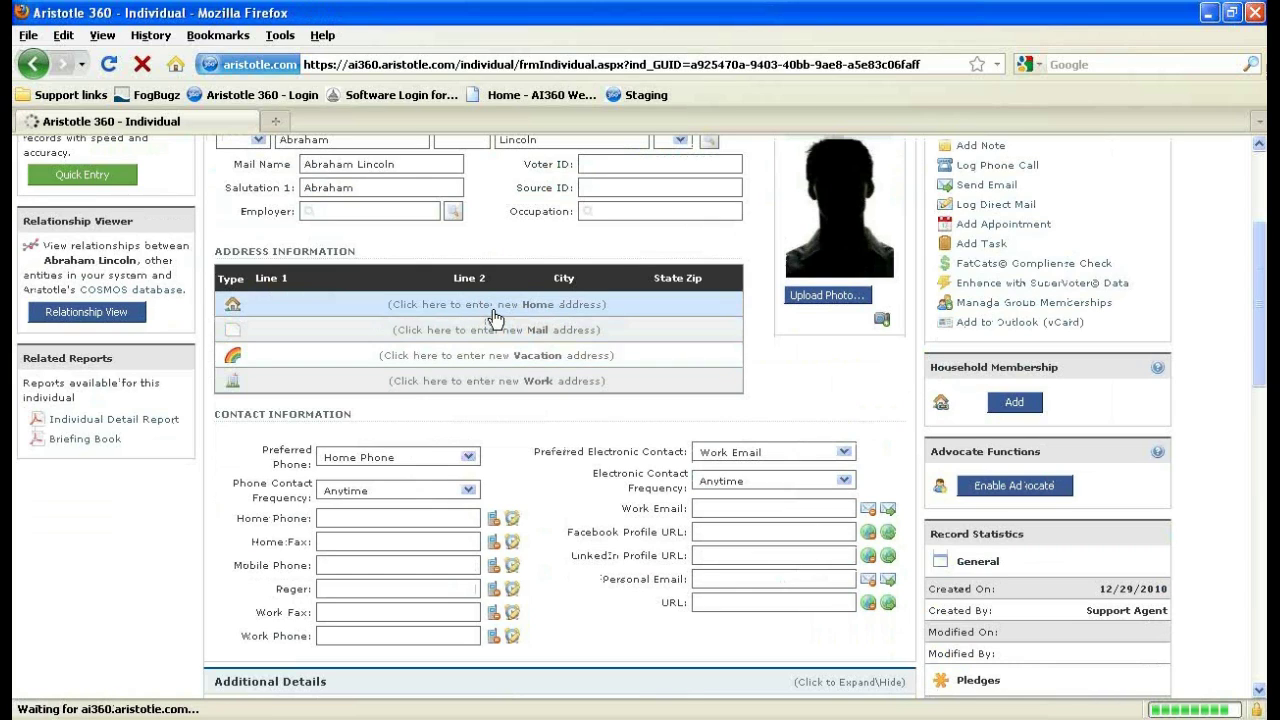
scroll(400, 400, down, 6)
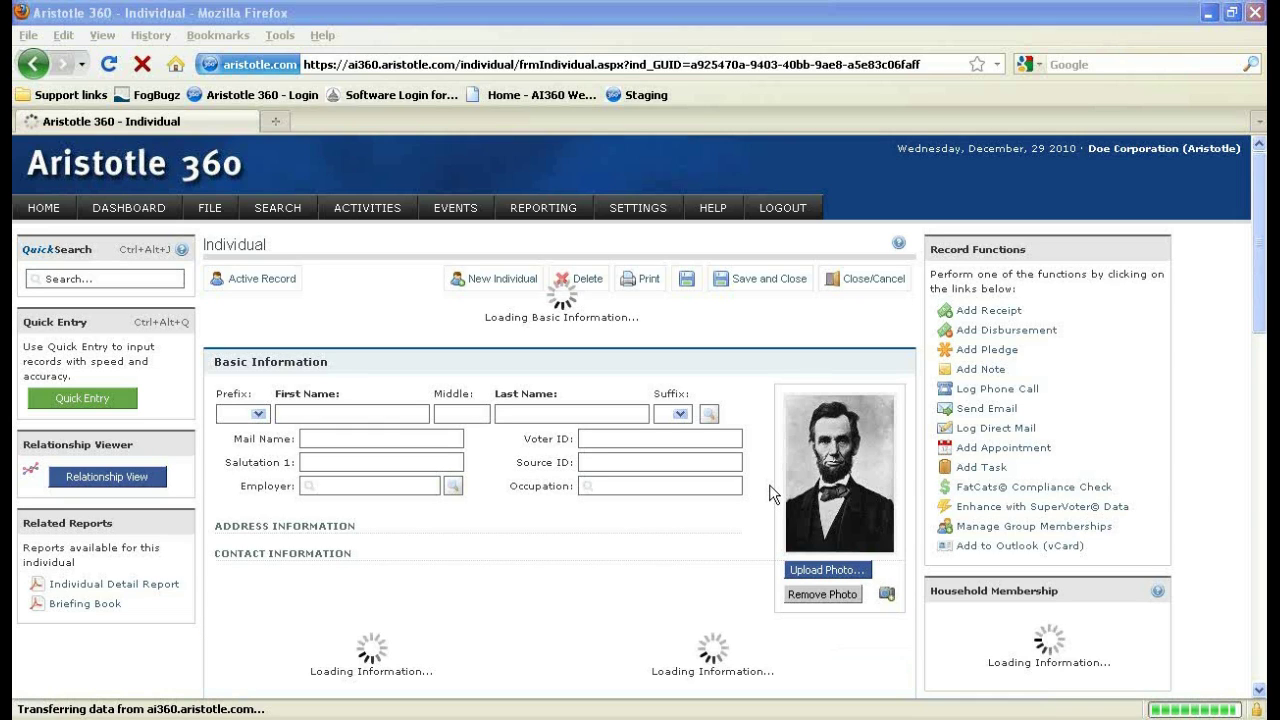
scroll(770, 492, down, 2)
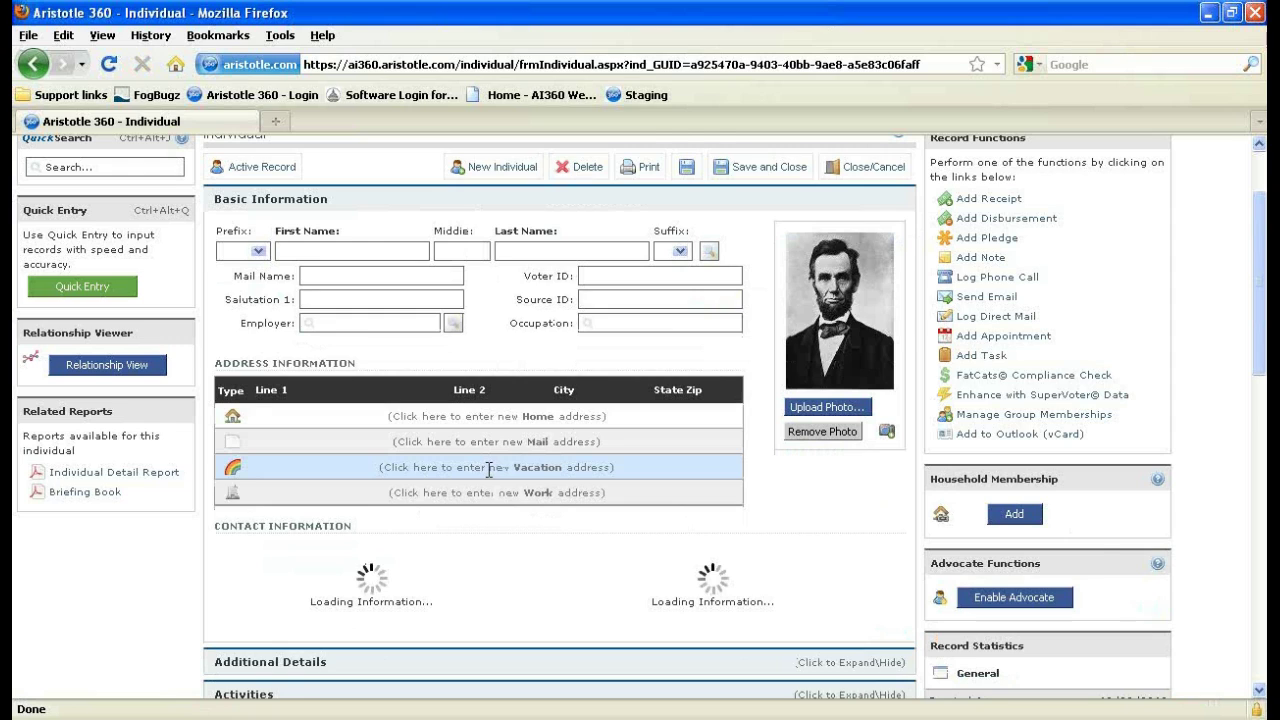
Expand Receipts and start a new receipt dated 12/29/2010 with Transfer account.
scroll(423, 470, down, 5)
click(315, 535)
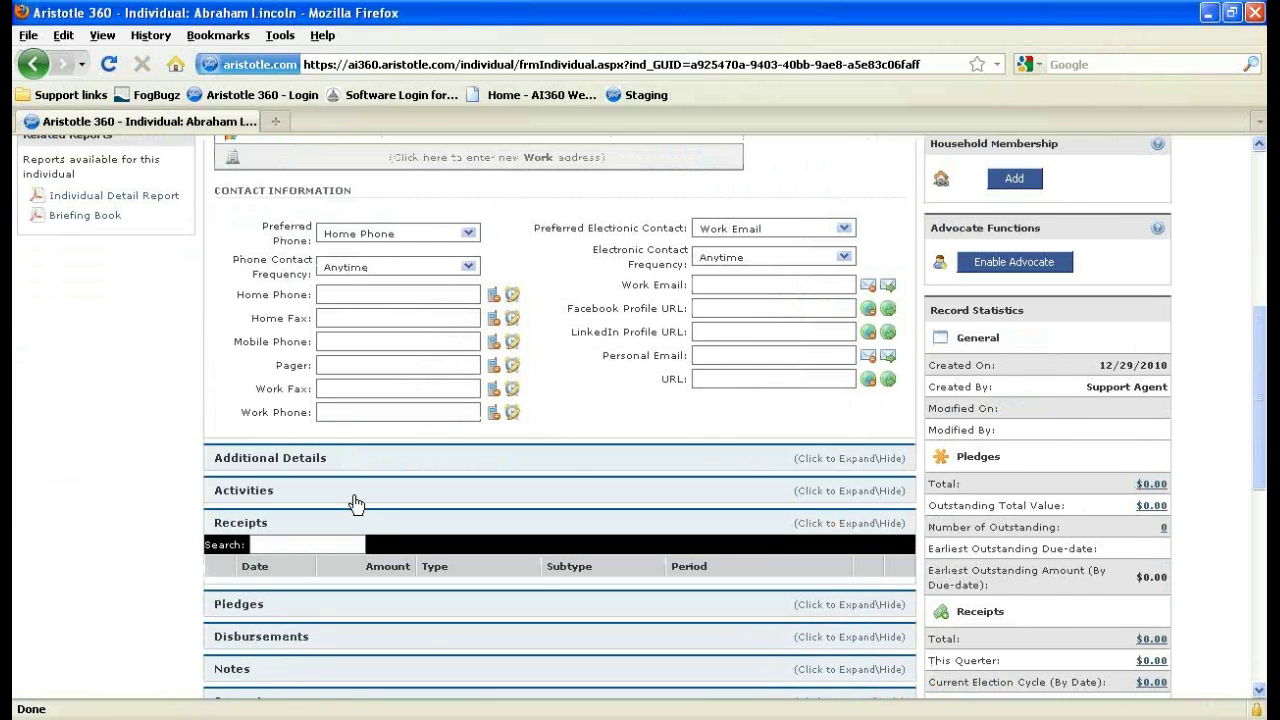
scroll(357, 503, down, 2)
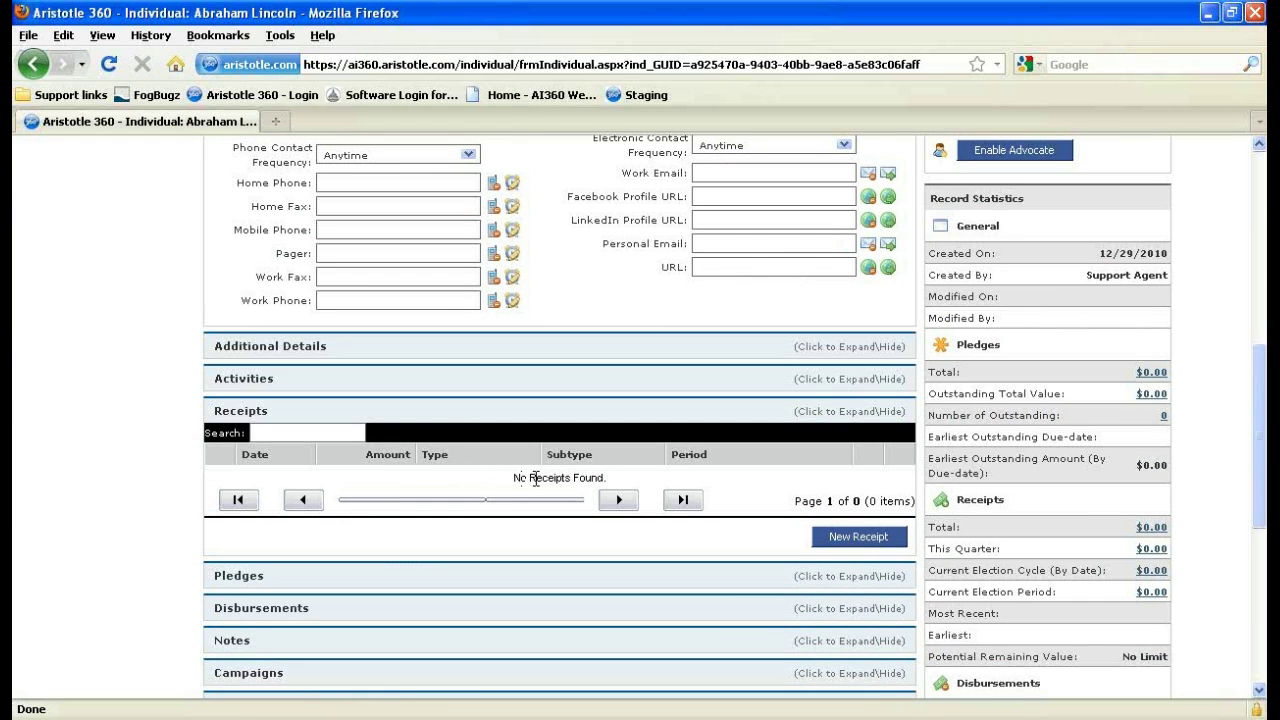
click(830, 543)
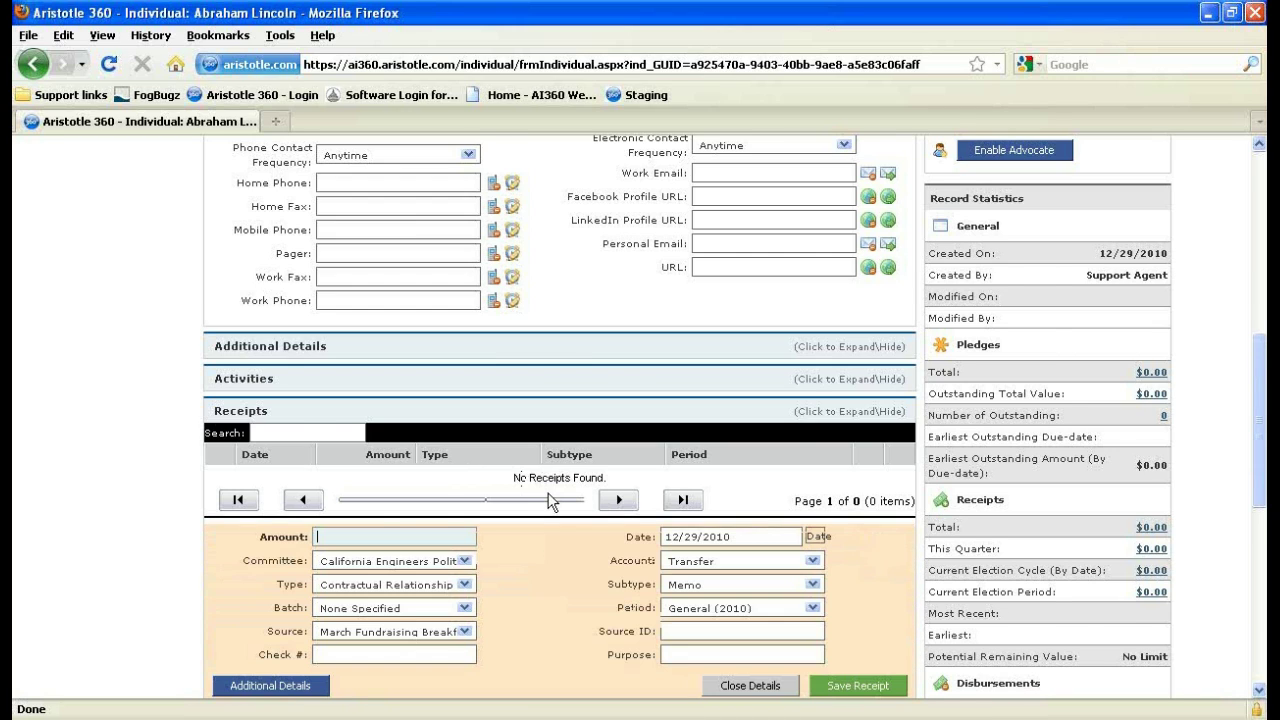
scroll(552, 500, down, 3)
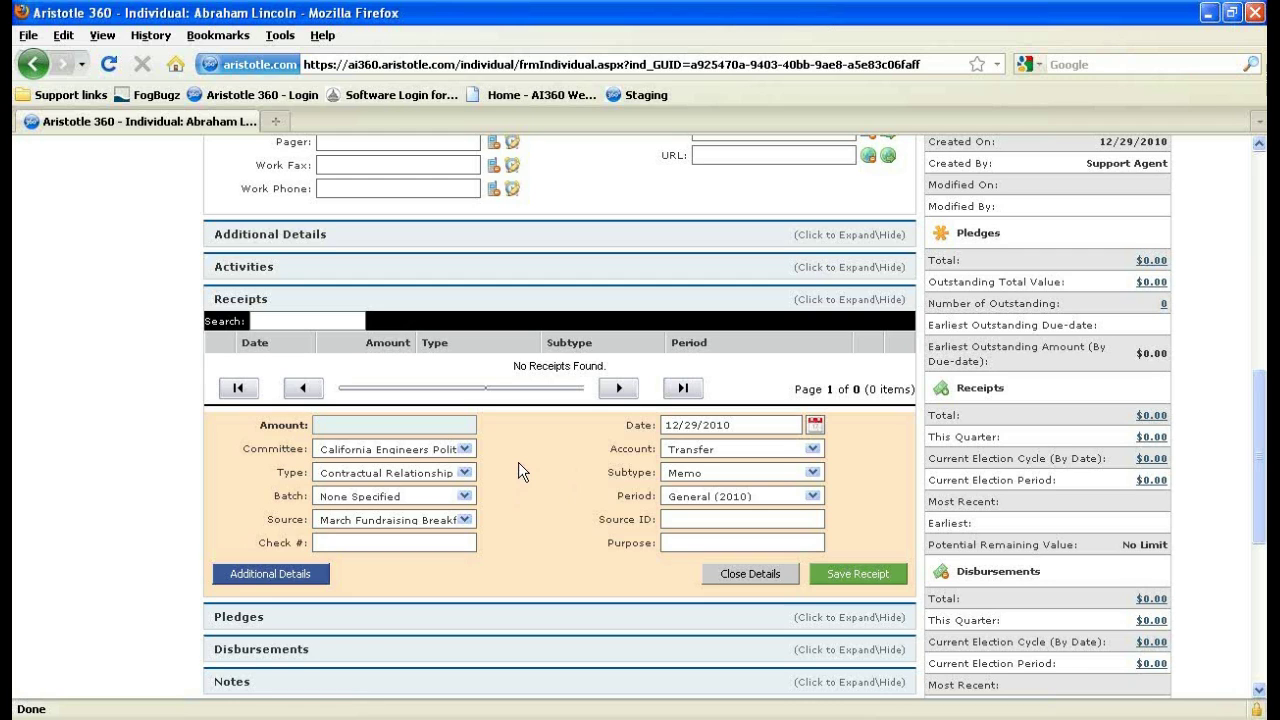
scroll(534, 464, down, 2)
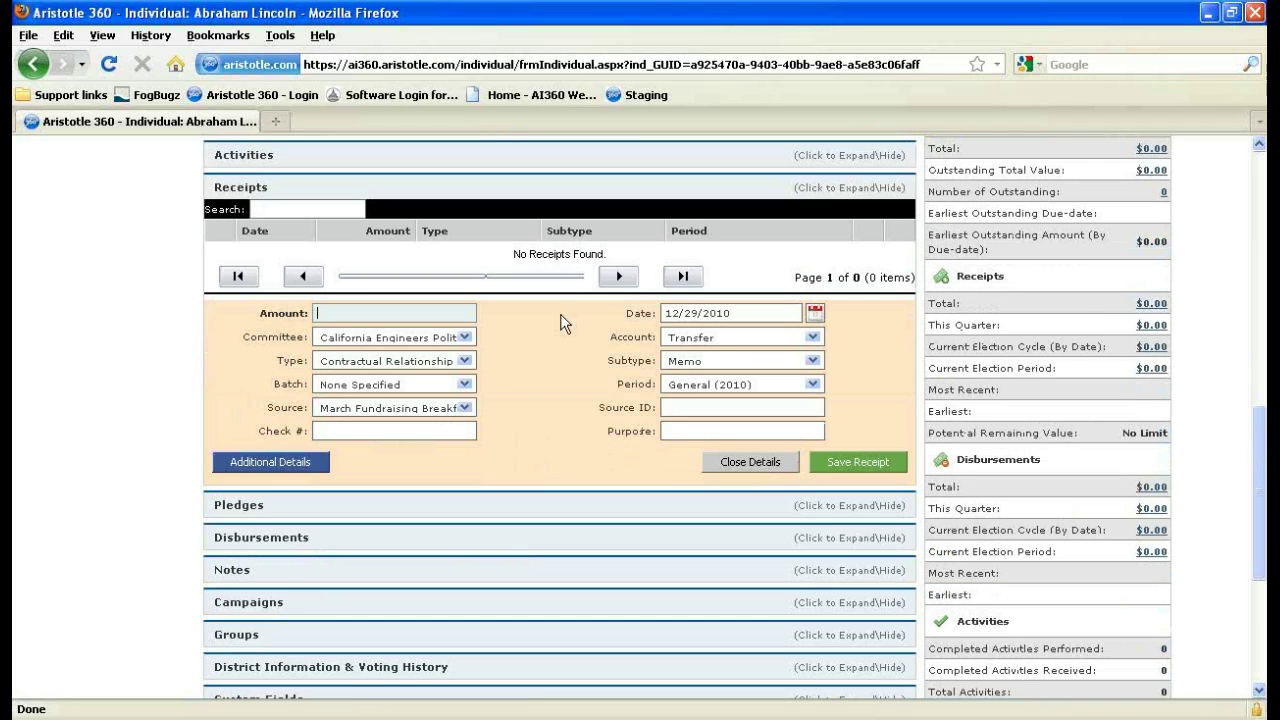
Enter an amount of 100 in the full receipt details form and save the receipt.
click(287, 466)
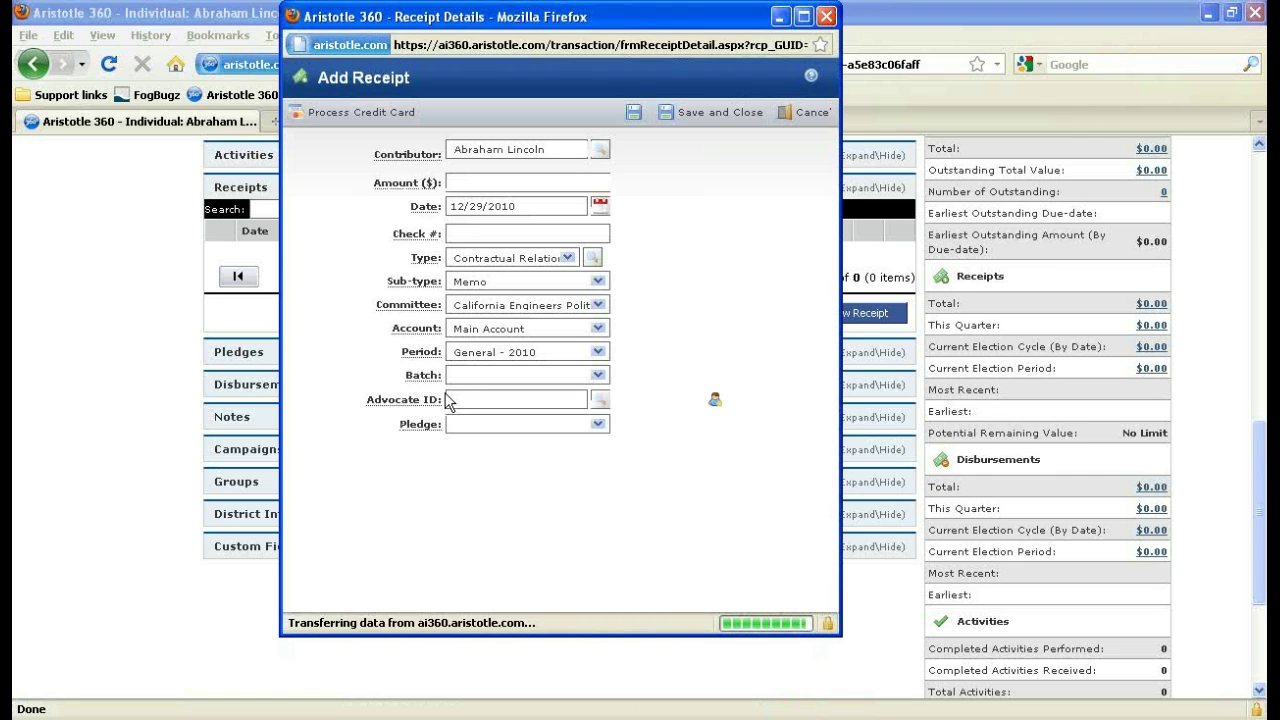
click(513, 183)
text(100)
key(Tab)
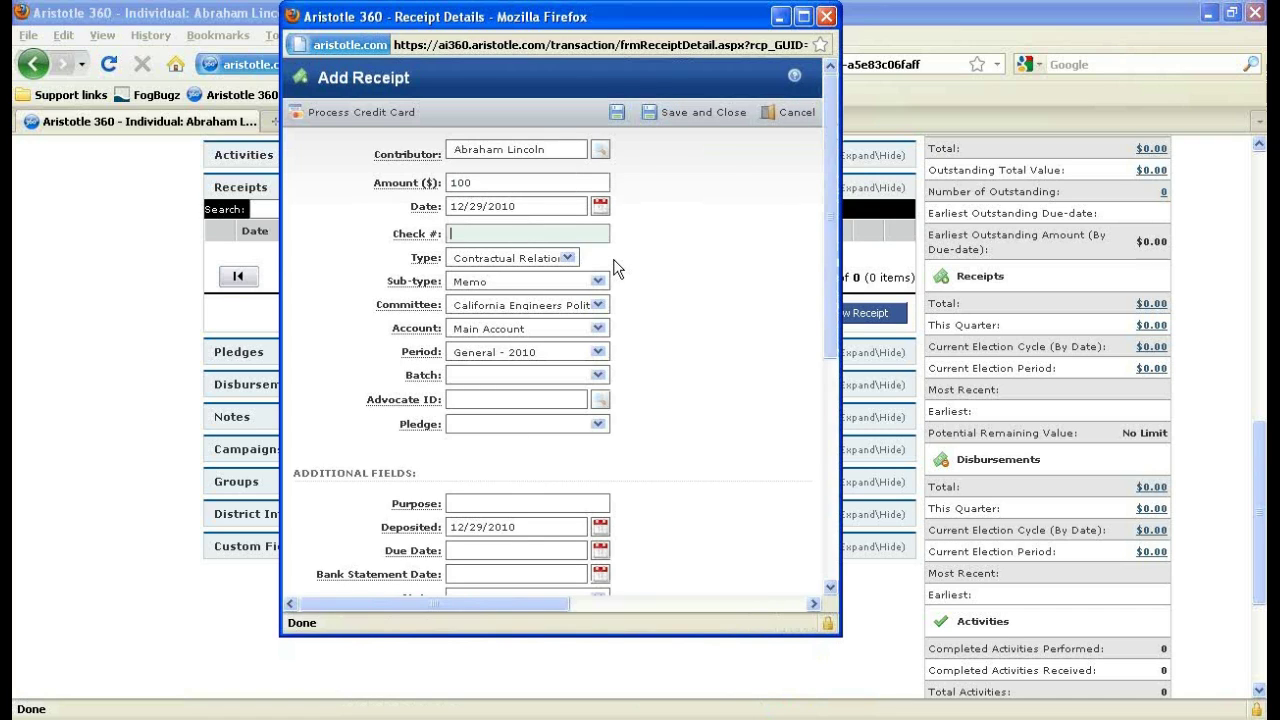
scroll(617, 268, down, 2)
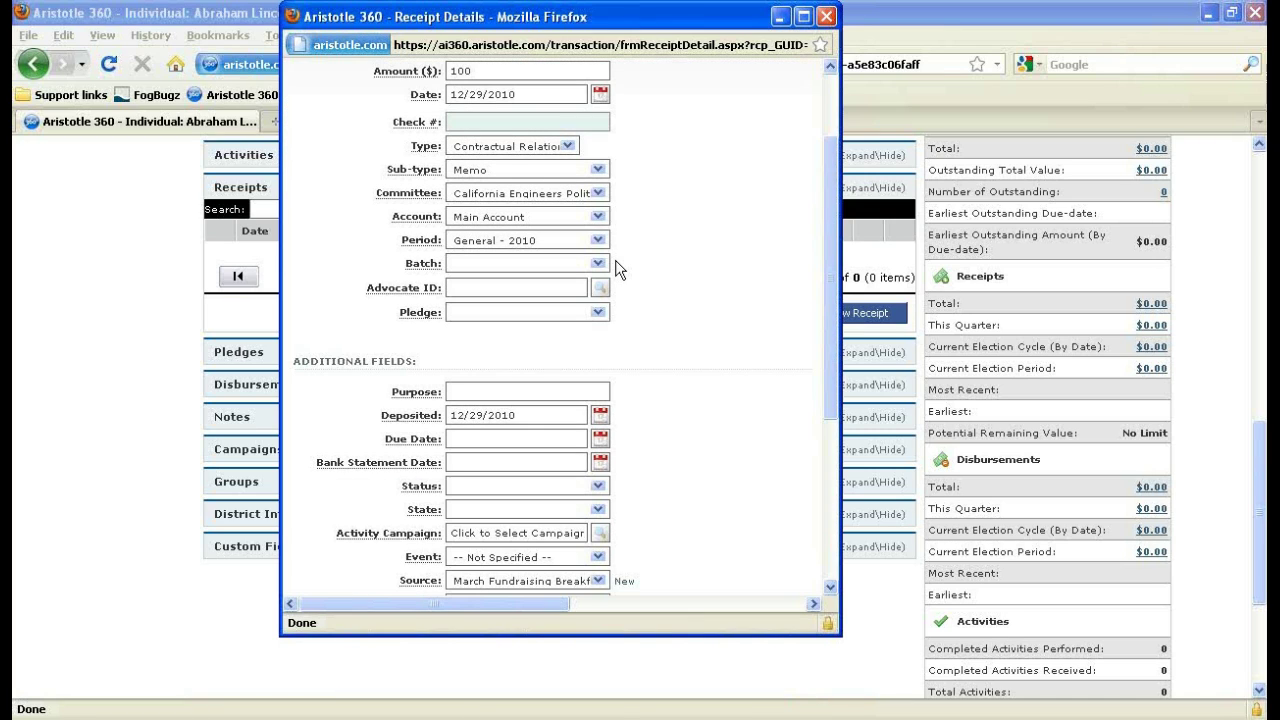
scroll(617, 268, down, 5)
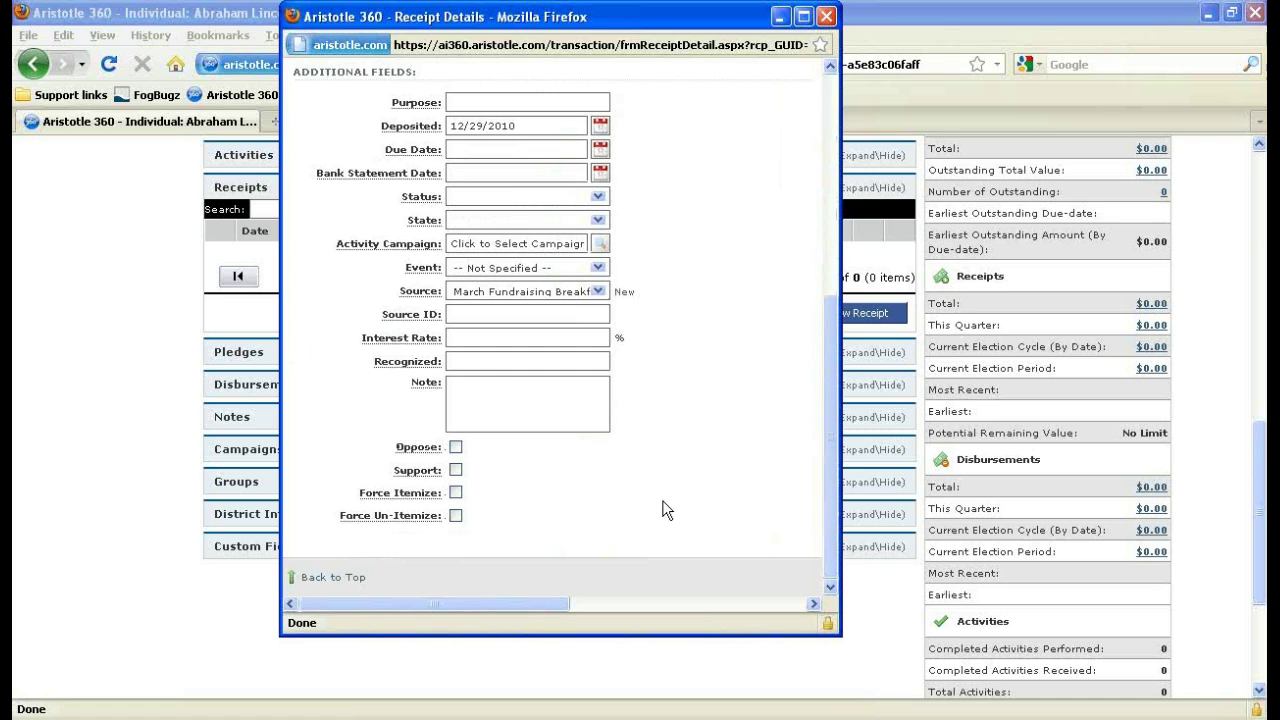
scroll(616, 510, up, 2)
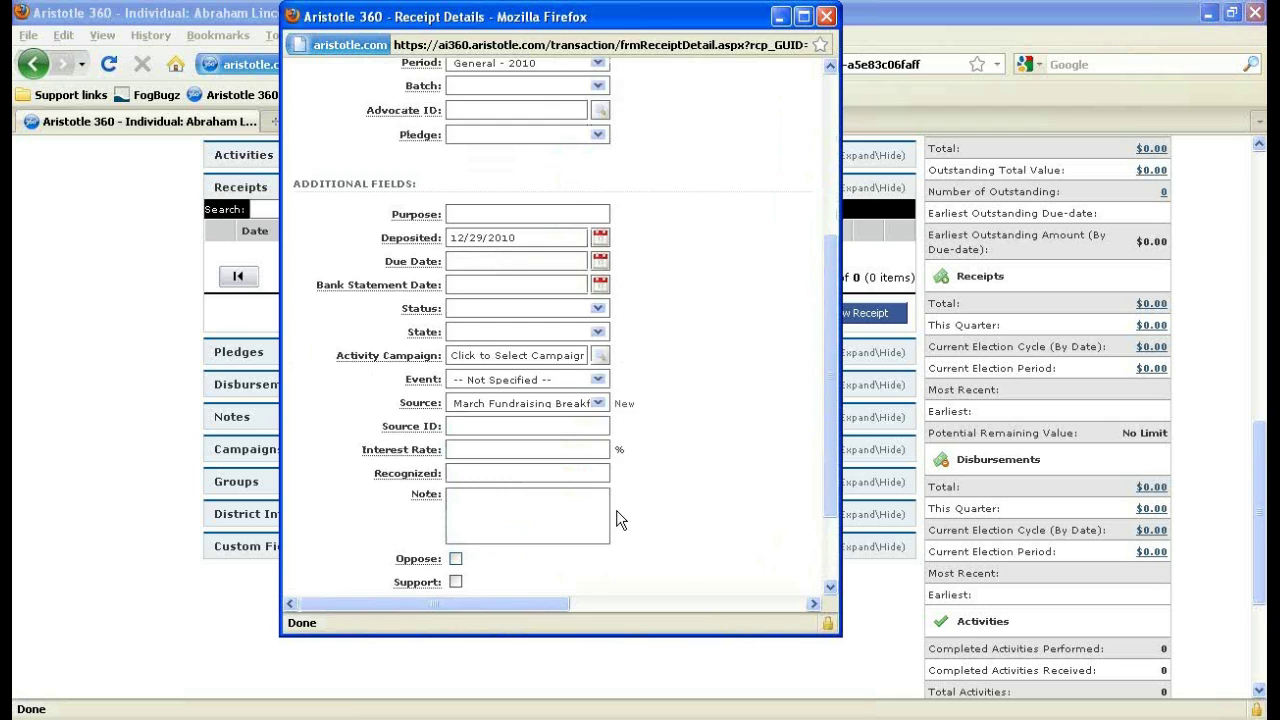
scroll(616, 510, up, 5)
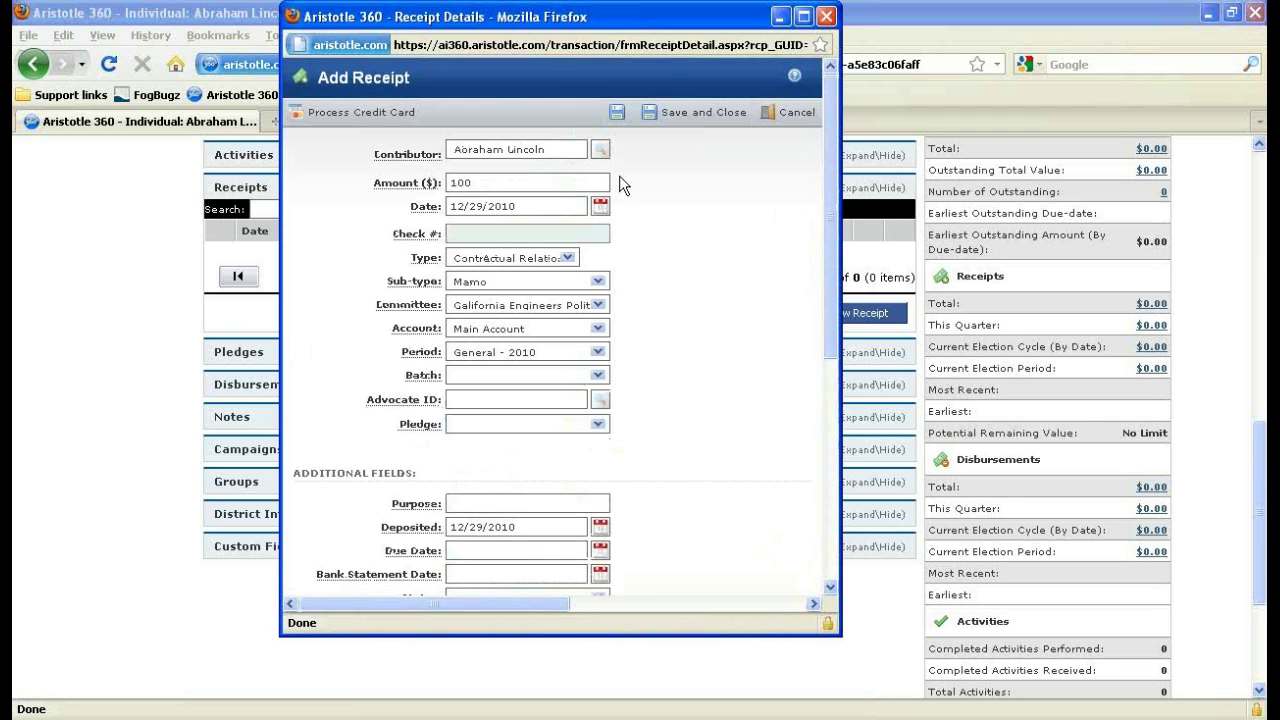
click(618, 113)
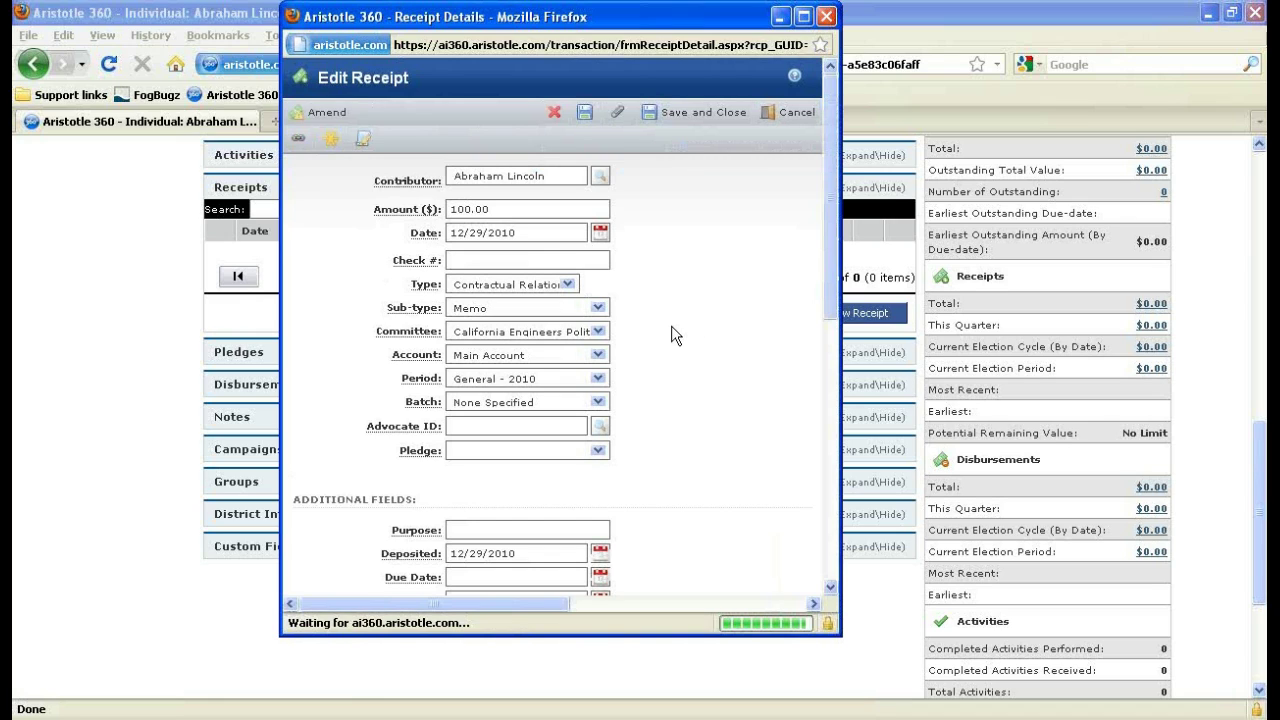
Check the receipt's amendment history, close the receipt window, and cancel the extra blank receipt.
scroll(600, 400, down, 10)
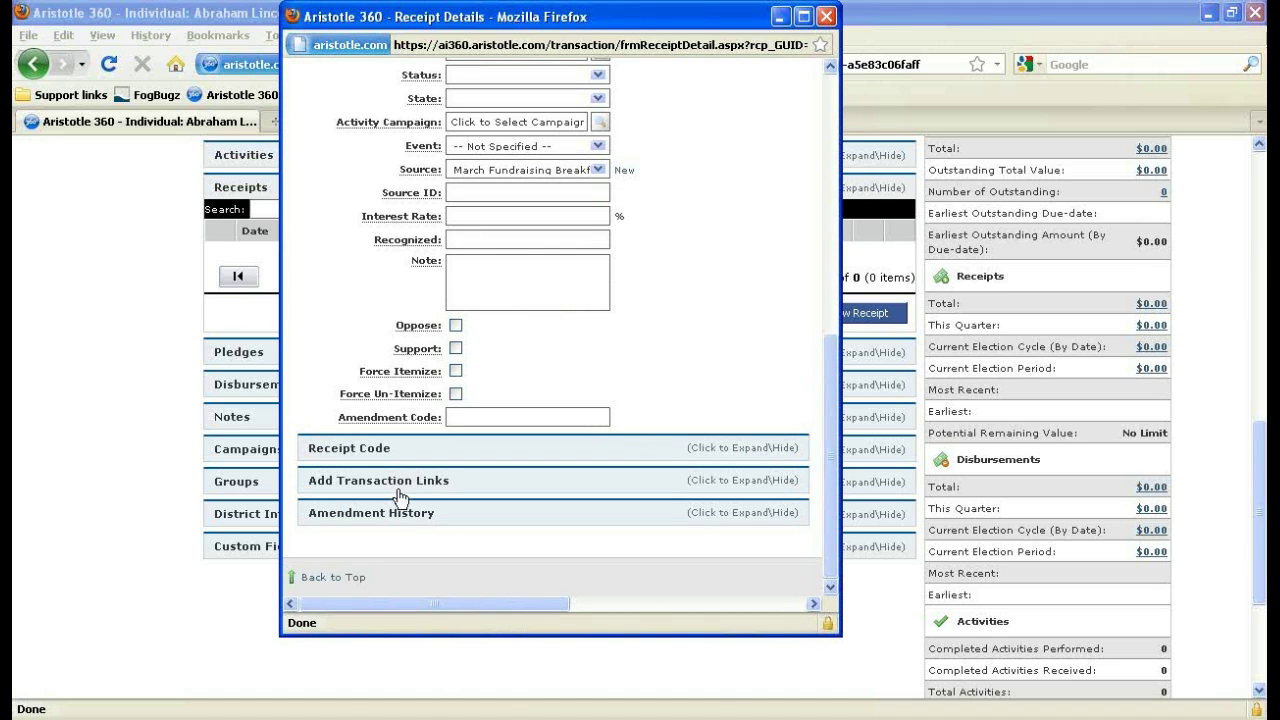
click(390, 513)
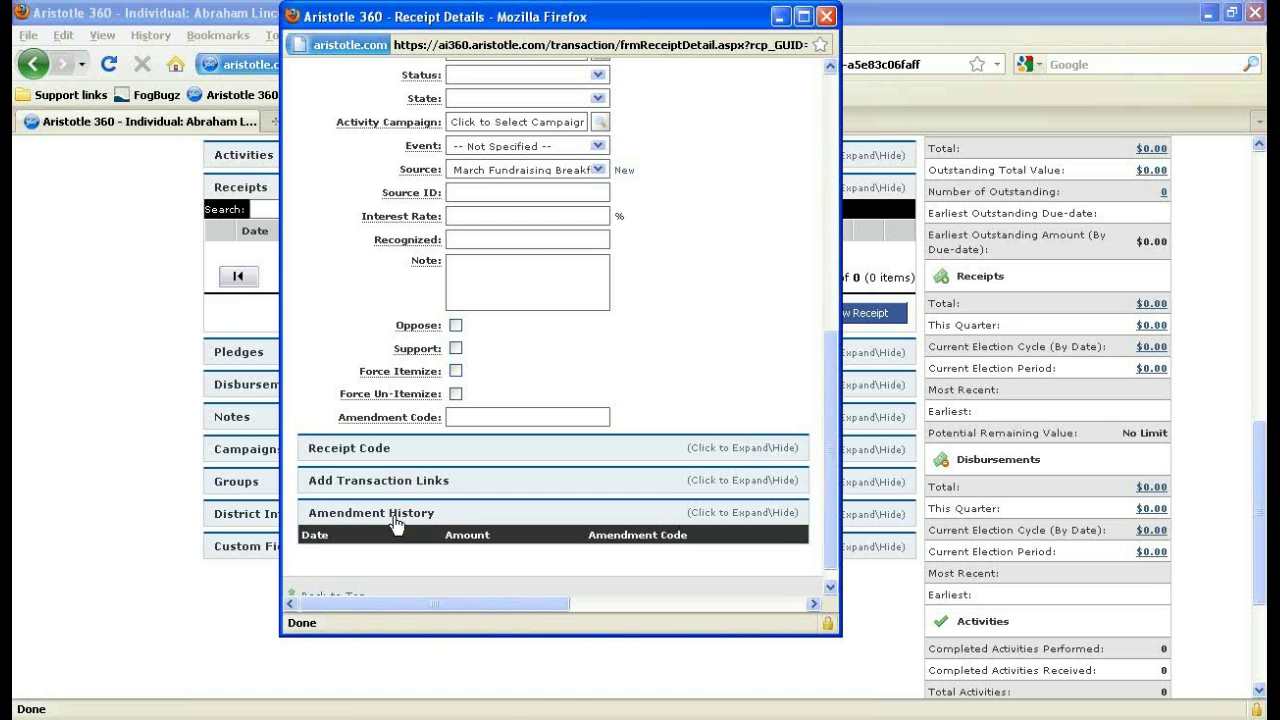
click(410, 512)
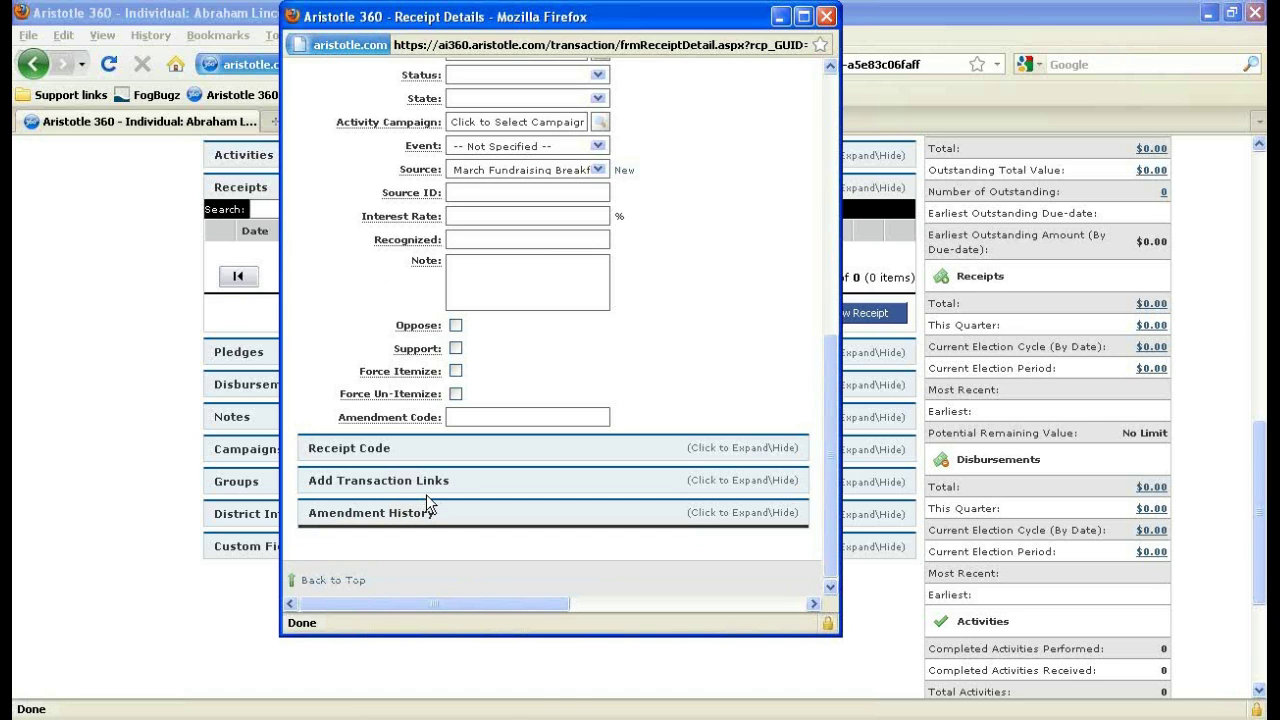
scroll(426, 494, up, 2)
scroll(426, 494, up, 8)
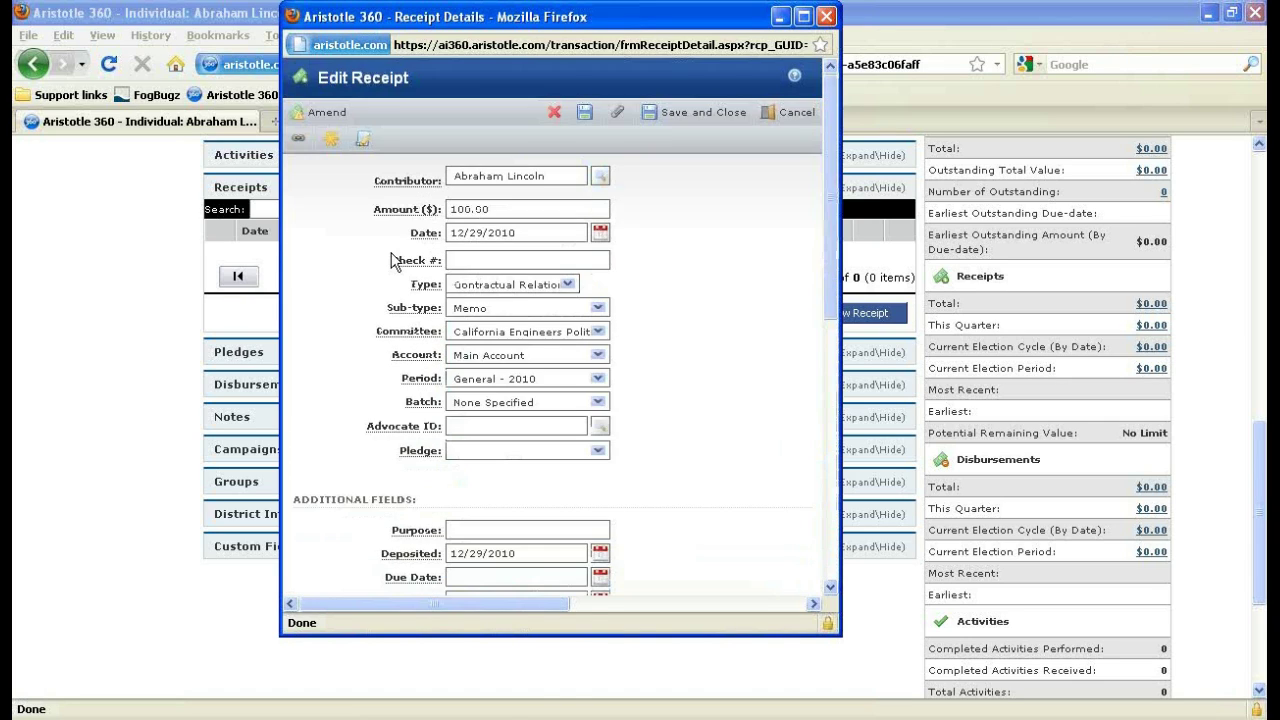
click(824, 17)
click(834, 312)
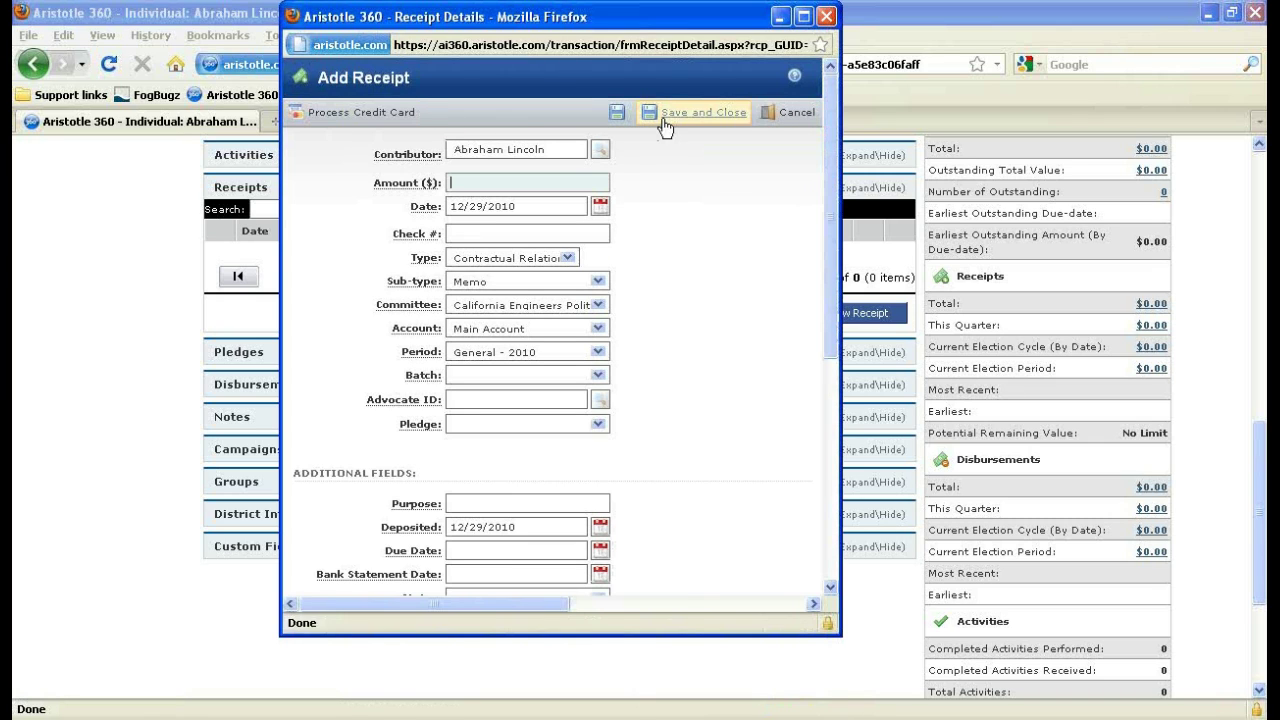
click(786, 115)
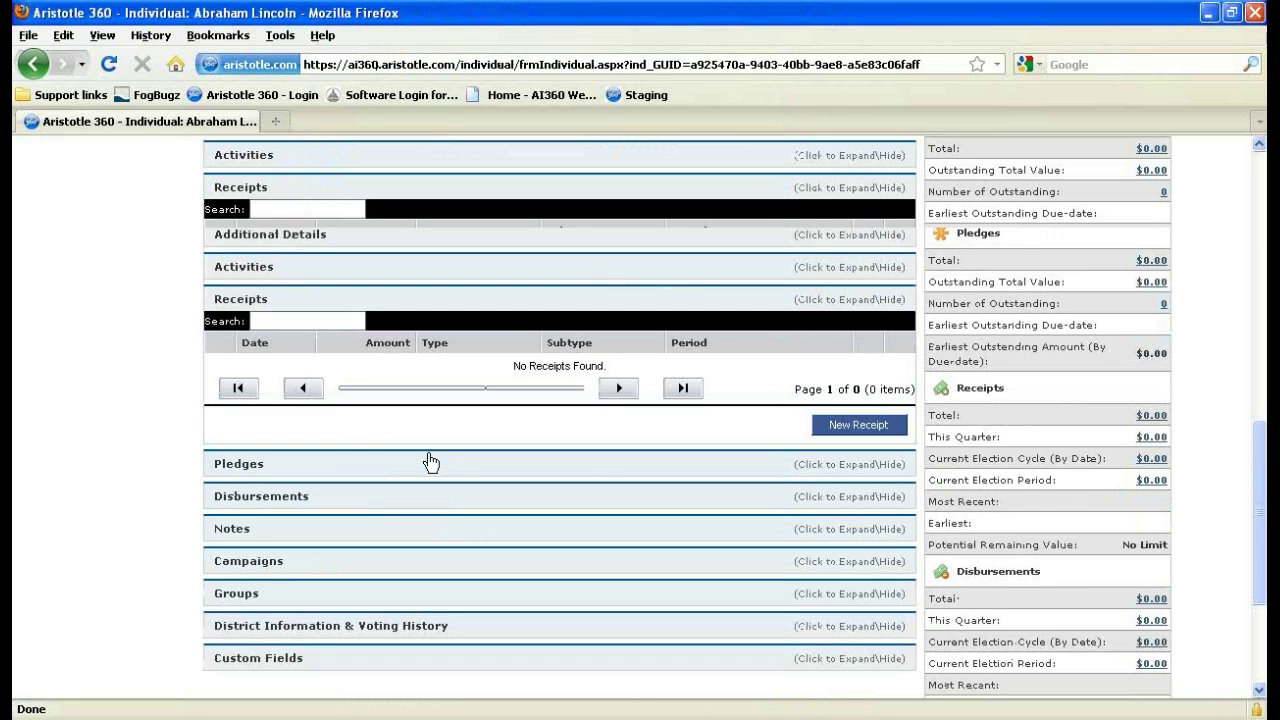
scroll(430, 461, up, 9)
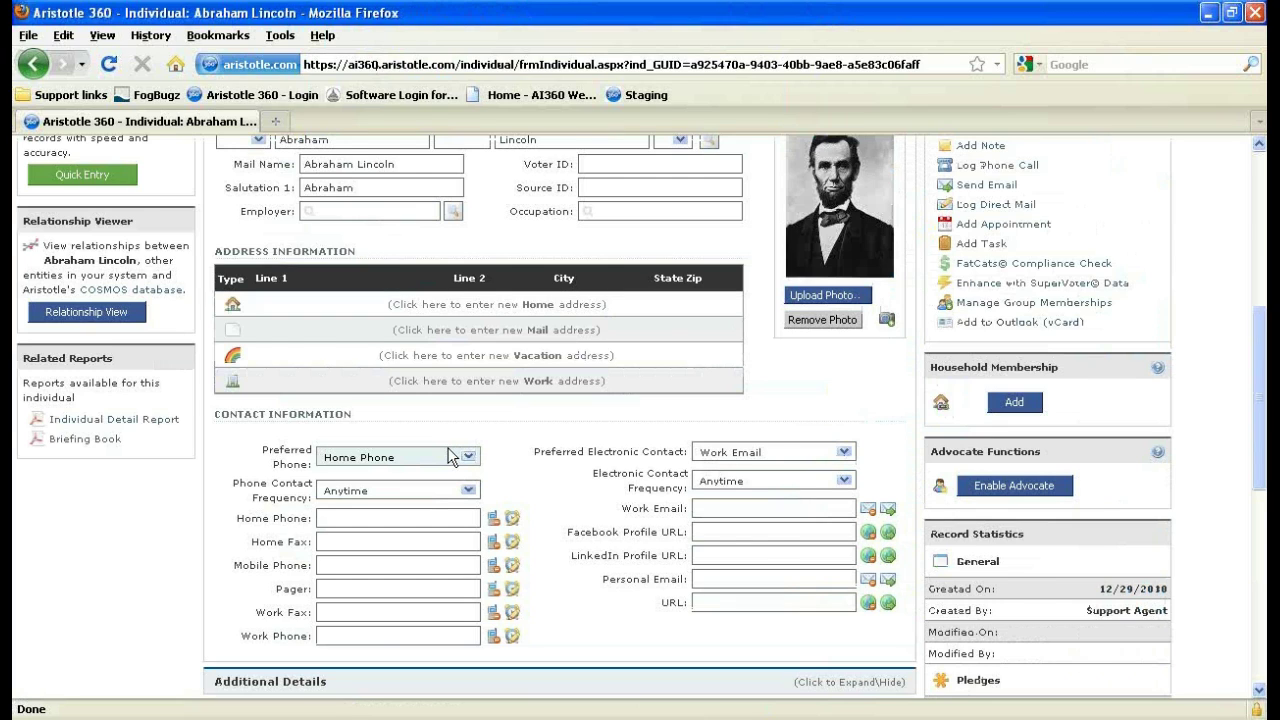
scroll(450, 456, up, 4)
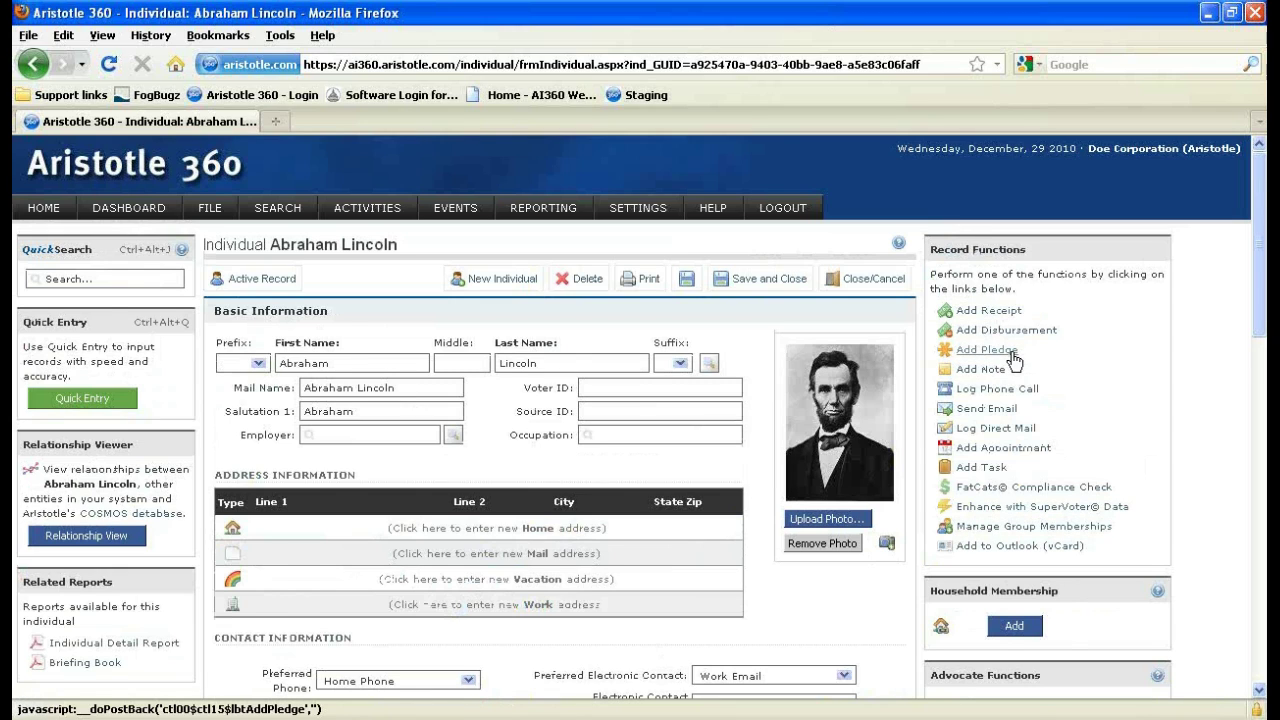
scroll(1015, 360, down, 4)
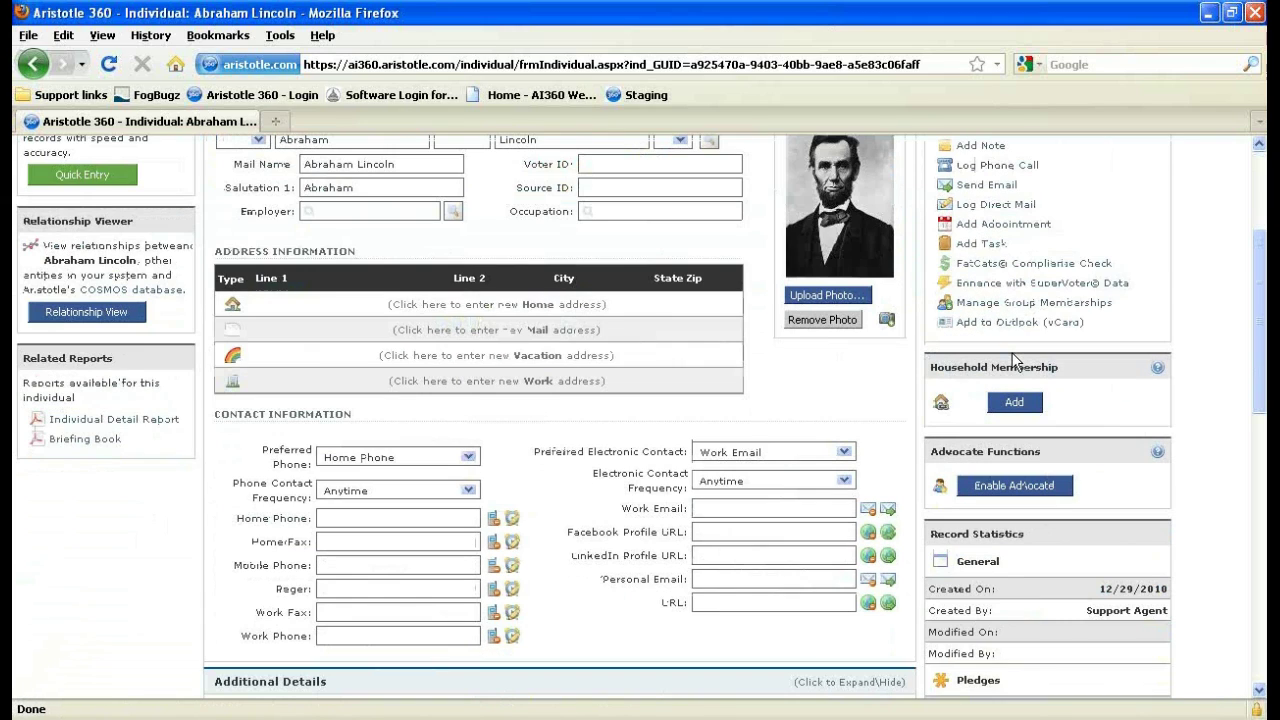
scroll(1015, 360, down, 2)
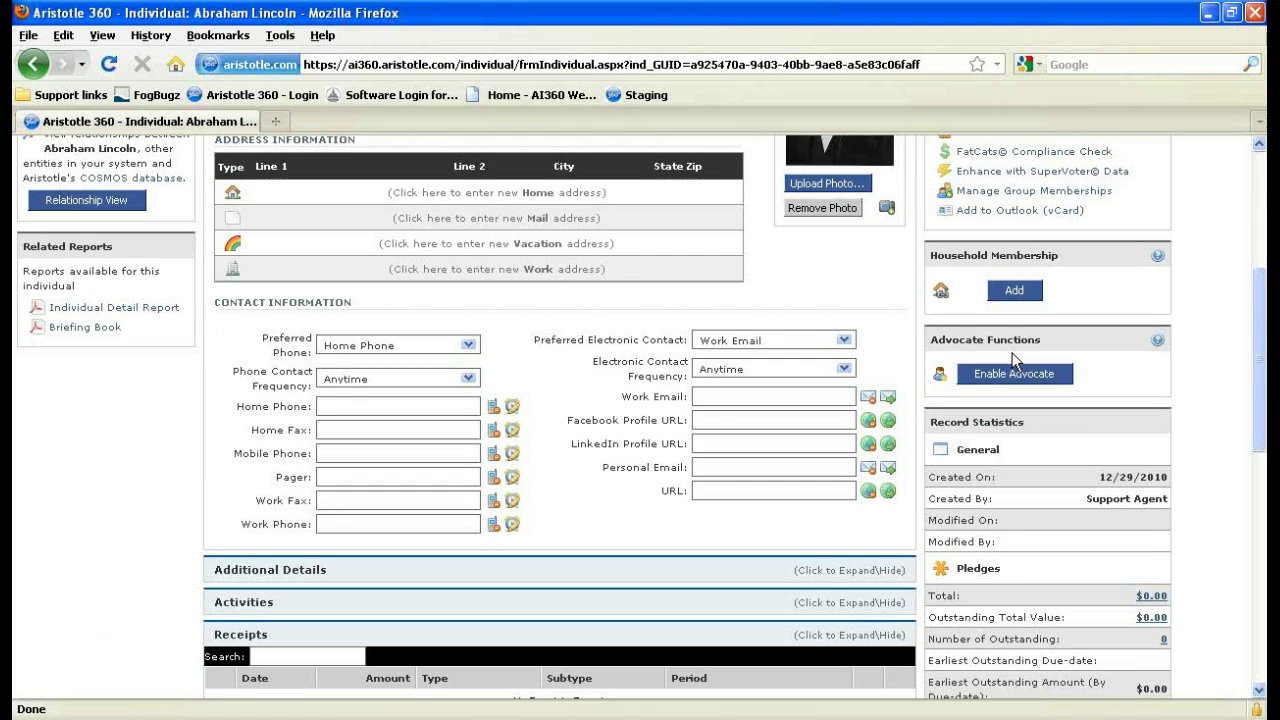
scroll(1015, 360, down, 4)
scroll(1003, 416, down, 6)
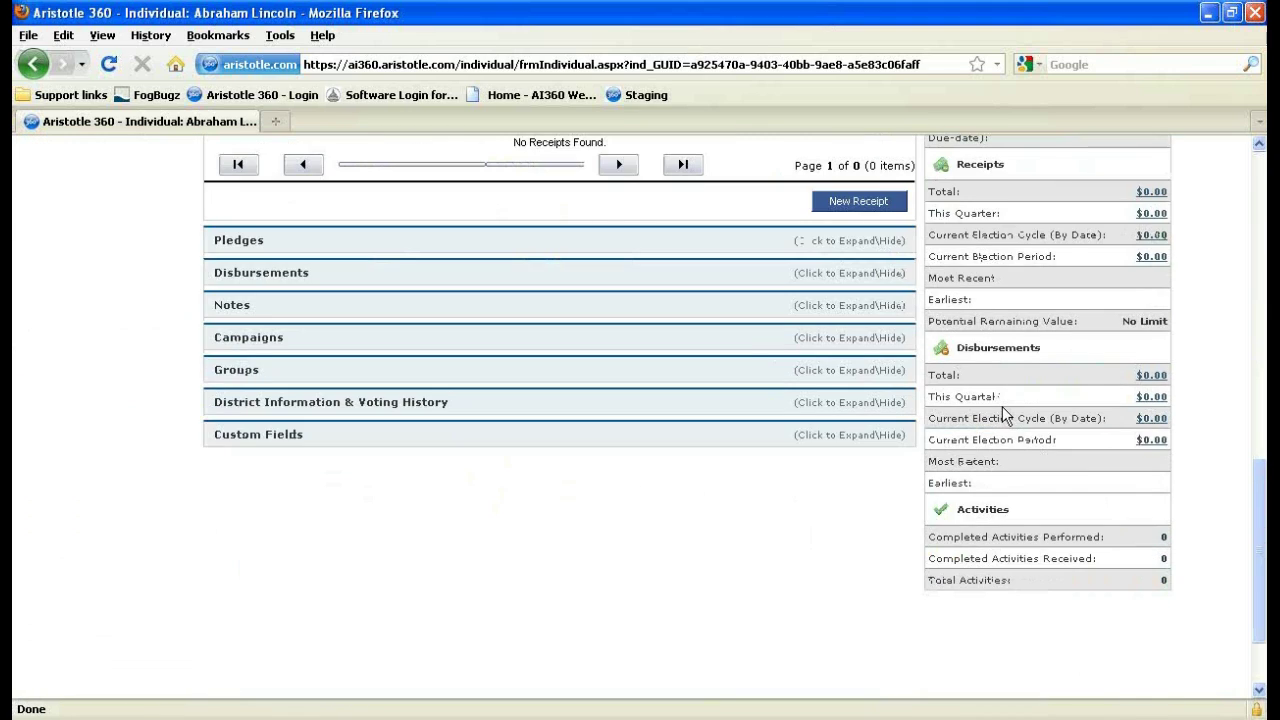
scroll(1002, 406, up, 6)
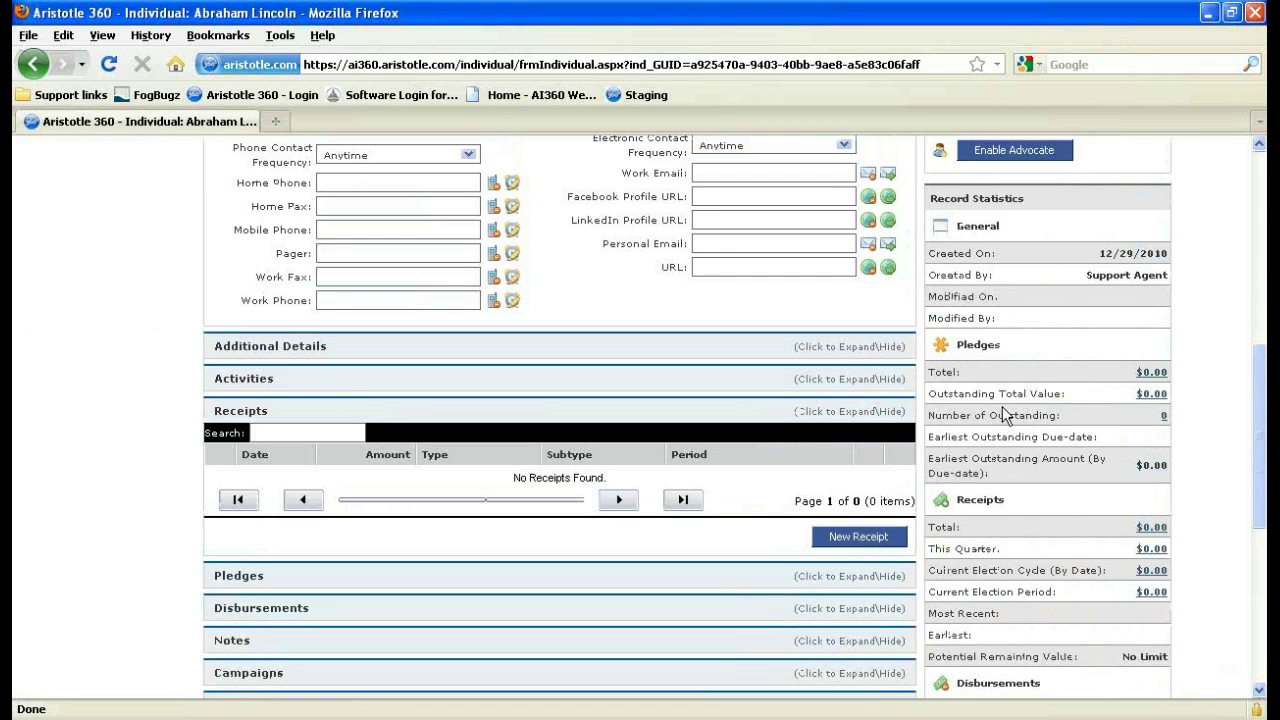
scroll(1005, 415, up, 6)
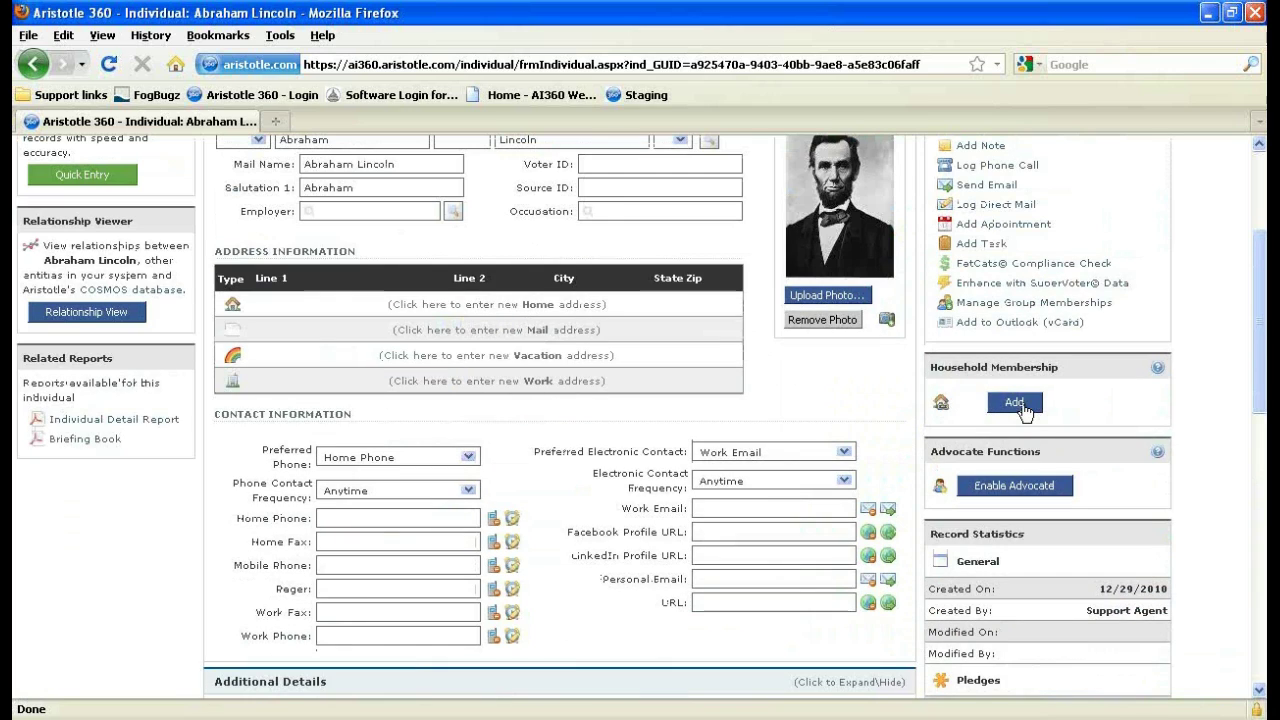
click(1018, 403)
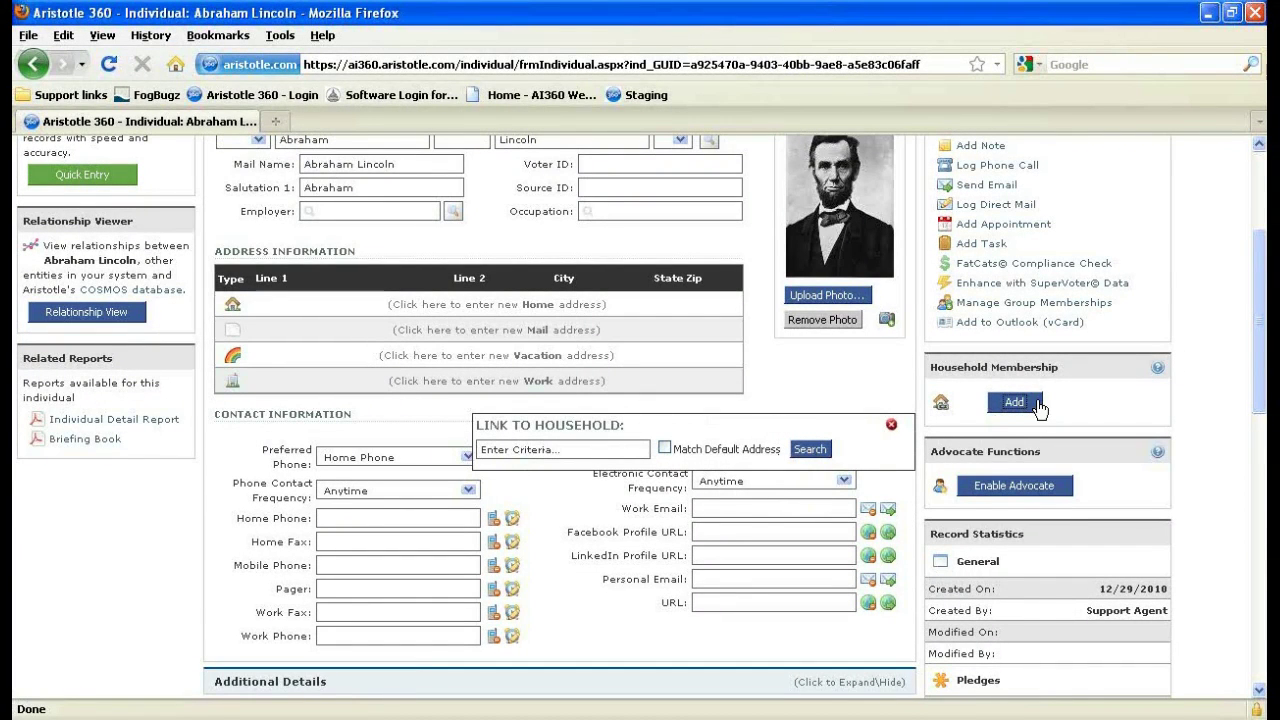
click(891, 424)
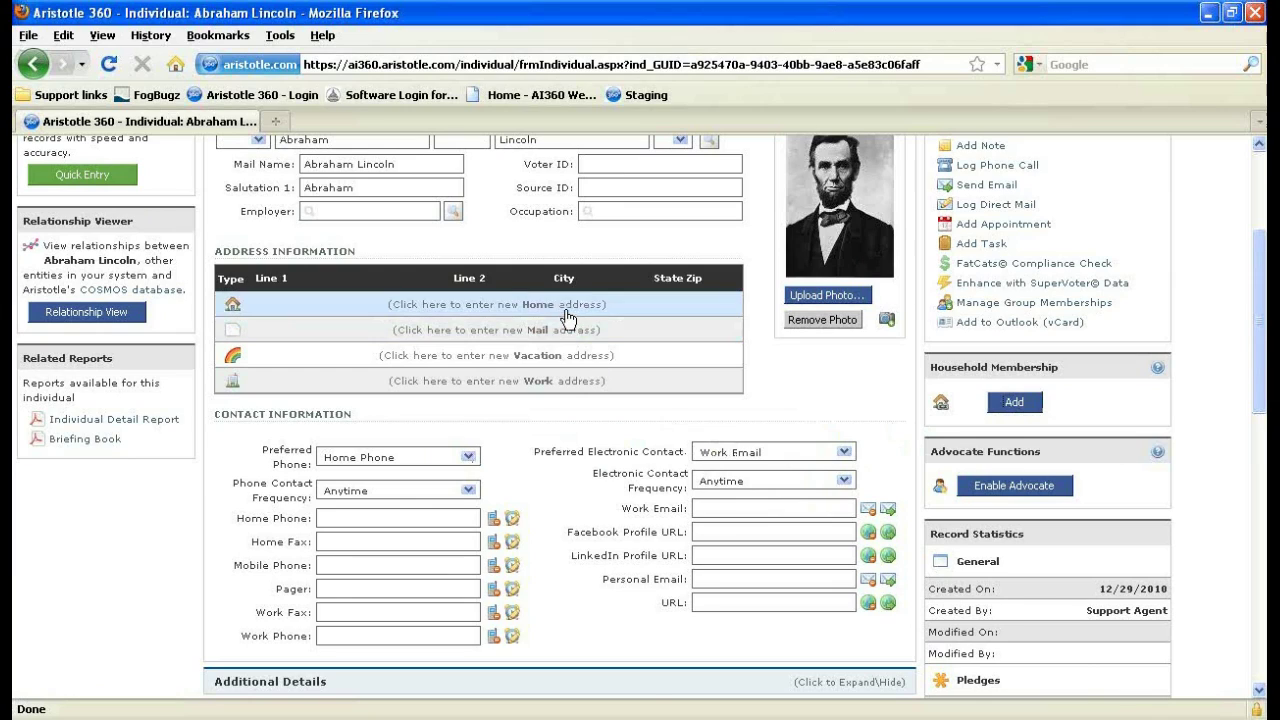
Fill the home address line with 1234 made up lane from autocomplete and save.
click(565, 308)
text(123)
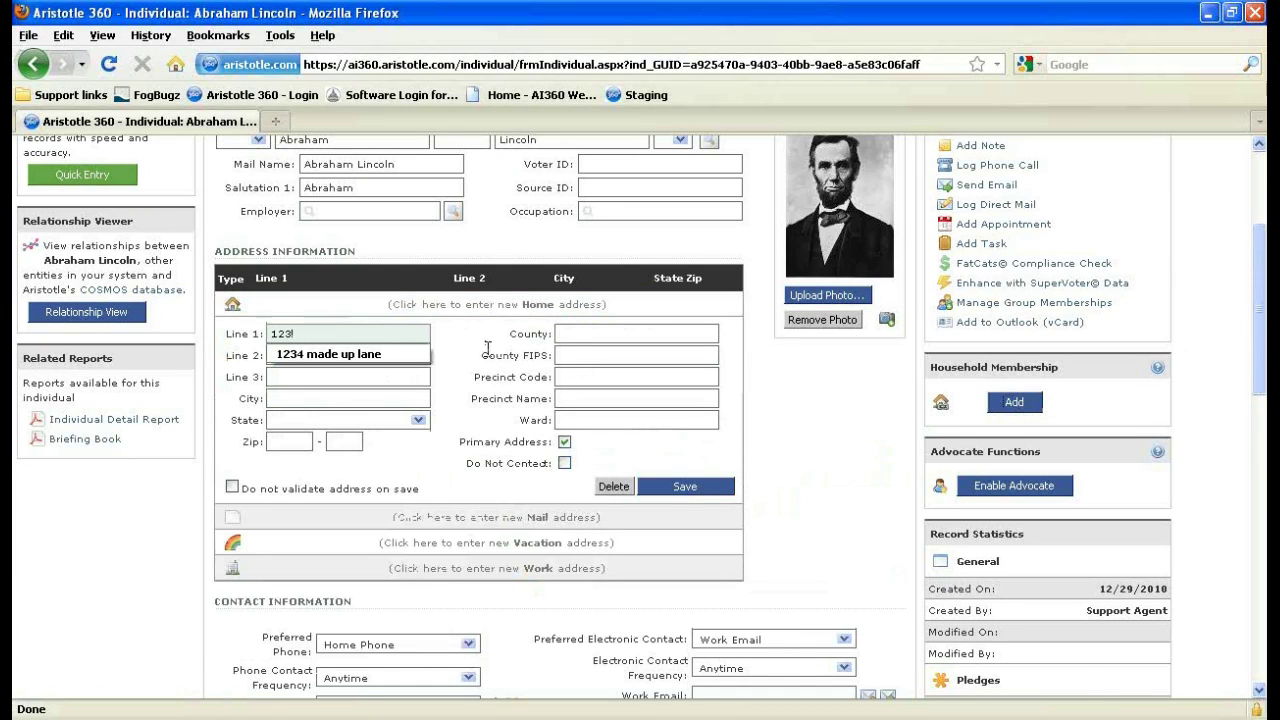
click(405, 354)
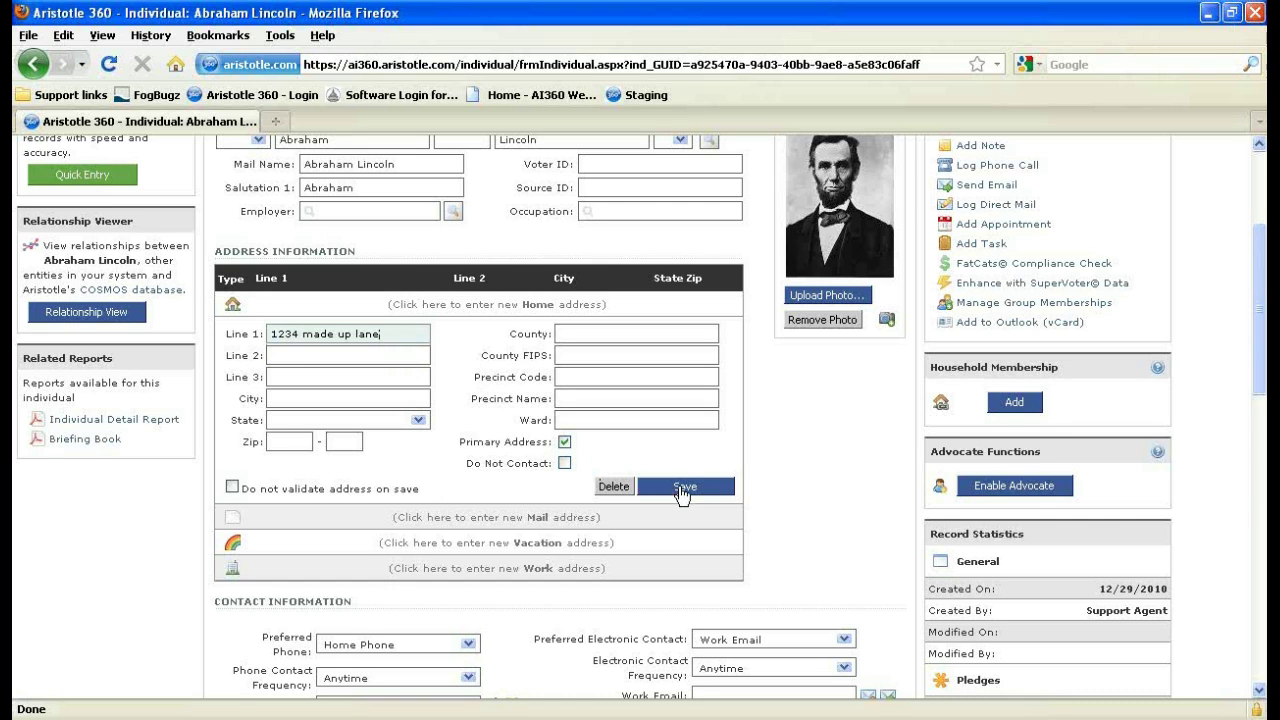
click(682, 487)
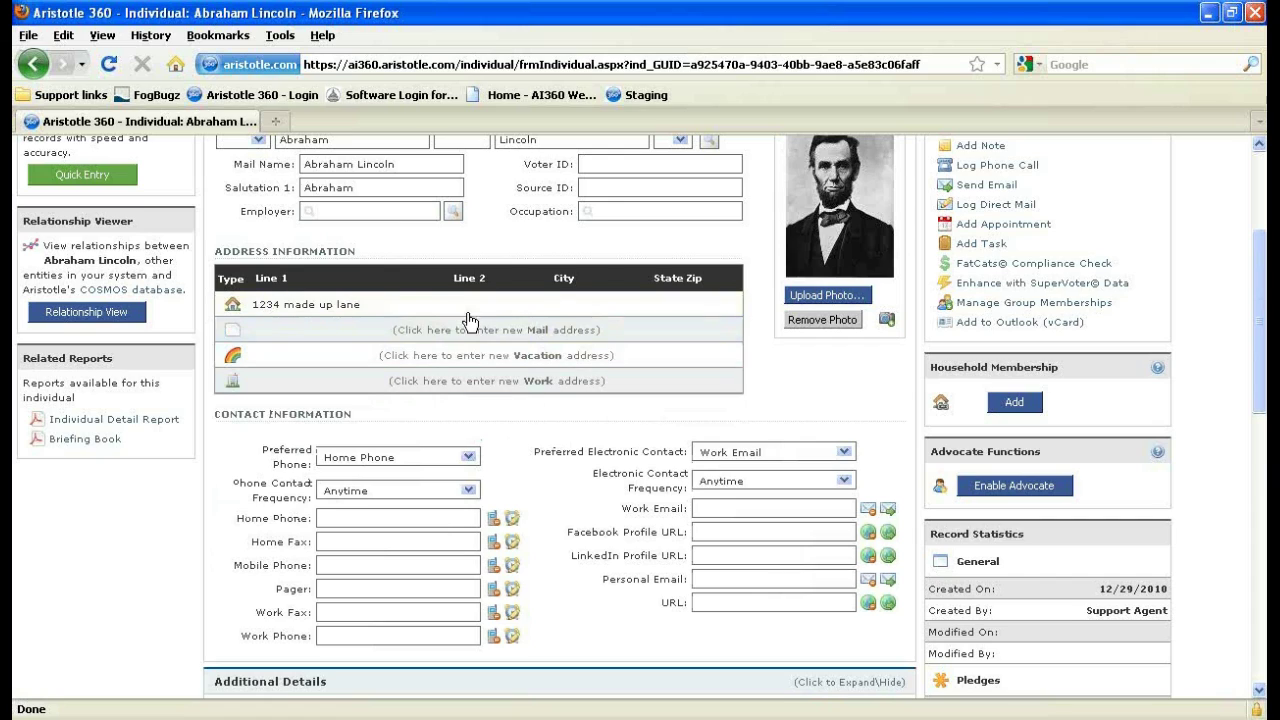
Search households by the family surname and view a matching family household's details.
click(1018, 401)
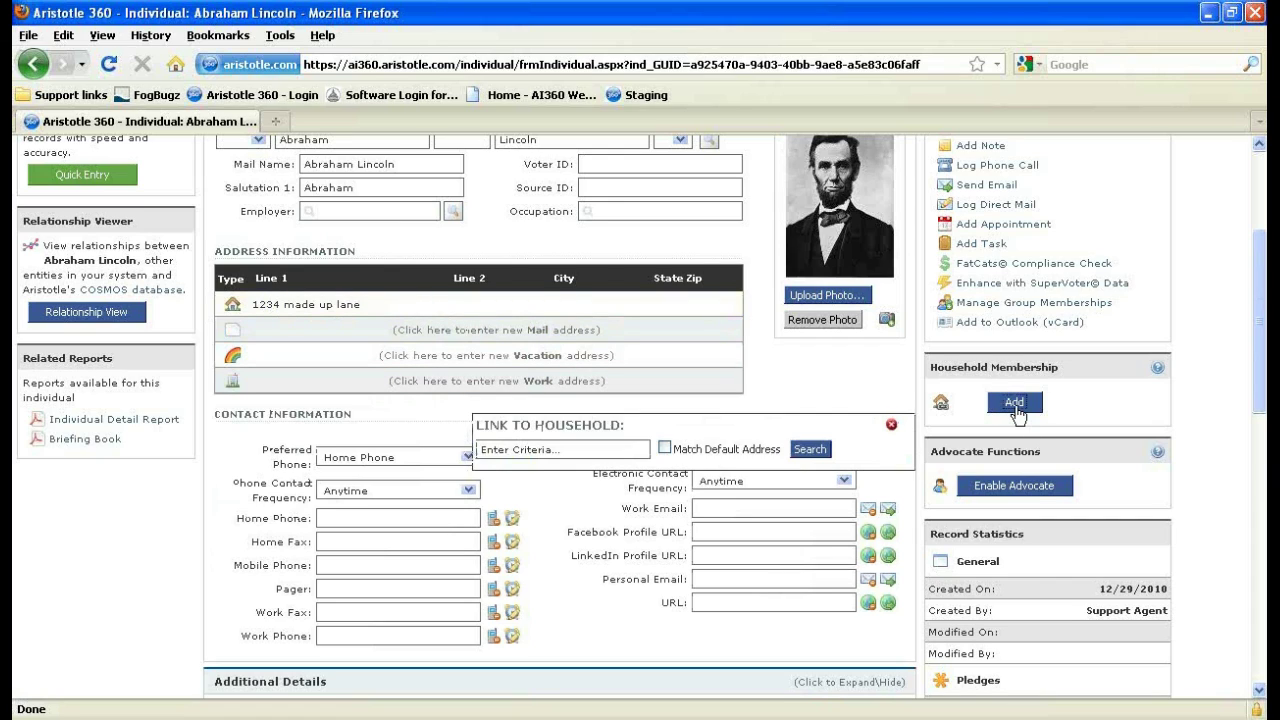
click(627, 447)
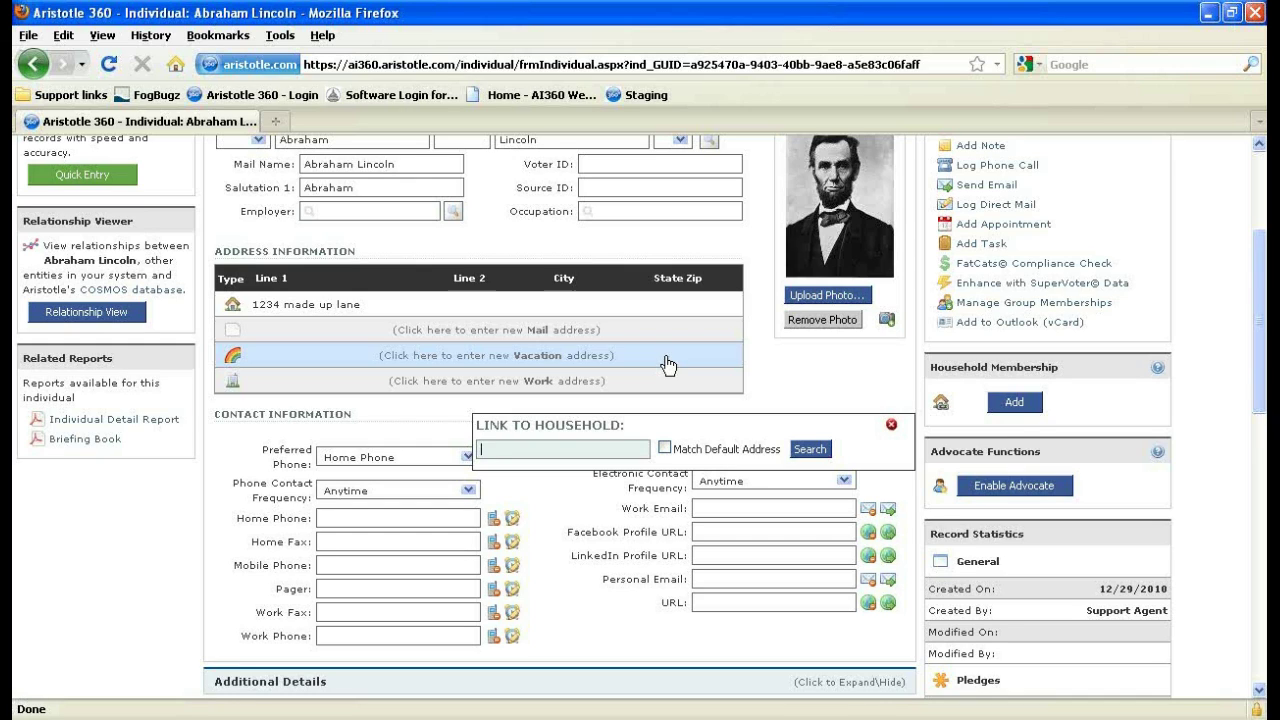
text(smith)
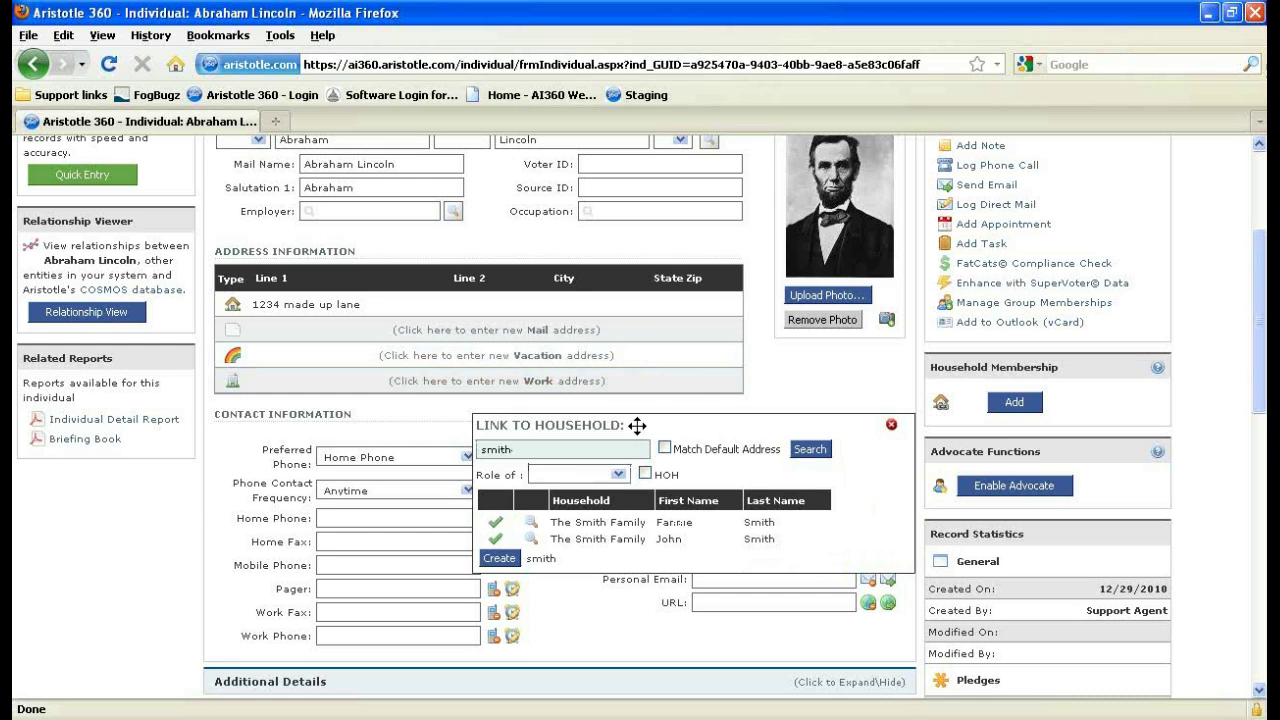
scroll(637, 425, down, 2)
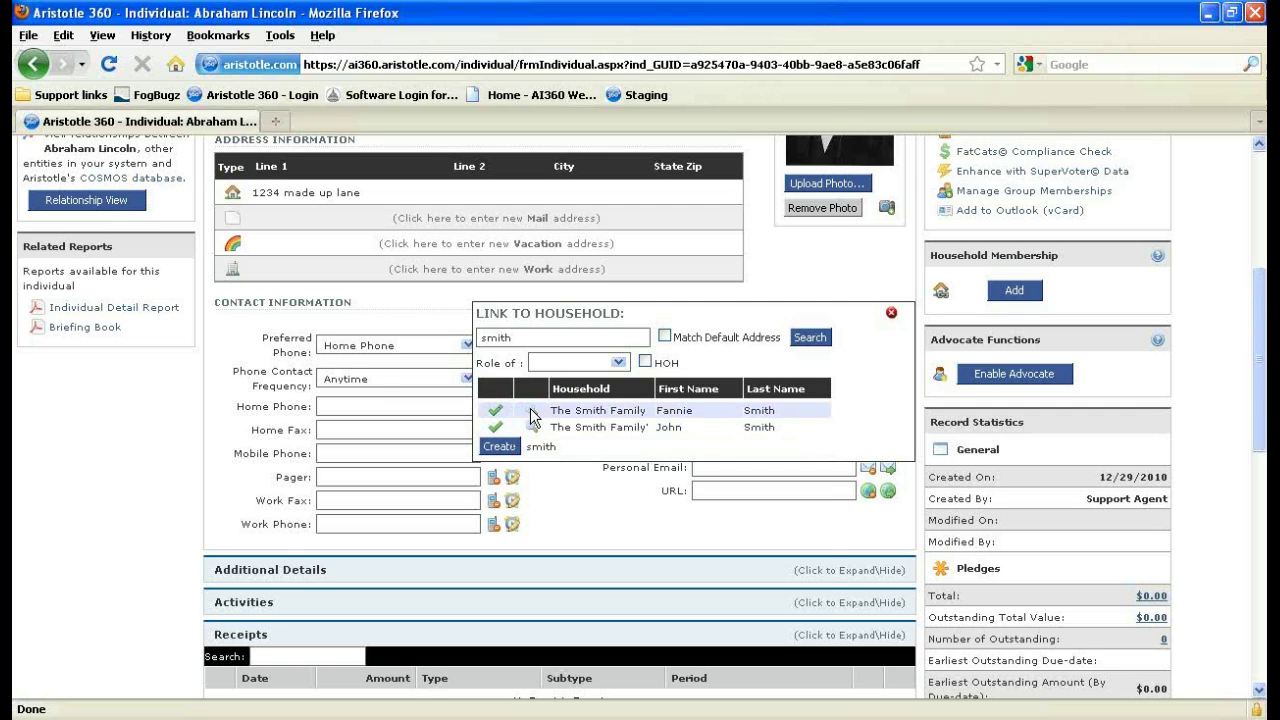
click(531, 417)
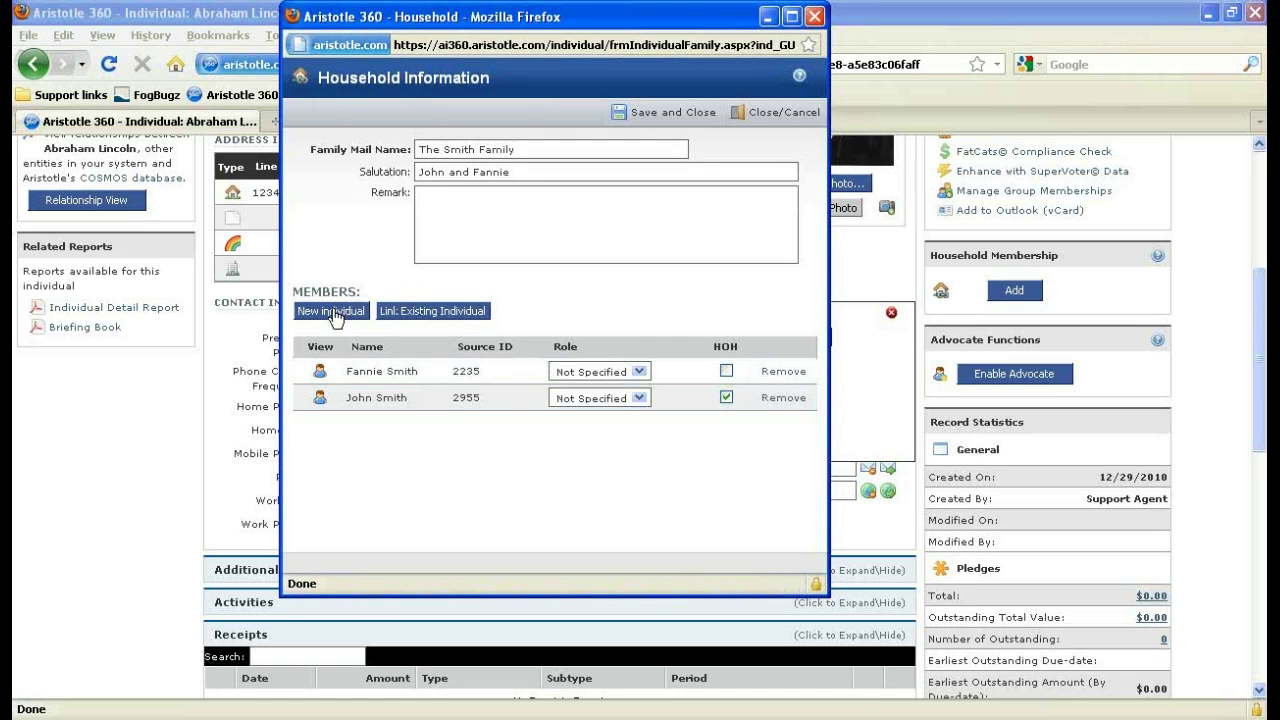
click(334, 311)
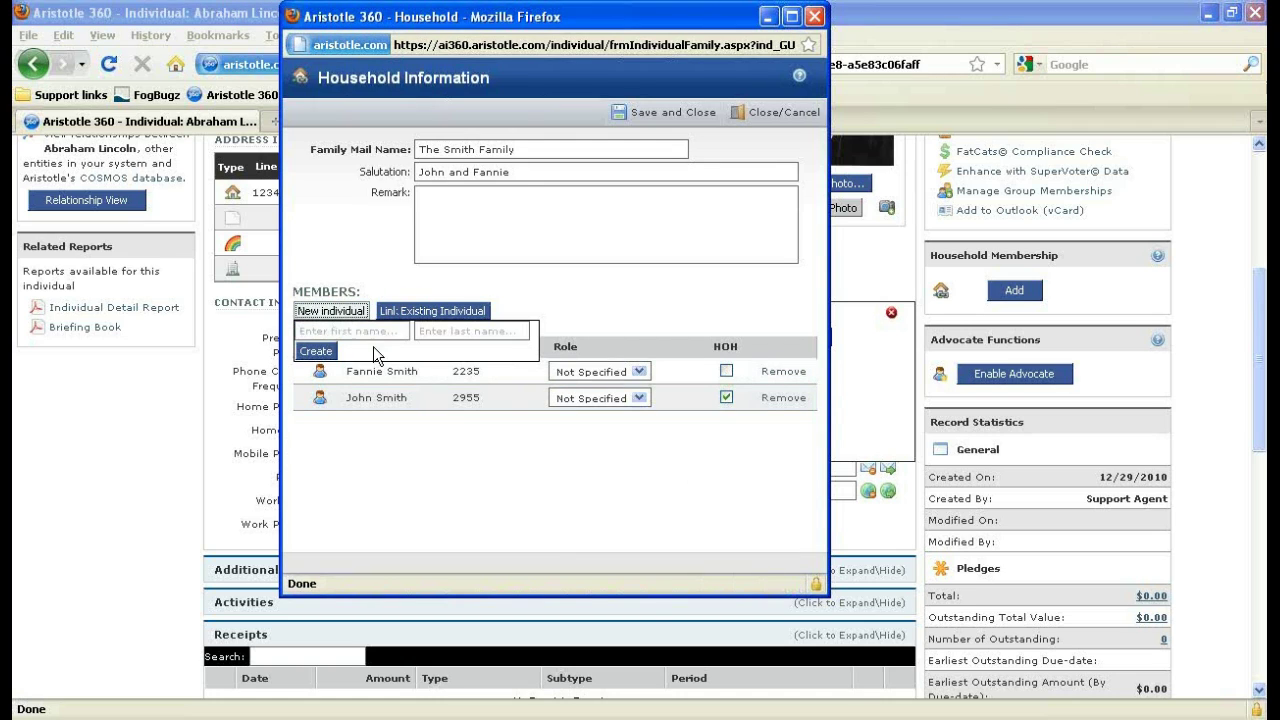
click(364, 331)
text(A)
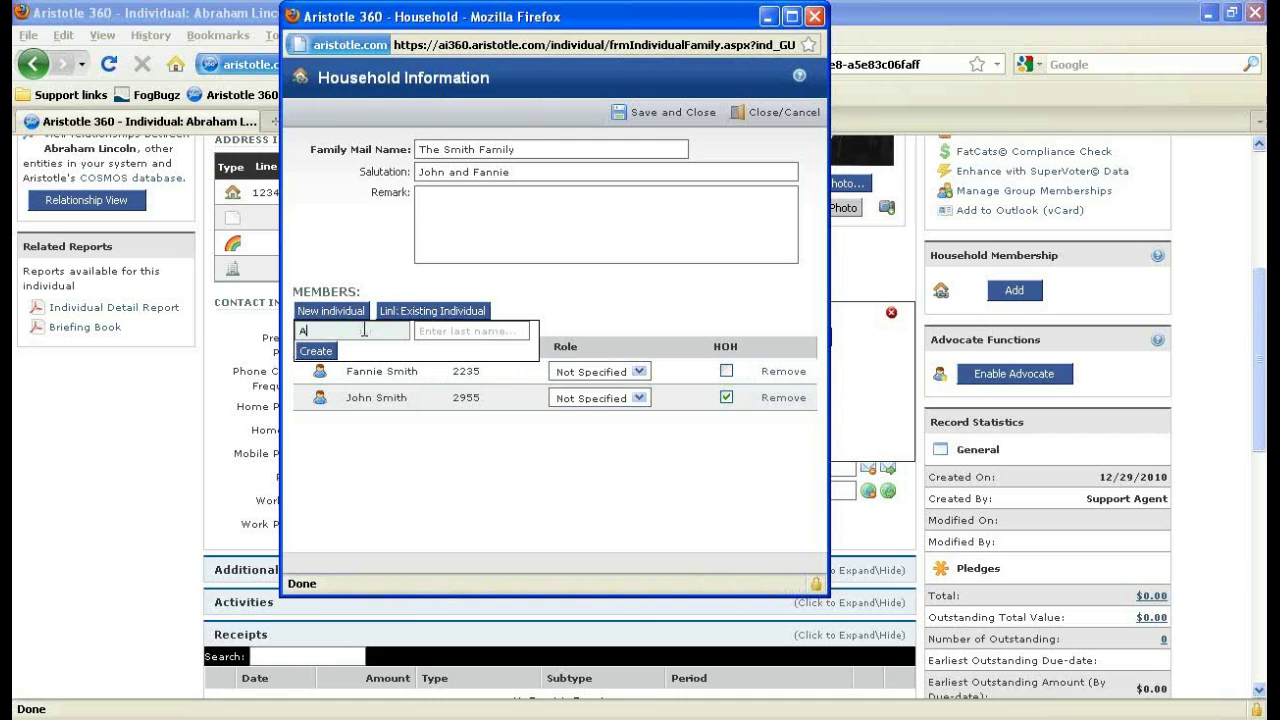
text(braham)
key(Tab)
text(Lincoln)
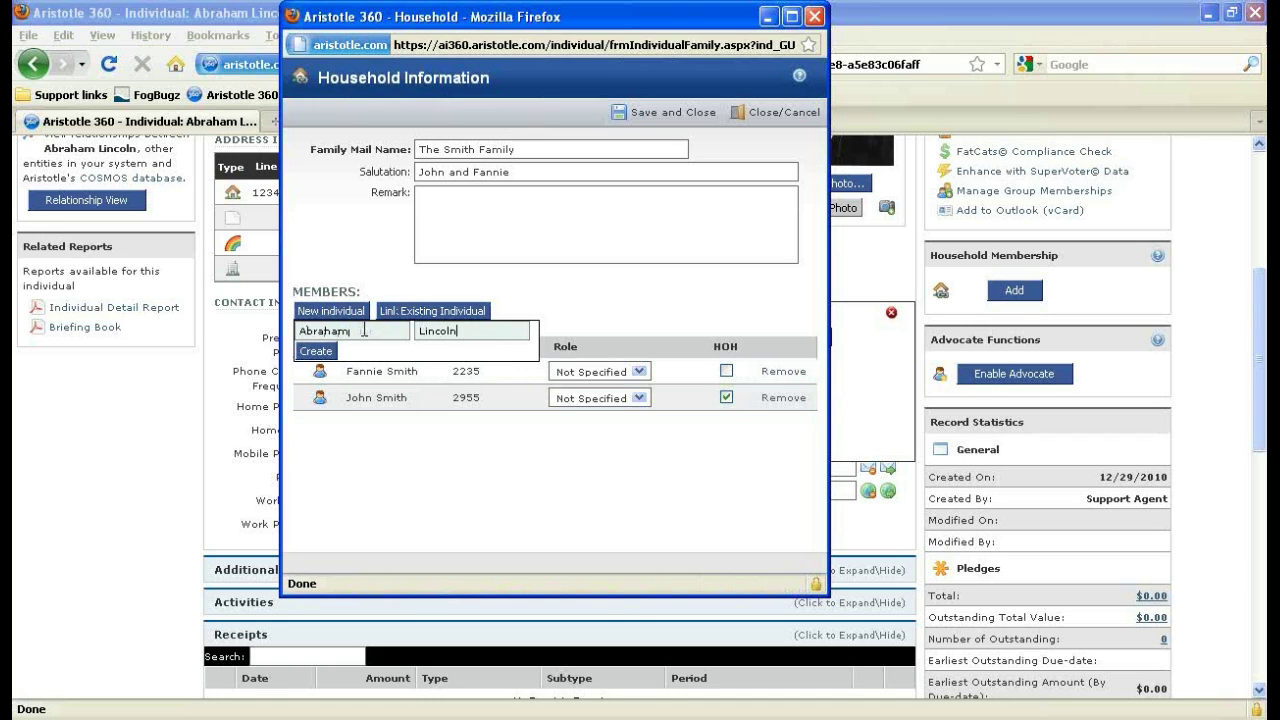
key(Return)
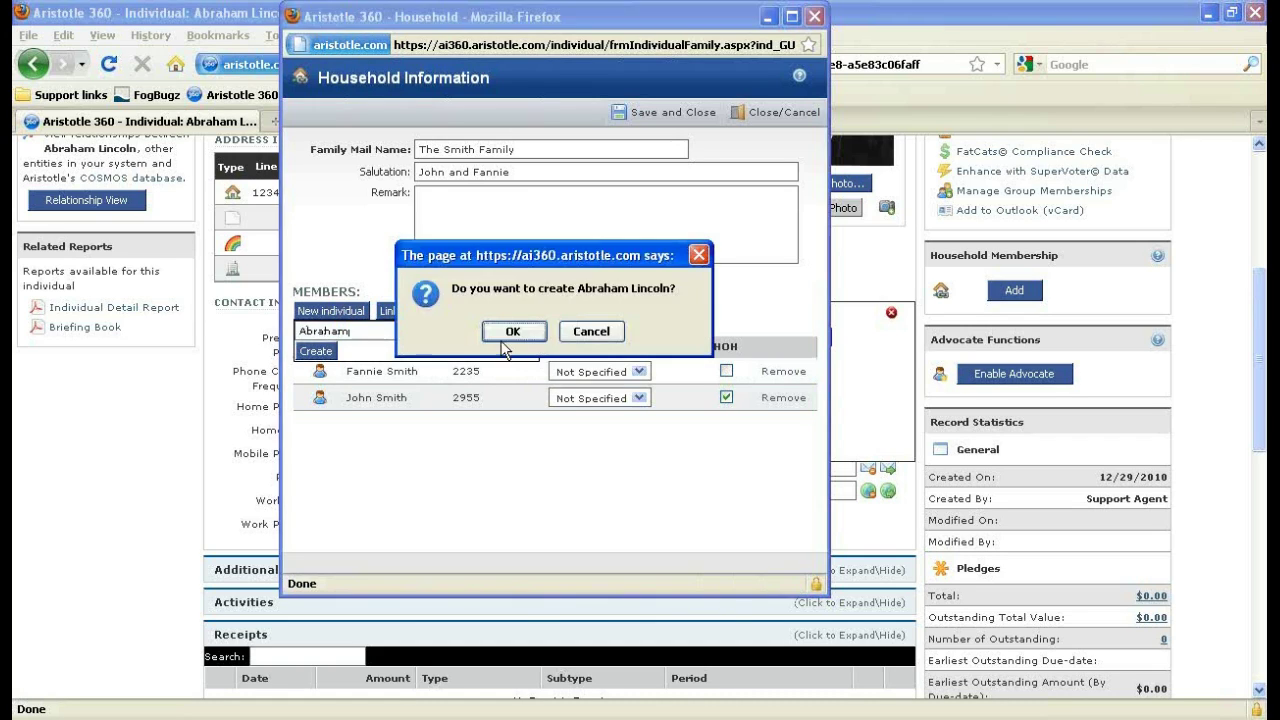
click(590, 331)
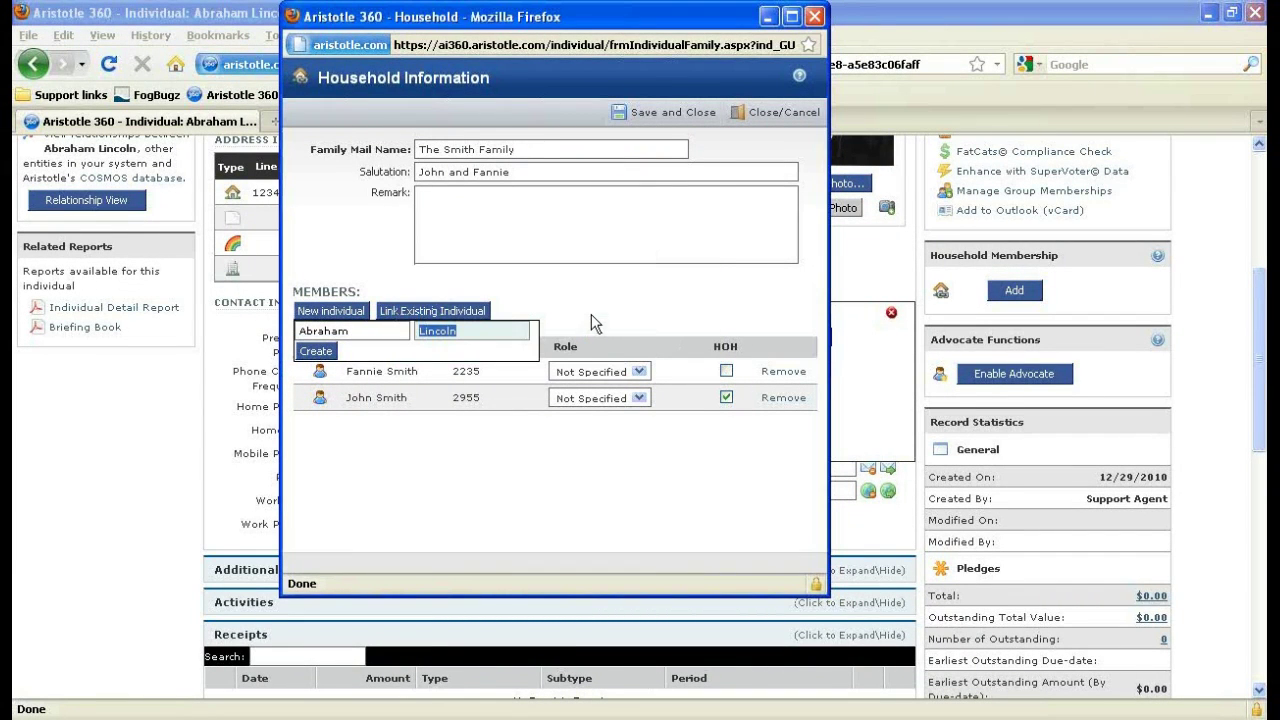
click(591, 314)
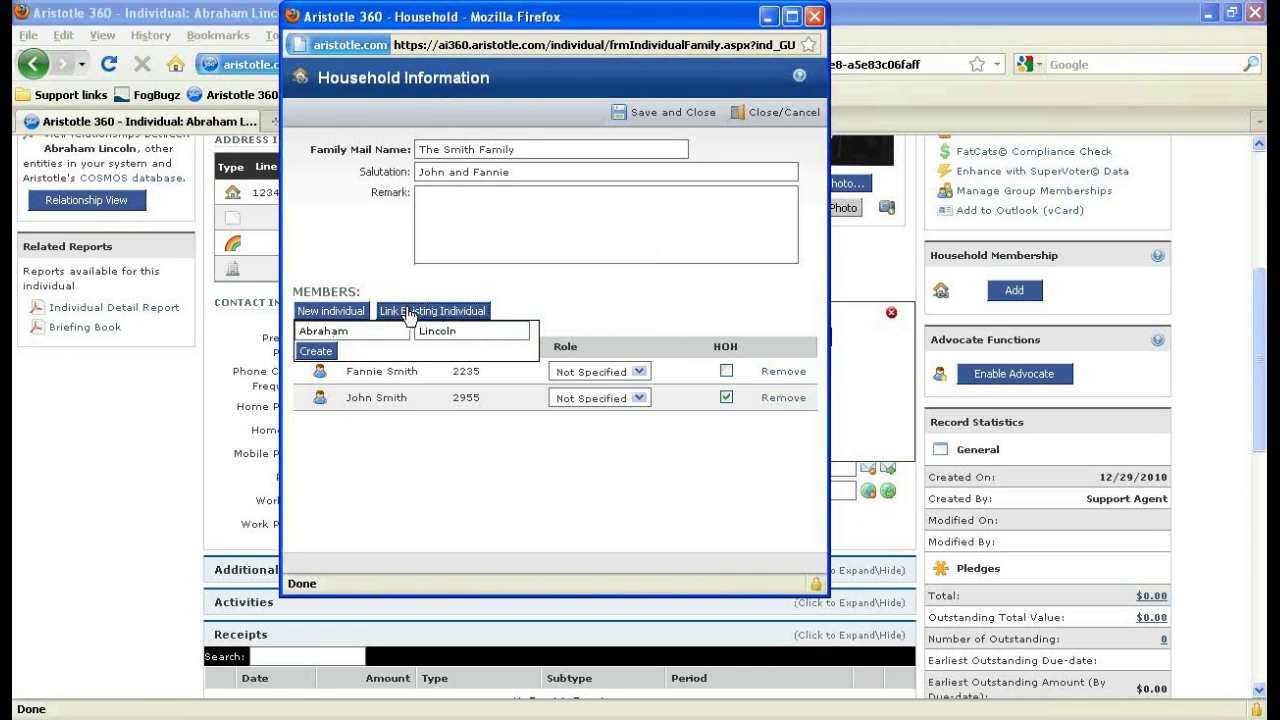
click(408, 312)
text(Abraham)
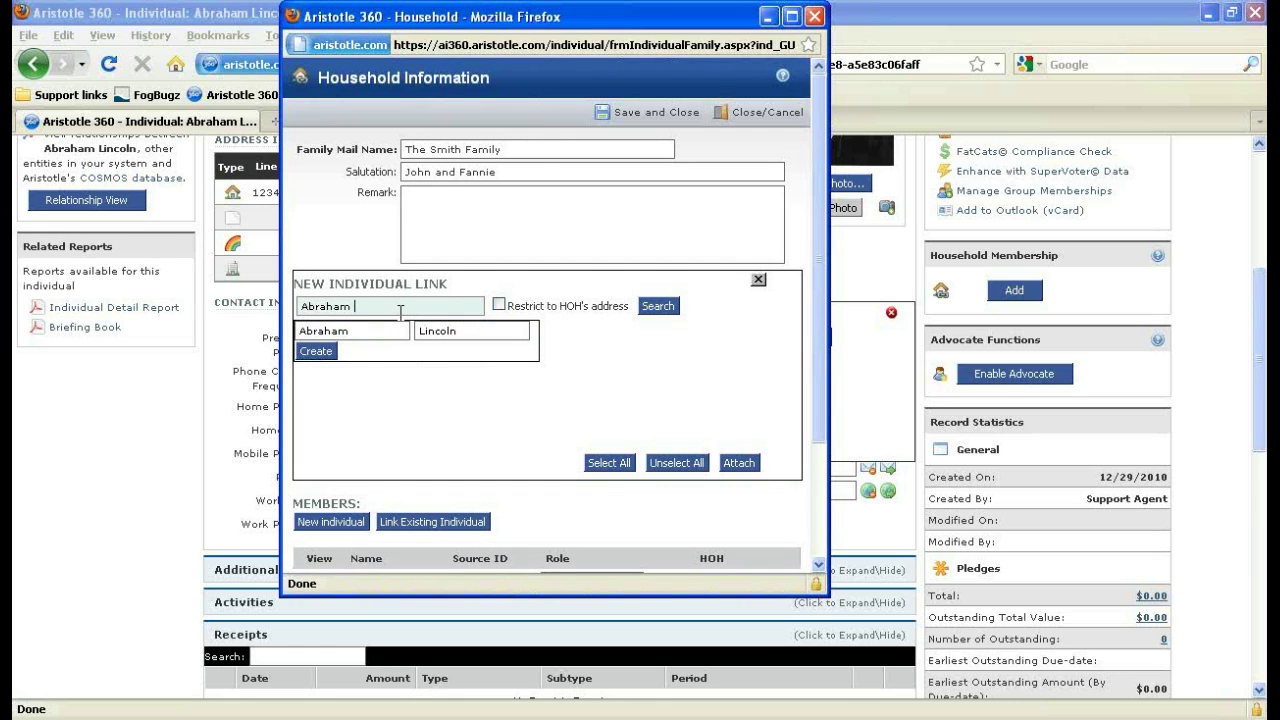
text( Lincoln)
click(672, 306)
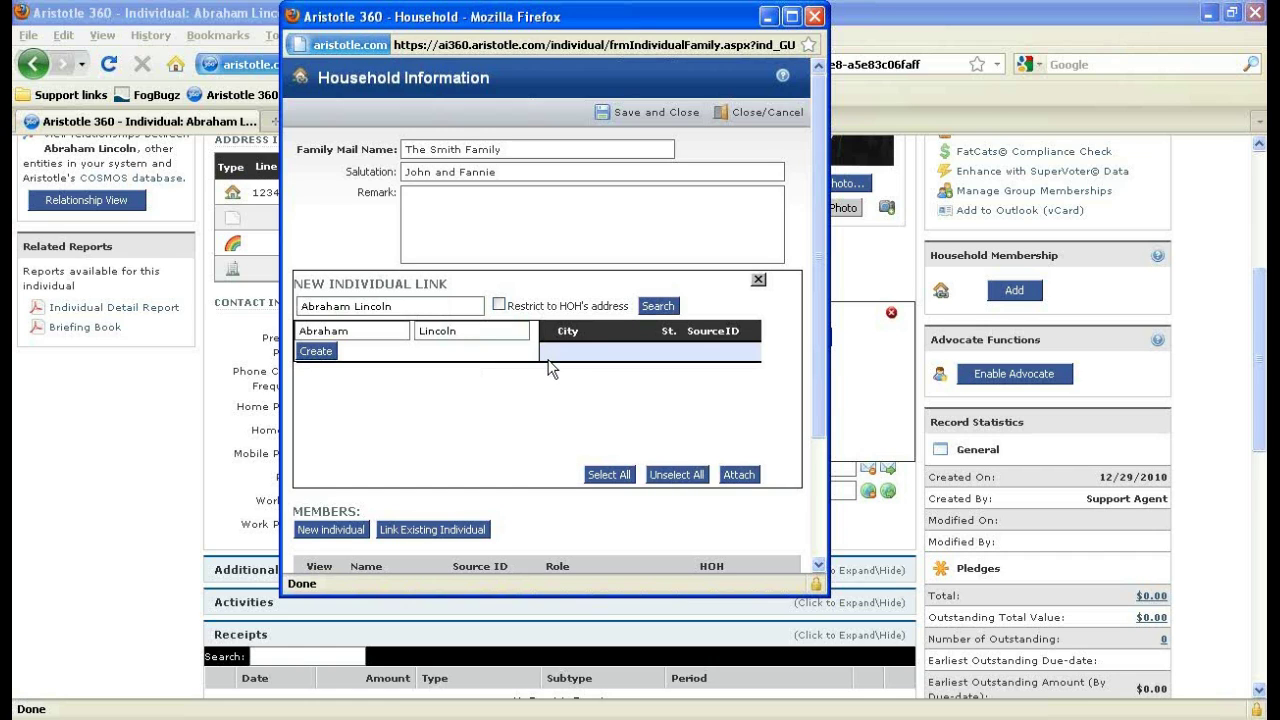
scroll(551, 368, down, 3)
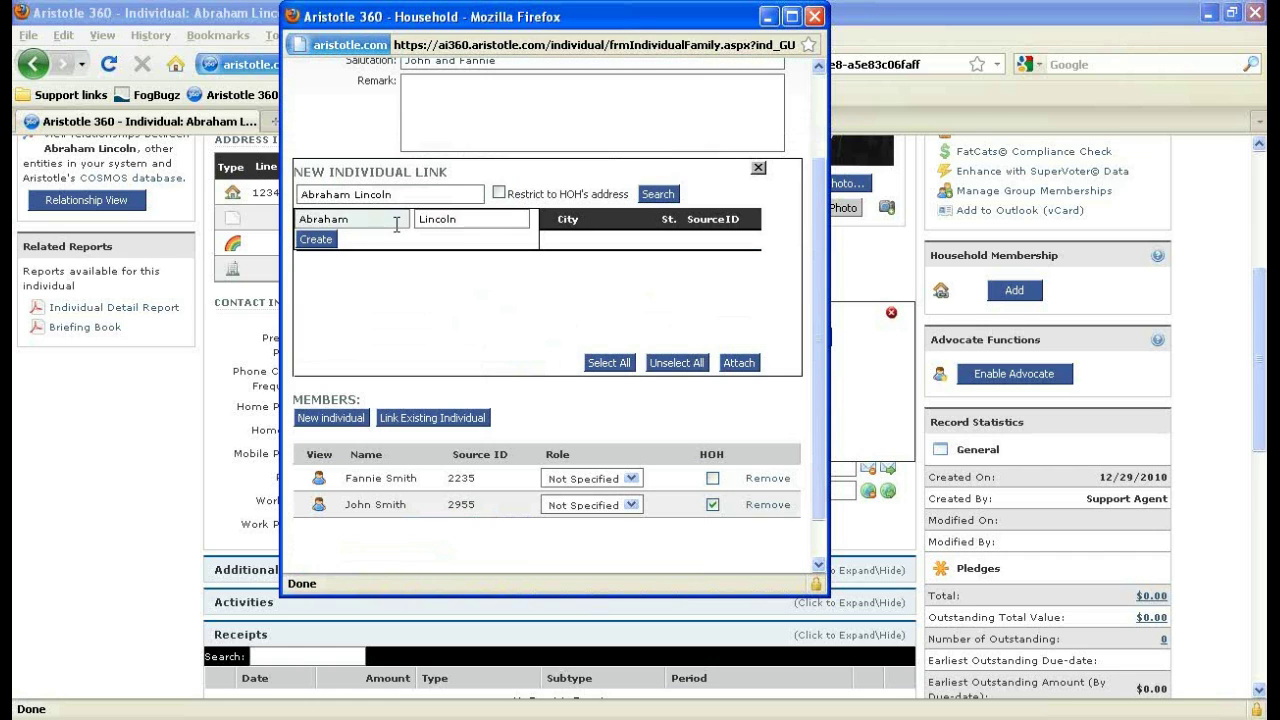
scroll(473, 320, up, 3)
click(815, 16)
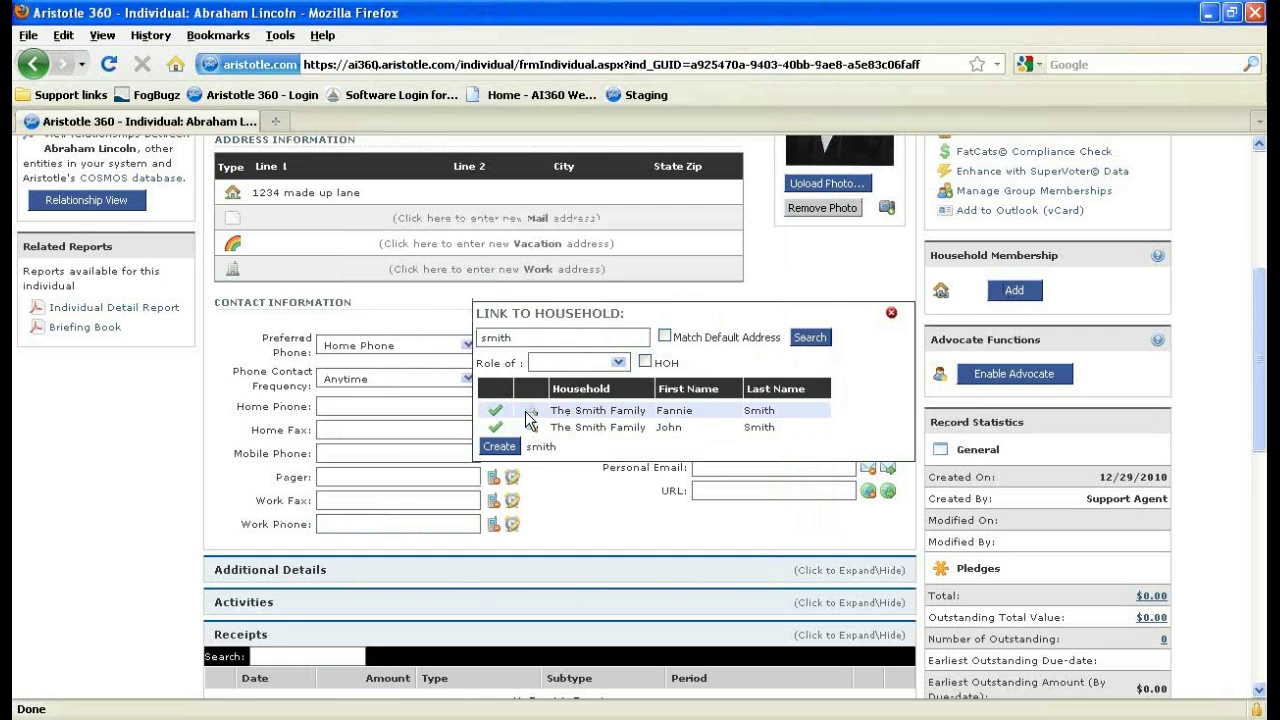
click(528, 412)
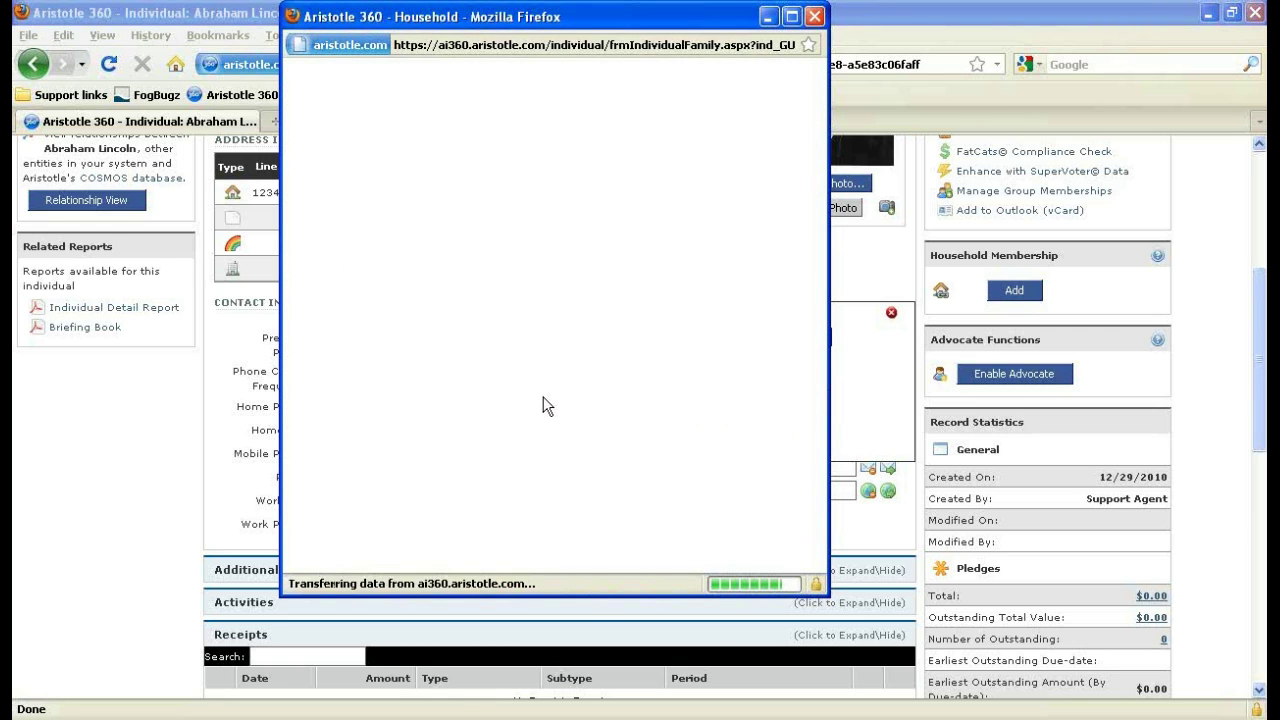
Attach the existing individual to the family household with role Roommate, then save and close.
click(447, 311)
text(Abr)
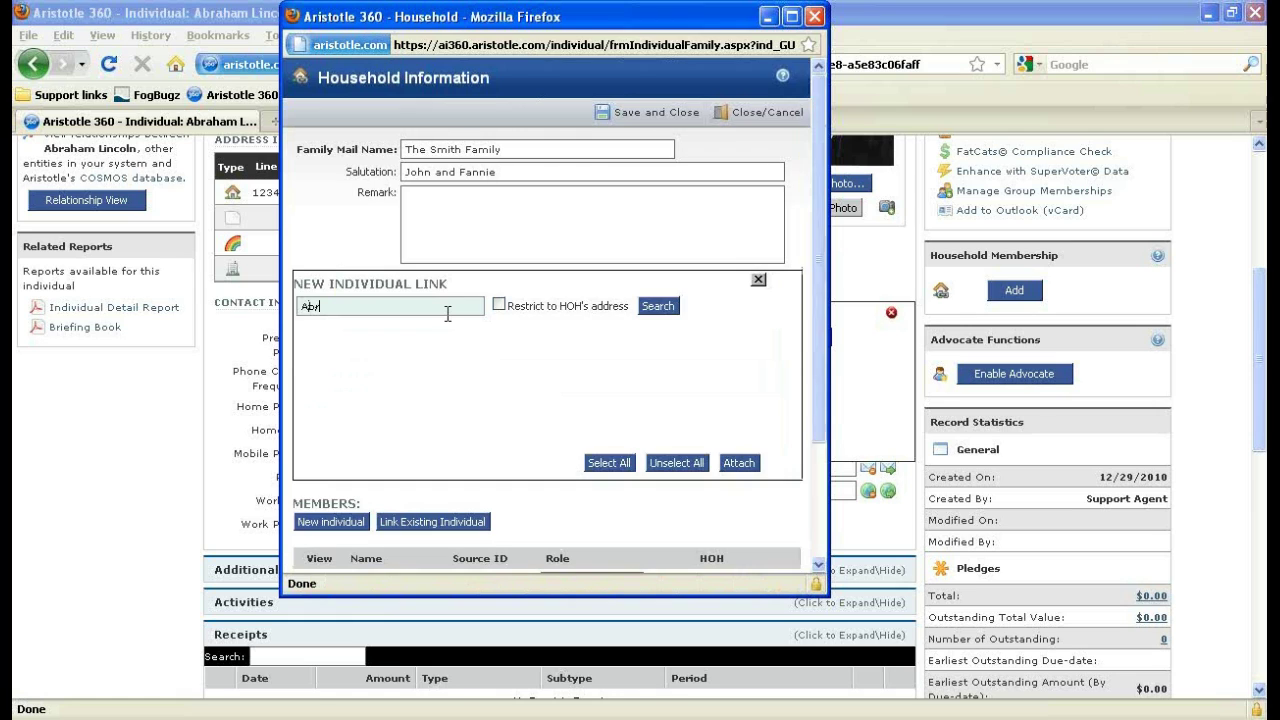
text(aham)
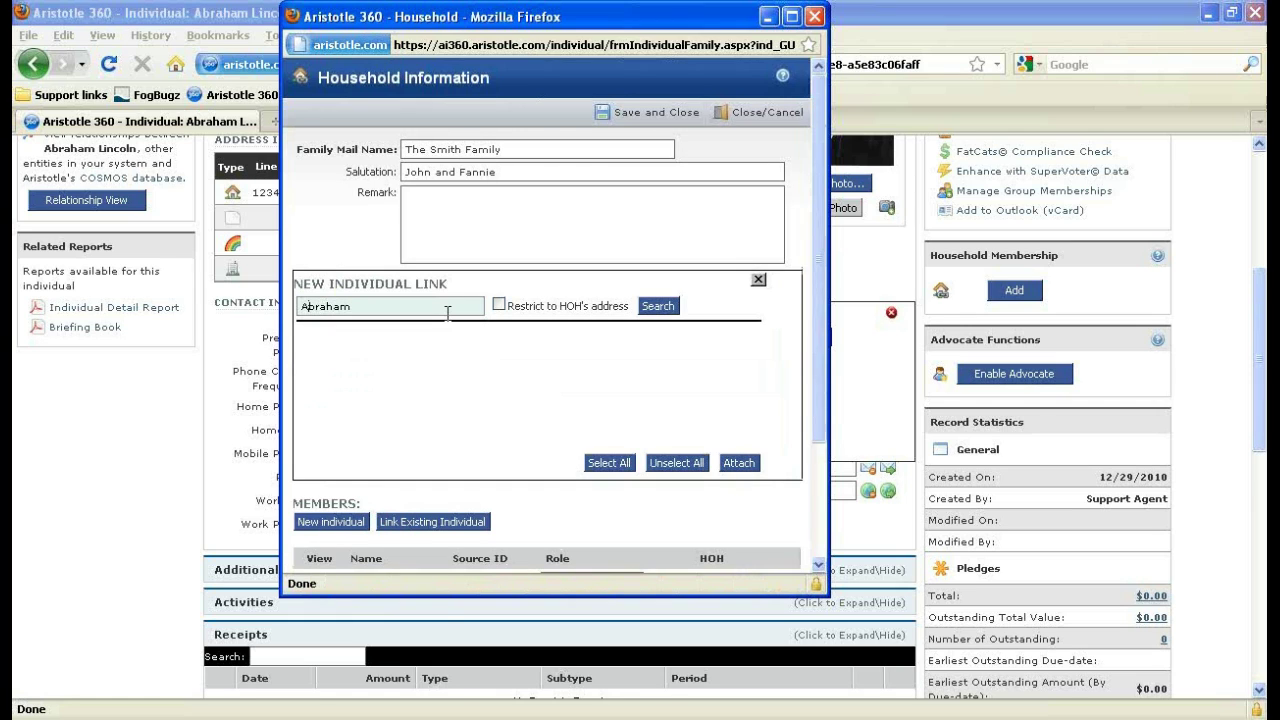
scroll(450, 395, down, 2)
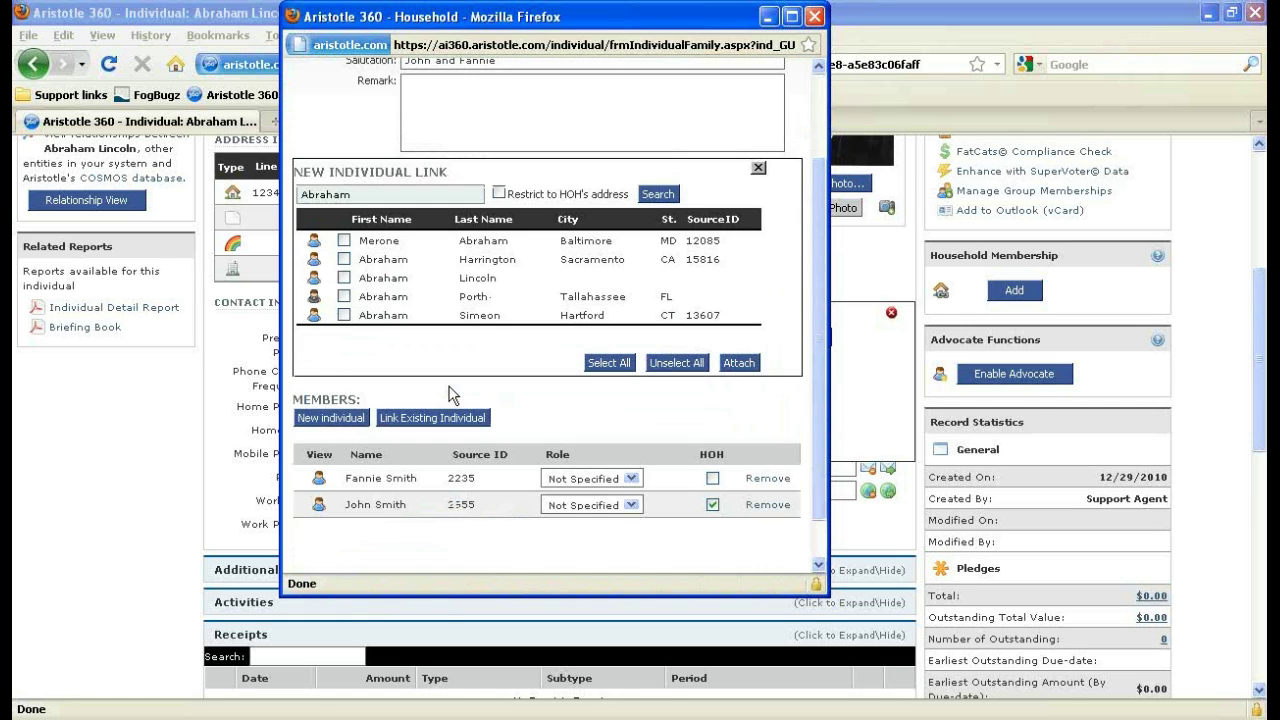
click(344, 277)
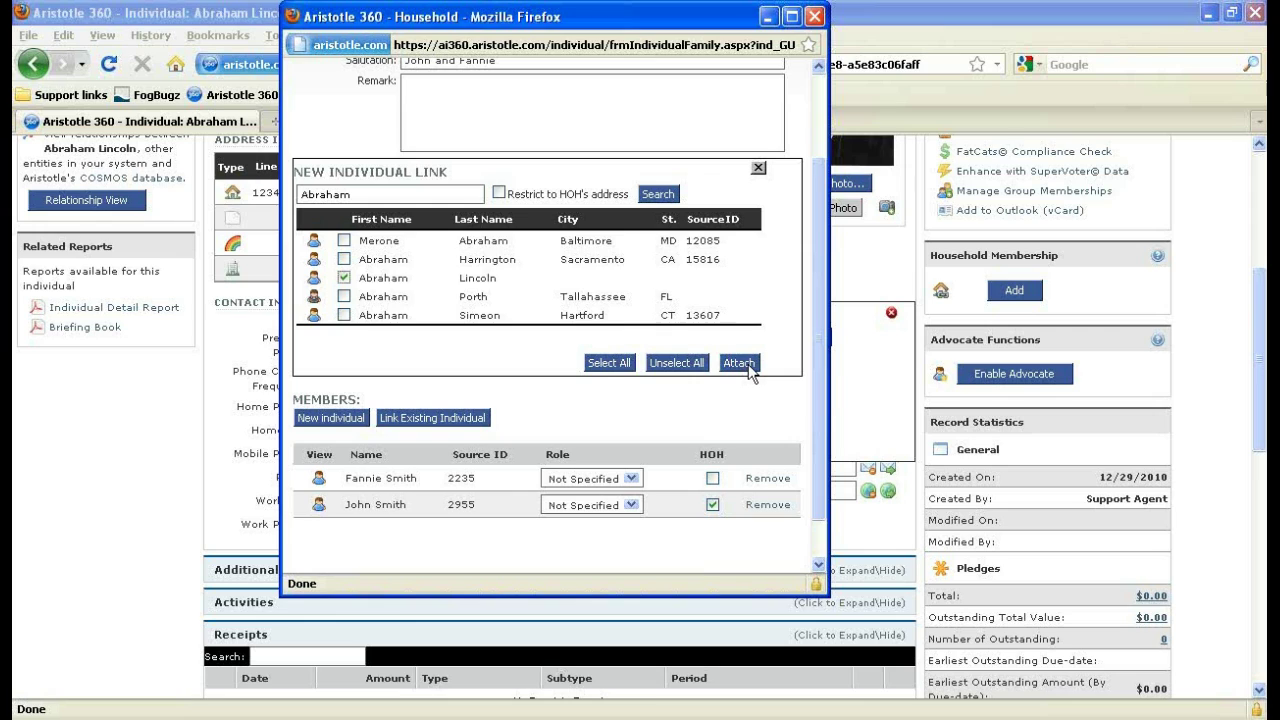
click(740, 363)
click(510, 332)
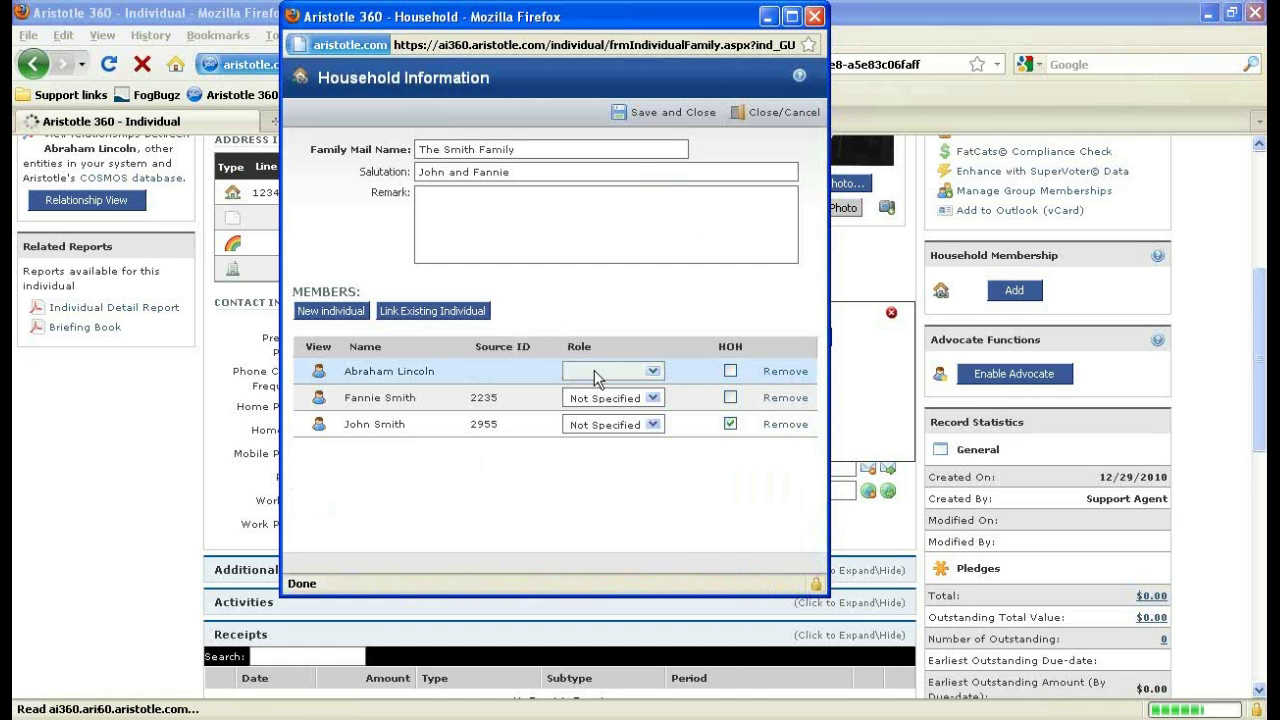
click(648, 377)
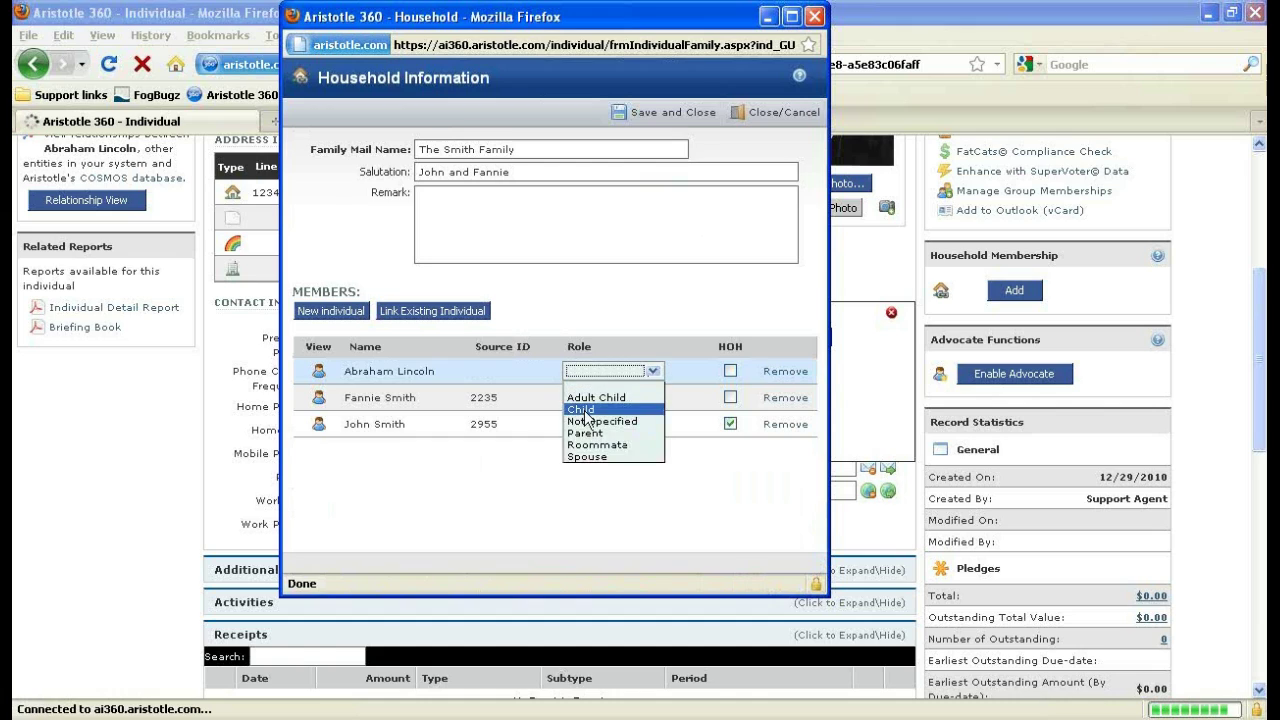
click(598, 444)
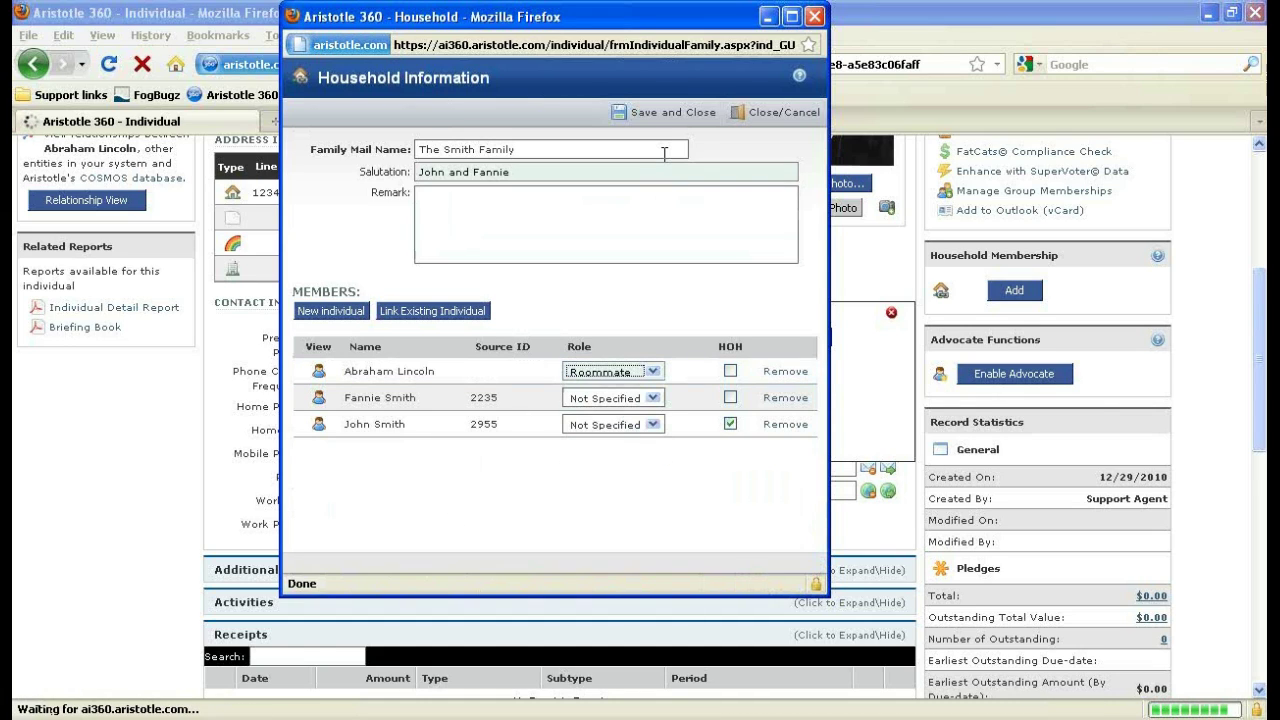
click(676, 119)
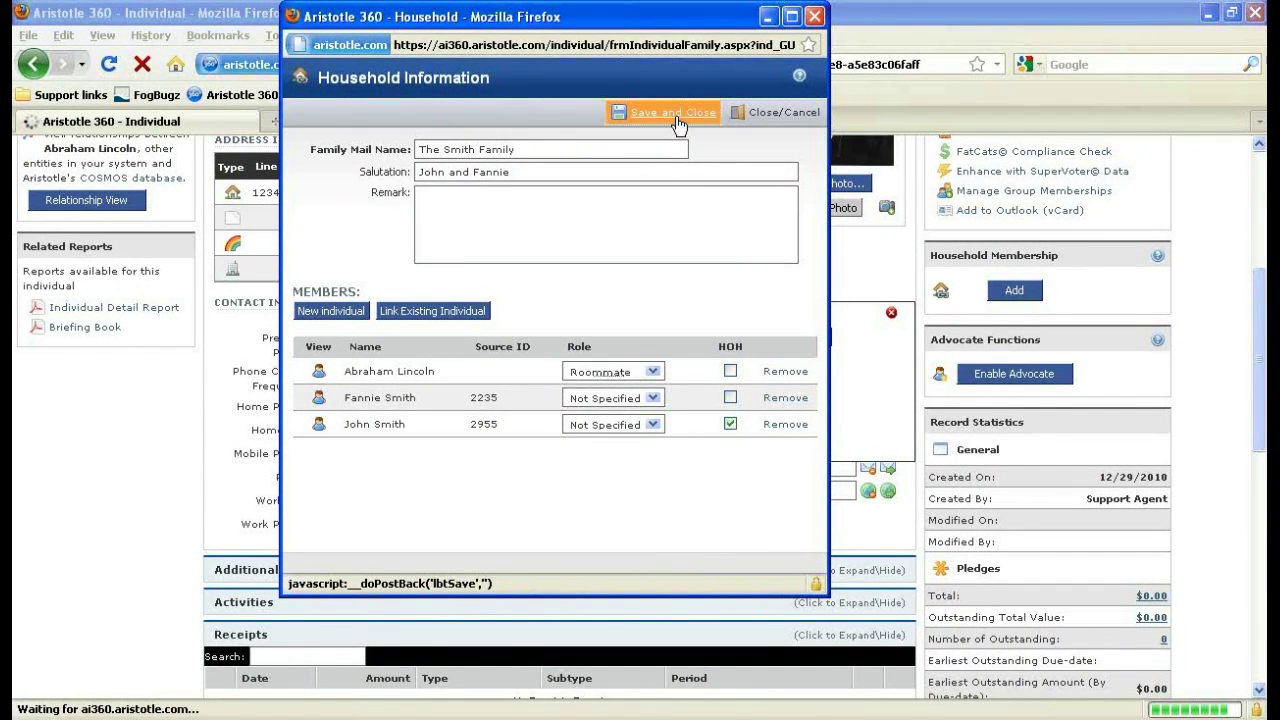
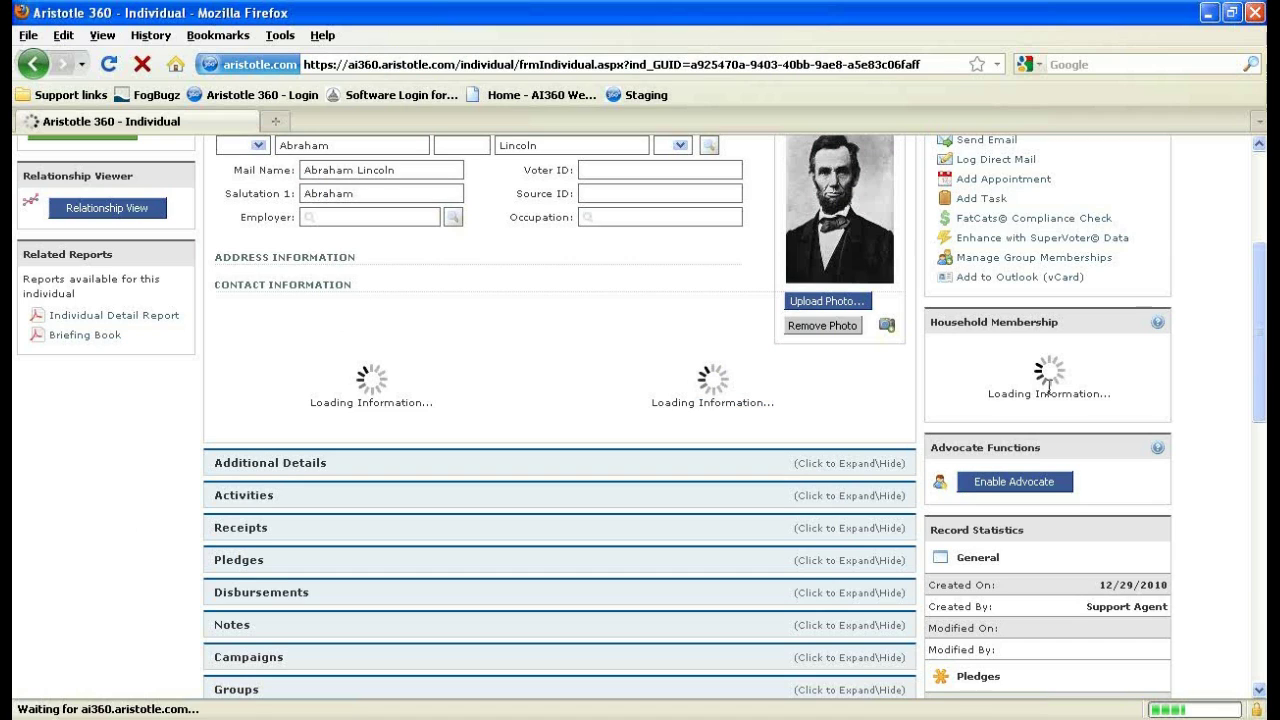
Quick-search an individual by first and last name and open the matching record.
scroll(830, 480, up, 2)
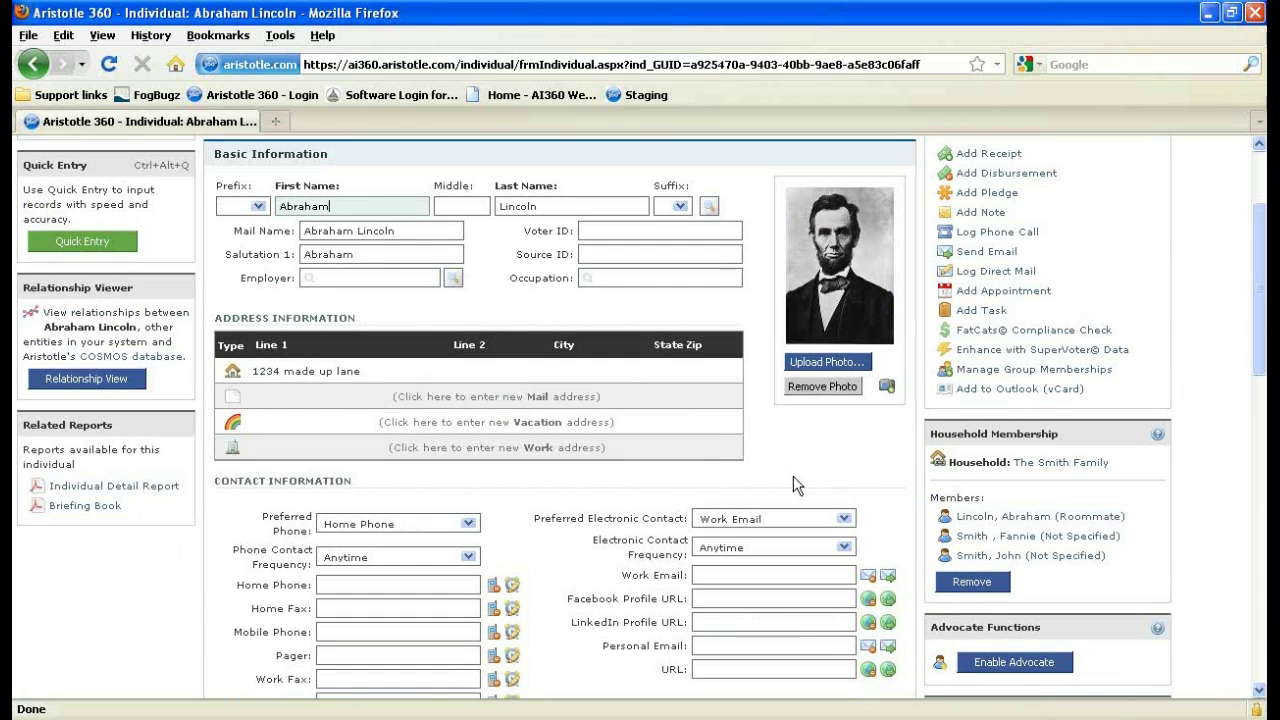
scroll(793, 476, up, 3)
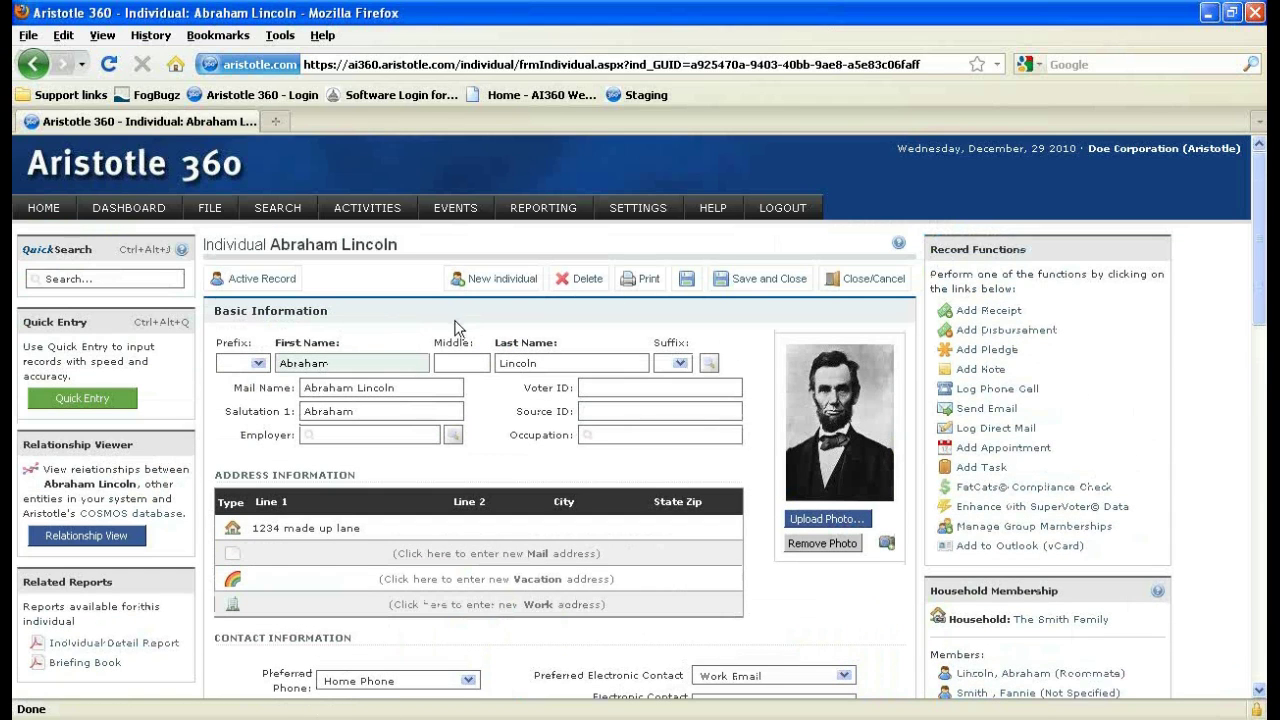
key(ctrl+alt+j)
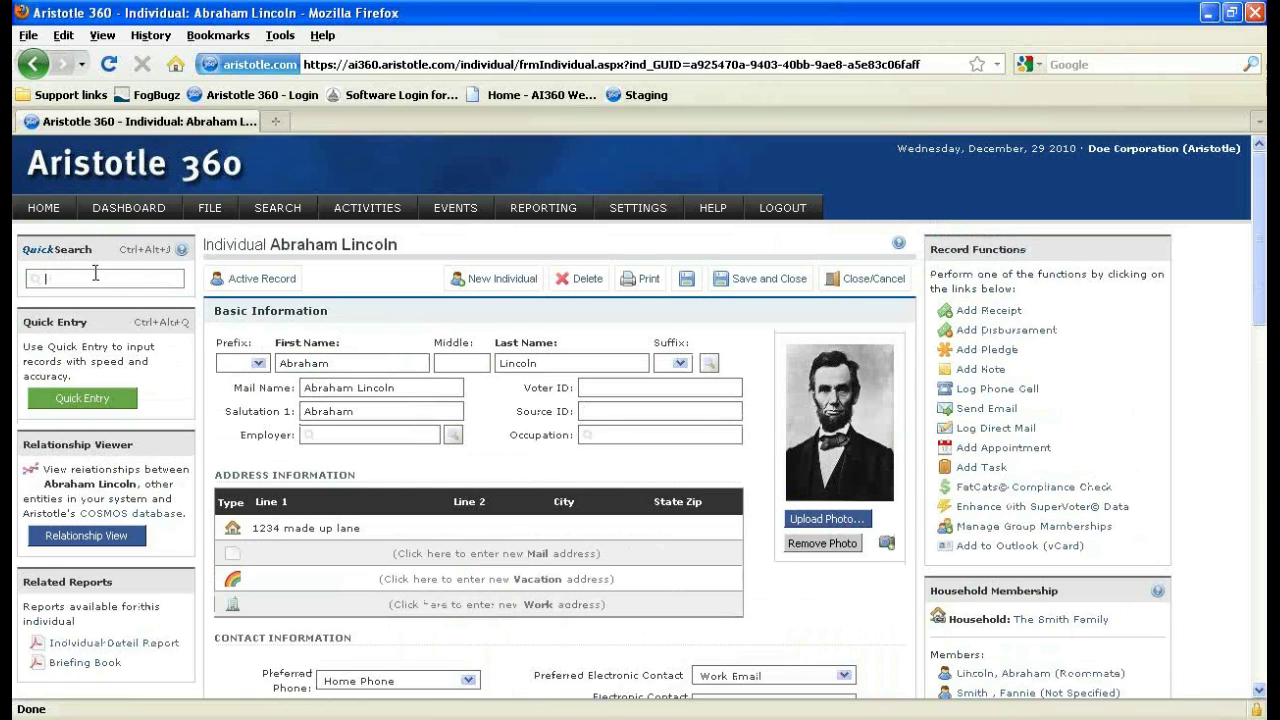
text(a)
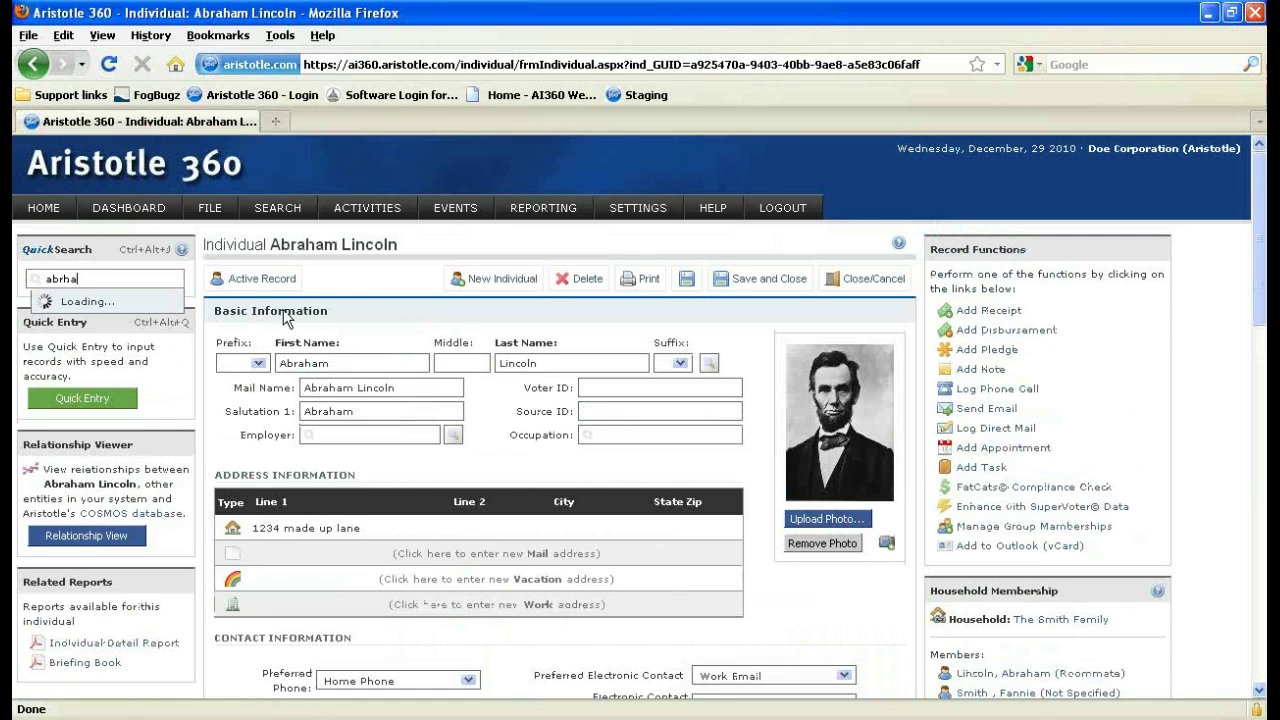
text(braham)
text(lincoln)
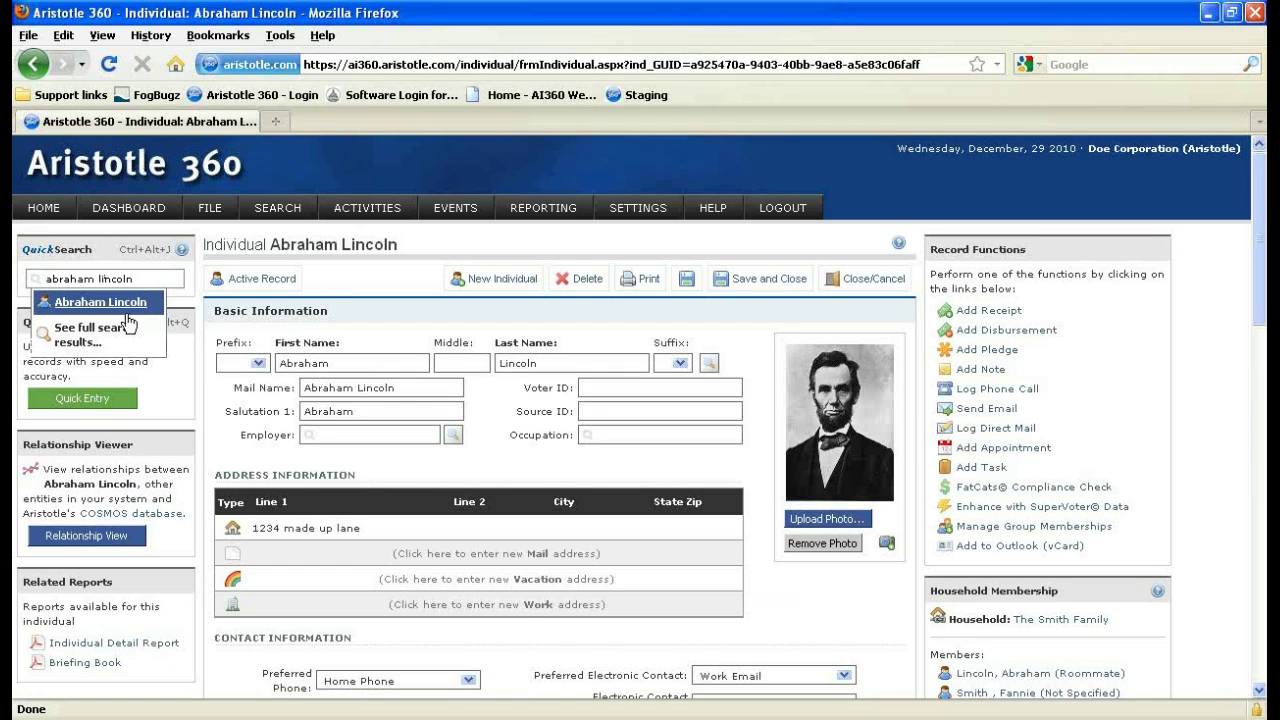
click(125, 316)
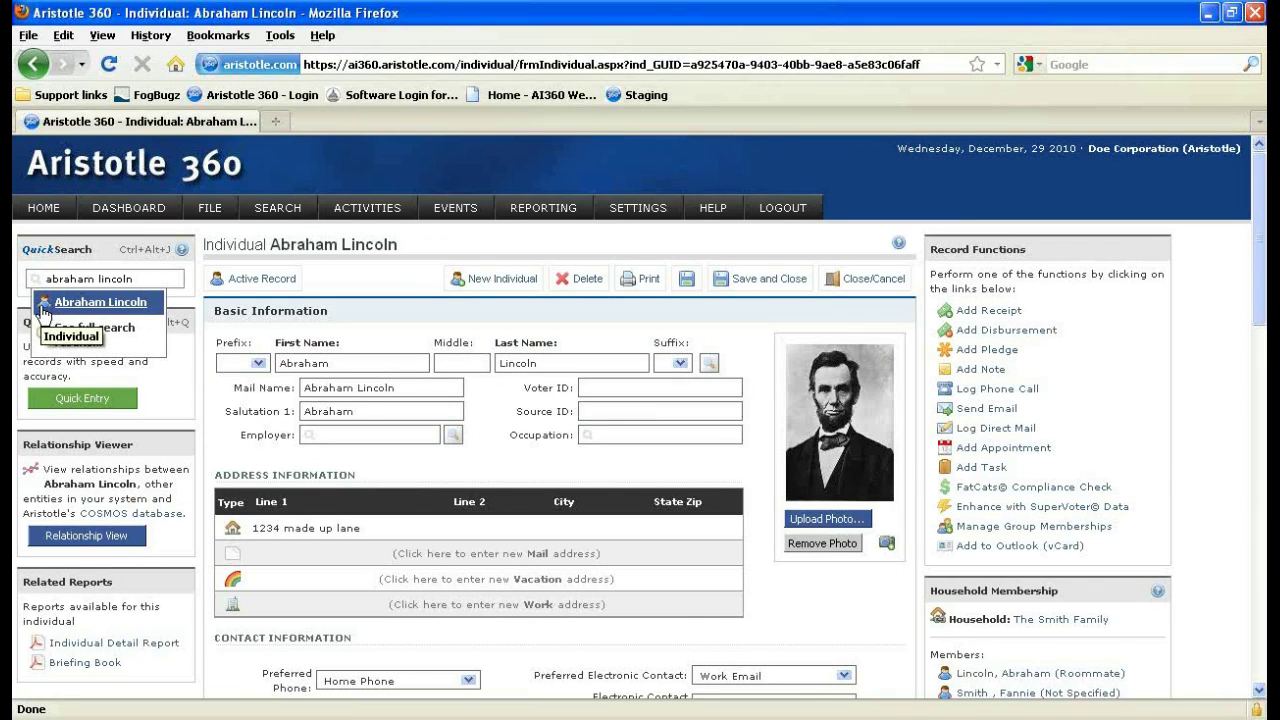
Quick-search legislators by the representative's name and open his US Representative record.
drag(133, 279, 14, 285)
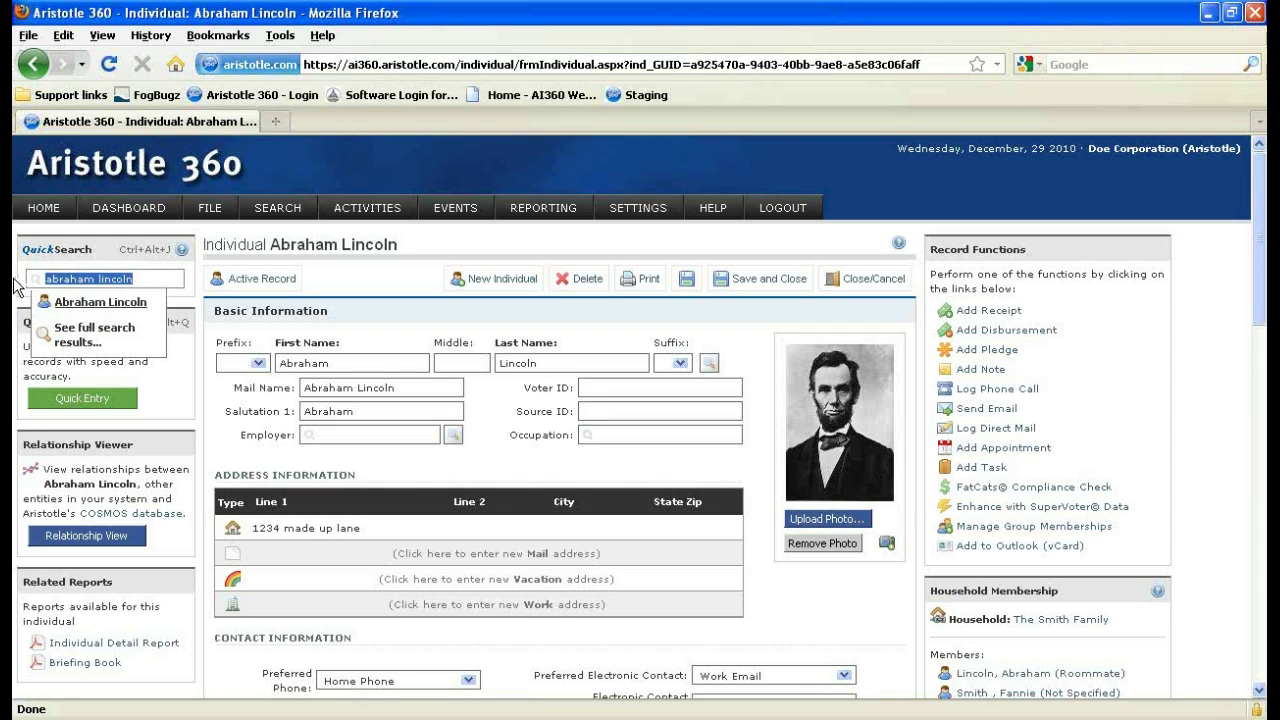
text(legislators)
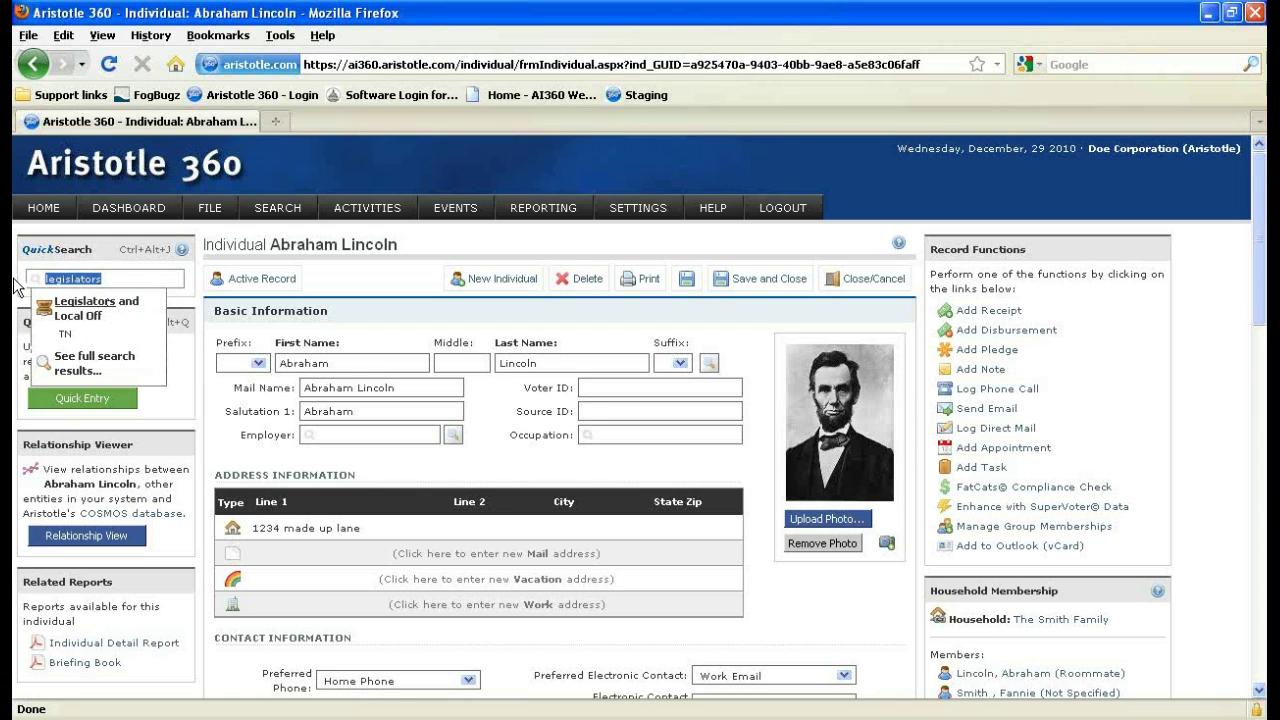
text(adam smith)
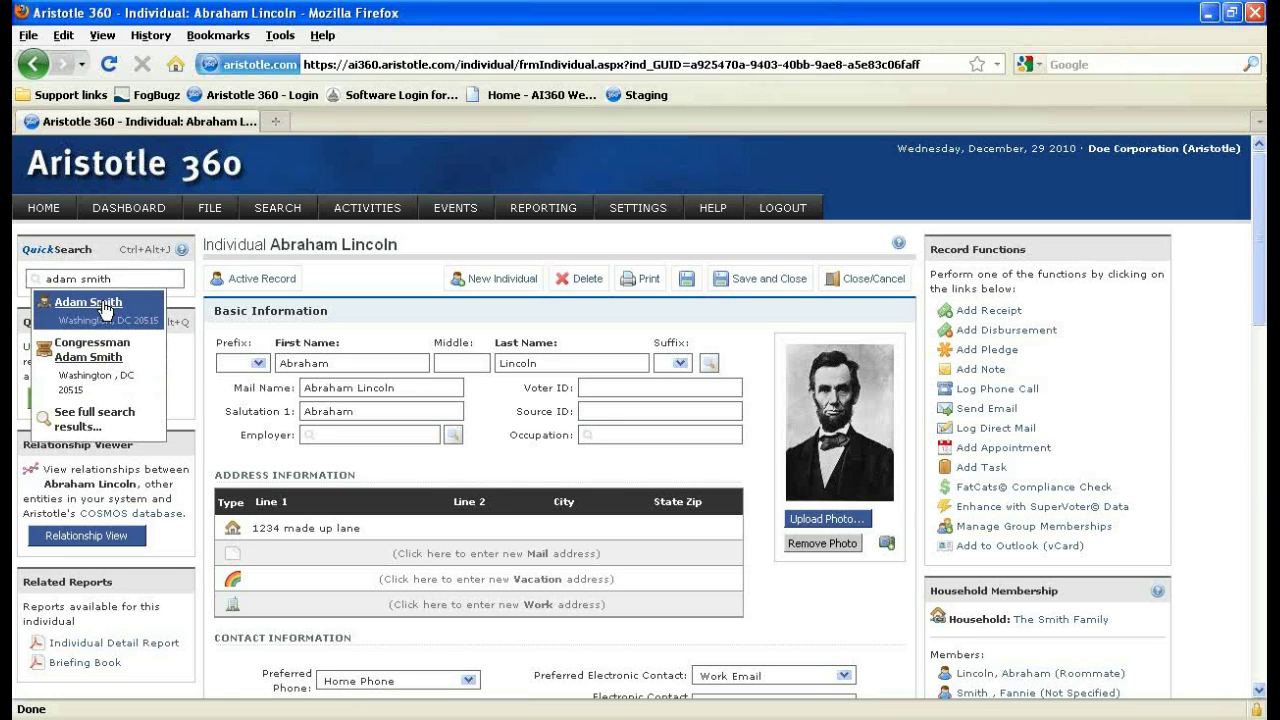
click(104, 310)
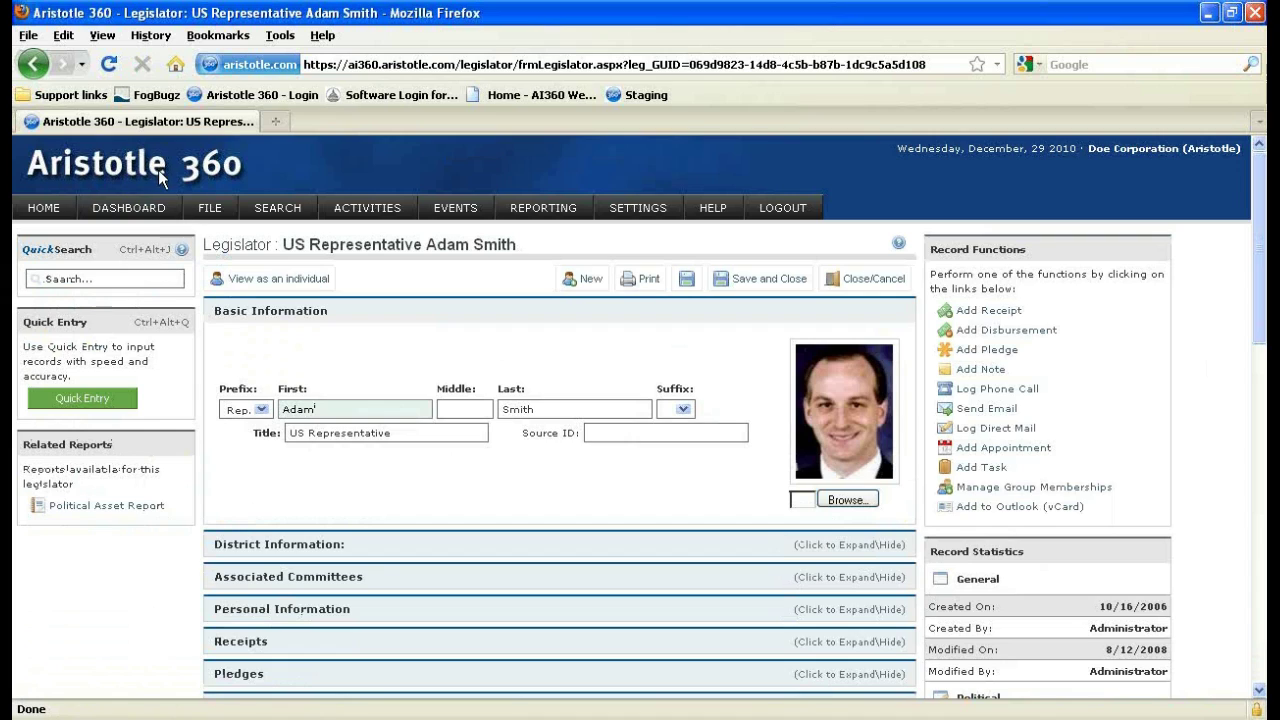
Return to the homepage and bring up the Search > Organization Search submenu.
click(63, 211)
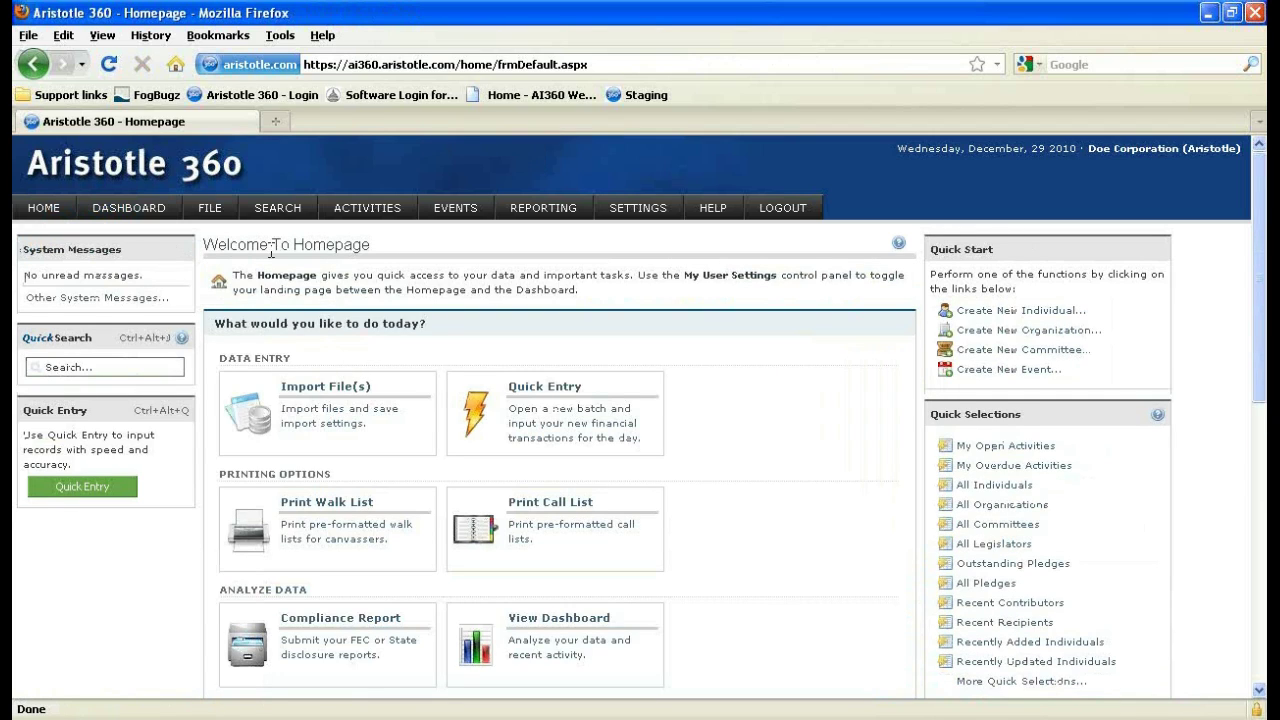
mouse_move(279, 225)
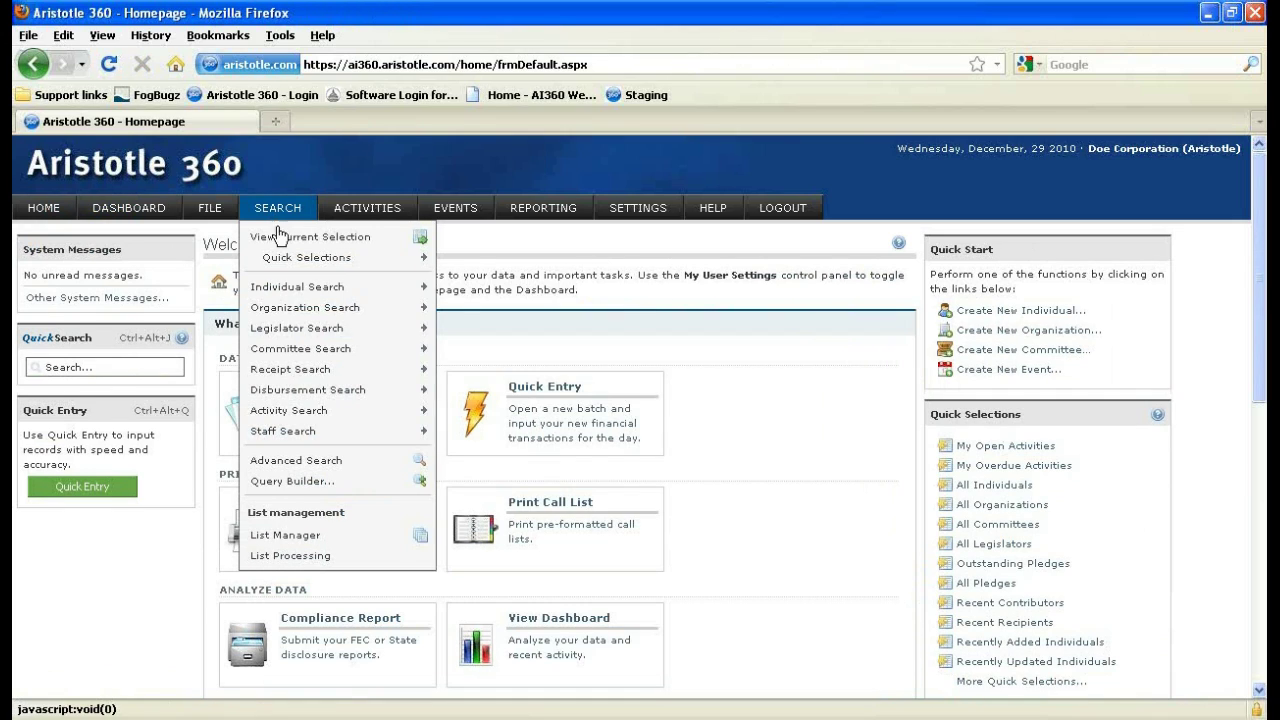
mouse_move(297, 290)
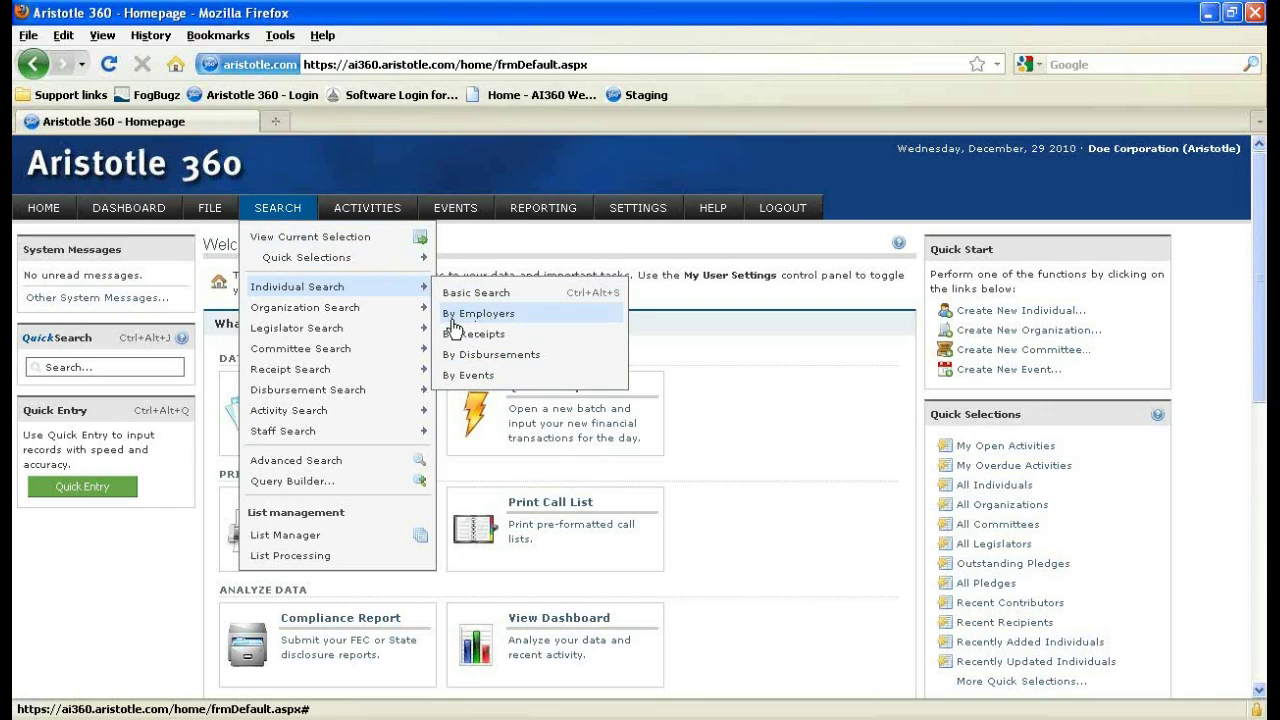
mouse_move(412, 316)
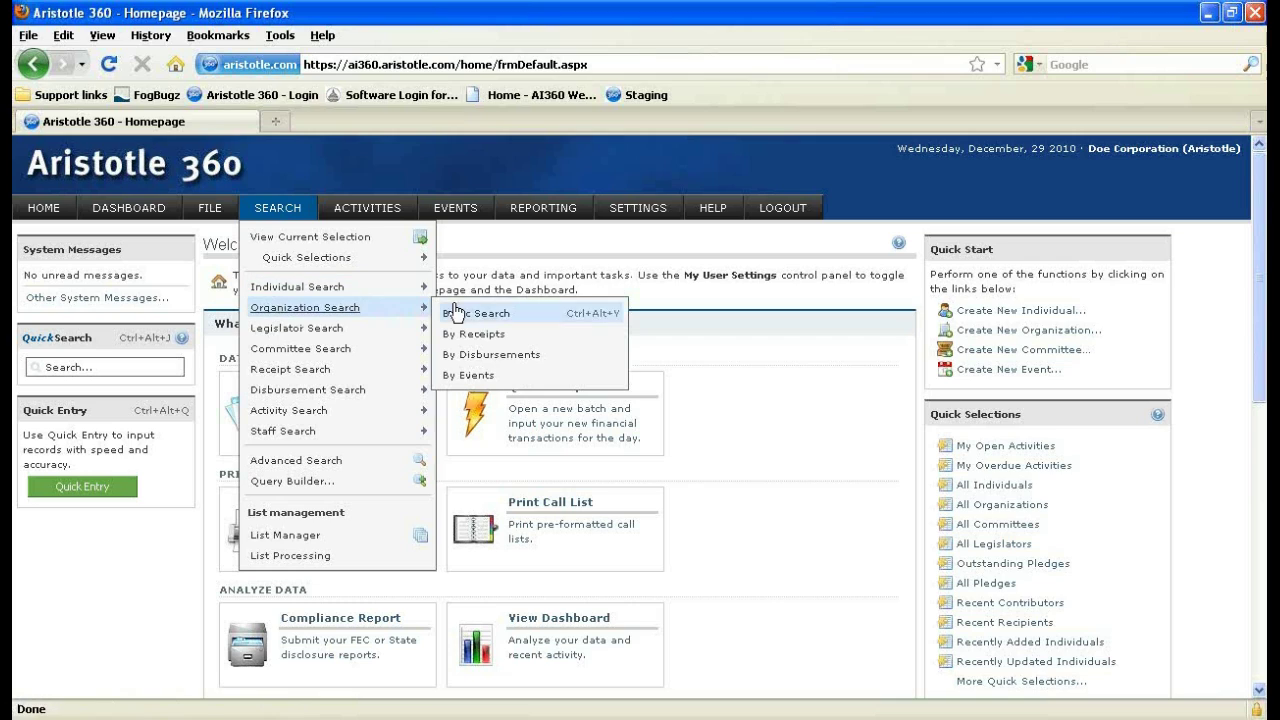
Run an organization By Receipts search starting 12/01/2010, which returns no results.
click(479, 337)
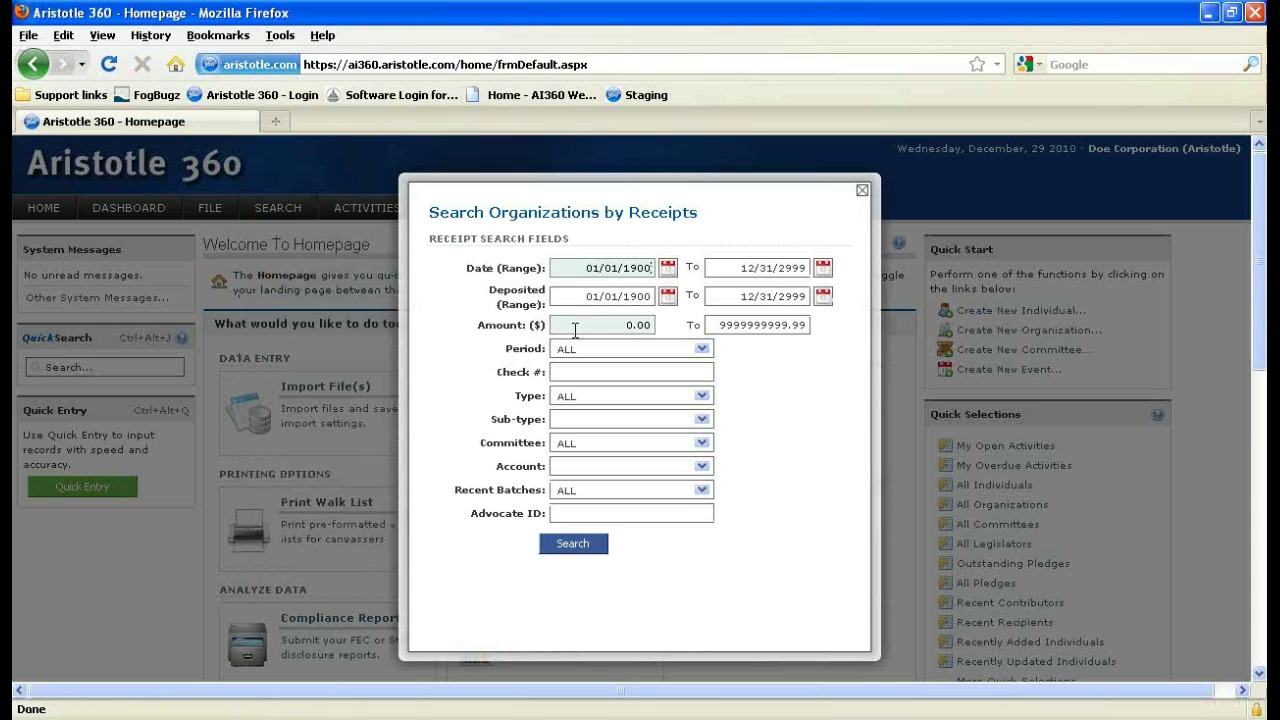
click(667, 267)
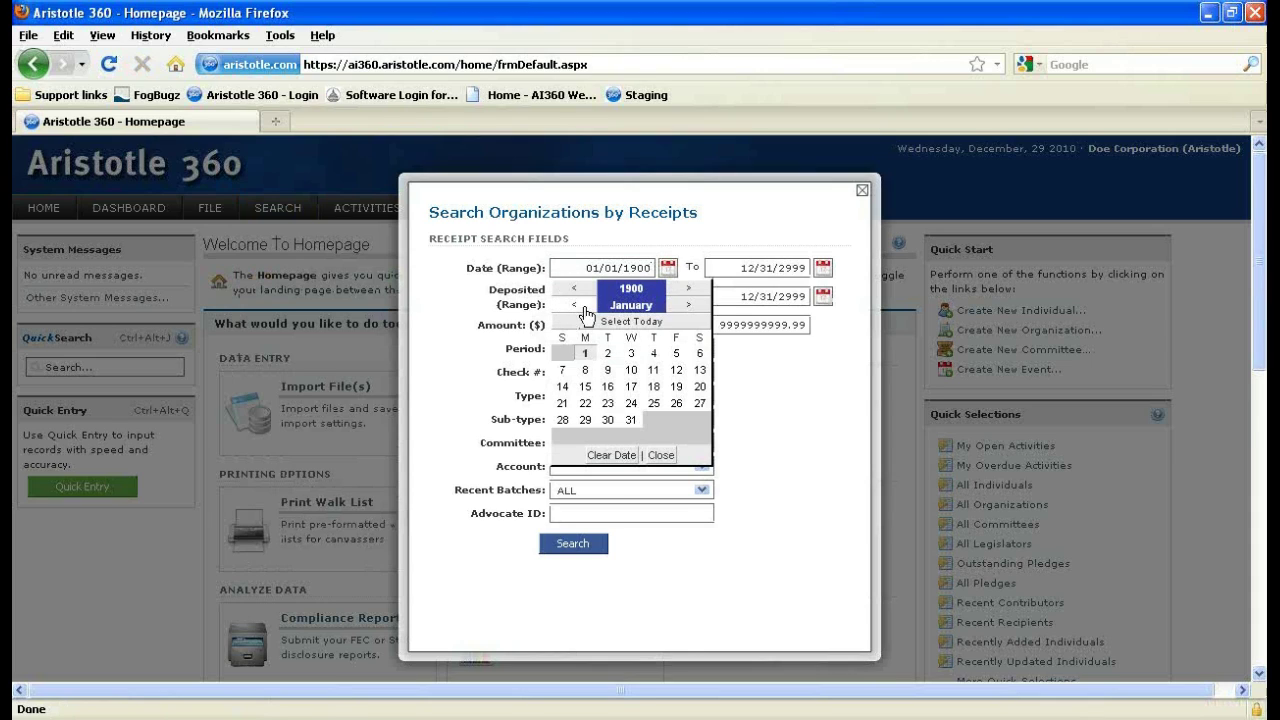
click(574, 304)
click(676, 354)
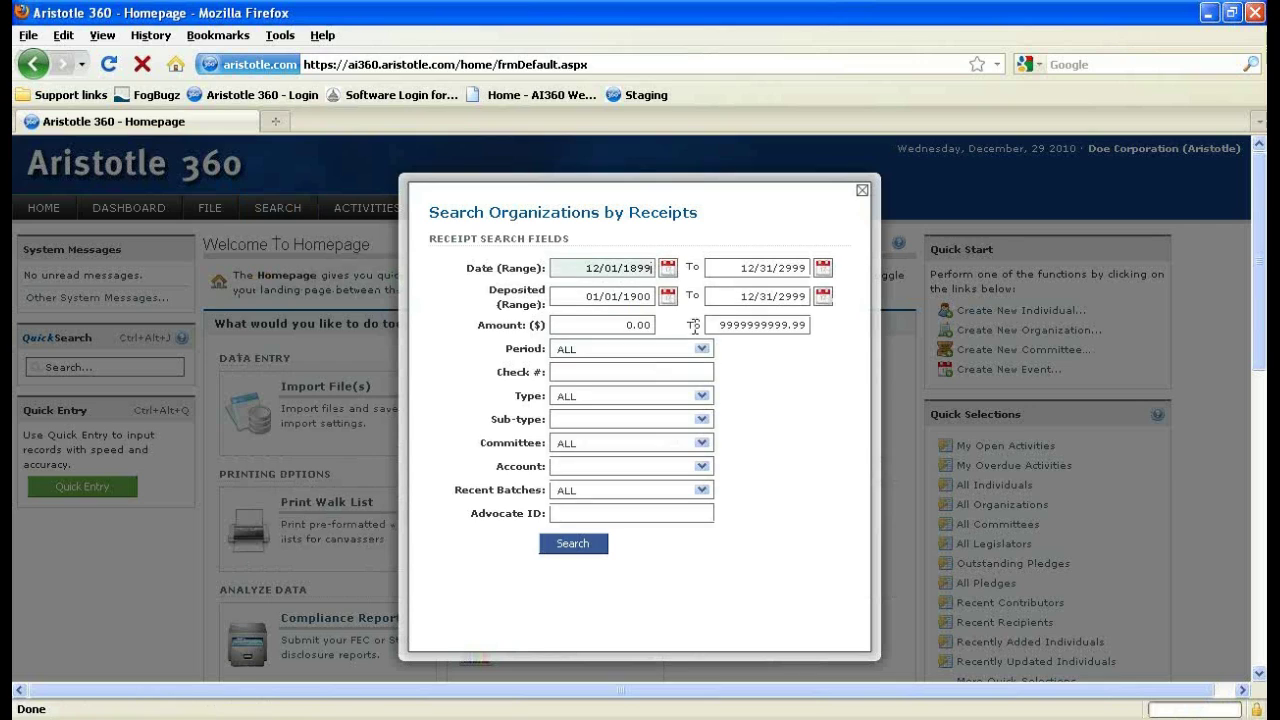
key(BackSpace)
key(BackSpace)
key(BackSpace)
key(BackSpace)
text(2010)
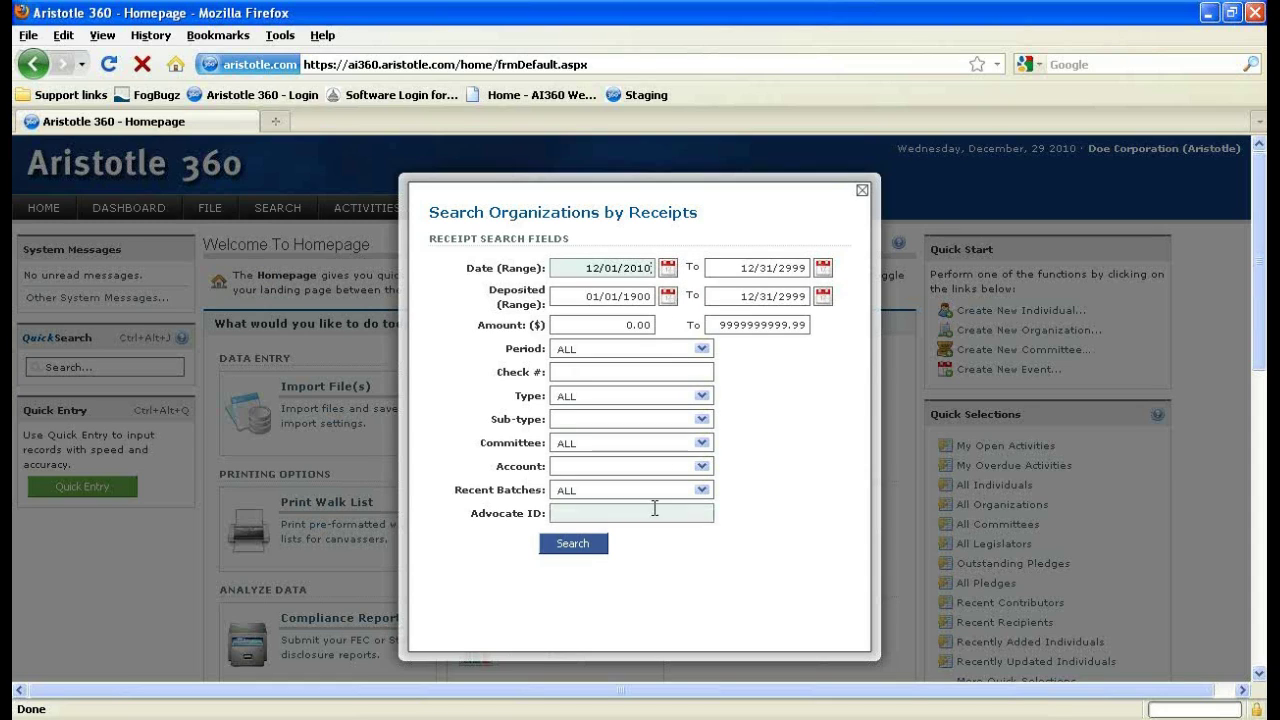
click(594, 550)
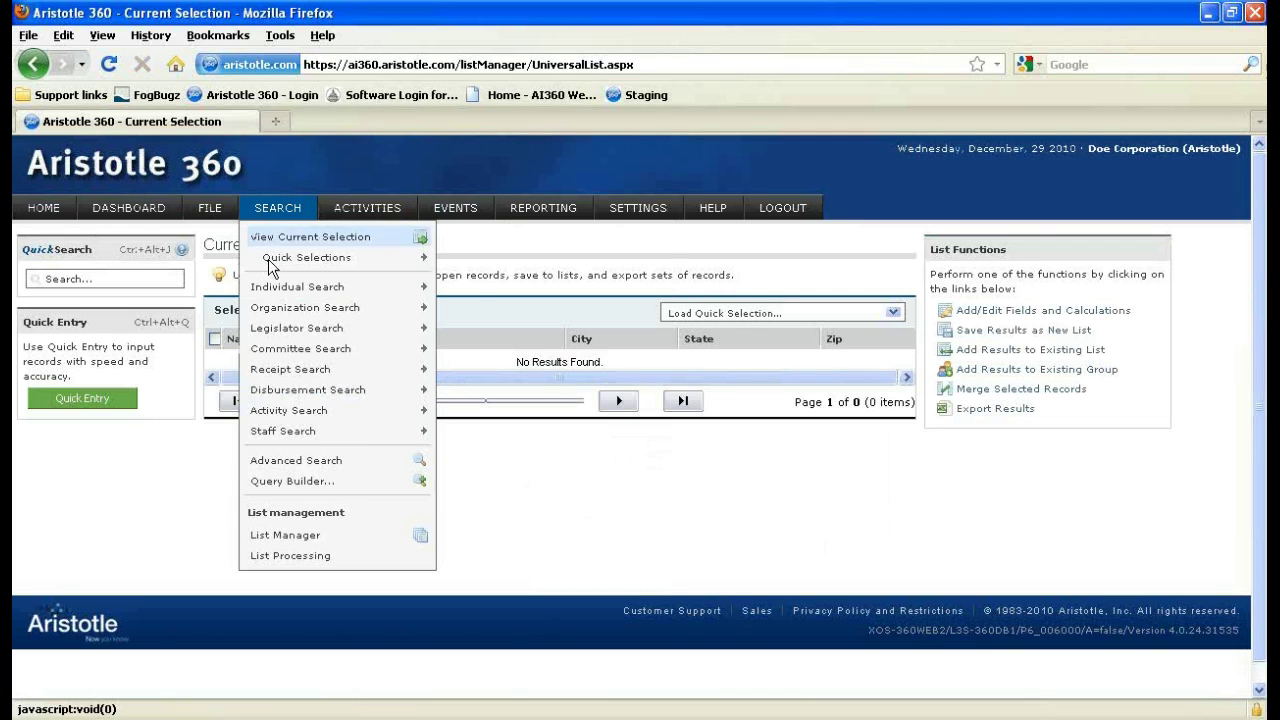
Run a basic receipt search from 01/01/2010 with a minimum amount of 1.
mouse_move(340, 371)
click(490, 384)
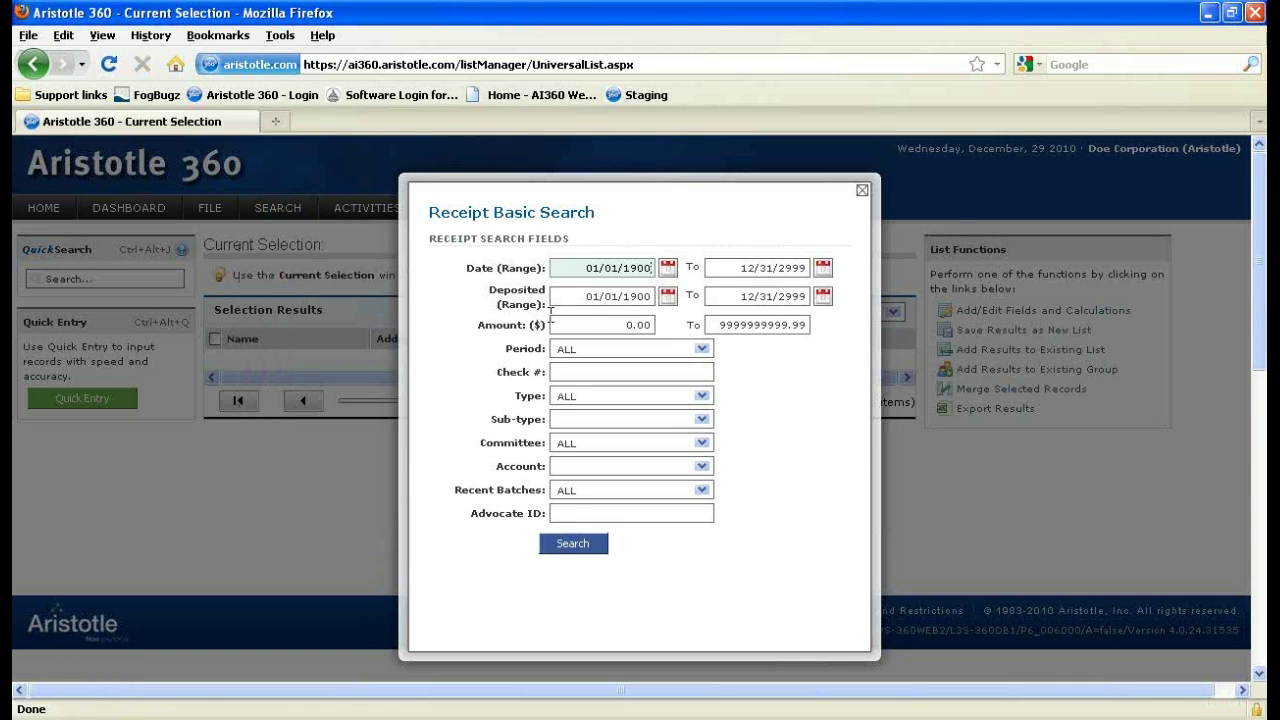
key(BackSpace)
key(BackSpace)
key(BackSpace)
key(BackSpace)
text(2010)
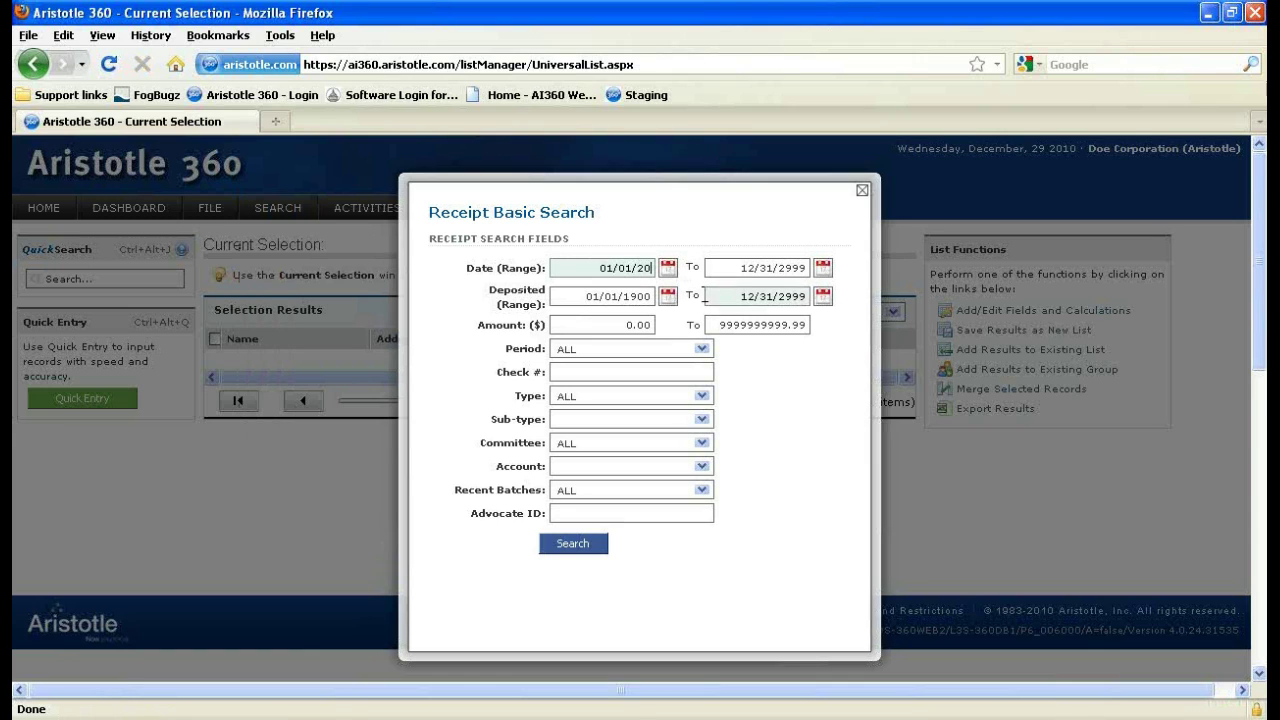
click(665, 323)
drag(665, 323, 553, 324)
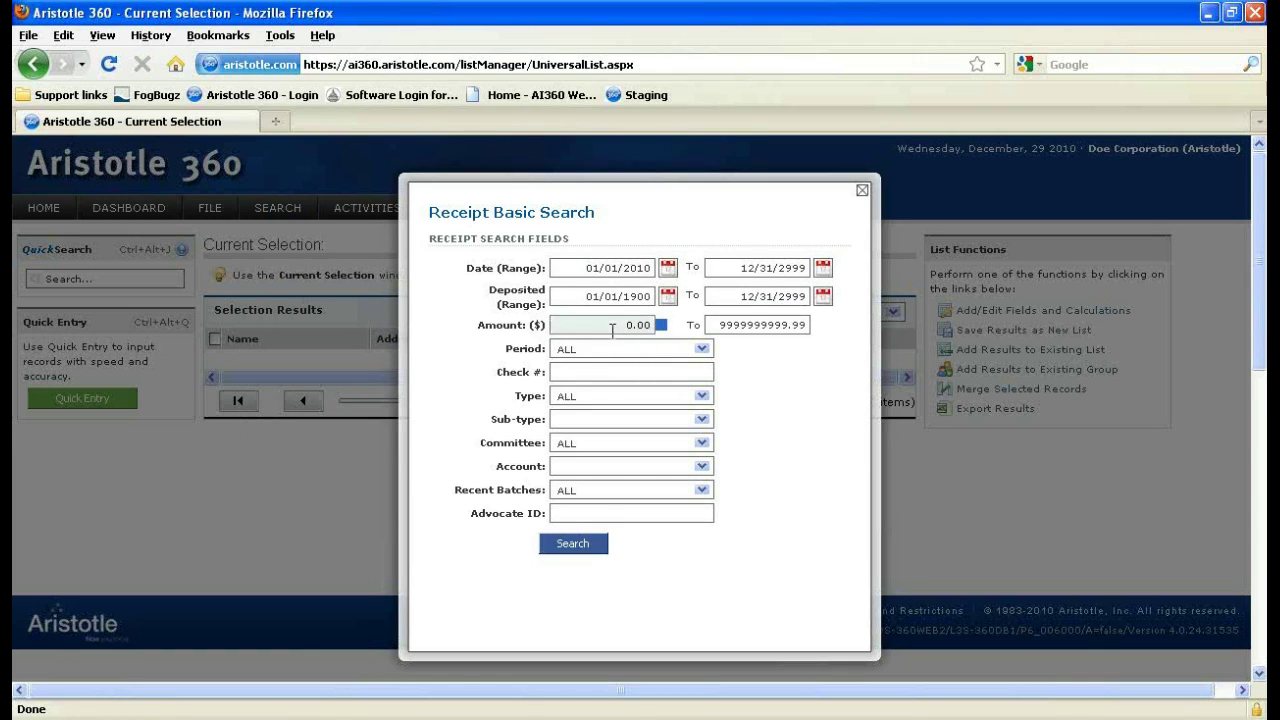
text(1)
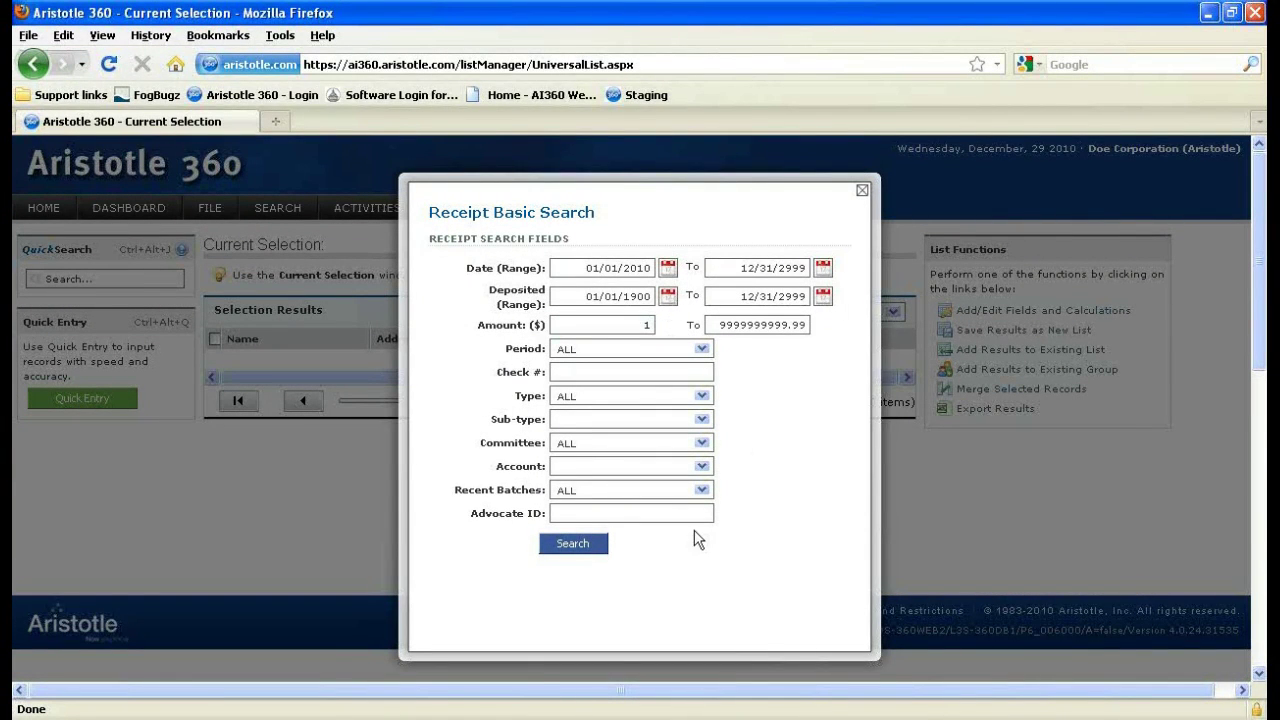
click(600, 547)
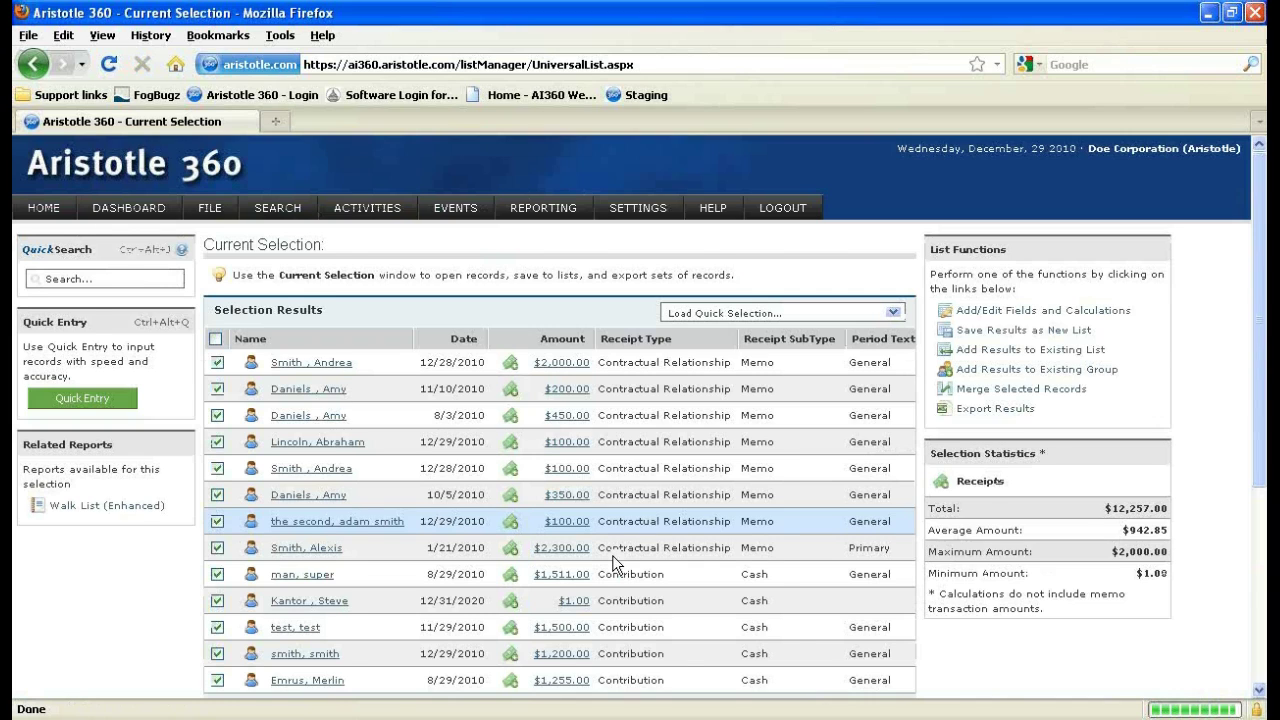
Review the 23 receipt results and bring up the Search > Individual Search submenu.
scroll(480, 437, down, 2)
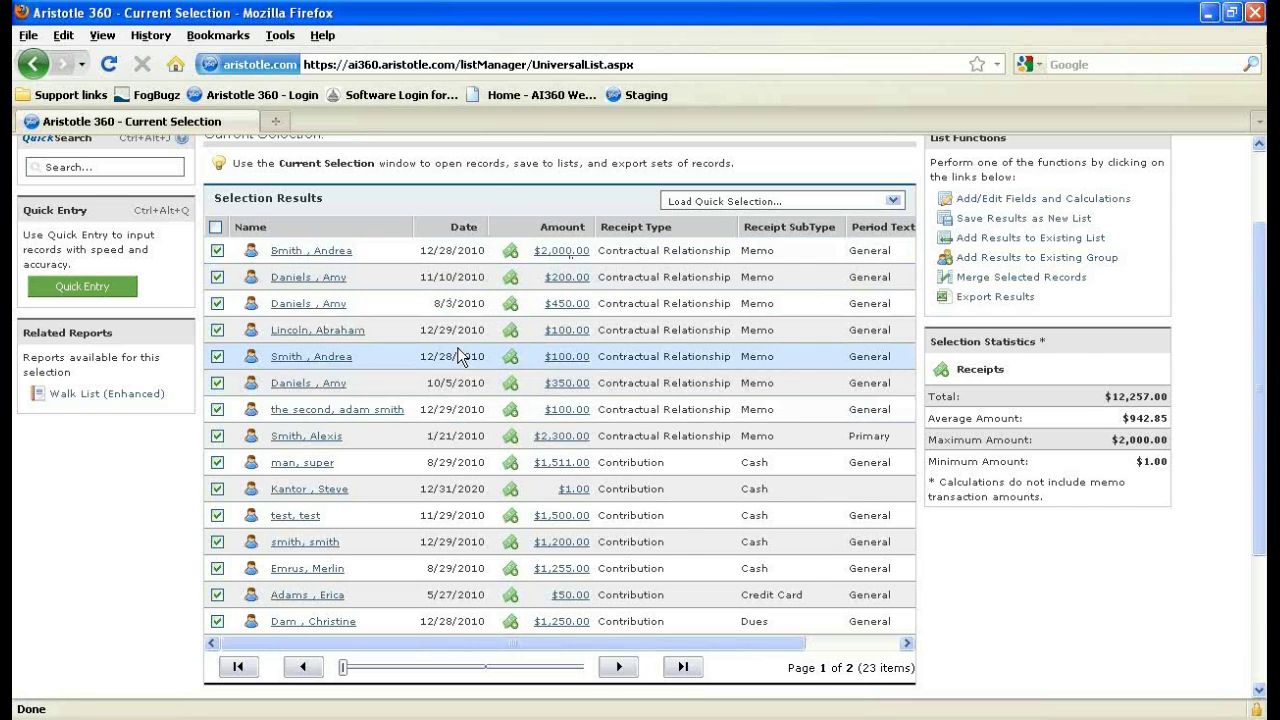
scroll(457, 347, up, 2)
mouse_move(297, 218)
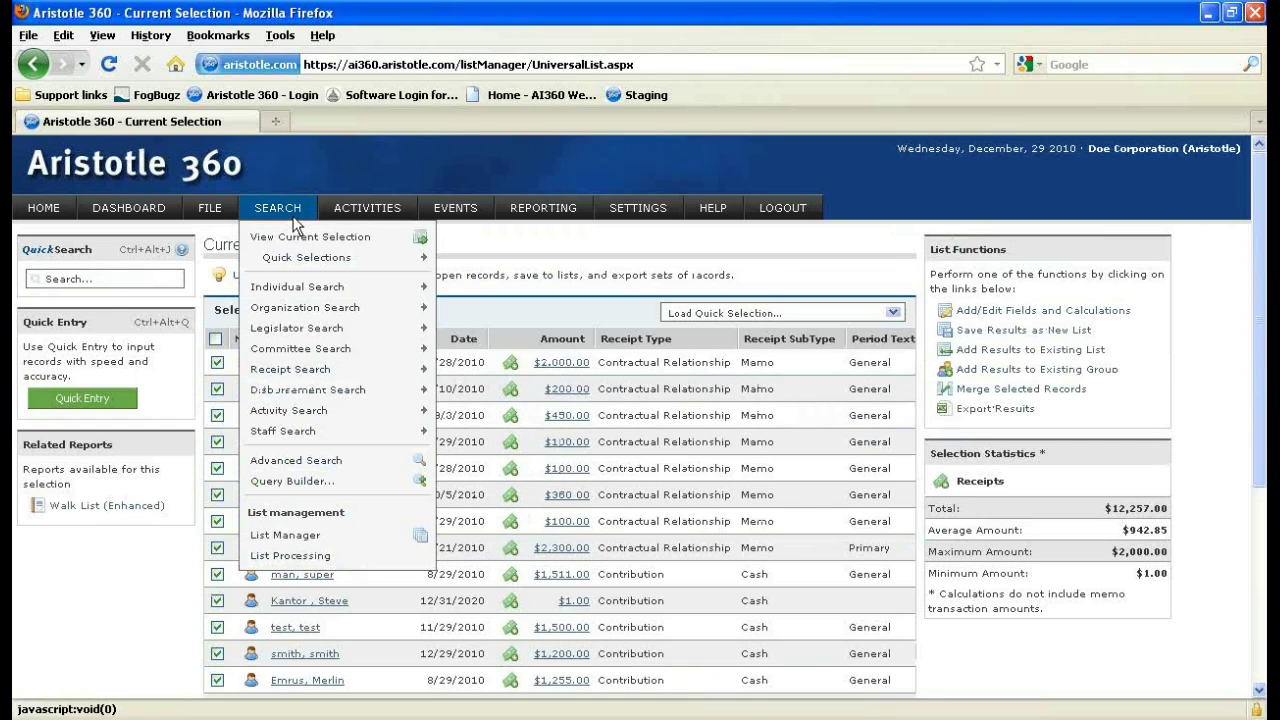
mouse_move(306, 258)
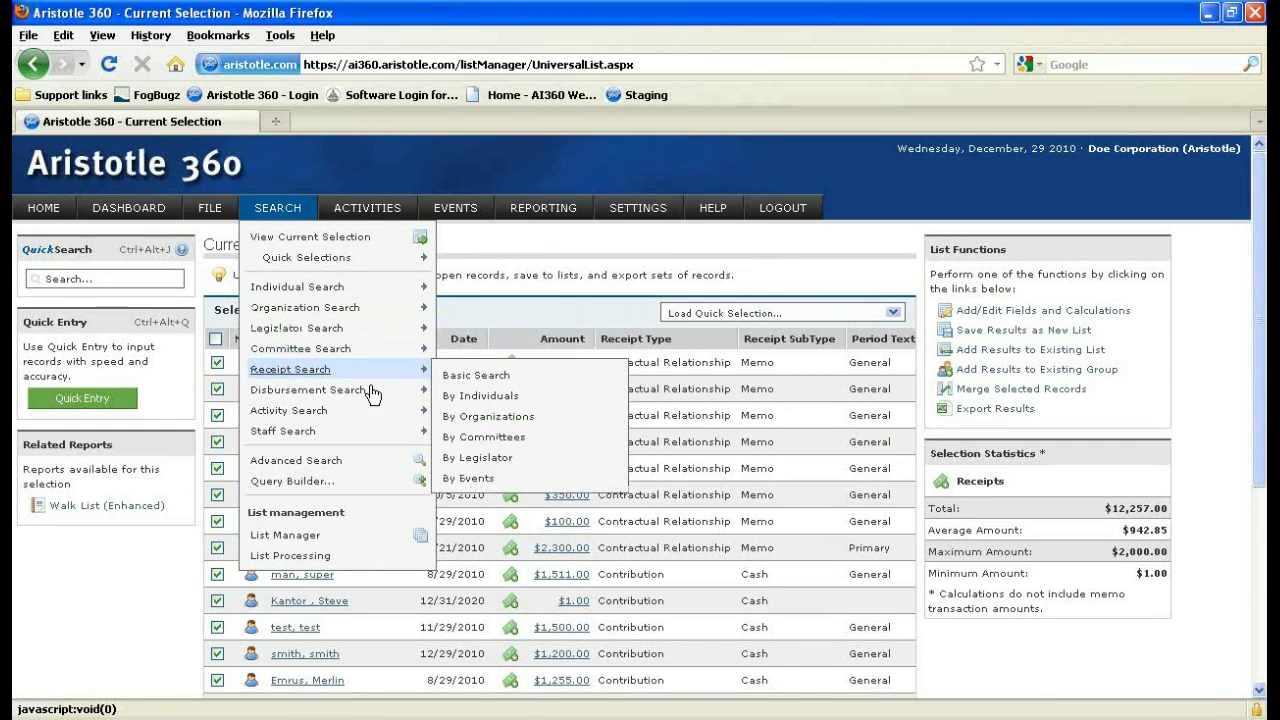
mouse_move(390, 384)
mouse_move(327, 289)
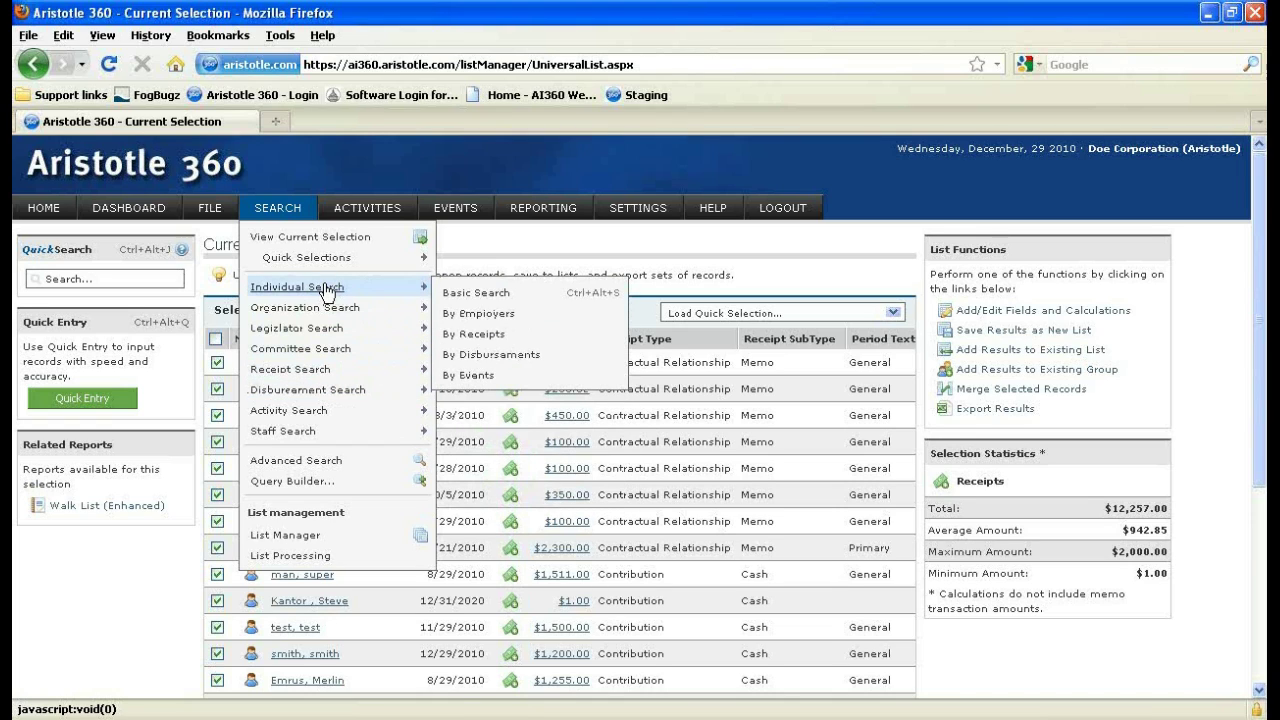
Open the Advanced Search page and look through its list of search types.
click(335, 465)
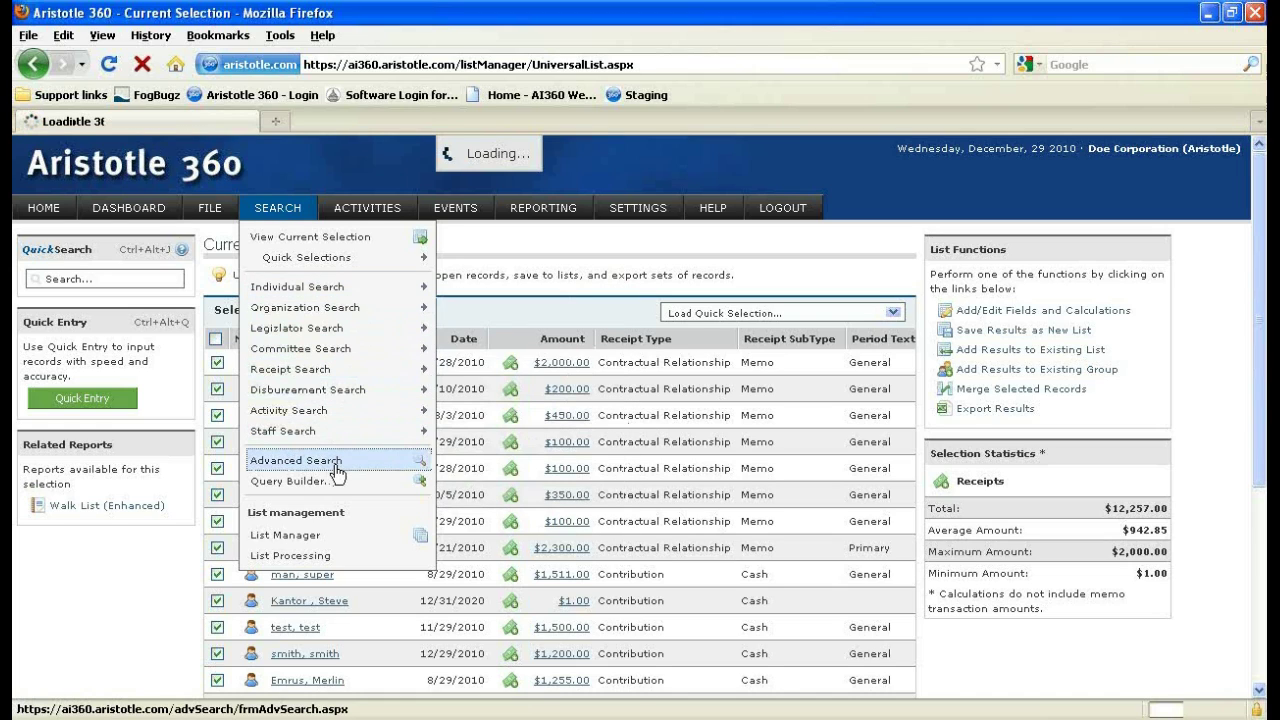
mouse_move(400, 430)
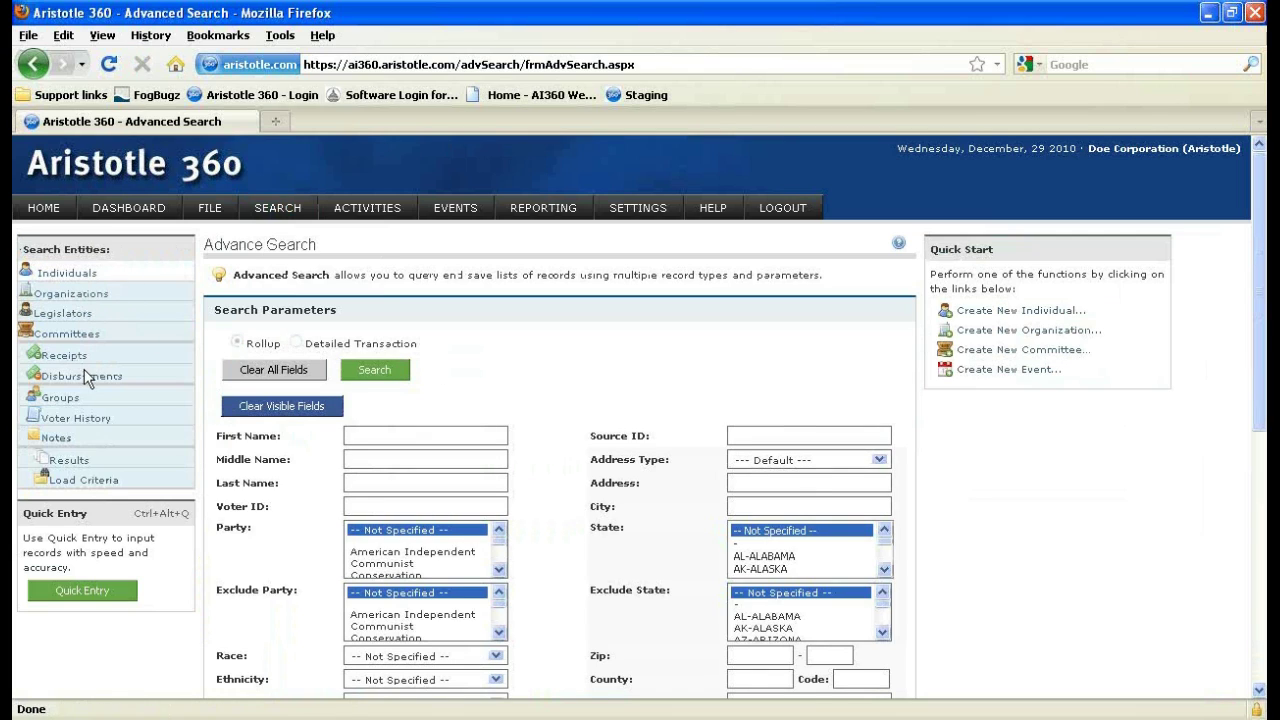
click(297, 216)
mouse_move(330, 328)
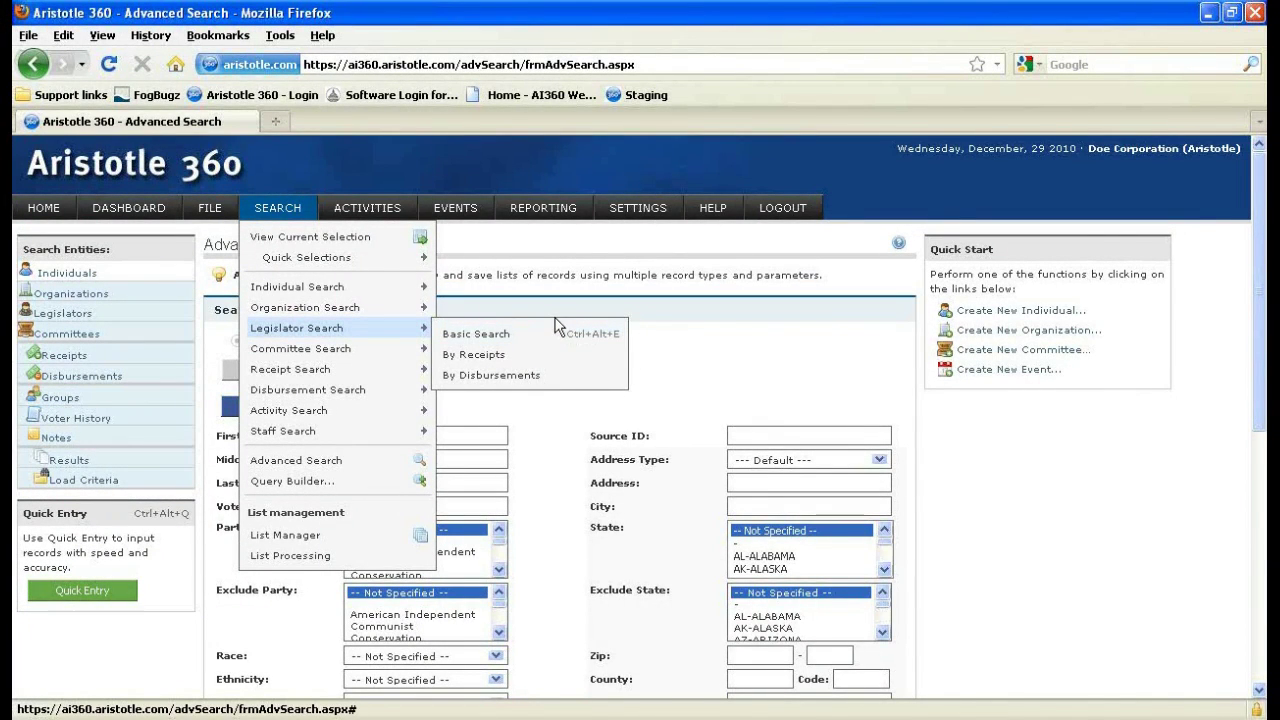
scroll(556, 327, down, 2)
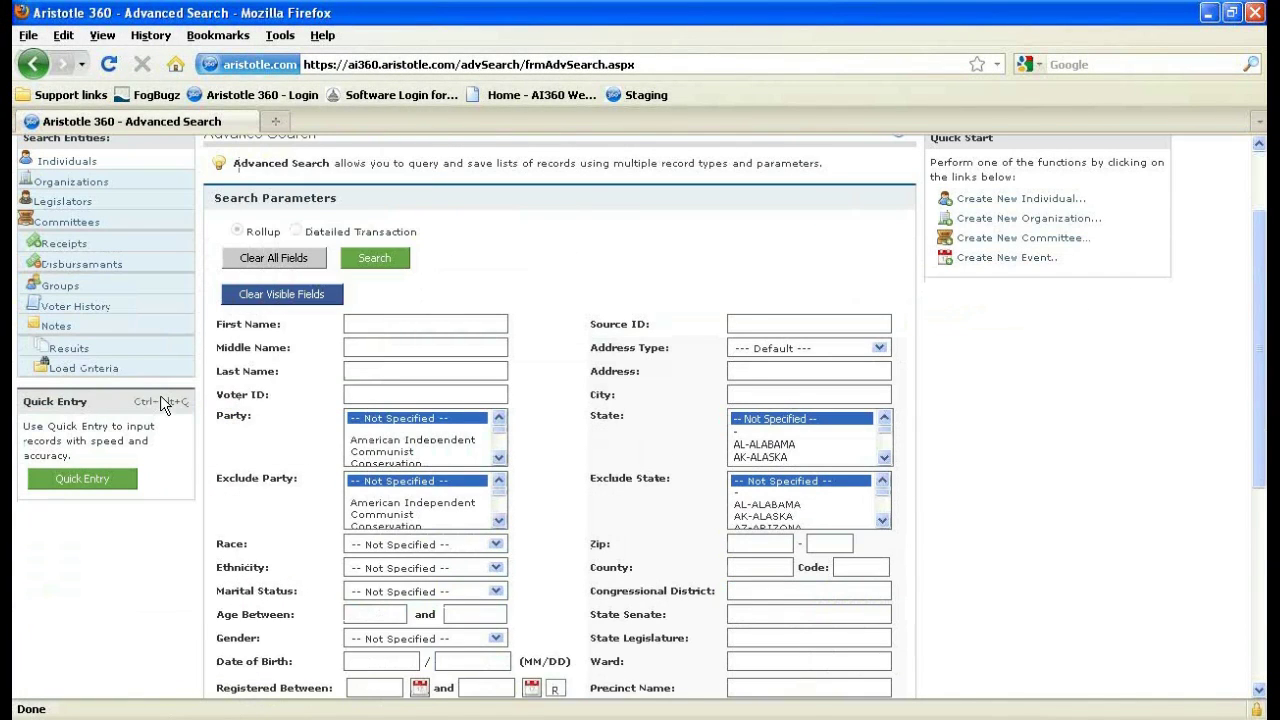
scroll(160, 395, up, 2)
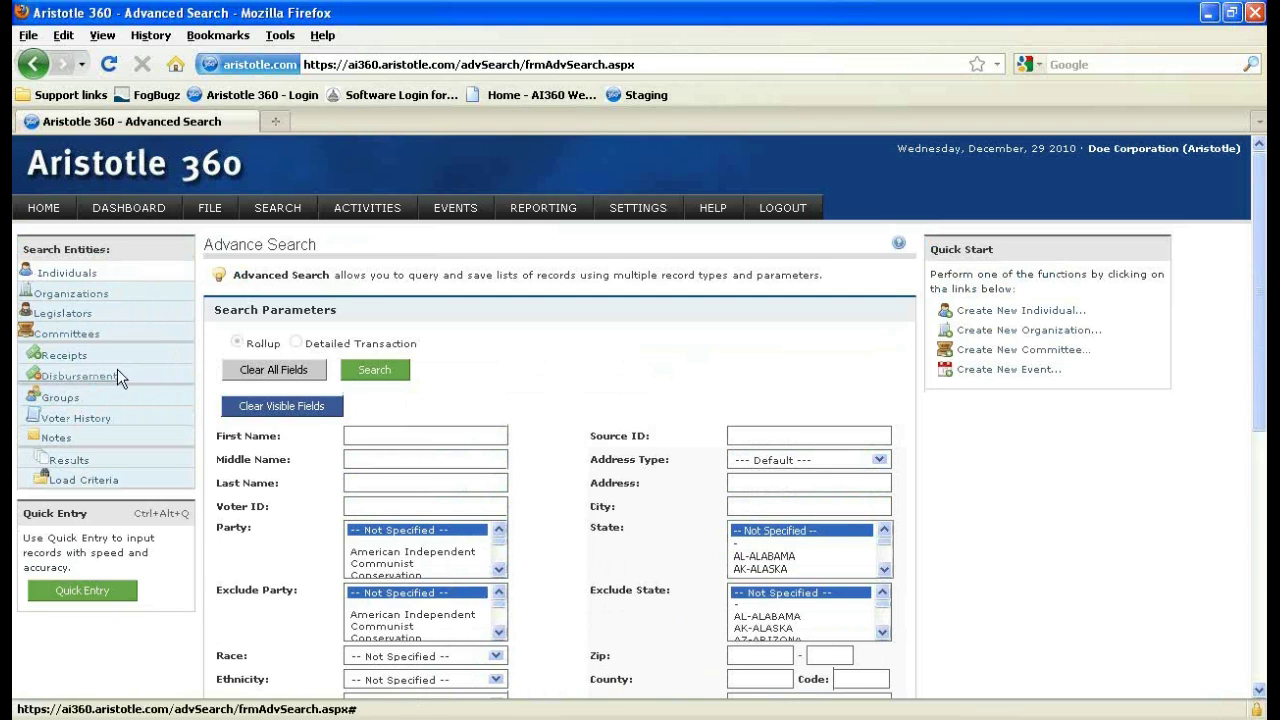
scroll(758, 444, down, 2)
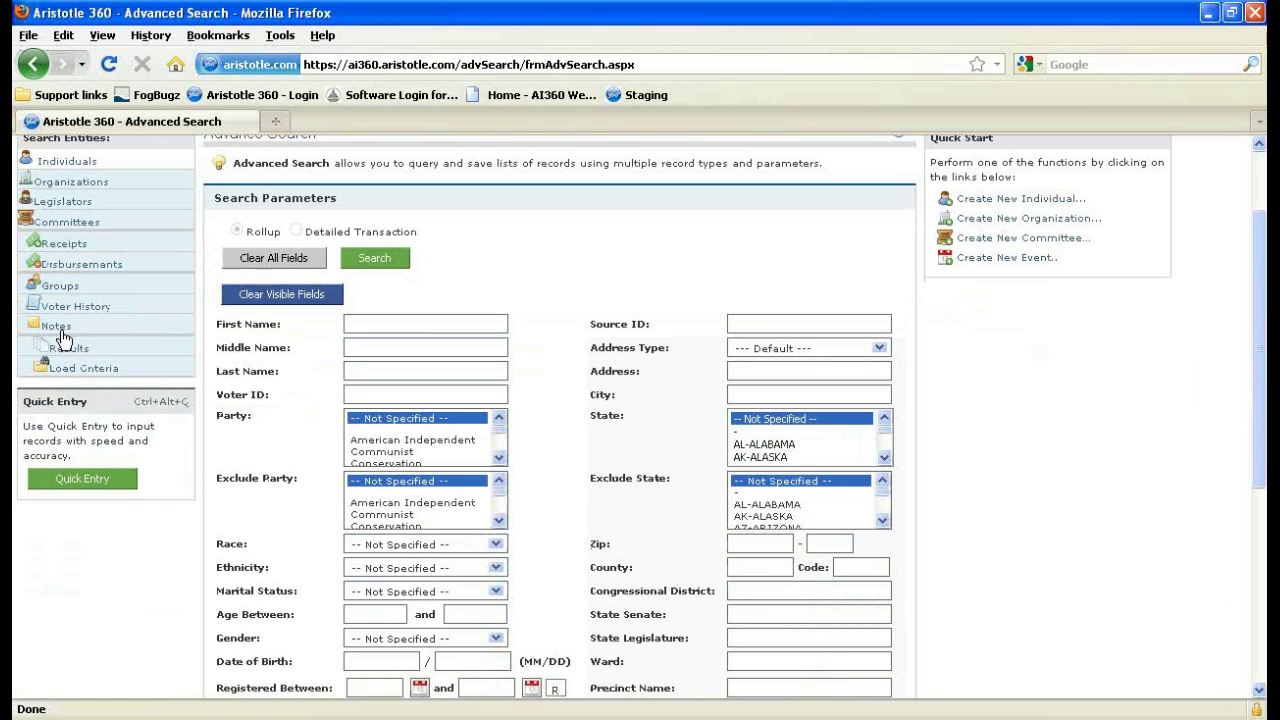
Switch Search Entities to Receipts and enter an amount range of 1 to 1999.
click(70, 247)
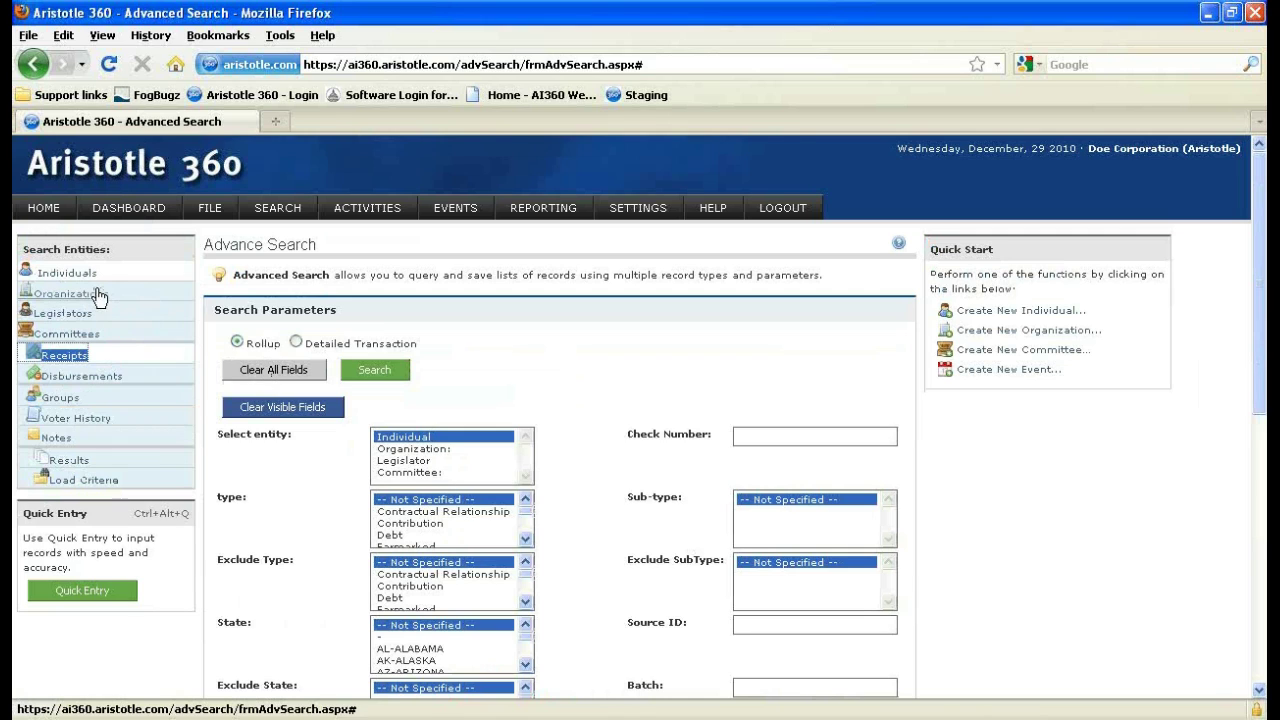
scroll(332, 395, down, 4)
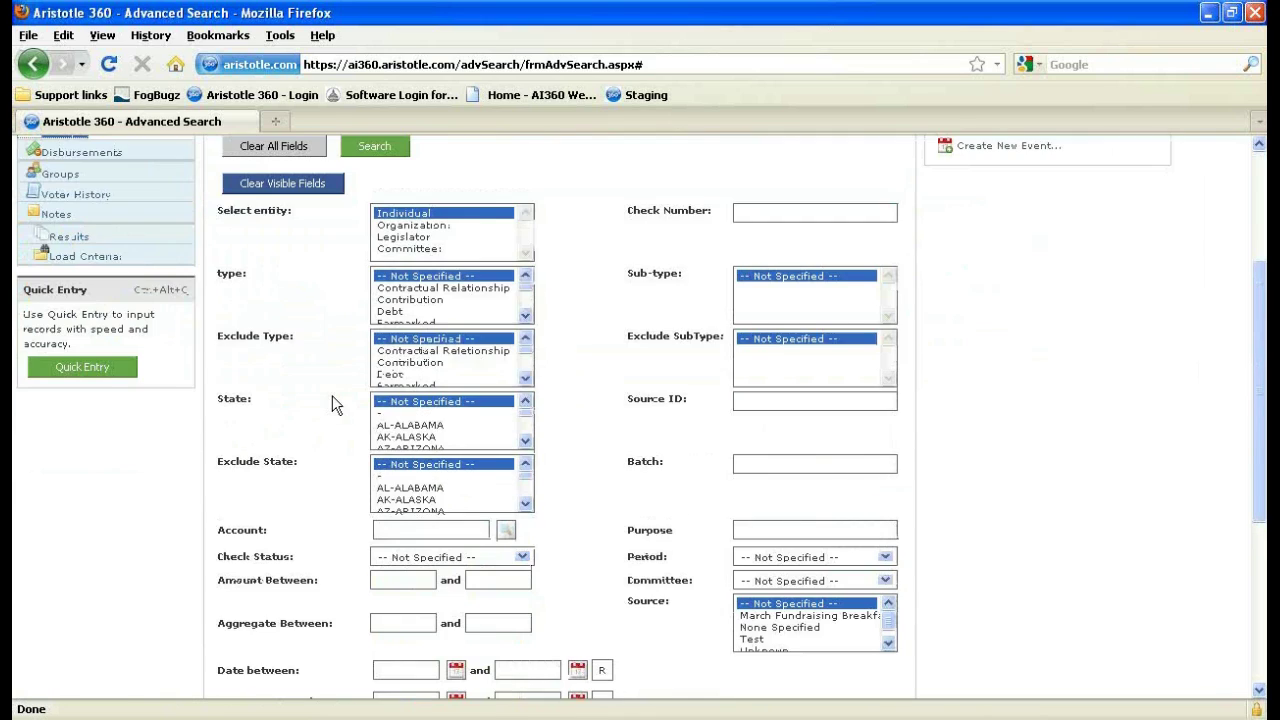
scroll(332, 395, down, 2)
click(391, 468)
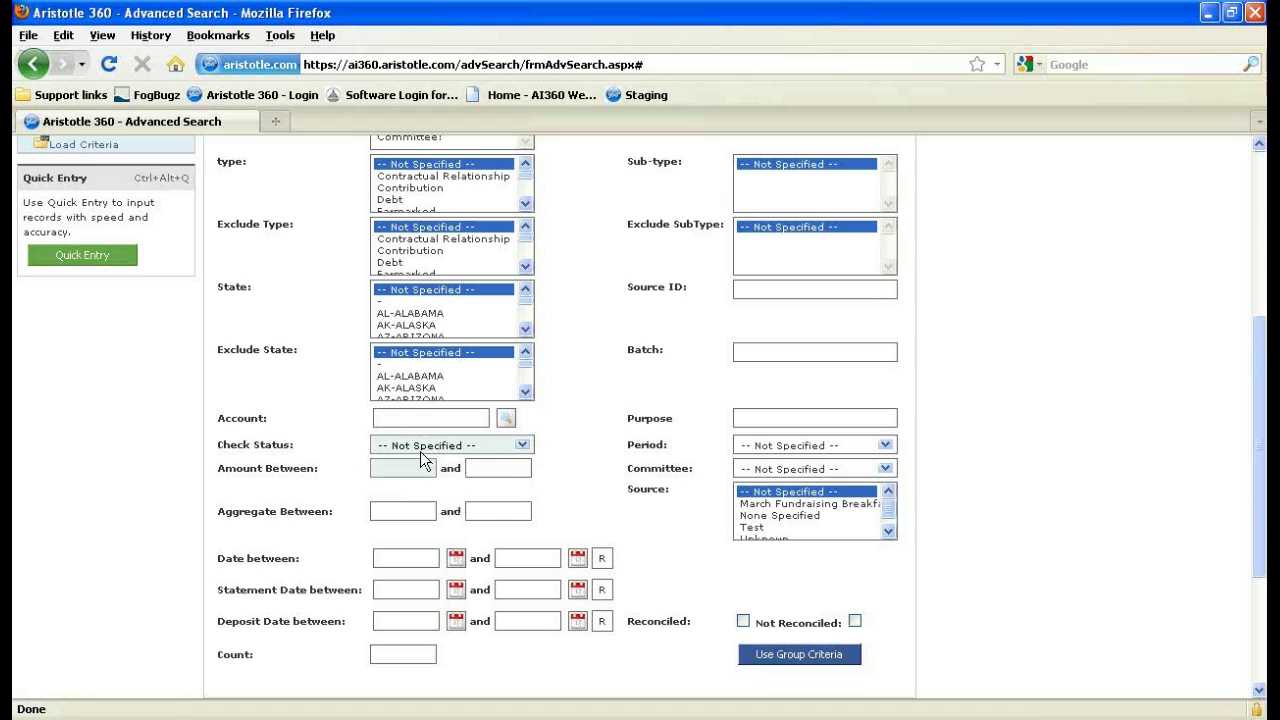
click(401, 512)
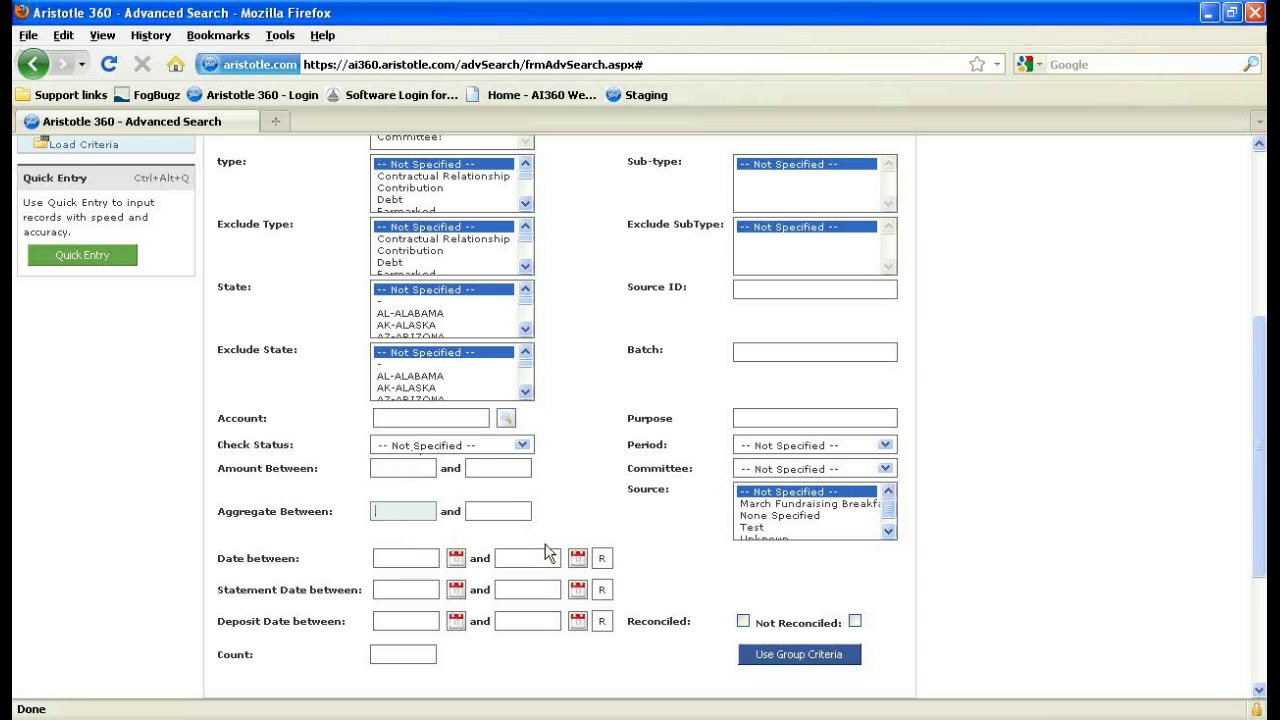
scroll(417, 535, up, 6)
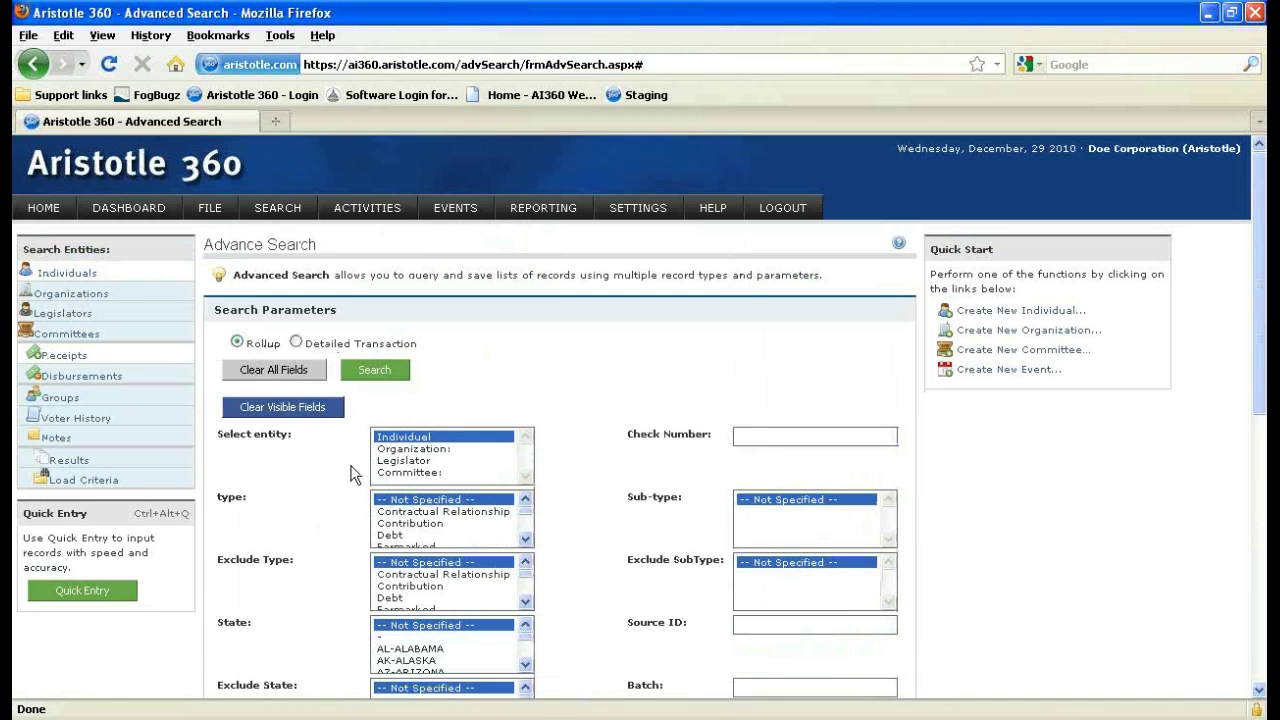
scroll(232, 362, down, 2)
scroll(245, 372, up, 2)
scroll(293, 347, down, 6)
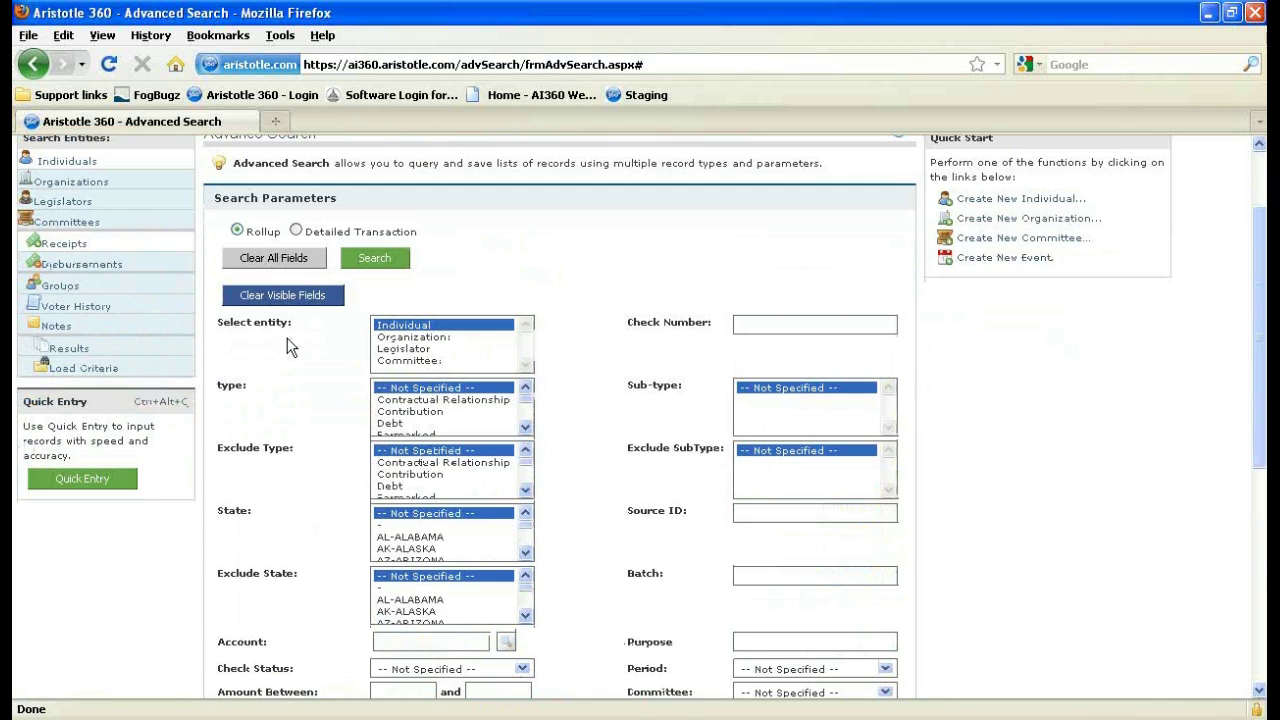
click(402, 558)
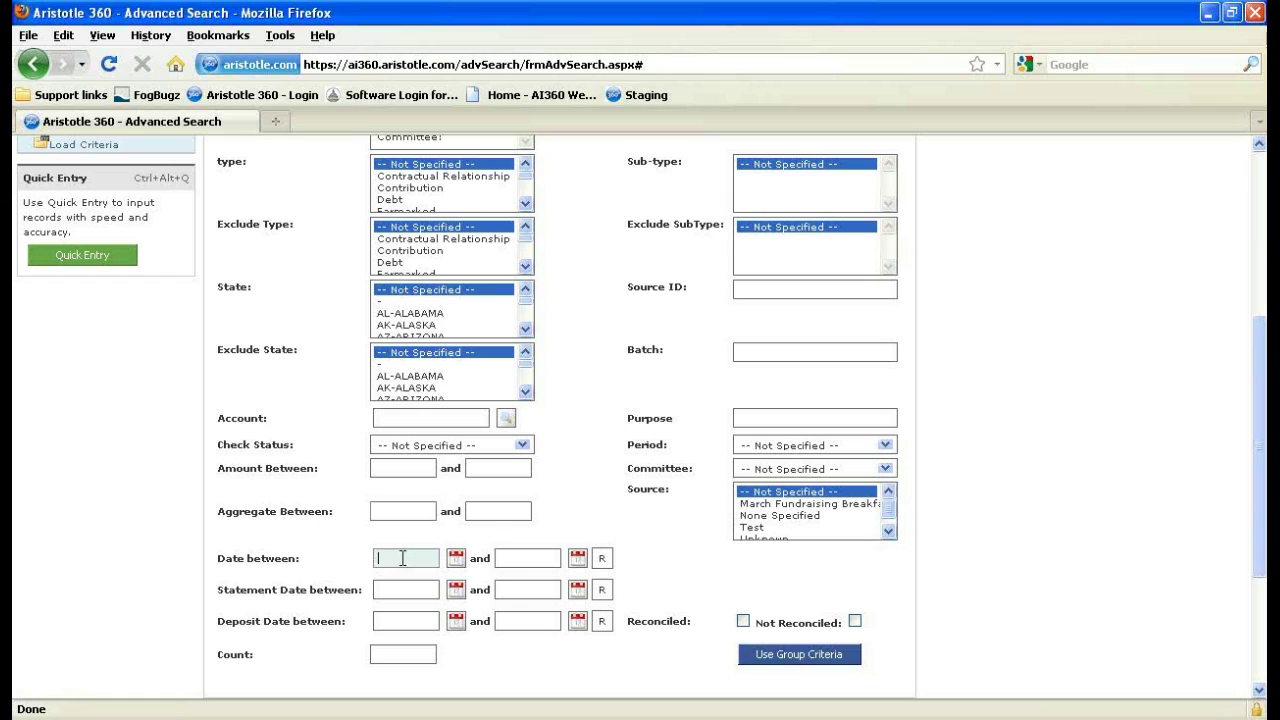
click(408, 513)
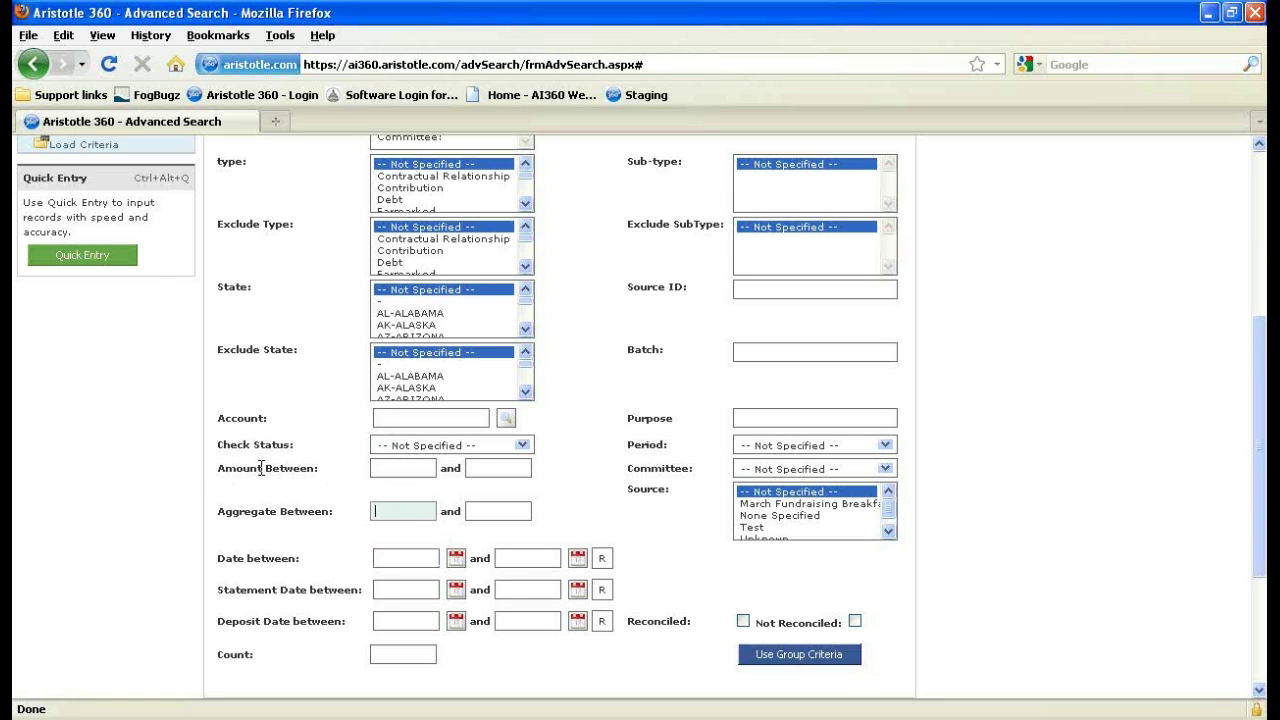
click(381, 463)
text(1)
key(Tab)
text(19)
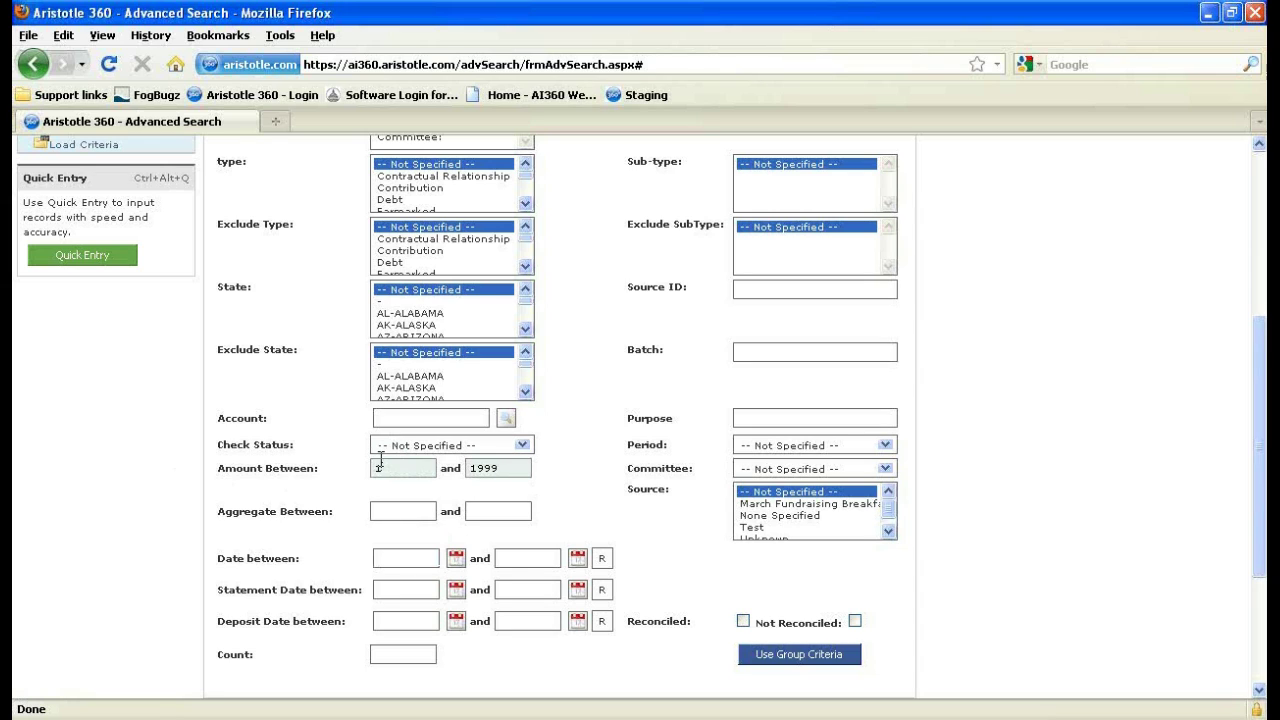
Set the date range from September 1 to December 29, 2010 with the calendars.
scroll(460, 465, down, 2)
click(455, 449)
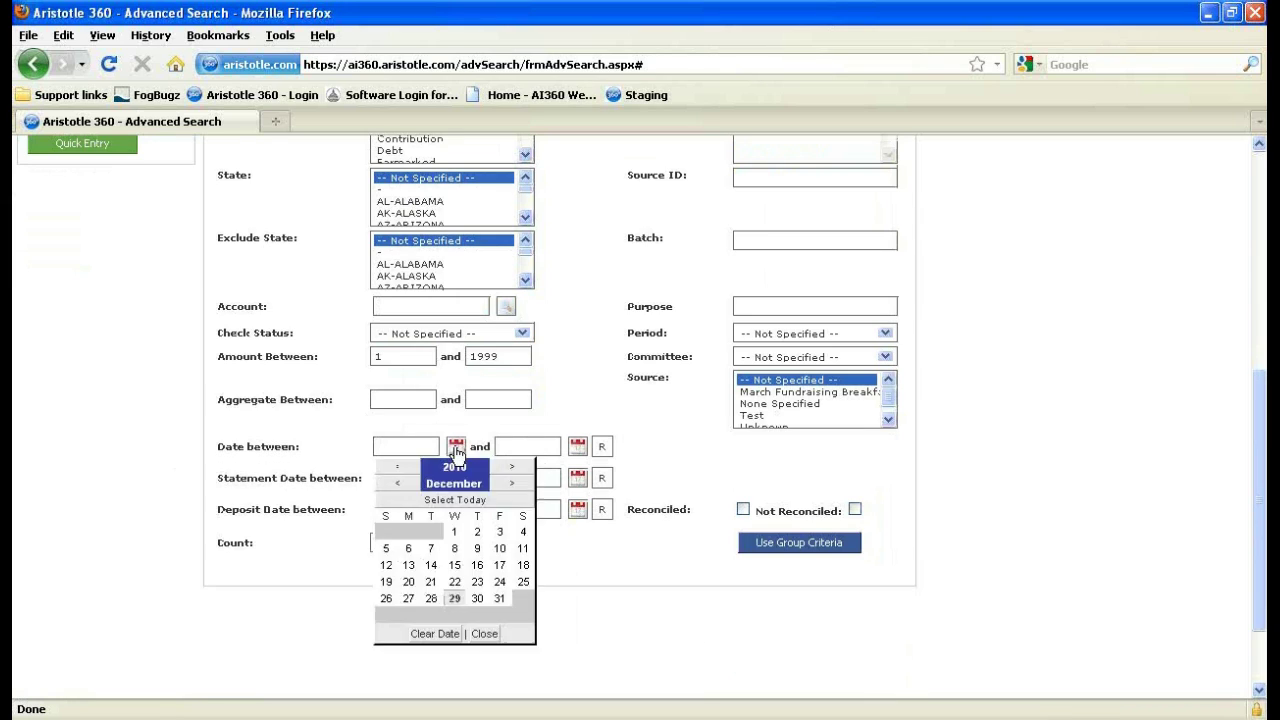
click(398, 483)
click(398, 483)
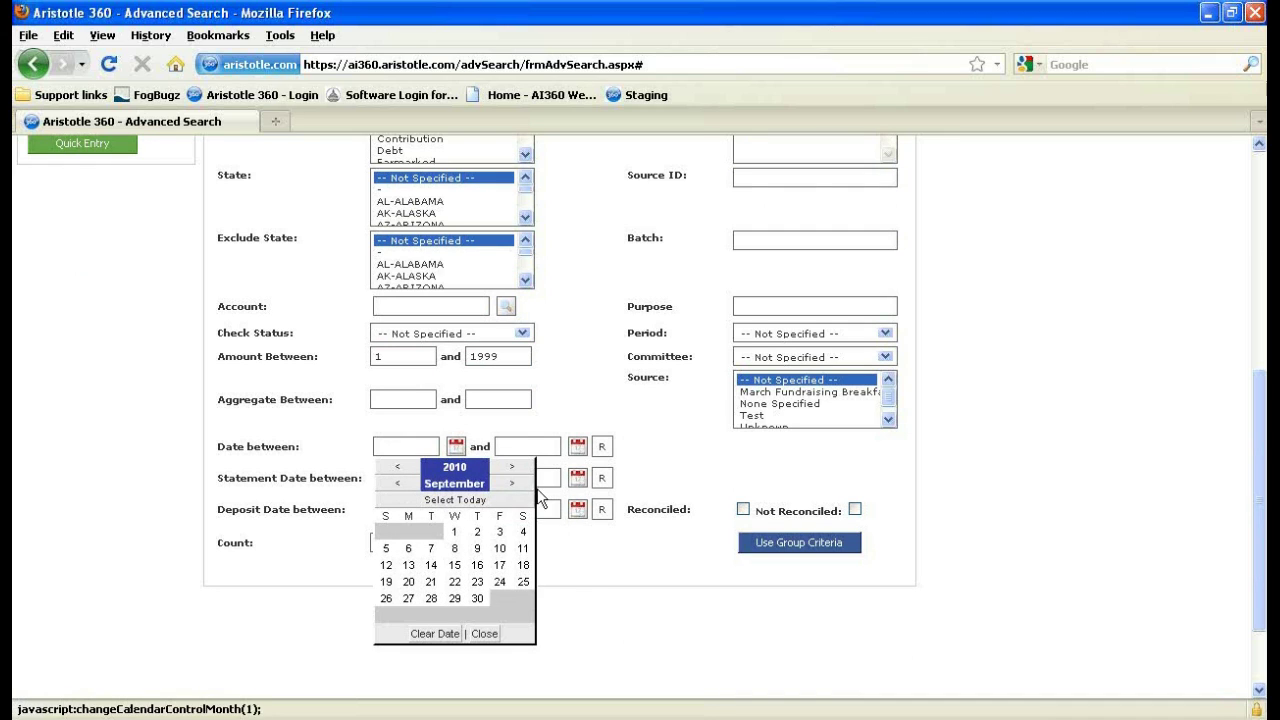
click(454, 531)
click(578, 446)
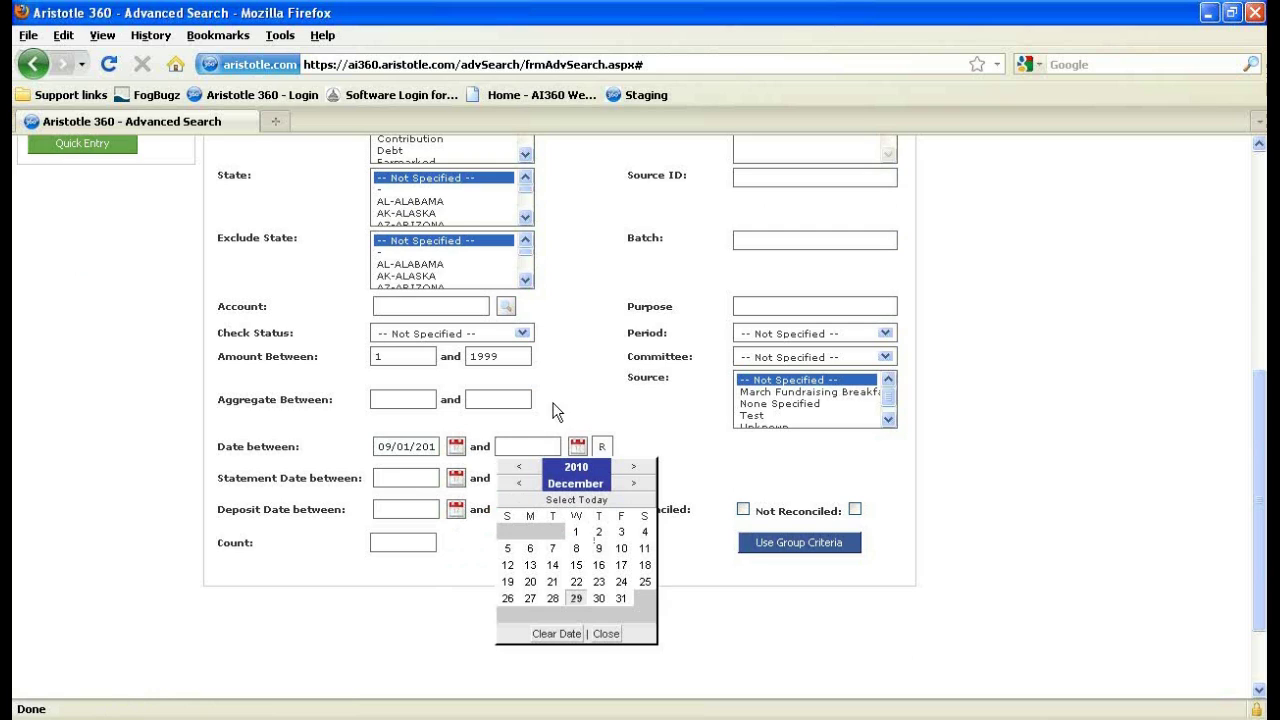
click(576, 598)
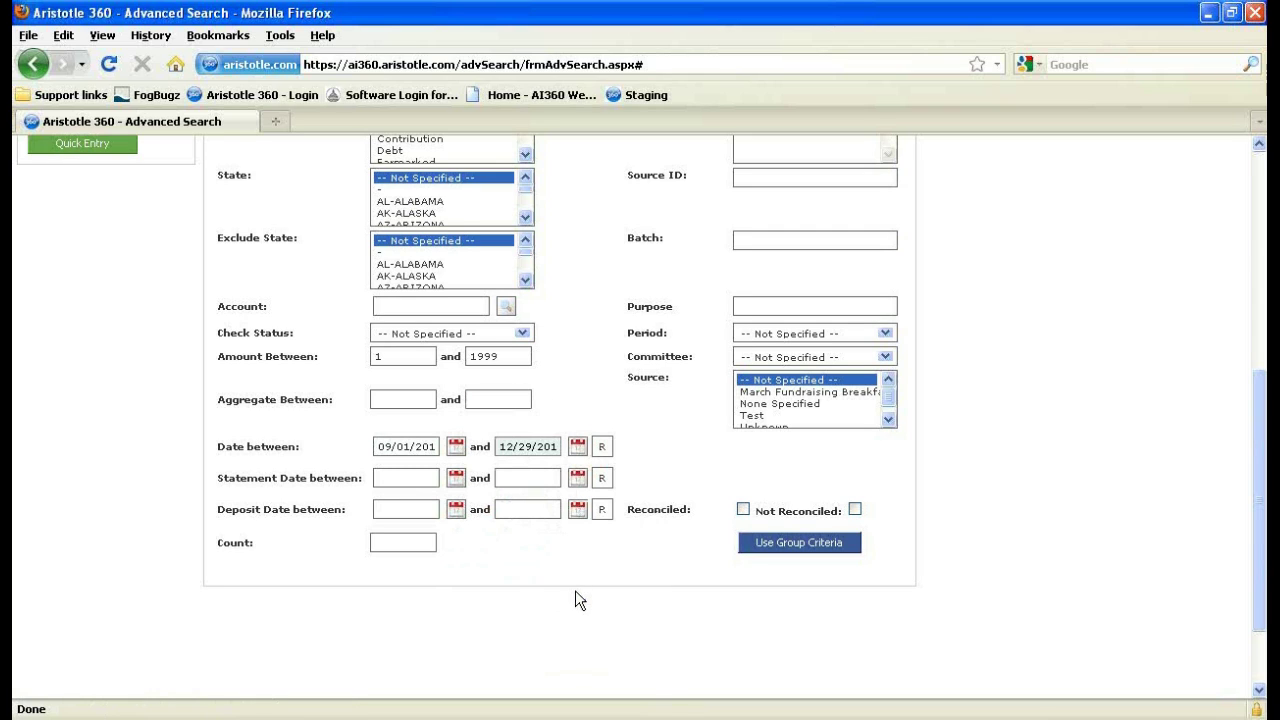
Try the relative date range list, briefly applying Last Week.
click(603, 448)
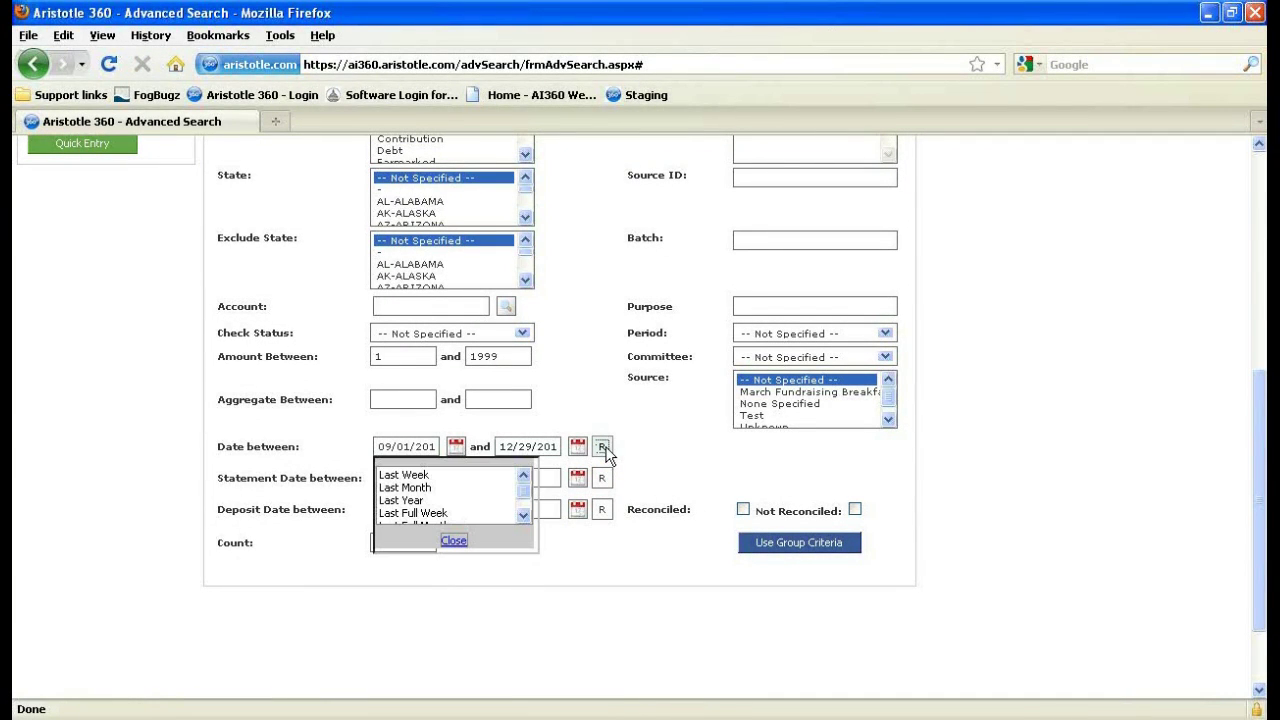
click(463, 543)
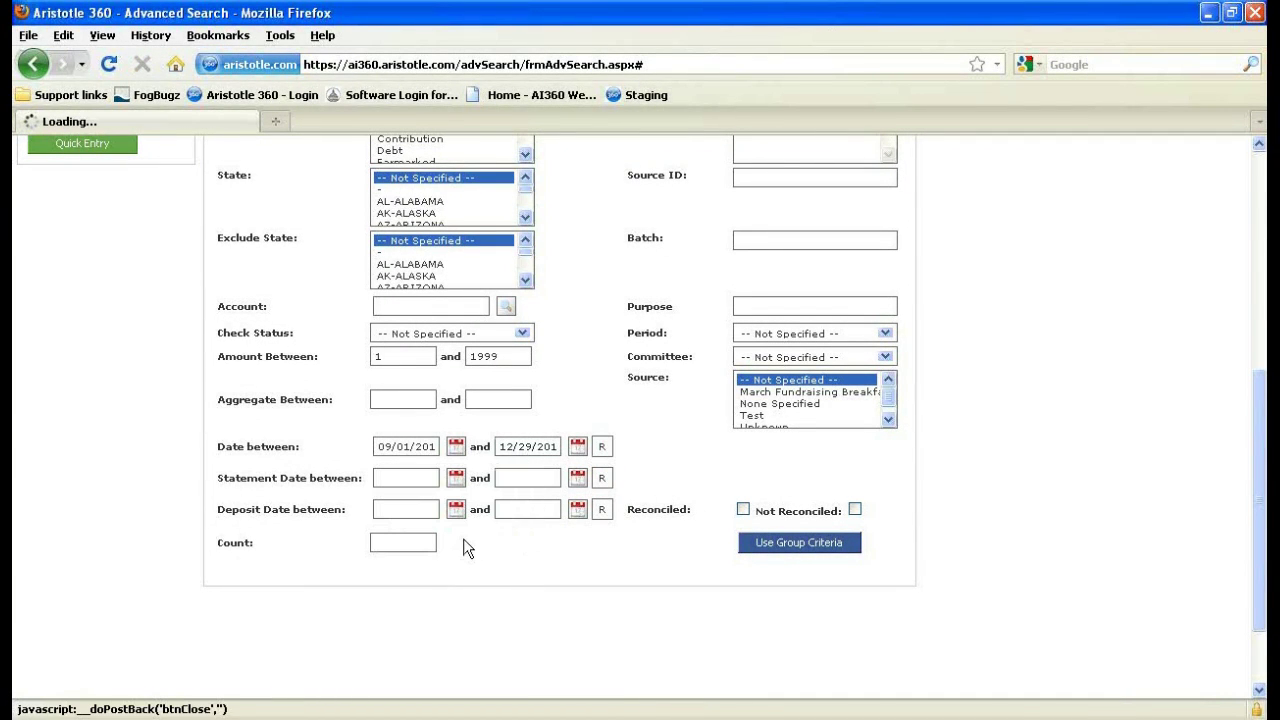
click(603, 450)
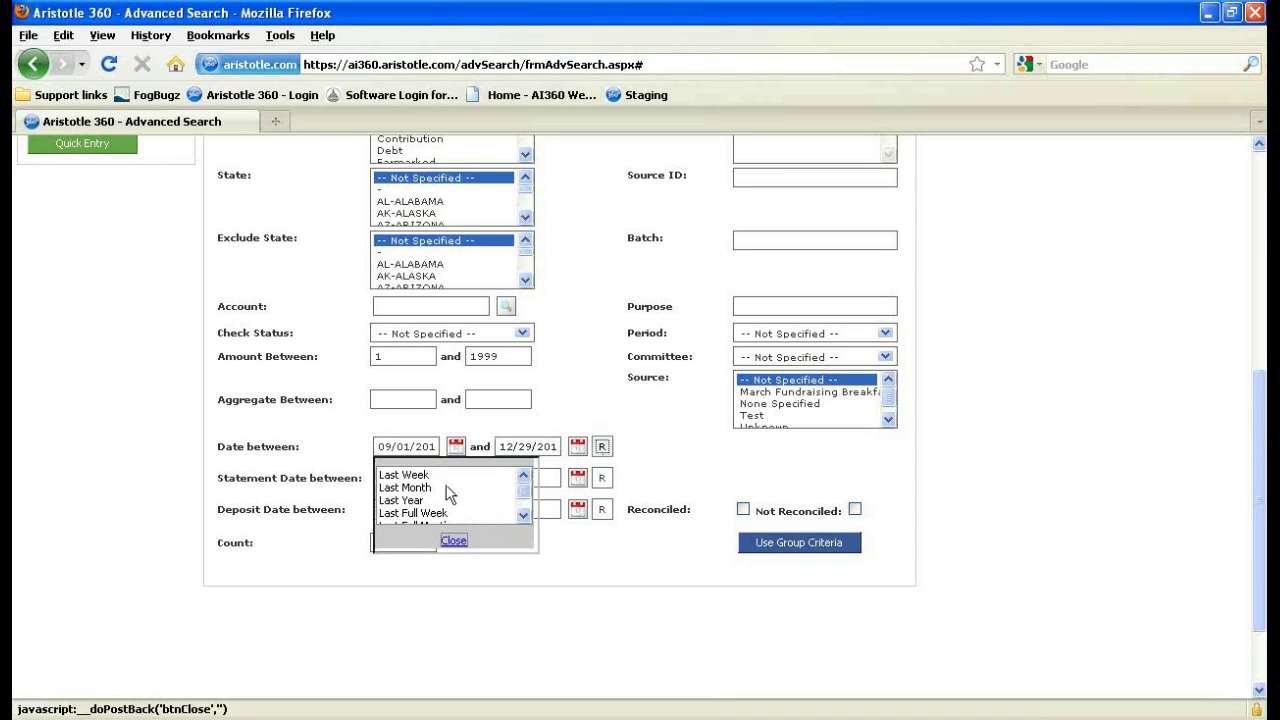
click(432, 487)
double_click(448, 475)
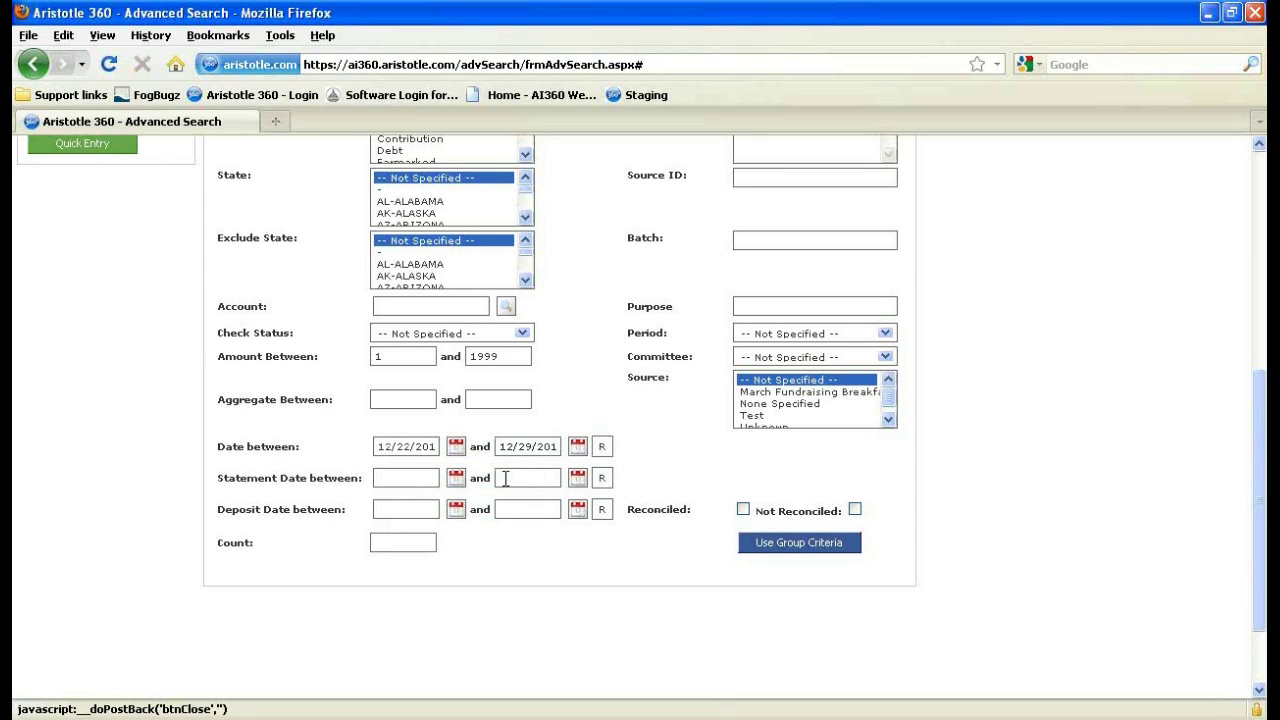
click(602, 447)
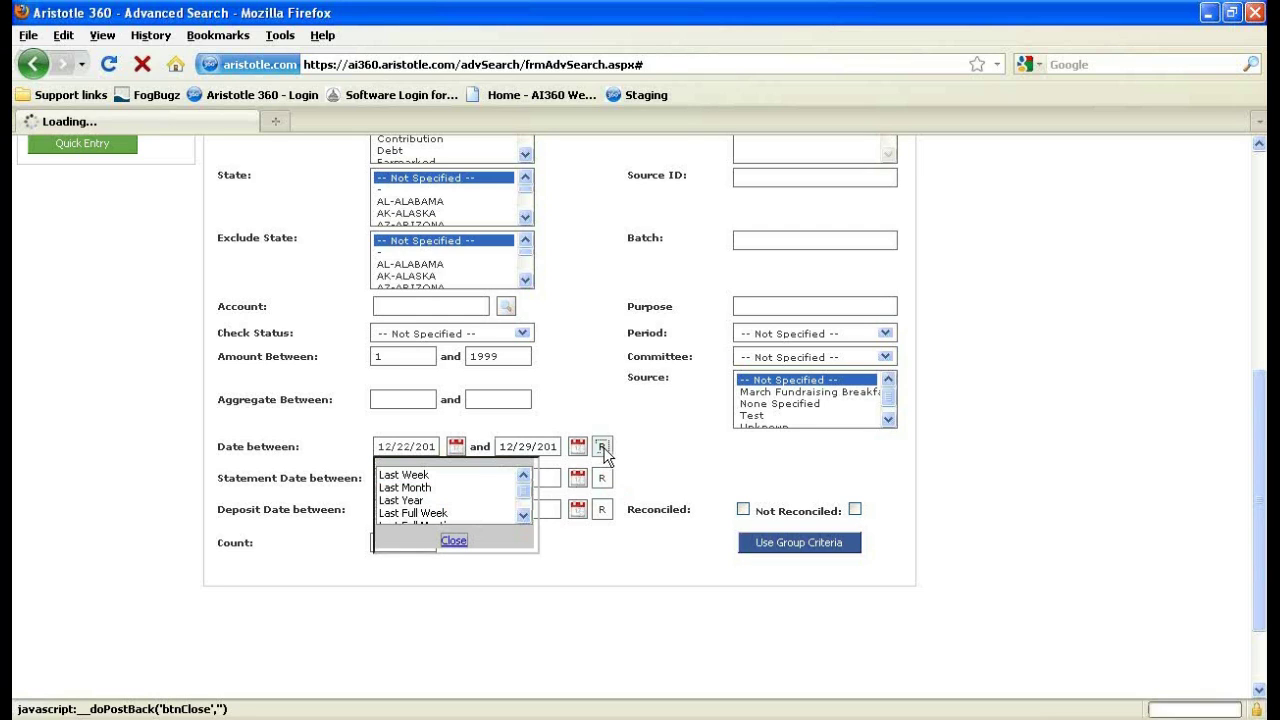
click(453, 541)
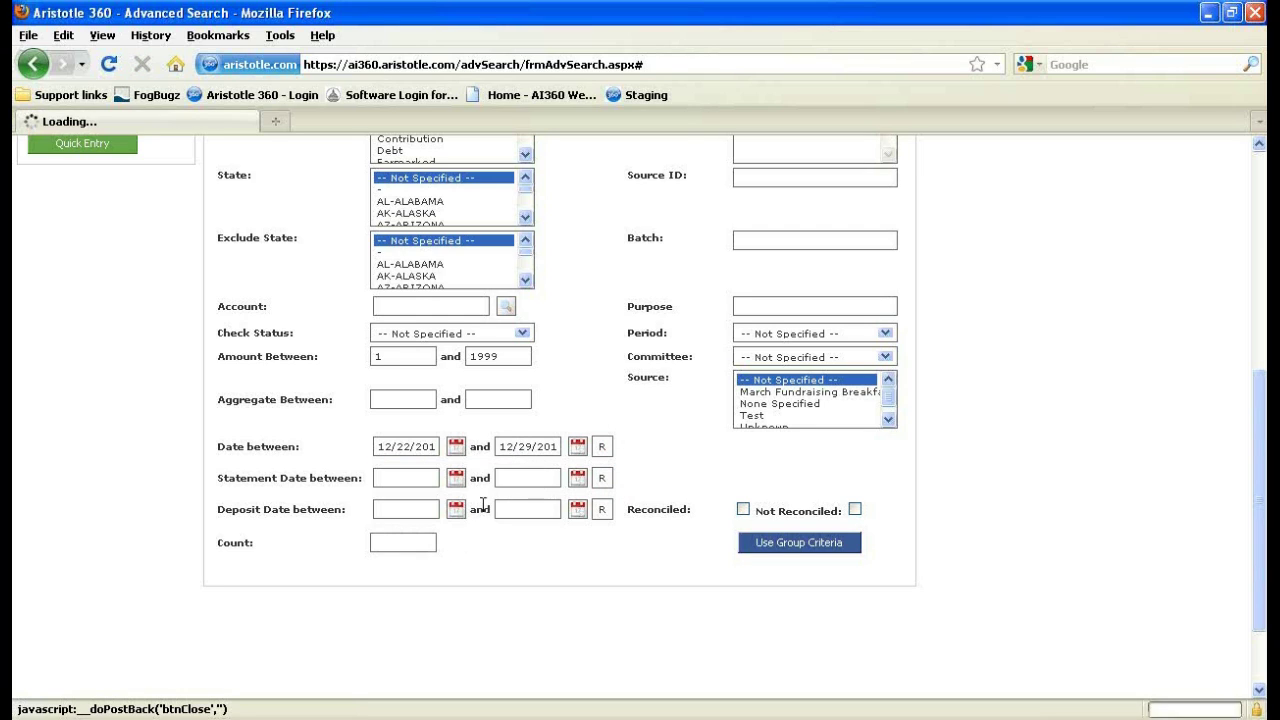
Reset the start date back to September 1, 2010.
click(454, 448)
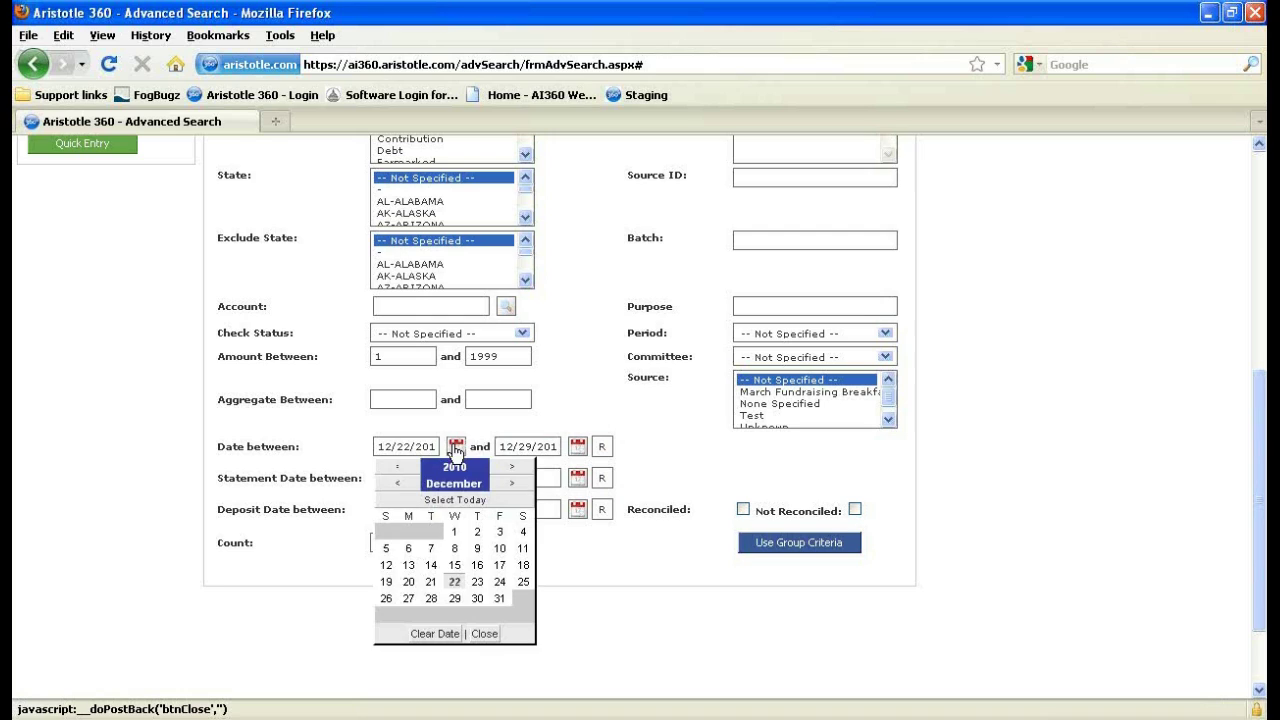
click(398, 484)
click(398, 484)
click(398, 484)
click(455, 535)
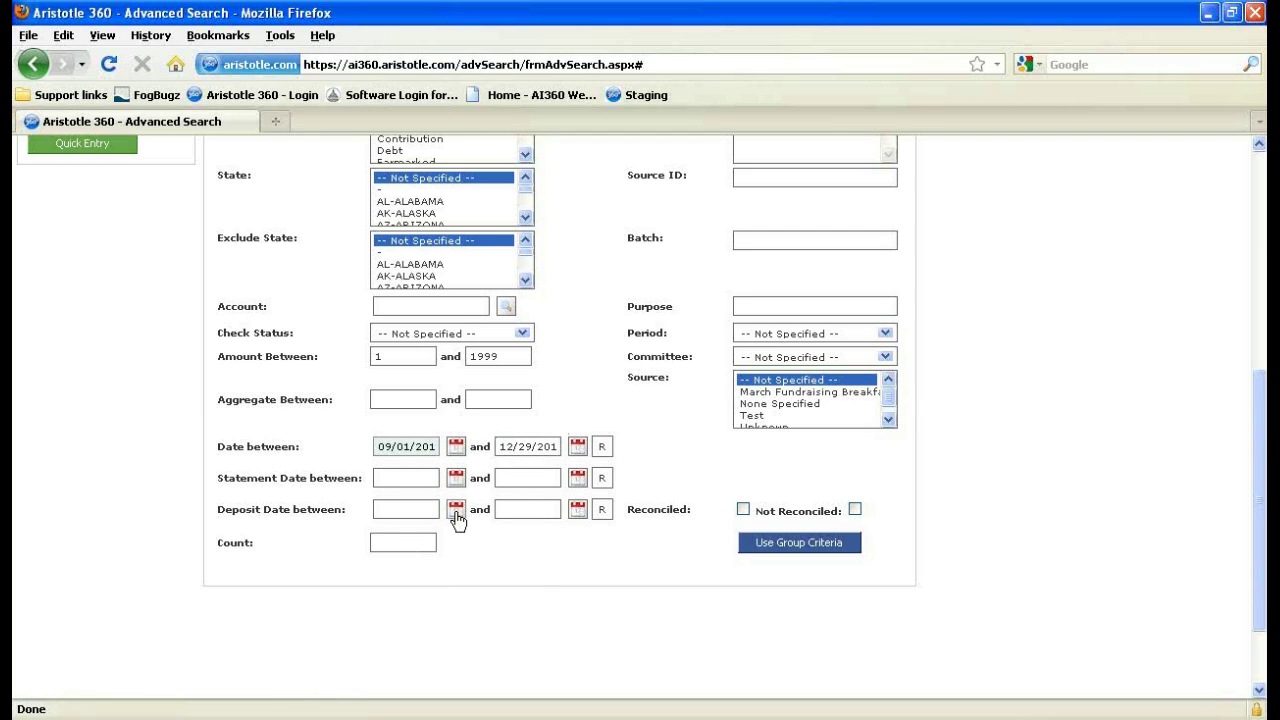
click(396, 545)
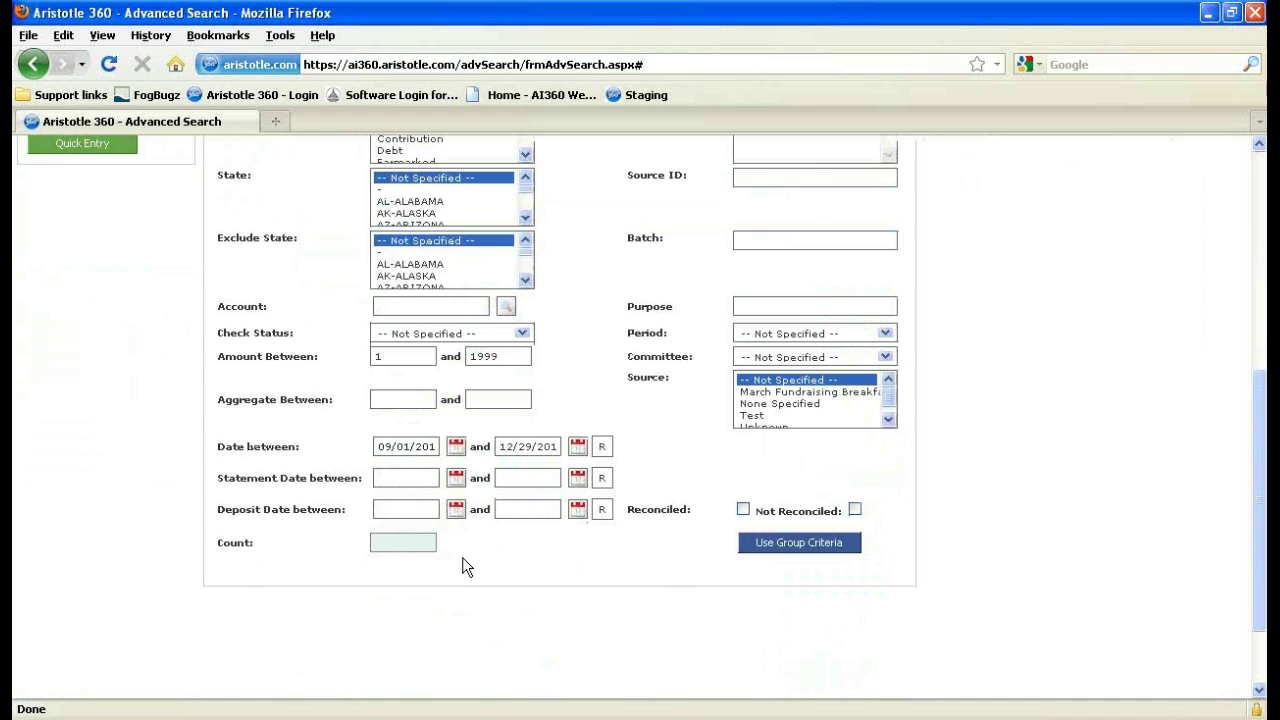
Toggle the entity to Disbursements and back to Receipts, then run the Rollup search.
scroll(462, 557, up, 8)
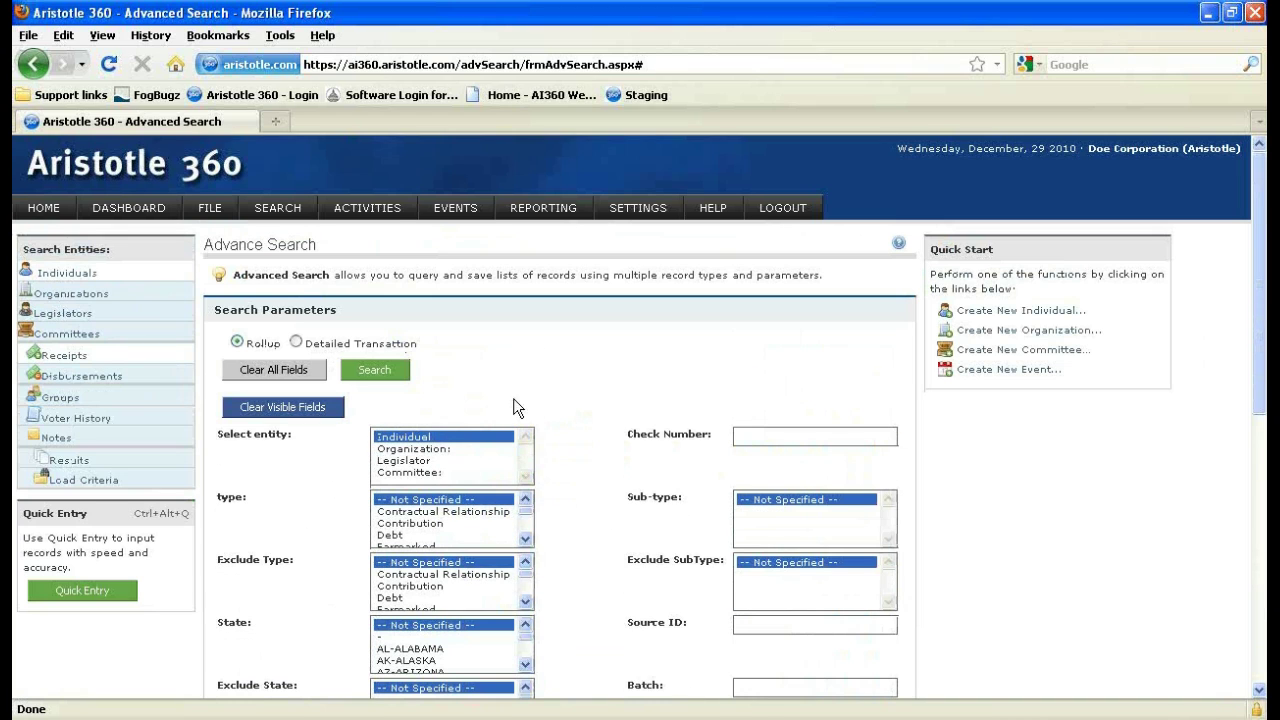
click(103, 378)
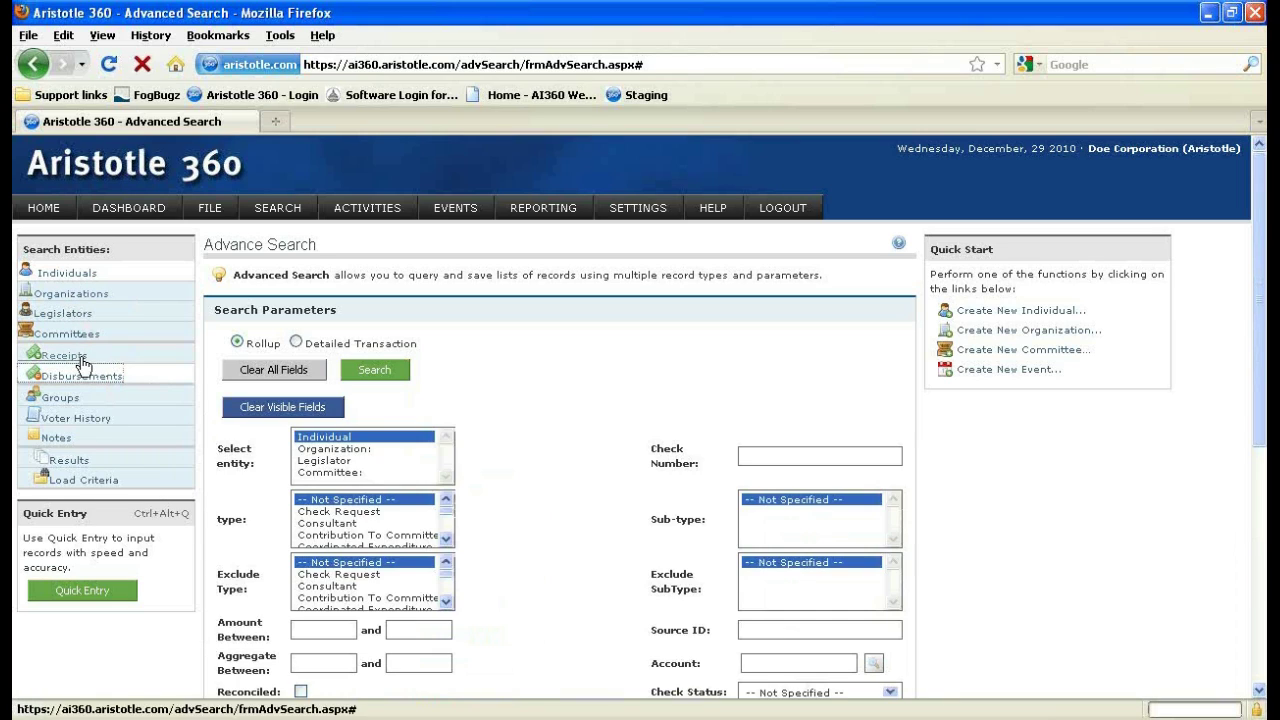
click(80, 360)
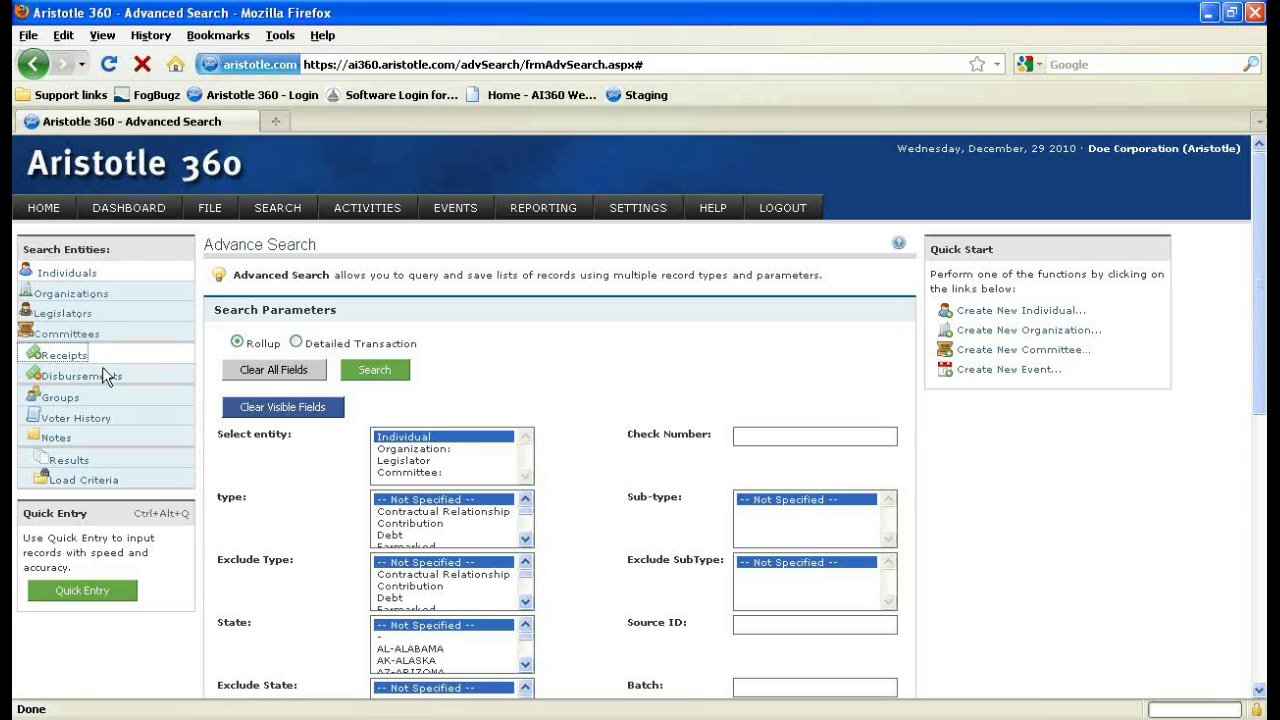
click(364, 374)
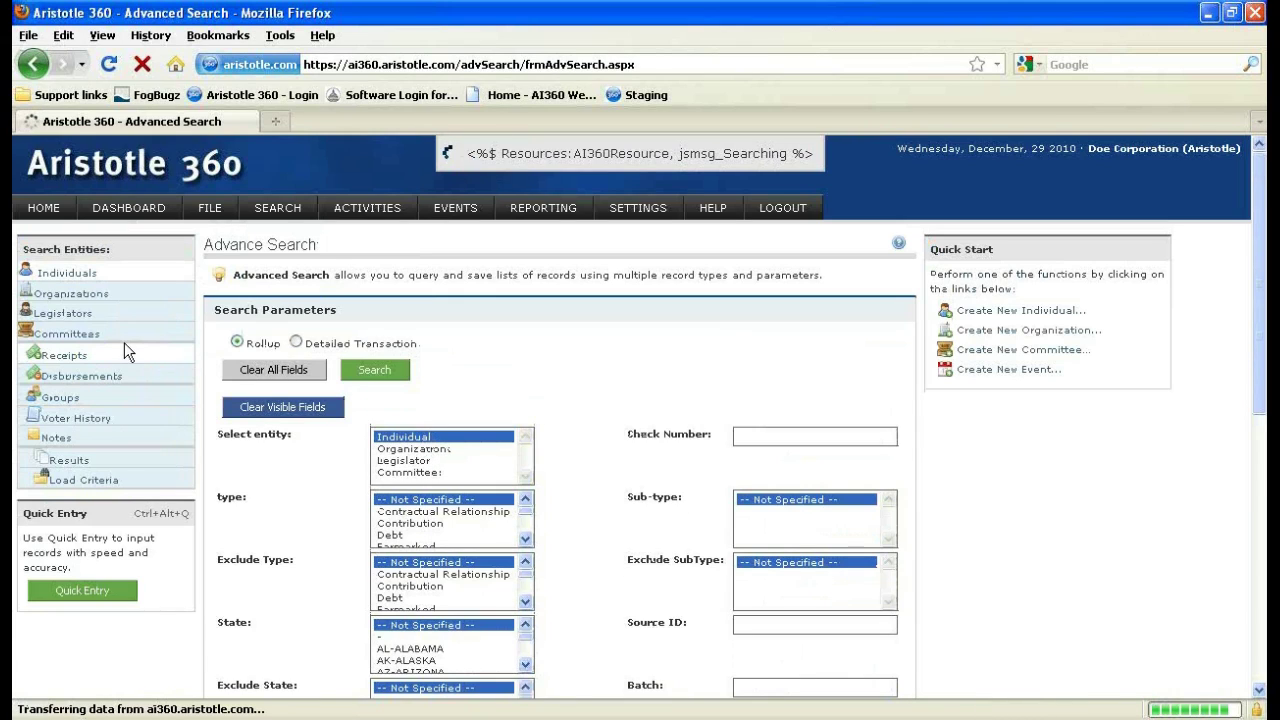
click(130, 352)
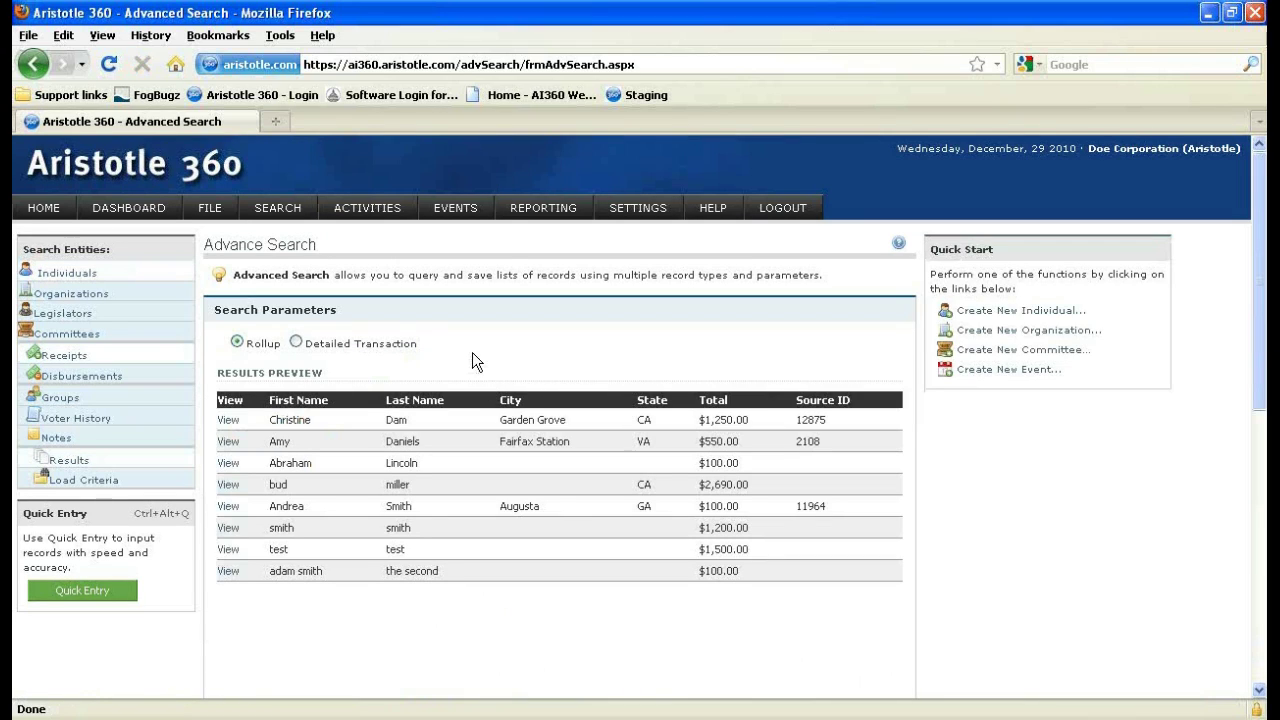
Scroll through the eight-row results preview and sort it by the State column.
scroll(475, 352, down, 2)
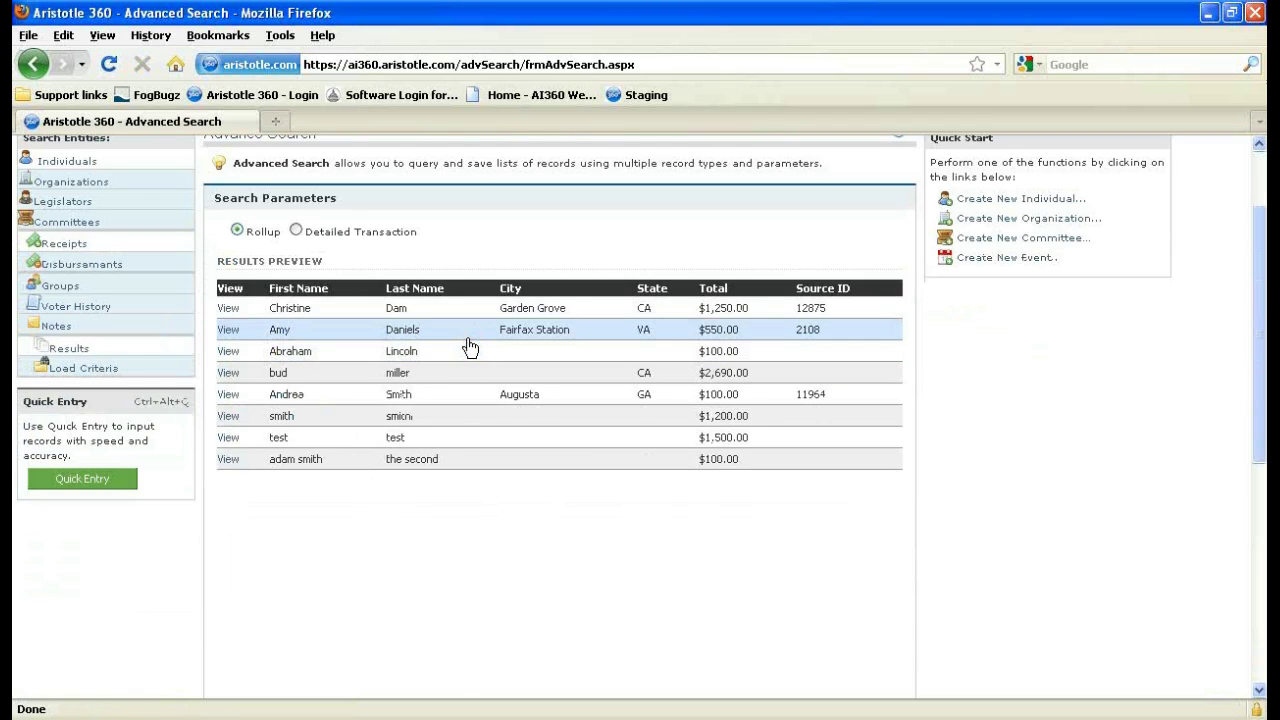
scroll(452, 320, down, 4)
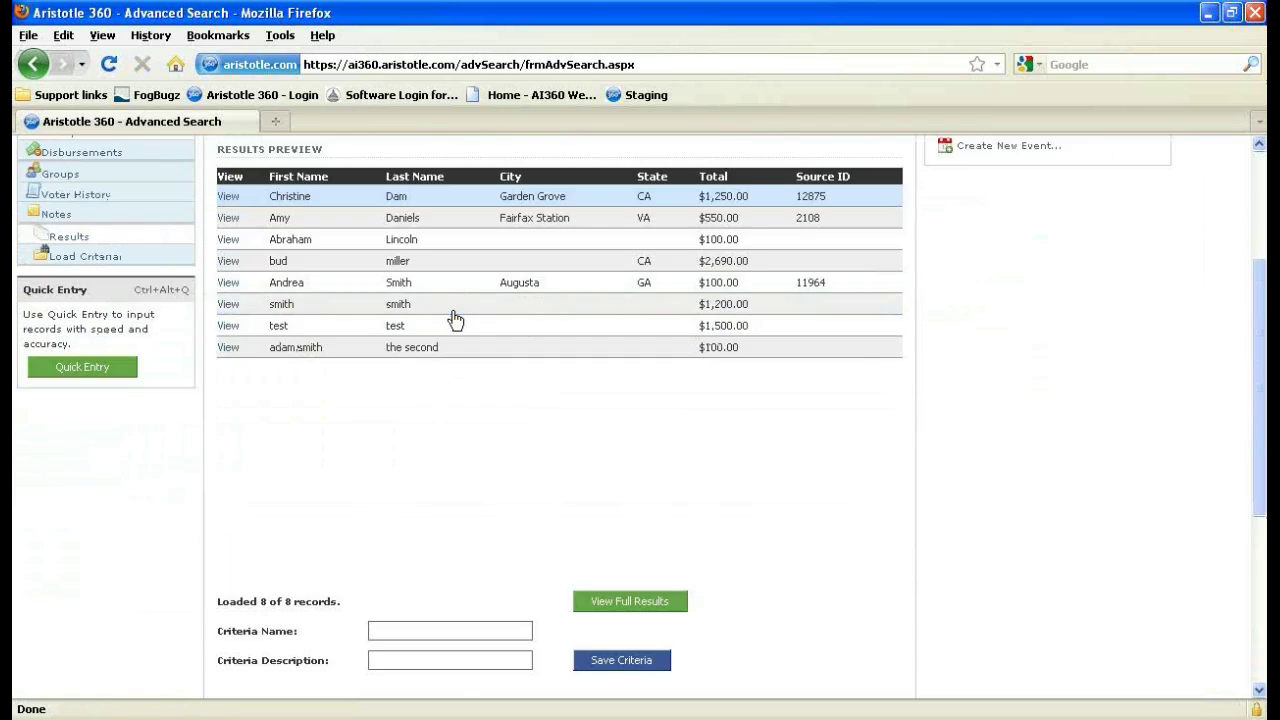
scroll(452, 320, down, 2)
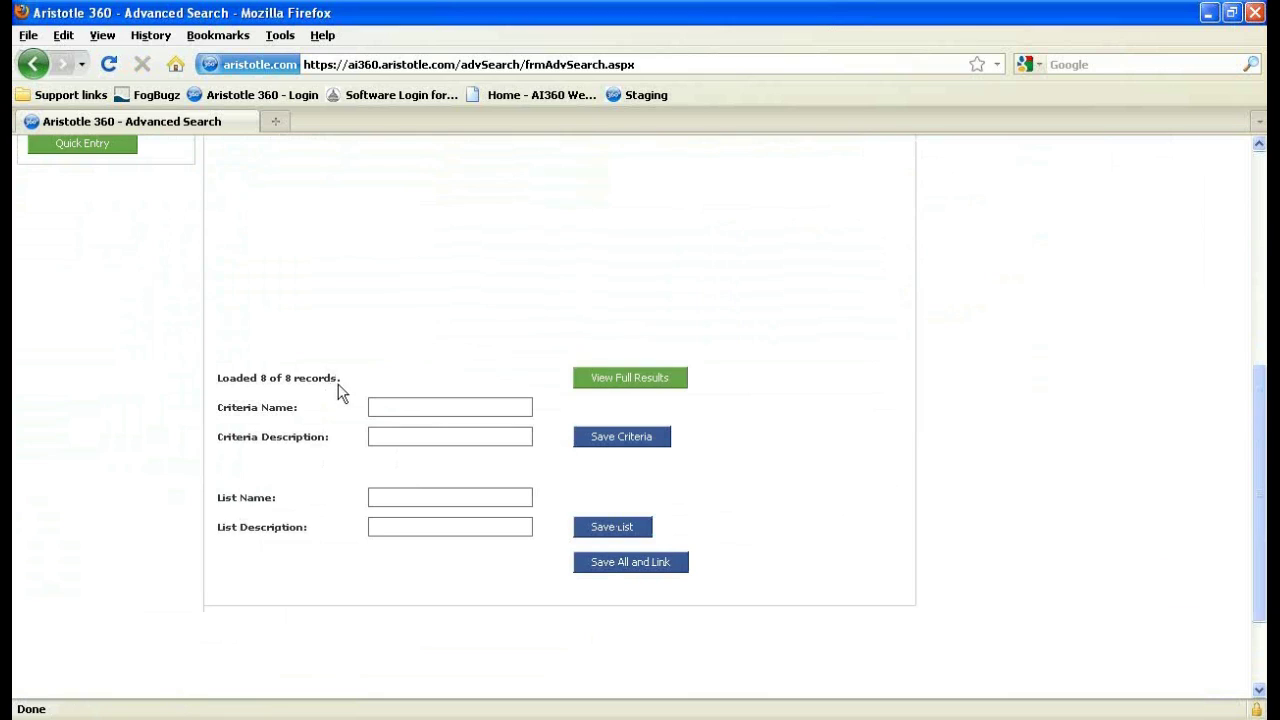
drag(341, 378, 214, 380)
click(306, 337)
click(417, 398)
click(437, 496)
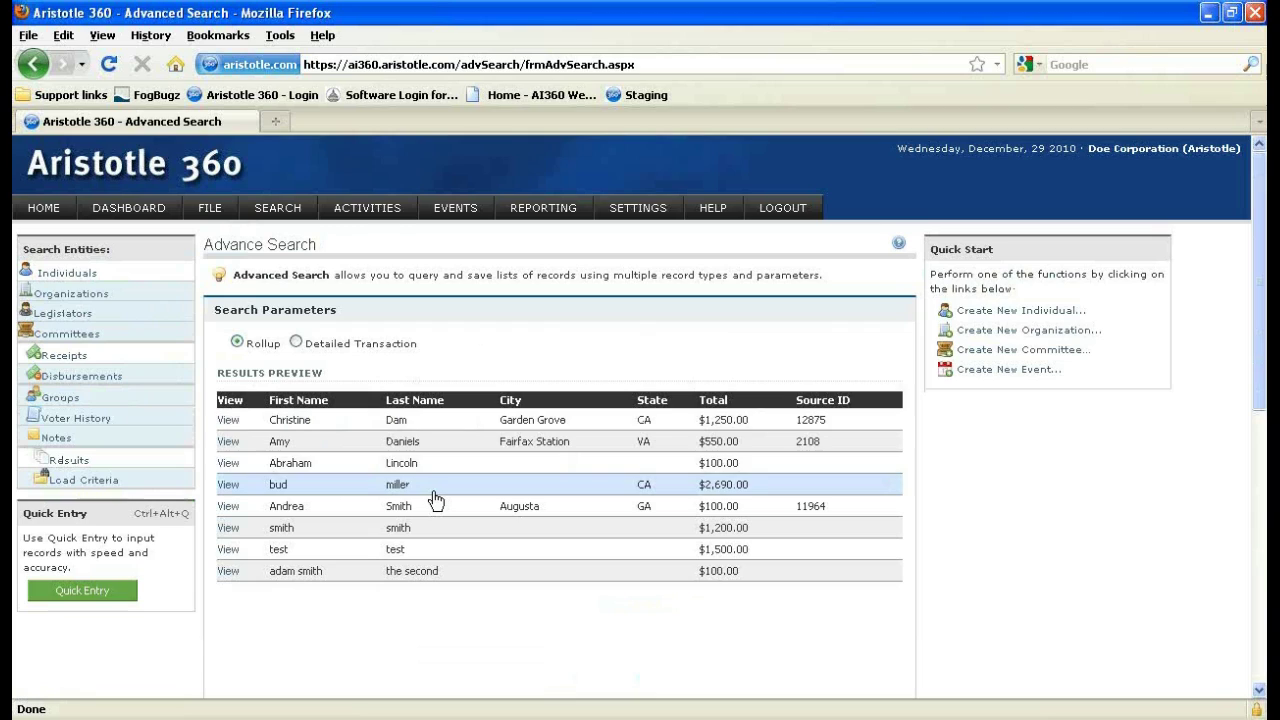
click(652, 401)
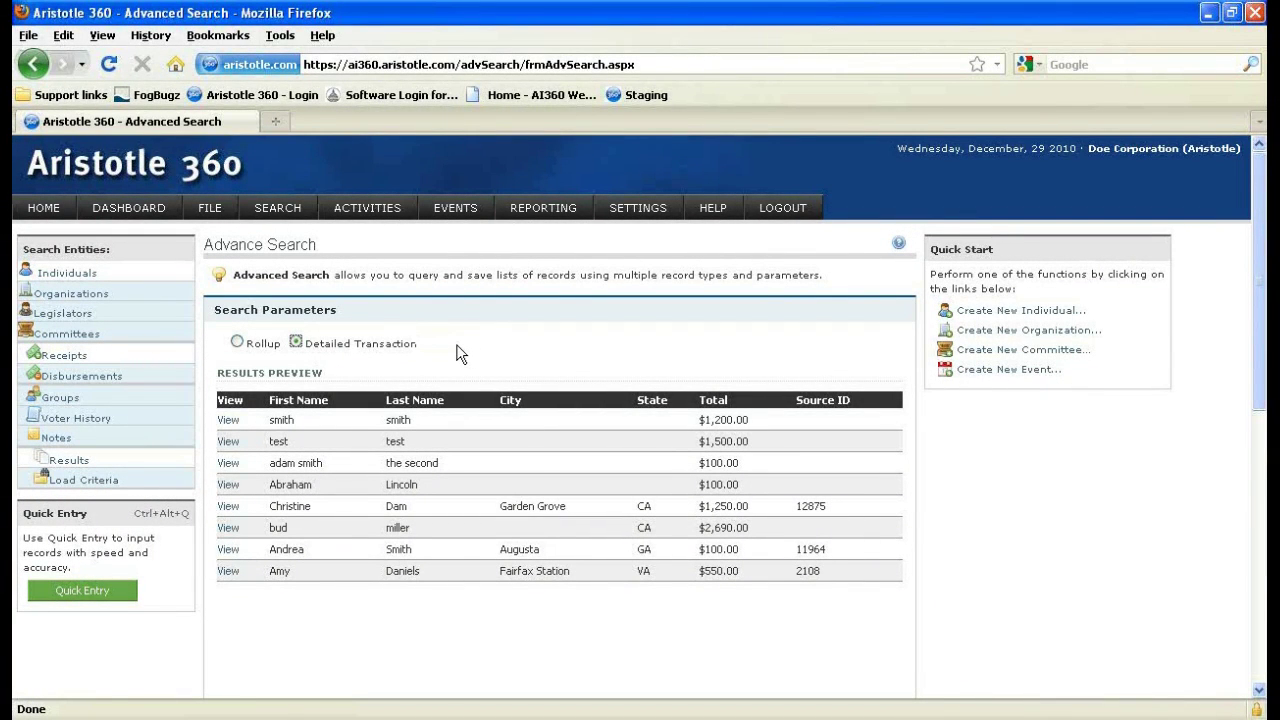
scroll(460, 353, down, 2)
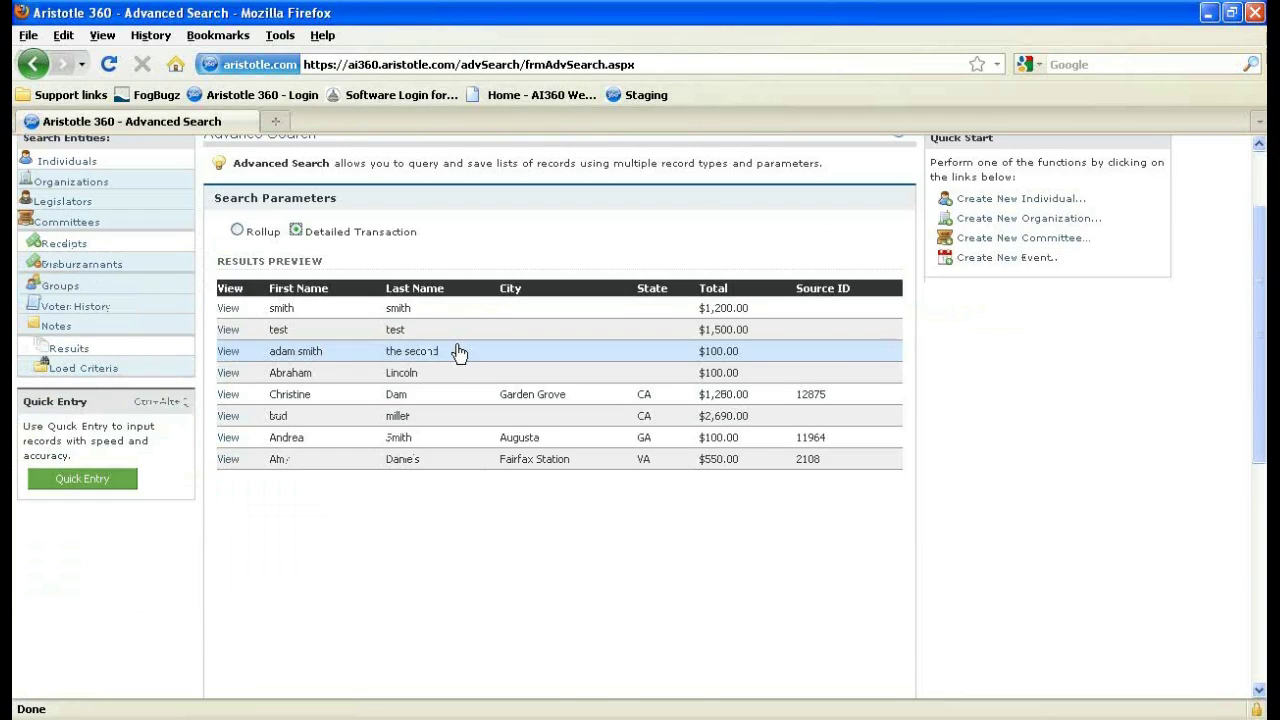
scroll(459, 352, down, 4)
scroll(456, 353, up, 4)
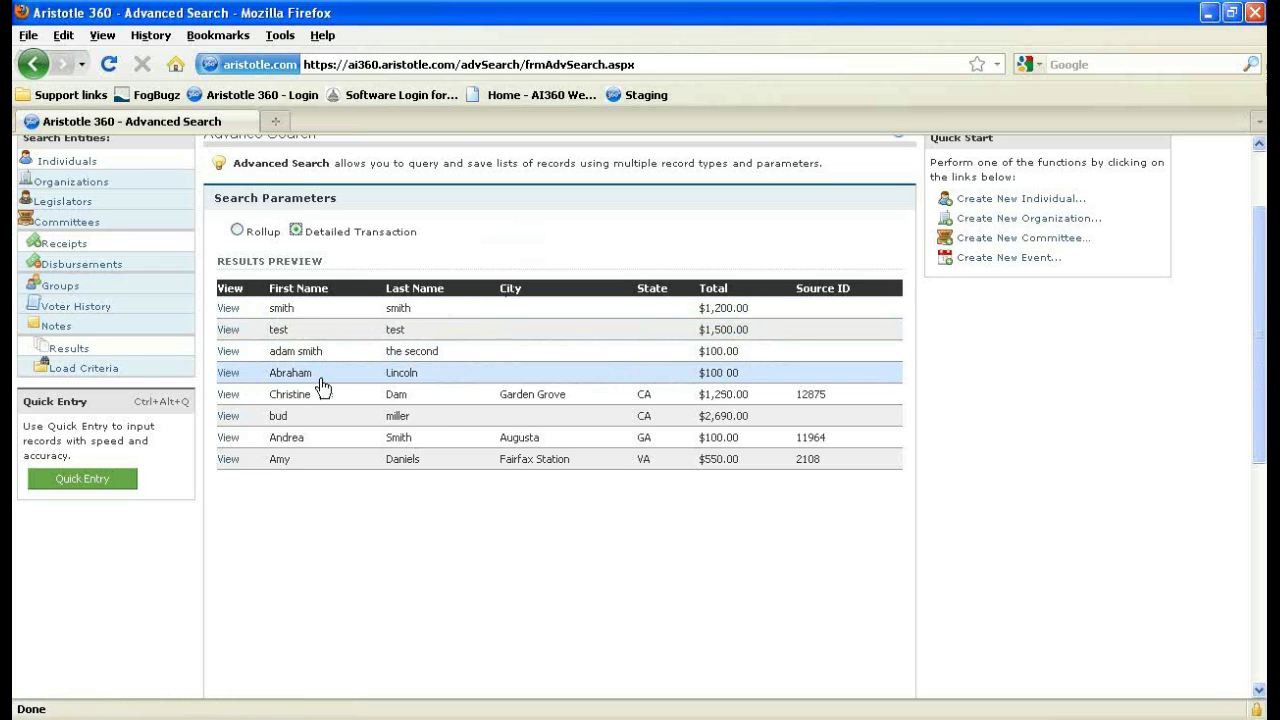
scroll(211, 516, up, 2)
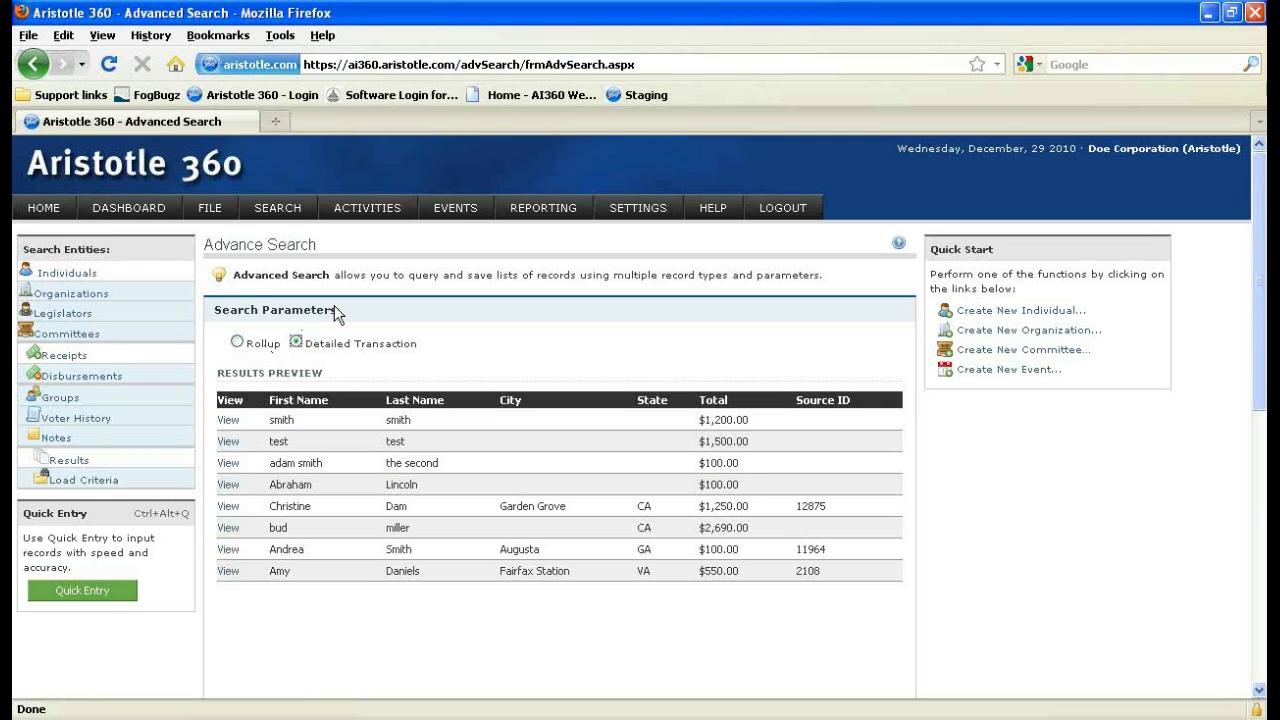
scroll(322, 297, down, 6)
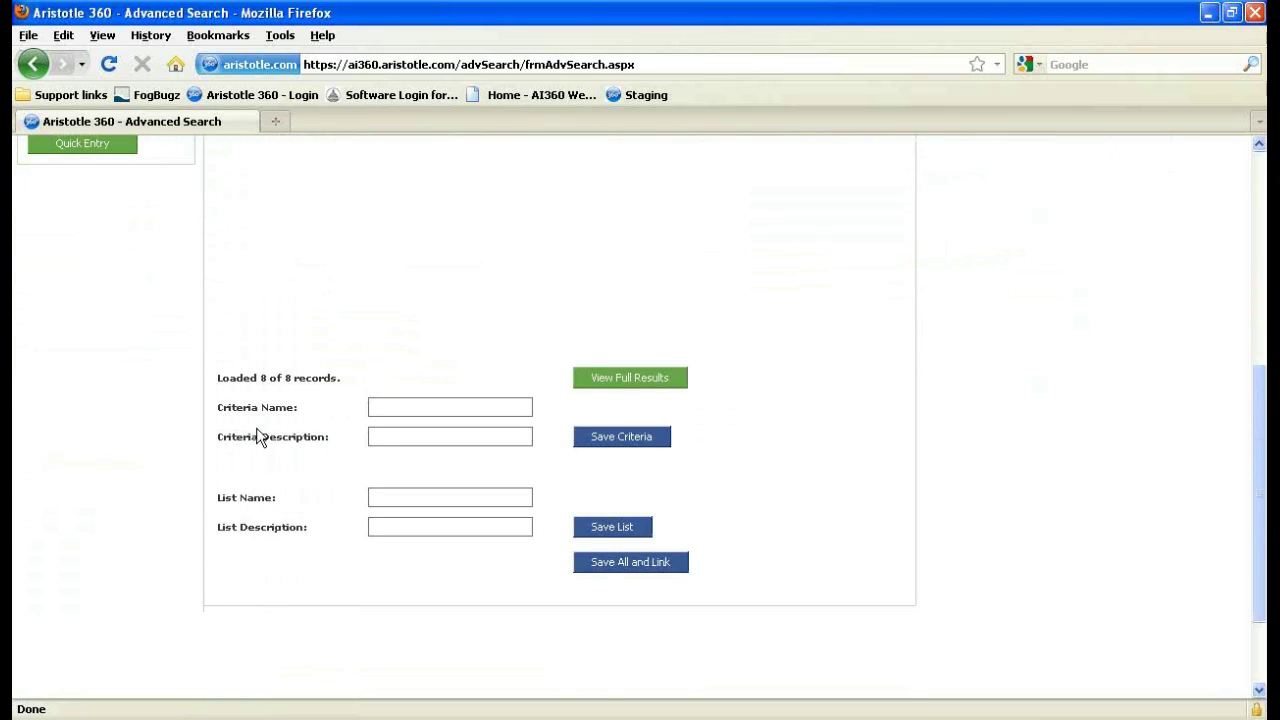
click(273, 498)
scroll(291, 565, up, 4)
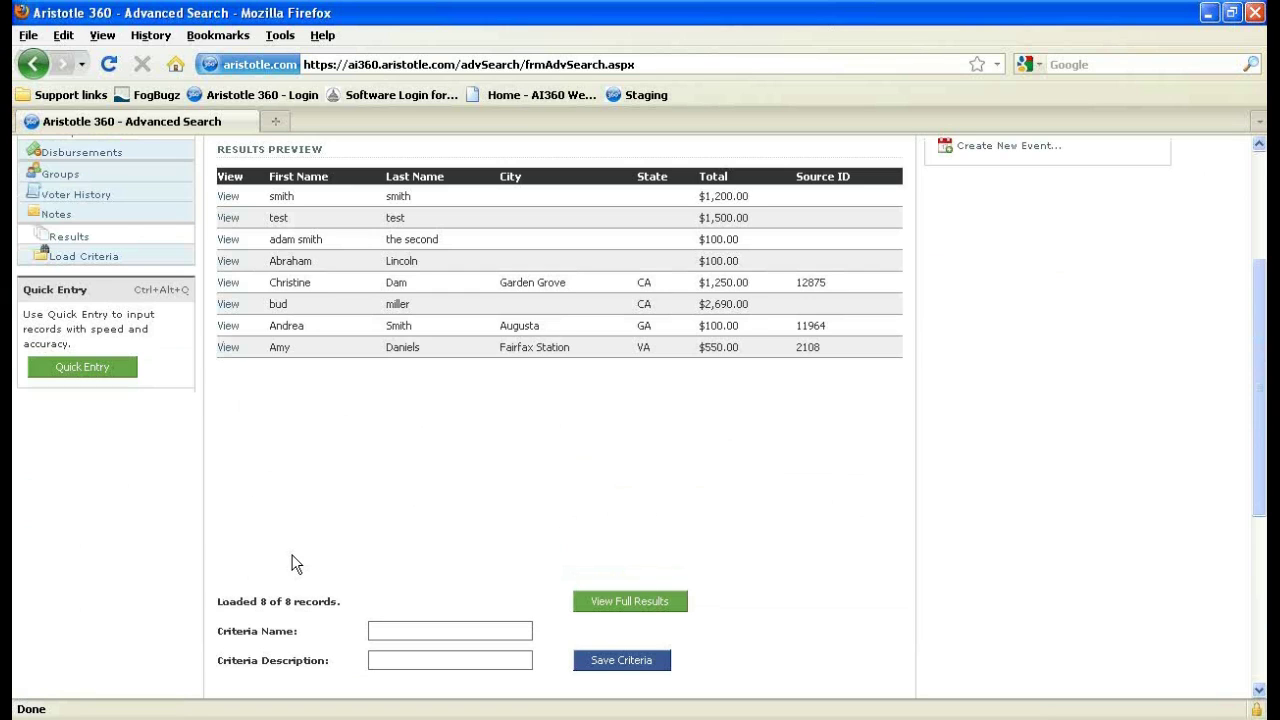
scroll(296, 566, up, 4)
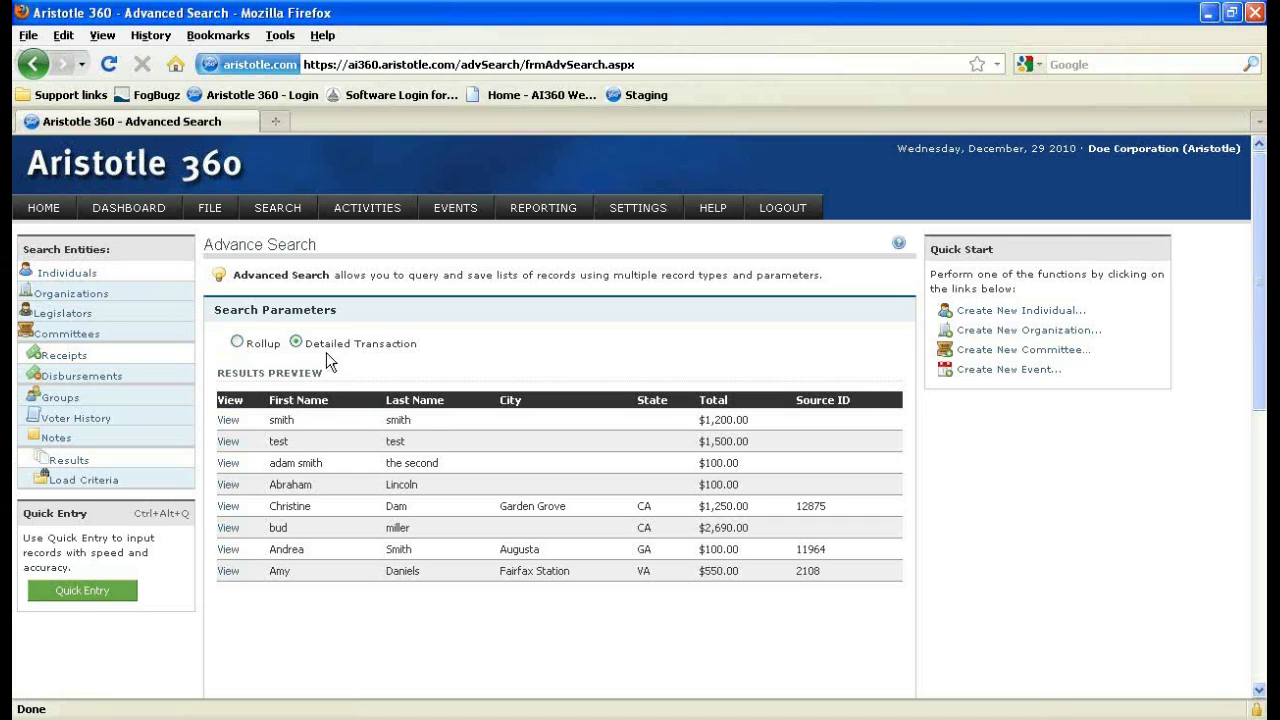
scroll(300, 346, down, 5)
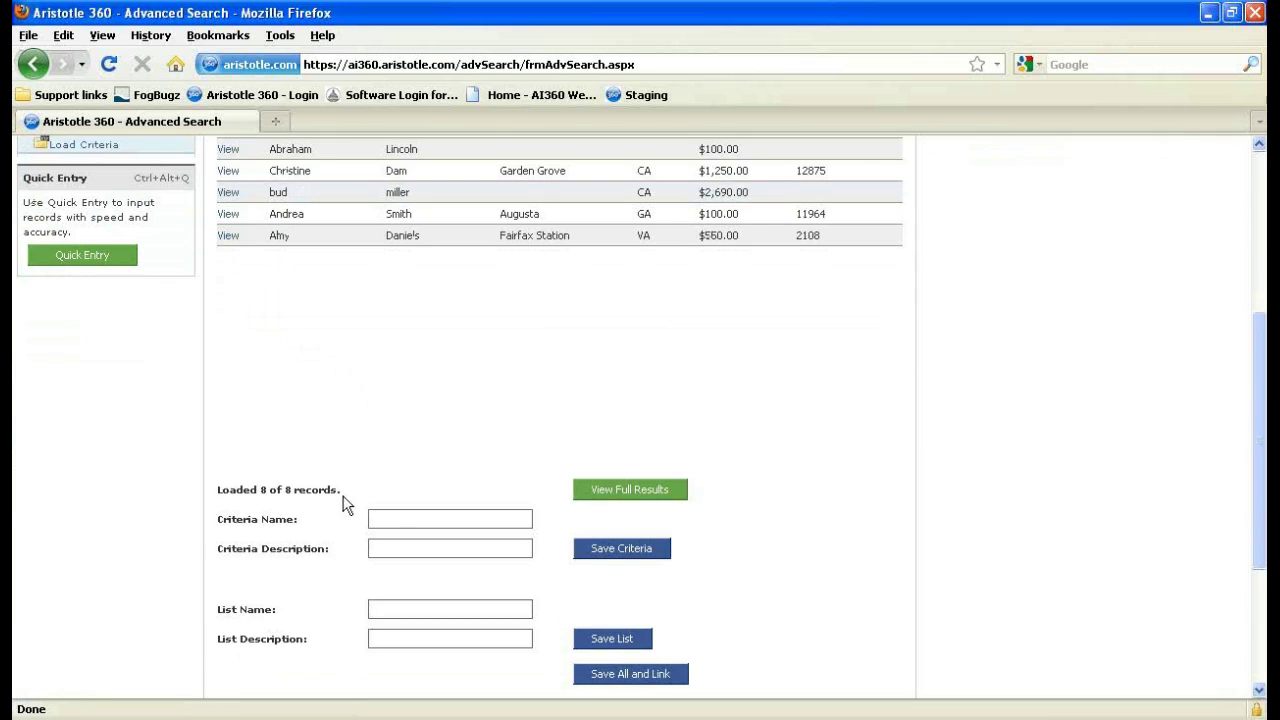
Enter criteria name 'Saved Criteria.' and description 'Criteria used in Demo', then save.
click(400, 522)
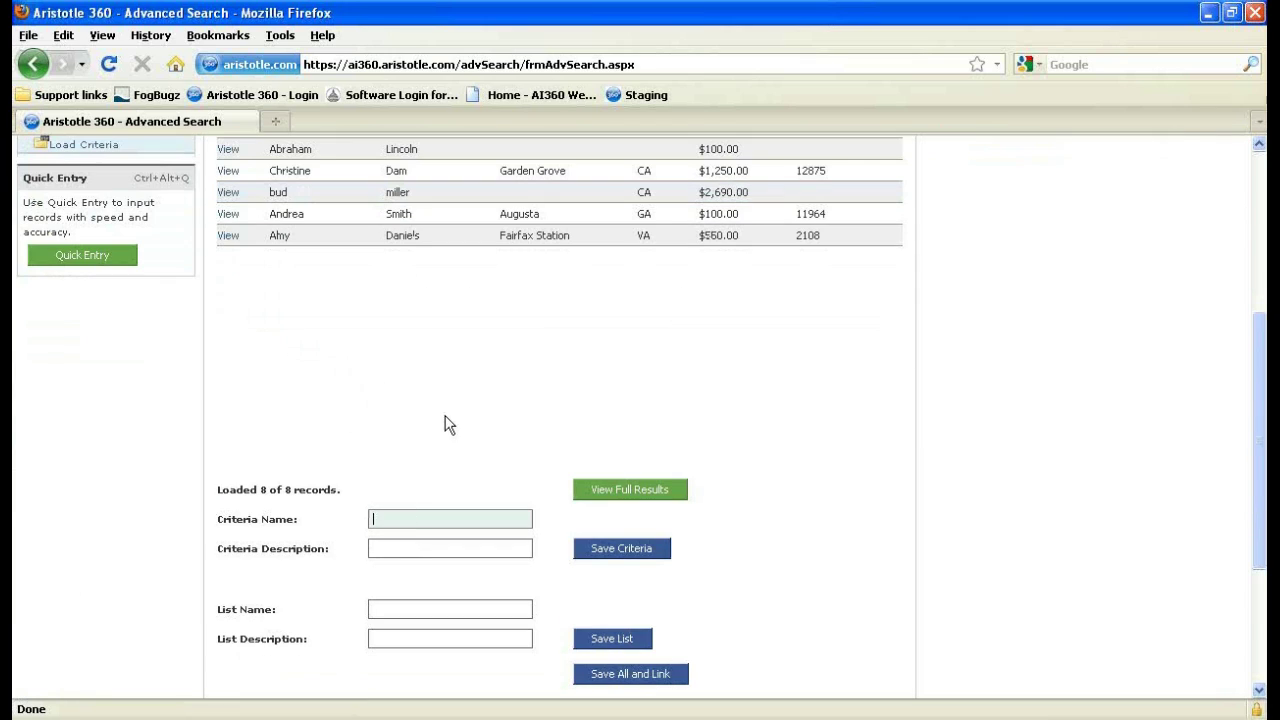
text(Saved Criteria.)
click(515, 553)
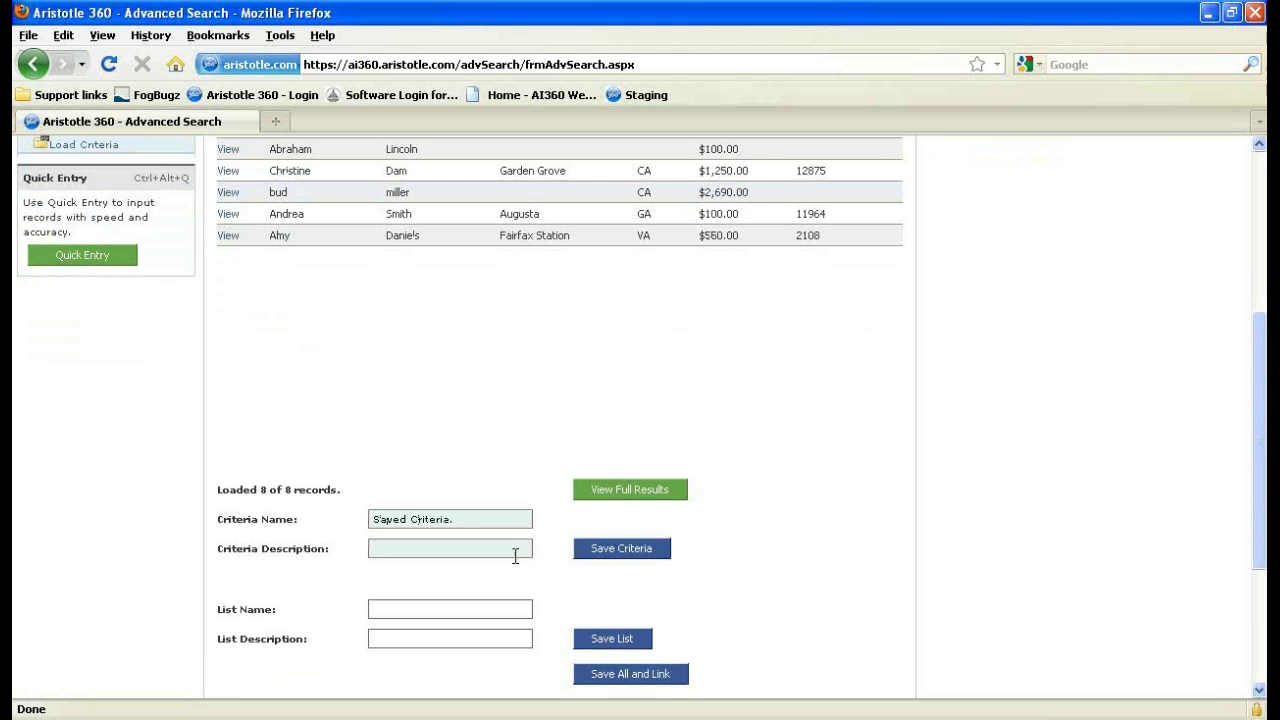
text(Criteria)
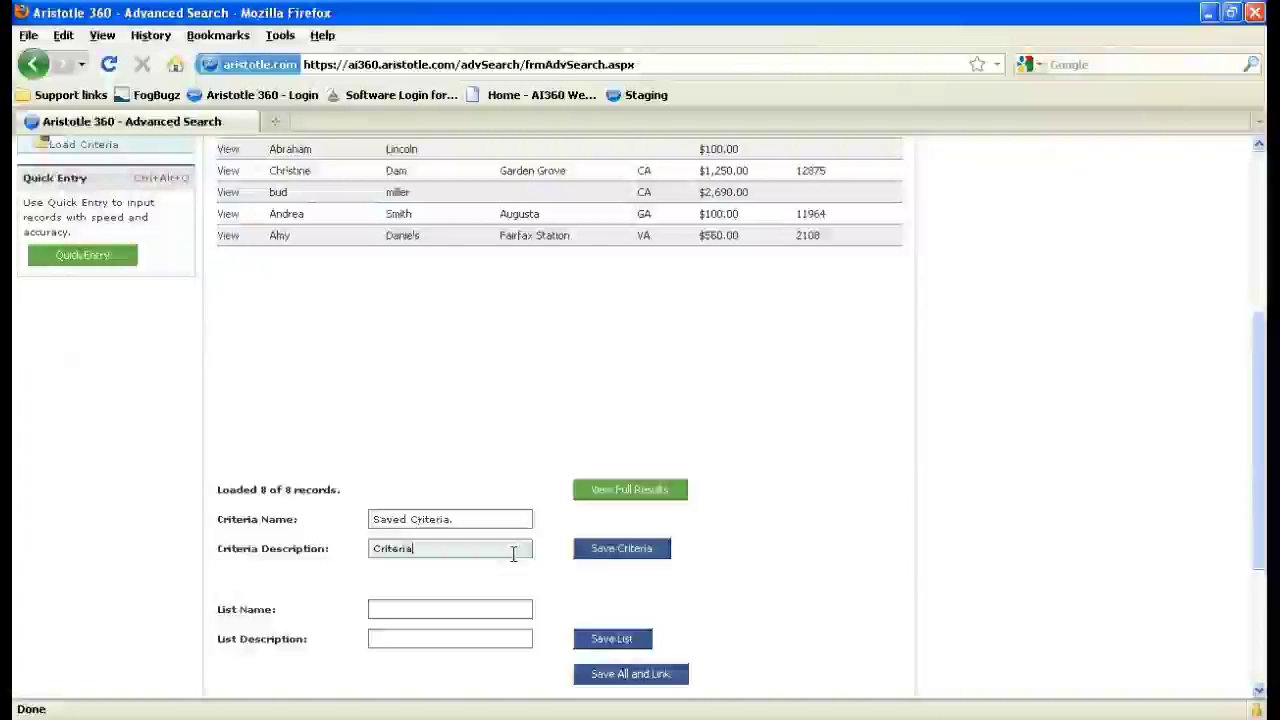
text( used in Demo)
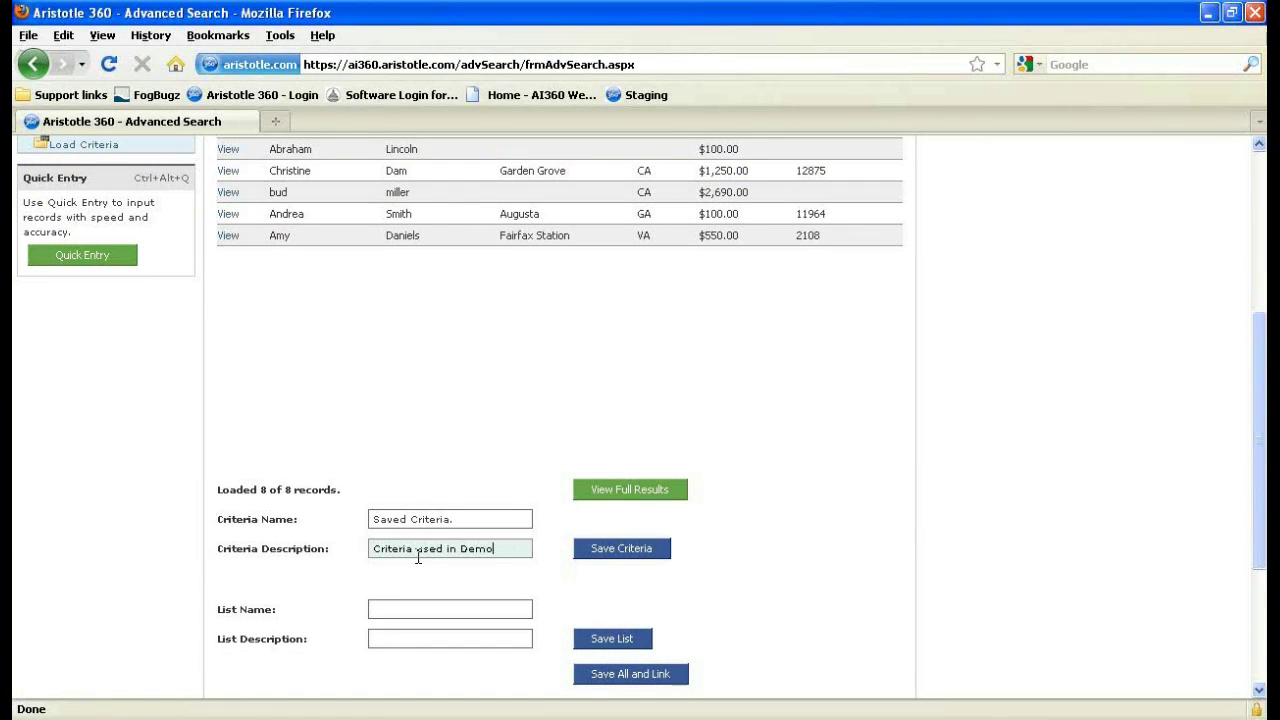
click(592, 558)
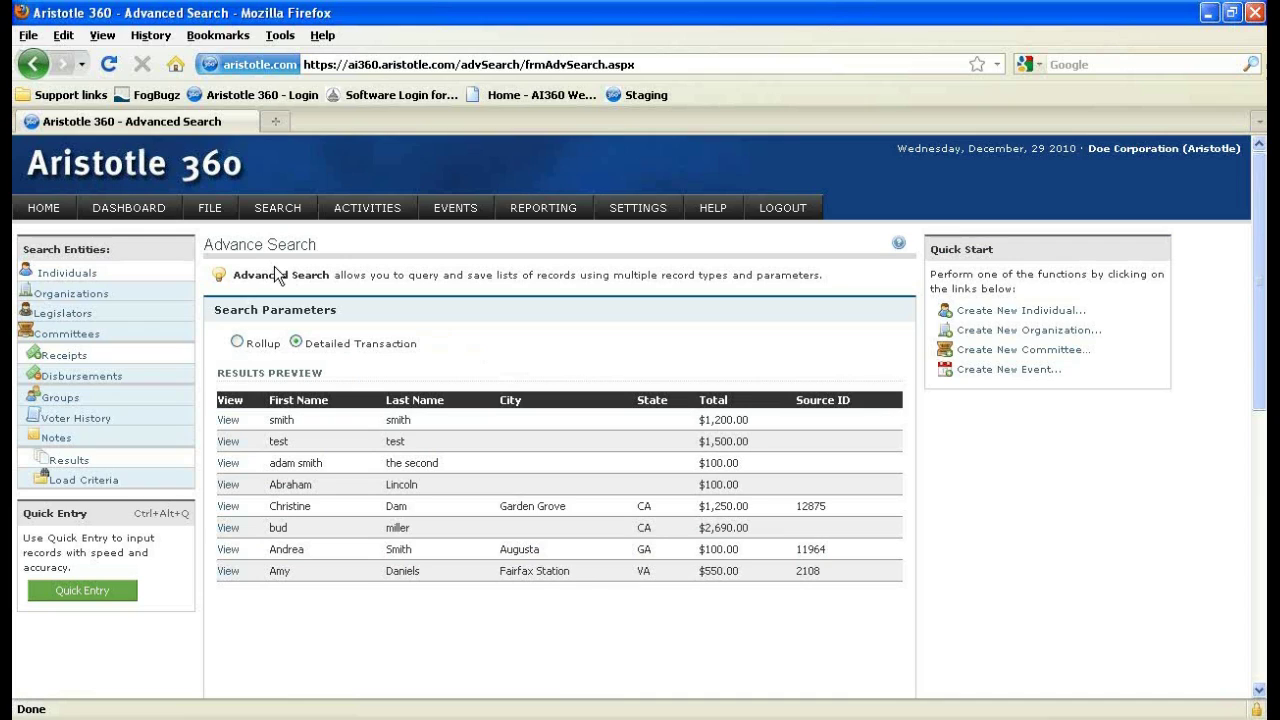
View the details of two individual records in the results, then return to the Dashboard.
click(237, 466)
click(228, 487)
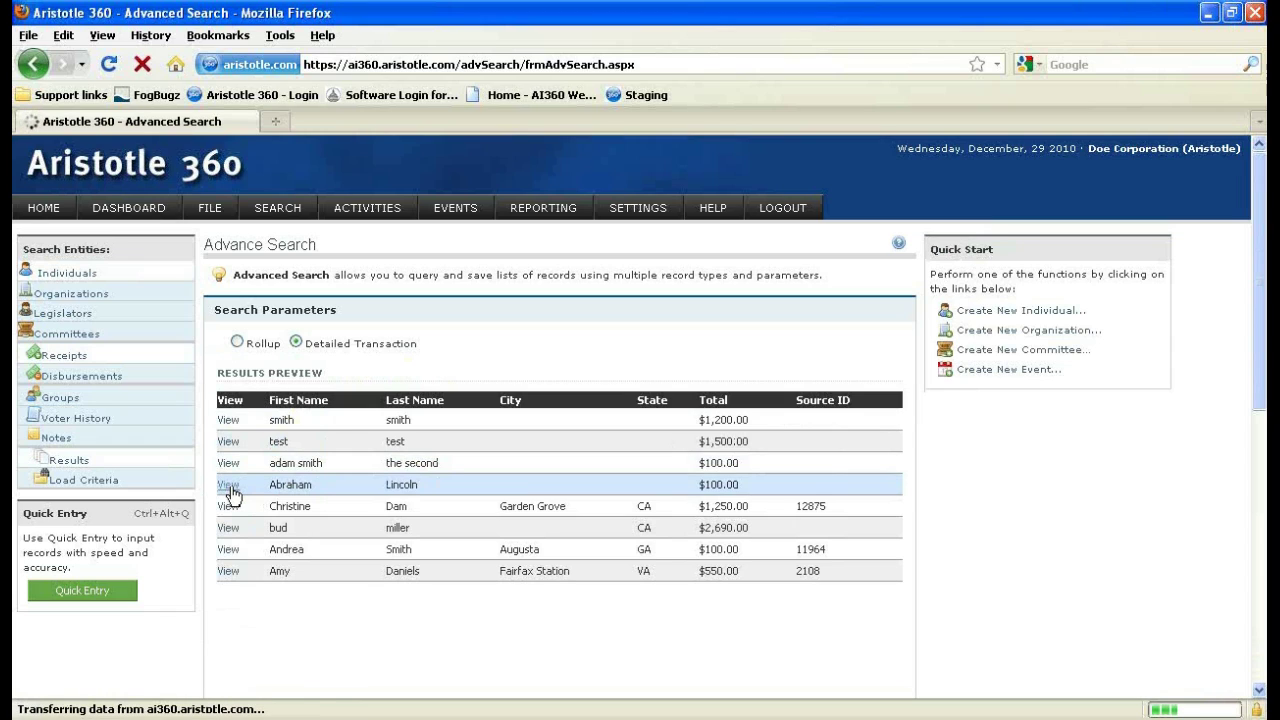
scroll(232, 494, down, 2)
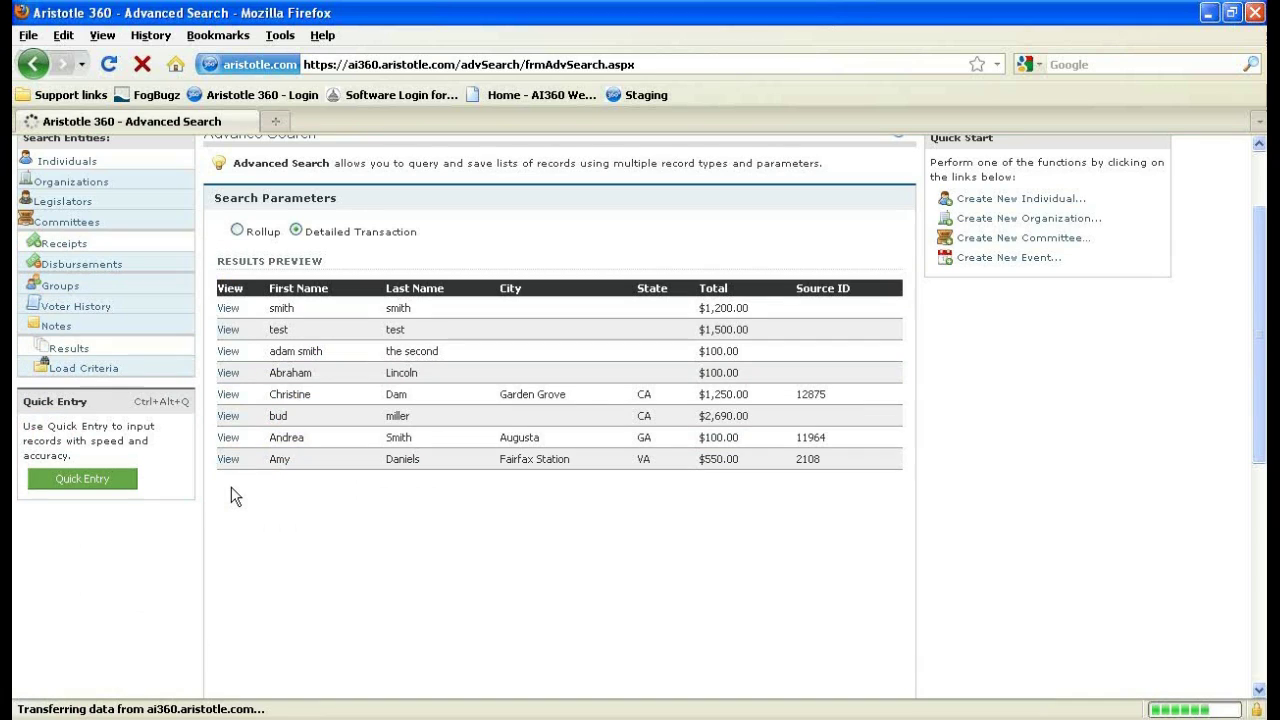
scroll(232, 494, up, 2)
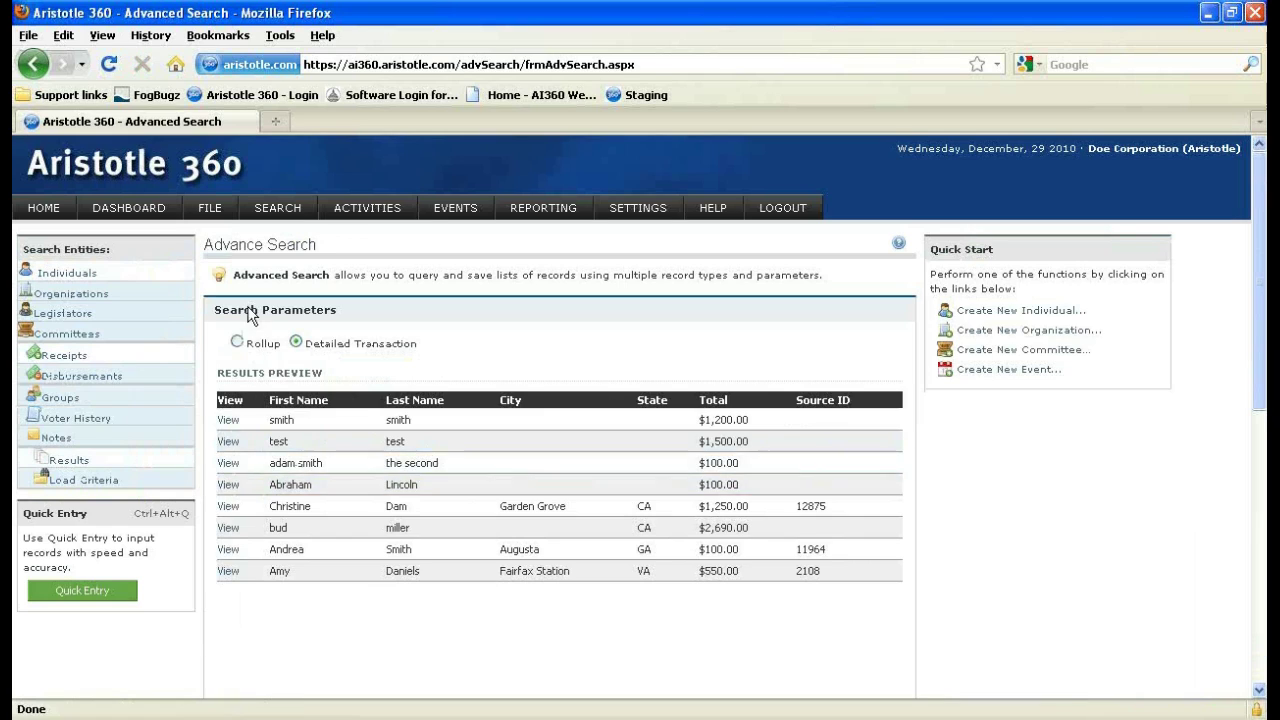
click(144, 218)
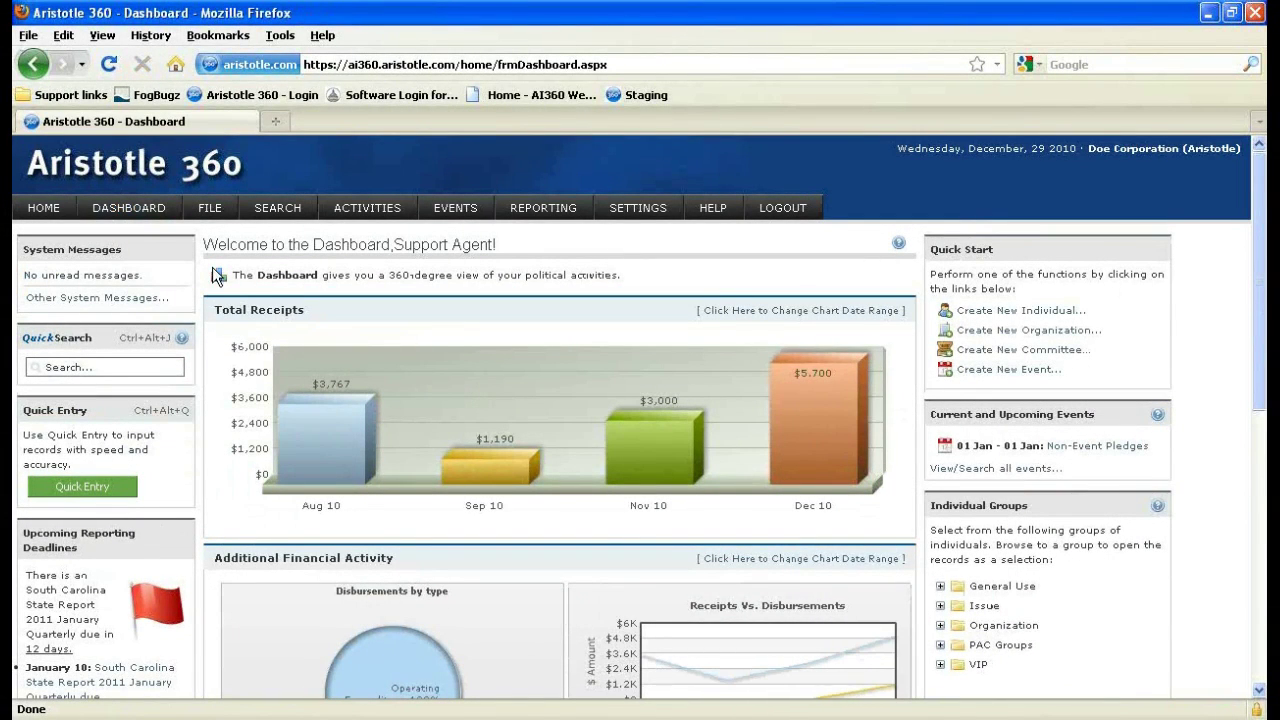
Start a blank individual Advanced Search from the SEARCH menu.
mouse_move(272, 212)
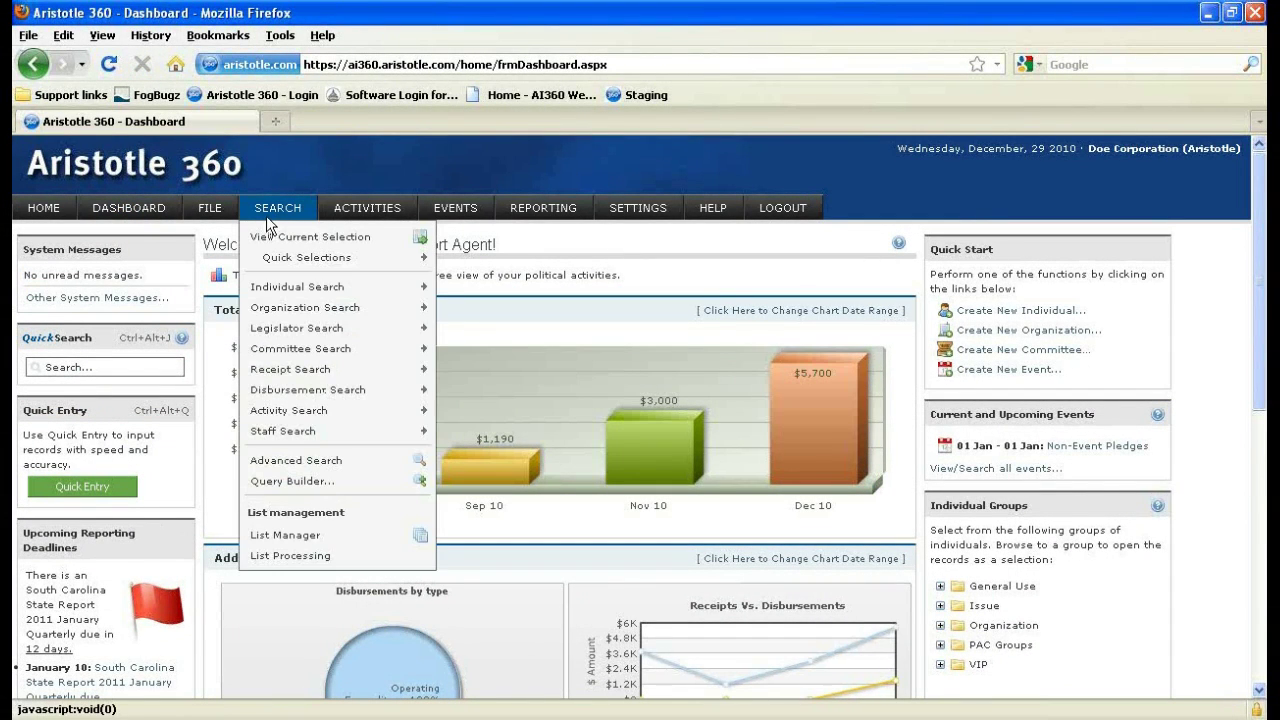
click(322, 460)
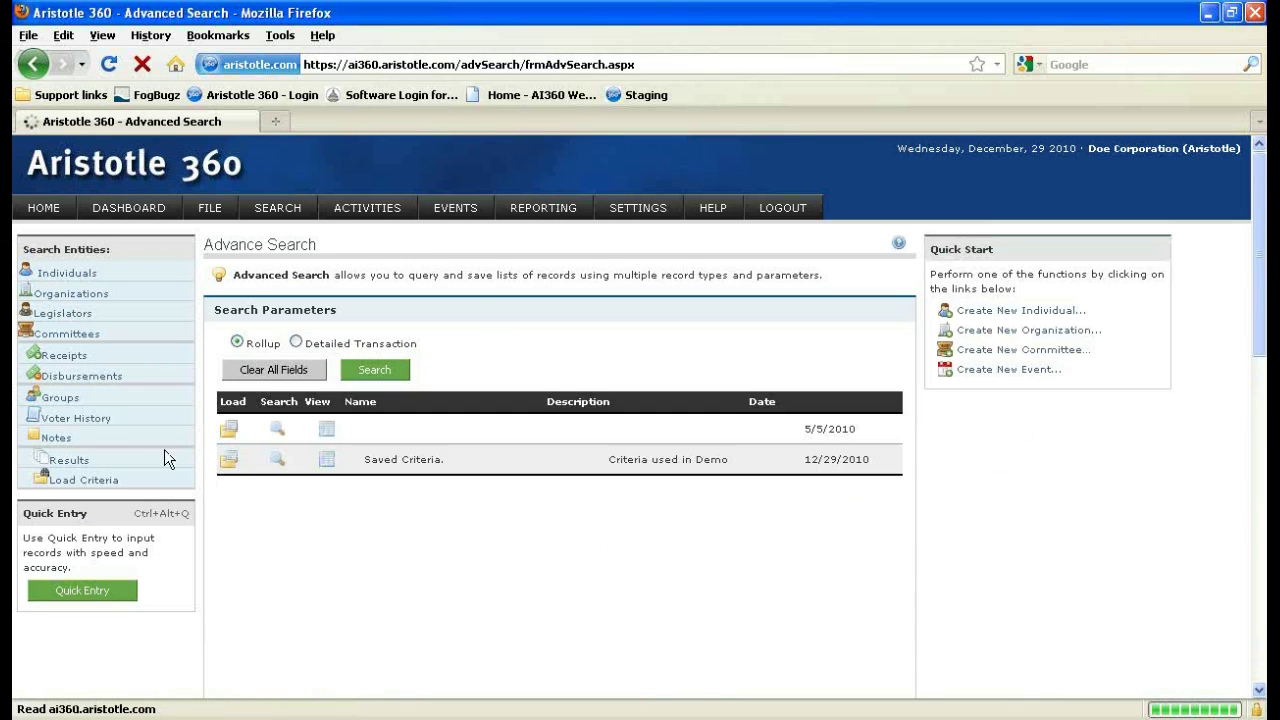
Load and run 'Saved Criteria.' to preview ten detailed transaction receipts.
click(90, 482)
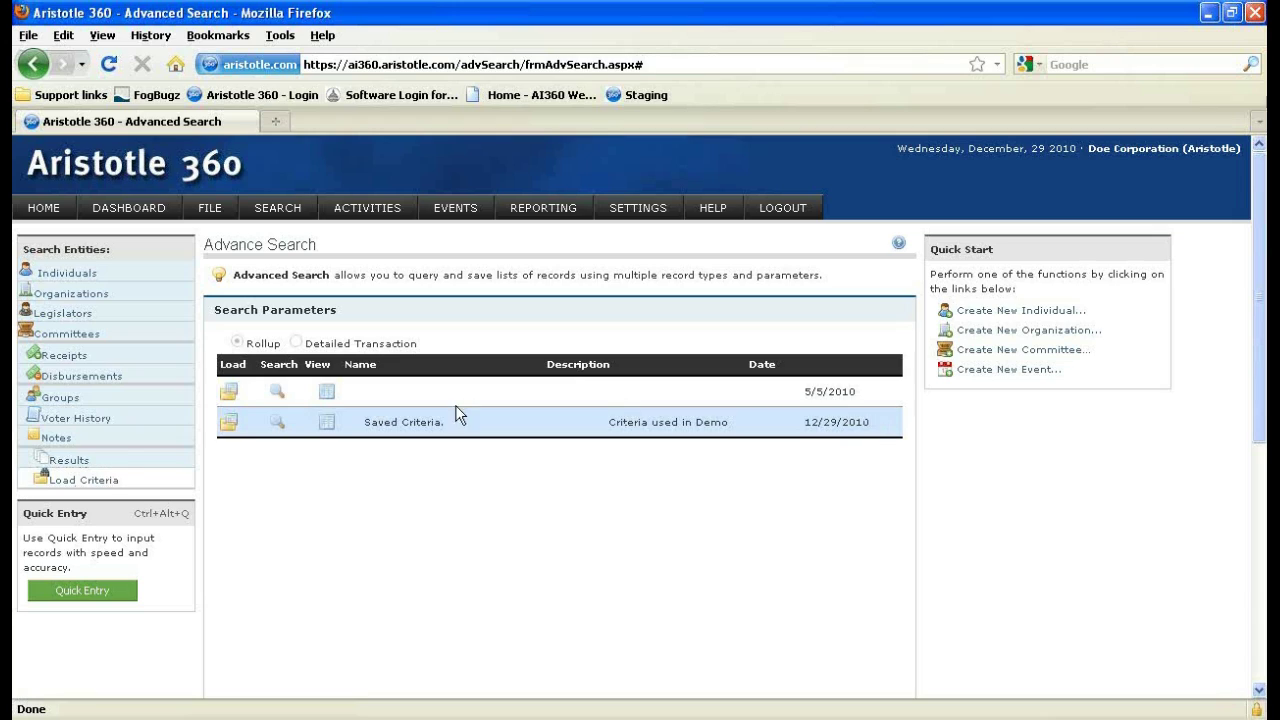
click(279, 424)
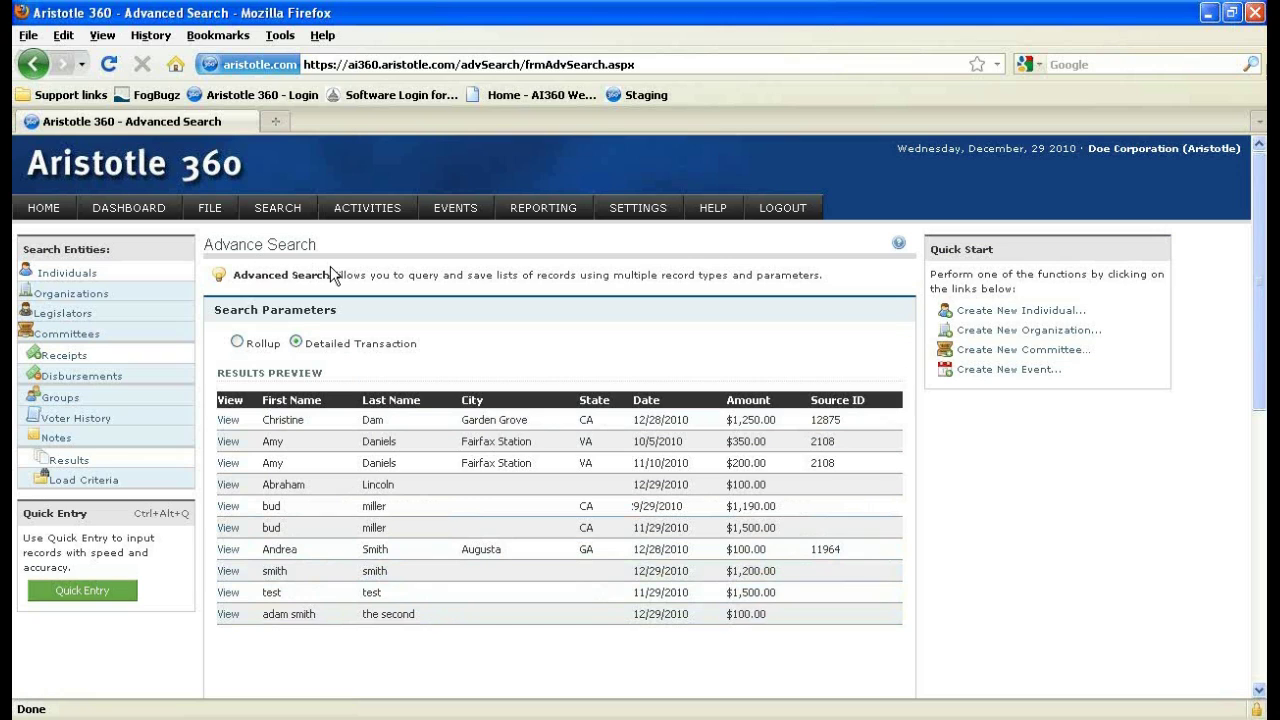
click(210, 212)
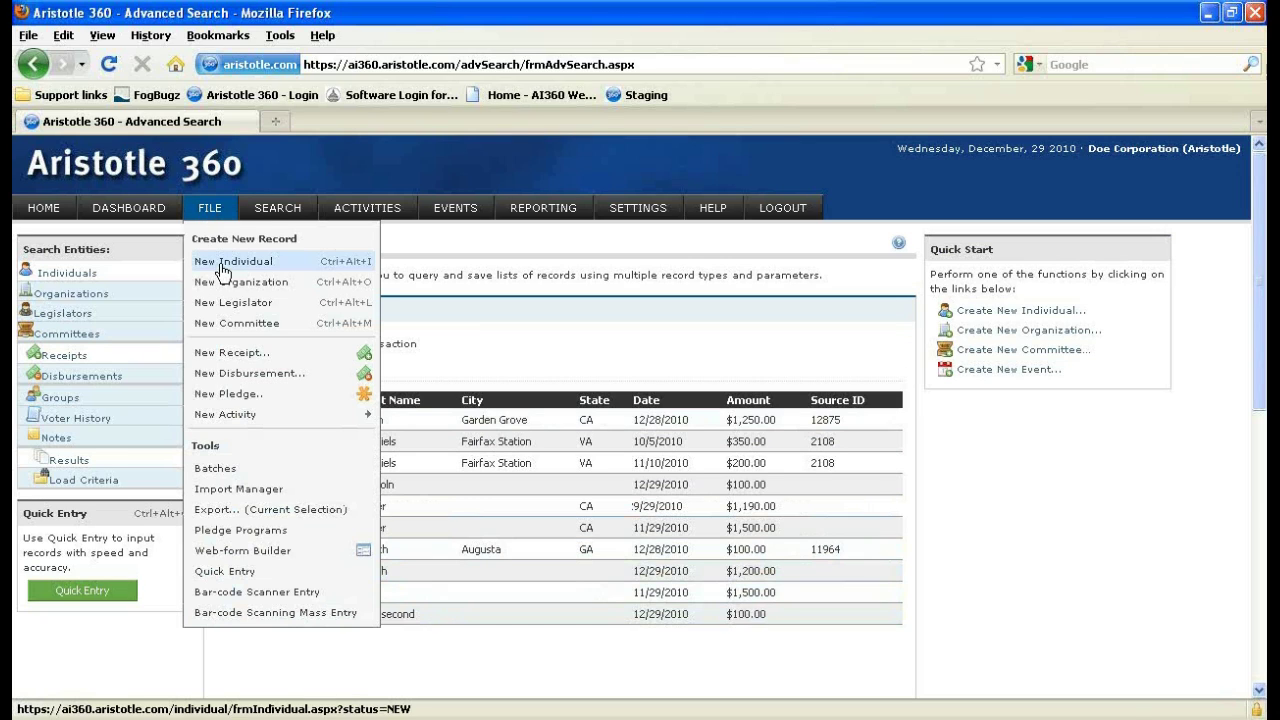
Create an individual with first name New, last name Individual, address line 123, and save it.
click(222, 270)
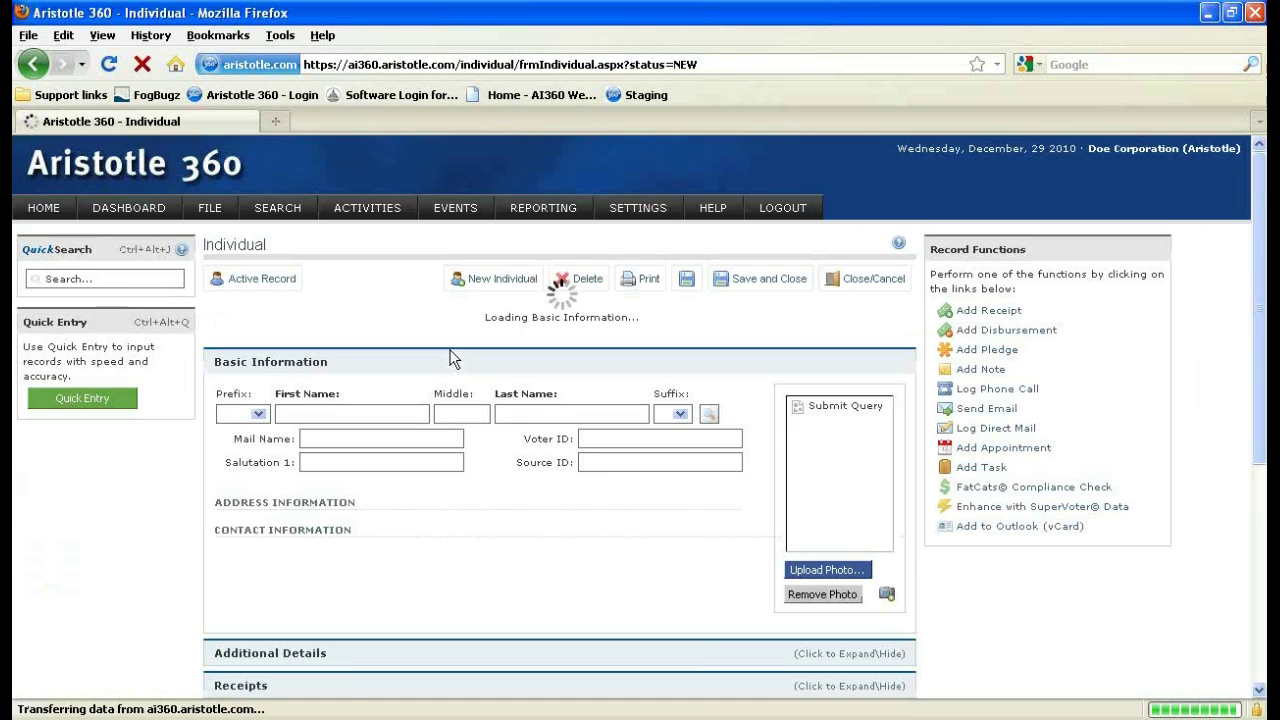
text(New)
key(Tab)
key(Tab)
text(Individual)
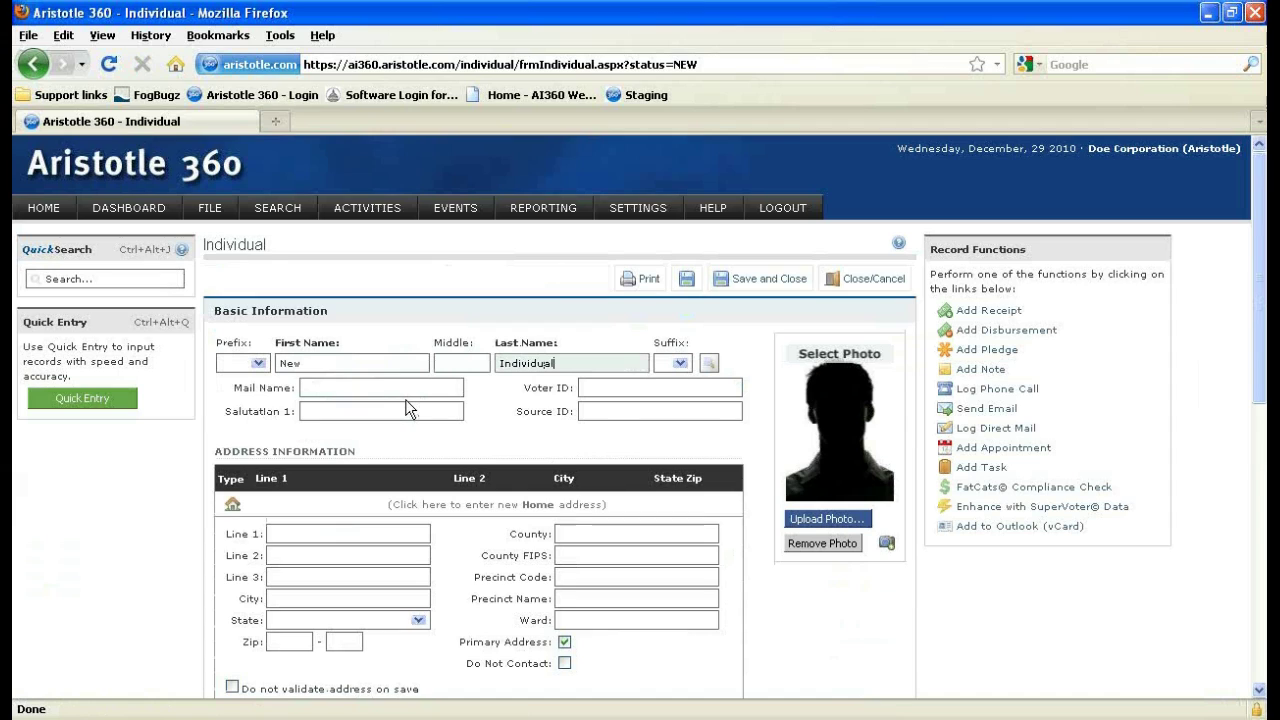
scroll(400, 412, down, 2)
click(383, 421)
scroll(383, 421, down, 2)
text(123)
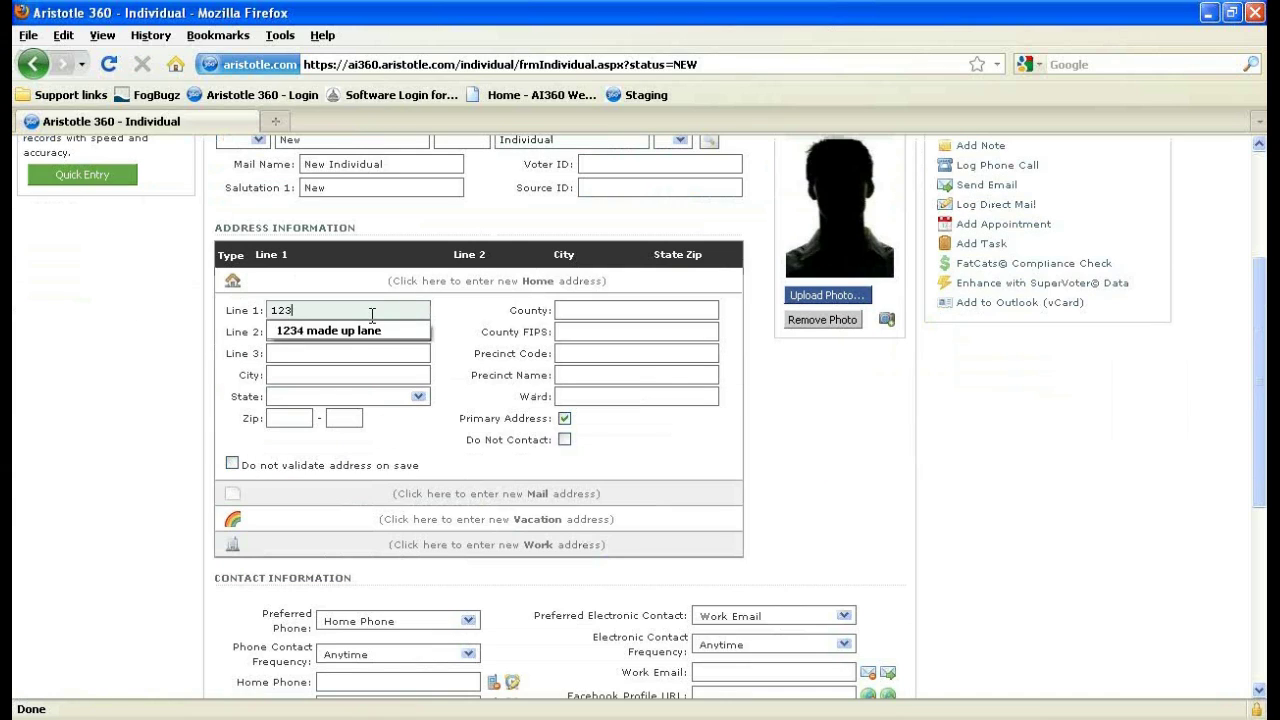
scroll(462, 452, up, 4)
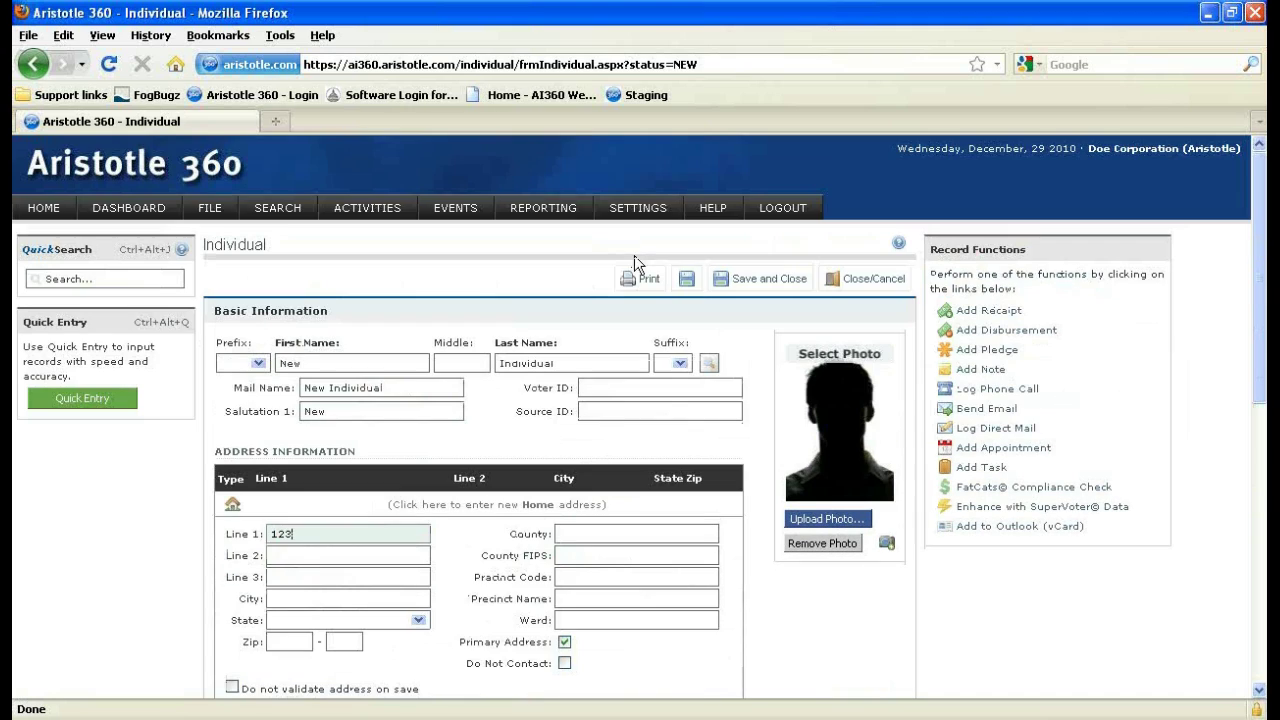
click(688, 280)
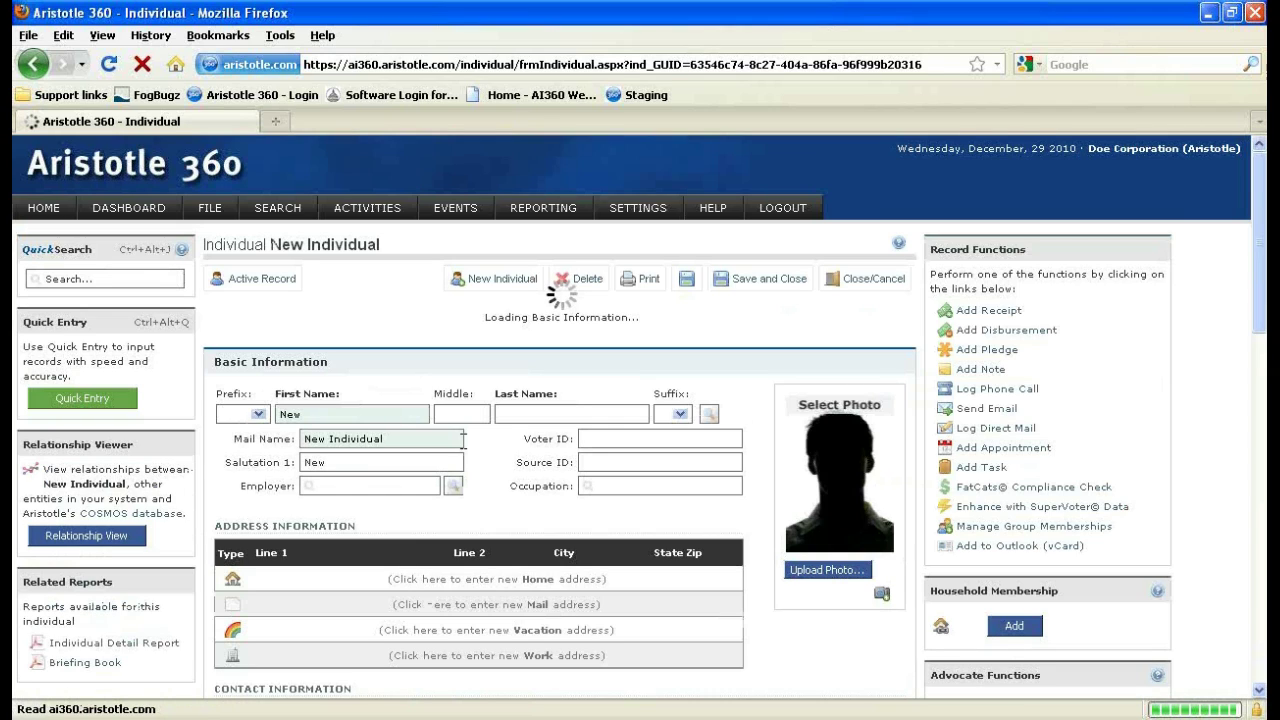
scroll(463, 440, down, 10)
Save a $1002 Contribution receipt to committee John Doe for Senate on the new individual.
click(298, 489)
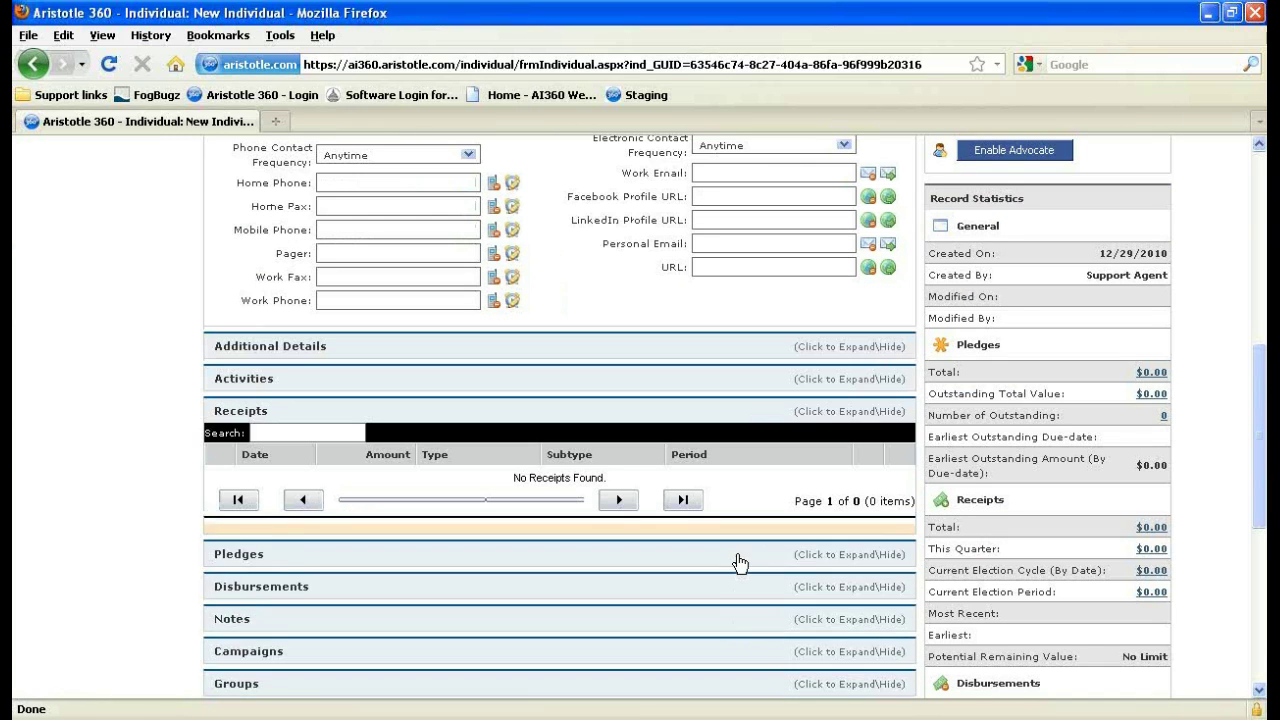
text(1002)
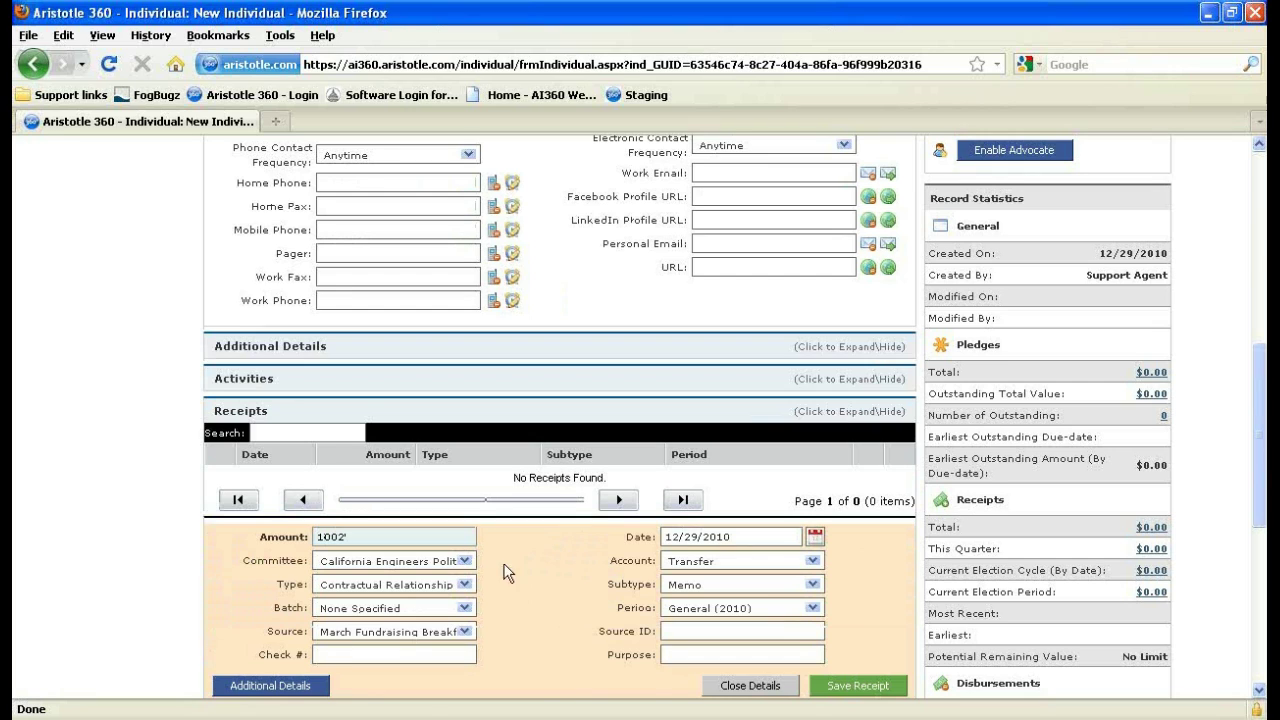
click(463, 561)
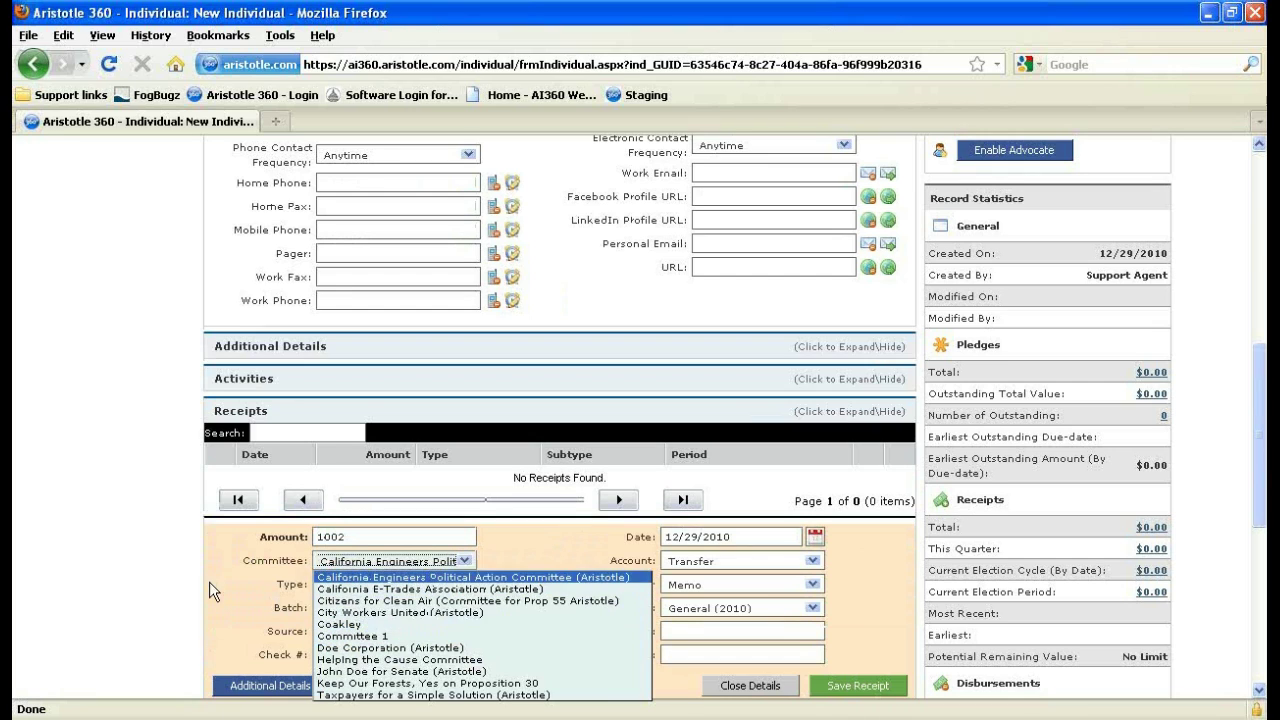
click(385, 578)
click(395, 585)
click(405, 381)
key(Tab)
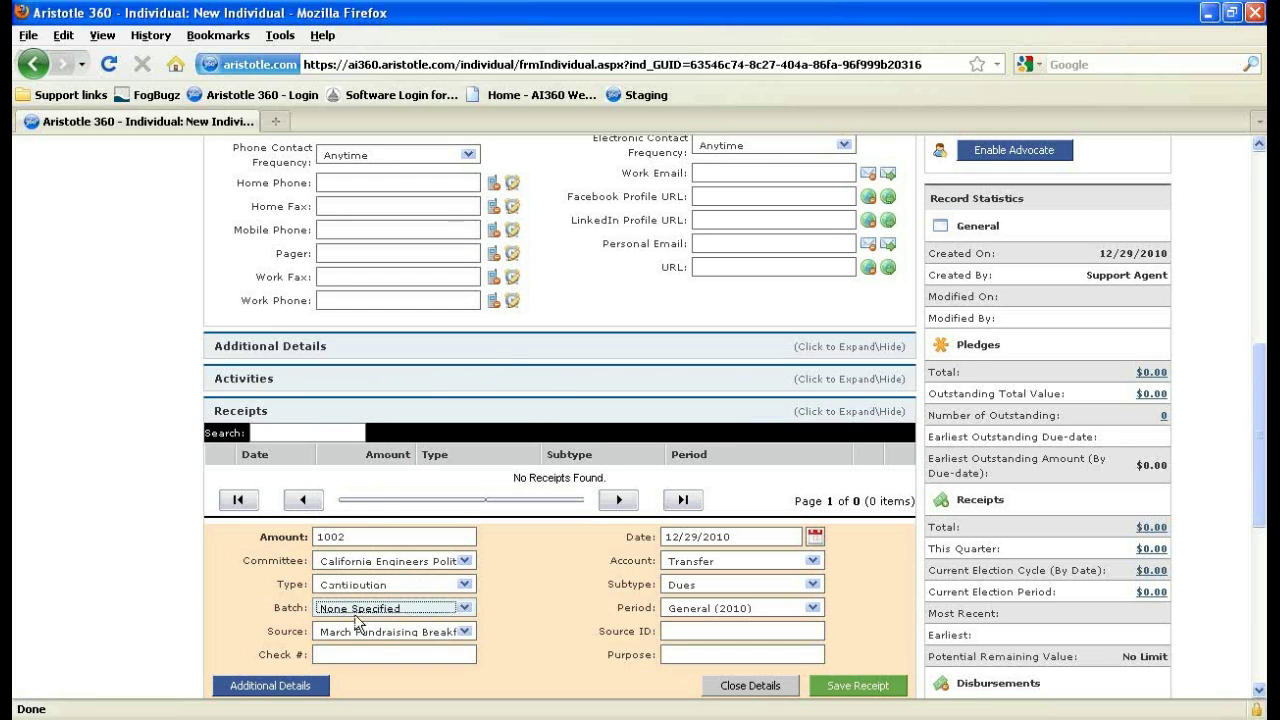
click(348, 633)
click(341, 634)
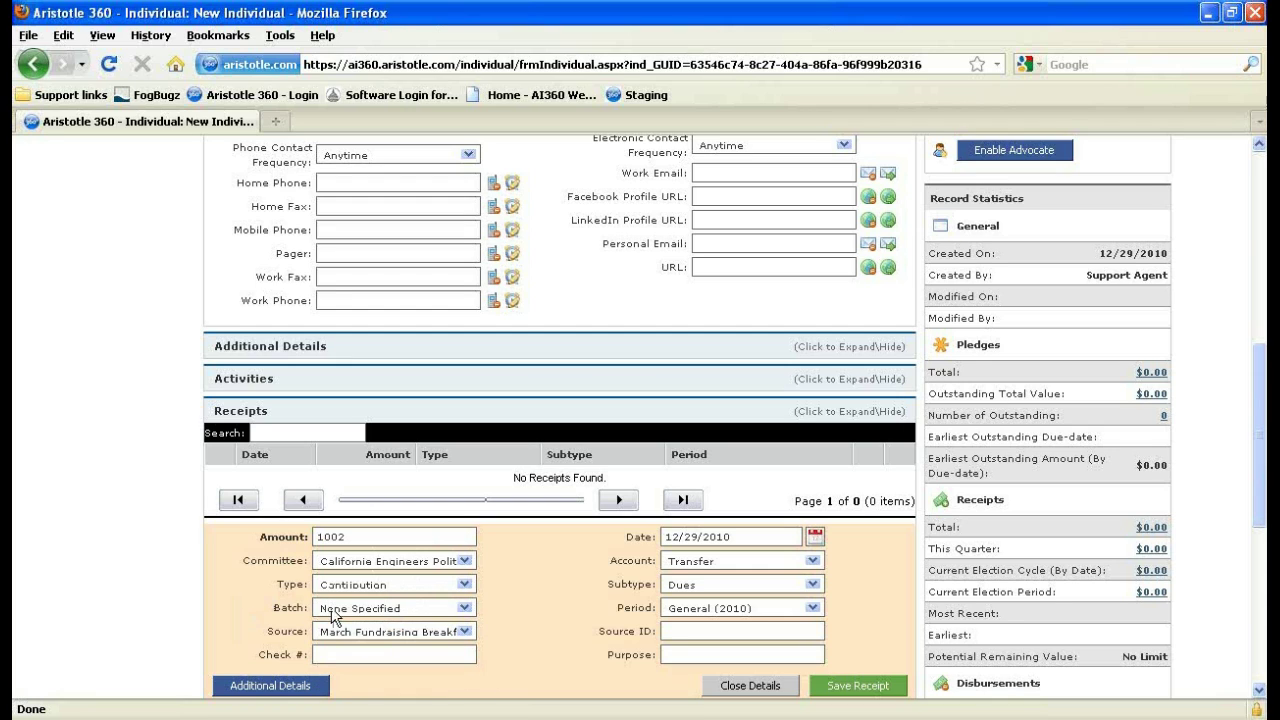
click(437, 563)
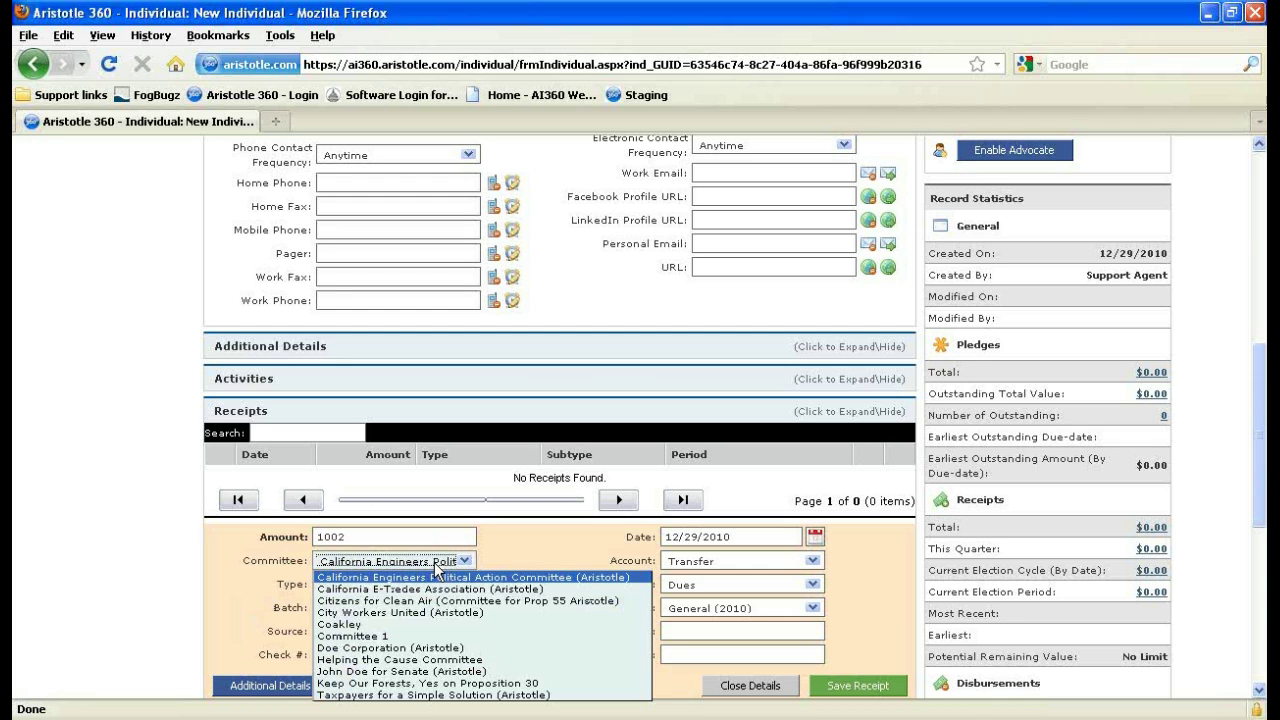
click(410, 672)
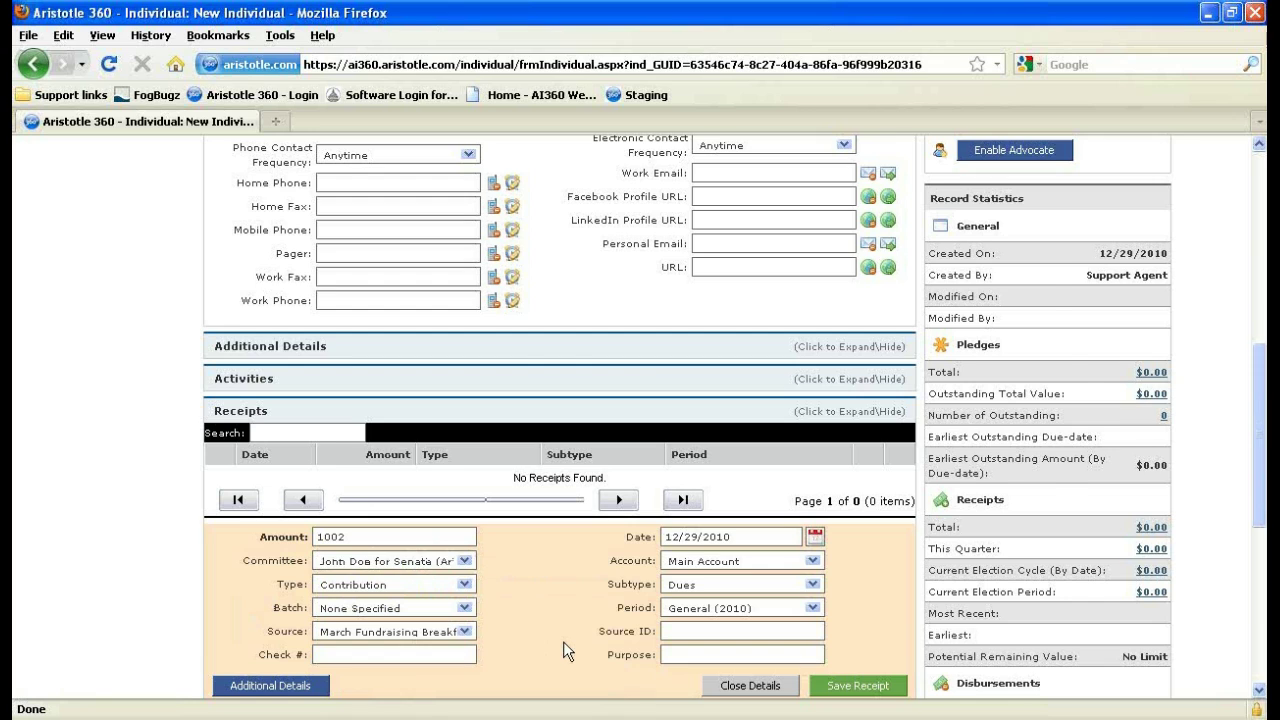
scroll(563, 641, down, 2)
click(838, 578)
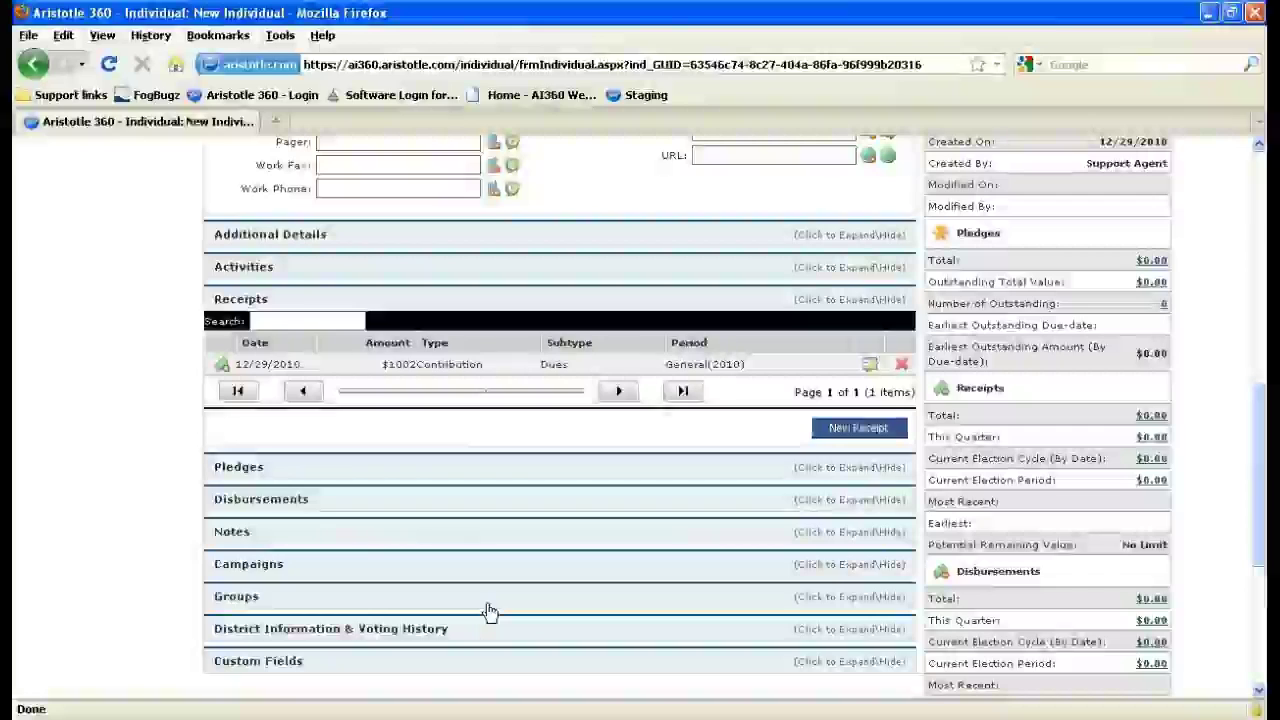
Go back to the Advanced Search page.
scroll(489, 612, up, 2)
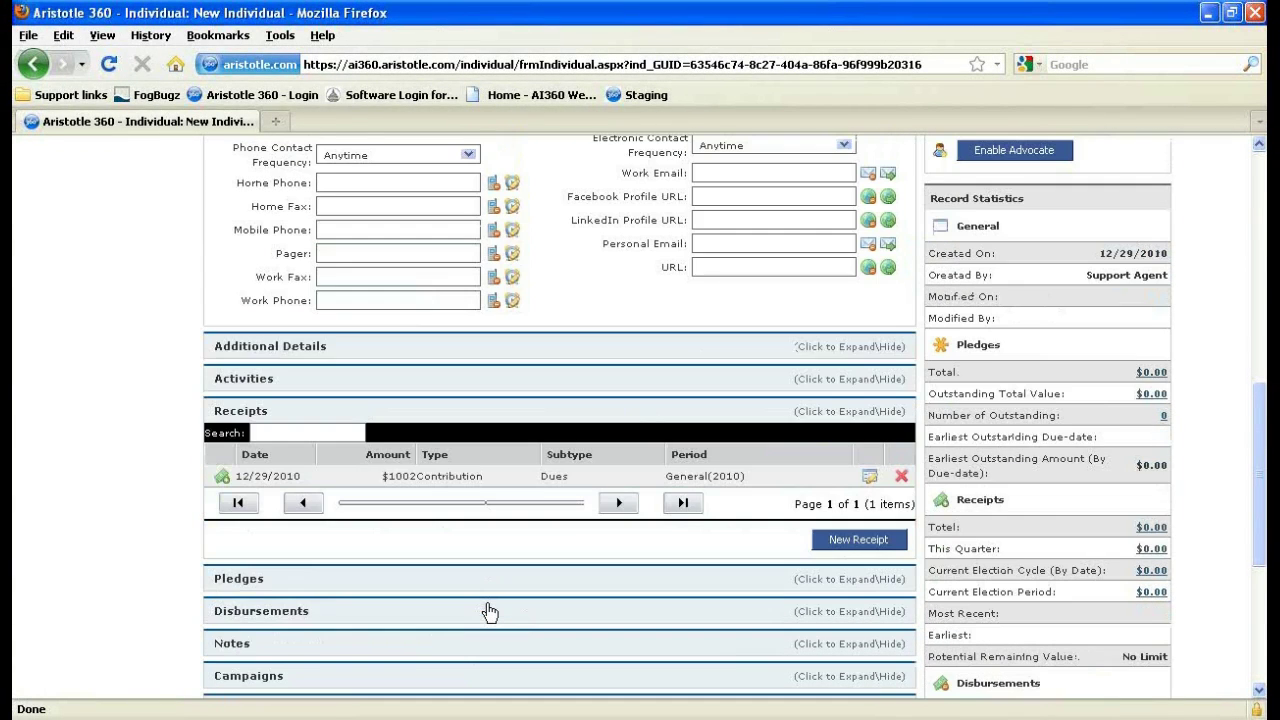
scroll(489, 612, up, 8)
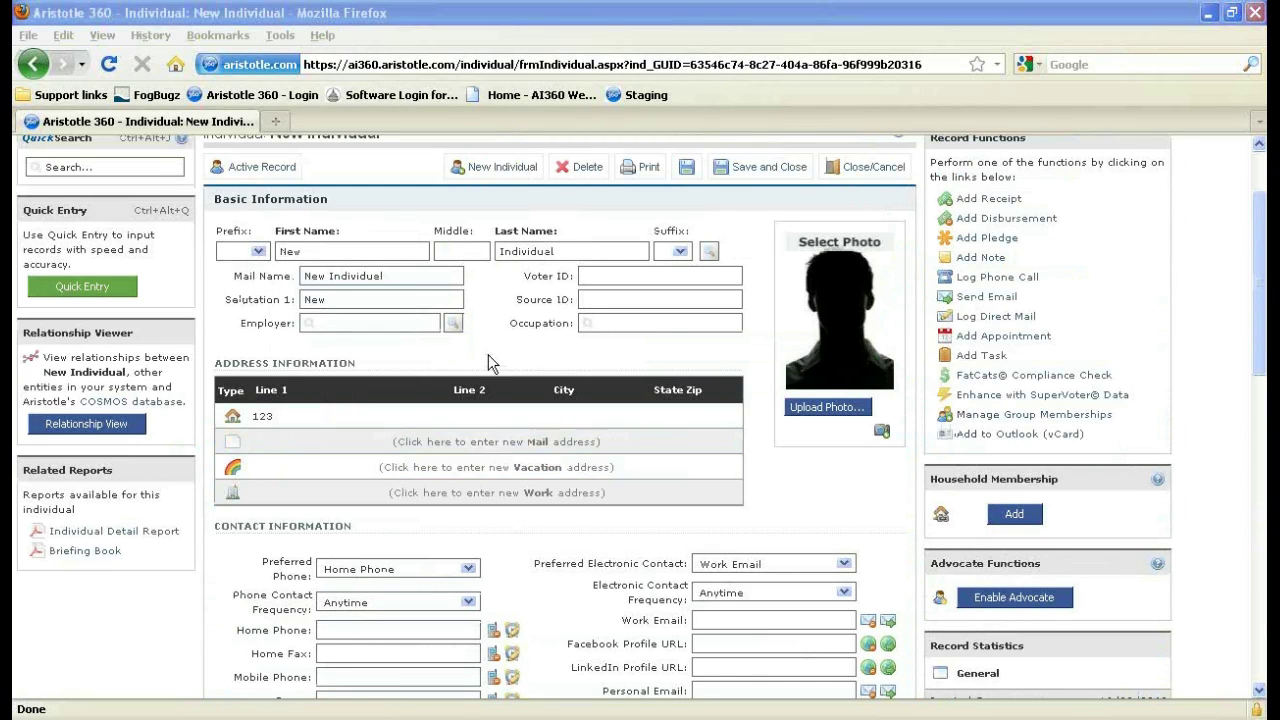
scroll(486, 355, up, 2)
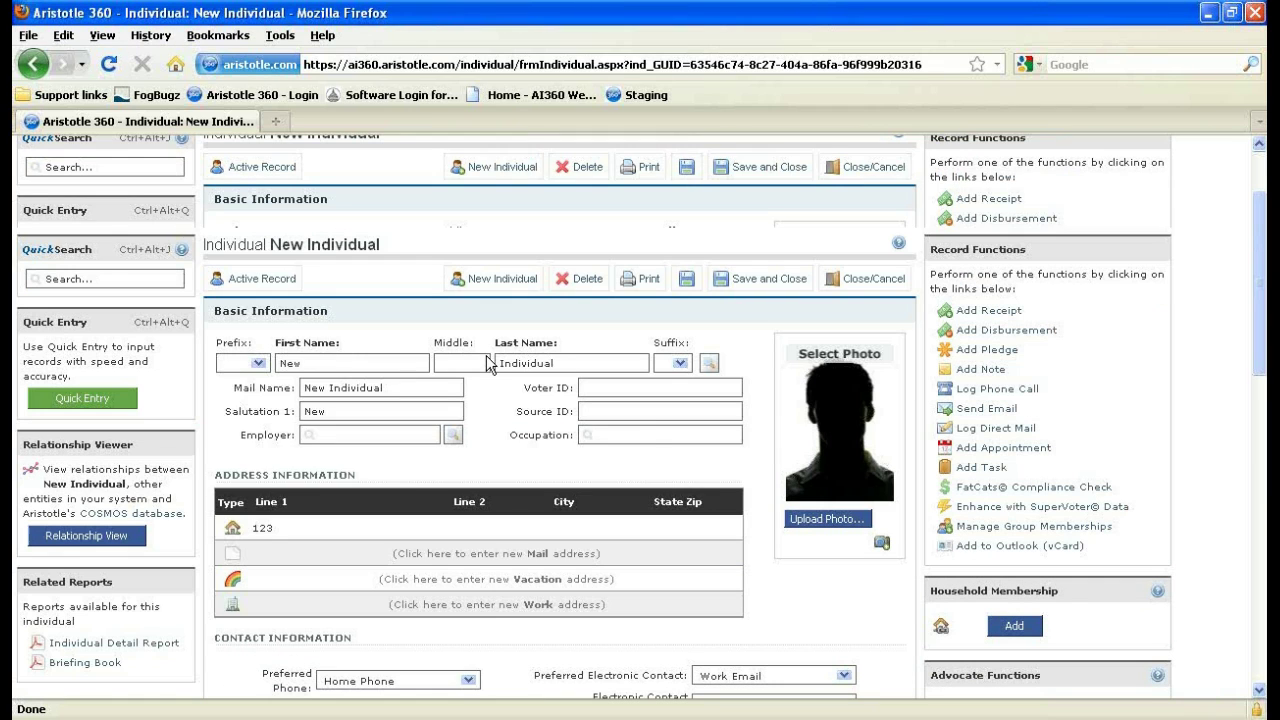
mouse_move(277, 207)
click(362, 459)
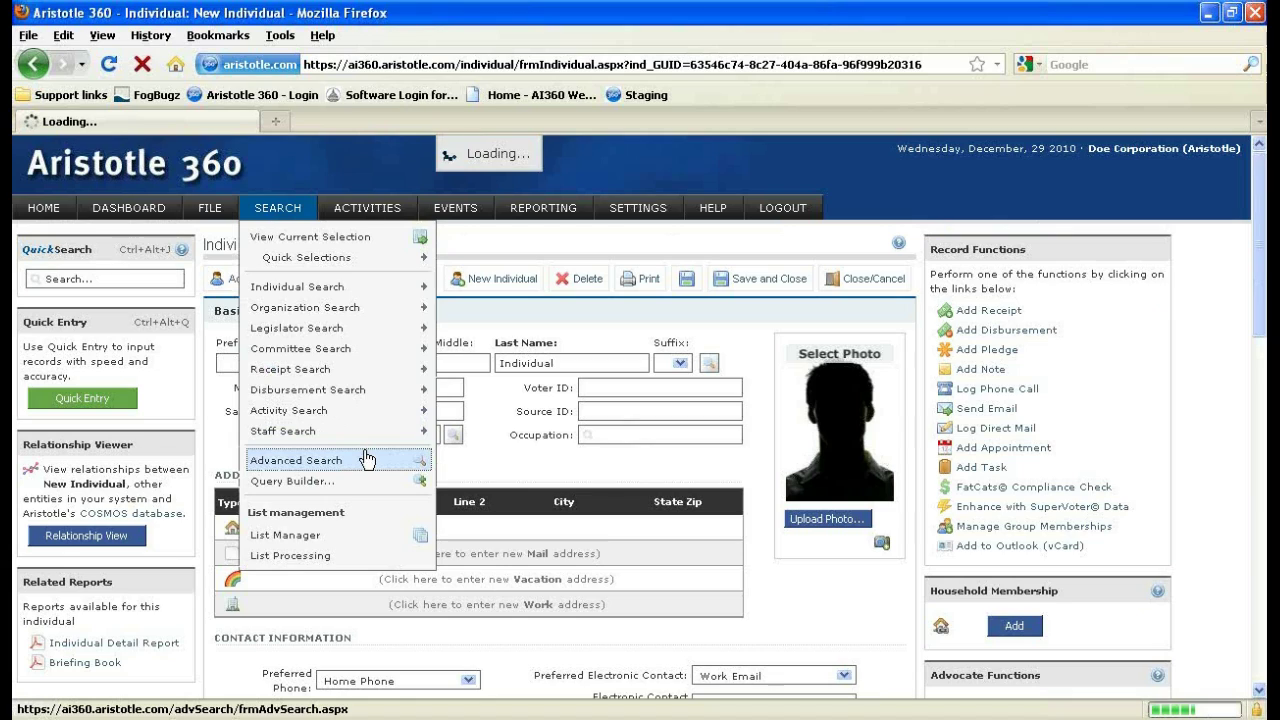
Rerun 'Saved Criteria.' so eleven receipts appear, including the new $1,002.00 one.
mouse_move(366, 439)
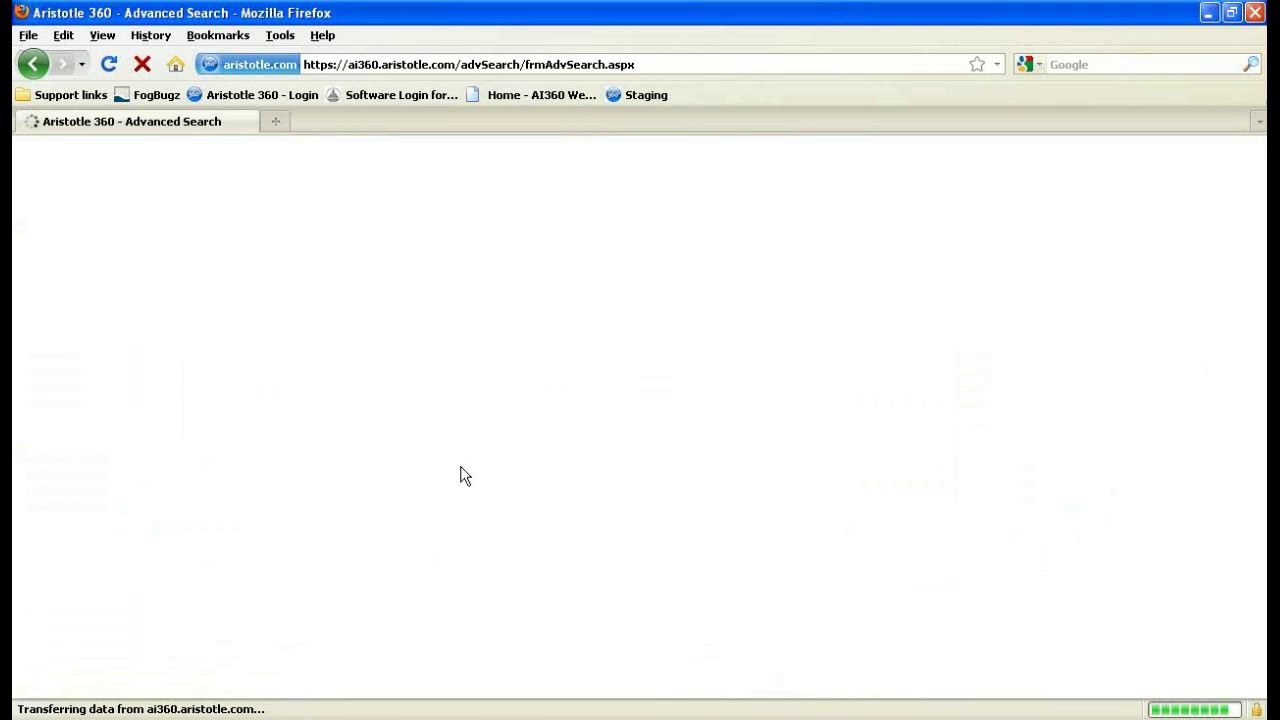
click(100, 482)
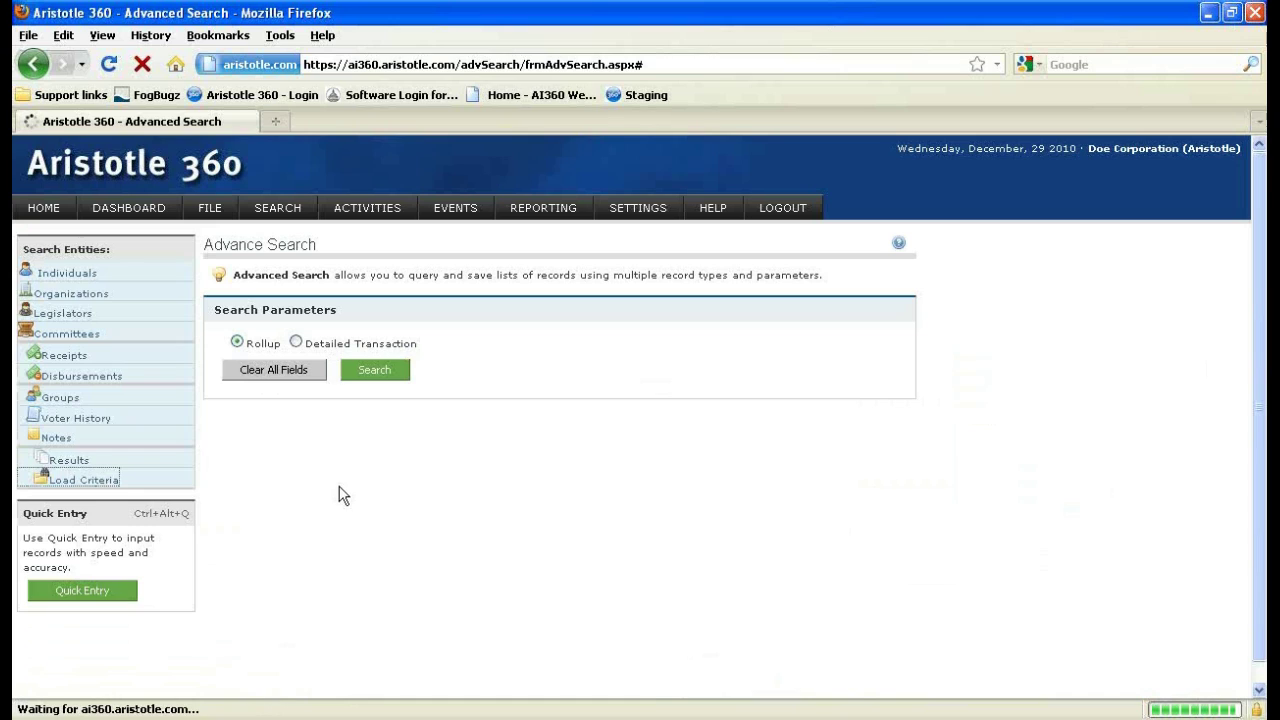
click(108, 482)
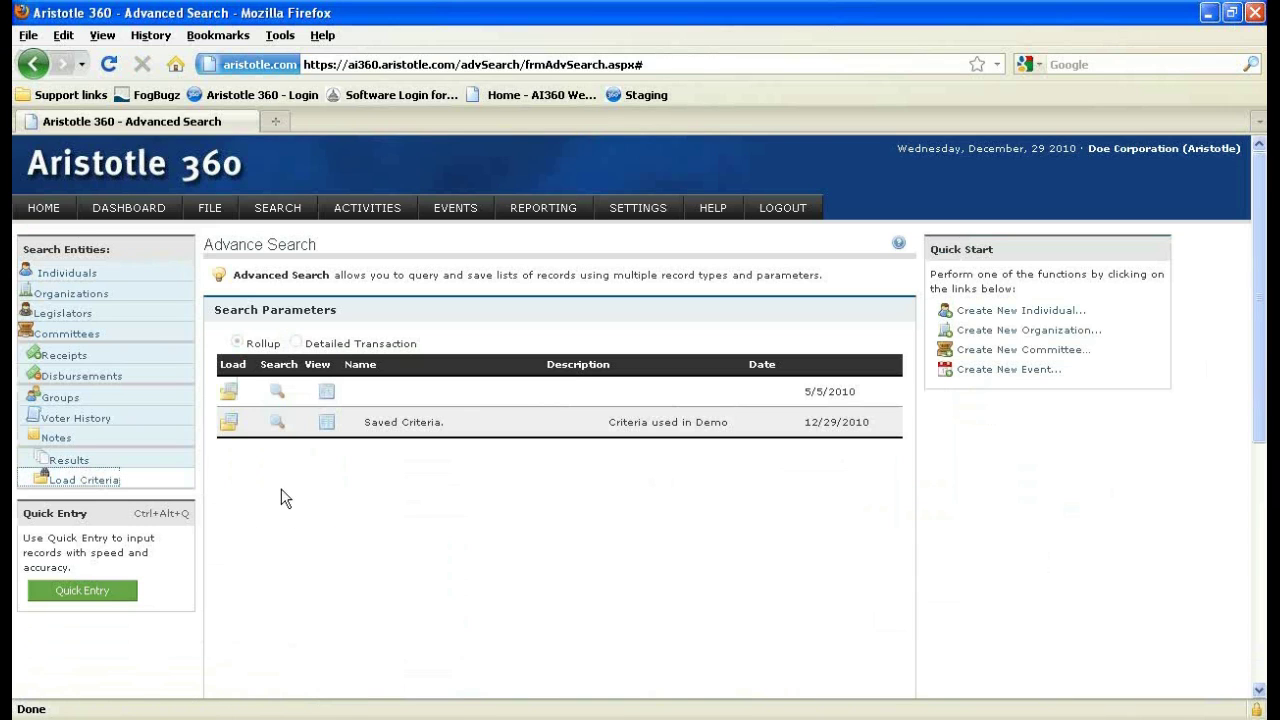
click(275, 424)
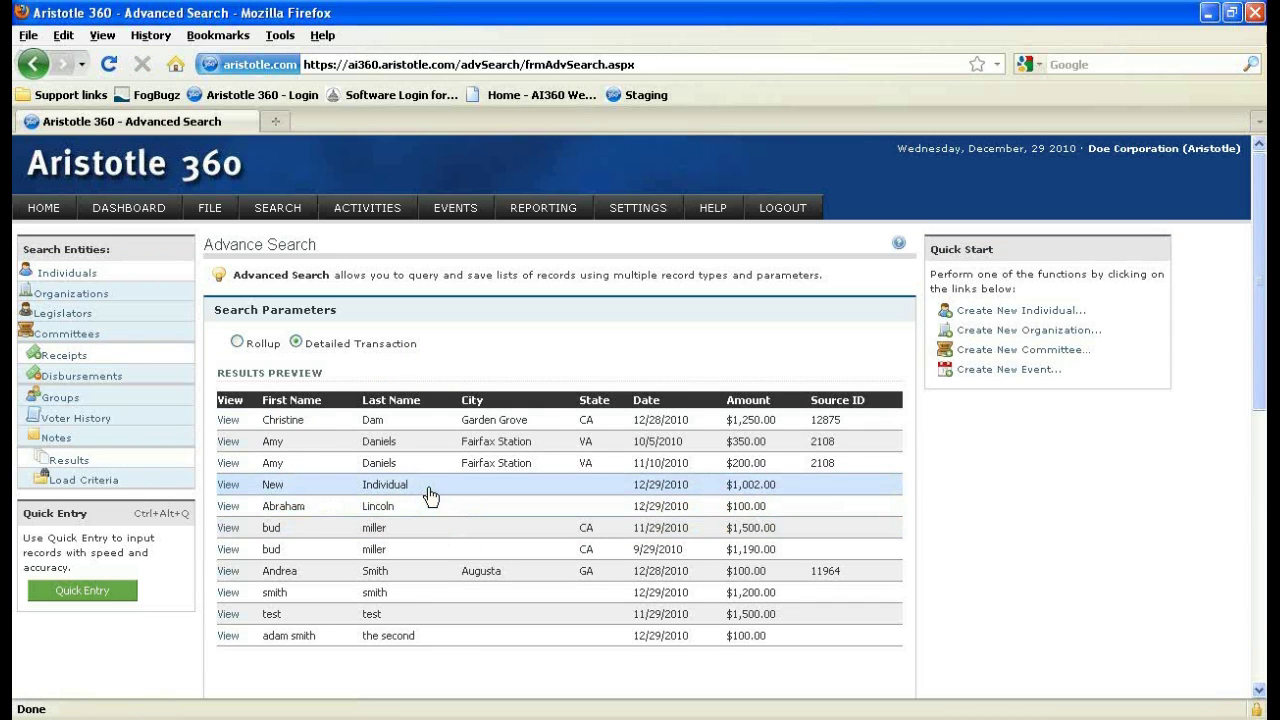
Save the eleven results as a new list named Demonstration with description 'Stactic'.
scroll(435, 452, down, 5)
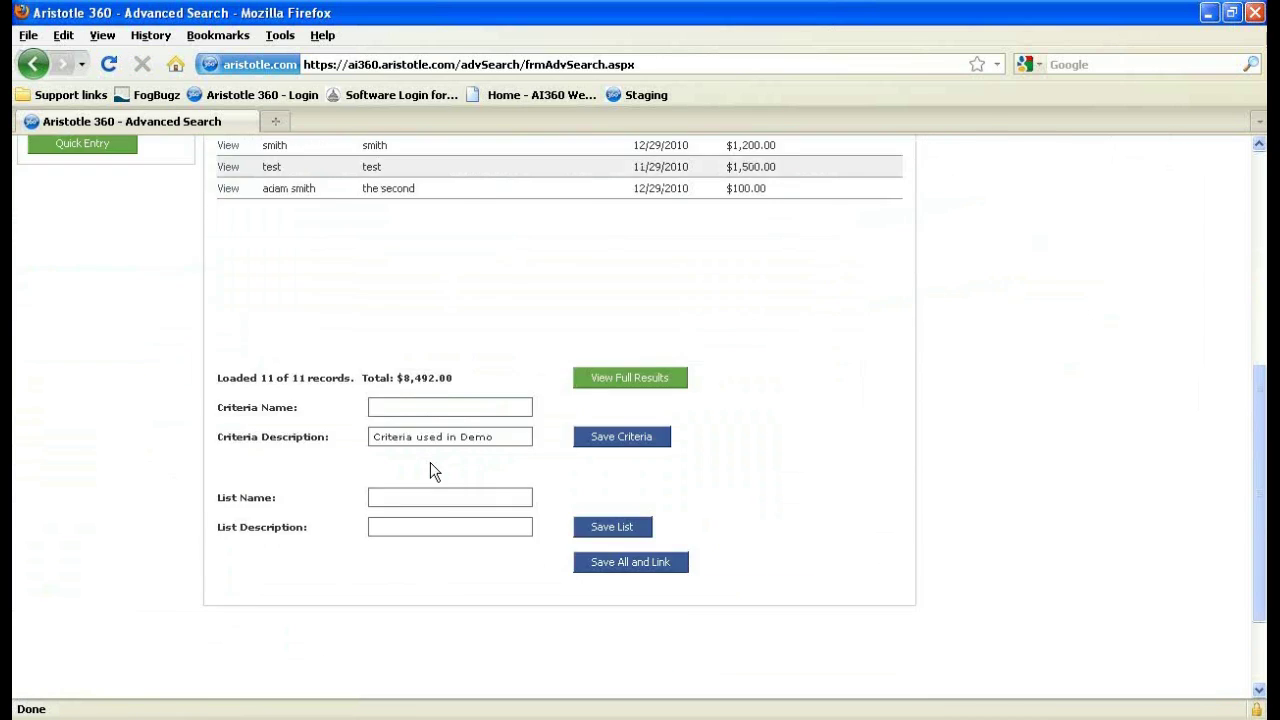
scroll(430, 462, up, 2)
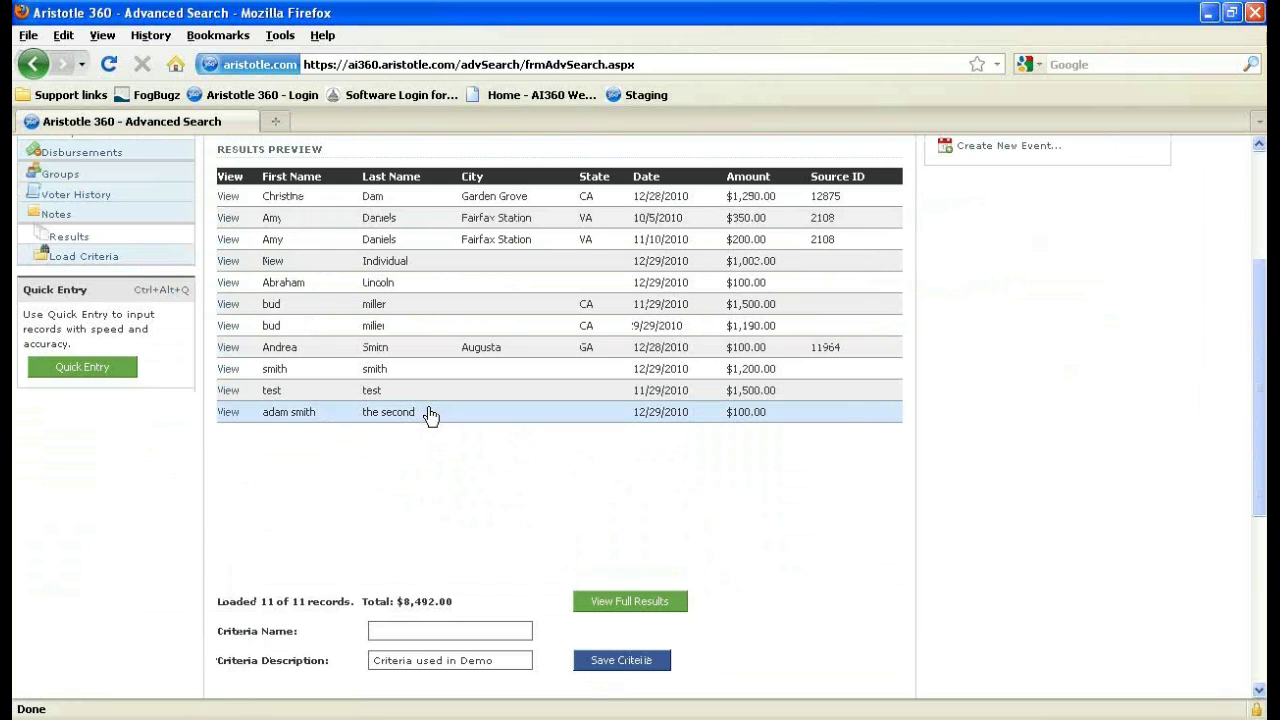
scroll(400, 363, down, 2)
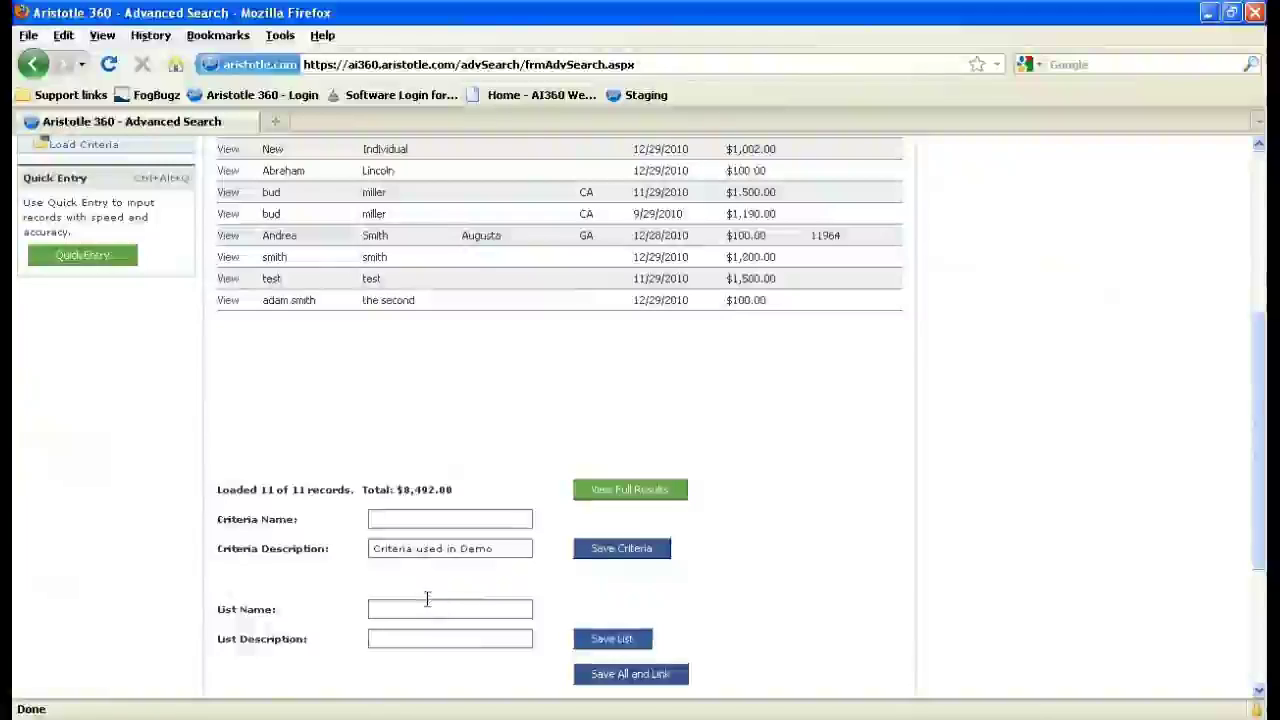
click(425, 600)
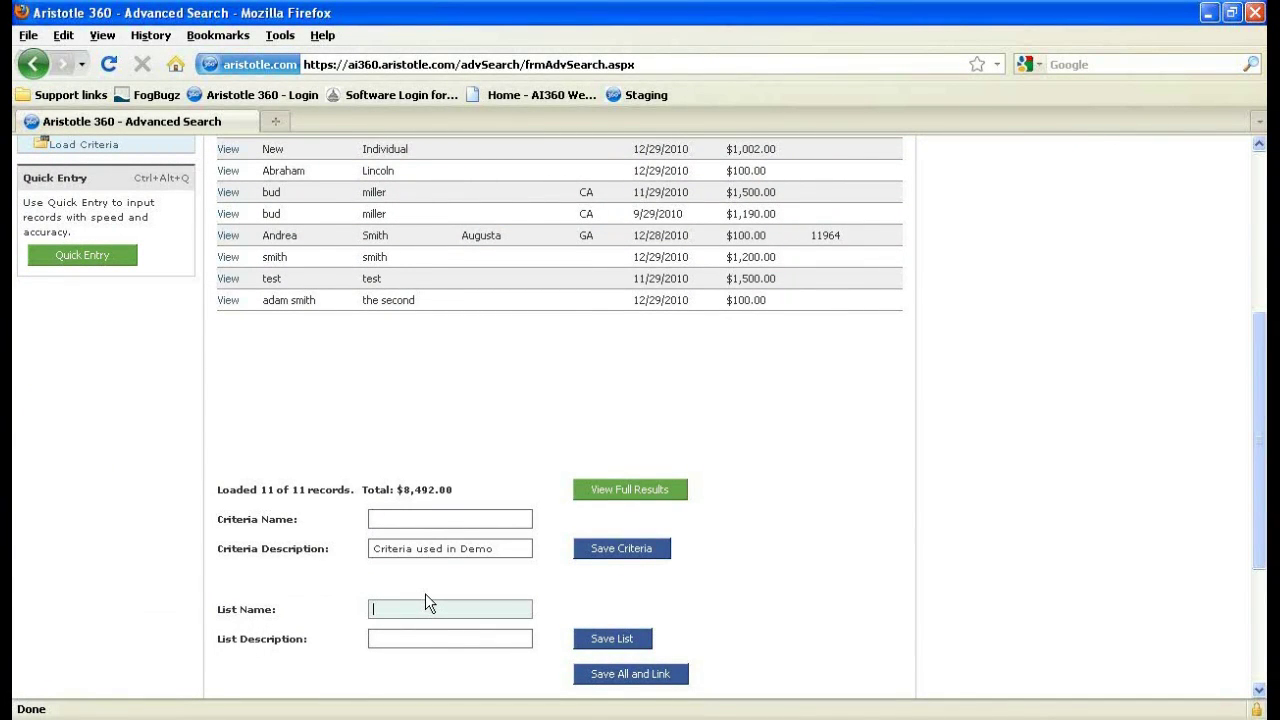
text(Demonstration)
click(421, 640)
text(Stac)
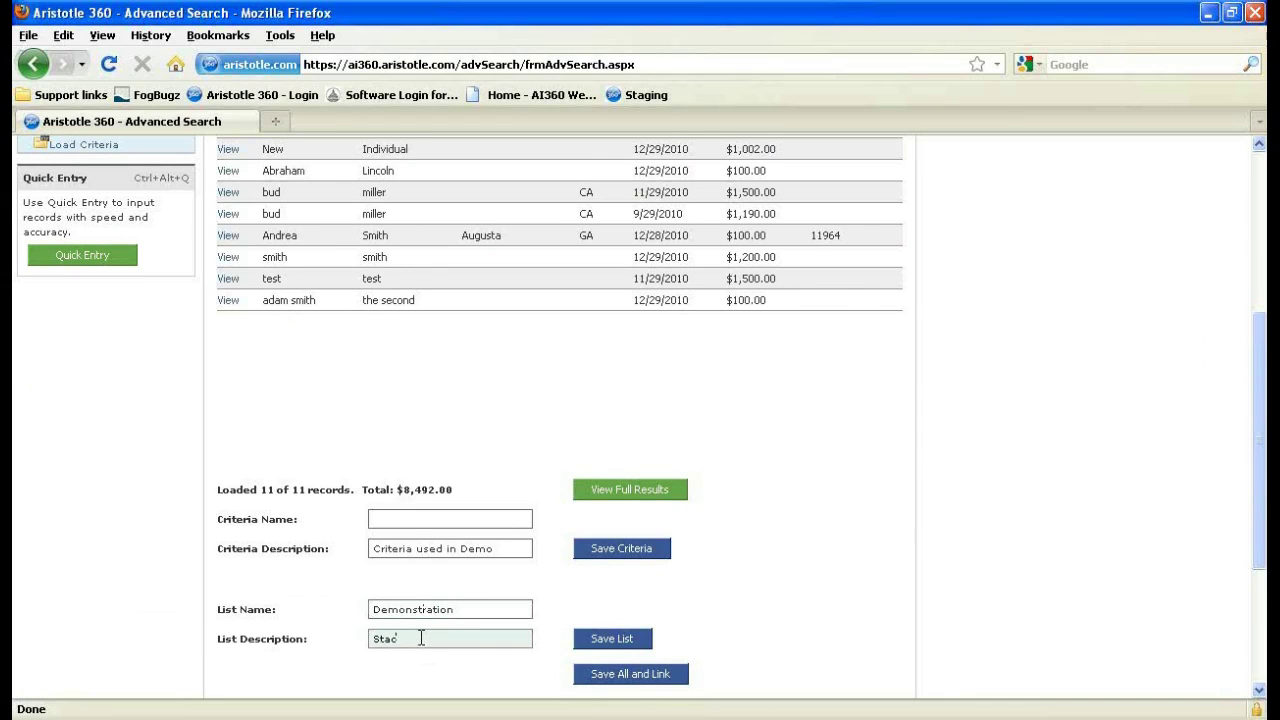
text(tic)
click(607, 641)
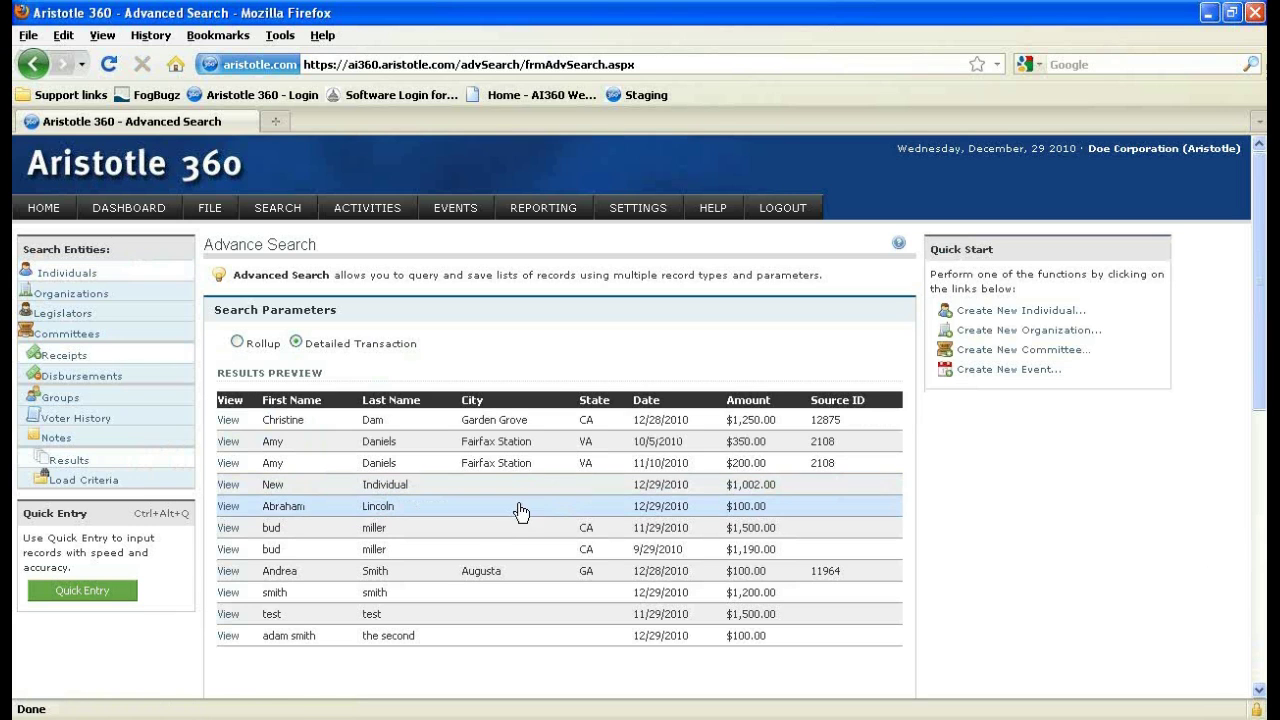
scroll(500, 514, down, 4)
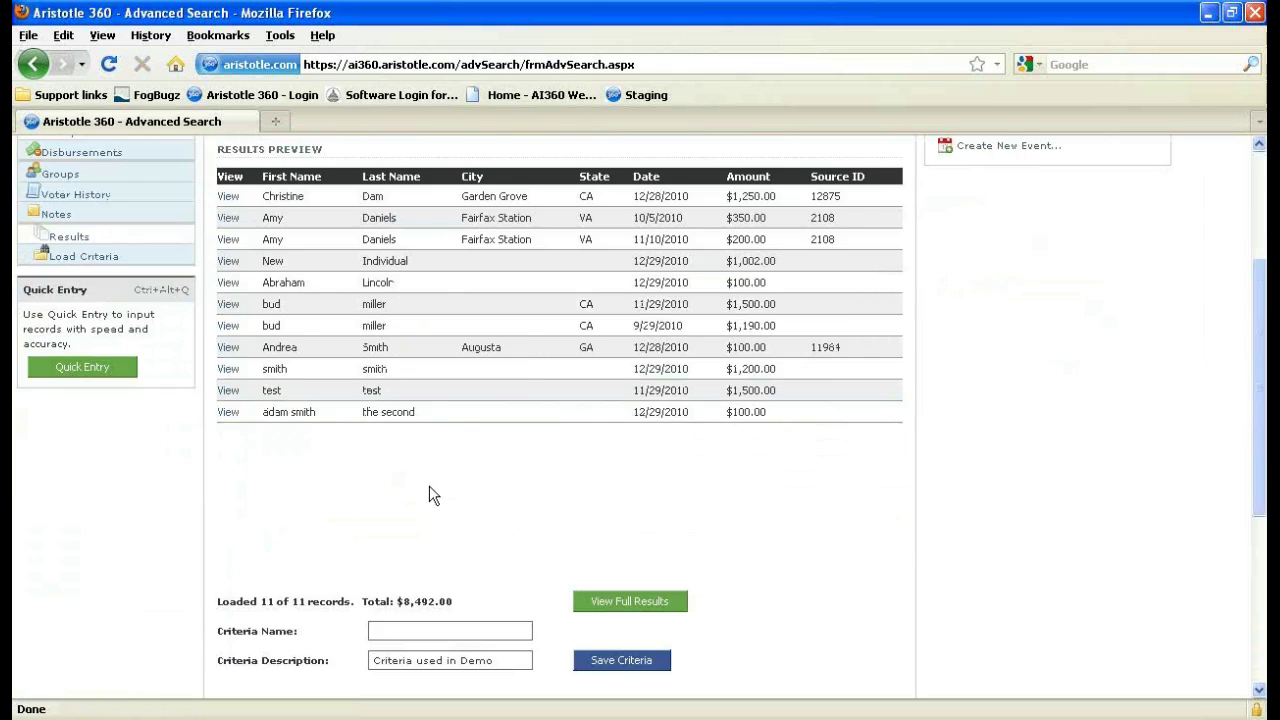
scroll(429, 485, up, 4)
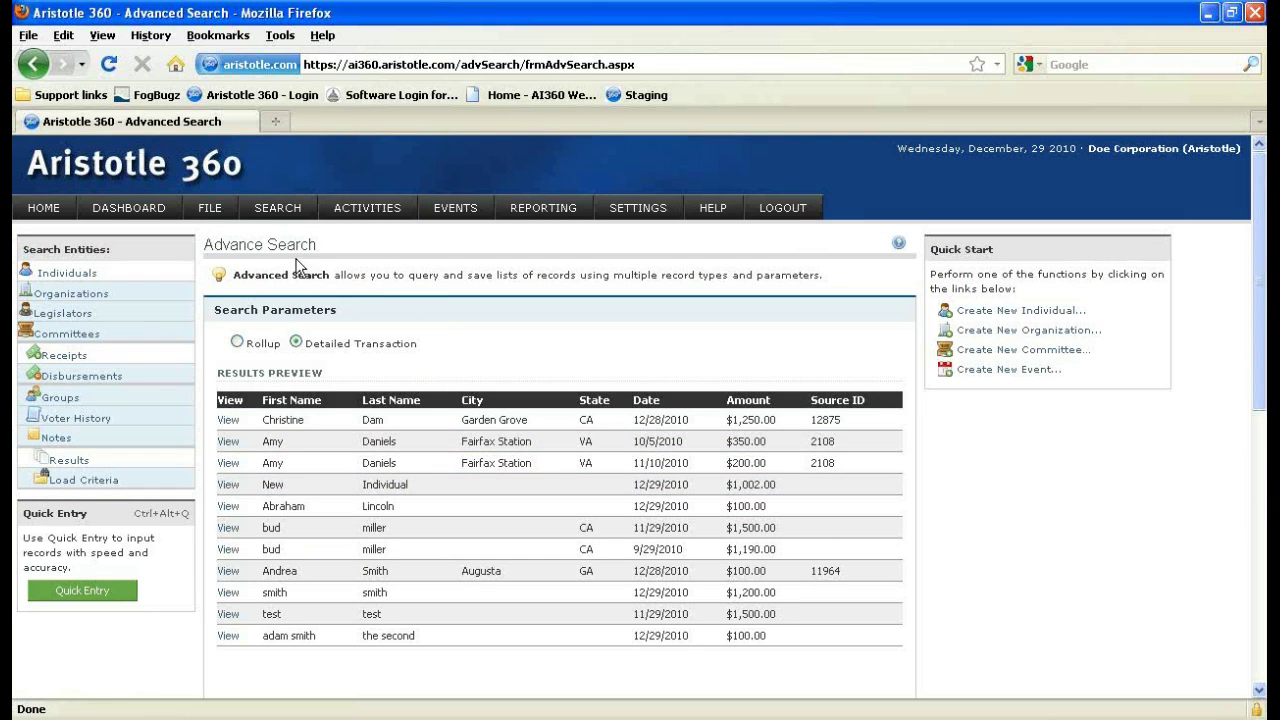
mouse_move(276, 212)
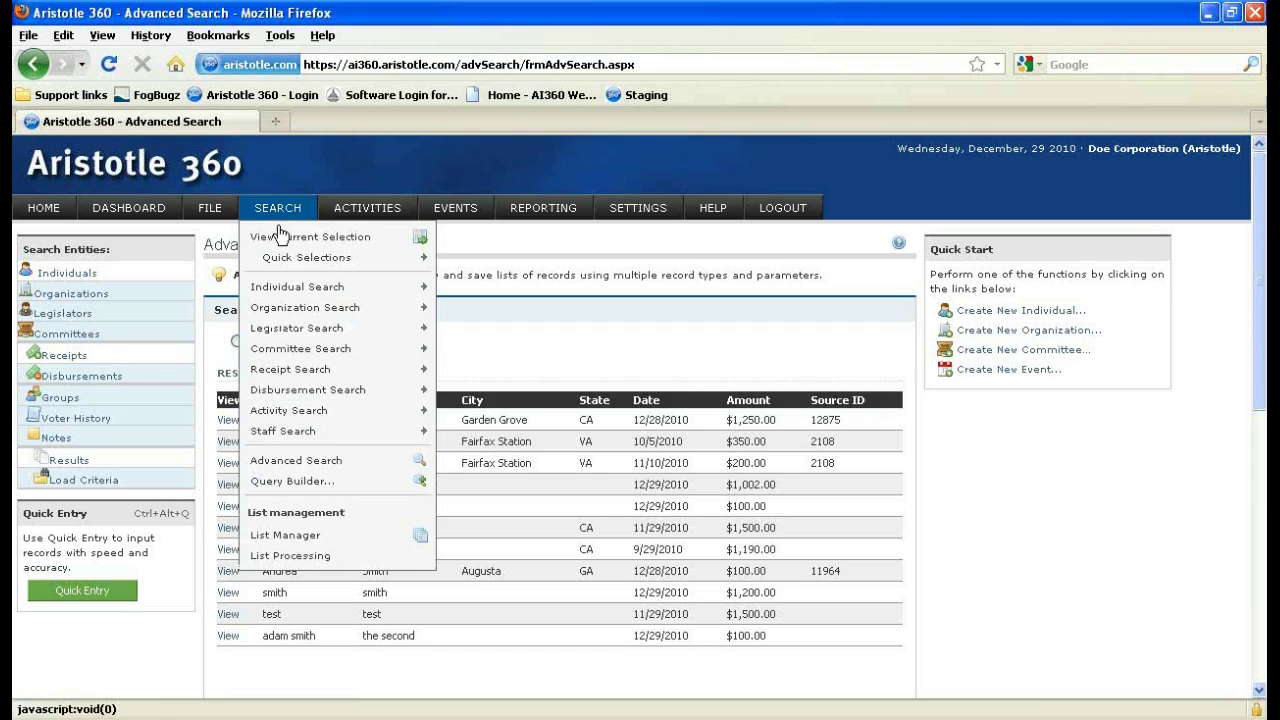
In List Manager, change Demonstration's name to 'New name' and description to 'Static list demo'.
click(318, 538)
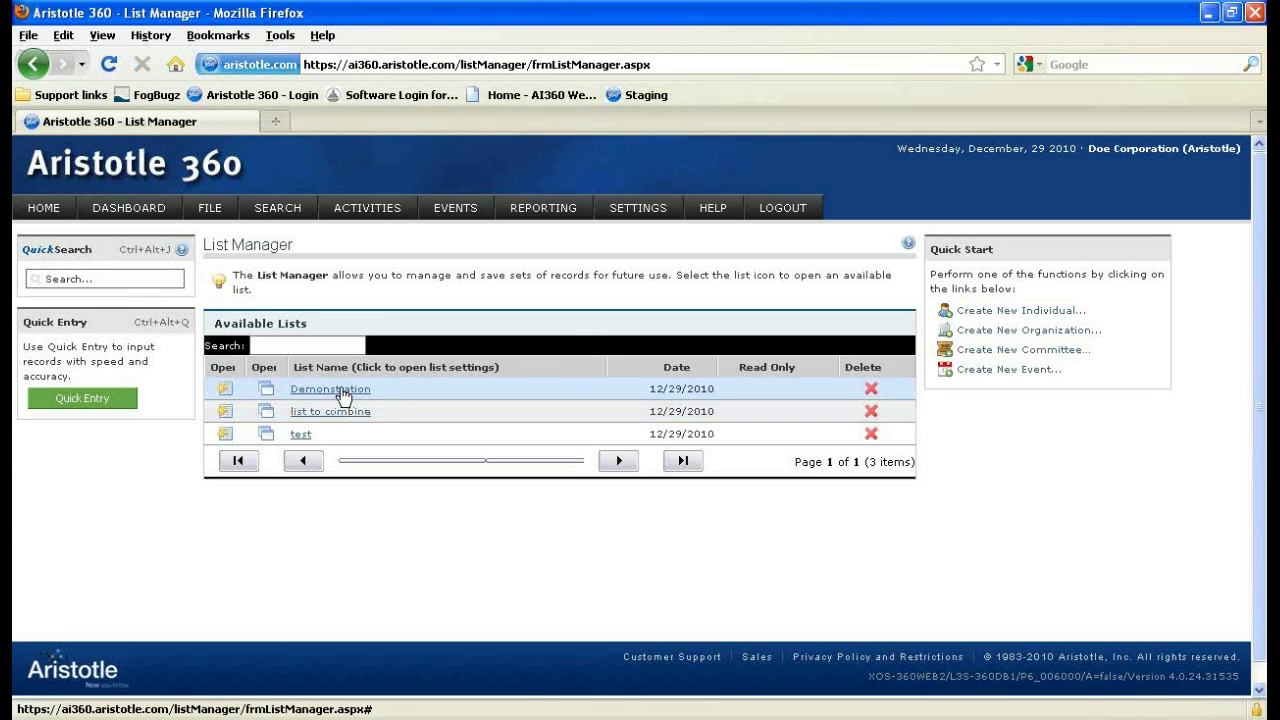
click(343, 395)
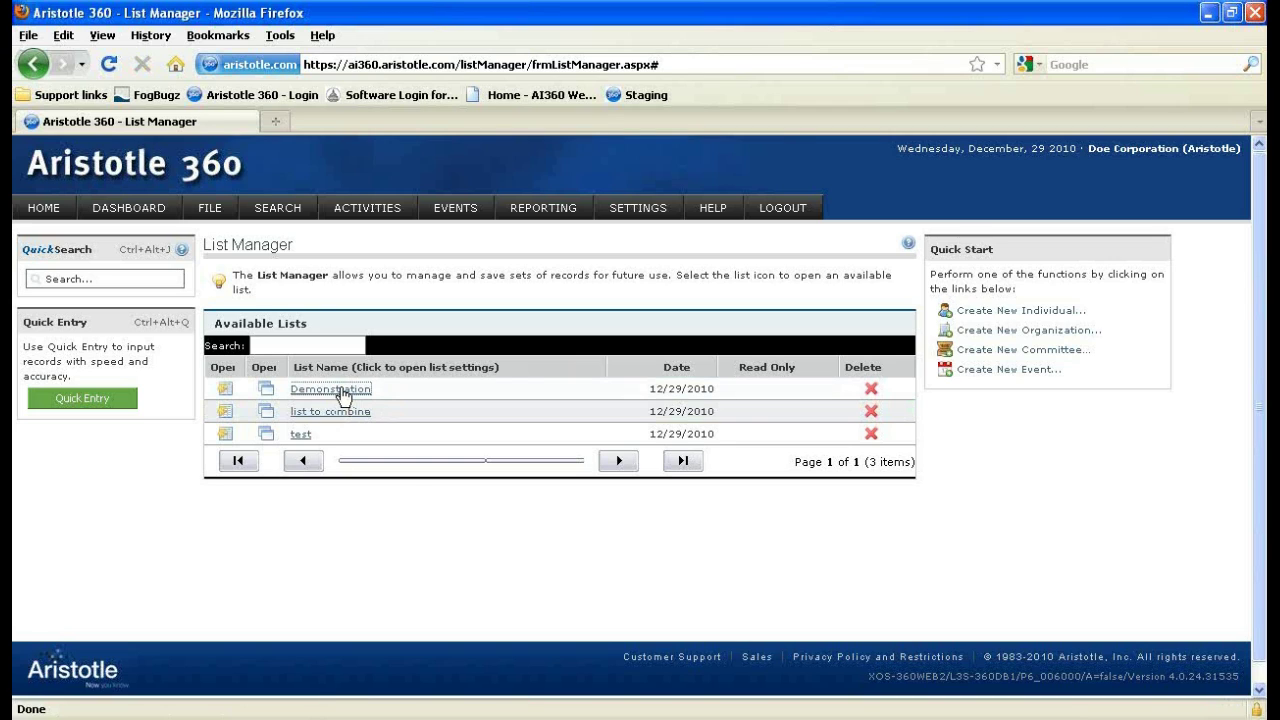
click(343, 390)
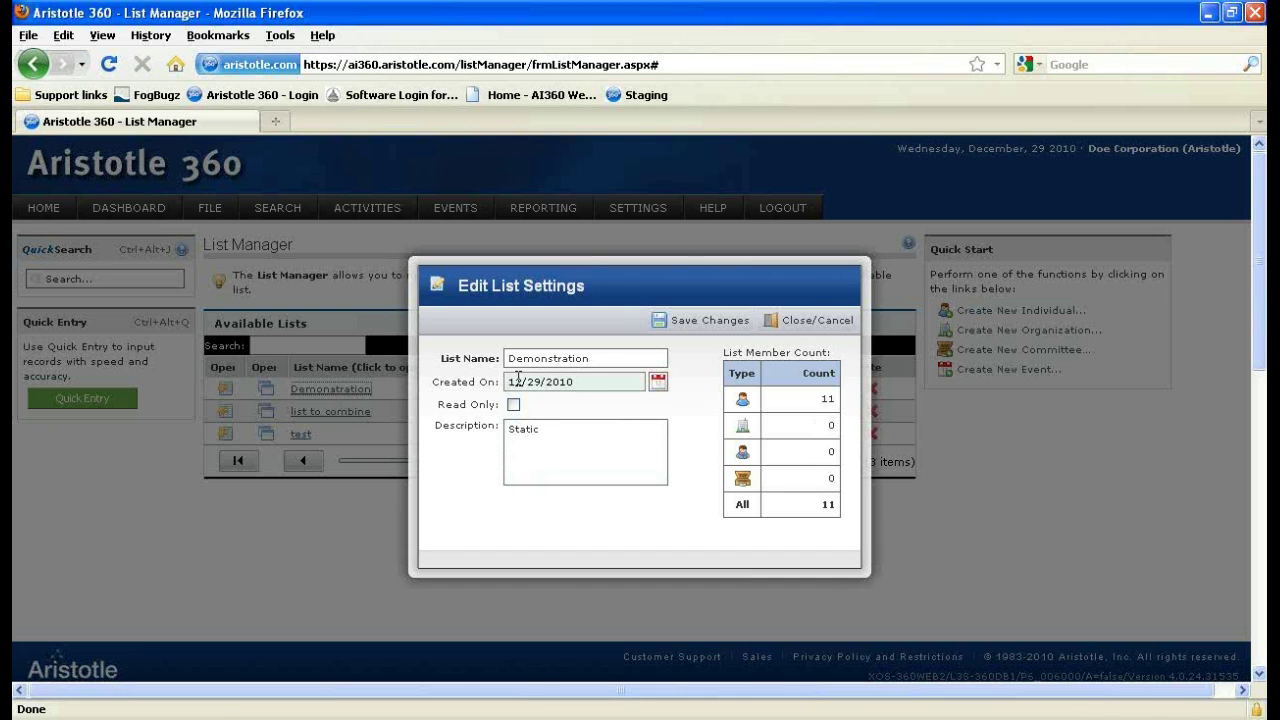
drag(608, 362, 445, 350)
text(New name)
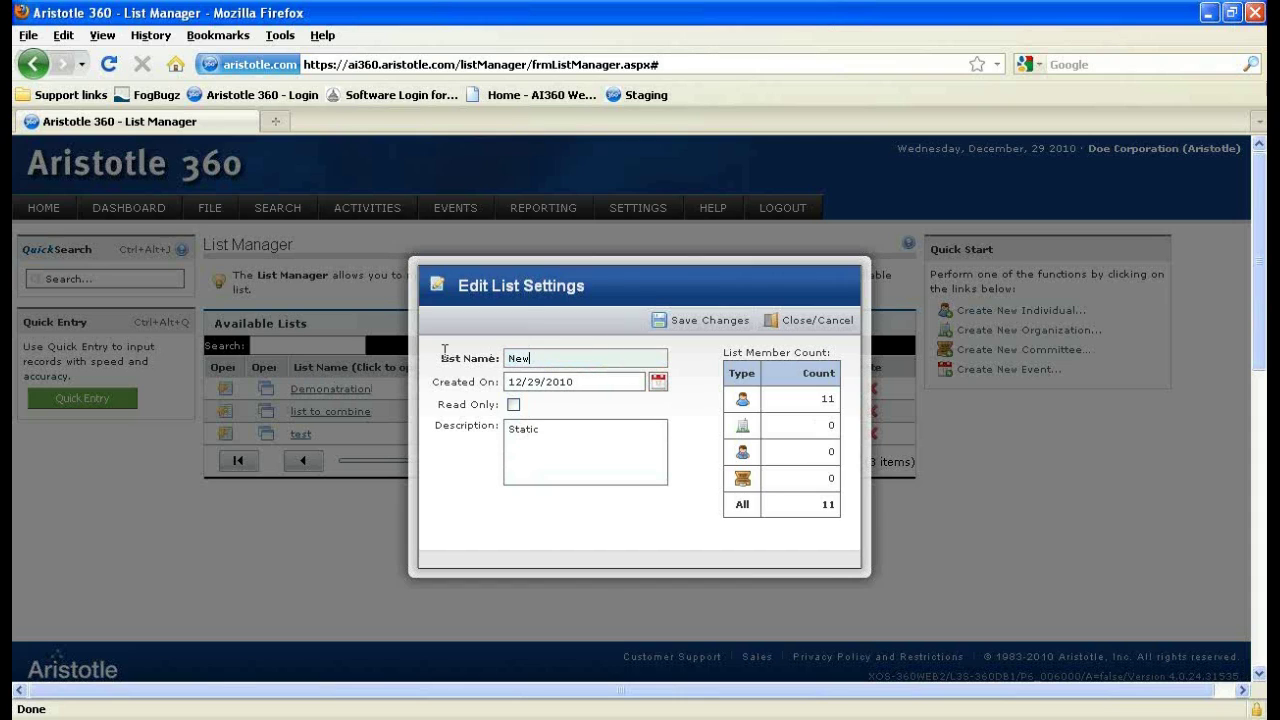
key(Tab)
key(Tab)
key(Tab)
text(Static)
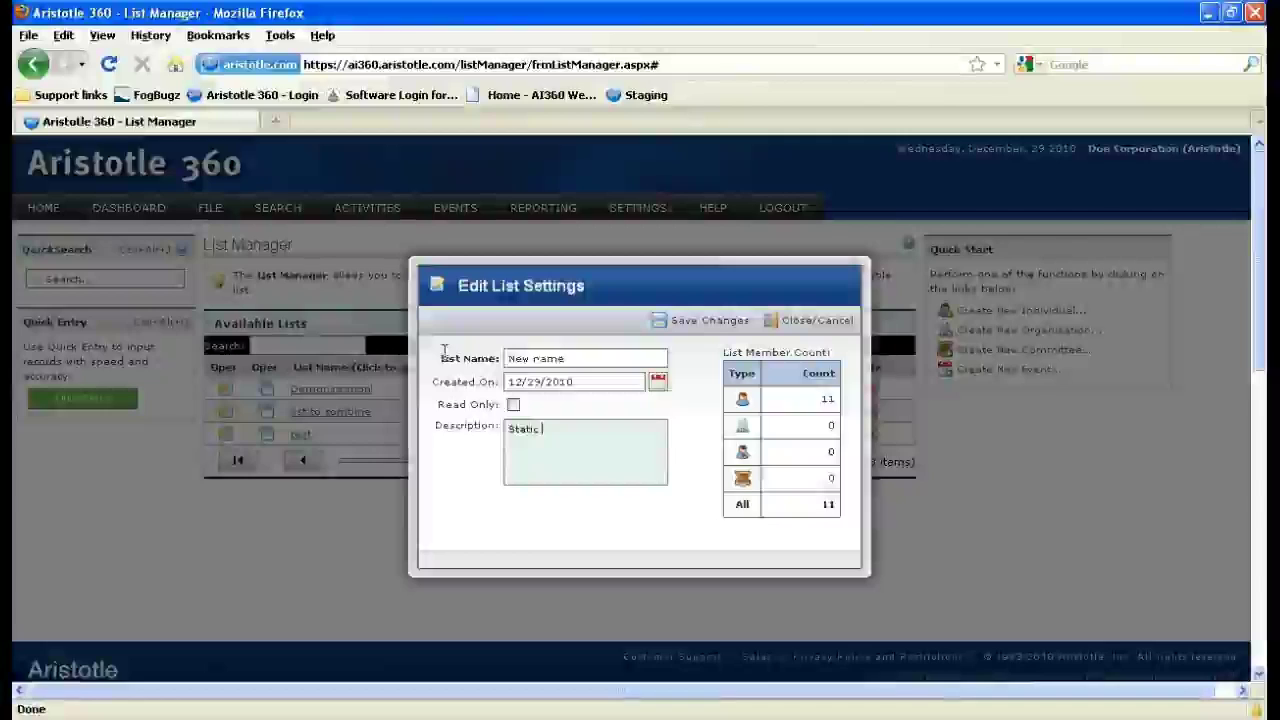
text( list description)
key(BackSpace)
key(BackSpace)
key(BackSpace)
key(BackSpace)
key(BackSpace)
key(BackSpace)
key(BackSpace)
key(BackSpace)
key(BackSpace)
text(mo)
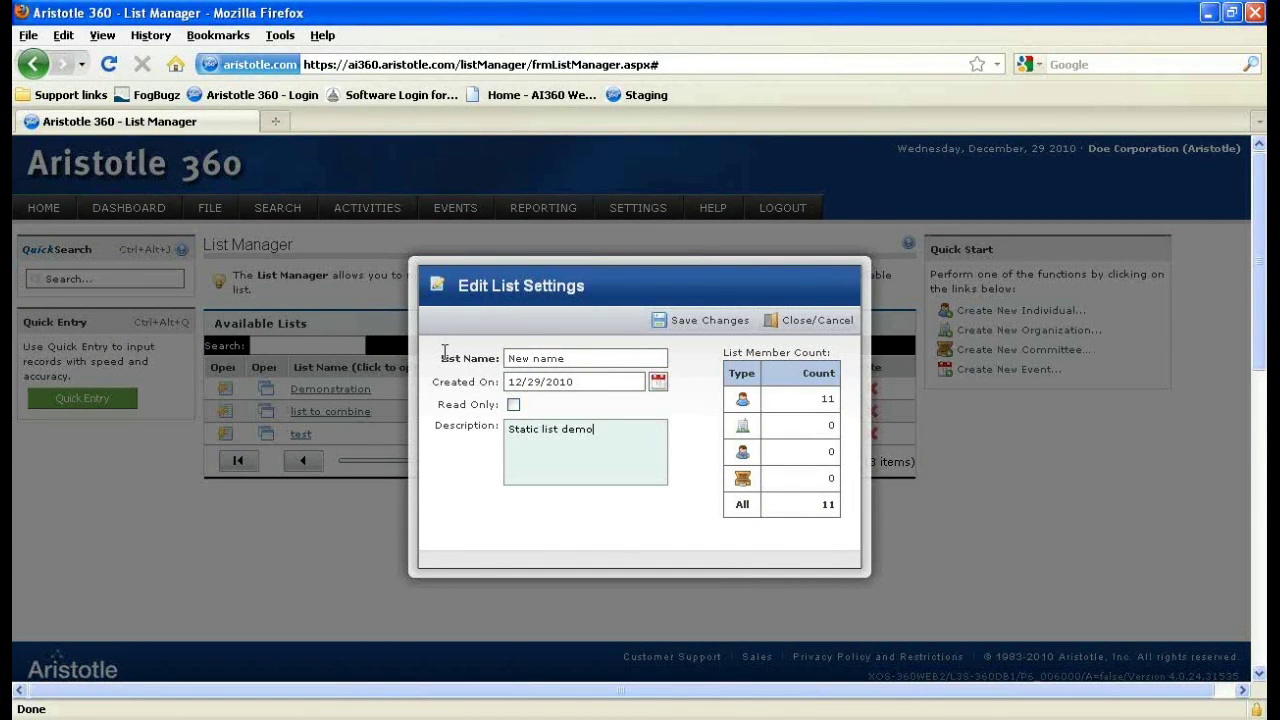
click(668, 339)
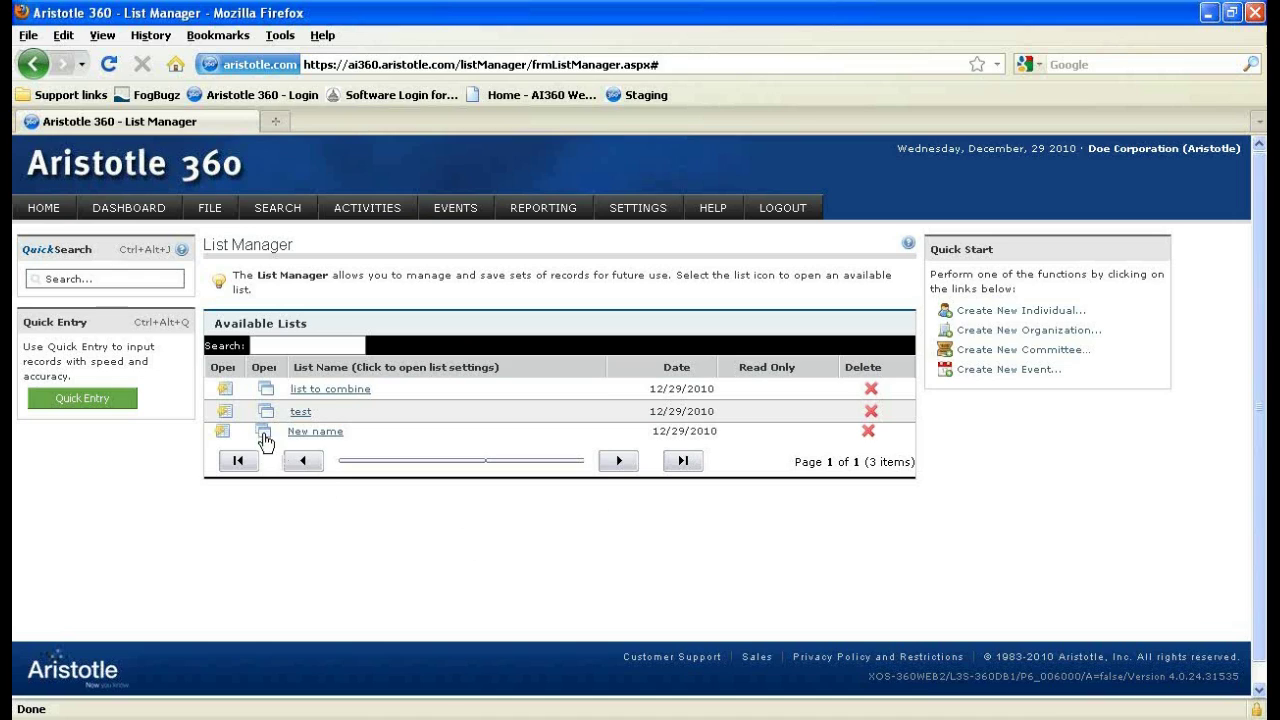
Open the list as Individuals, showing nine checked records in Current Selection.
click(226, 390)
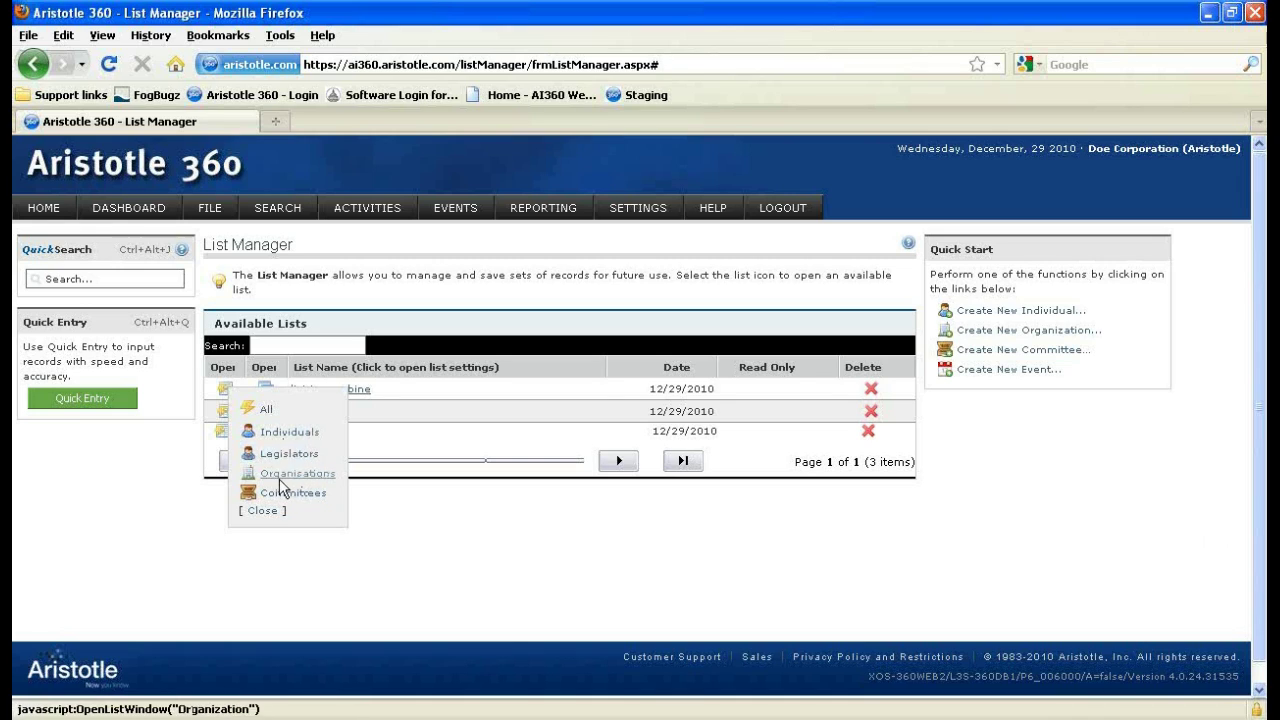
click(280, 434)
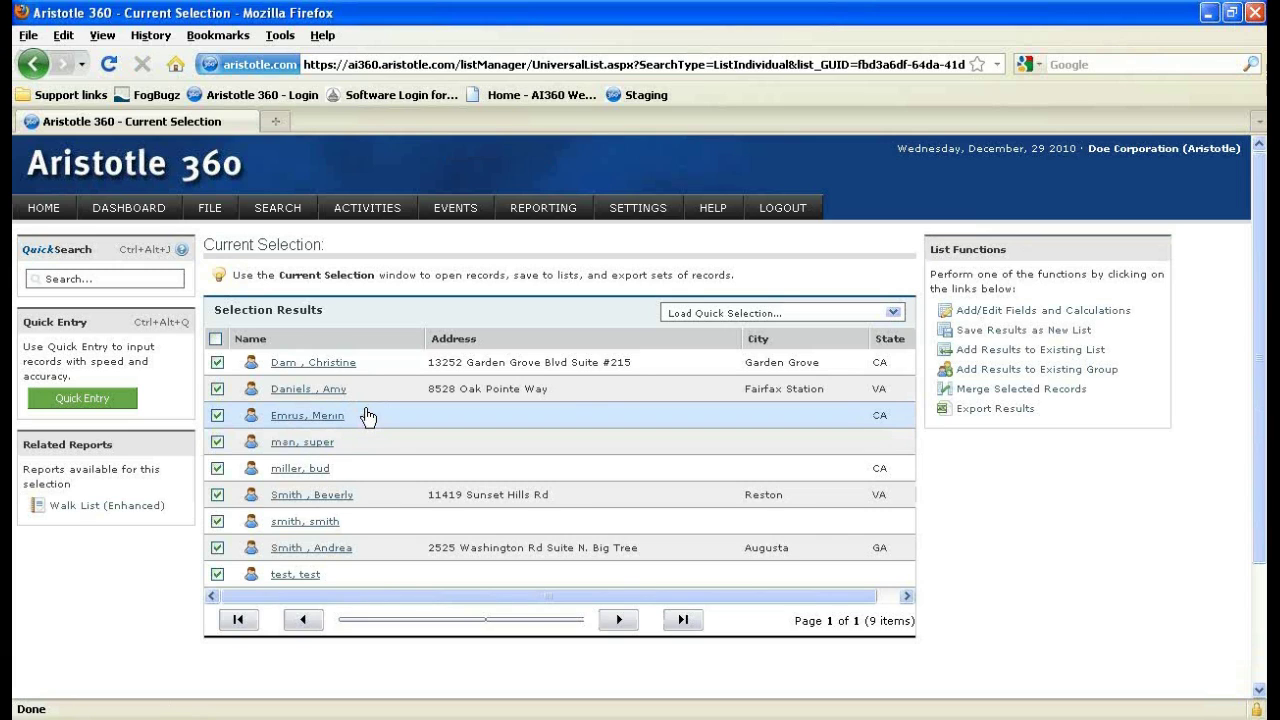
scroll(366, 417, down, 2)
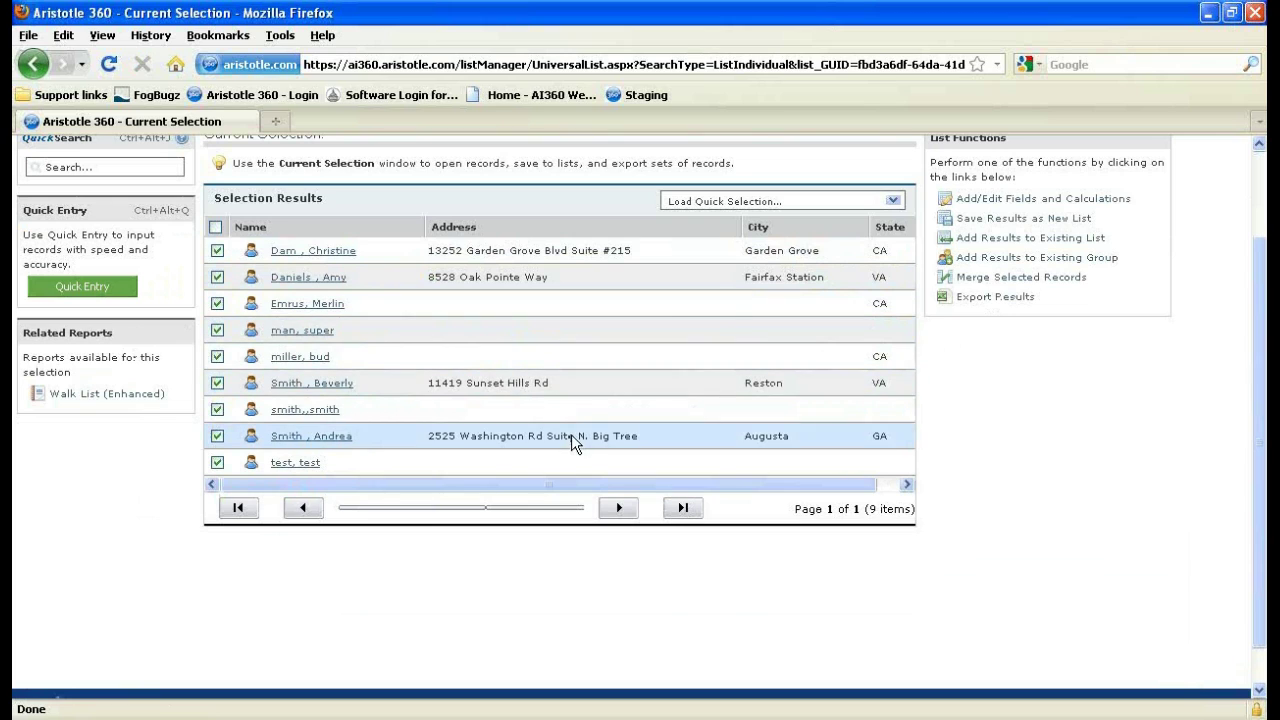
scroll(571, 434, up, 2)
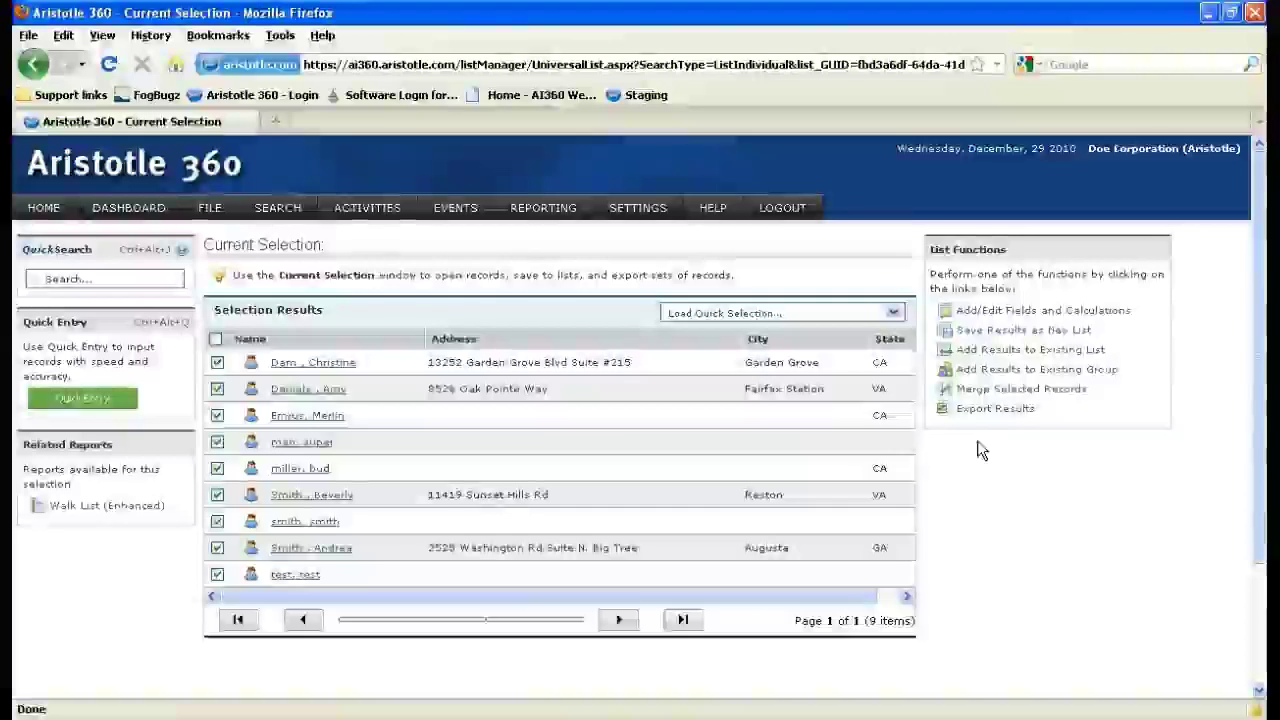
Add and apply a Total Receipts column, showing totals from $1,000.00 to $2,690.00.
click(1027, 314)
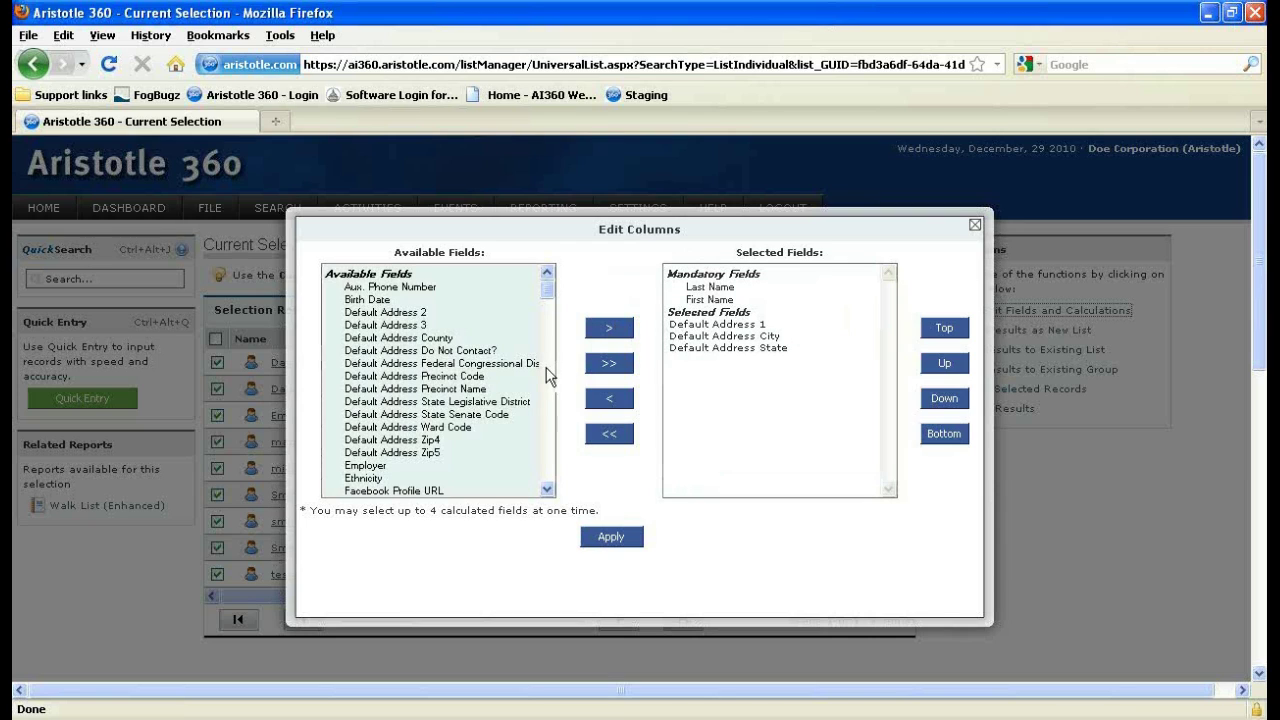
scroll(475, 375, down, 15)
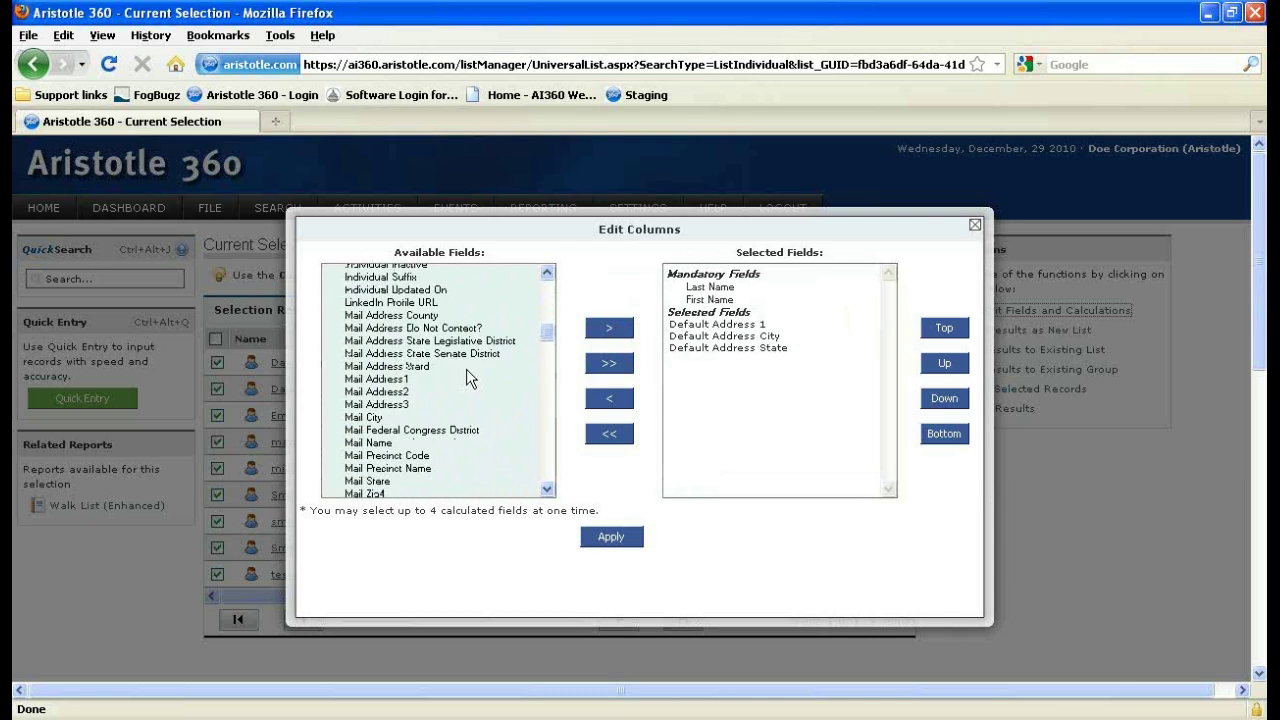
scroll(466, 369, down, 6)
scroll(455, 383, down, 10)
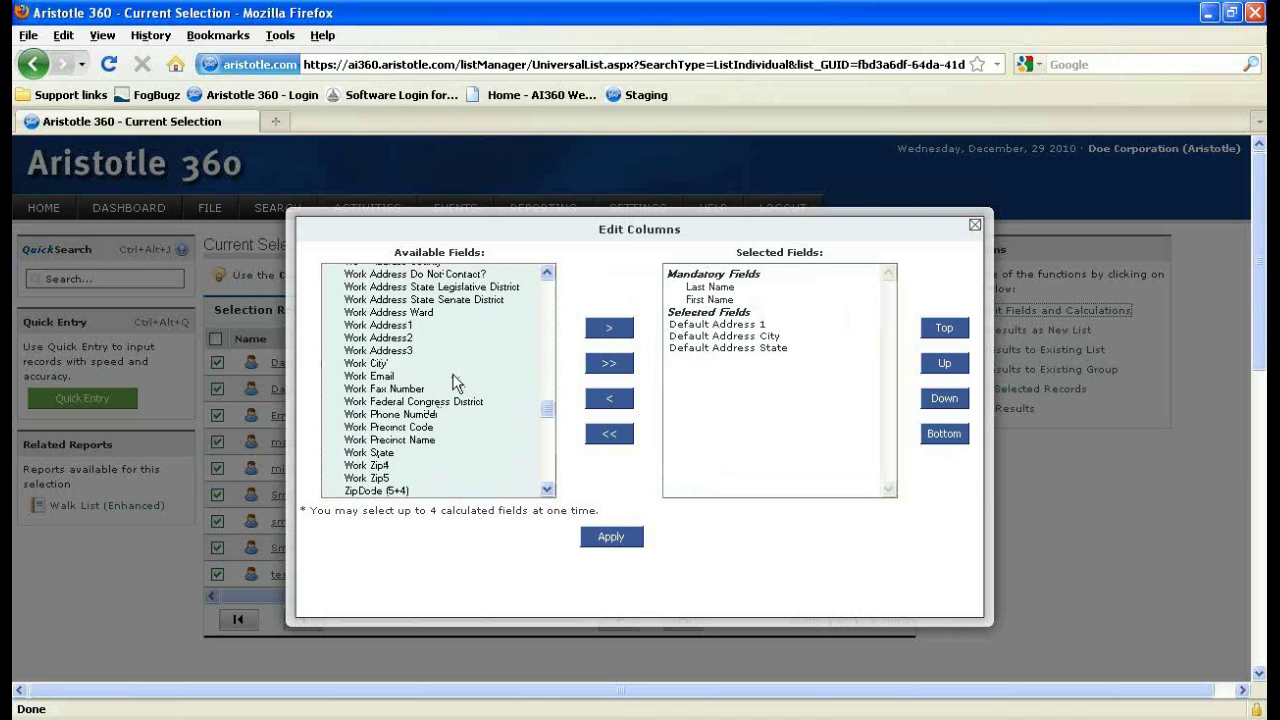
scroll(455, 383, down, 10)
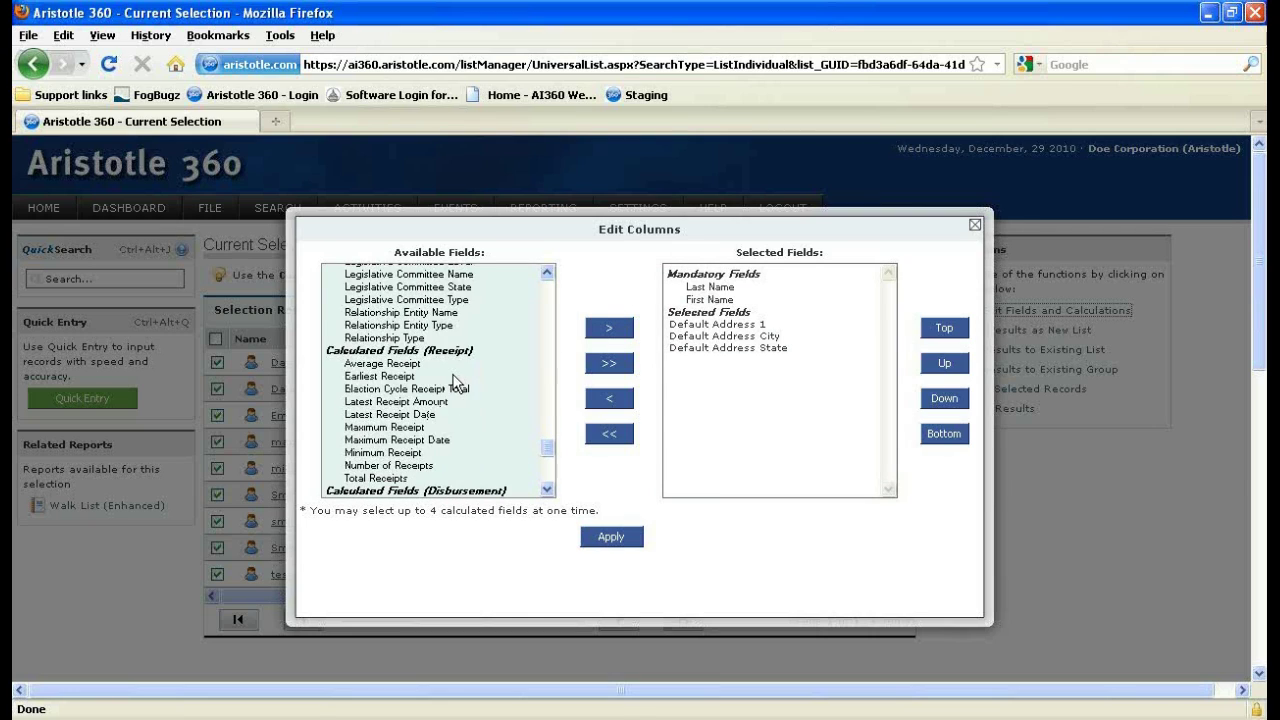
scroll(455, 380, down, 1)
click(388, 443)
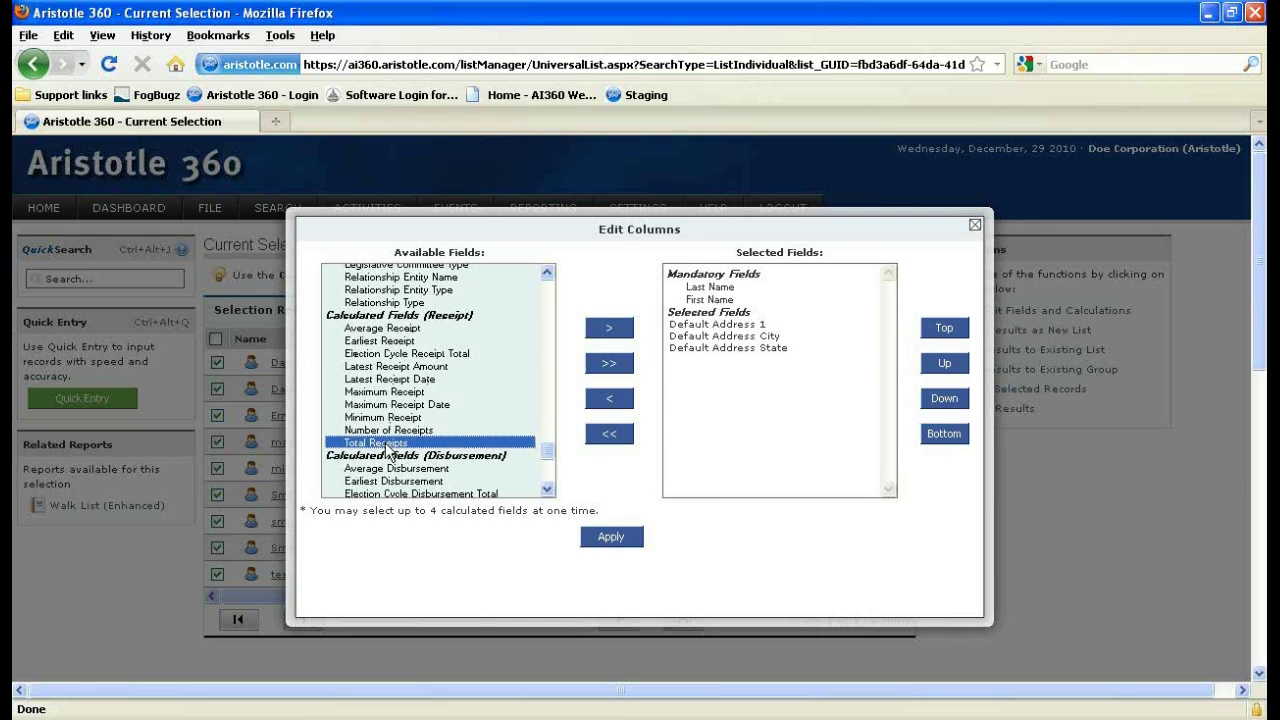
click(612, 333)
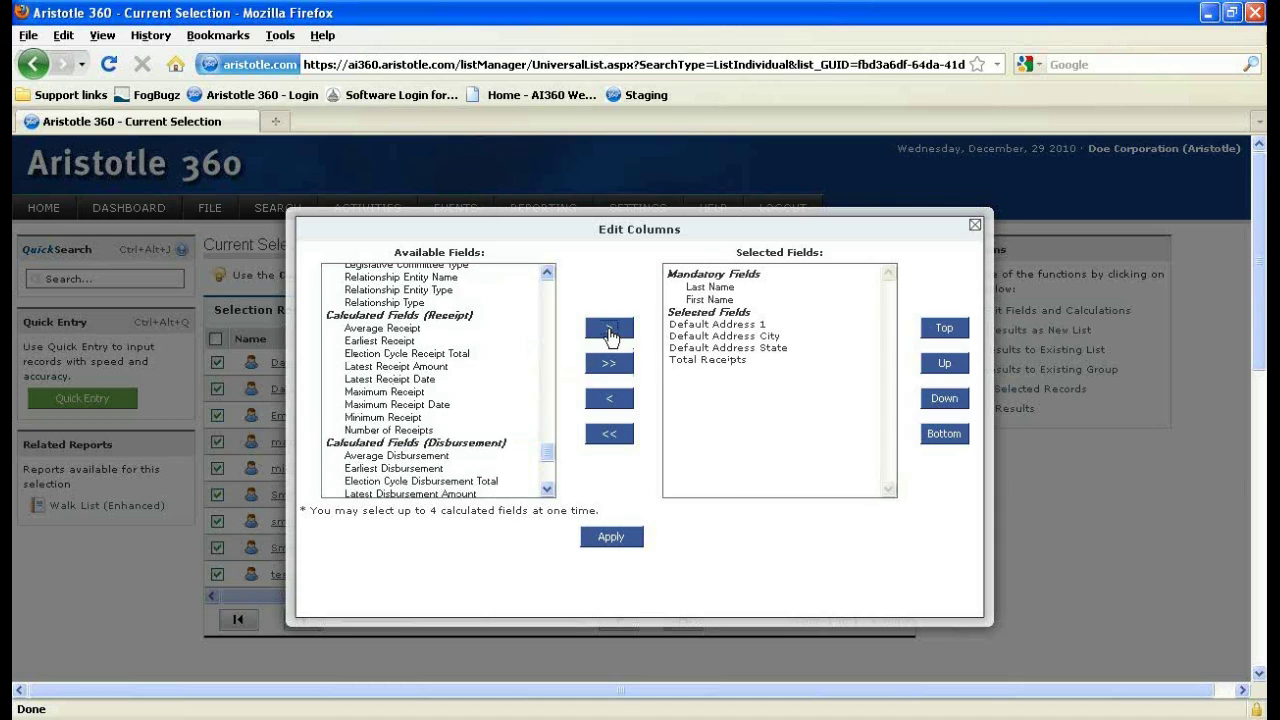
click(619, 541)
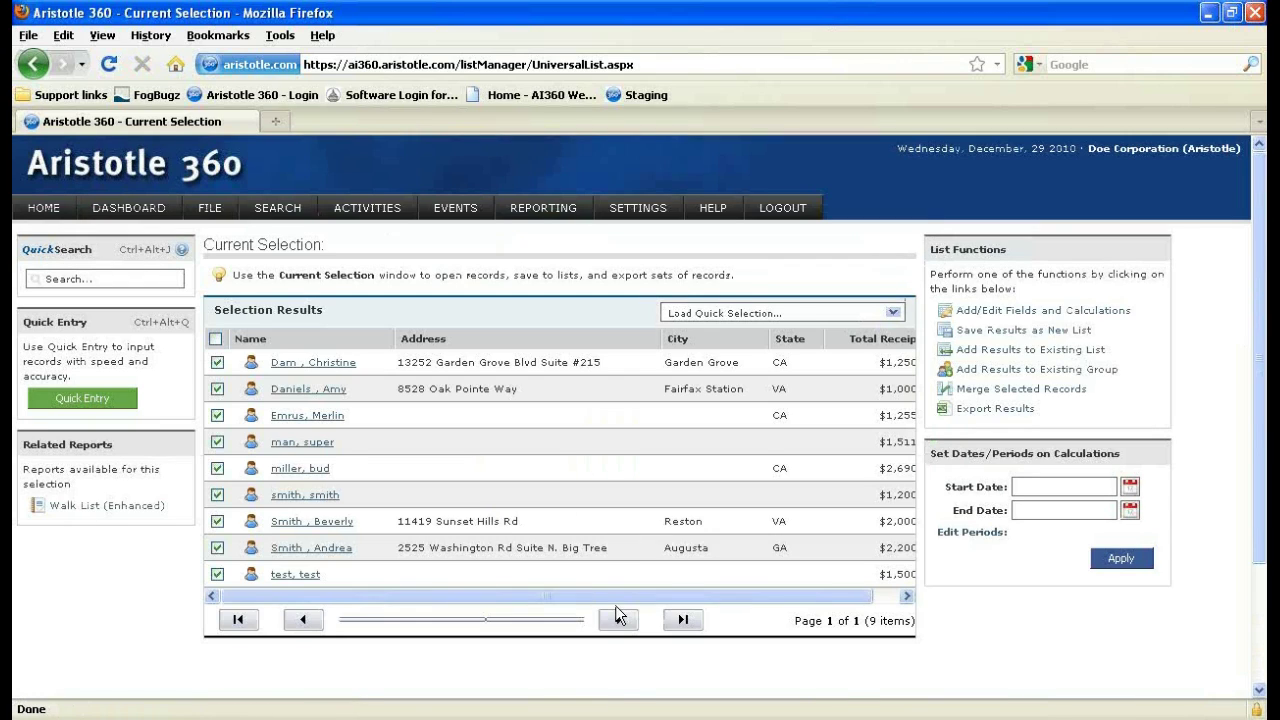
drag(619, 597, 760, 588)
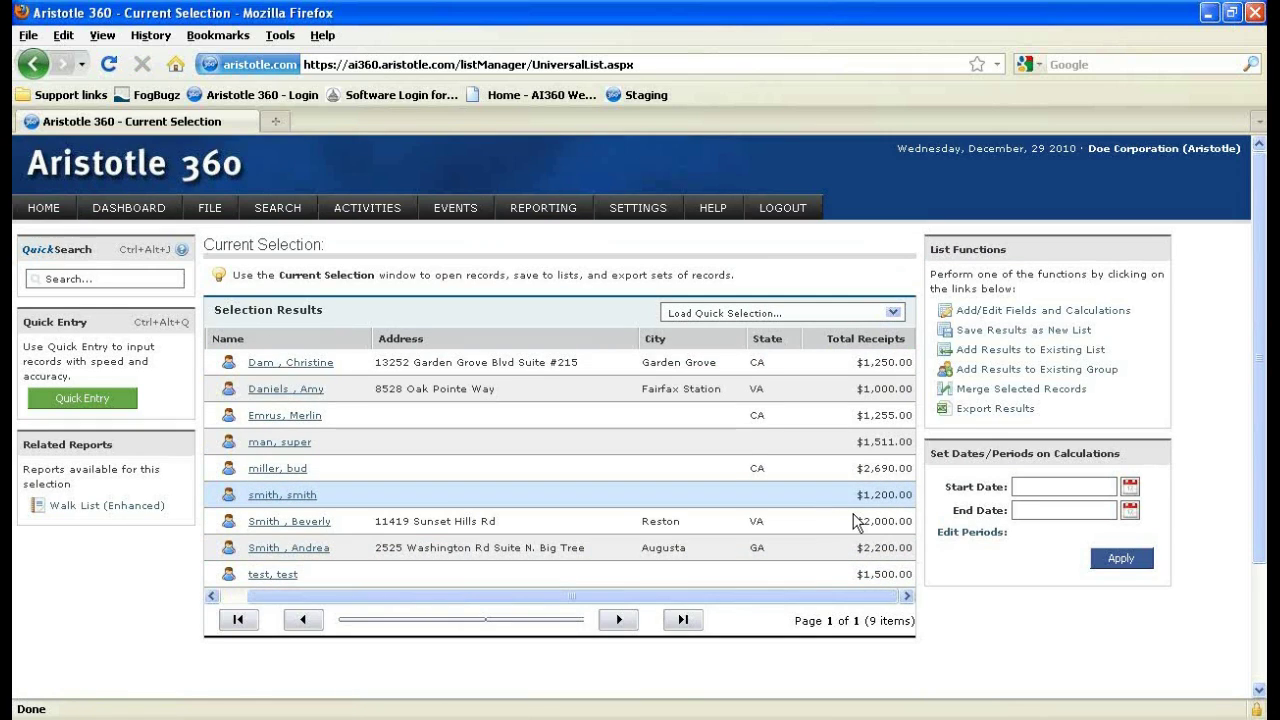
scroll(1010, 430, down, 2)
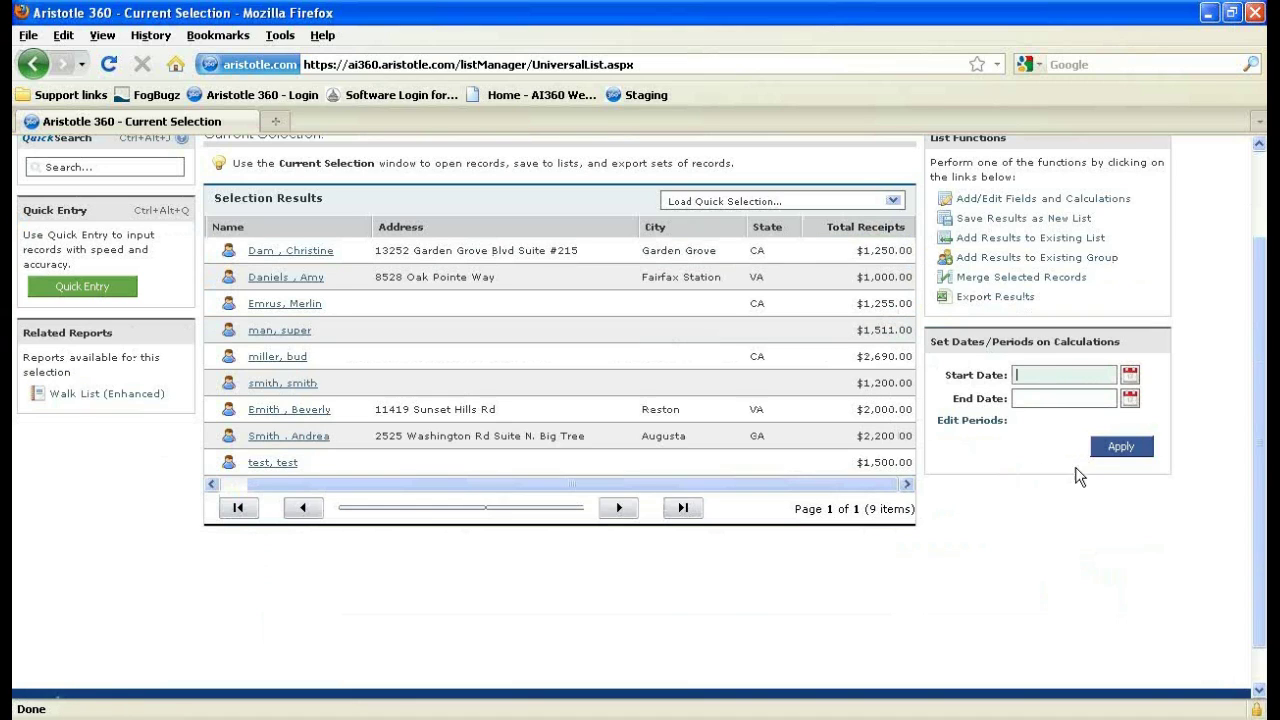
Set the receipt calculation period to 12/29/2009 through 12/29/2010 and recalculate the nine records' totals.
click(1074, 398)
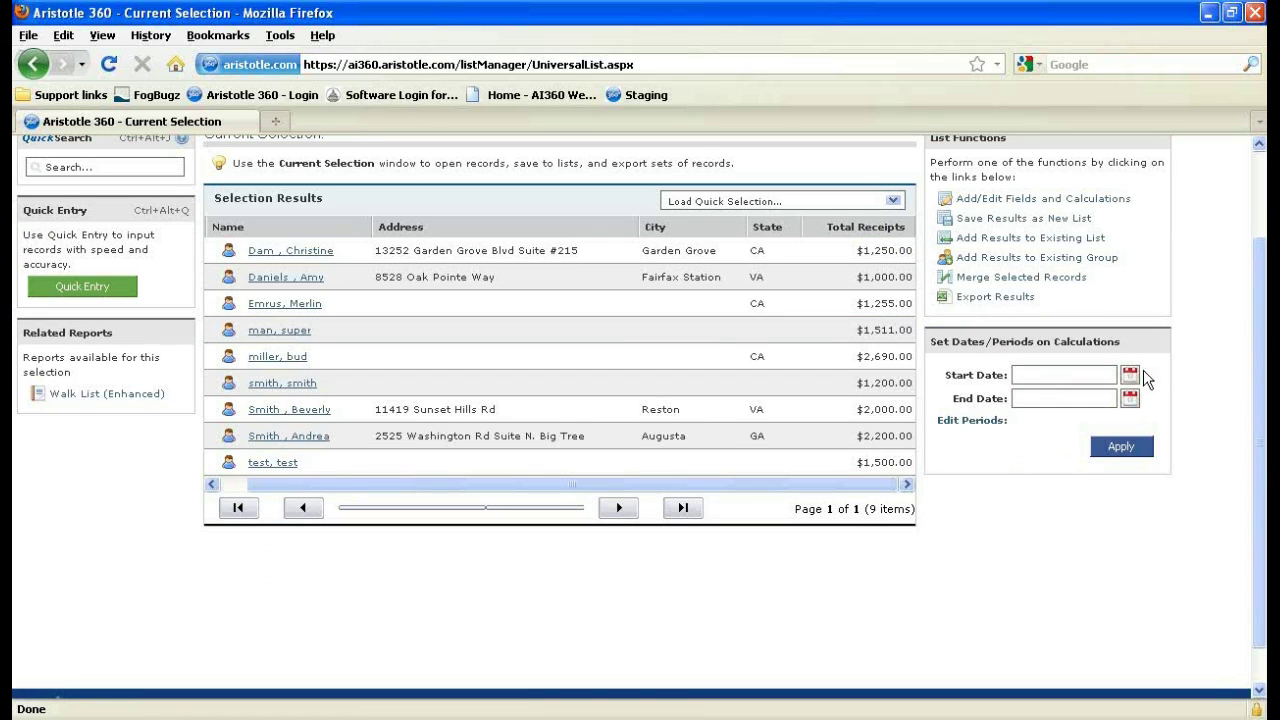
click(1100, 378)
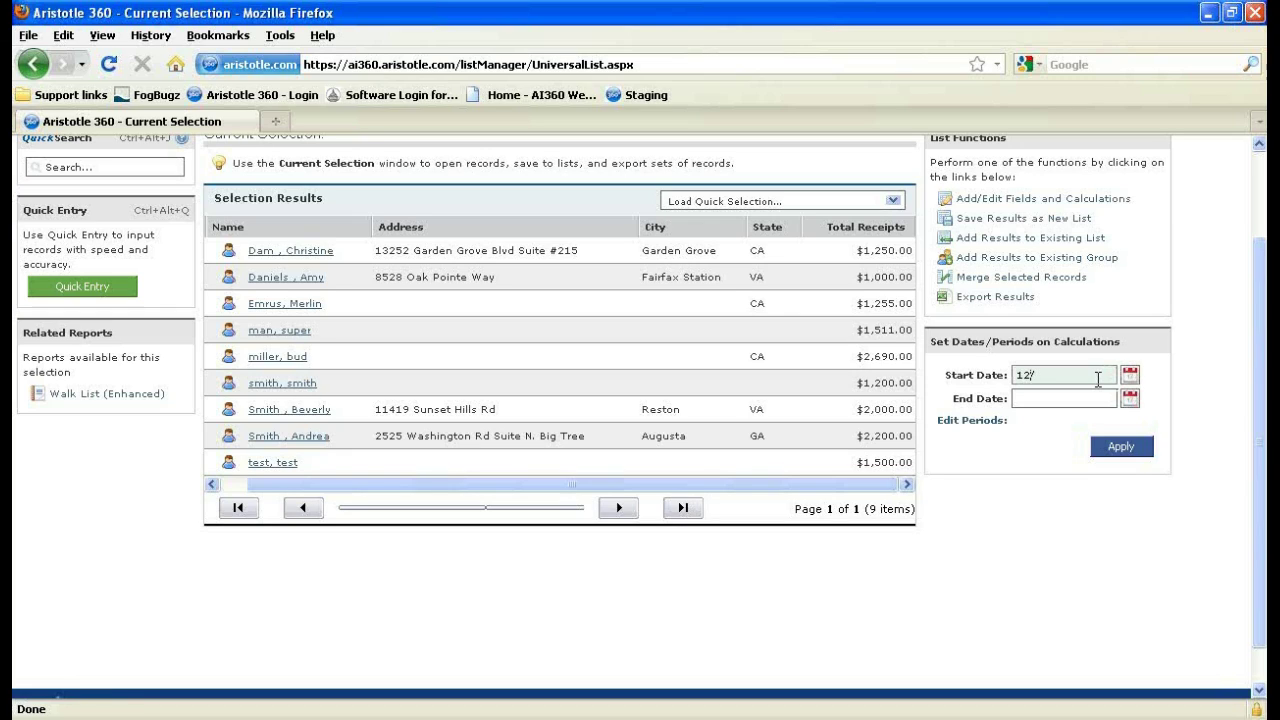
text(12/29/2010)
key(Tab)
text(12/292)
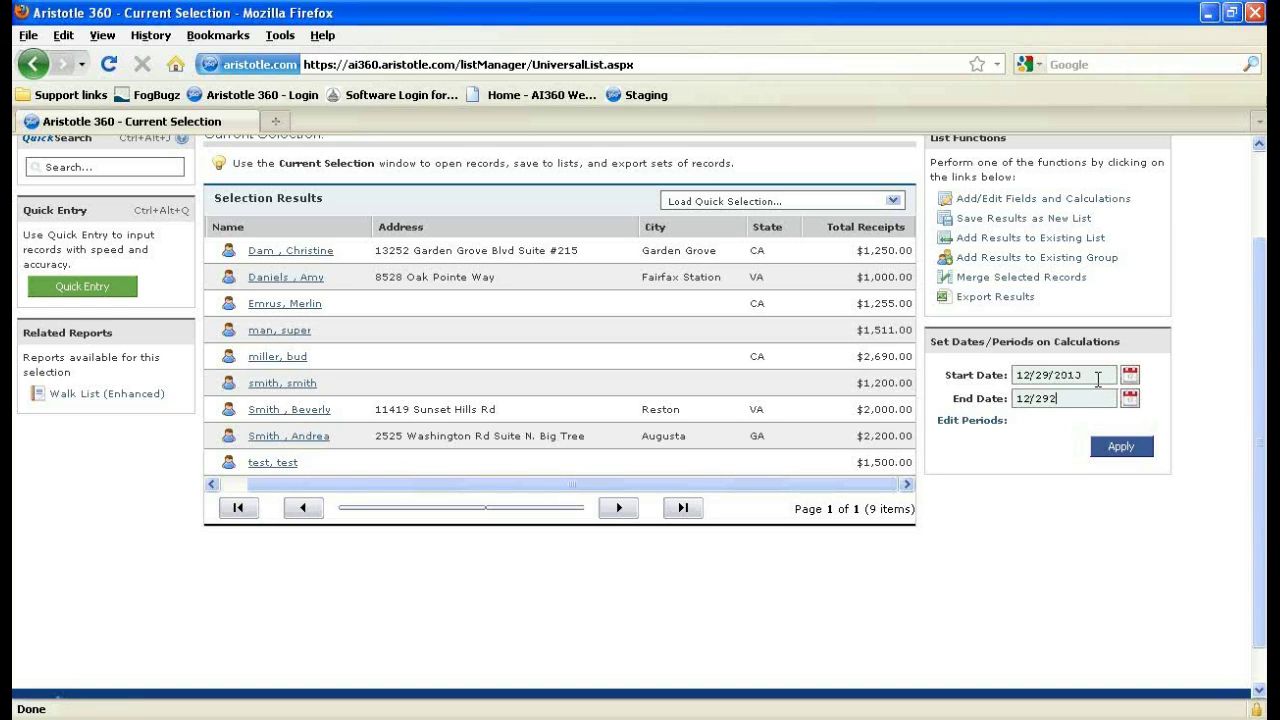
key(BackSpace)
text(/2010)
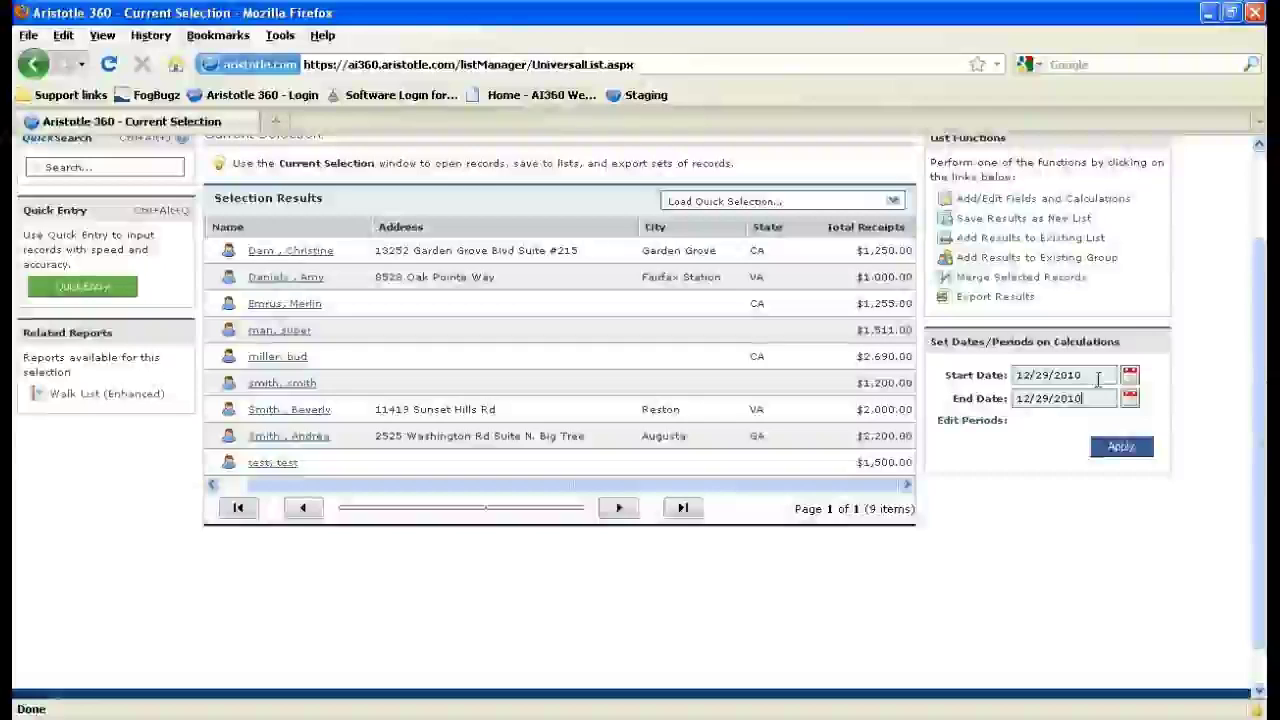
click(1133, 452)
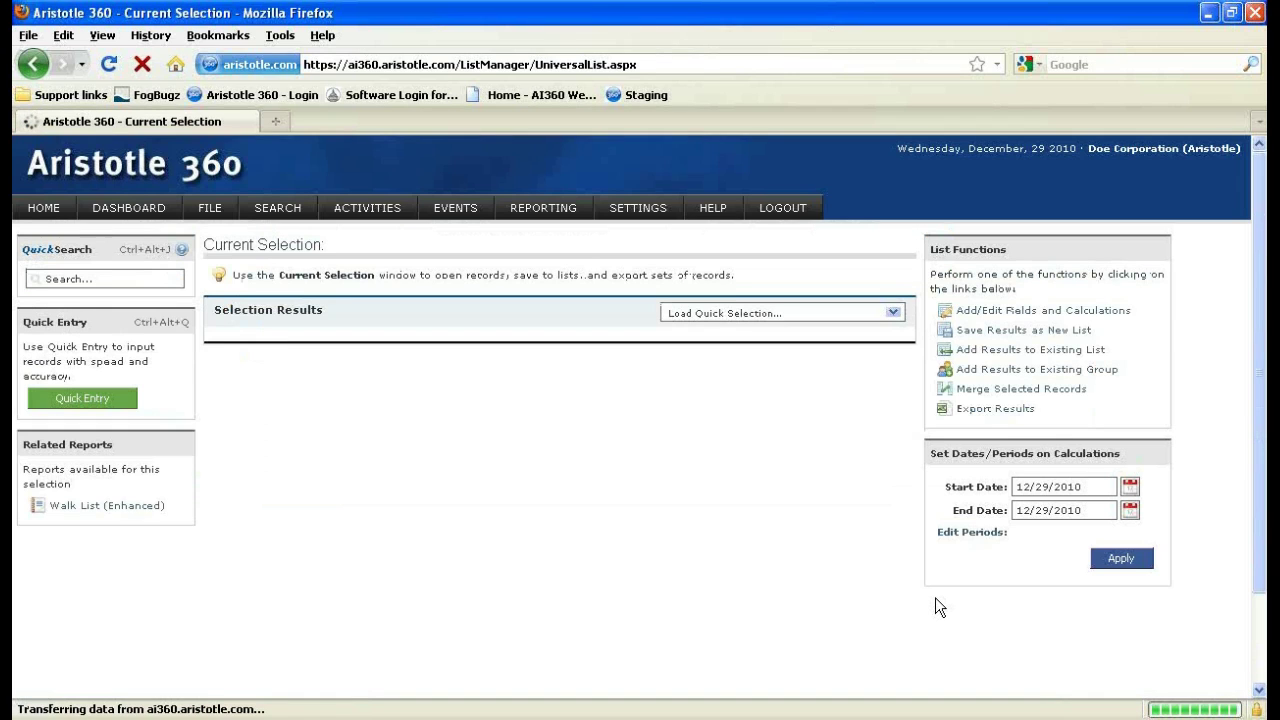
drag(831, 591, 874, 590)
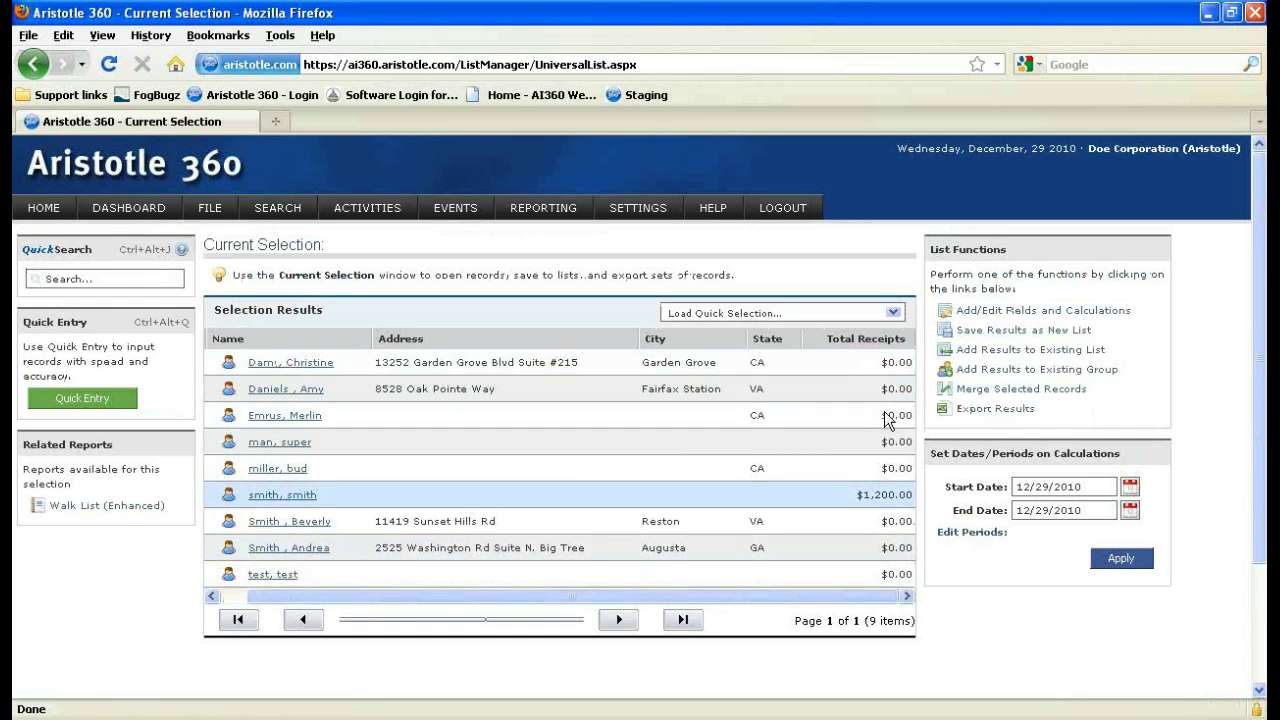
click(1032, 486)
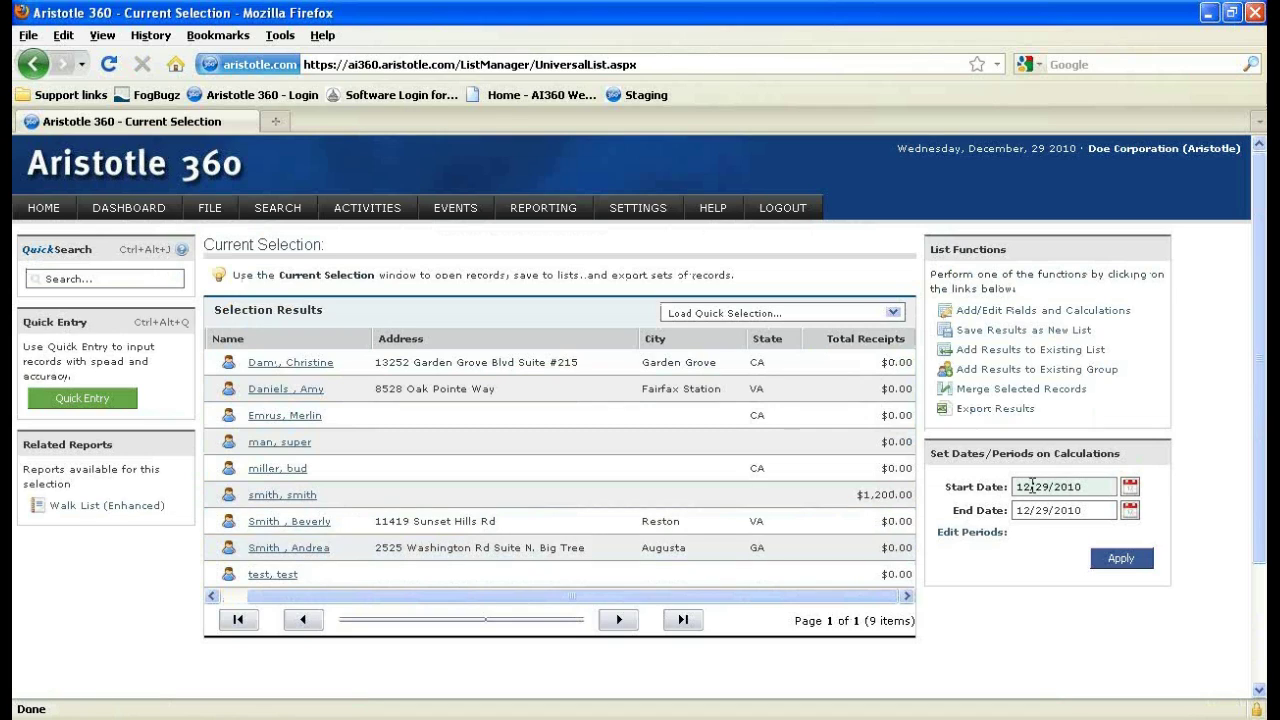
key(BackSpace)
key(BackSpace)
text(9)
click(1128, 560)
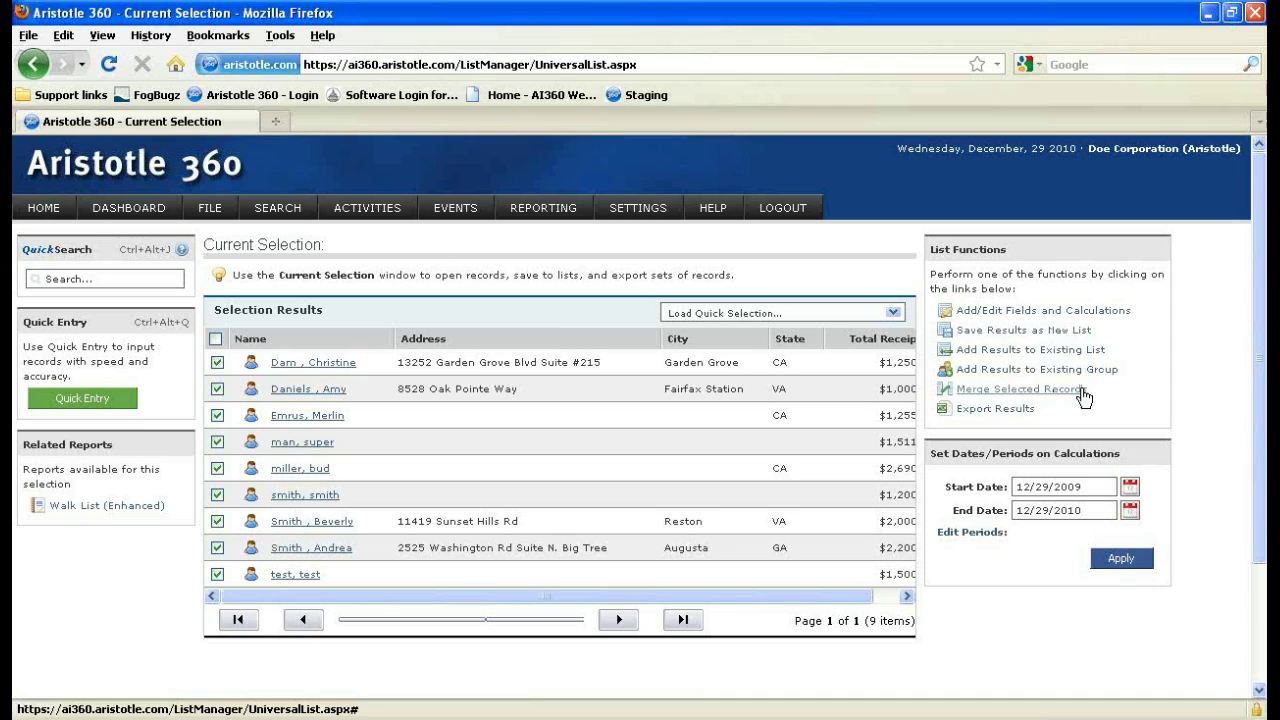
Toggle the first three record checkboxes, leaving all nine records marked.
click(217, 362)
click(217, 389)
click(216, 415)
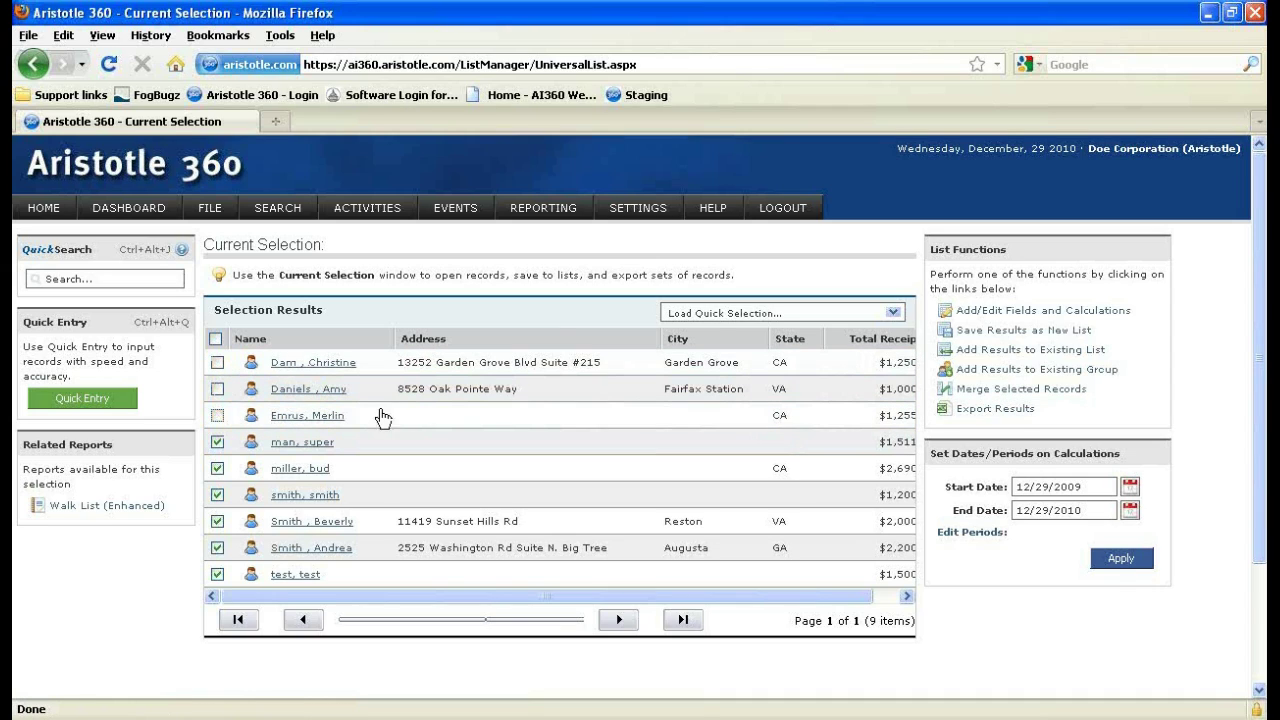
click(217, 362)
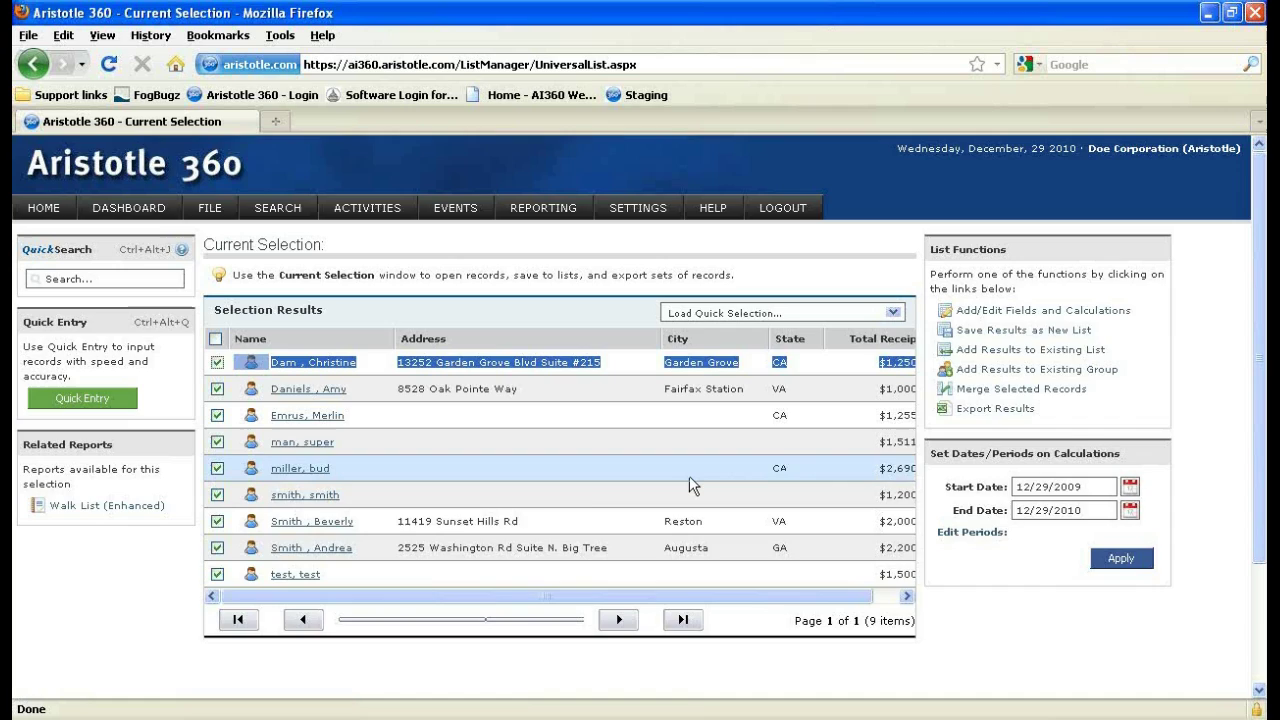
scroll(686, 485, down, 3)
scroll(686, 491, up, 3)
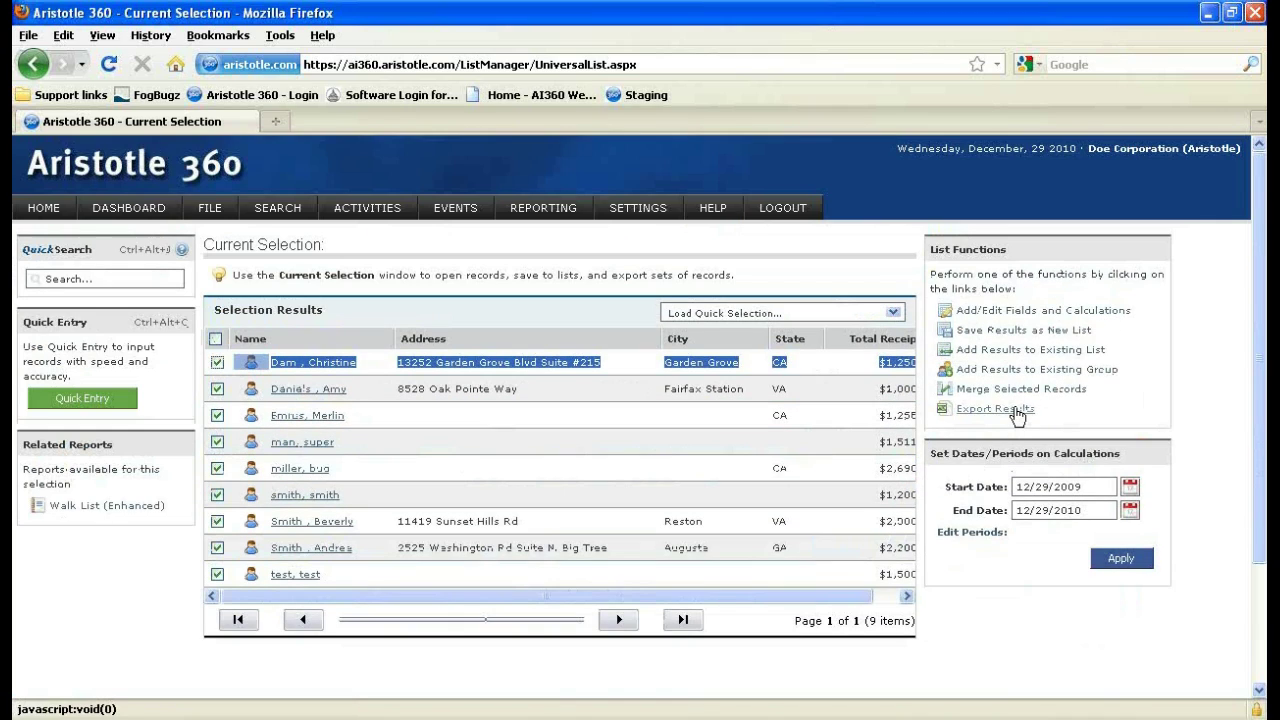
Open the export page for the selected records and select Total Receipts as an export field.
click(1017, 412)
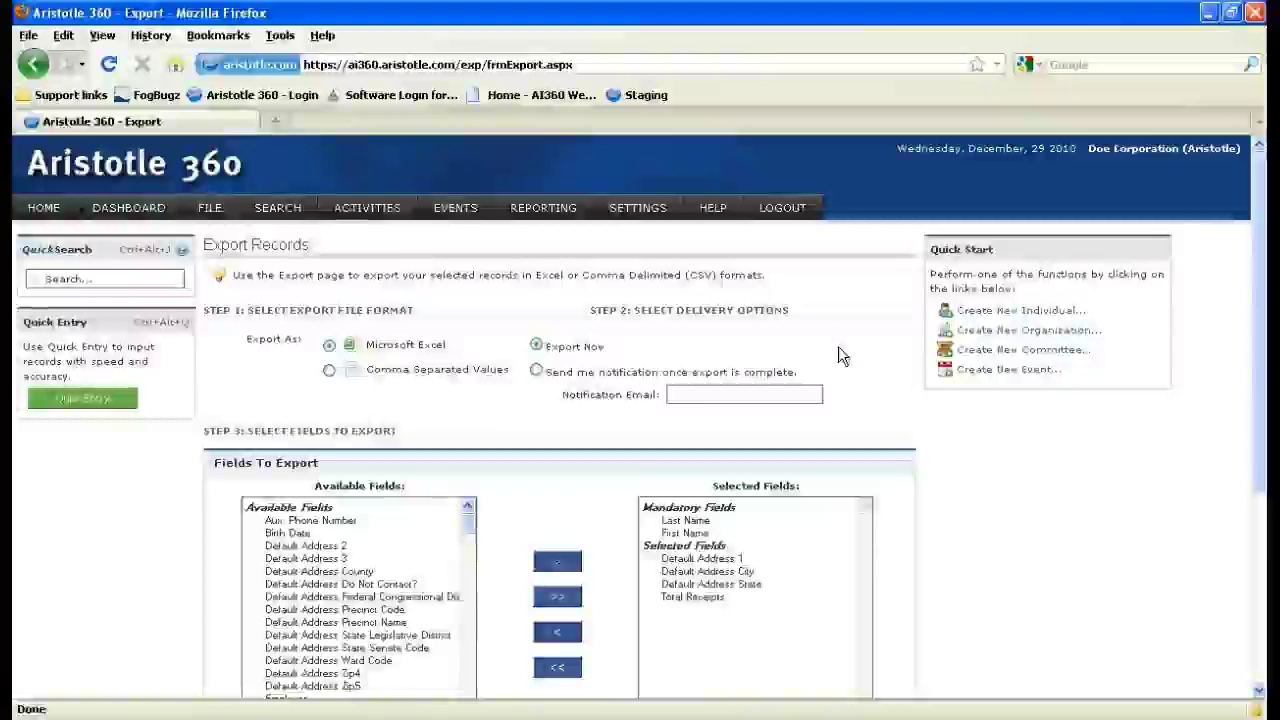
scroll(713, 515, down, 2)
click(694, 487)
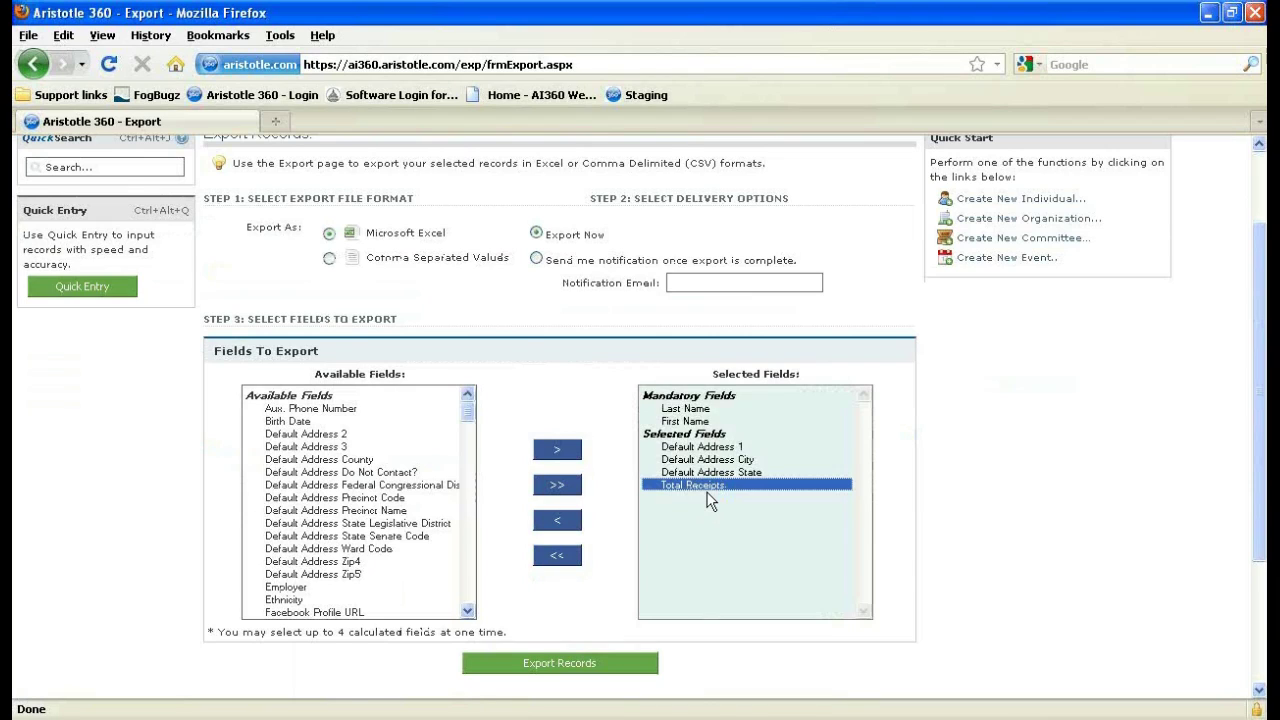
scroll(707, 500, up, 2)
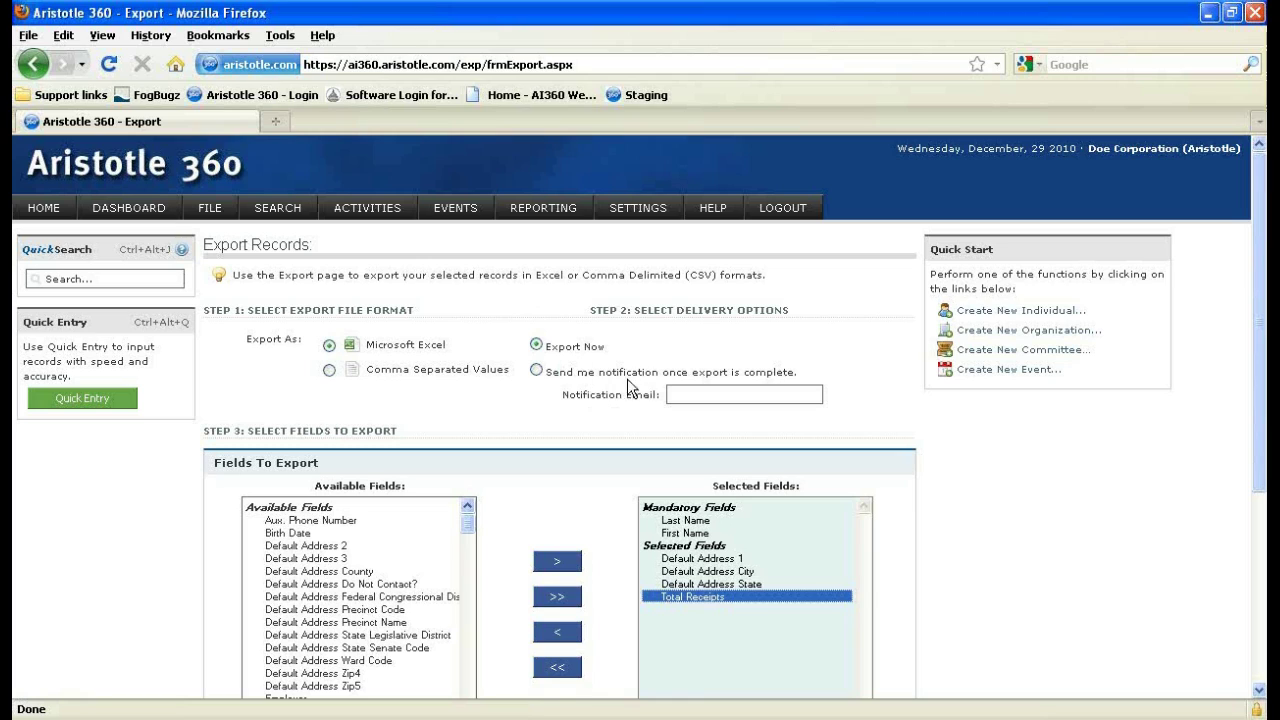
scroll(427, 380, down, 2)
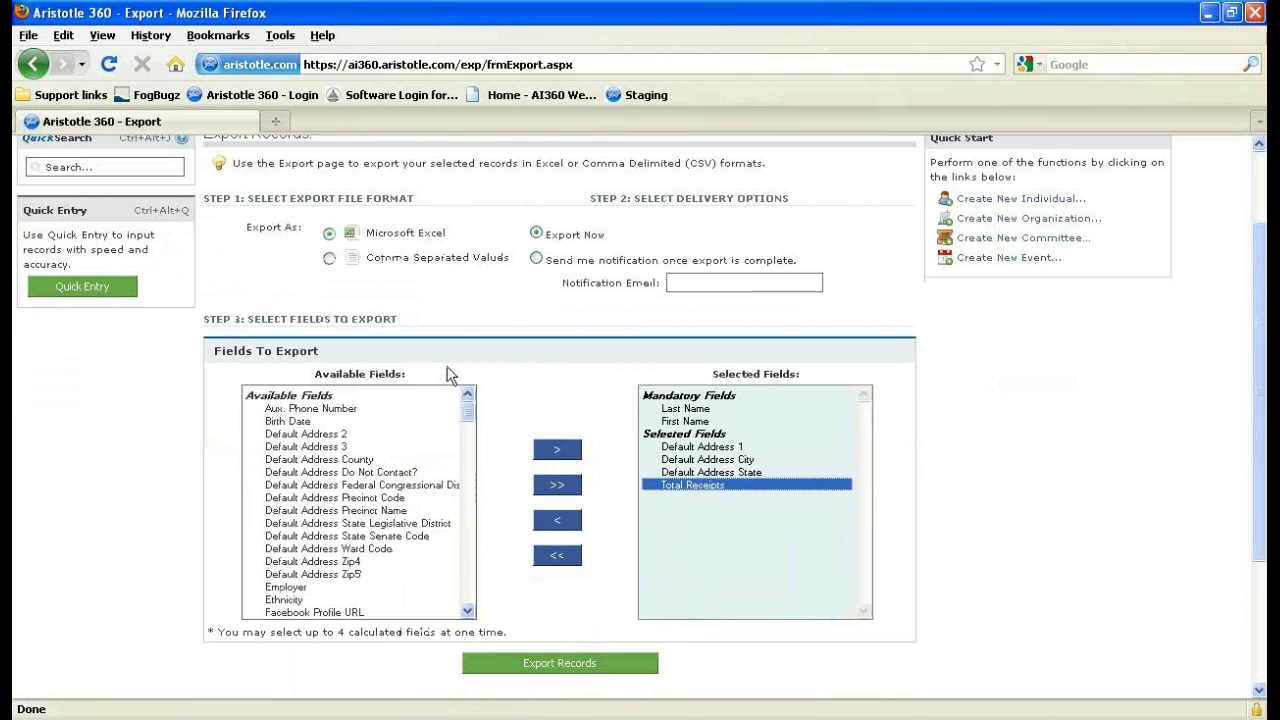
scroll(450, 375, down, 2)
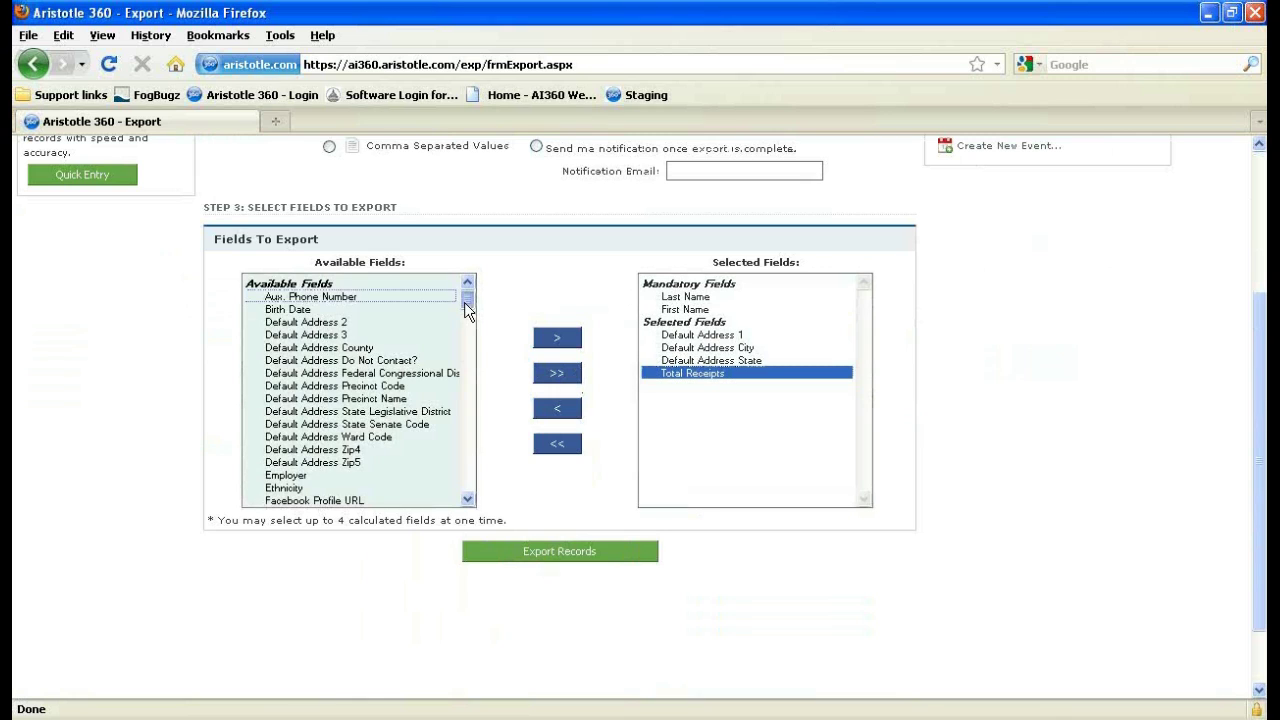
drag(464, 302, 469, 427)
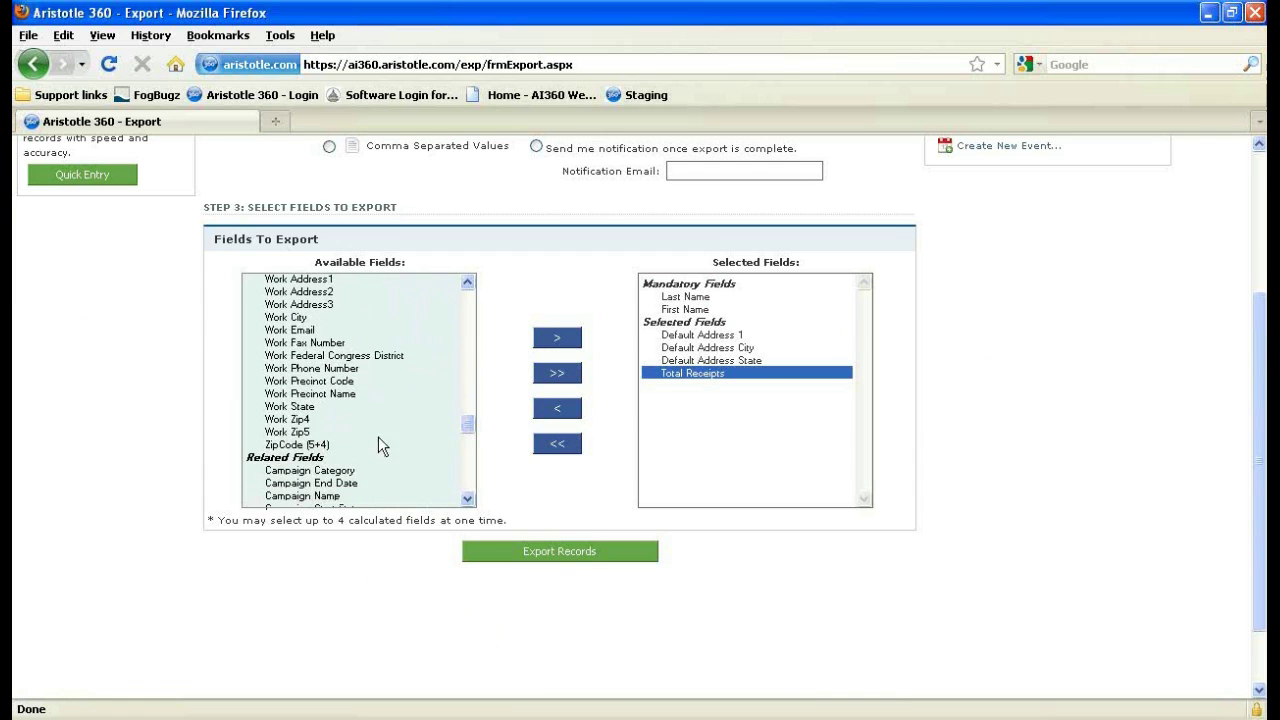
Move Average Disbursement from Available Fields into the exported fields.
click(322, 466)
scroll(370, 410, down, 1)
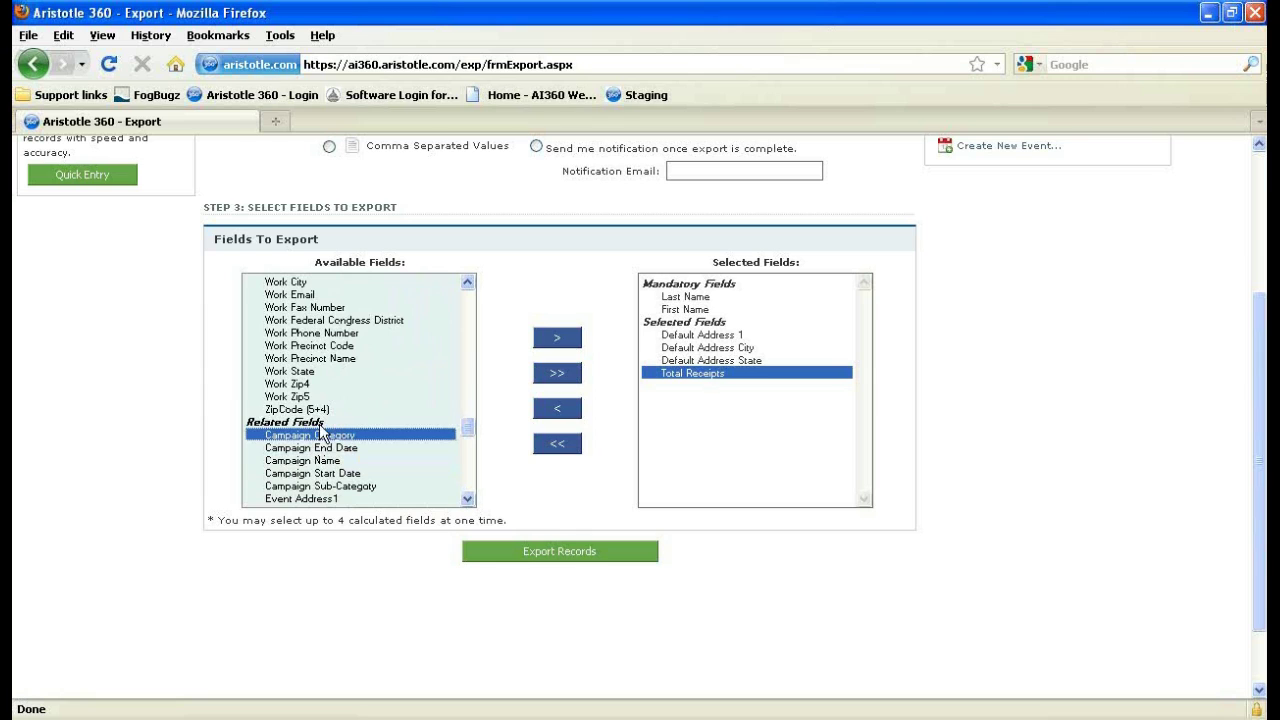
scroll(333, 465, down, 2)
scroll(333, 465, down, 15)
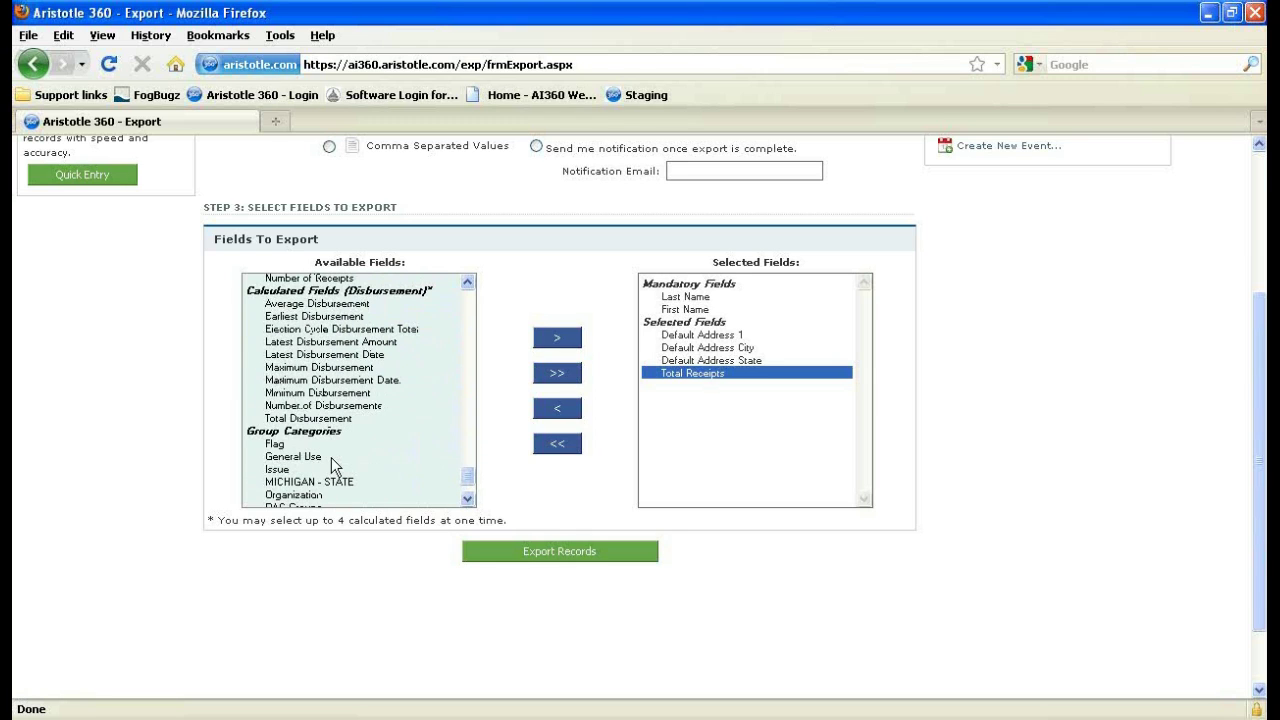
scroll(331, 457, down, 2)
scroll(331, 457, up, 4)
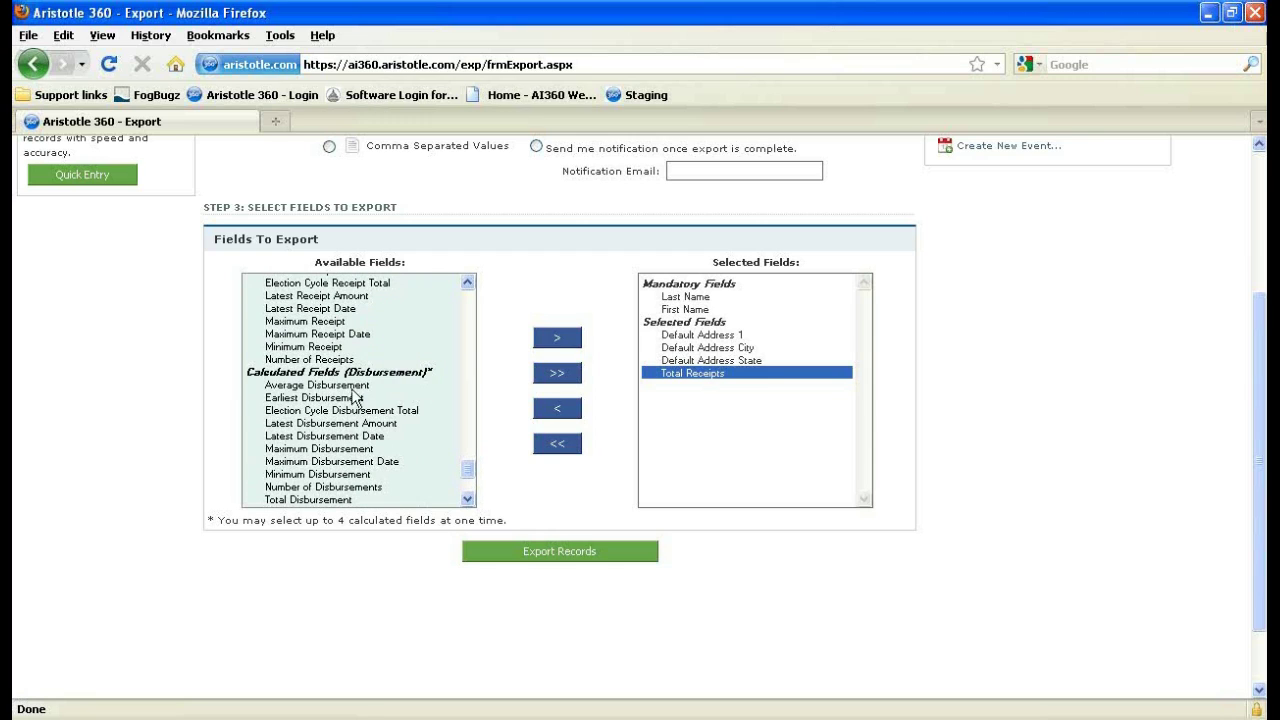
click(336, 386)
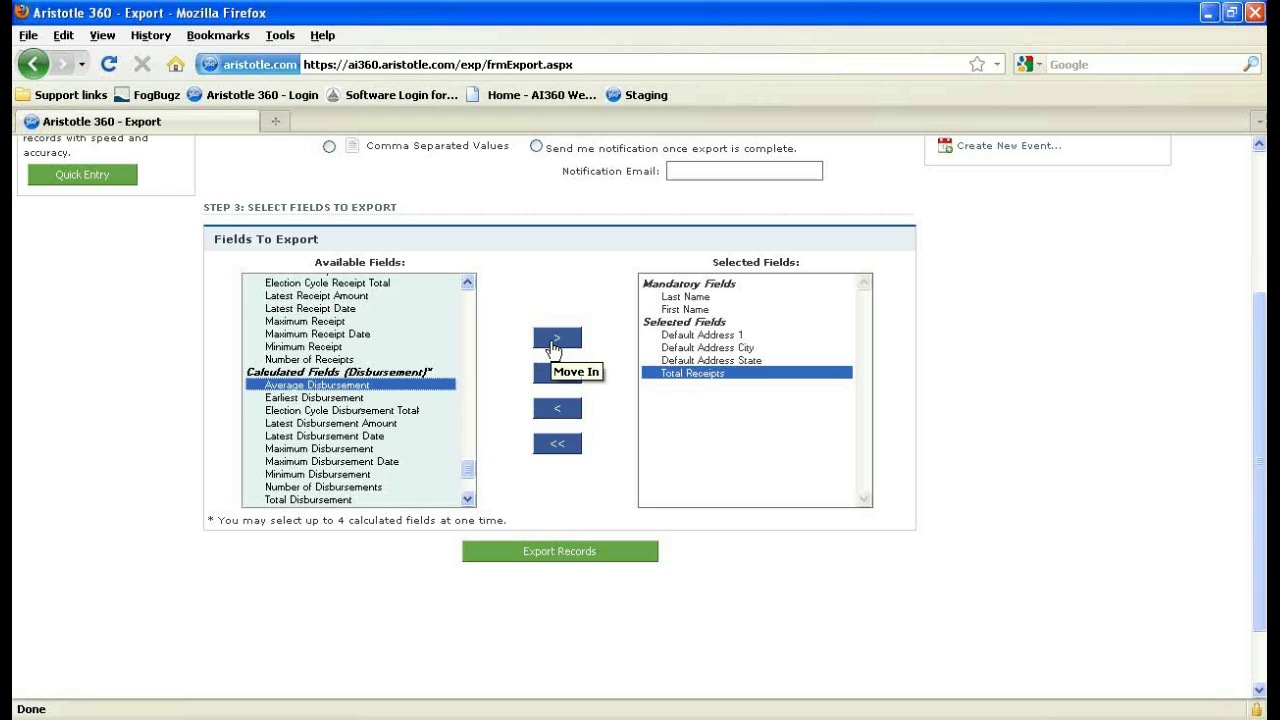
click(555, 344)
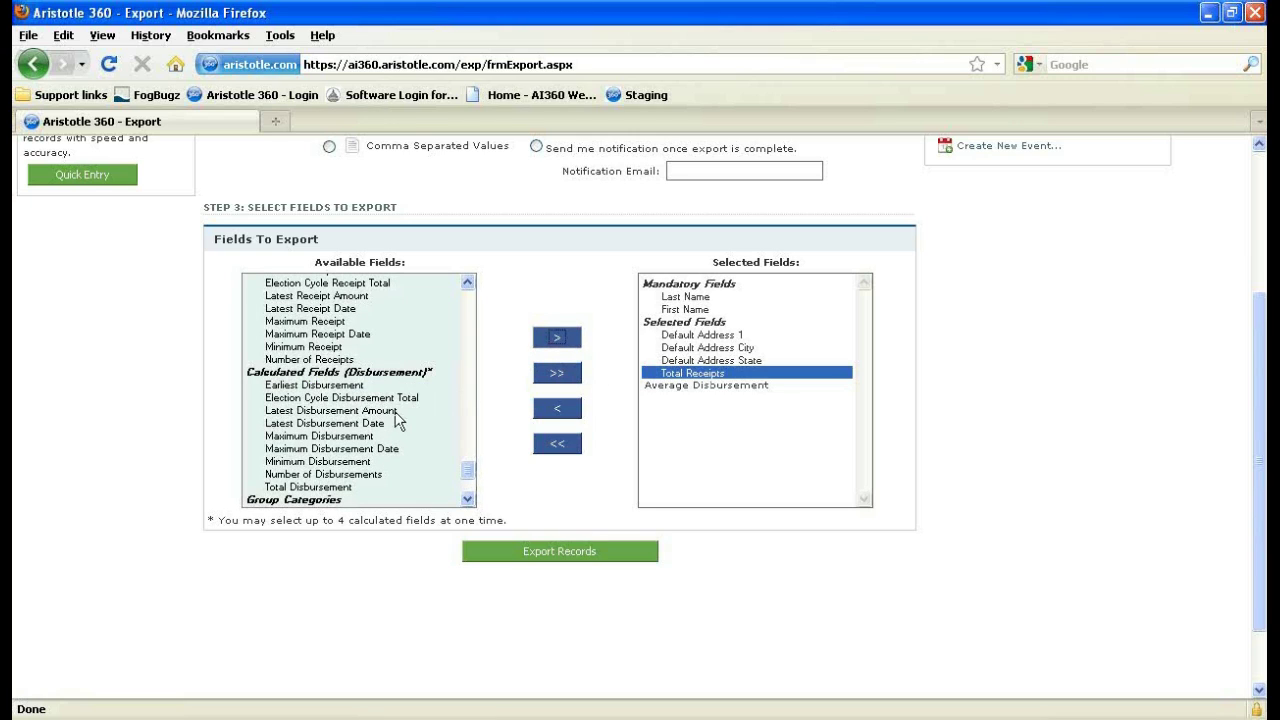
Generate the Excel export file with Export Records.
scroll(378, 399, down, 3)
scroll(361, 411, up, 6)
scroll(362, 421, down, 2)
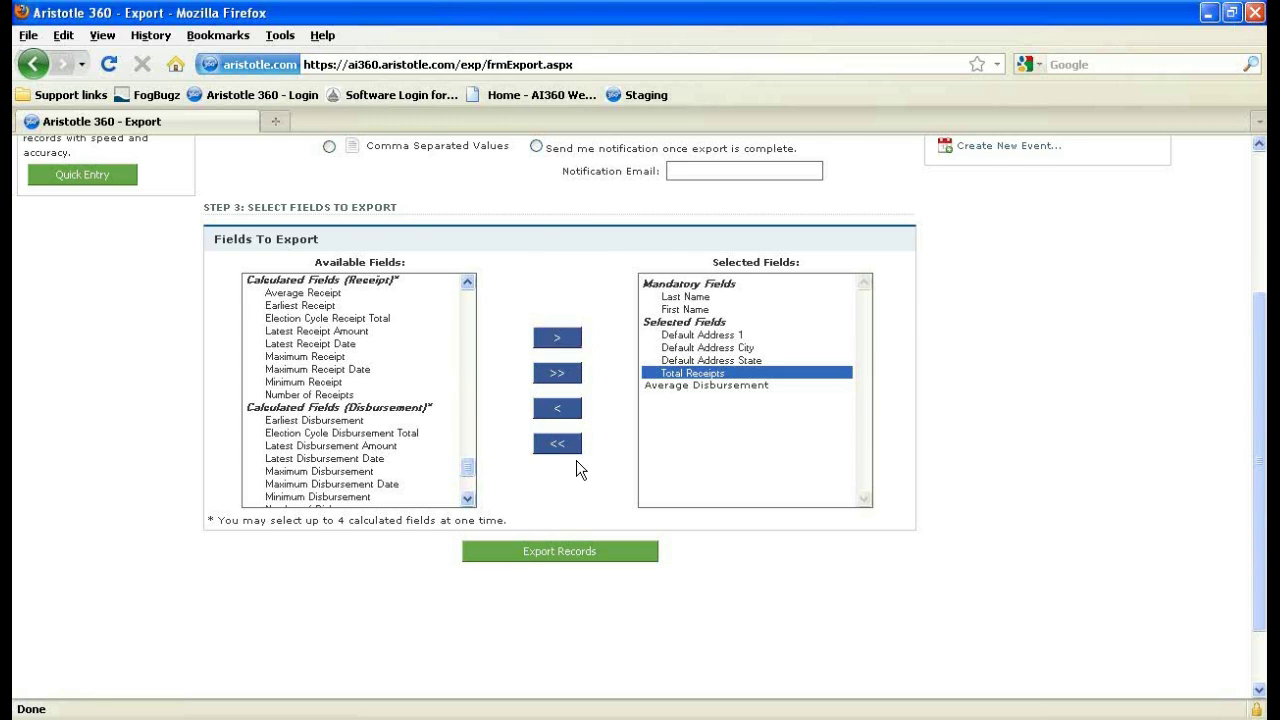
scroll(578, 445, up, 2)
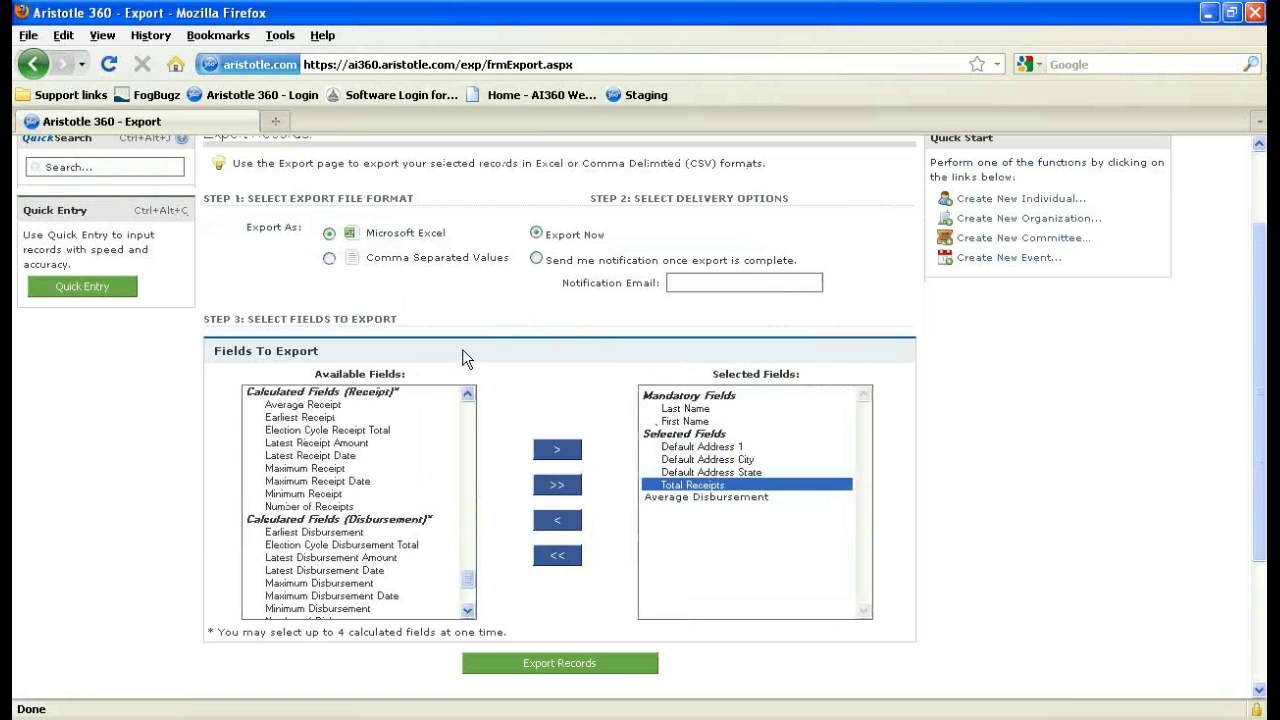
scroll(600, 310, down, 2)
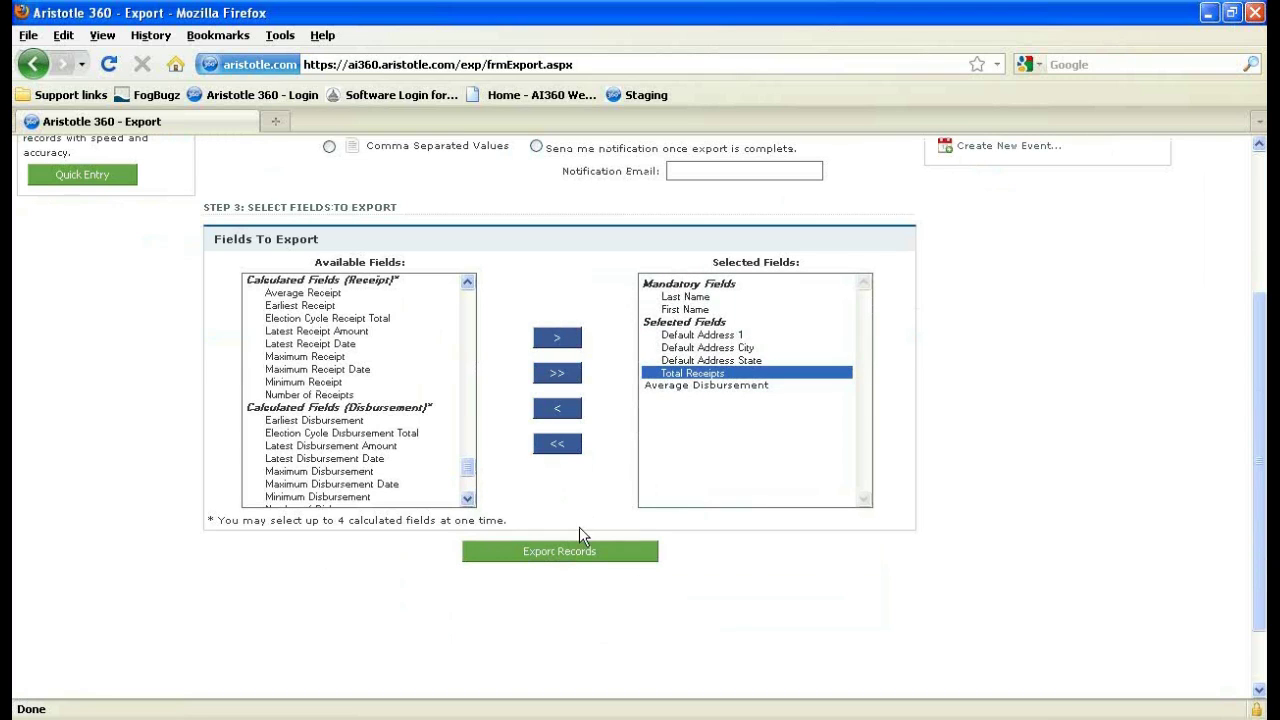
click(566, 553)
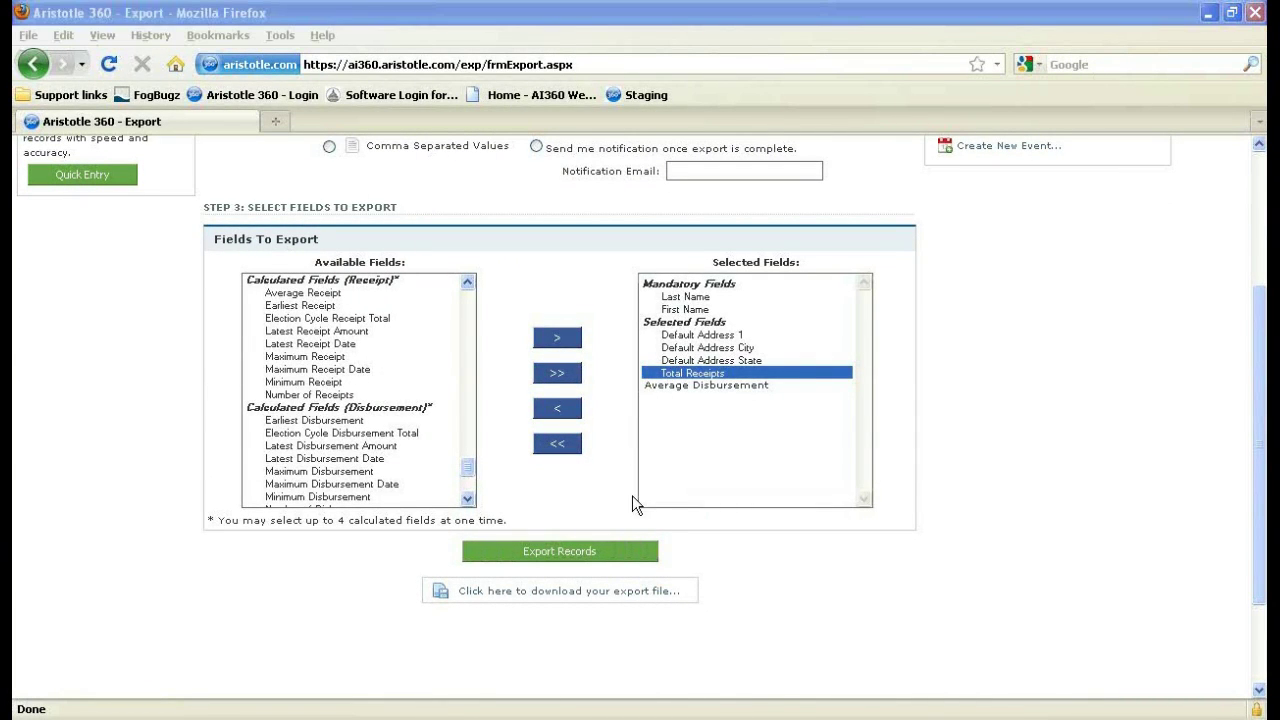
Download the export, open it in Excel to review the records, then close Excel.
click(512, 596)
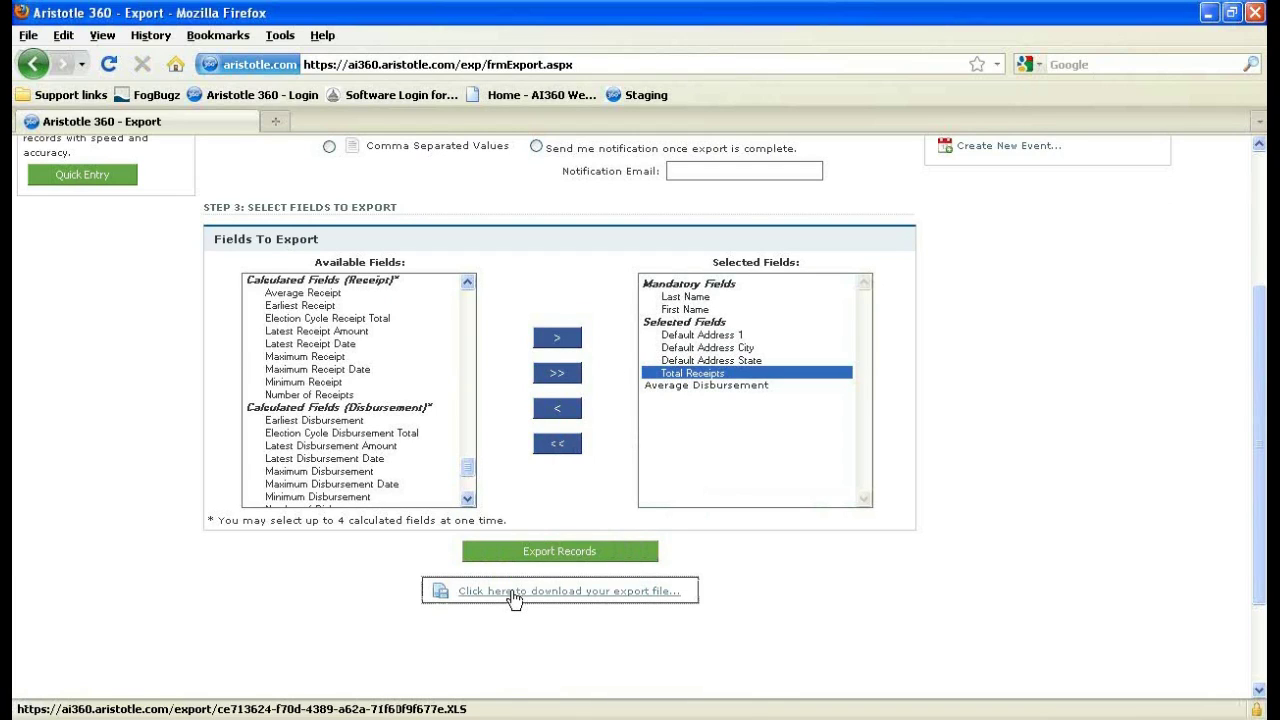
click(411, 463)
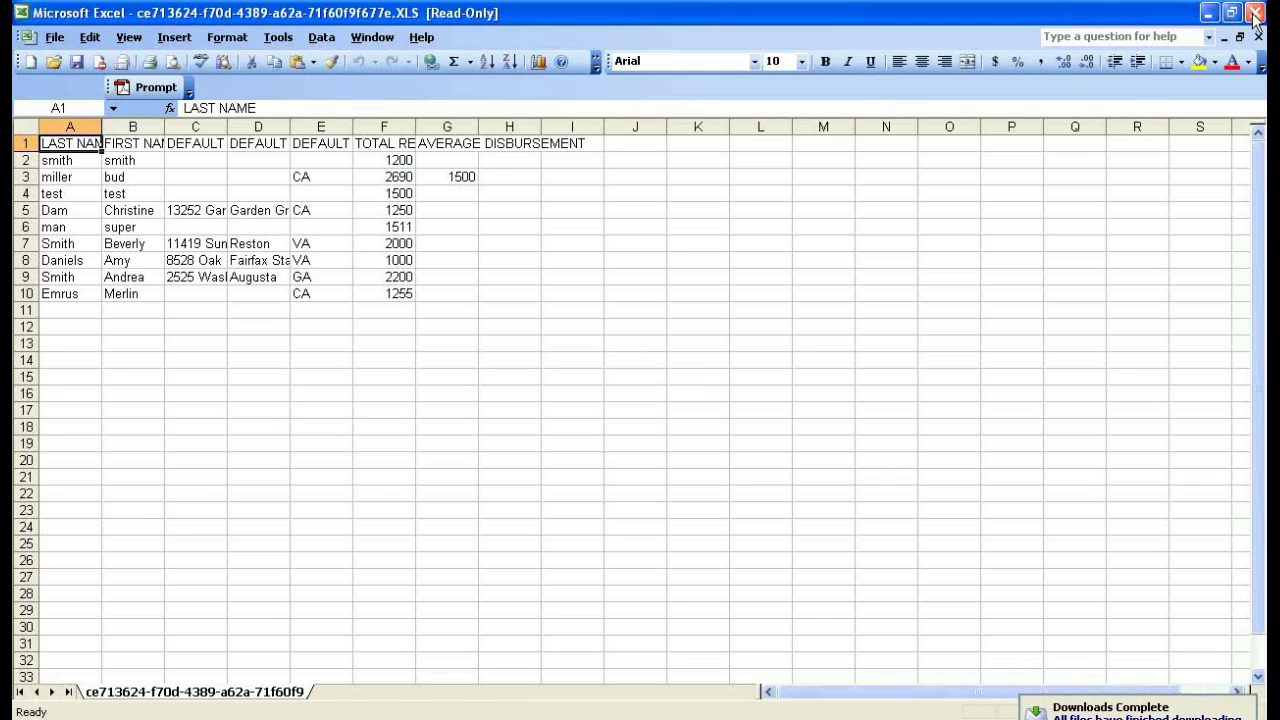
click(1247, 12)
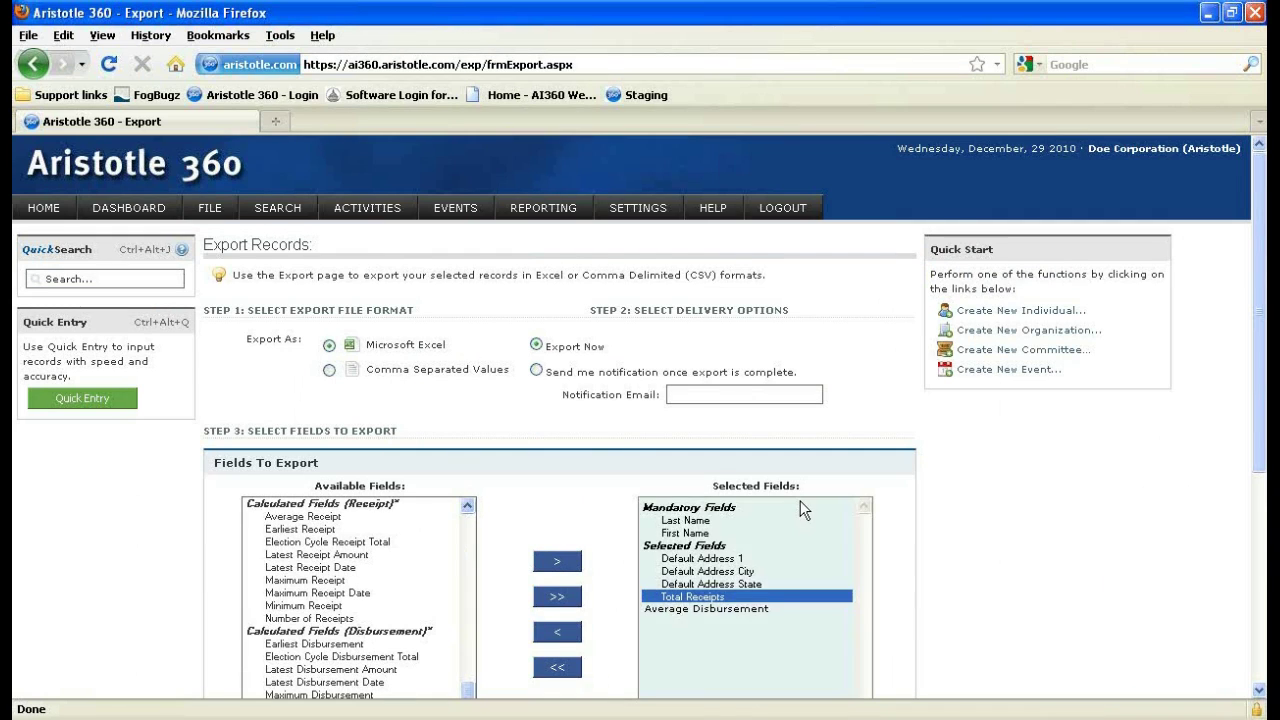
Open the Transaction Details Report through REPORTING > Financial Reports > Transaction.
scroll(408, 542, up, 10)
drag(468, 660, 521, 458)
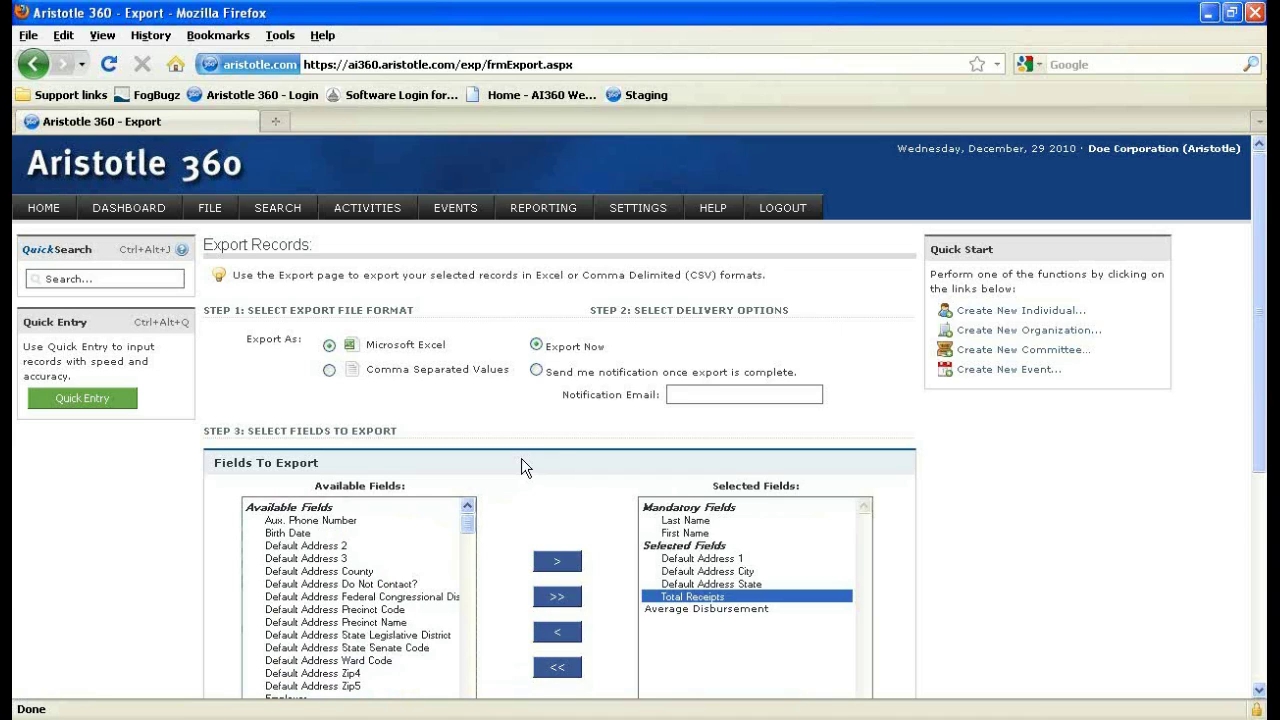
mouse_move(560, 210)
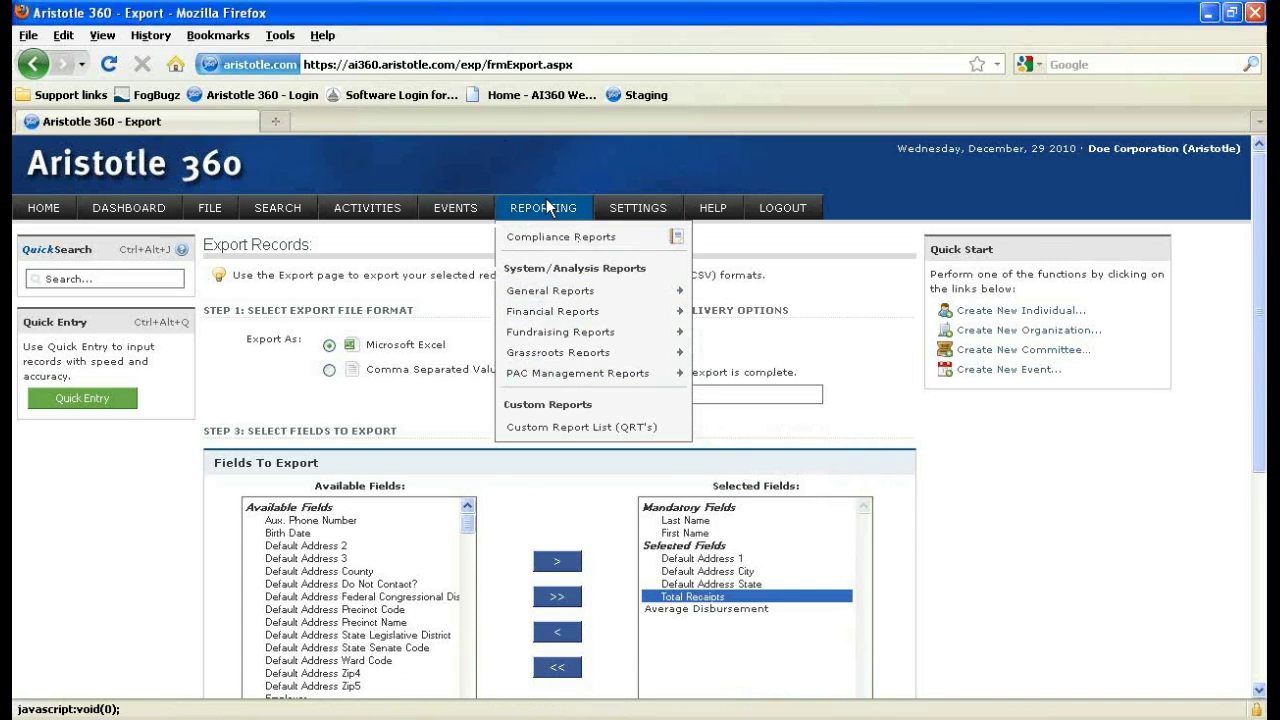
mouse_move(571, 316)
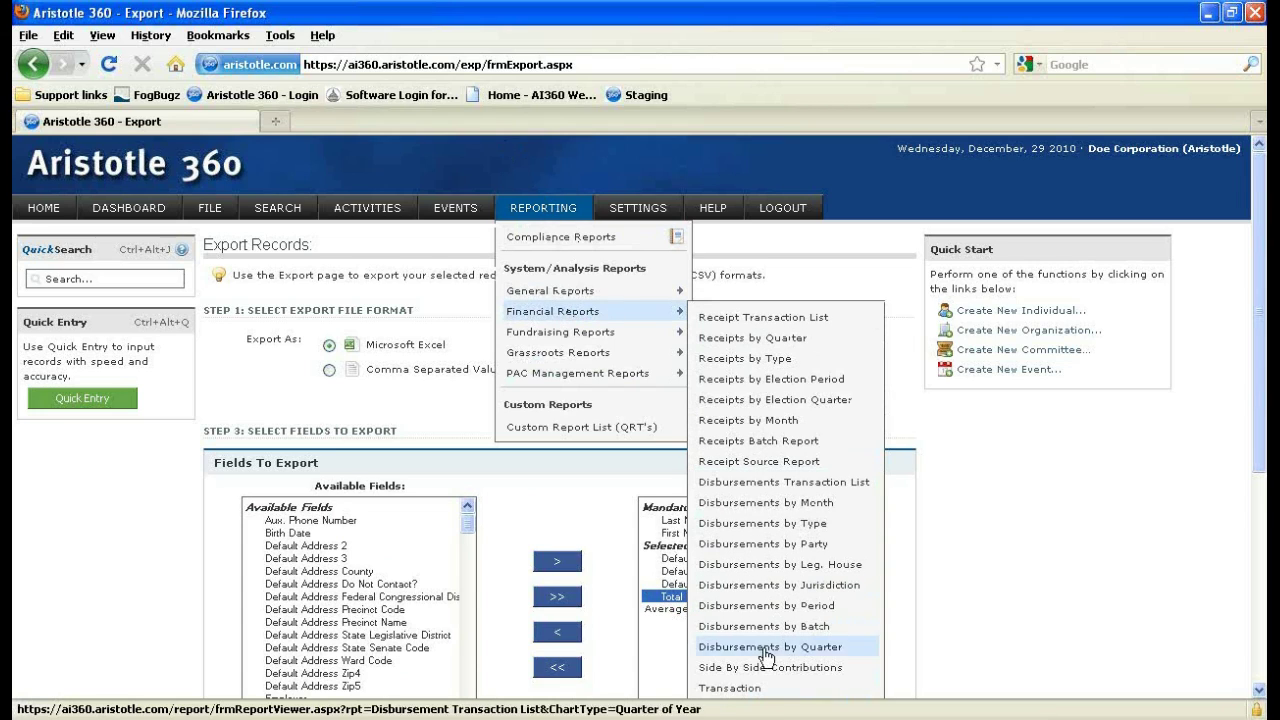
click(748, 690)
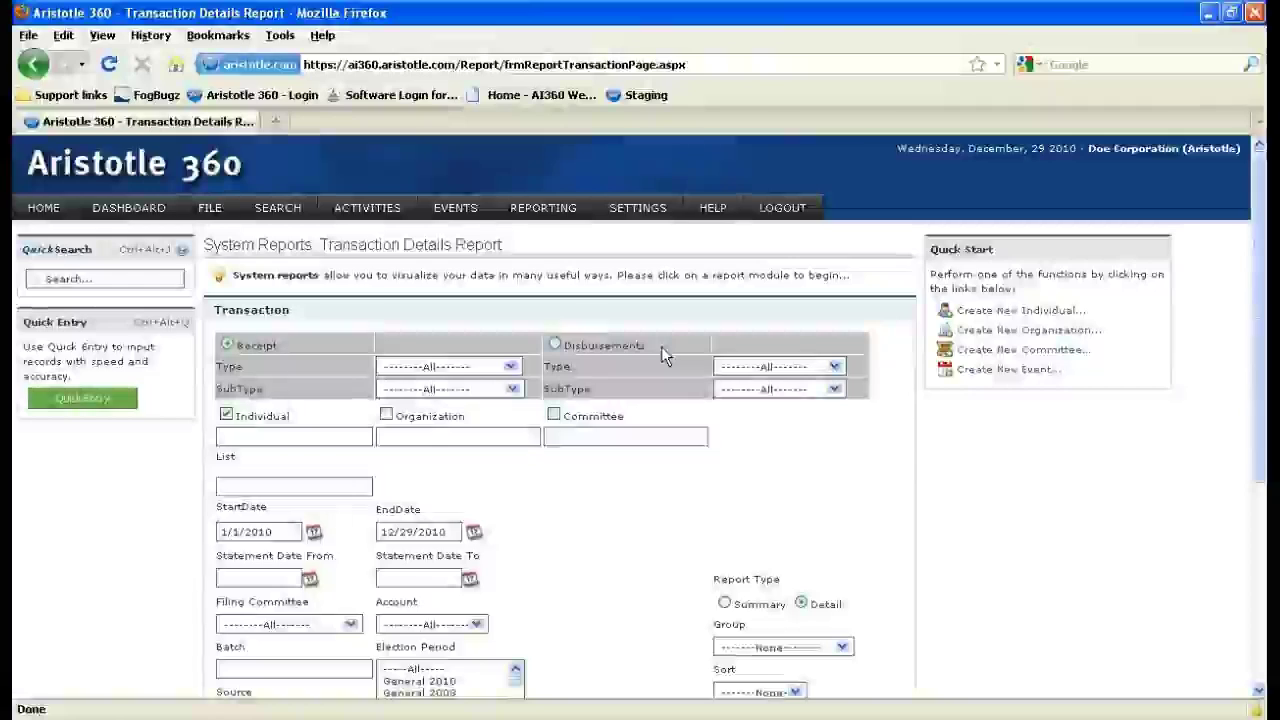
scroll(607, 376, down, 3)
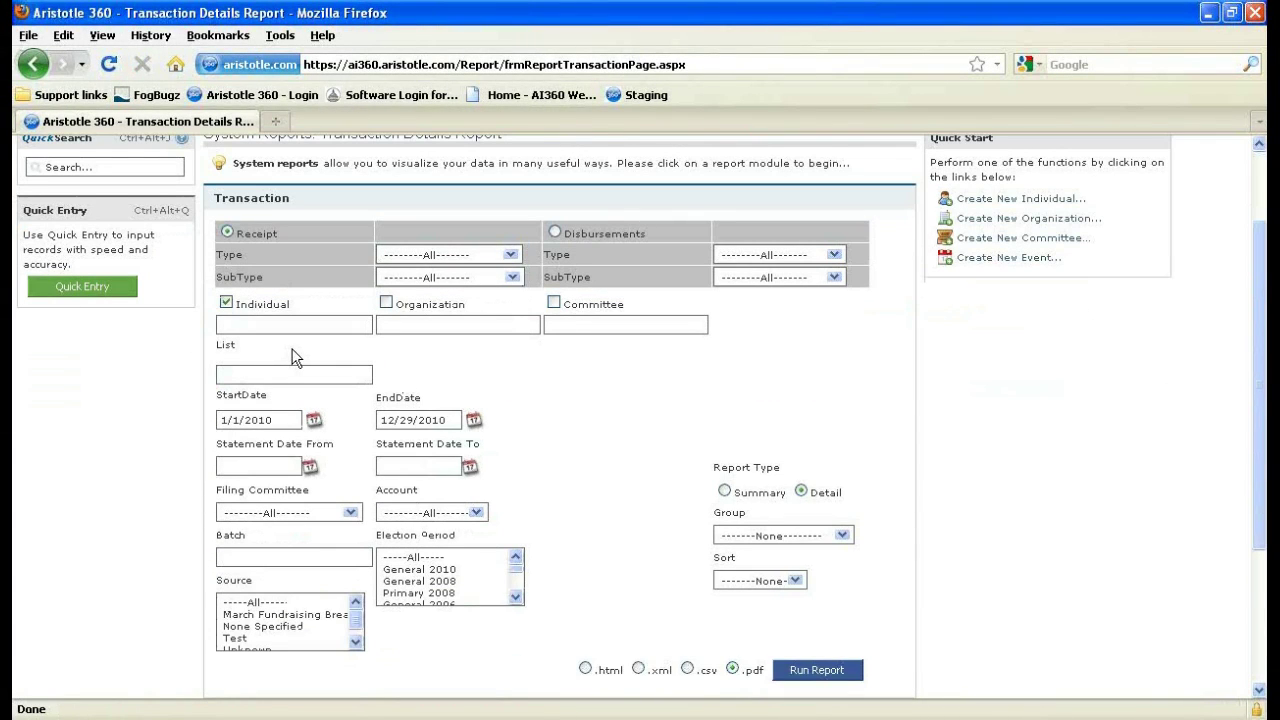
Include organizations and committees, and choose the New name list for the report.
click(386, 303)
click(554, 303)
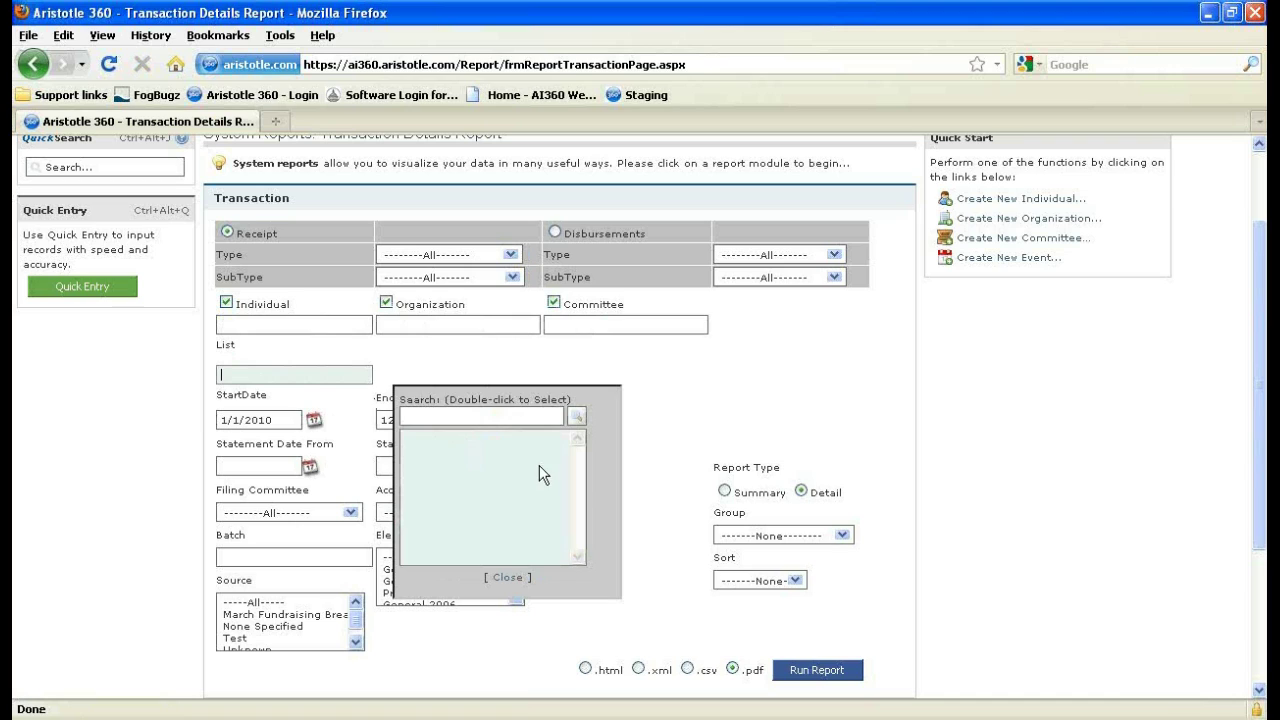
click(576, 416)
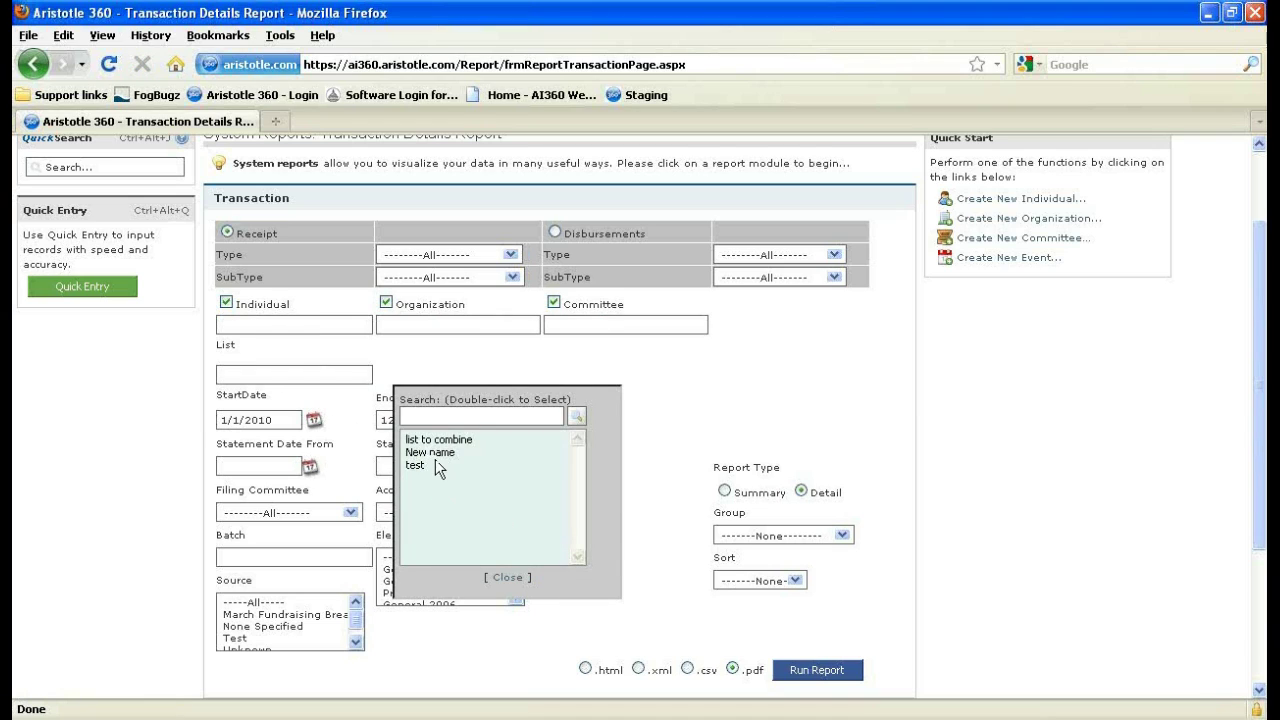
click(435, 455)
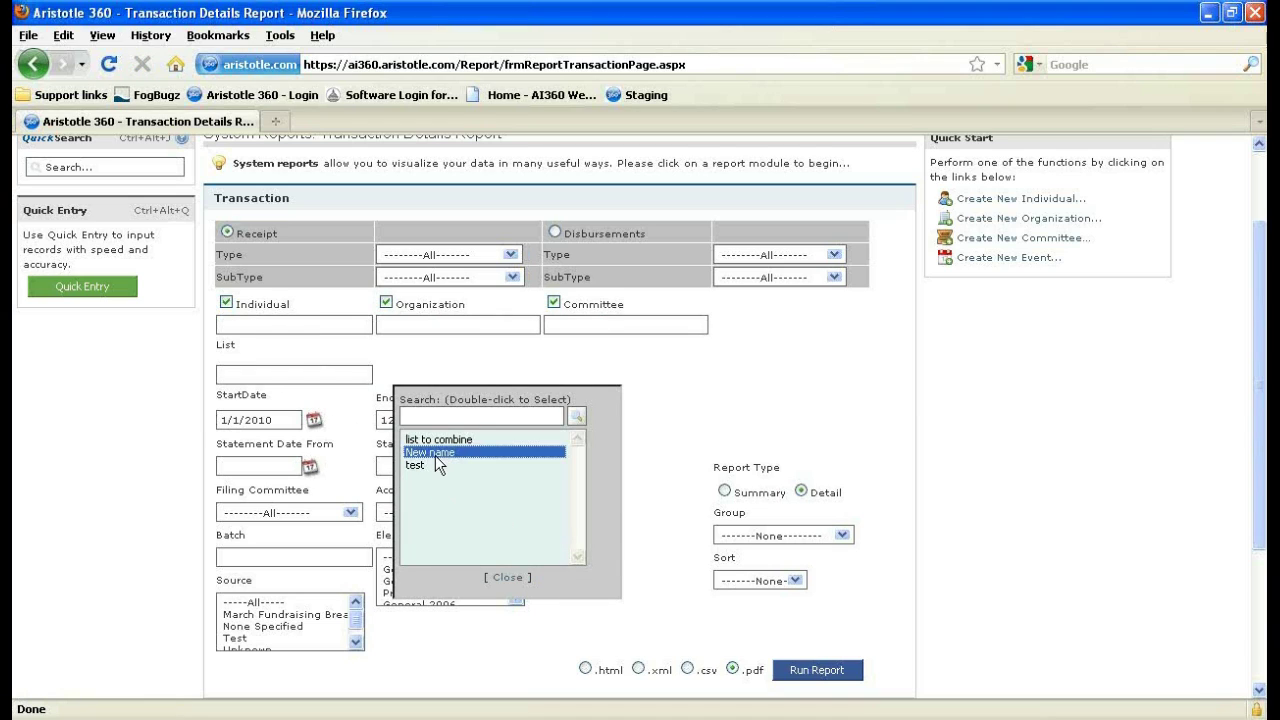
double_click(436, 455)
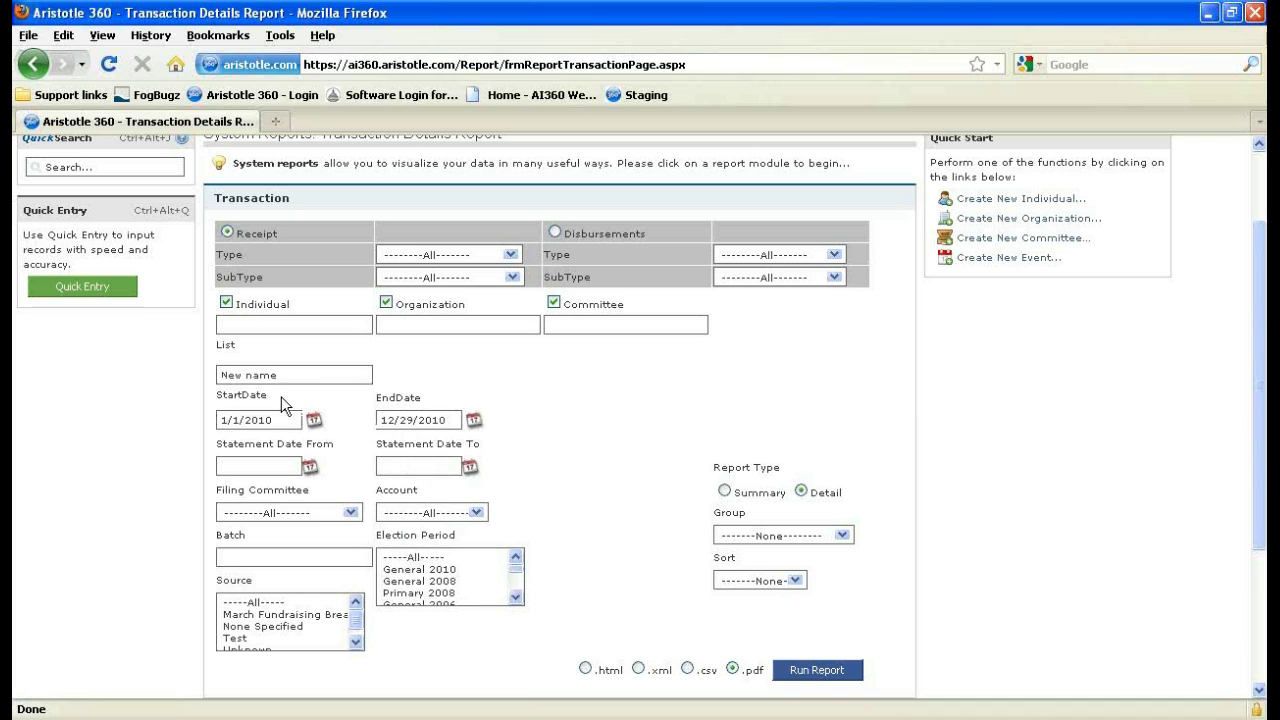
Check the date fields, switch output to .csv, run the report and click the rcpReport.csv link.
scroll(576, 485, down, 4)
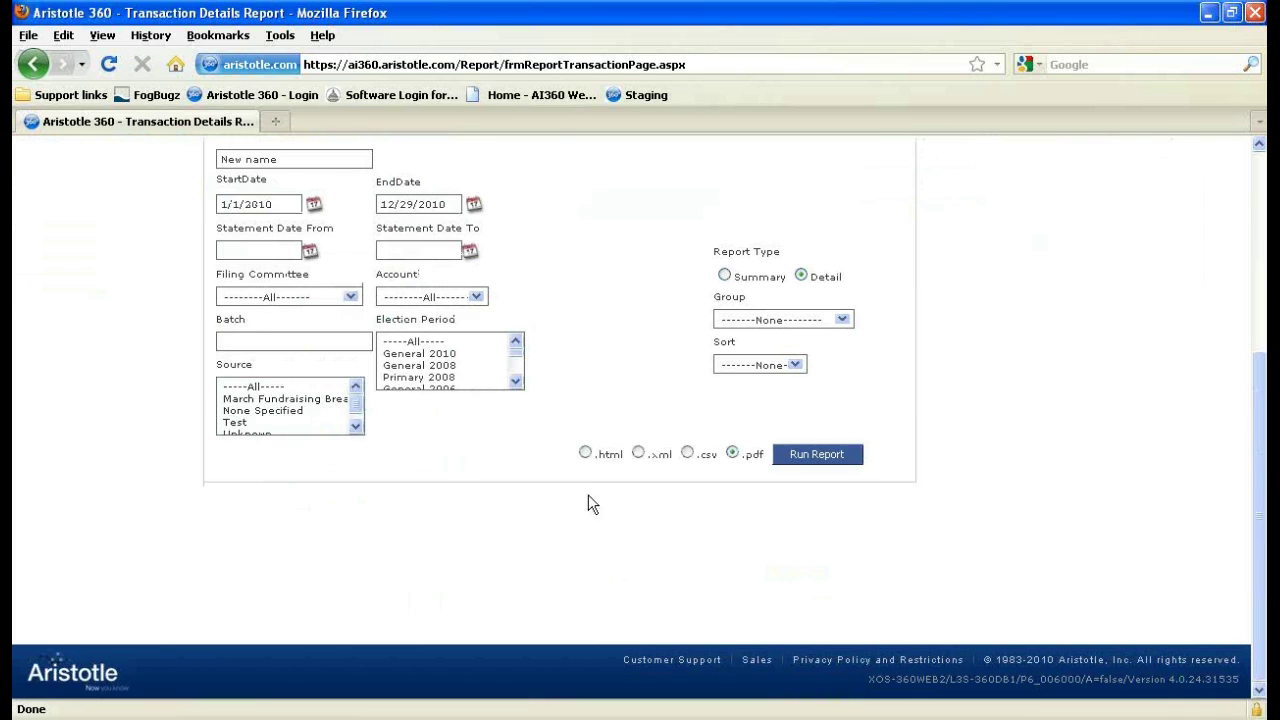
scroll(438, 456, up, 2)
click(288, 317)
key(Tab)
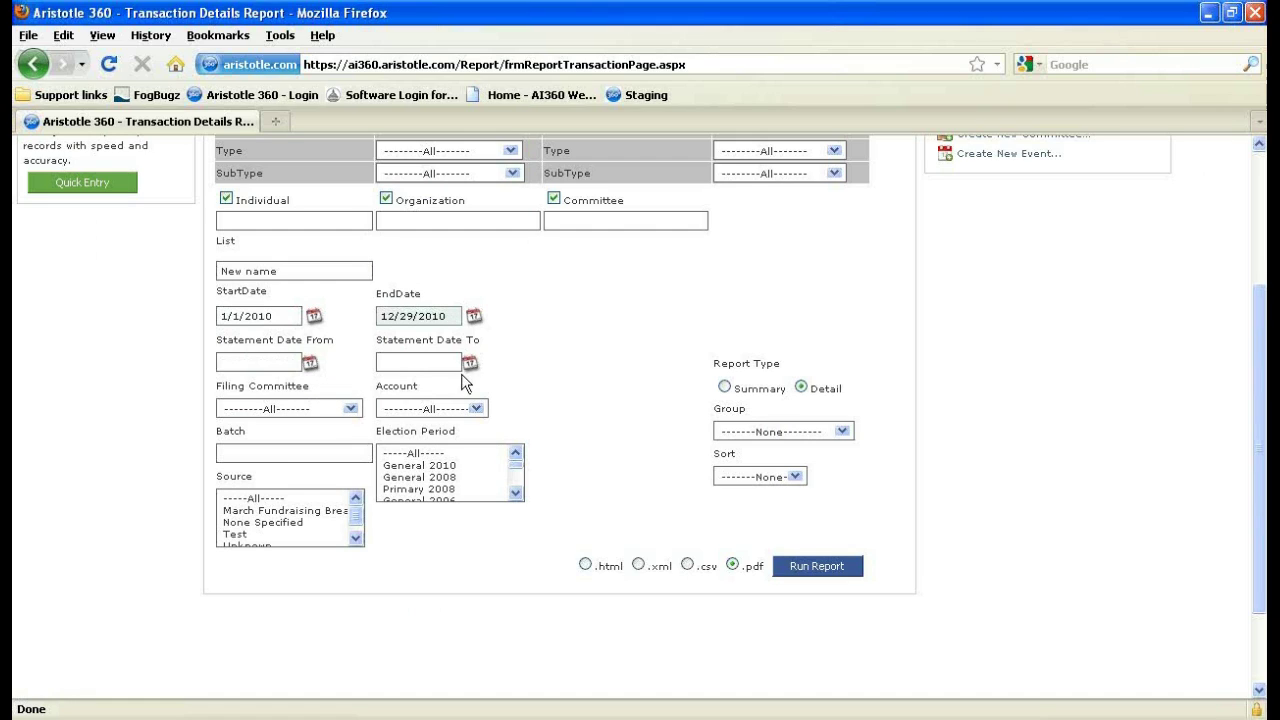
click(278, 360)
click(687, 564)
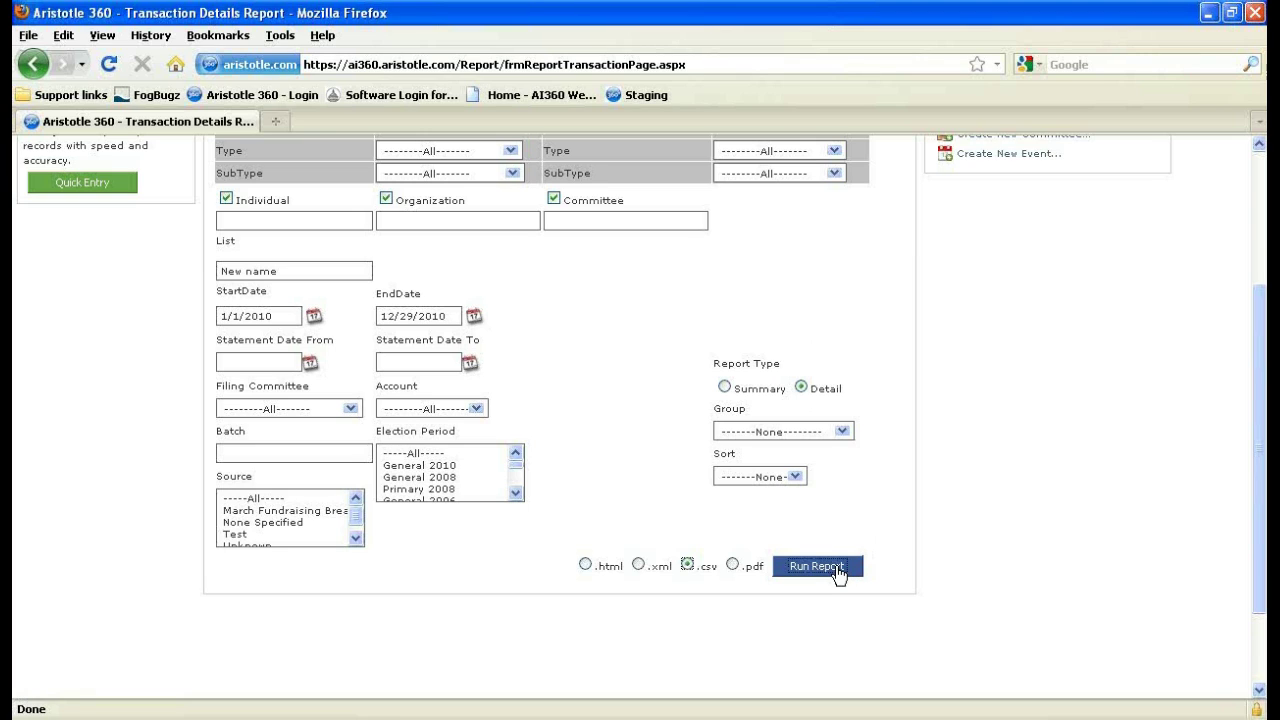
click(836, 567)
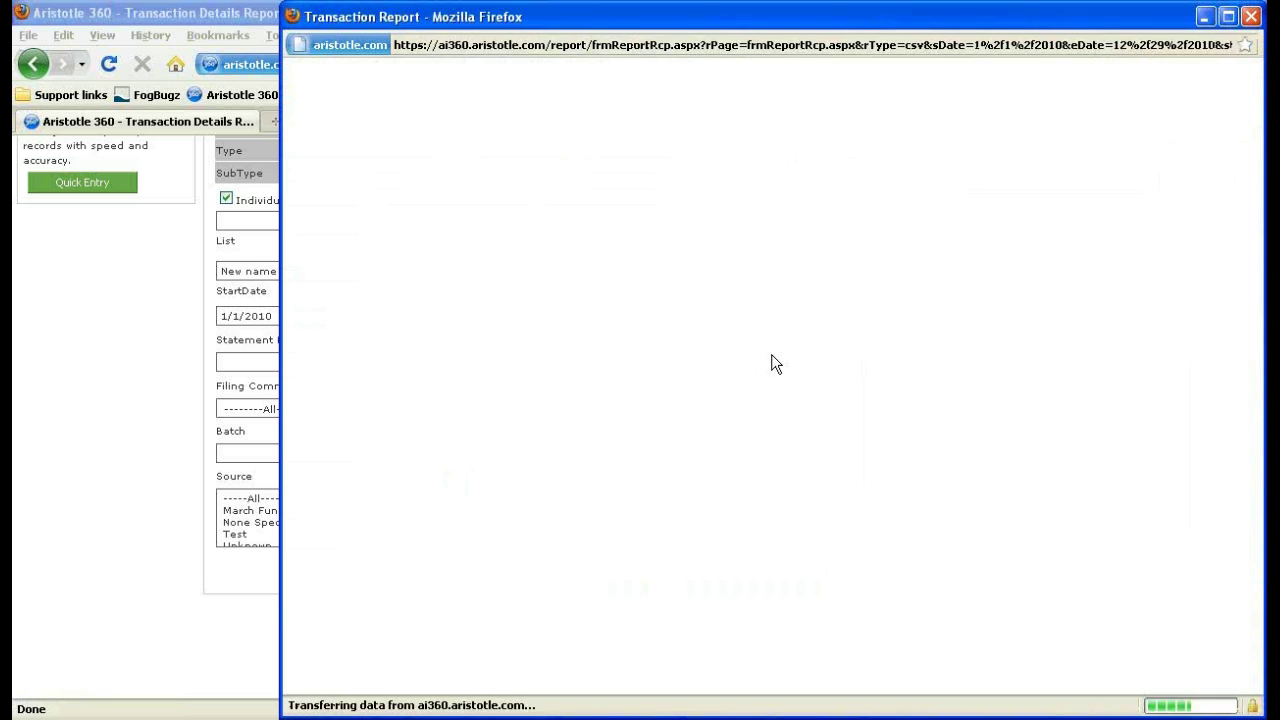
click(747, 150)
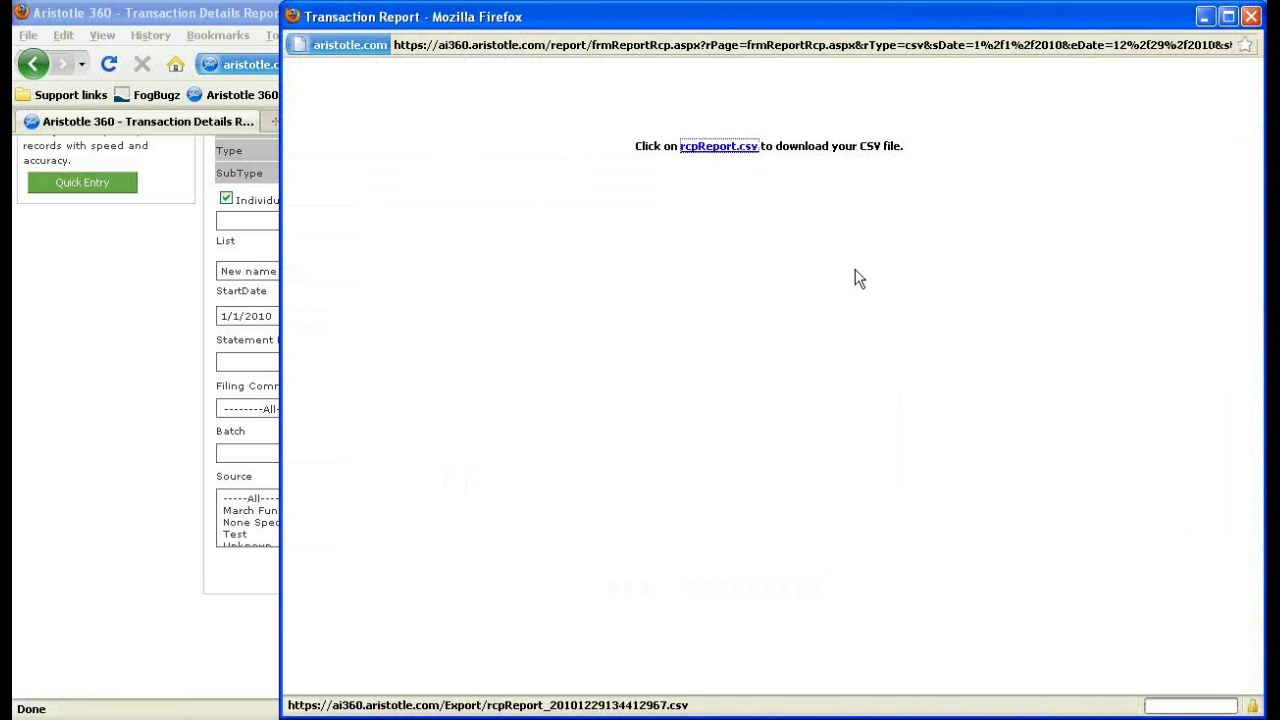
Open rcpReport.csv in Excel to review its 19 transactions, then close Excel, Downloads and the report popup.
click(733, 463)
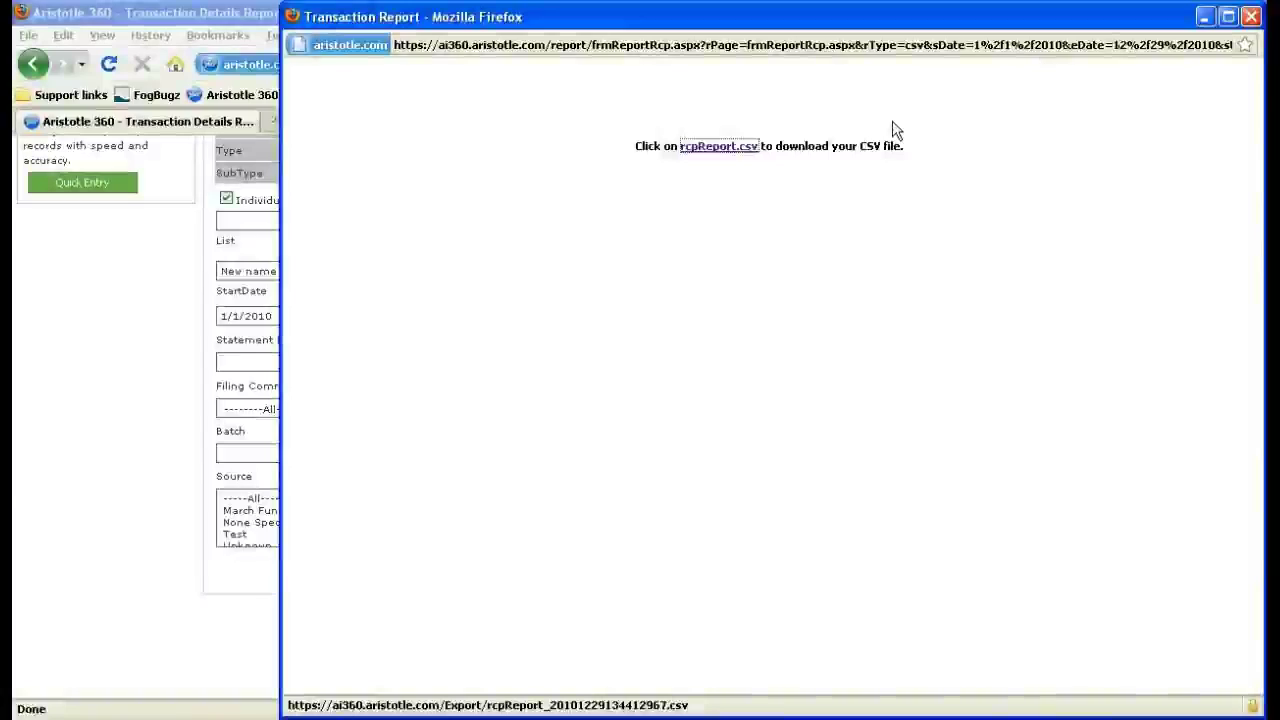
click(733, 150)
click(484, 358)
click(650, 463)
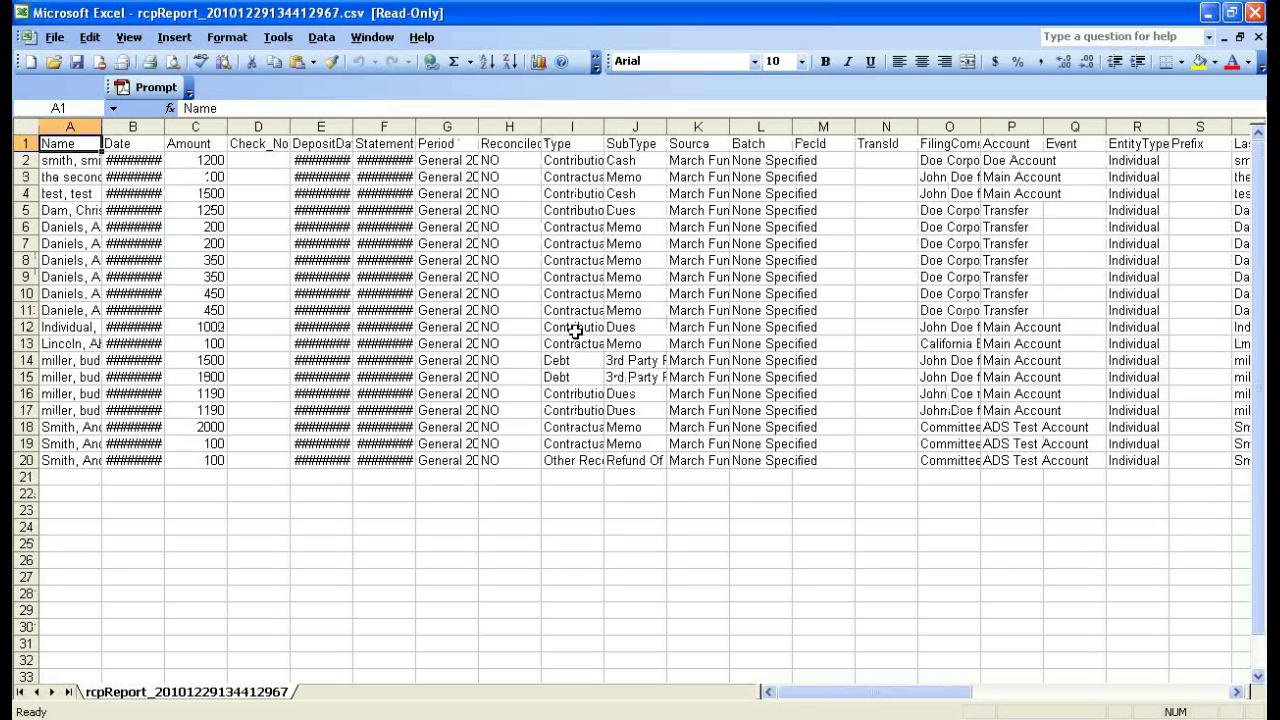
click(1254, 10)
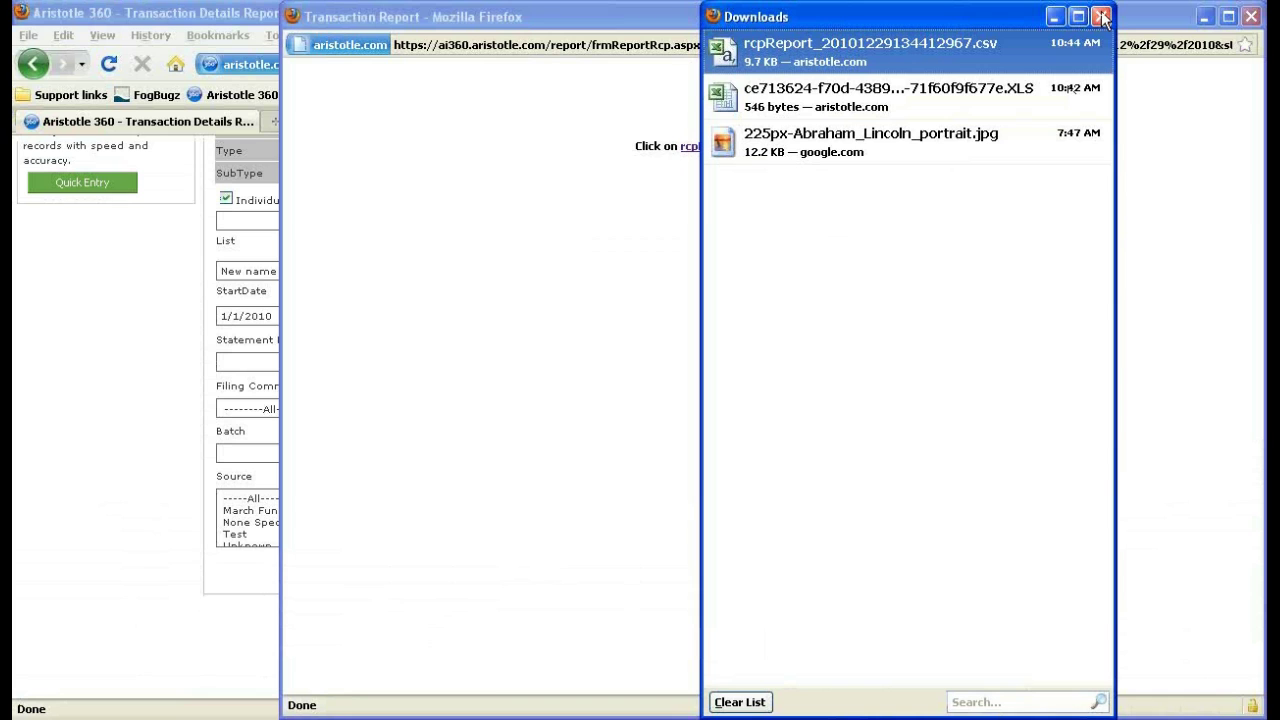
click(1101, 16)
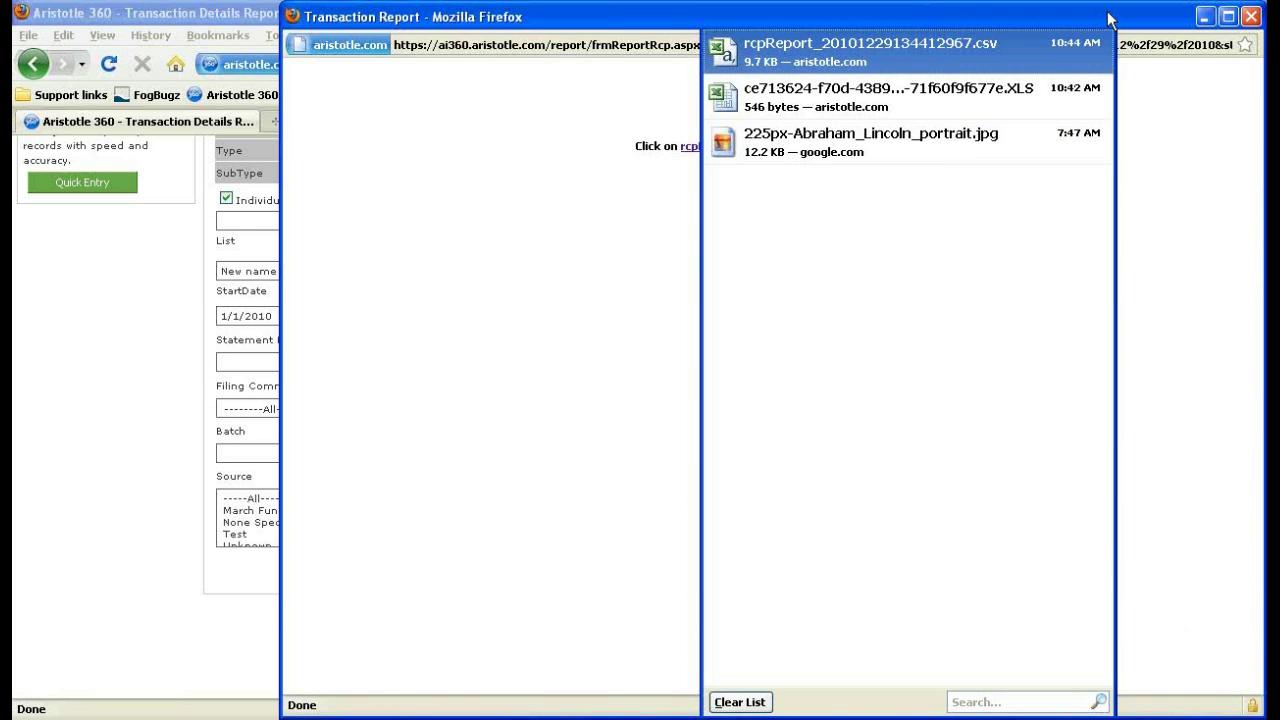
click(1250, 16)
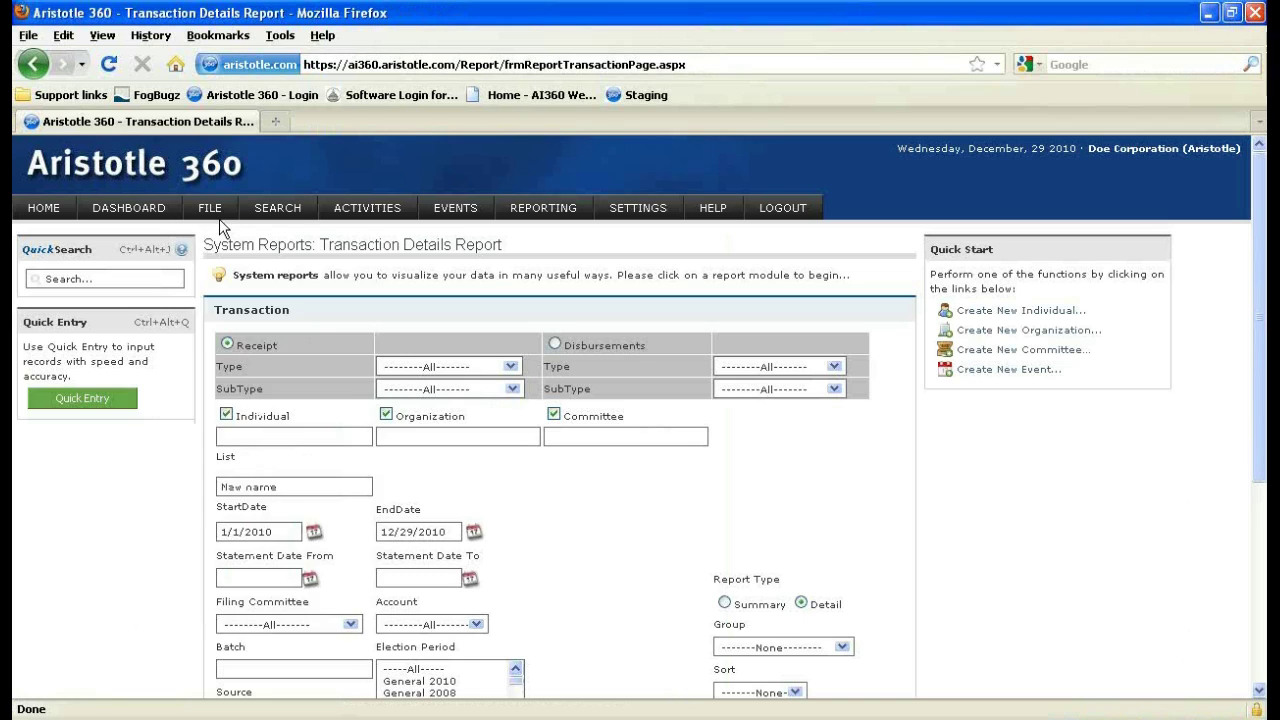
Open the List Processing page from the SEARCH menu.
mouse_move(219, 219)
mouse_move(276, 220)
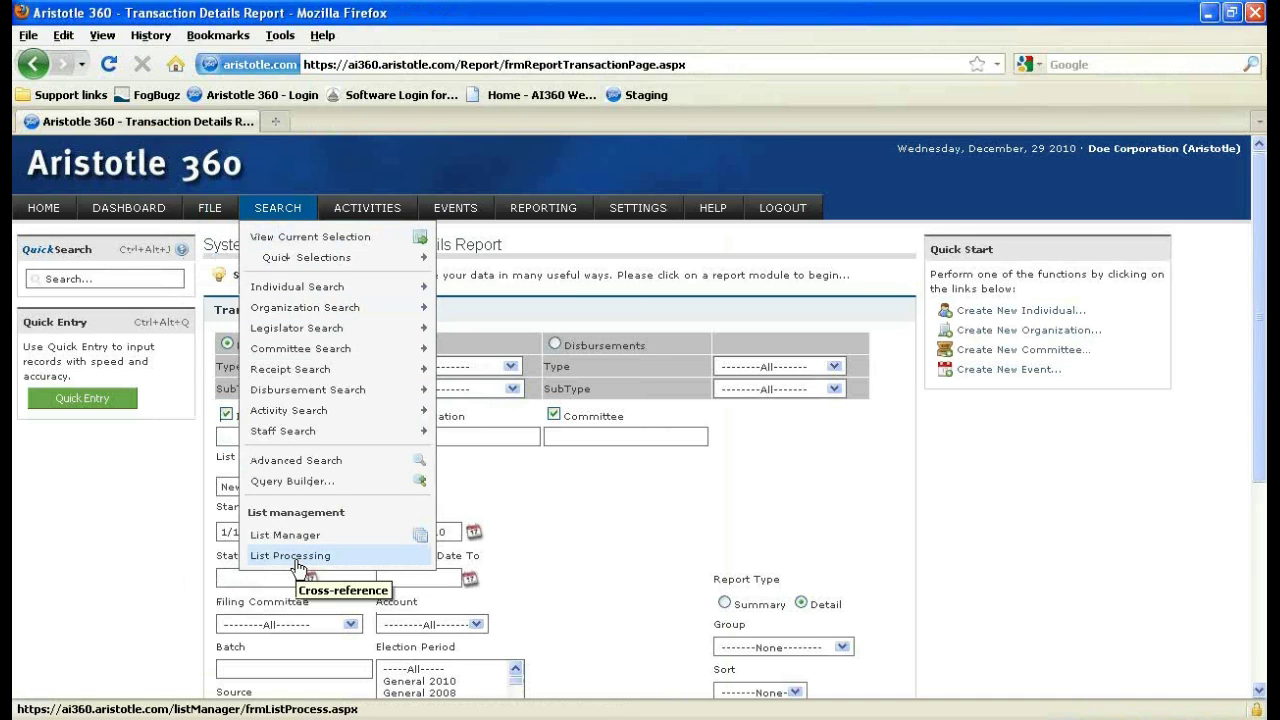
click(297, 566)
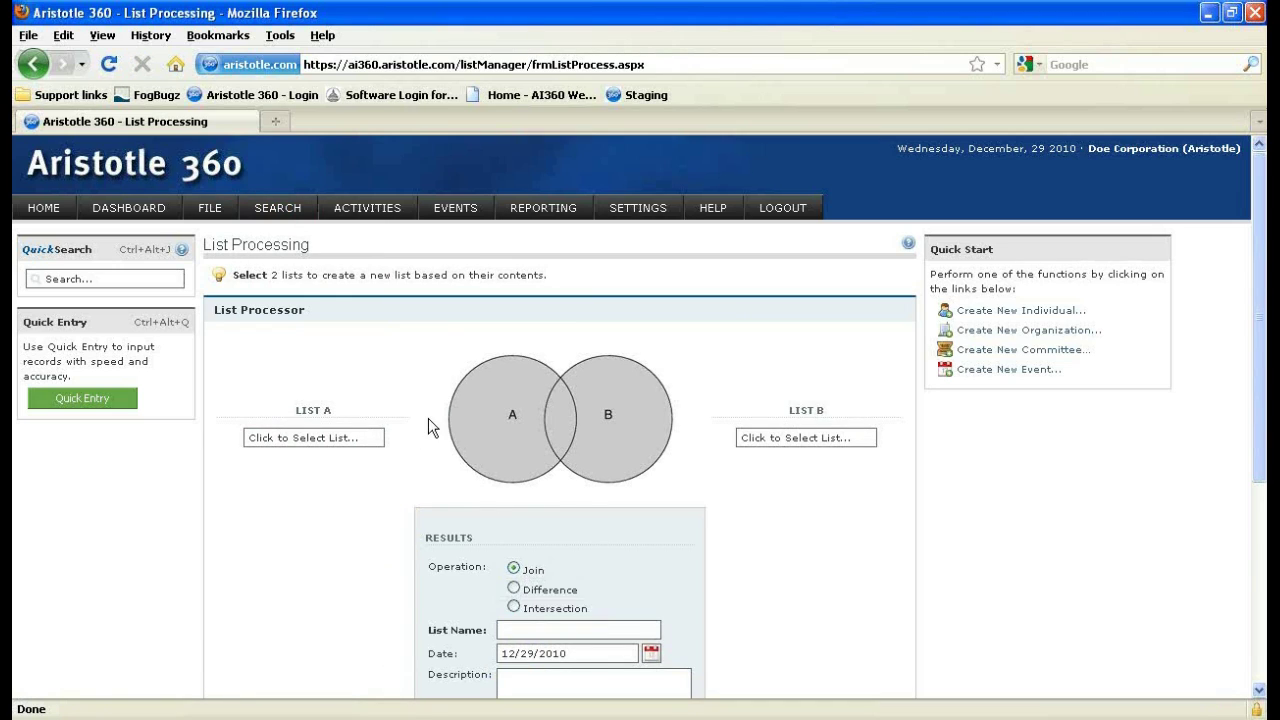
scroll(431, 429, down, 2)
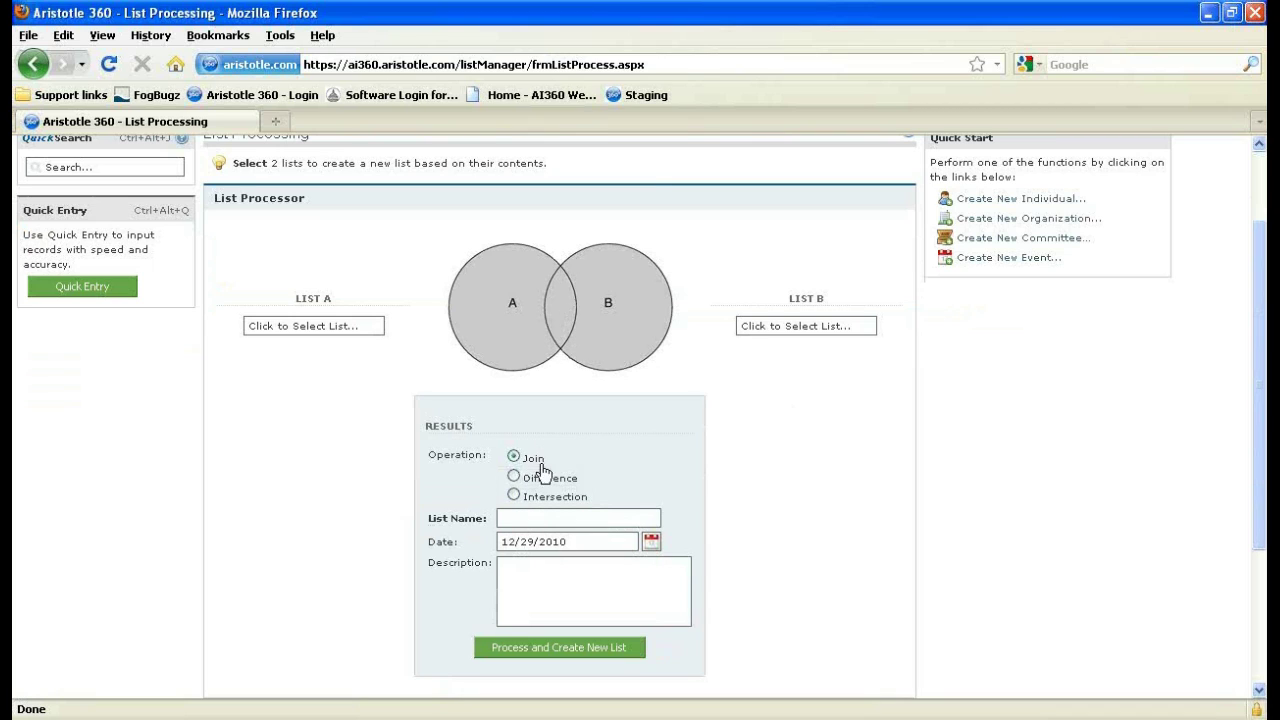
Try the Join, Difference and Intersection operations, leaving Intersection selected.
click(514, 478)
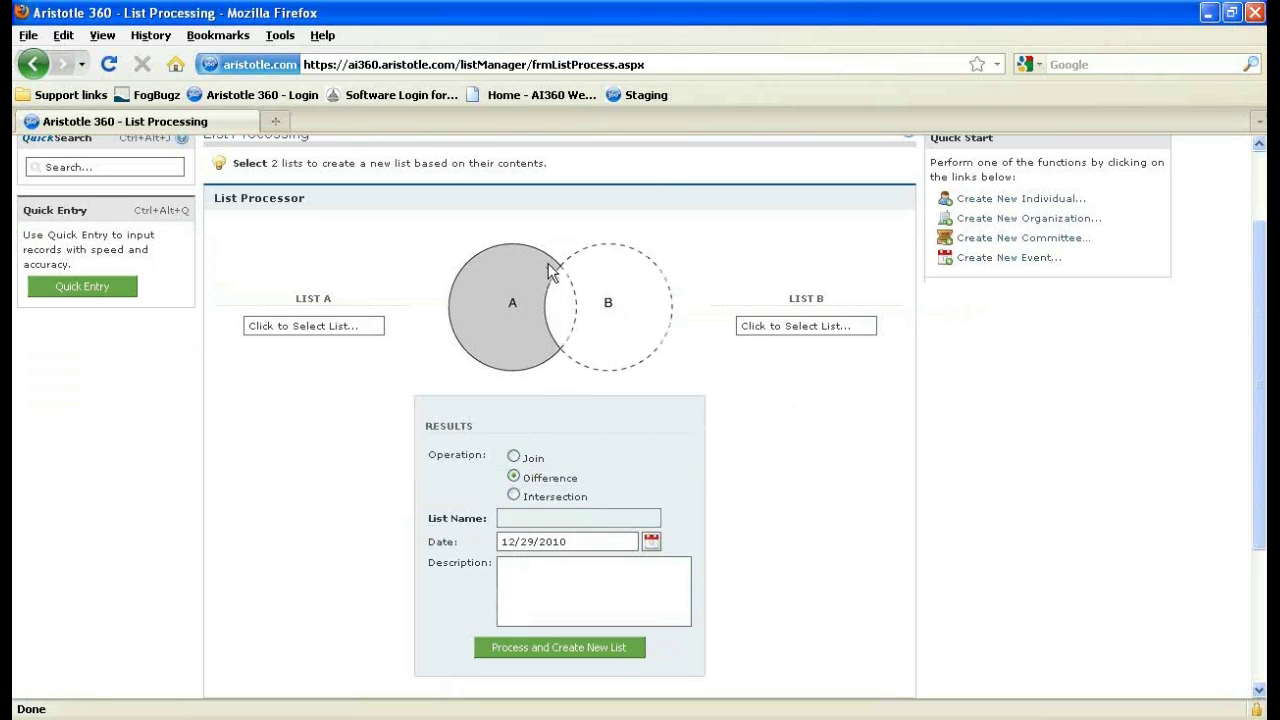
click(514, 495)
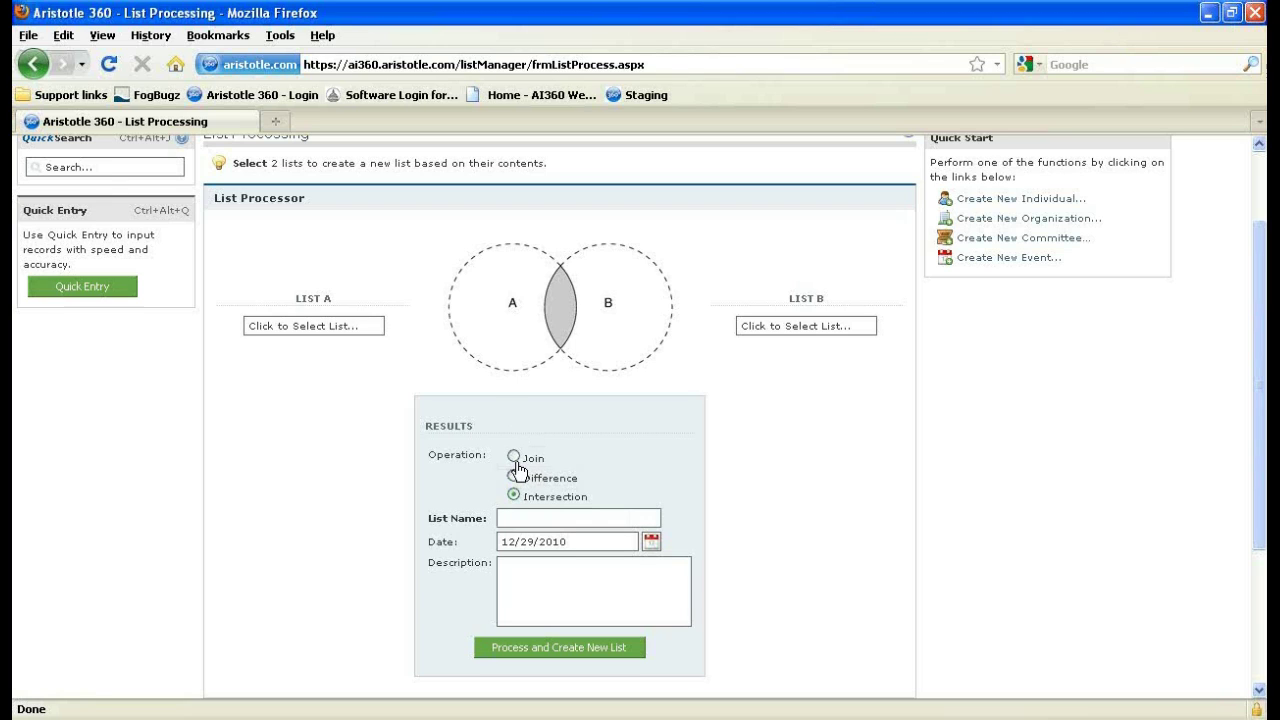
click(514, 457)
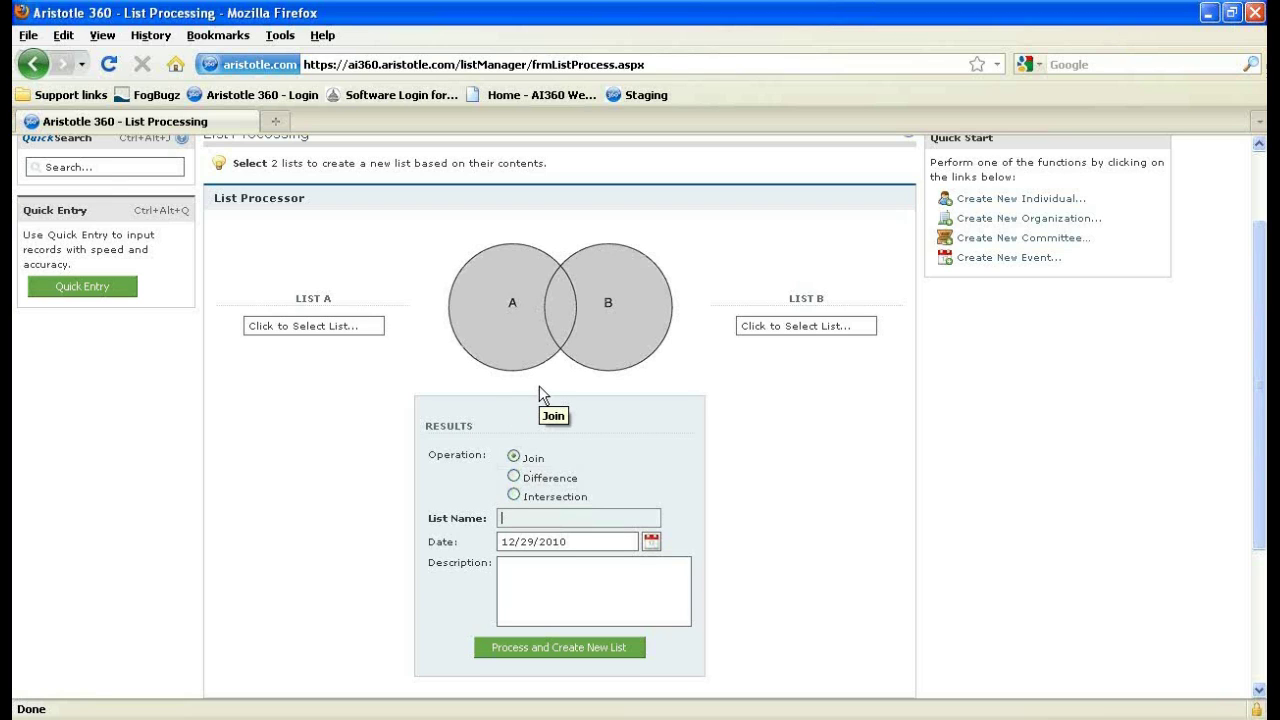
click(514, 477)
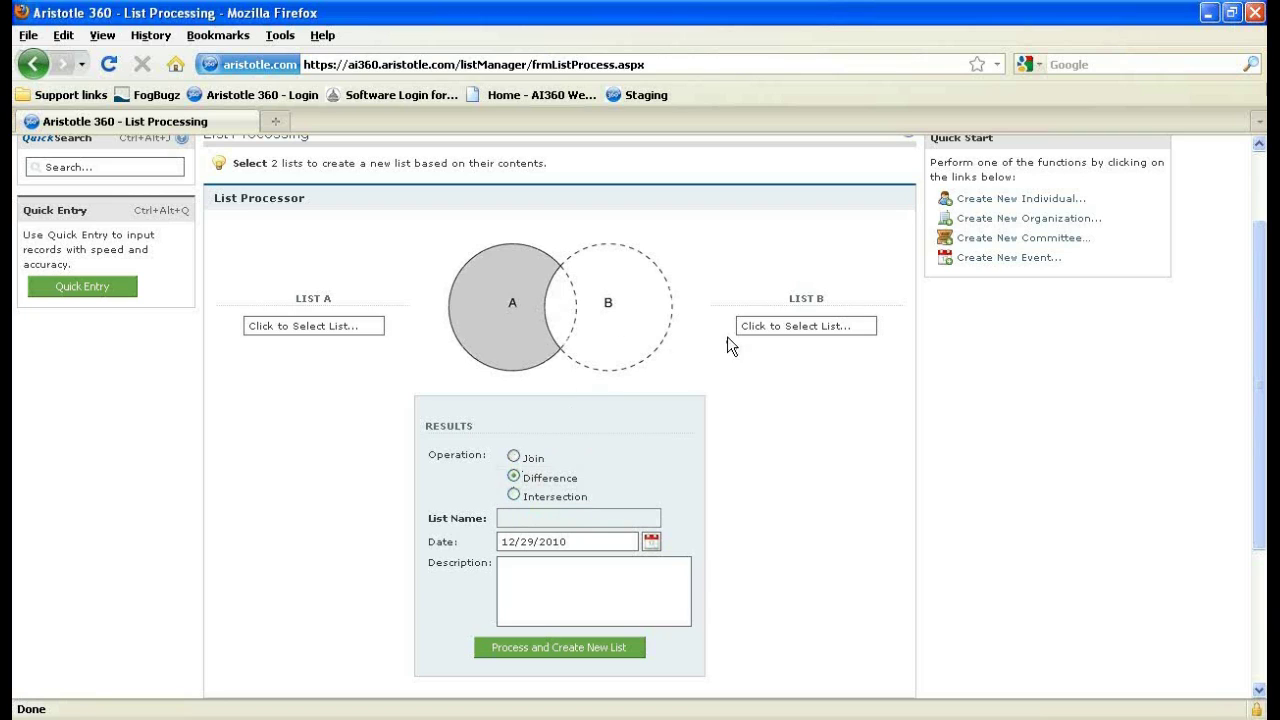
click(514, 495)
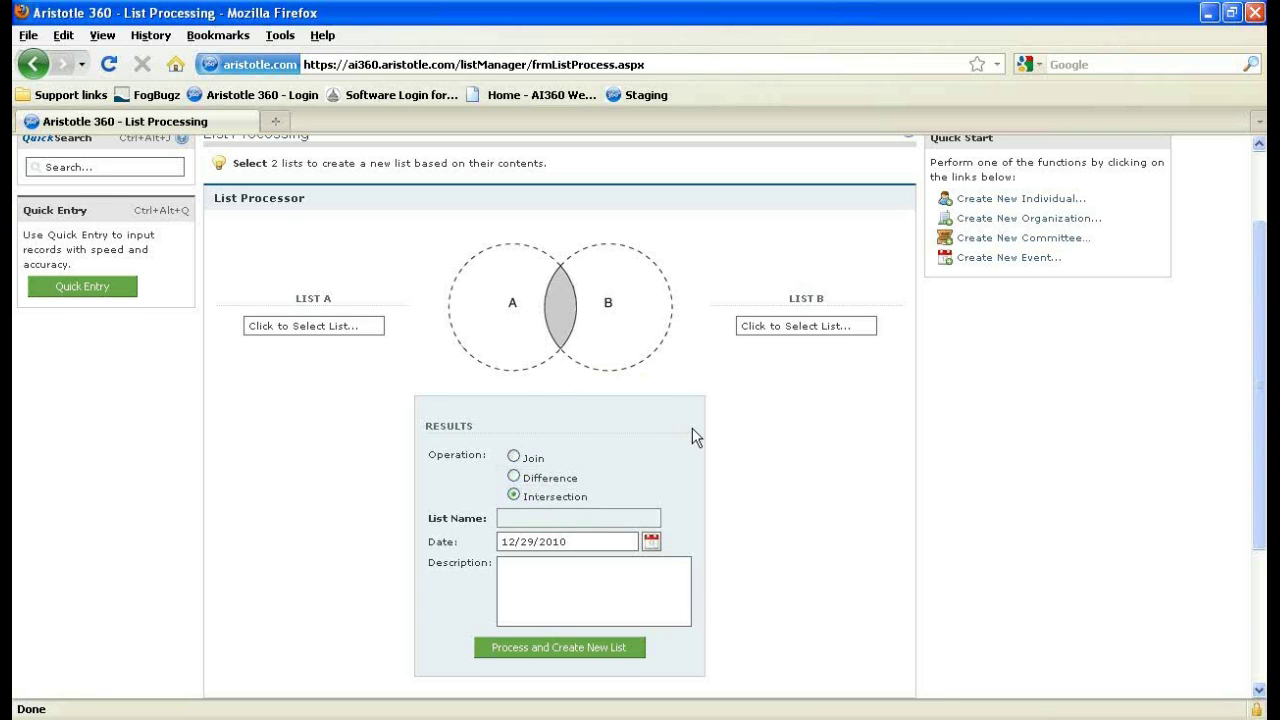
click(449, 358)
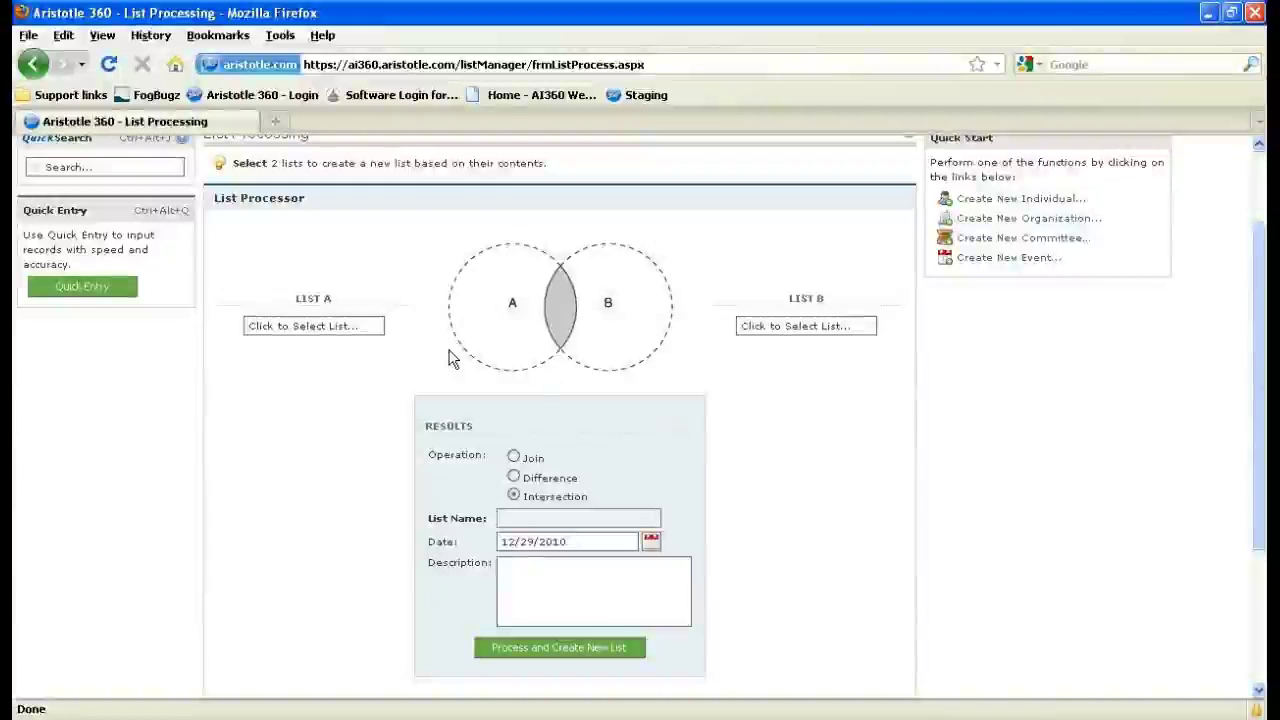
Choose 'New name' as List A and 'list to combine' as List B.
click(358, 335)
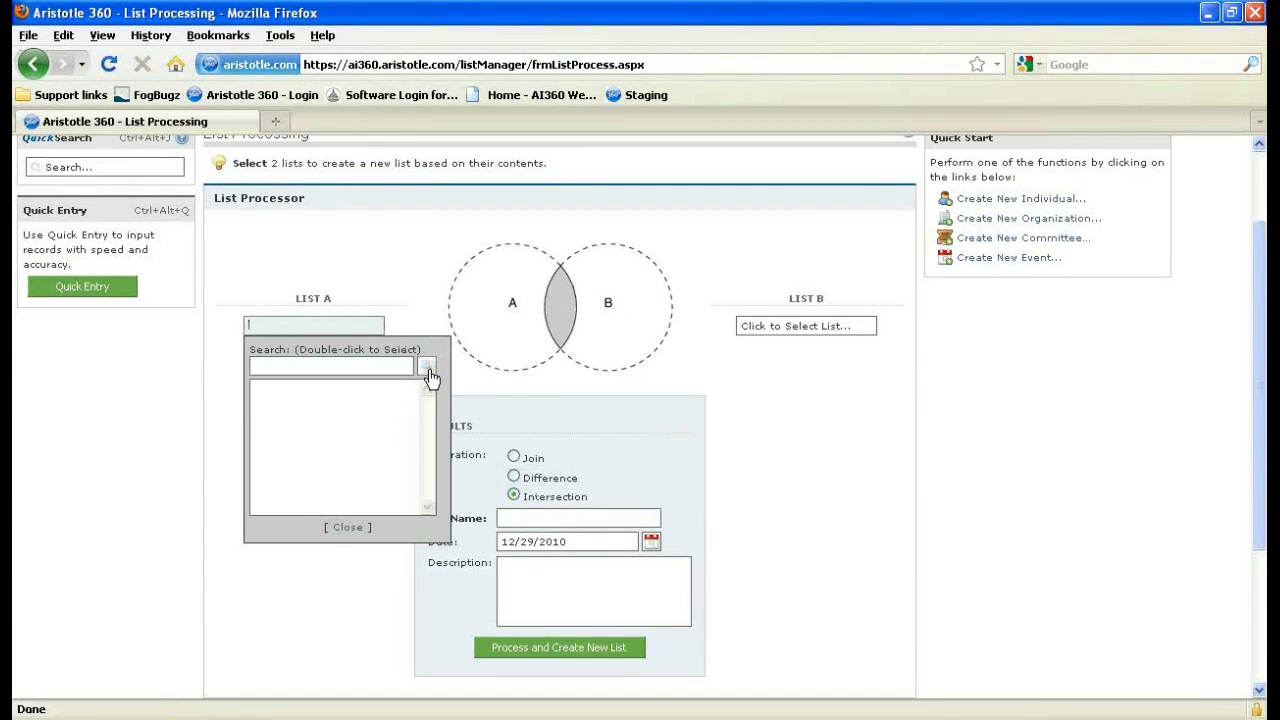
click(426, 369)
click(426, 368)
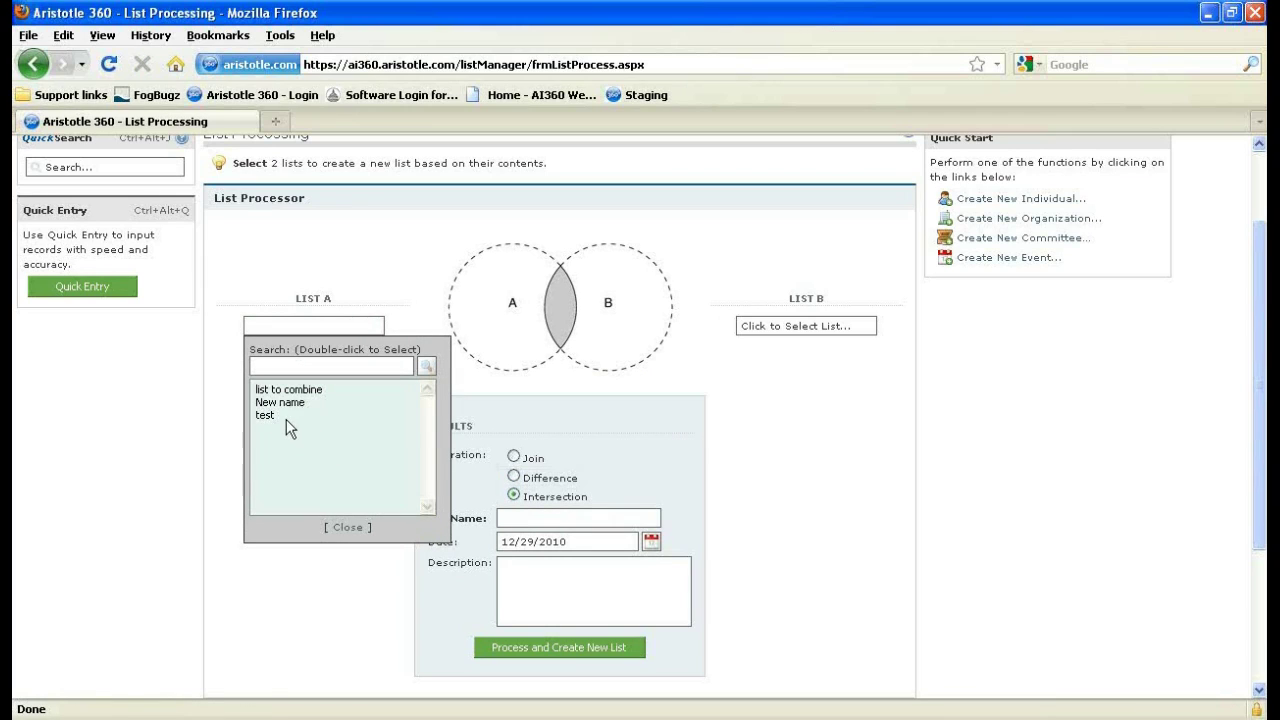
double_click(280, 402)
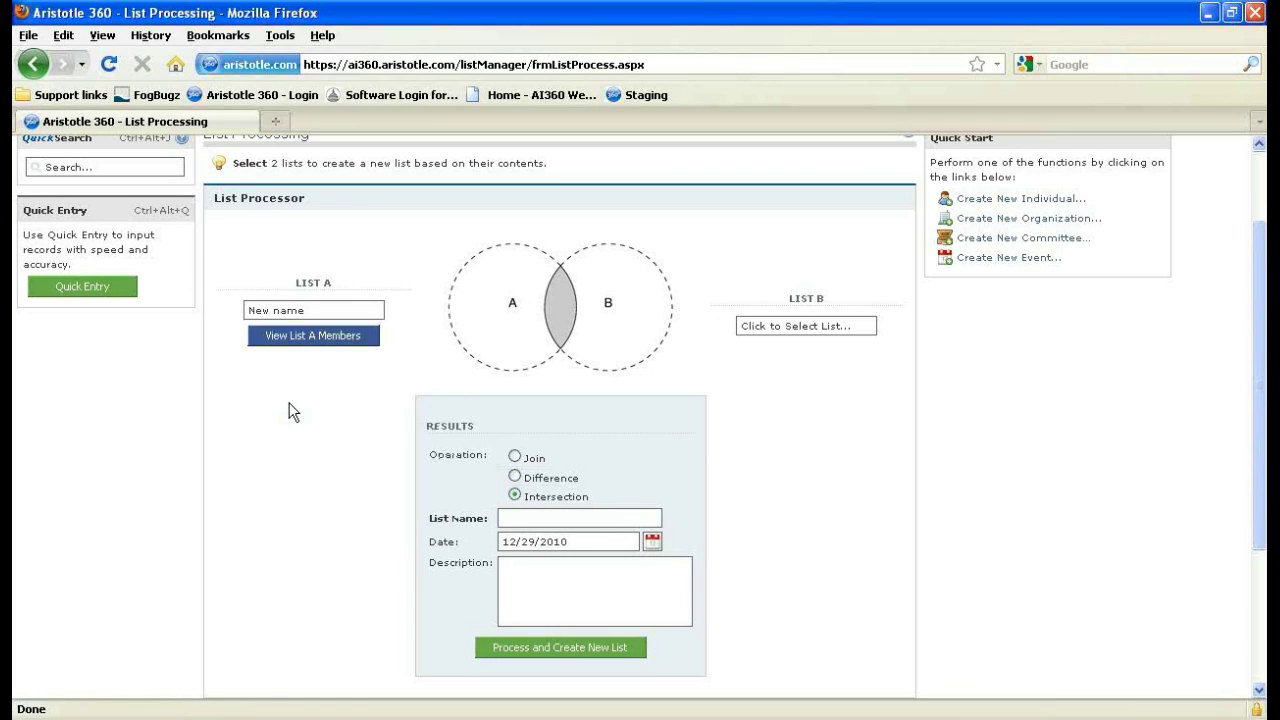
click(786, 328)
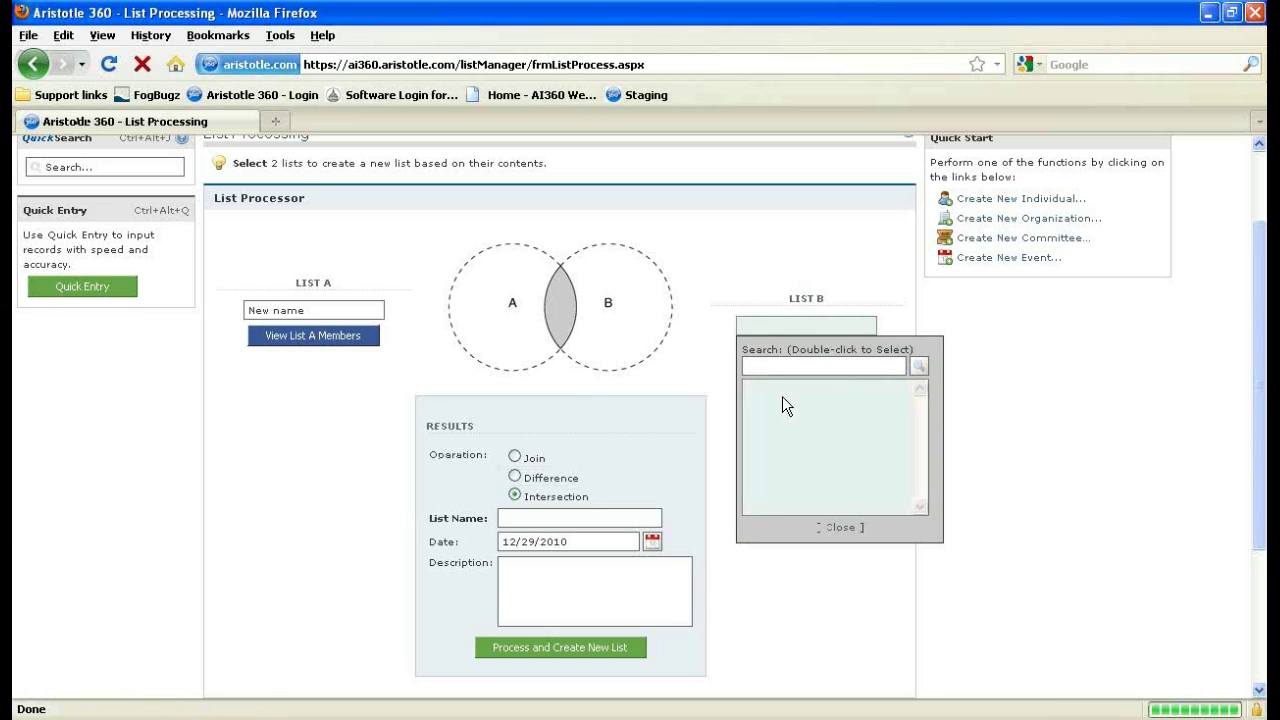
click(916, 366)
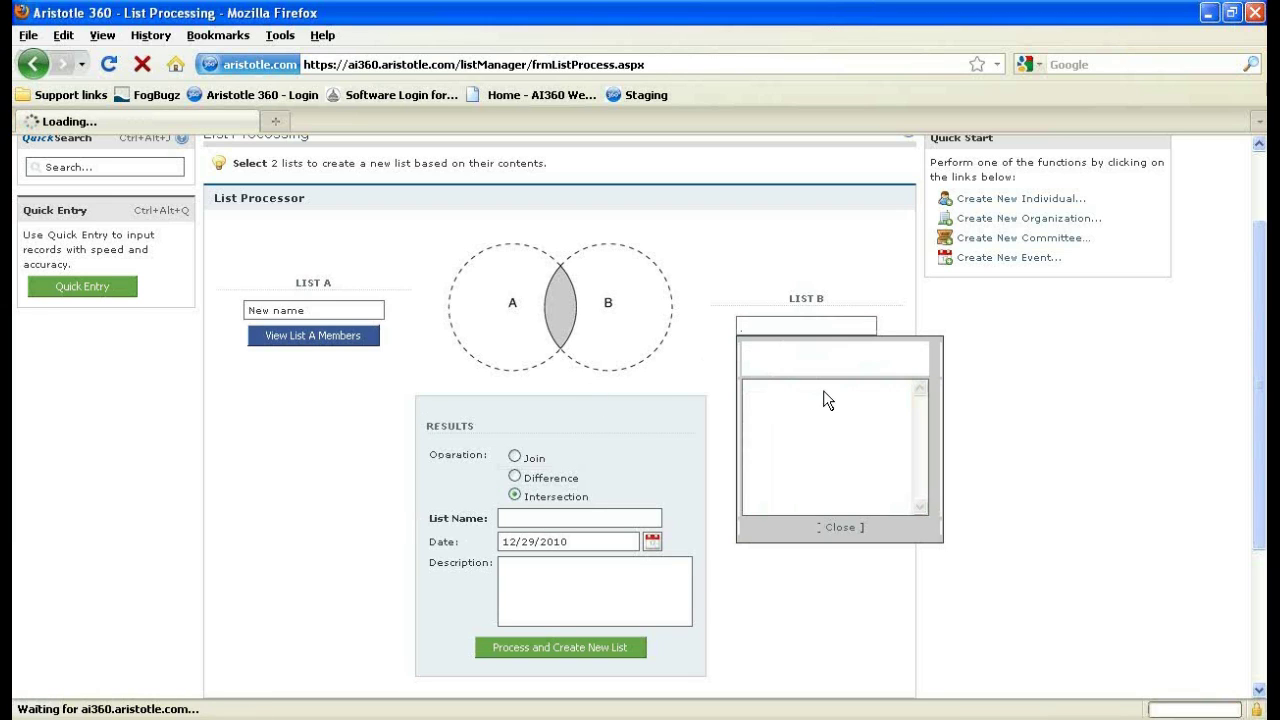
double_click(794, 392)
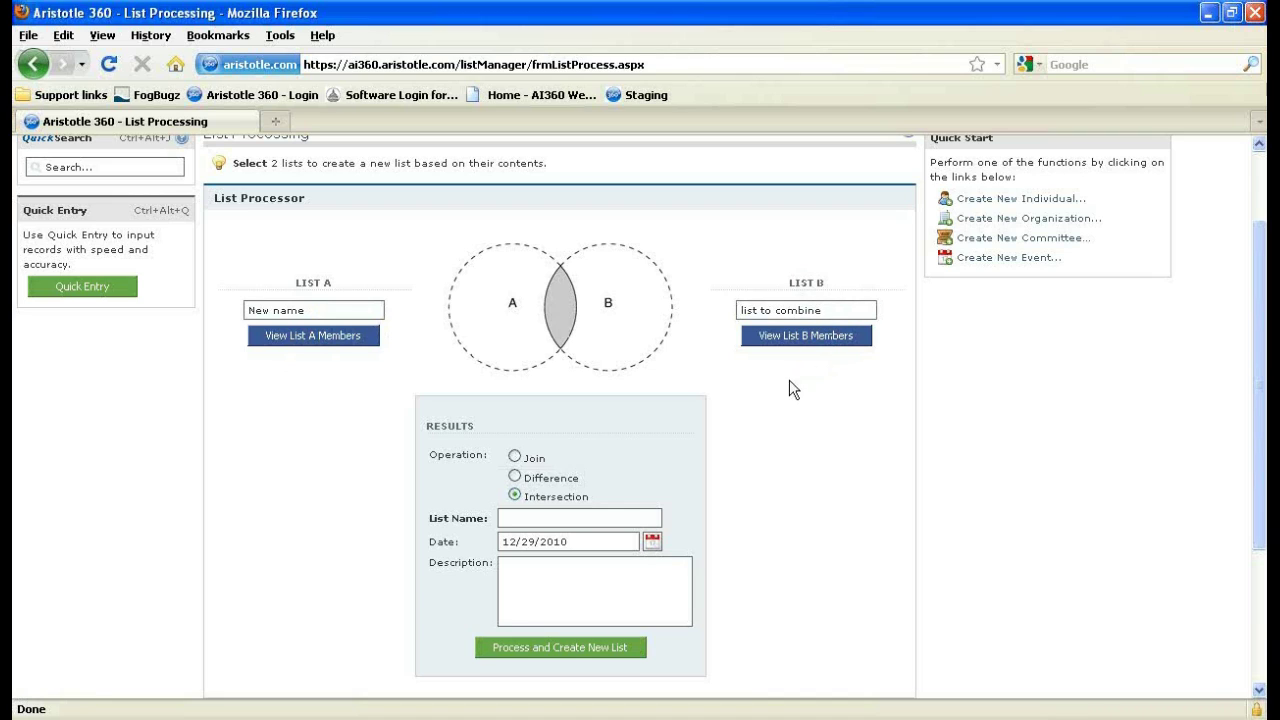
Scroll to the Results panel and focus the new list's name field.
scroll(732, 405, down, 3)
click(596, 410)
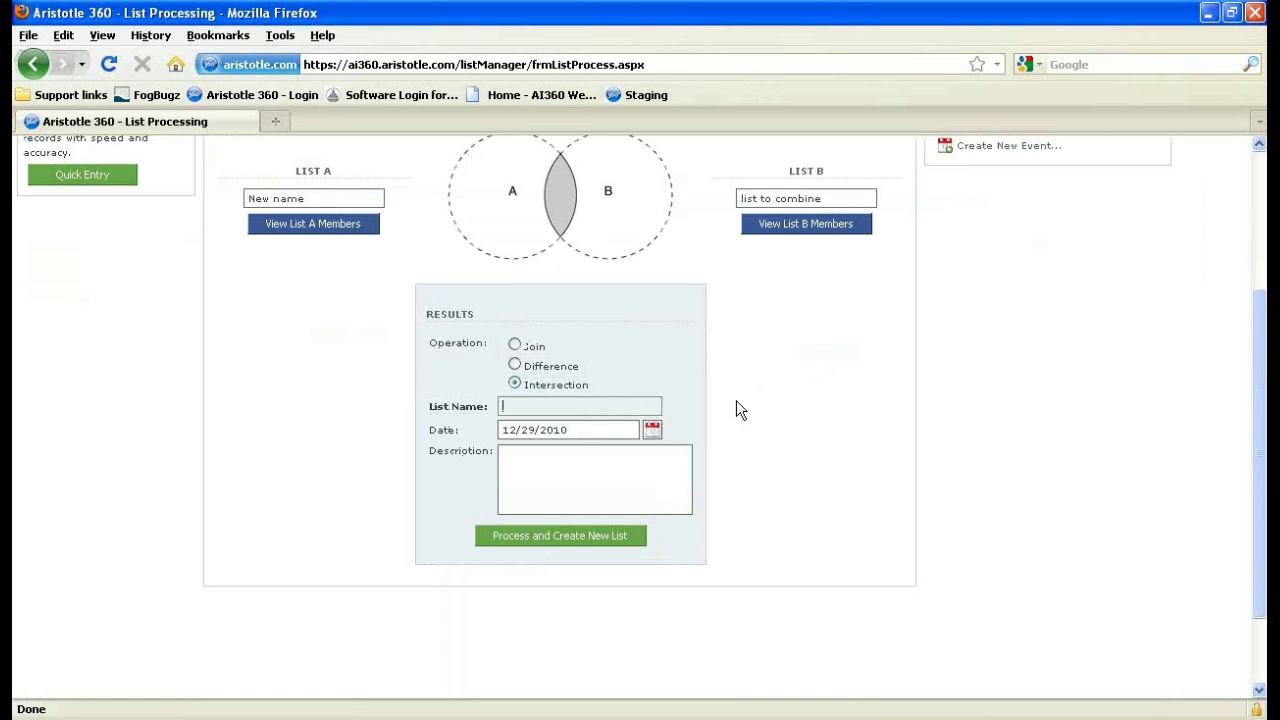
scroll(705, 417, up, 3)
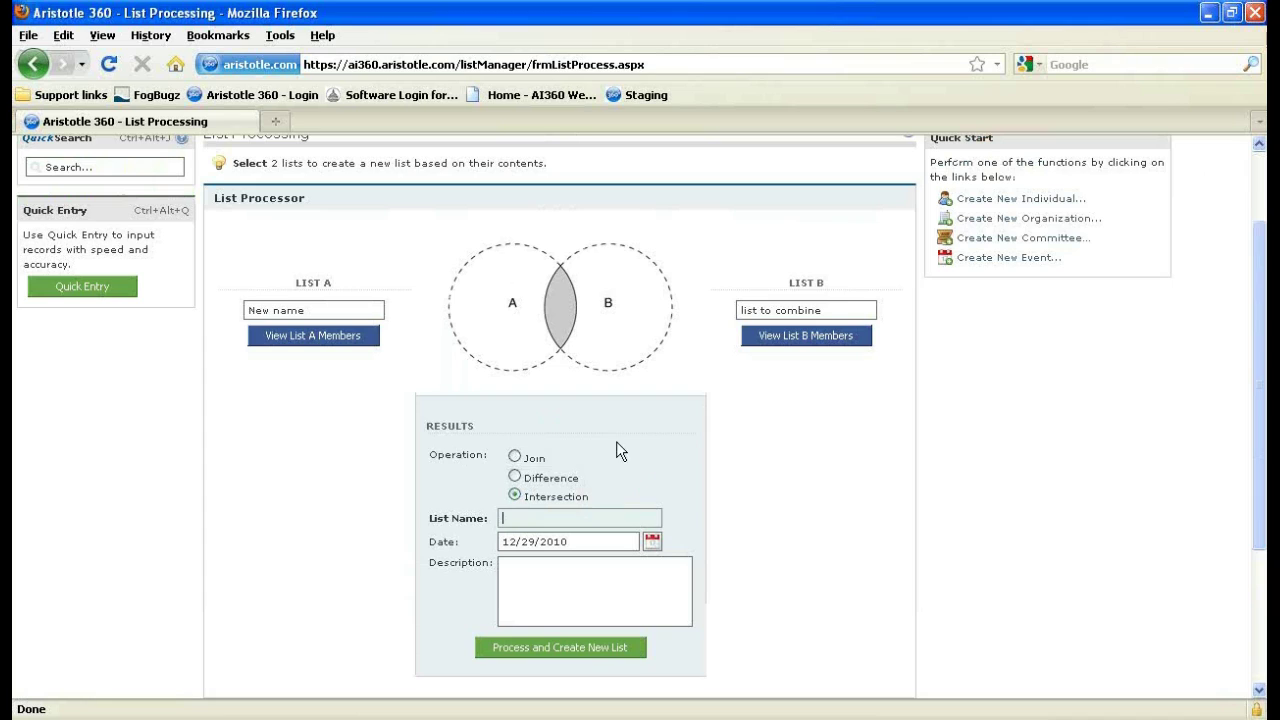
scroll(610, 450, down, 3)
scroll(610, 450, down, 3)
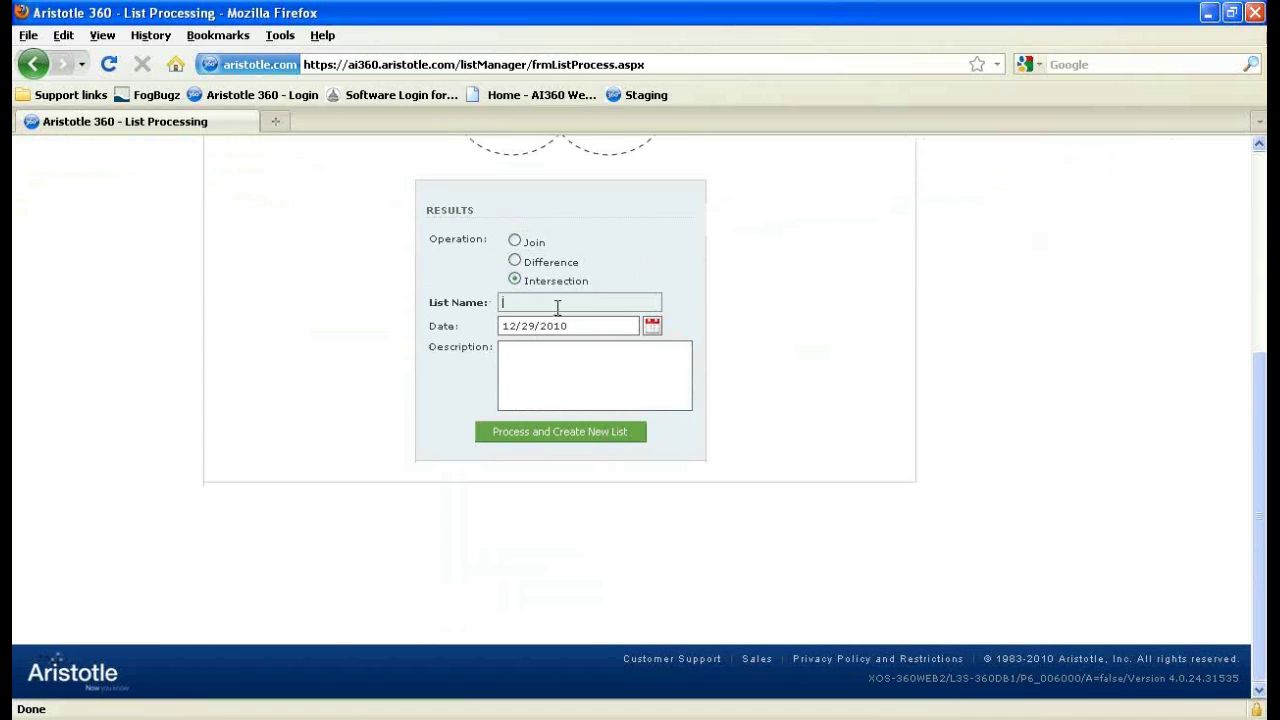
Name the intersected list 'new list' and process it to create the list.
click(541, 368)
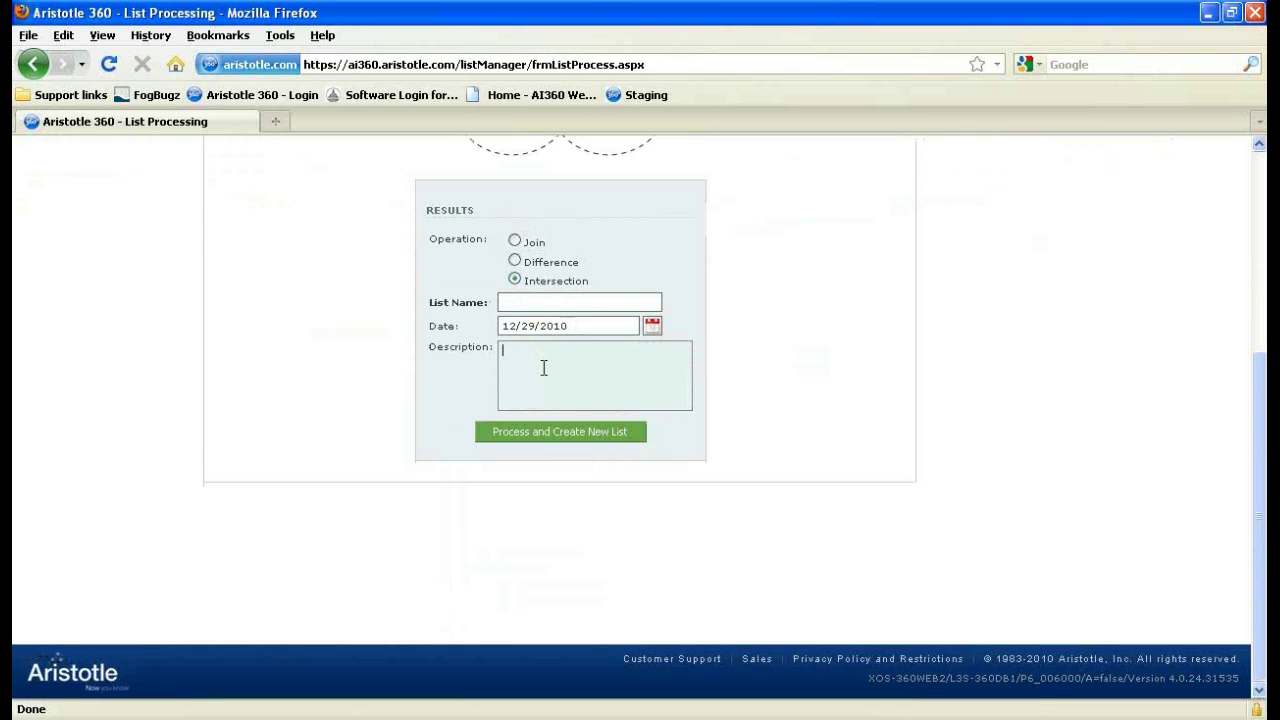
click(539, 298)
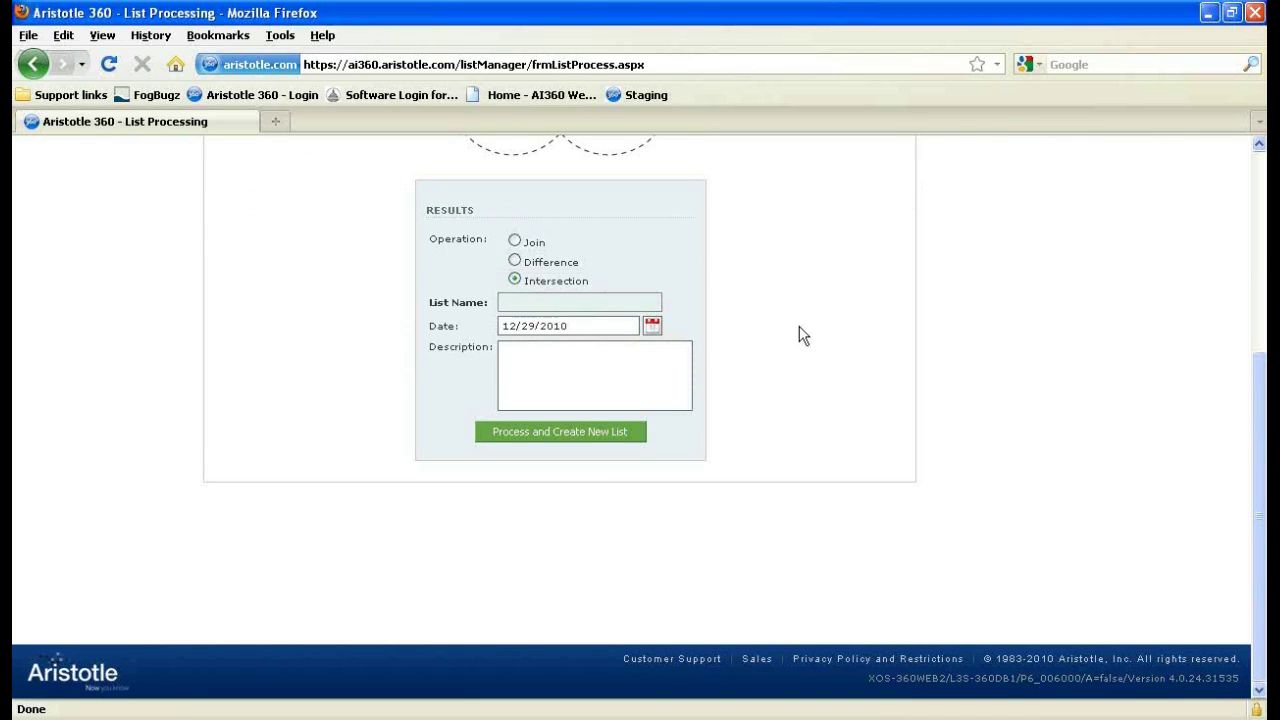
text(new list)
key(Tab)
key(Tab)
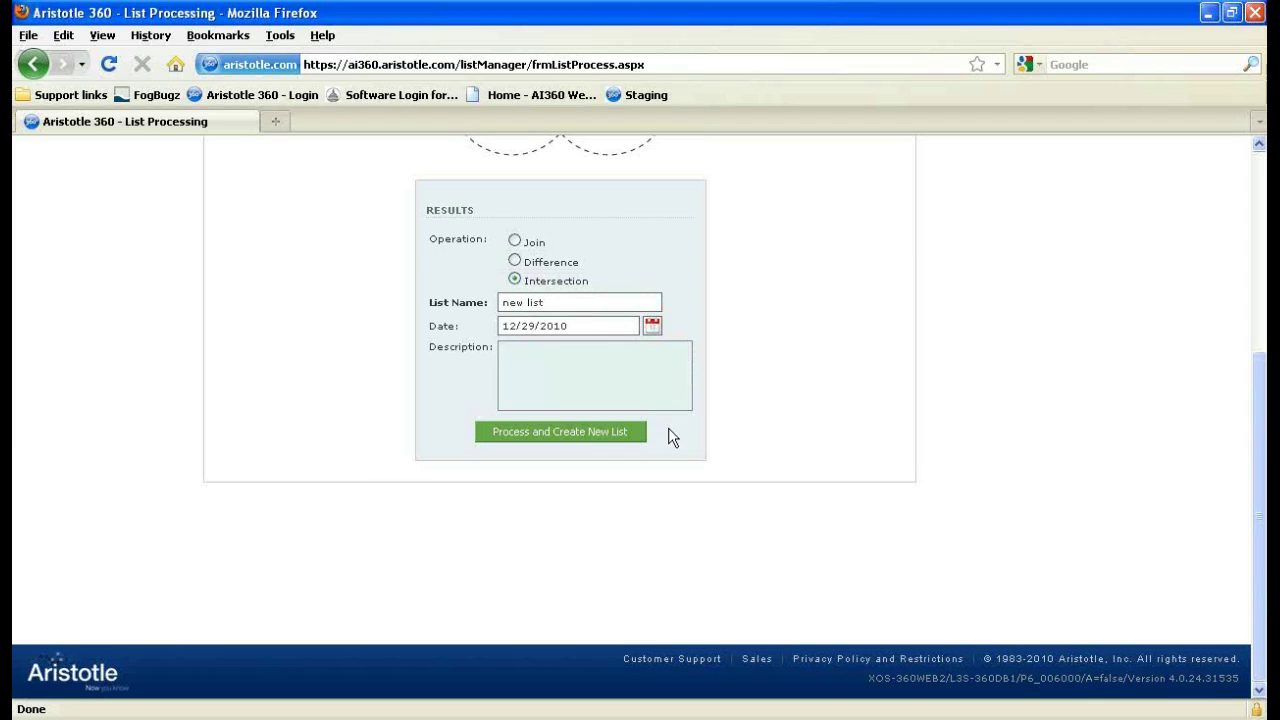
click(583, 436)
Preview the new list's members, showing six shared individuals.
click(538, 364)
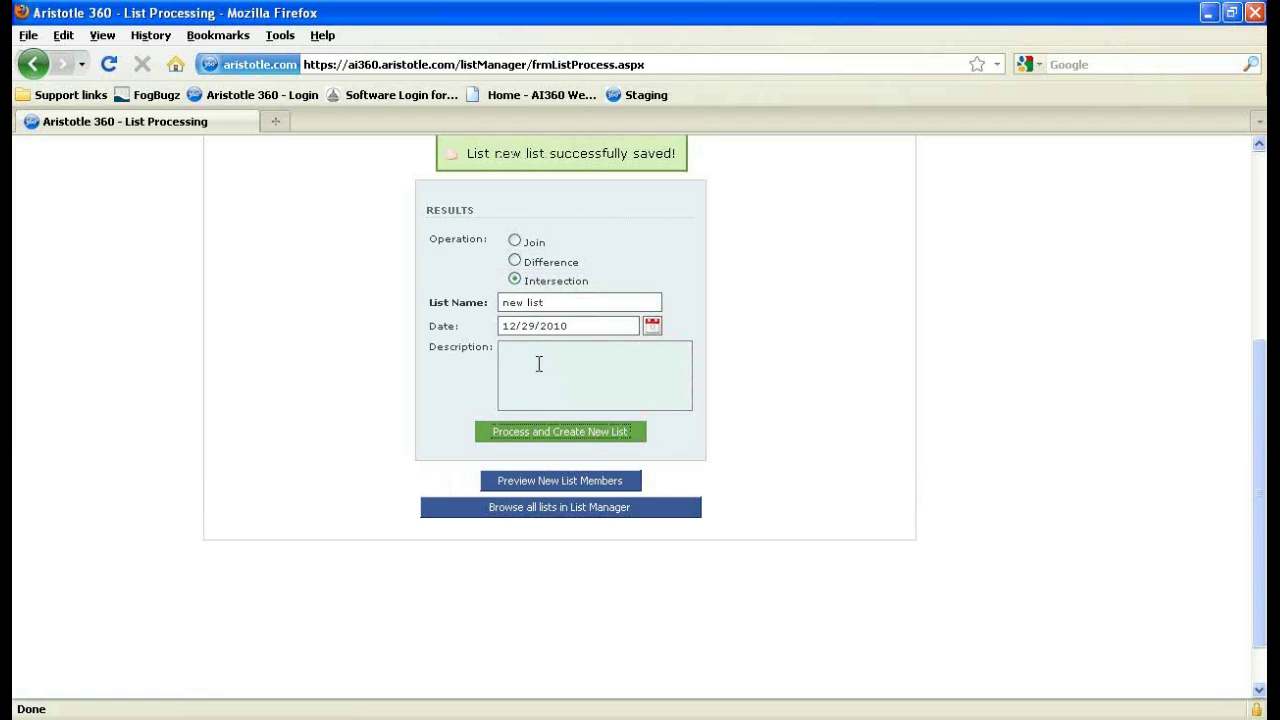
click(625, 428)
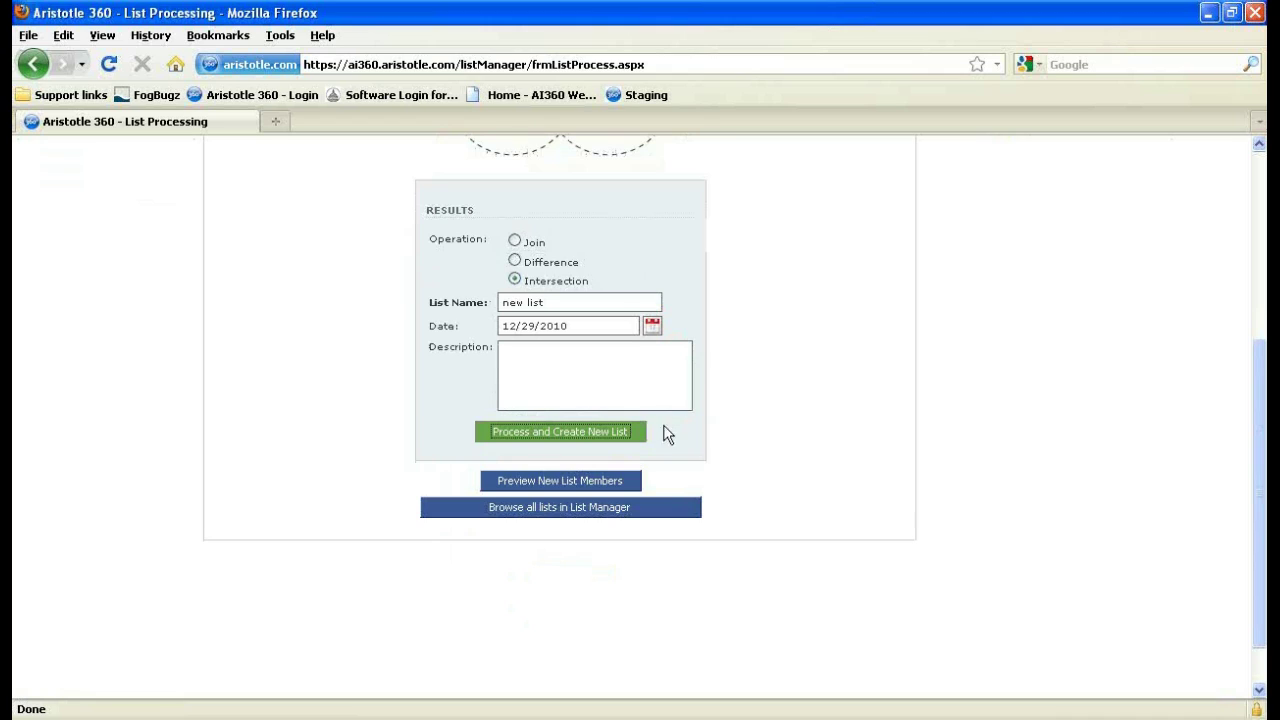
click(546, 353)
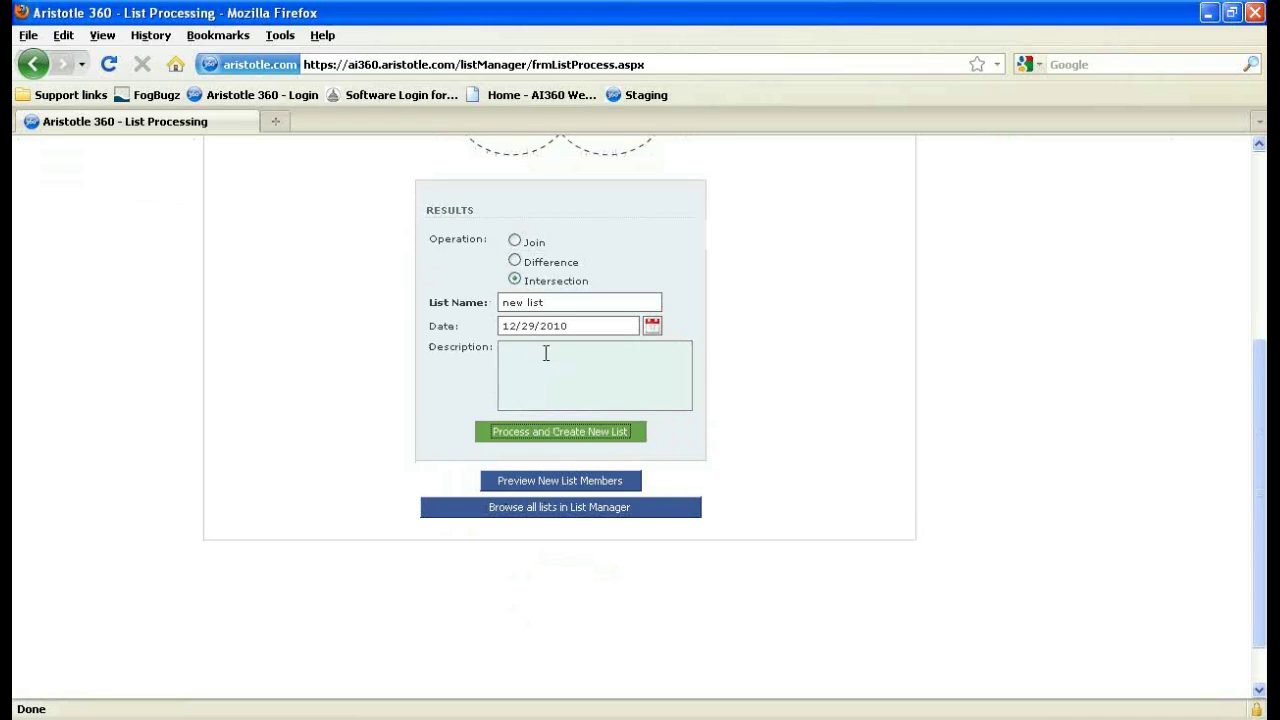
click(573, 484)
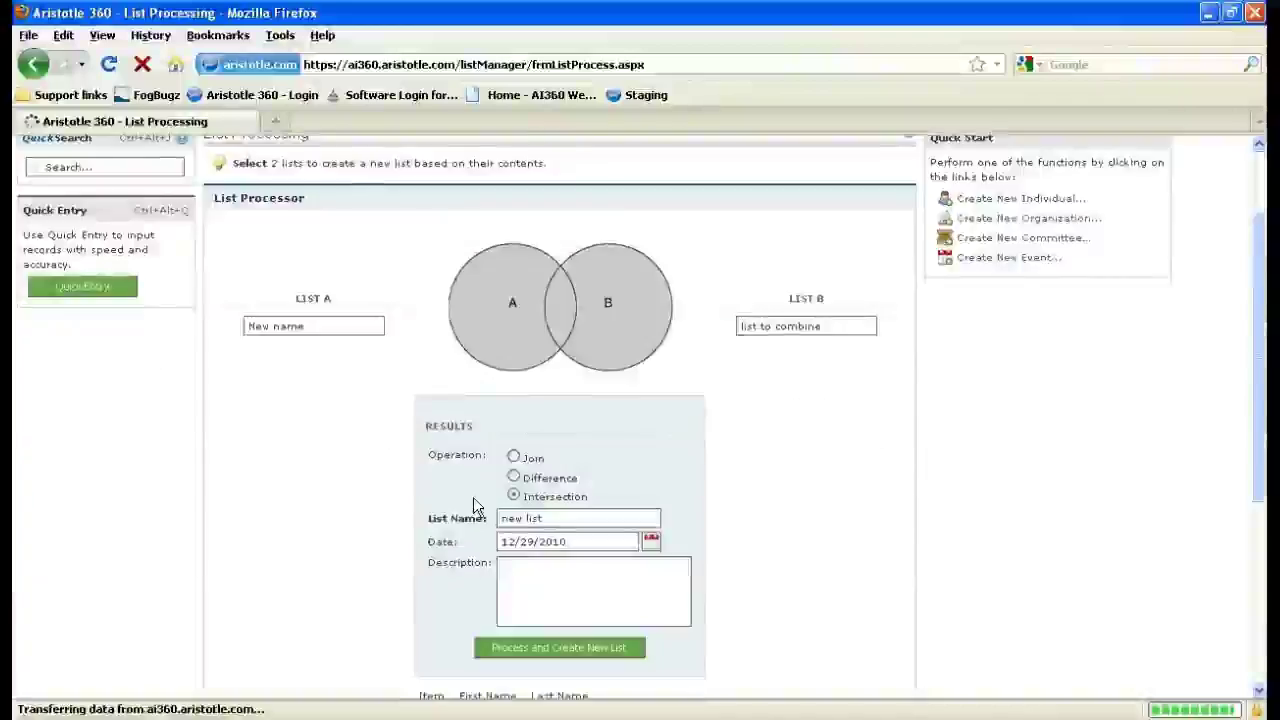
scroll(503, 545, down, 2)
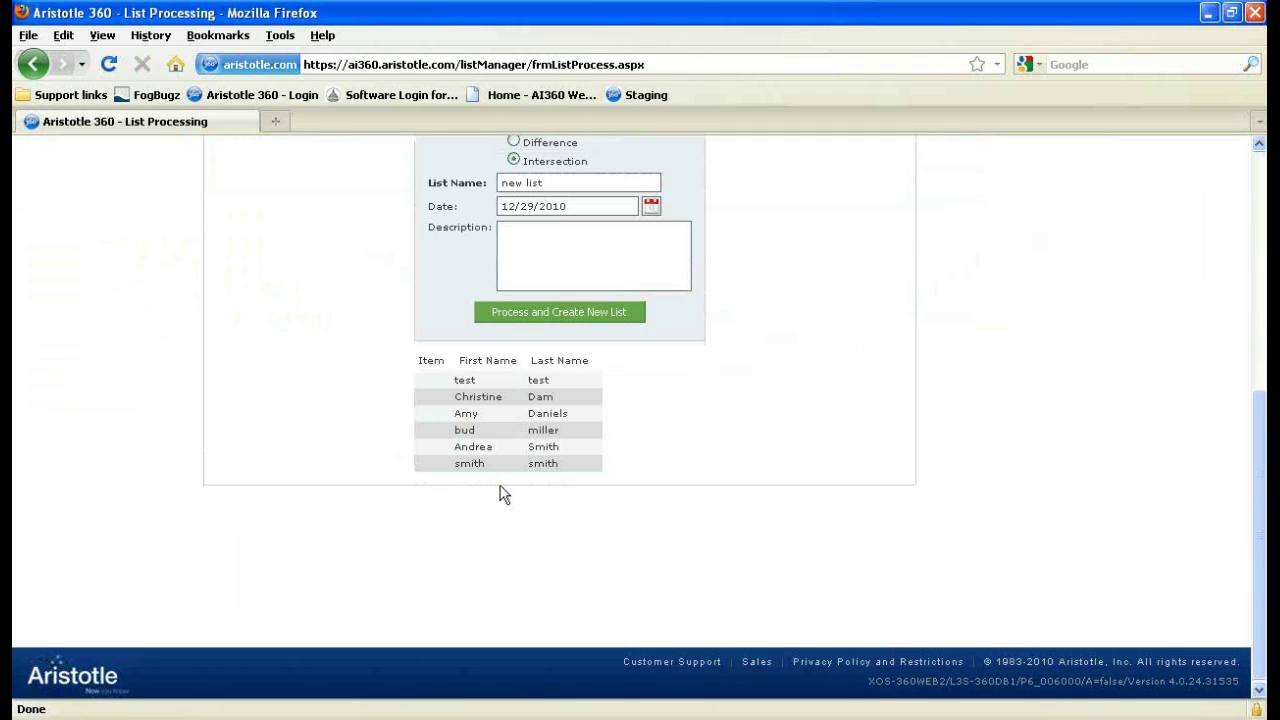
scroll(503, 493, up, 8)
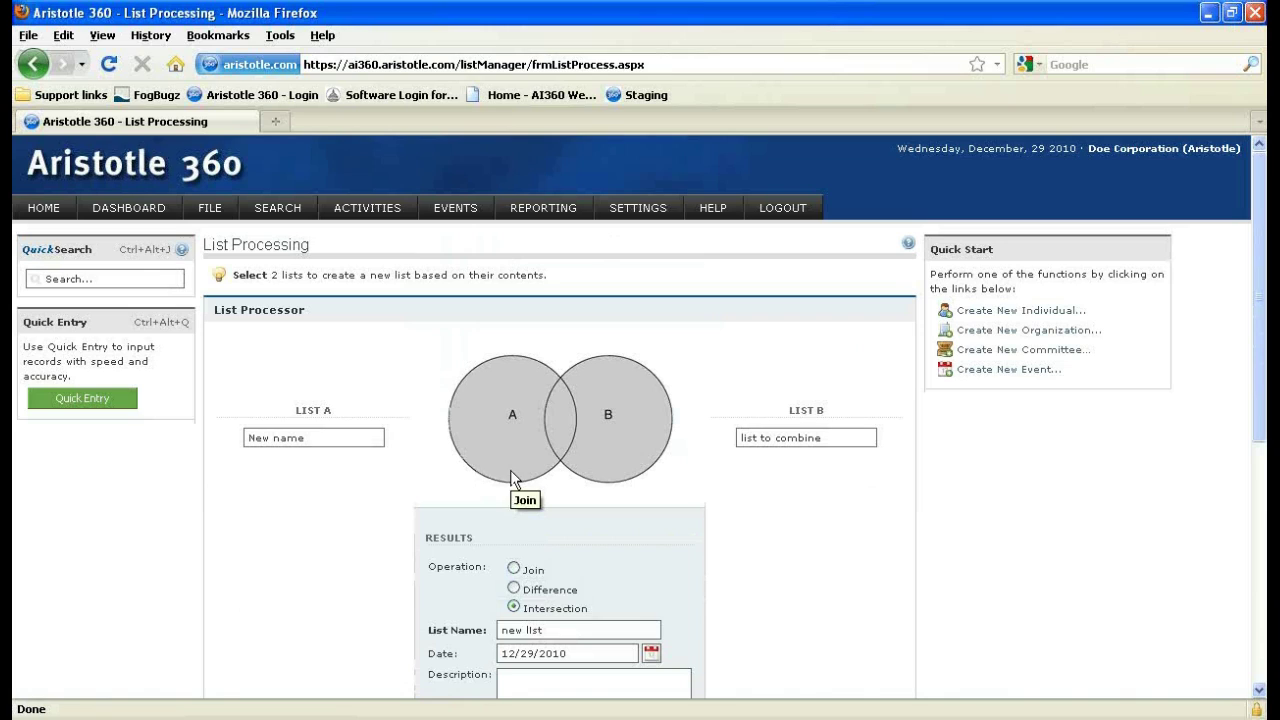
Run an individual Basic Search with 'smith' in the Last Name field.
mouse_move(287, 214)
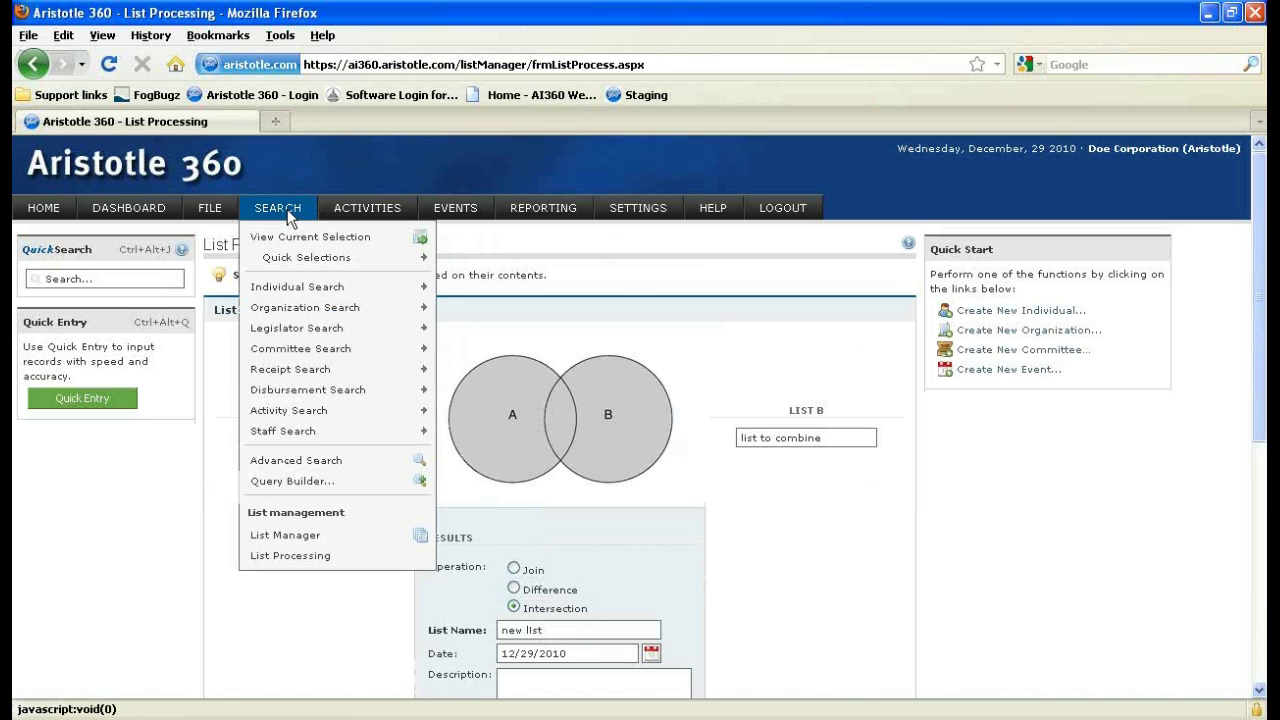
mouse_move(329, 290)
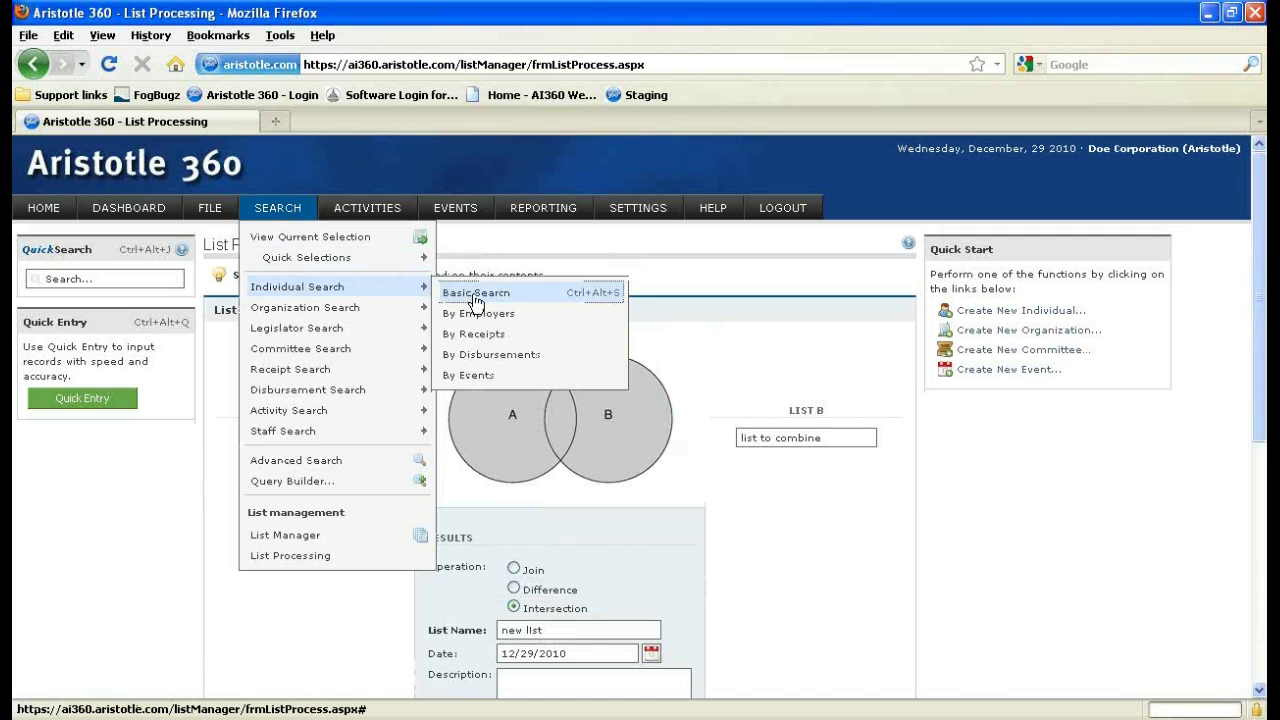
click(476, 296)
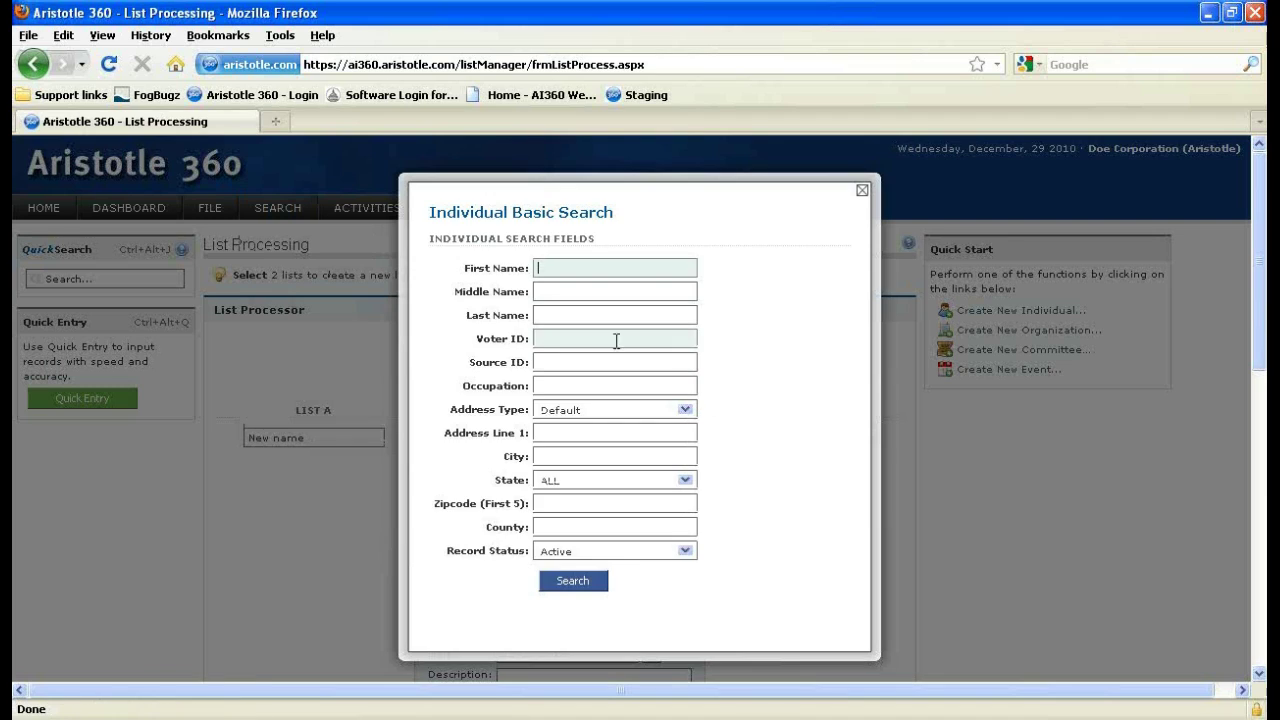
key(Tab)
key(Tab)
text(smith)
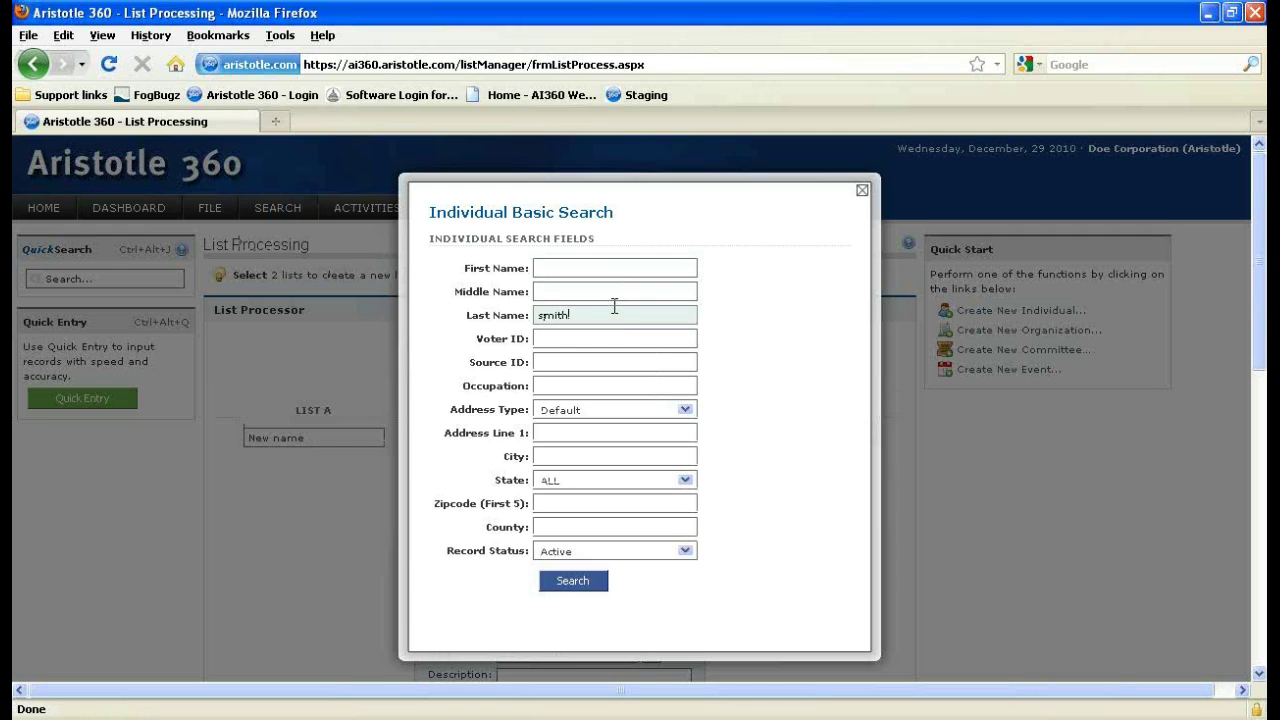
click(573, 586)
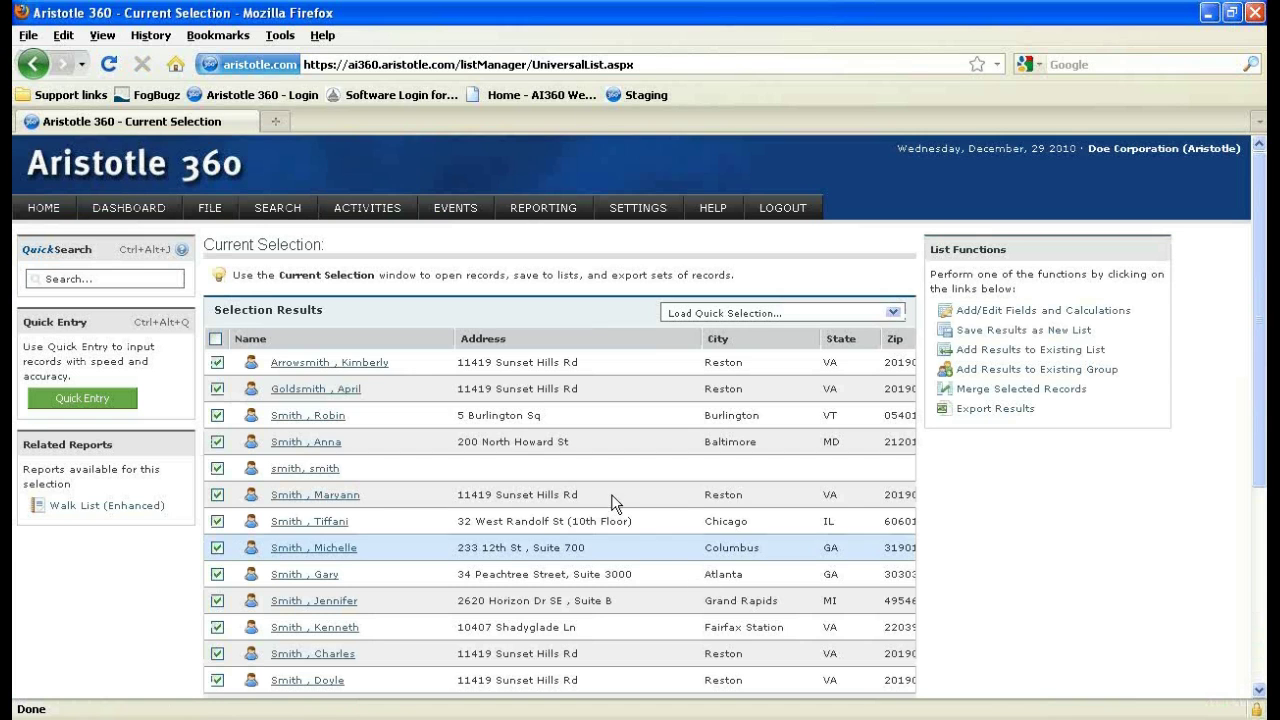
Open the Edit Columns dialog for the Smith results and close it unchanged.
scroll(500, 455, down, 2)
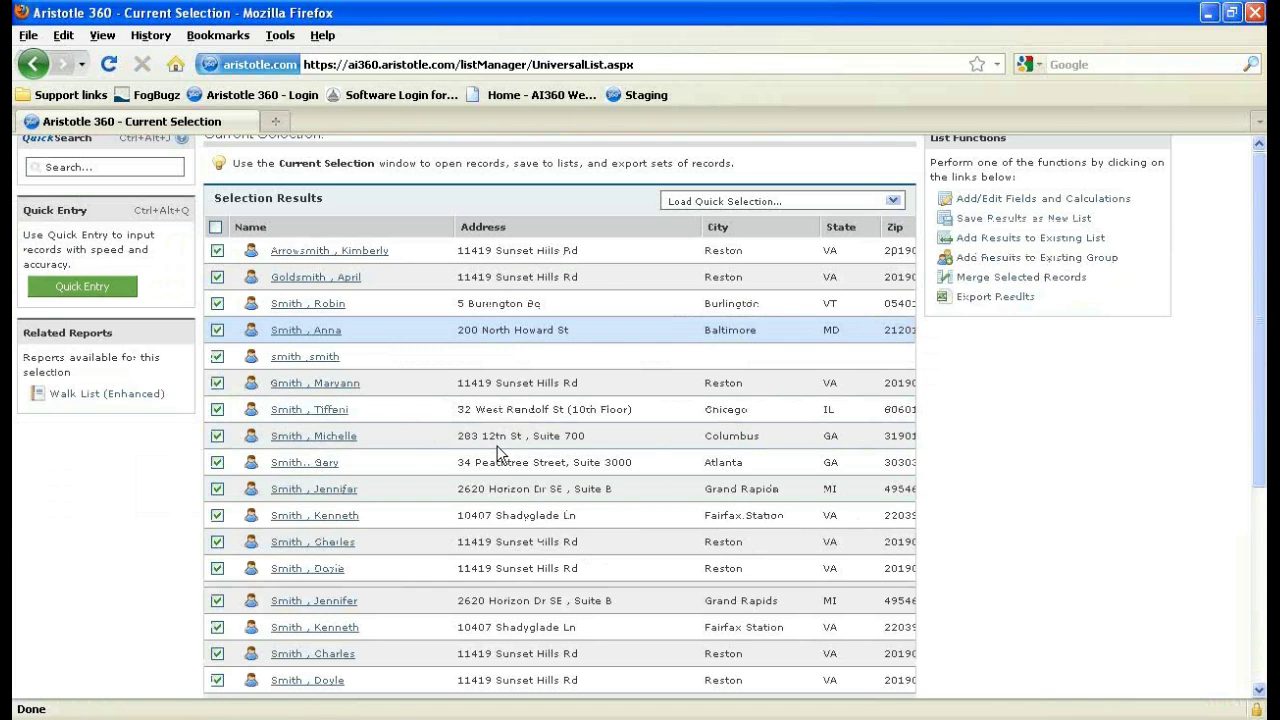
scroll(497, 453, down, 2)
scroll(497, 451, up, 4)
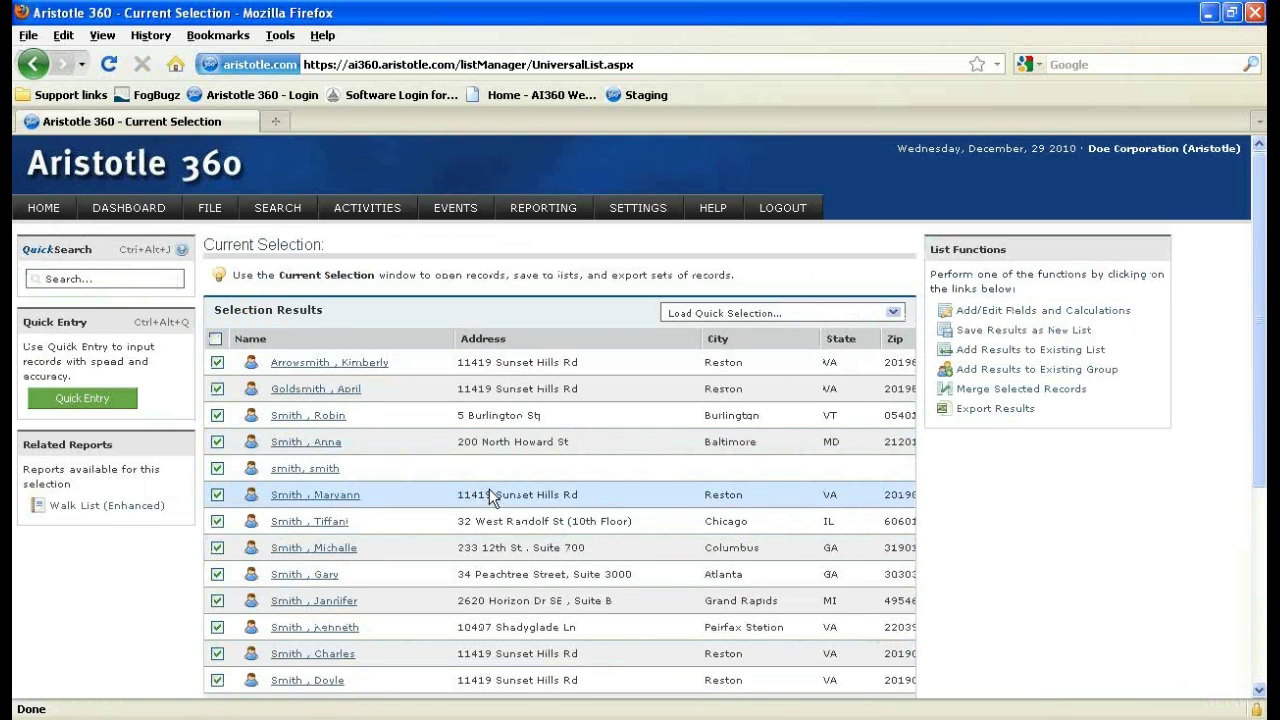
scroll(490, 490, down, 2)
scroll(997, 425, up, 2)
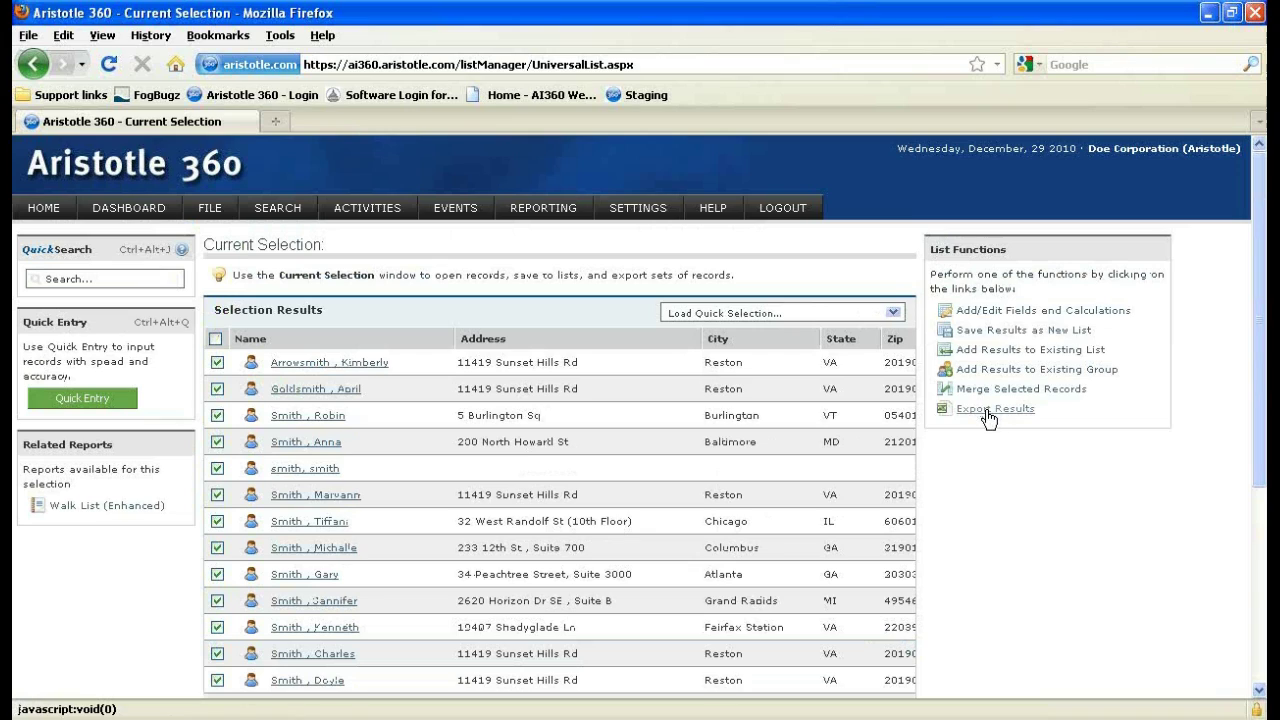
click(1027, 316)
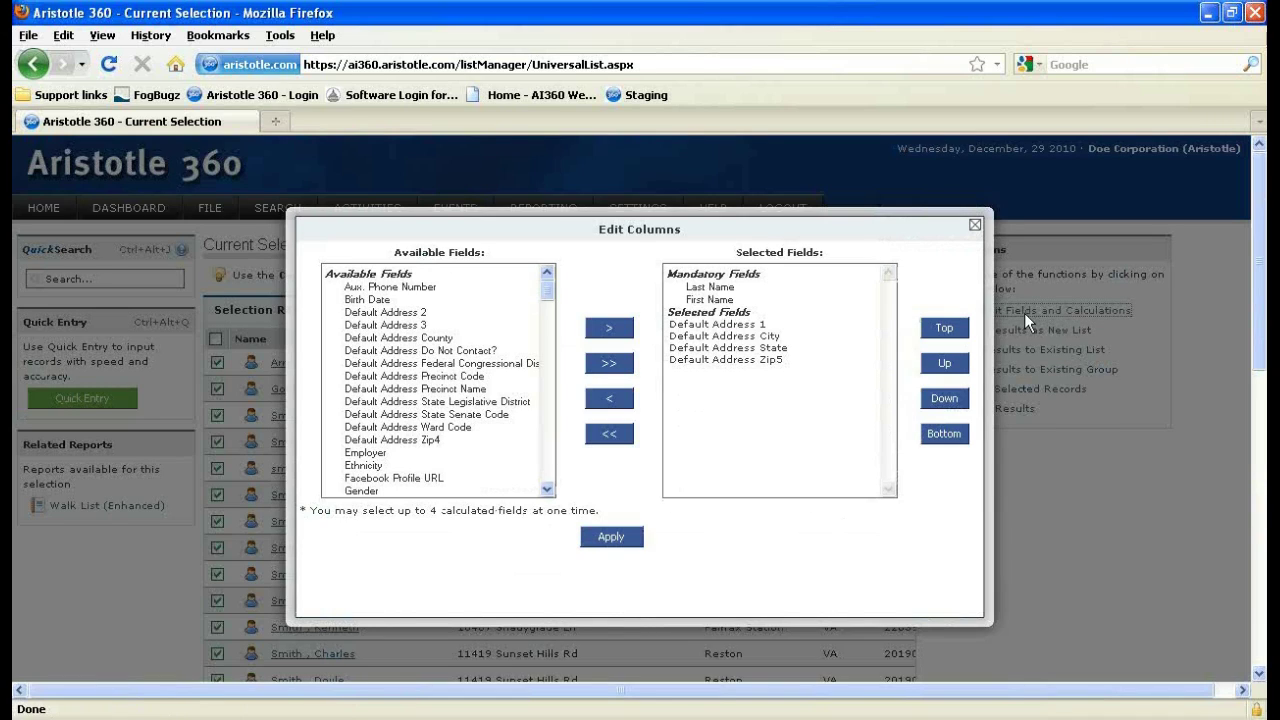
click(978, 228)
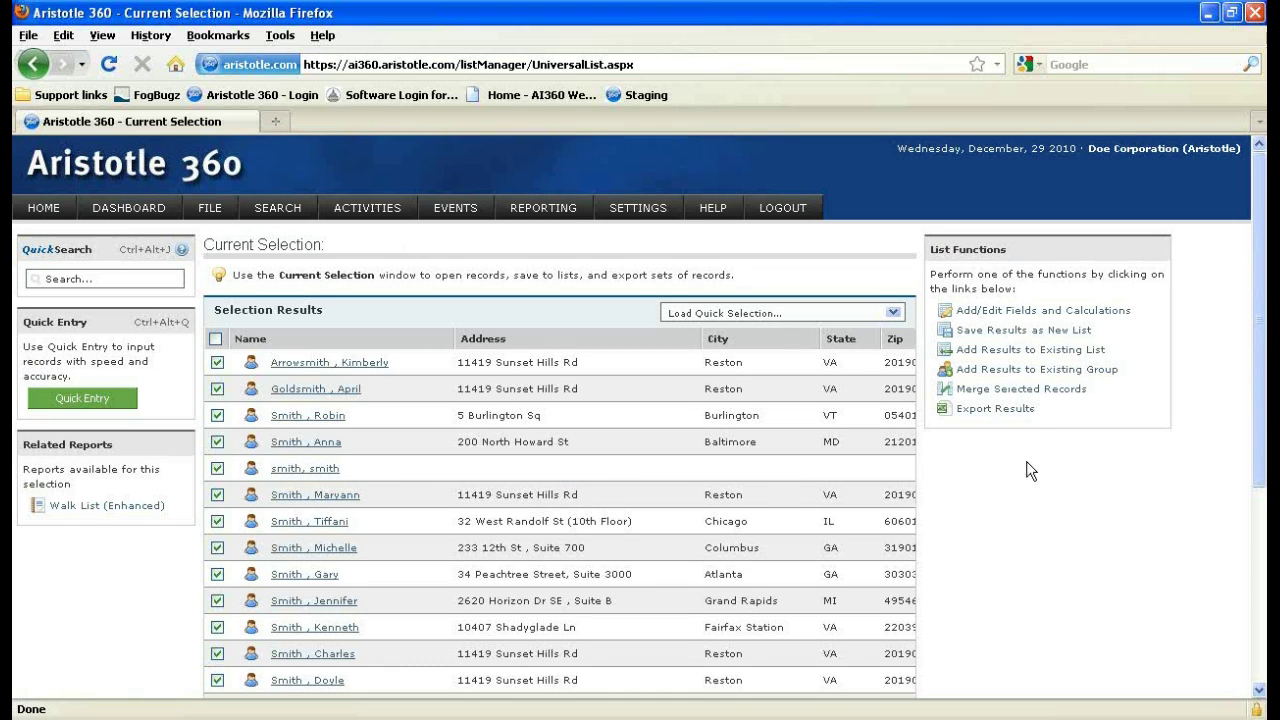
Leave the Smith search results and go back to the Aristotle 360 homepage.
scroll(166, 520, down, 2)
scroll(166, 520, up, 2)
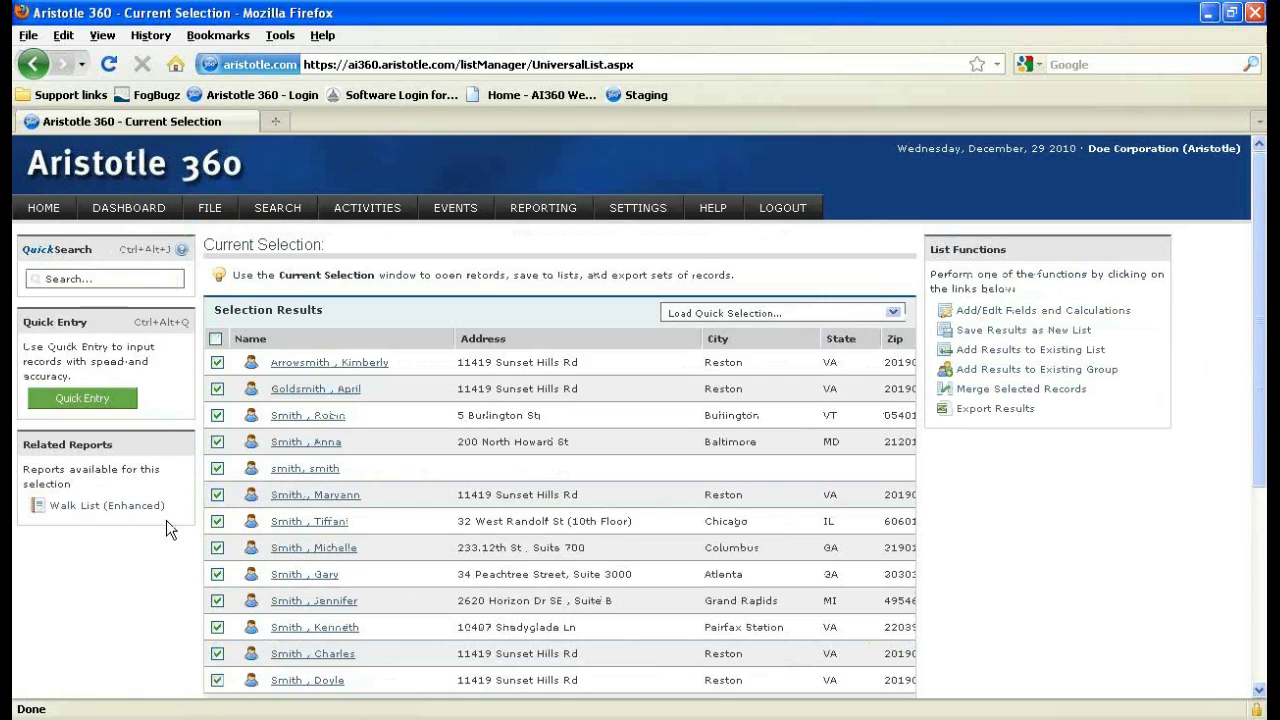
click(56, 219)
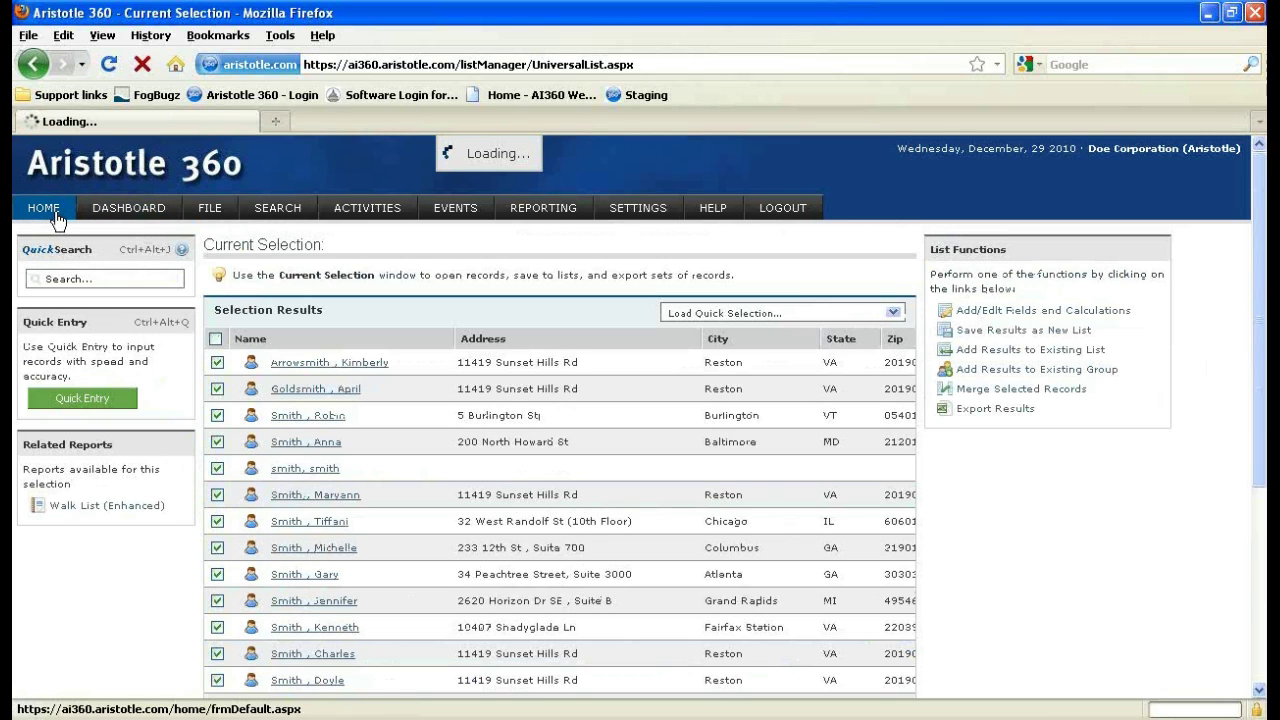